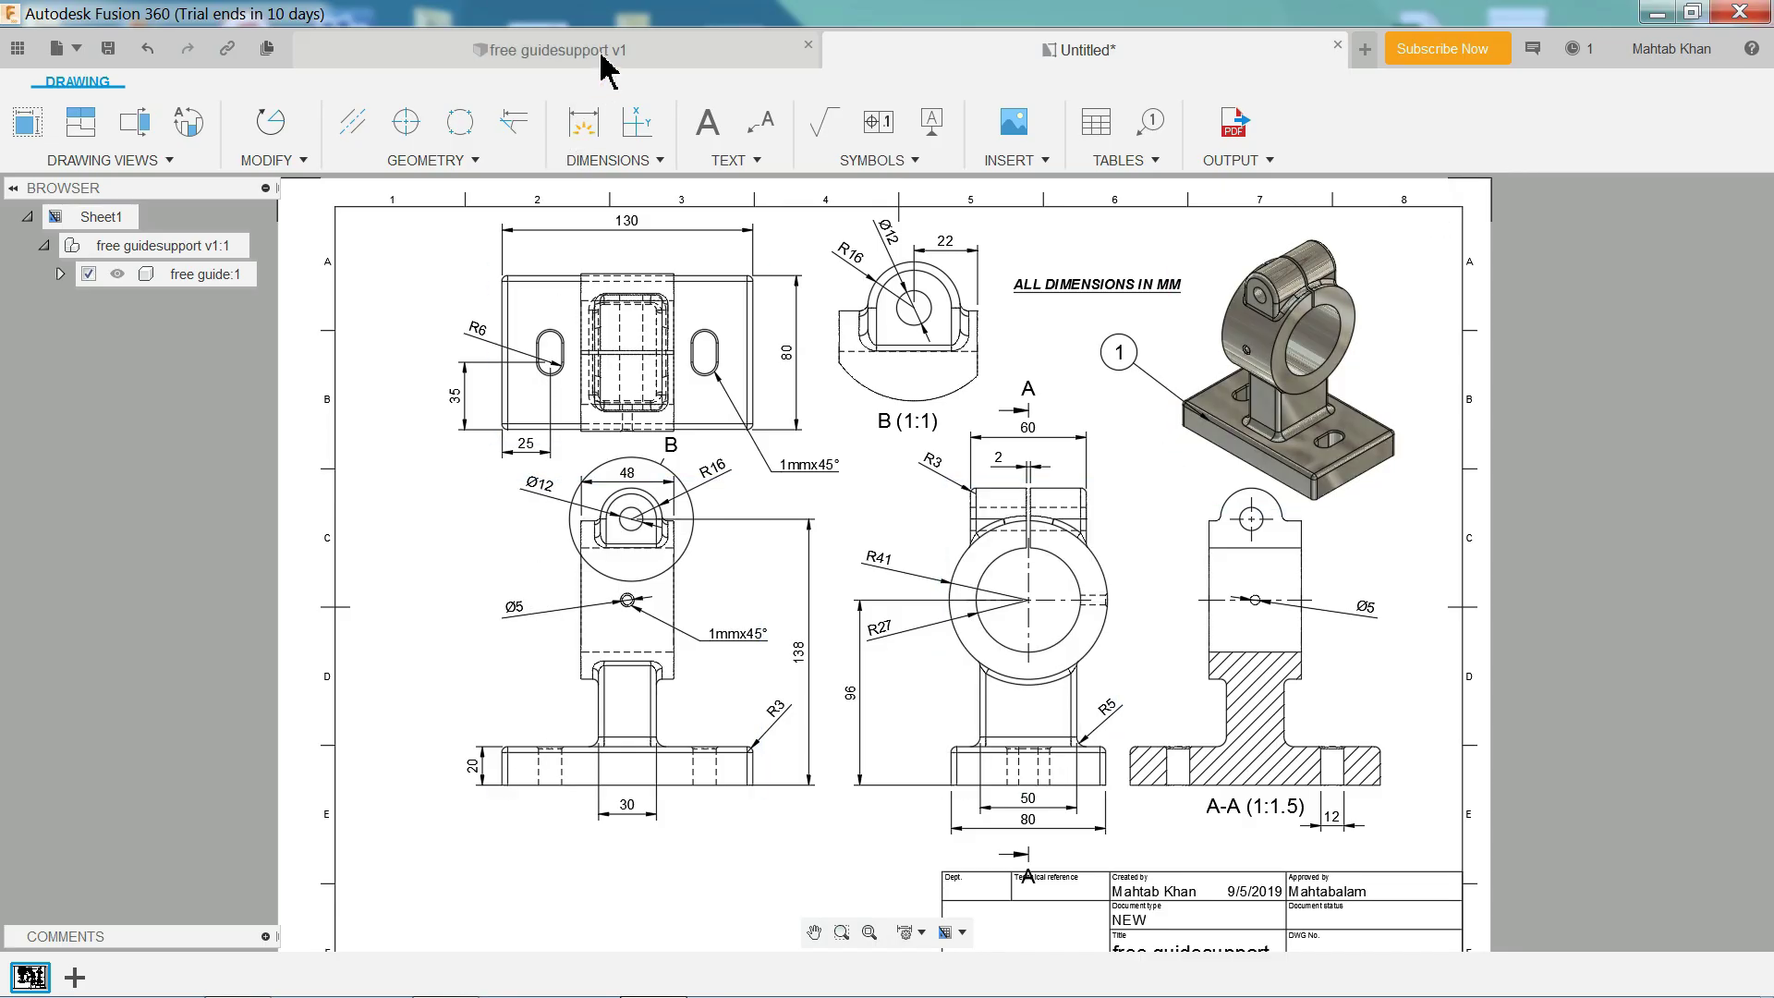
Switch away from the guide support files, leaving only the empty Untitled design open.
click(598, 54)
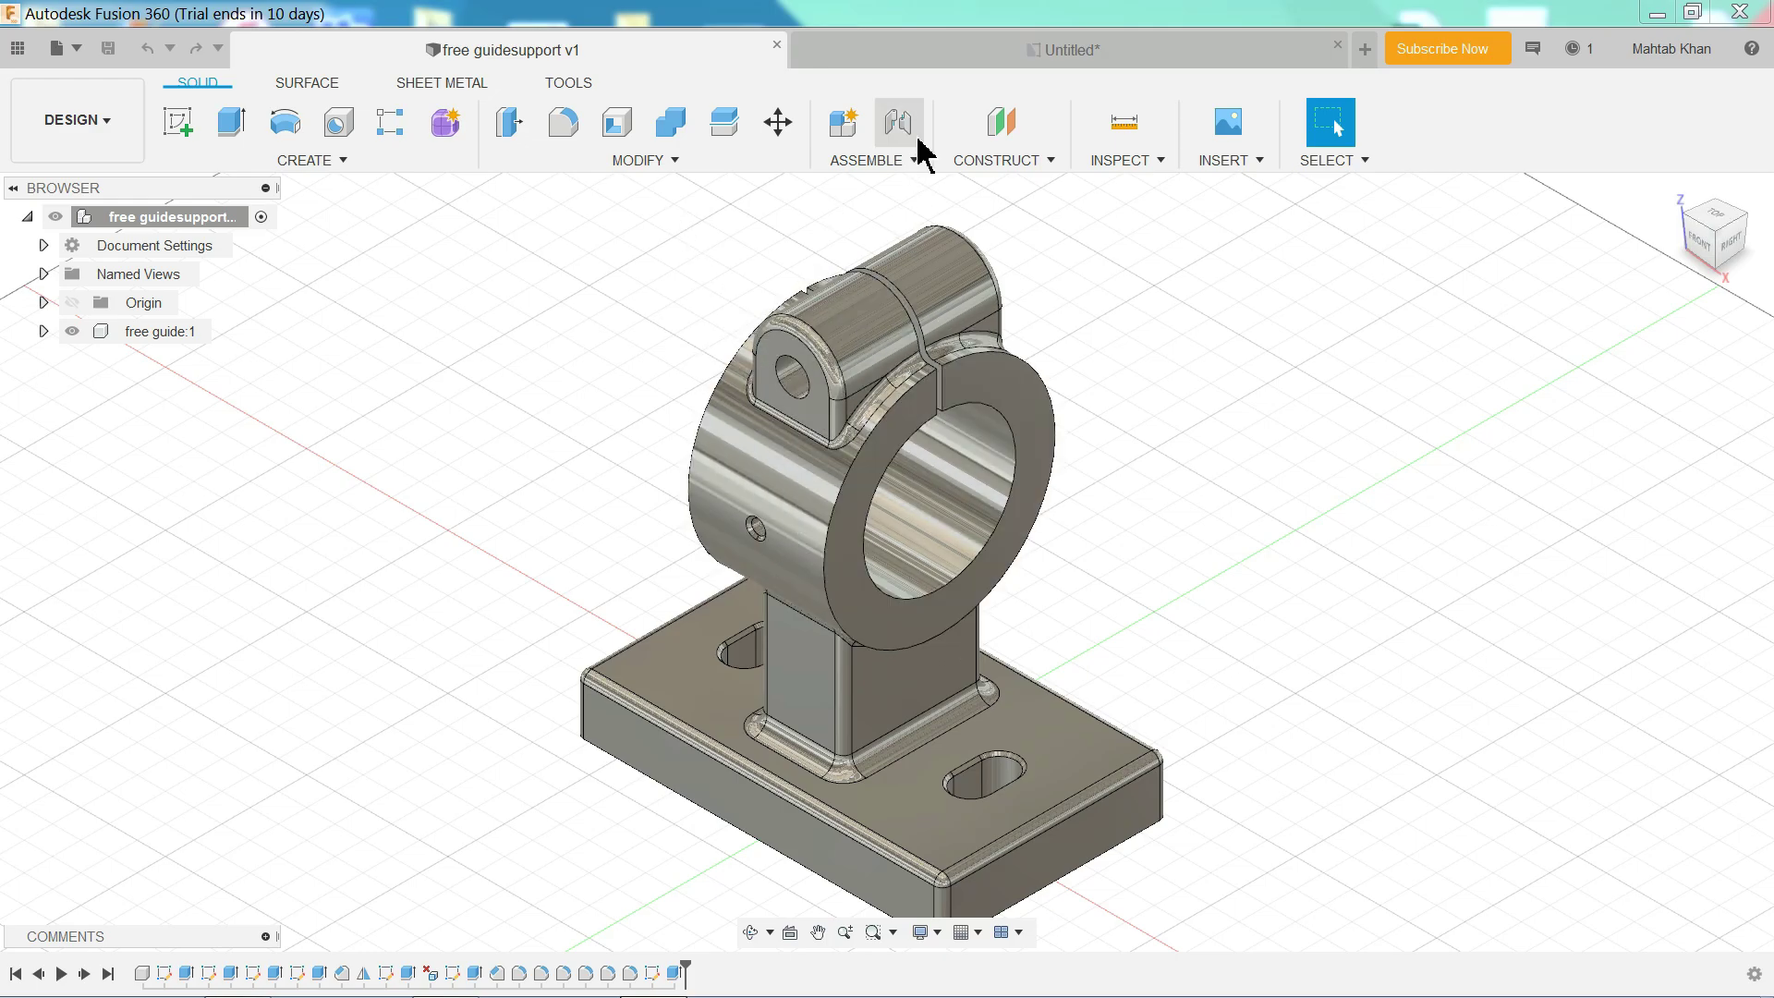
click(996, 57)
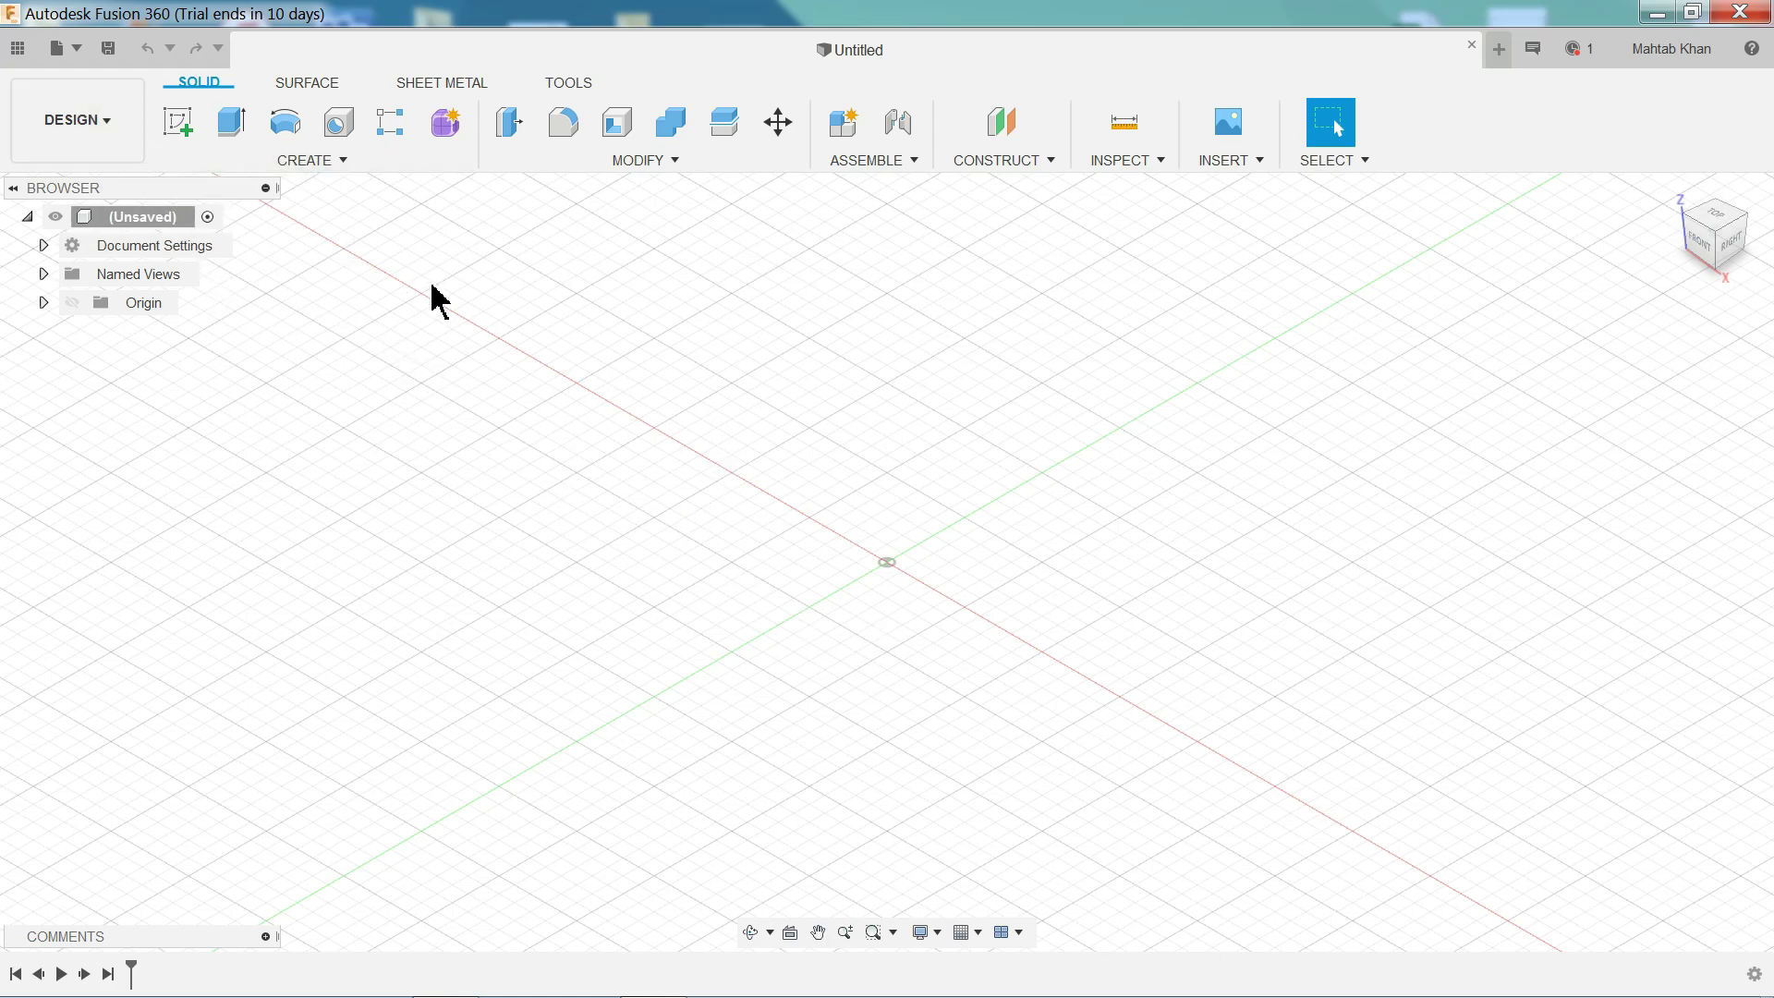
Open the free guidesupport design from recent files, inspect it, and return it to the Home view.
click(18, 48)
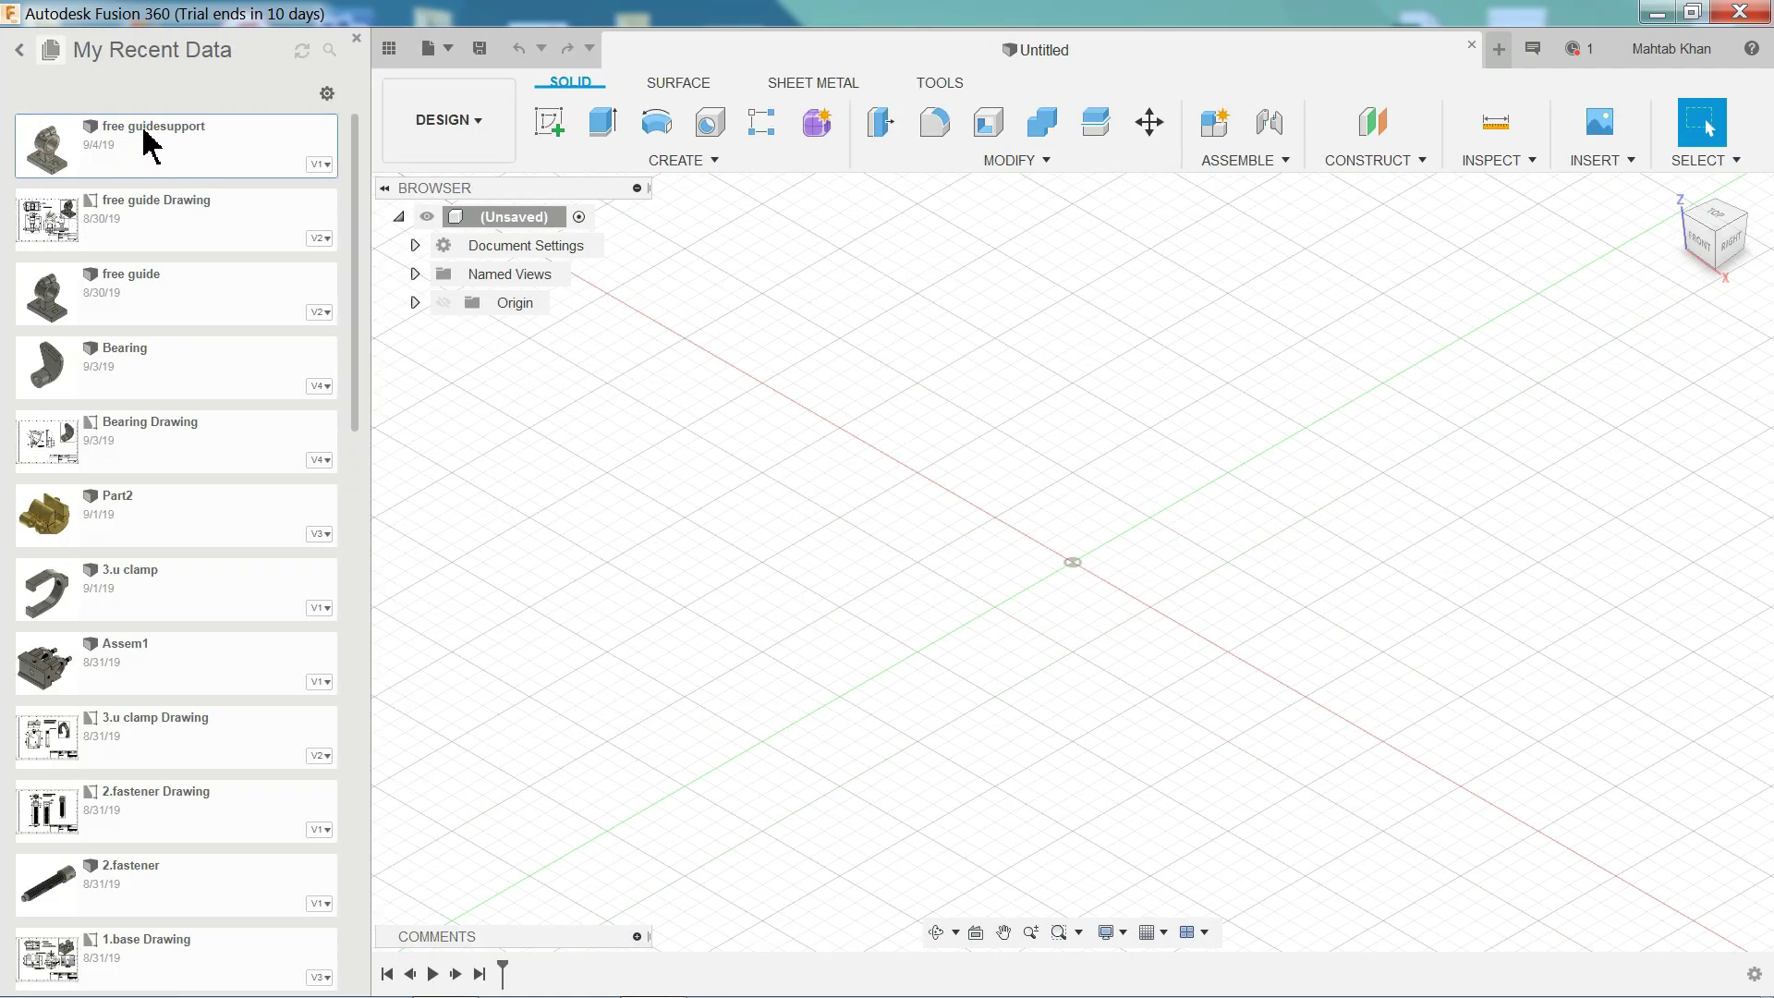
double_click(148, 143)
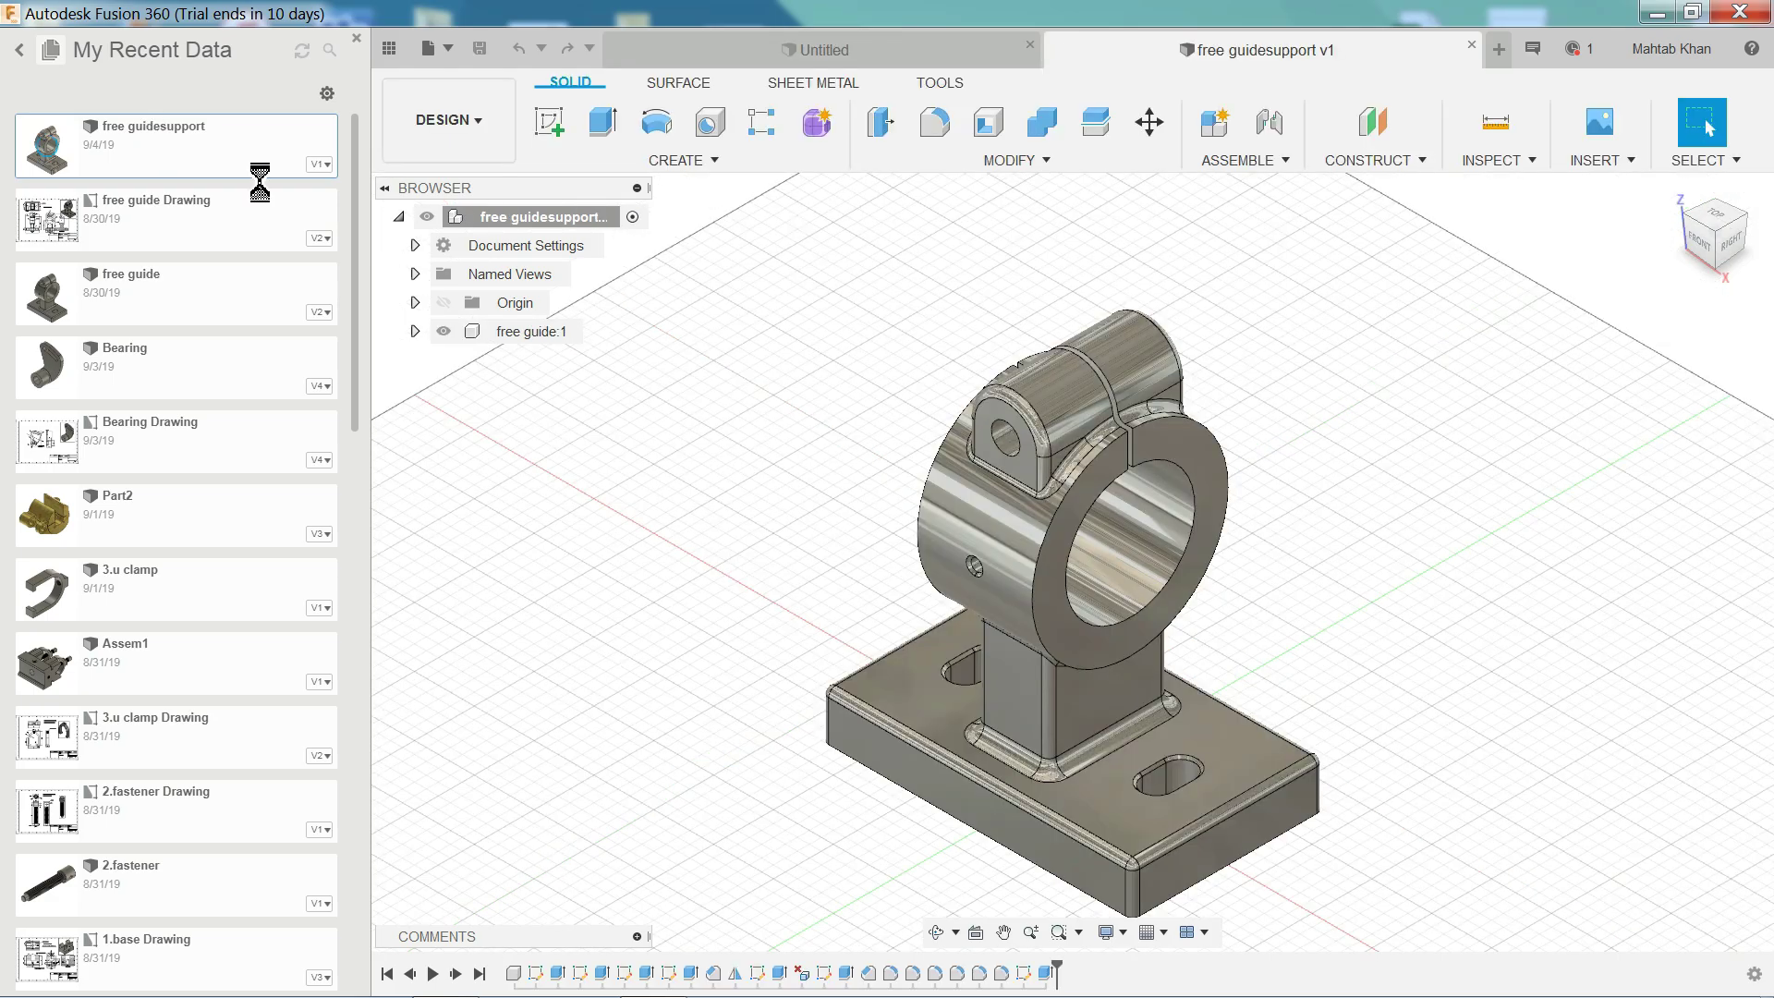
click(356, 39)
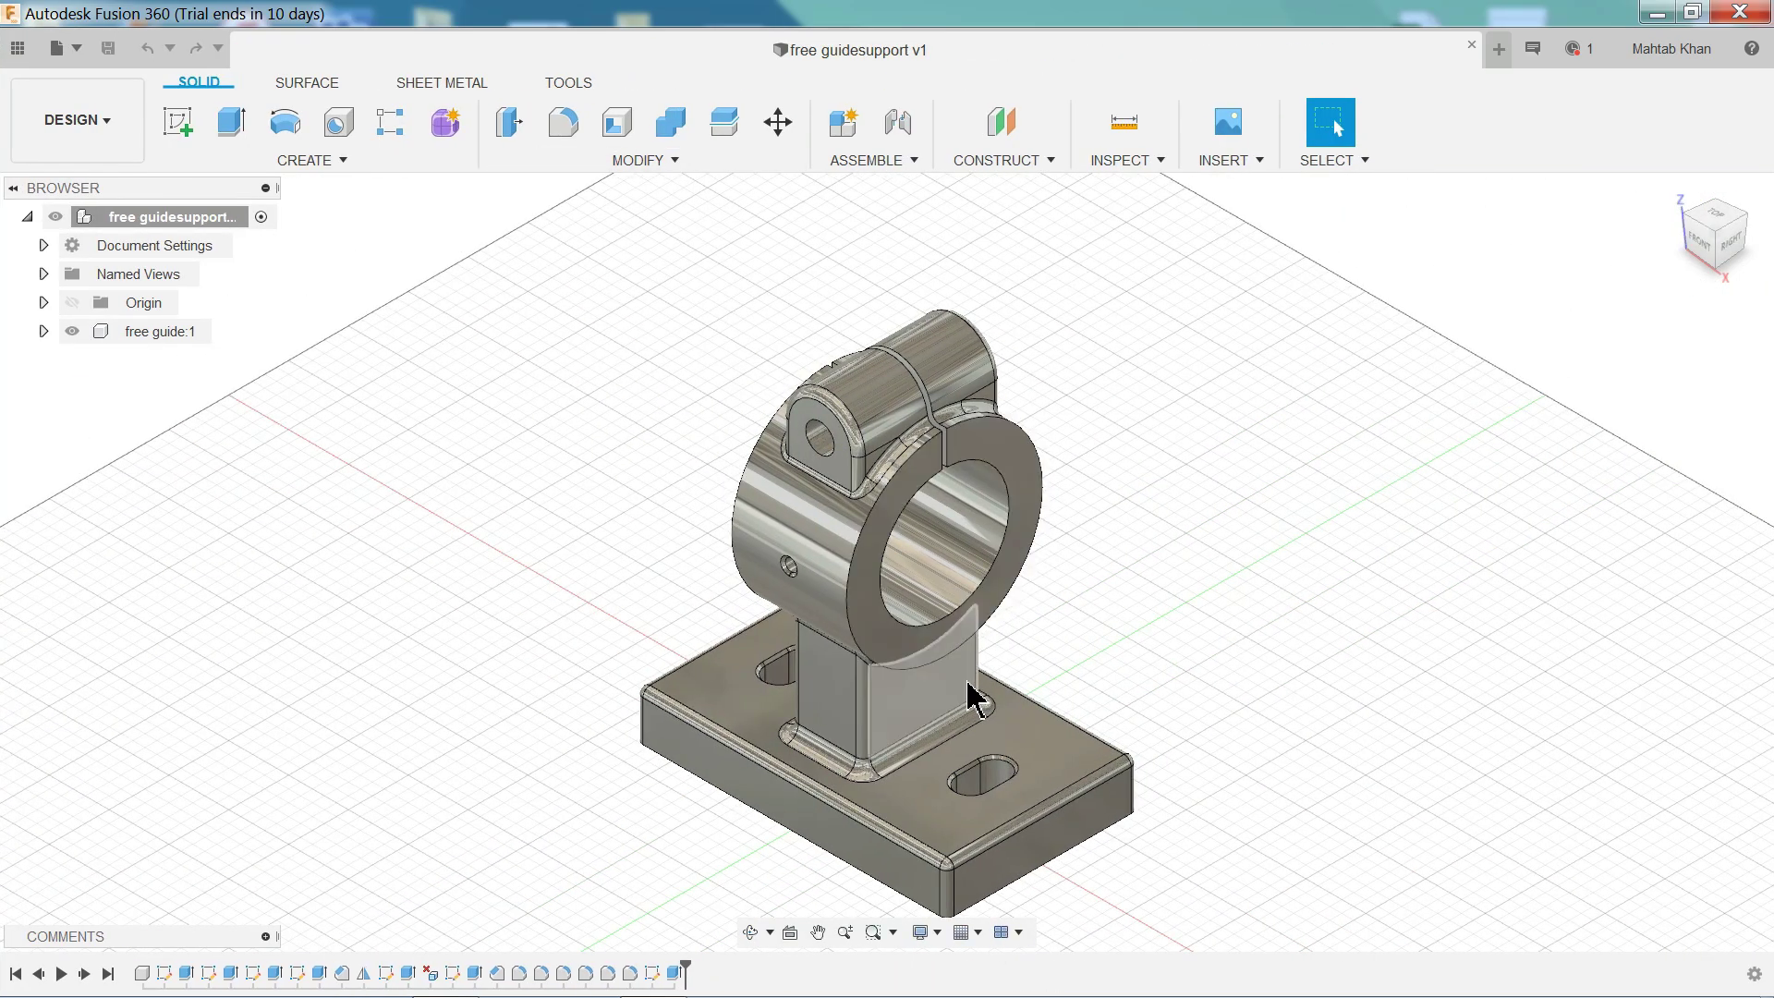
shift+middle_drag(972, 697, 1049, 566)
scroll(924, 766, up, 3)
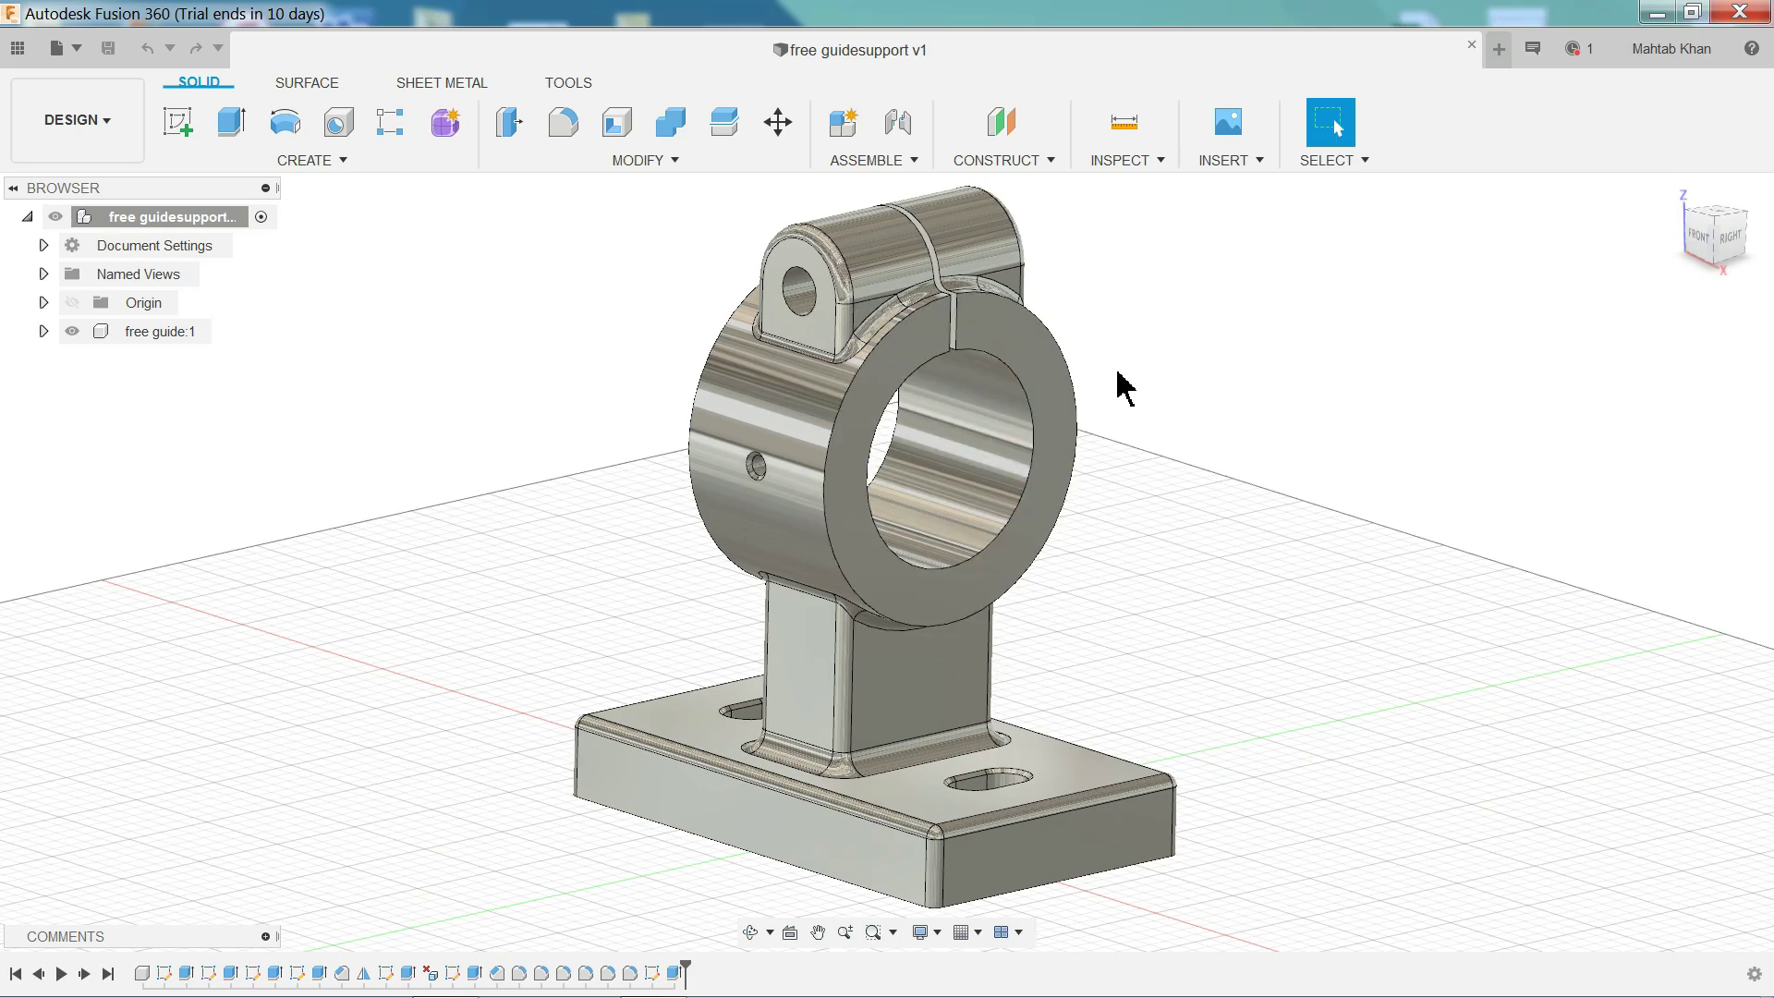
mouse_move(1125, 372)
shift+middle_down()
mouse_move(1105, 368)
mouse_move(1148, 349)
mouse_move(1065, 385)
mouse_move(1112, 397)
mouse_move(1136, 357)
mouse_move(1113, 381)
shift+middle_up()
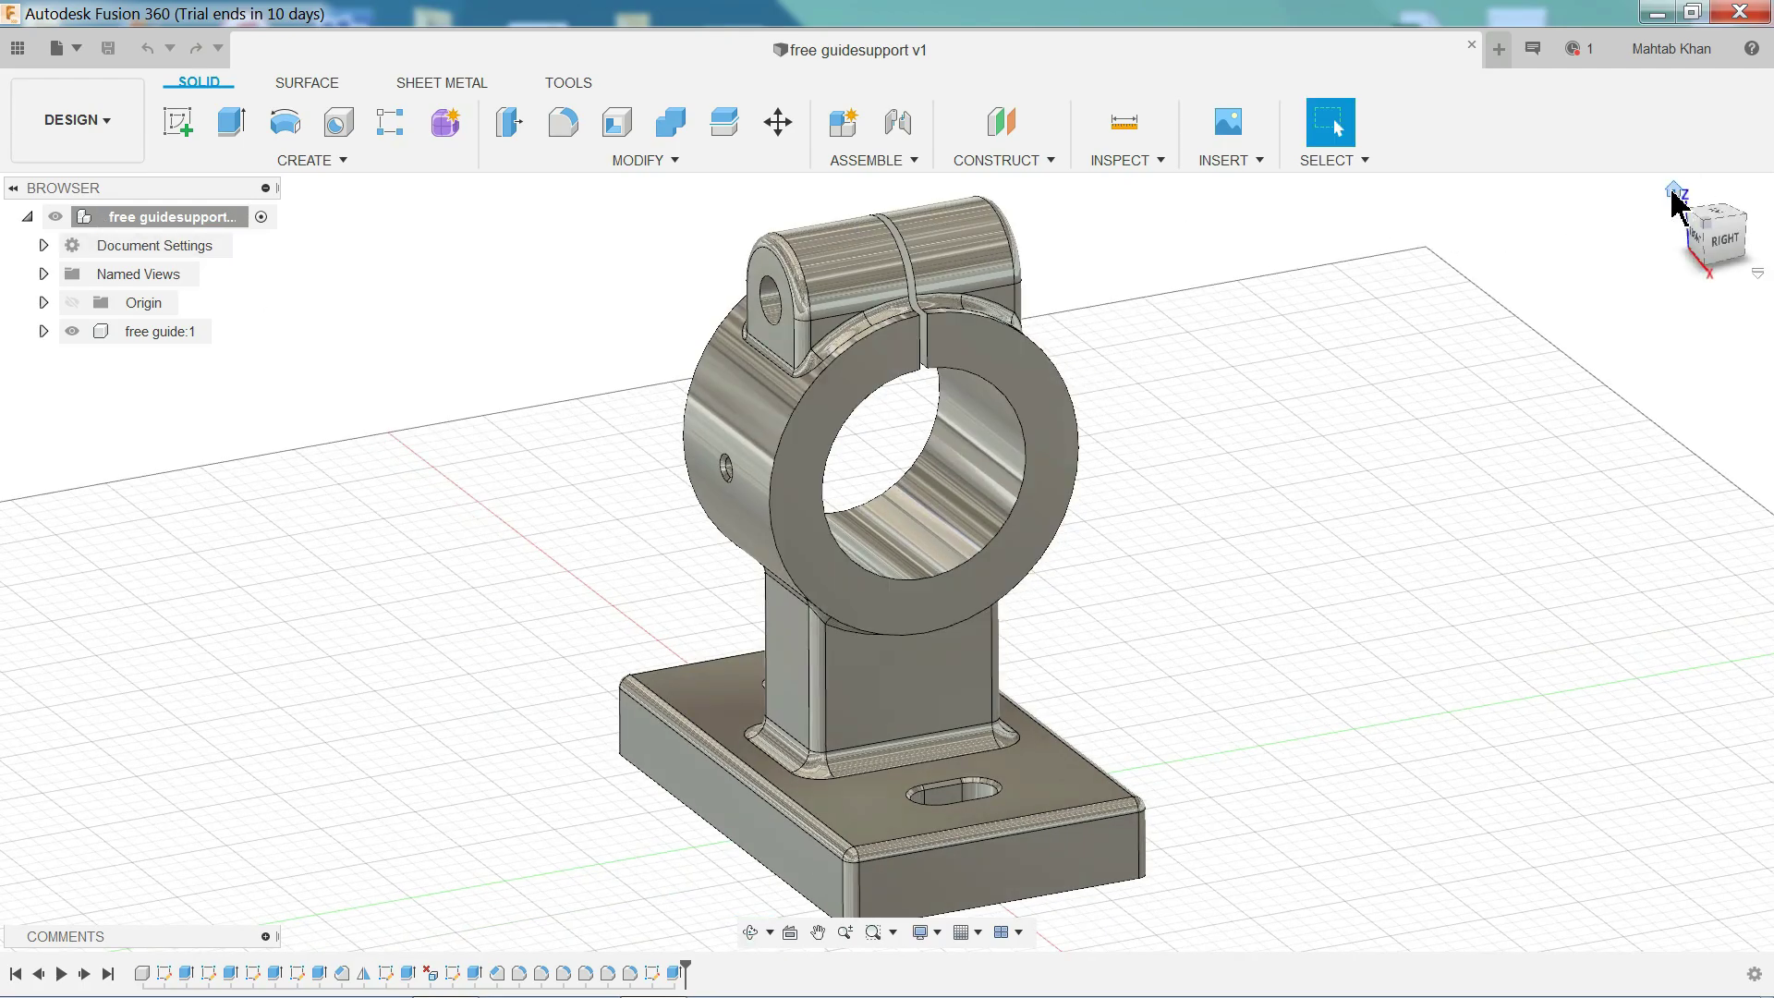
click(1673, 190)
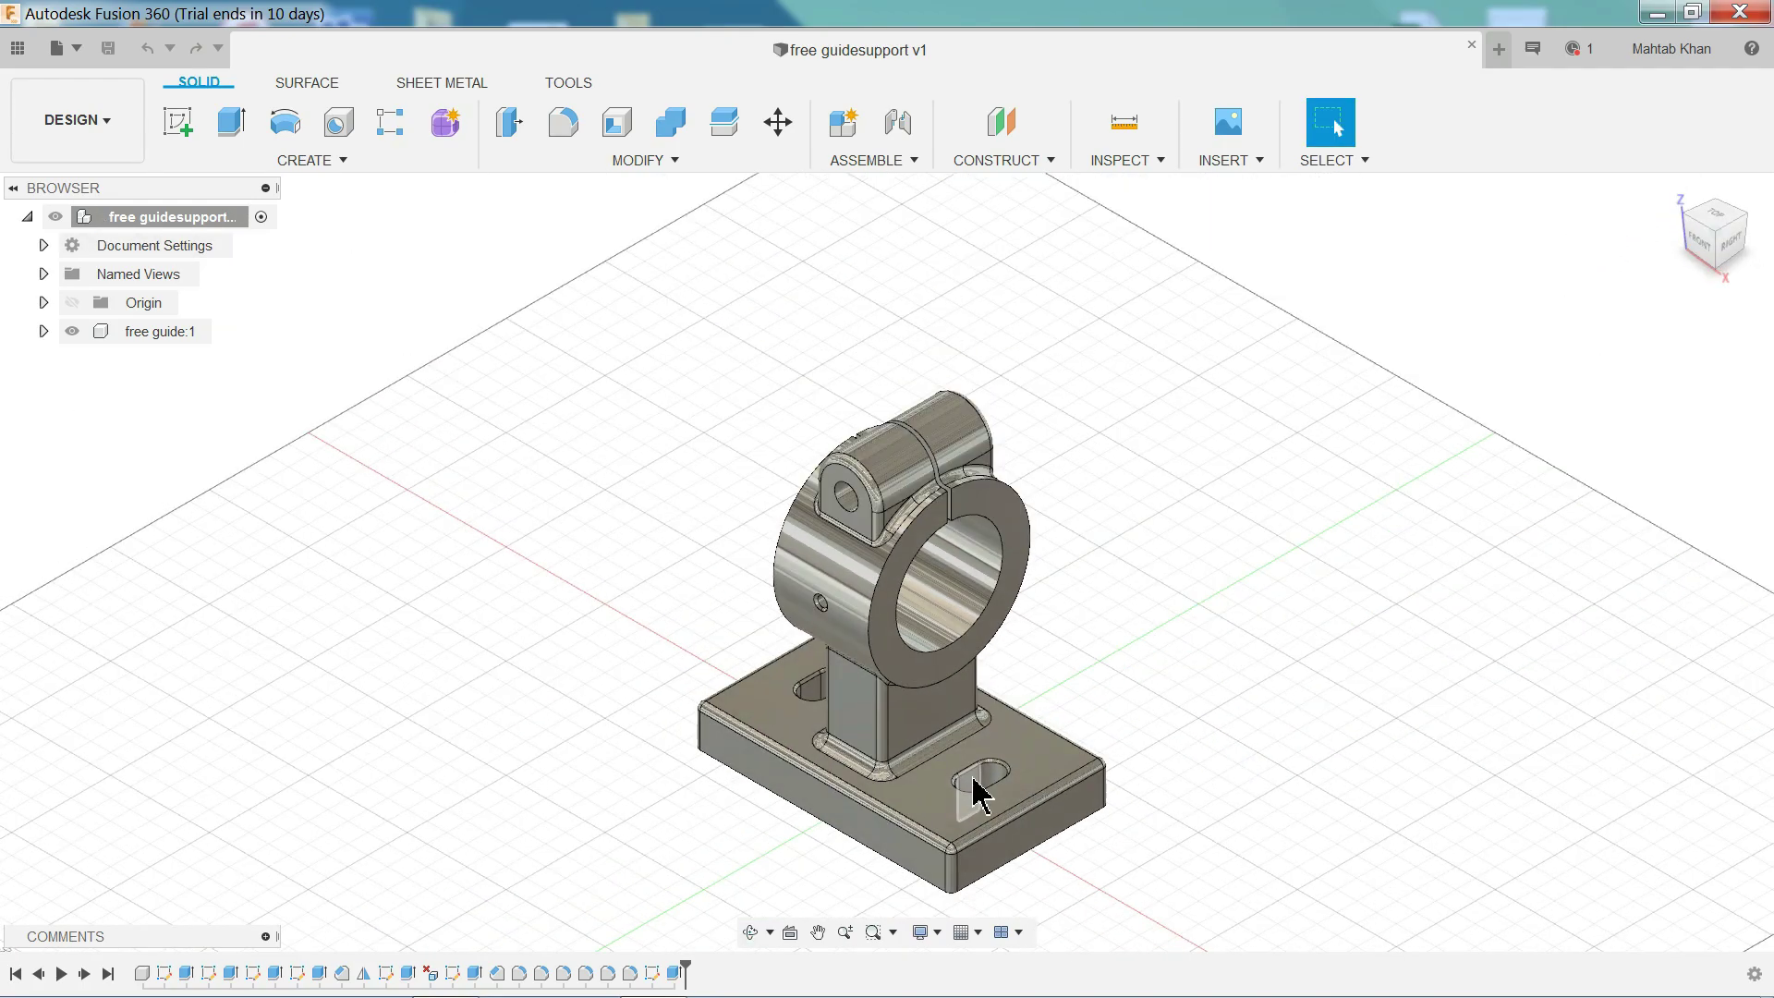
Start a drawing from the design, keeping Full Assembly as its source.
scroll(972, 793, up, 3)
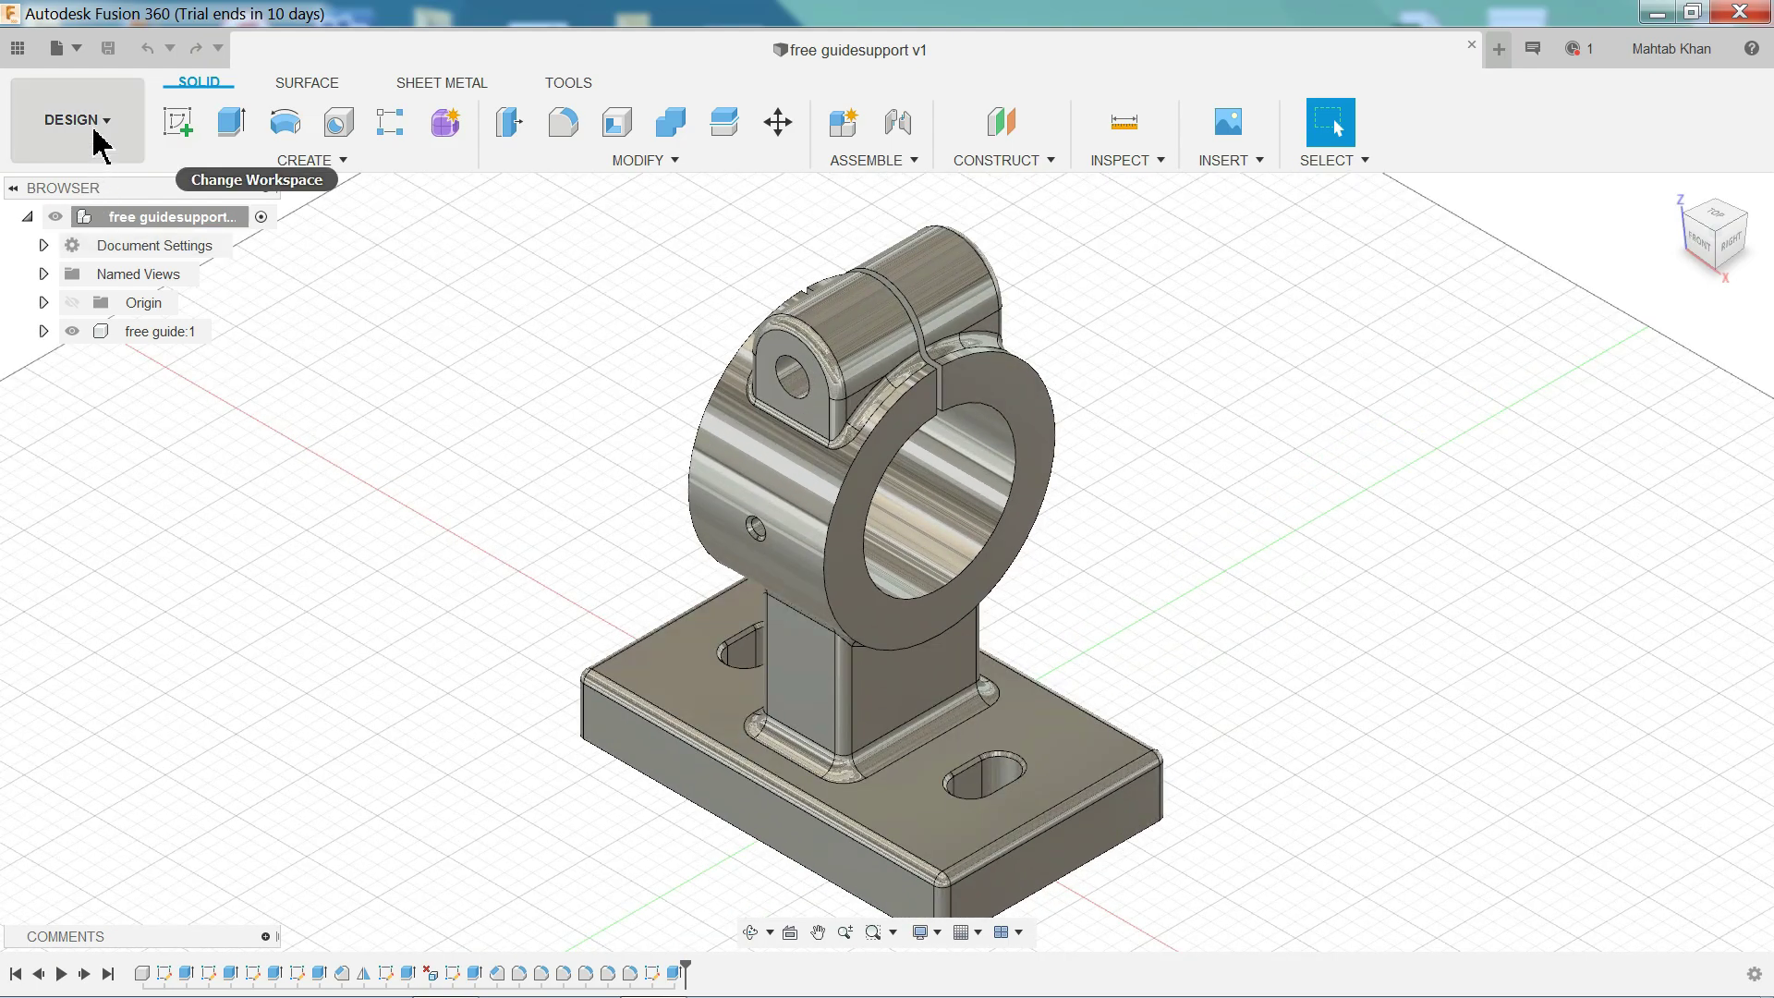
click(103, 140)
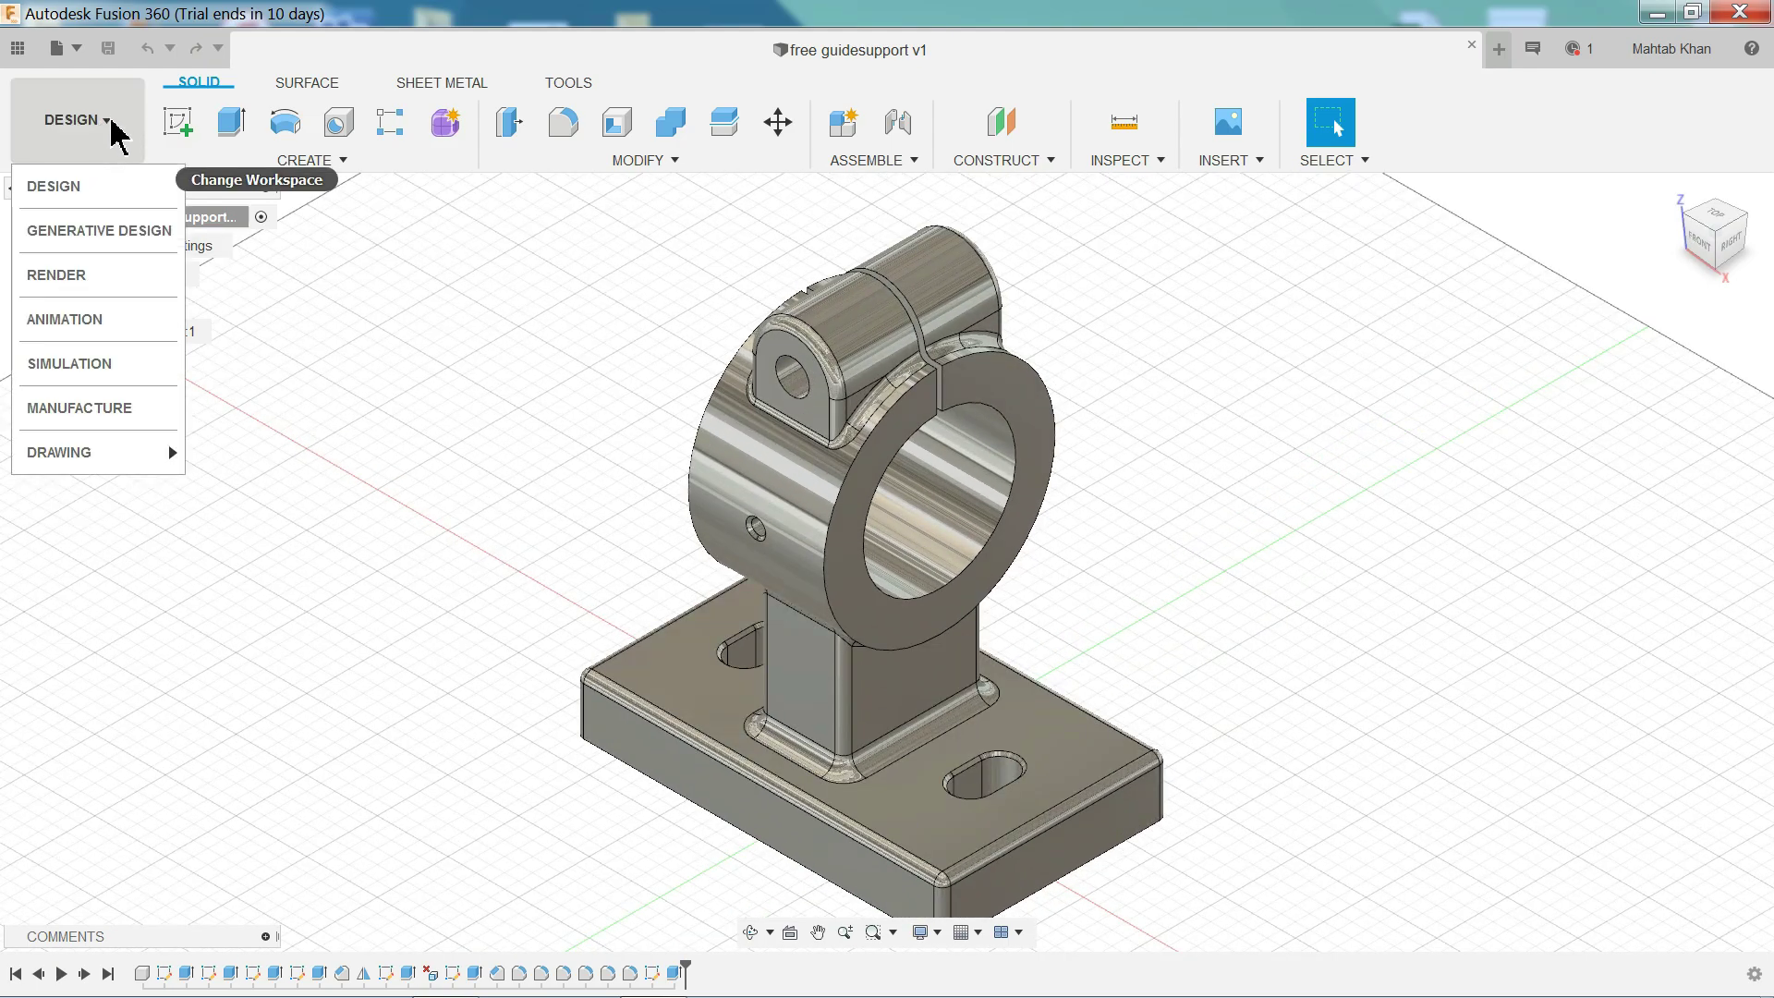
mouse_move(71, 462)
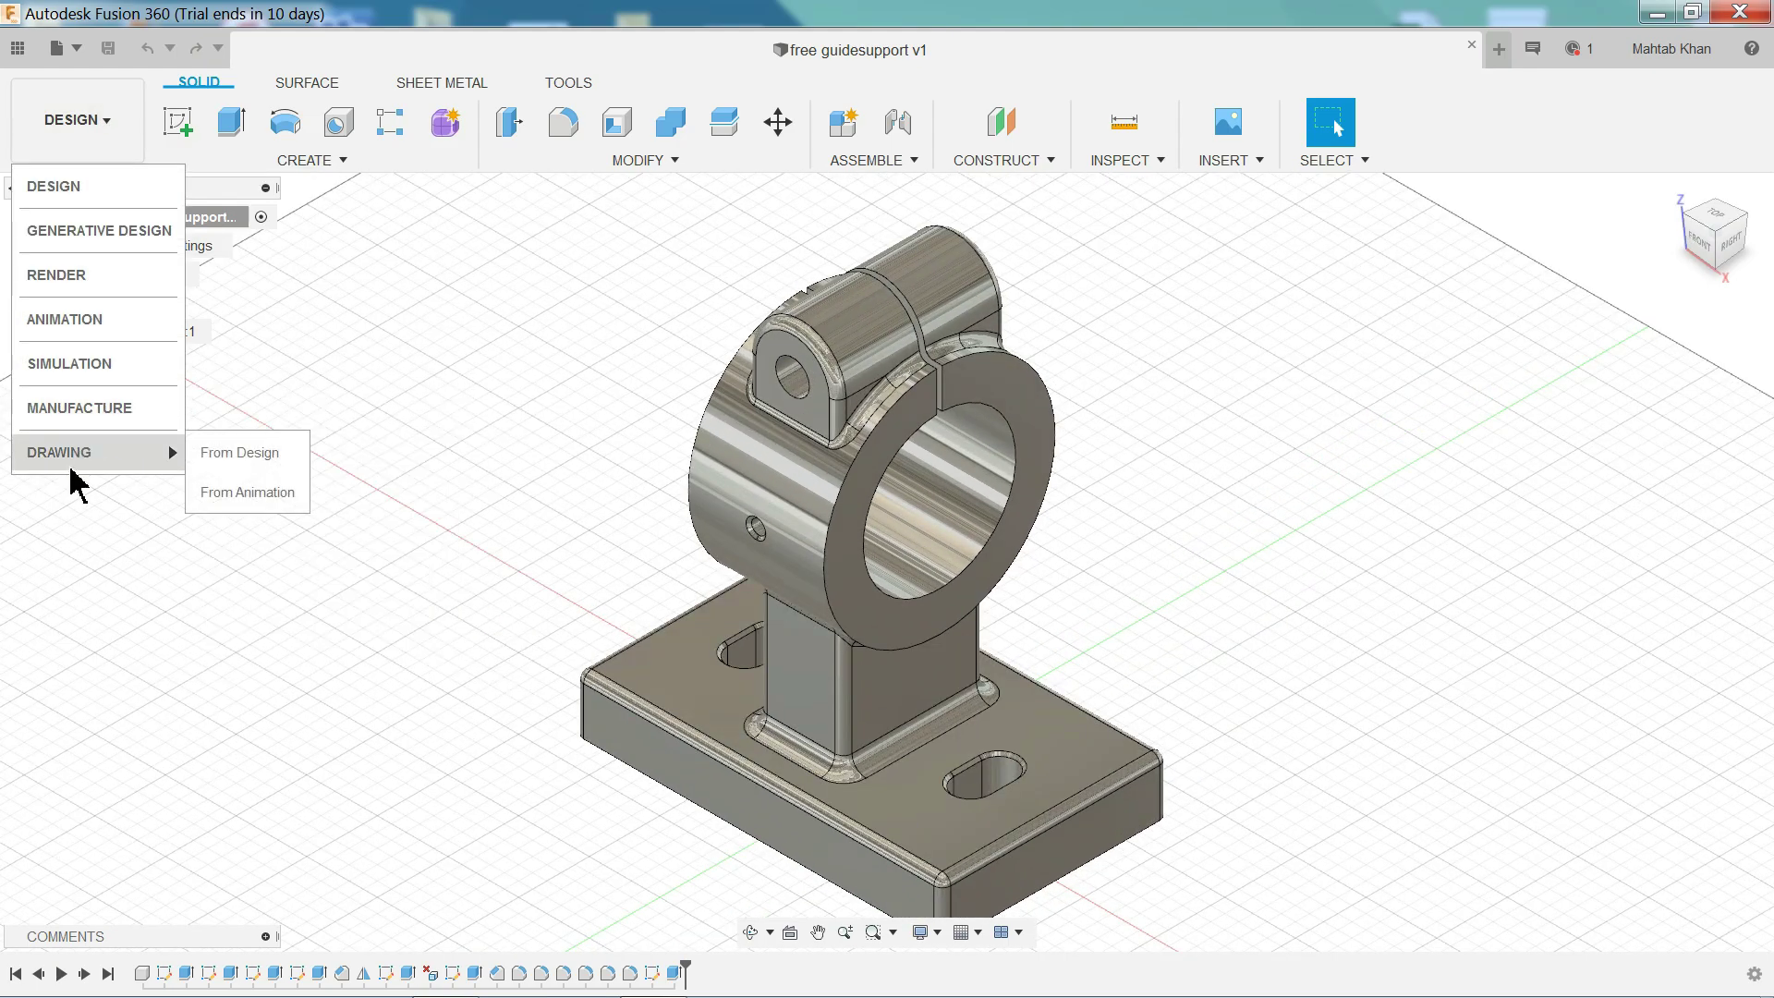
click(240, 456)
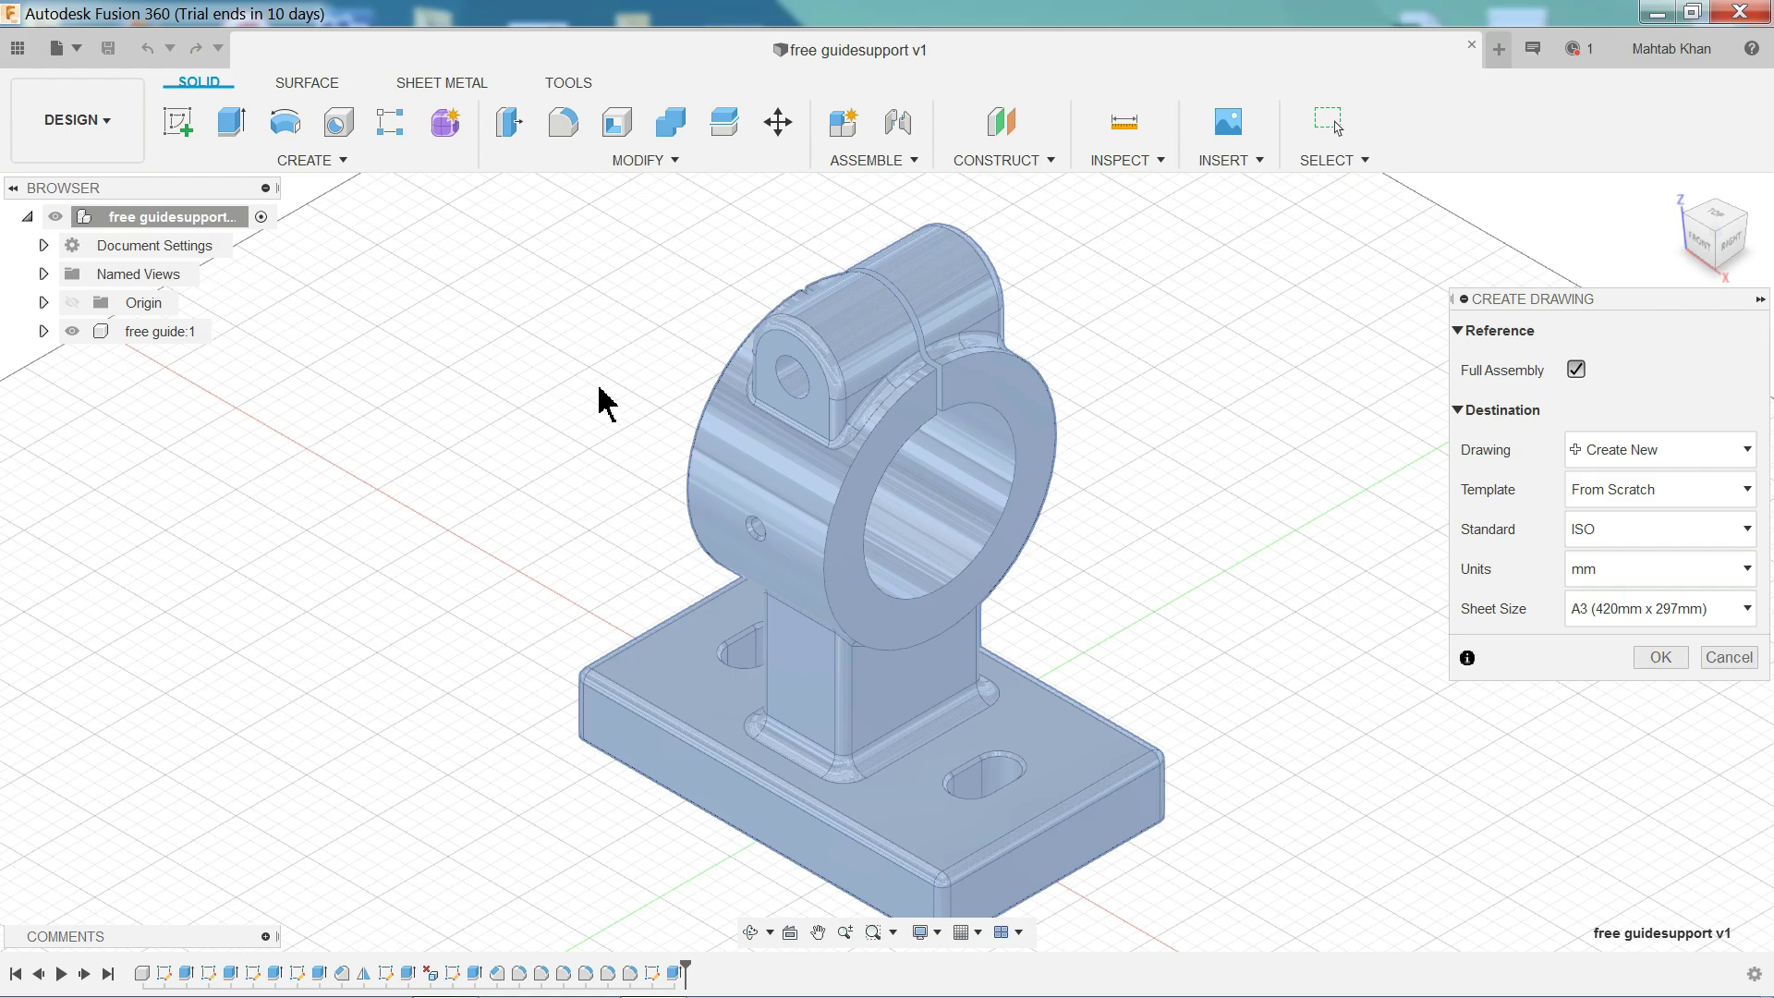
drag(1595, 318, 1425, 265)
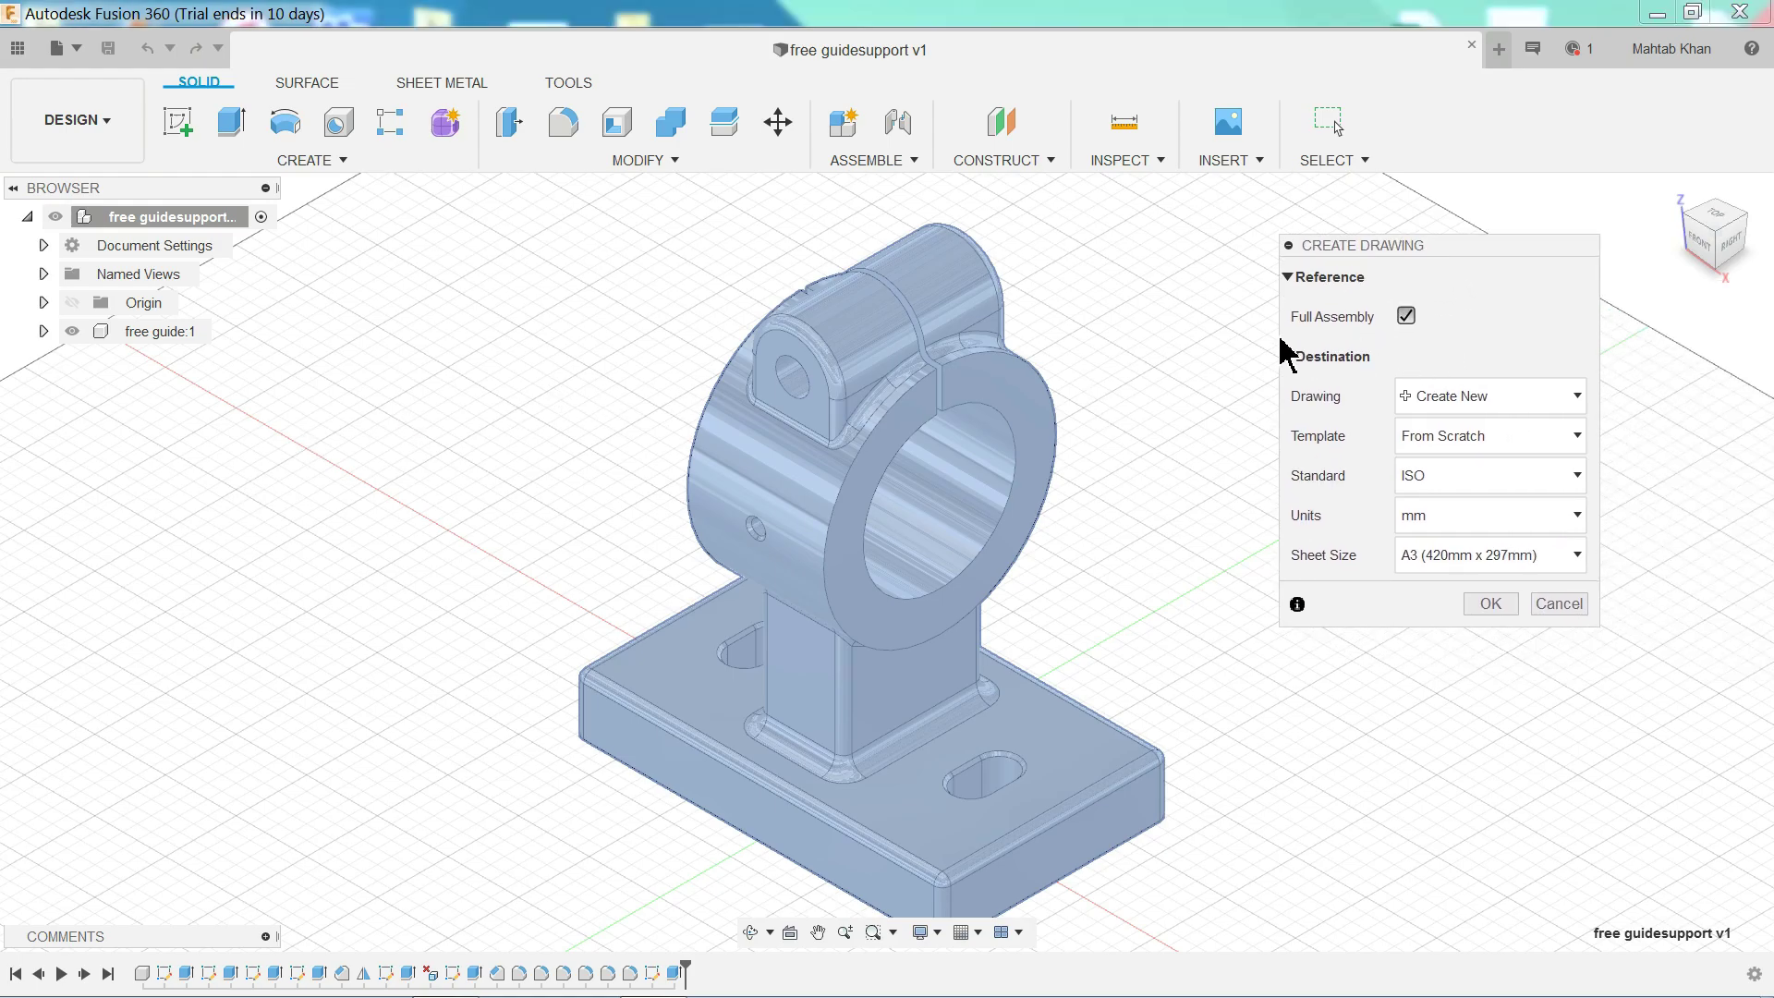
click(1405, 317)
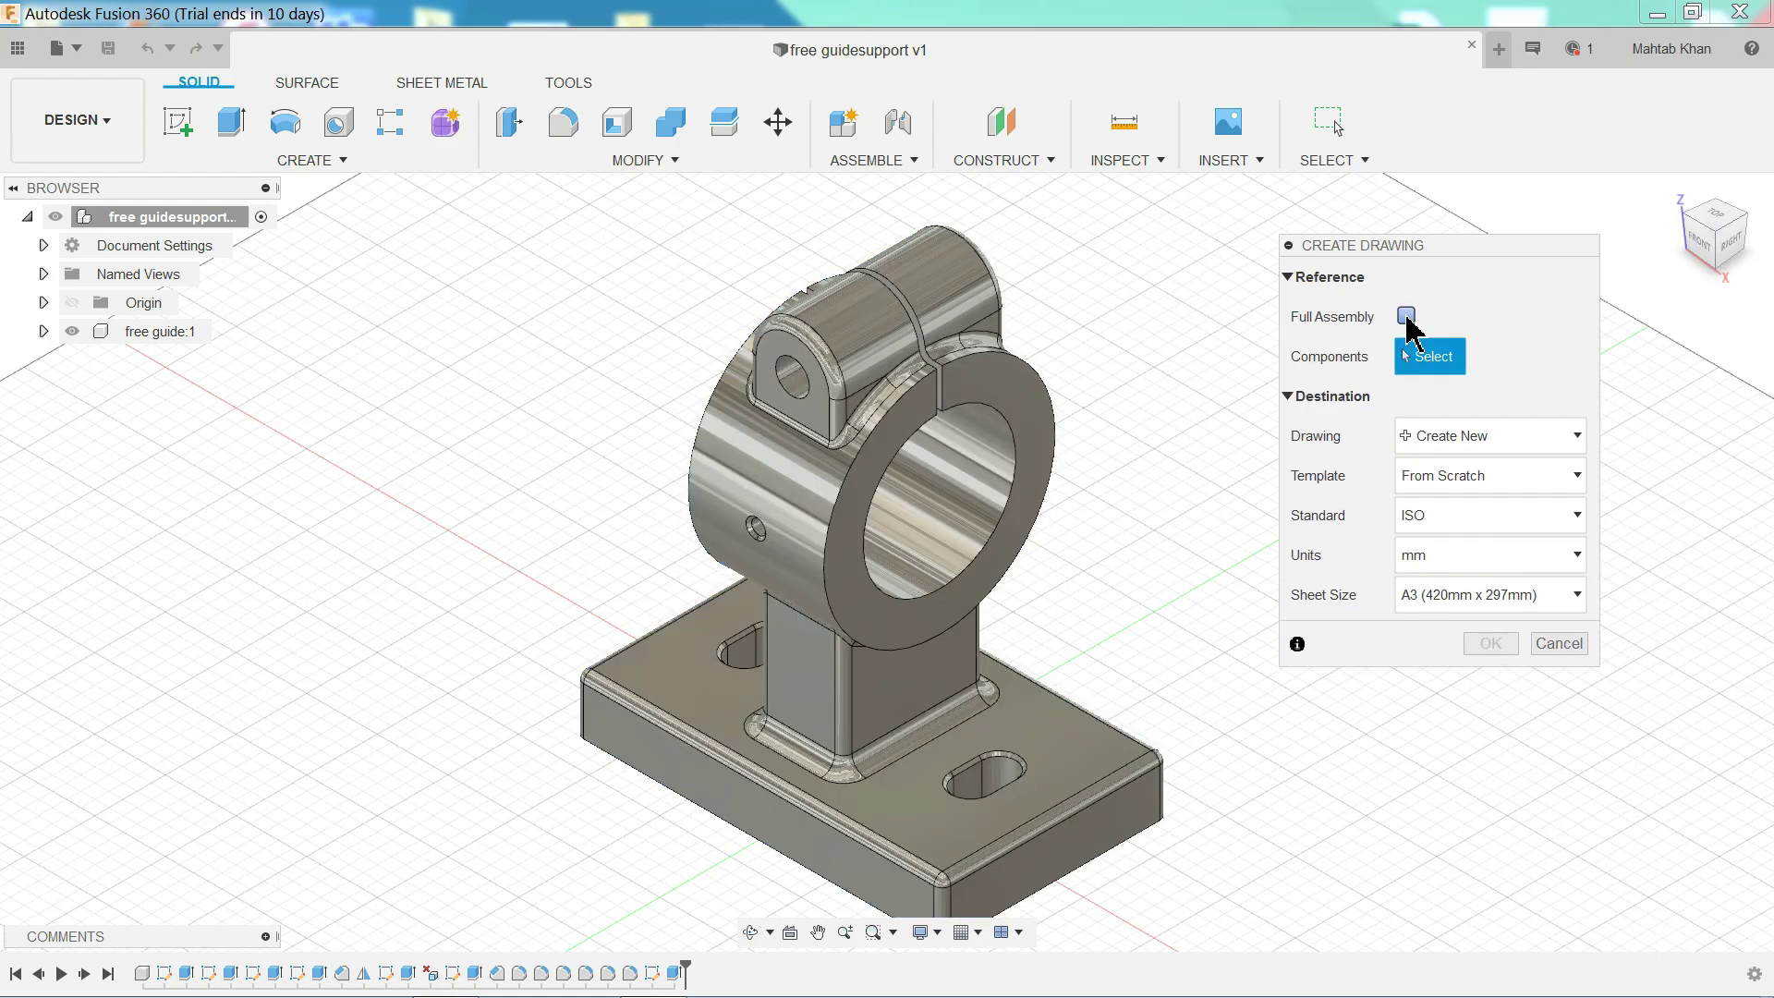
click(780, 349)
click(1406, 316)
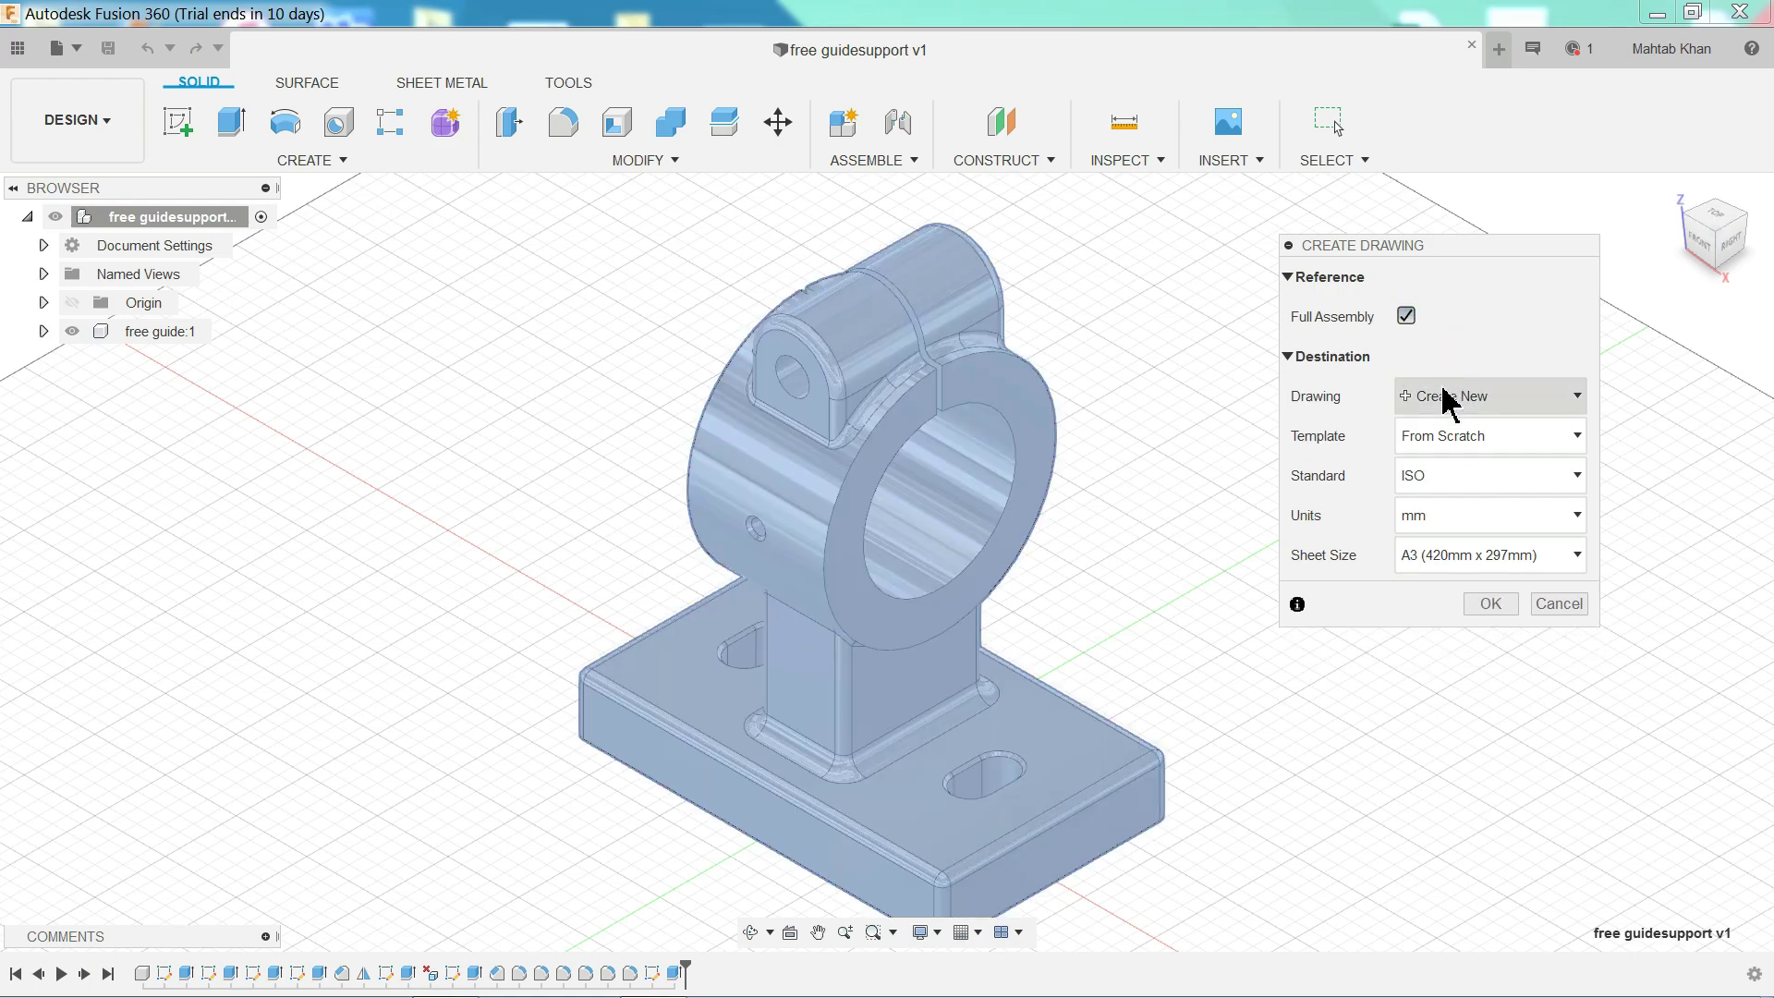
Create the drawing with the From Scratch template, ISO standard, mm units and an A3 sheet.
click(1435, 407)
click(1436, 407)
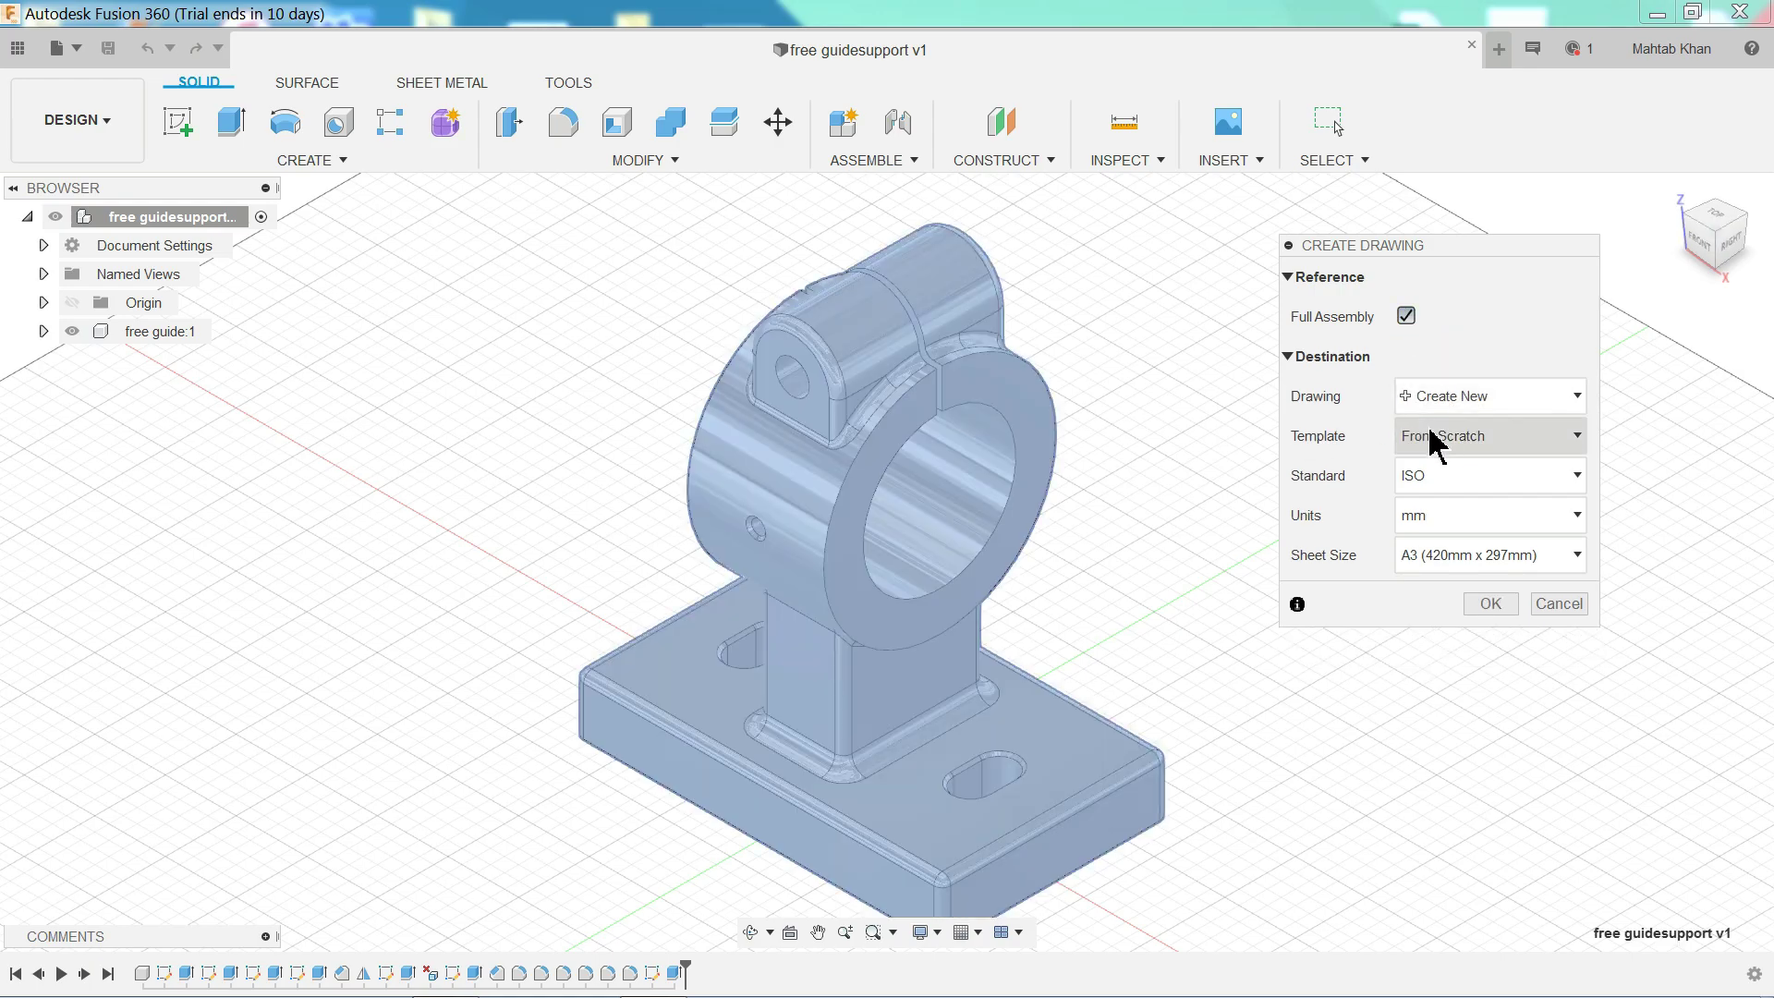
click(1437, 438)
click(1441, 446)
click(1427, 476)
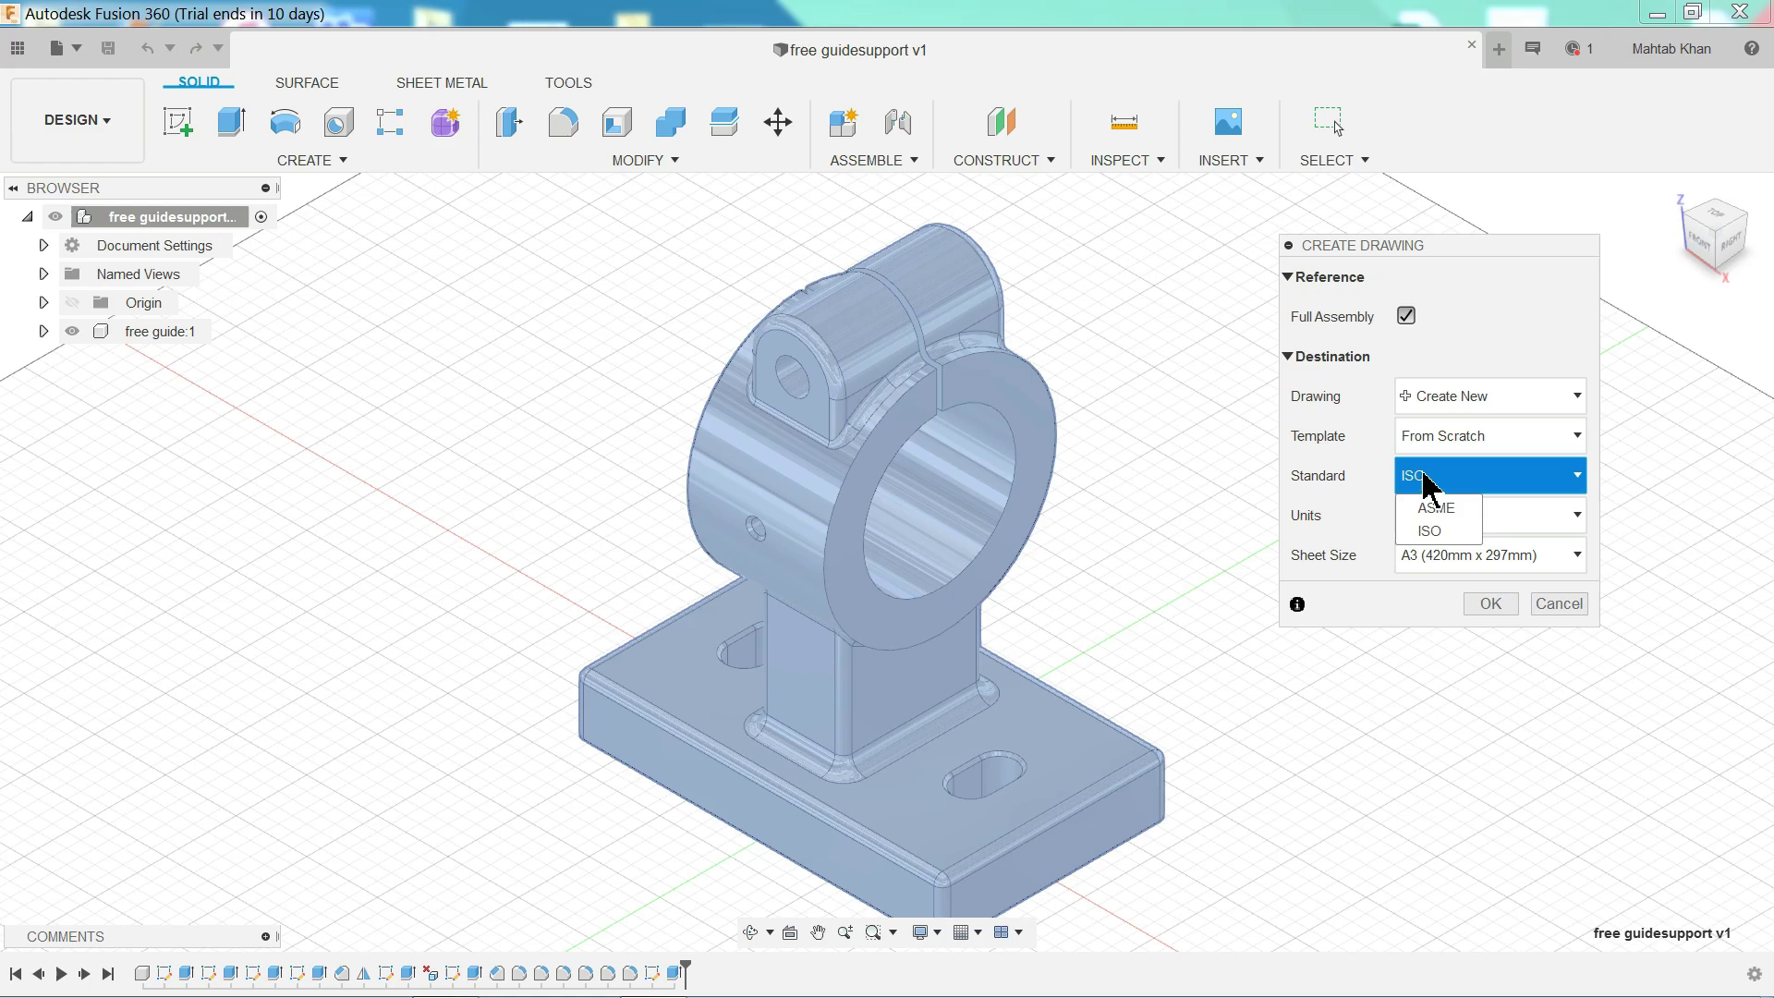
click(1428, 530)
click(1416, 524)
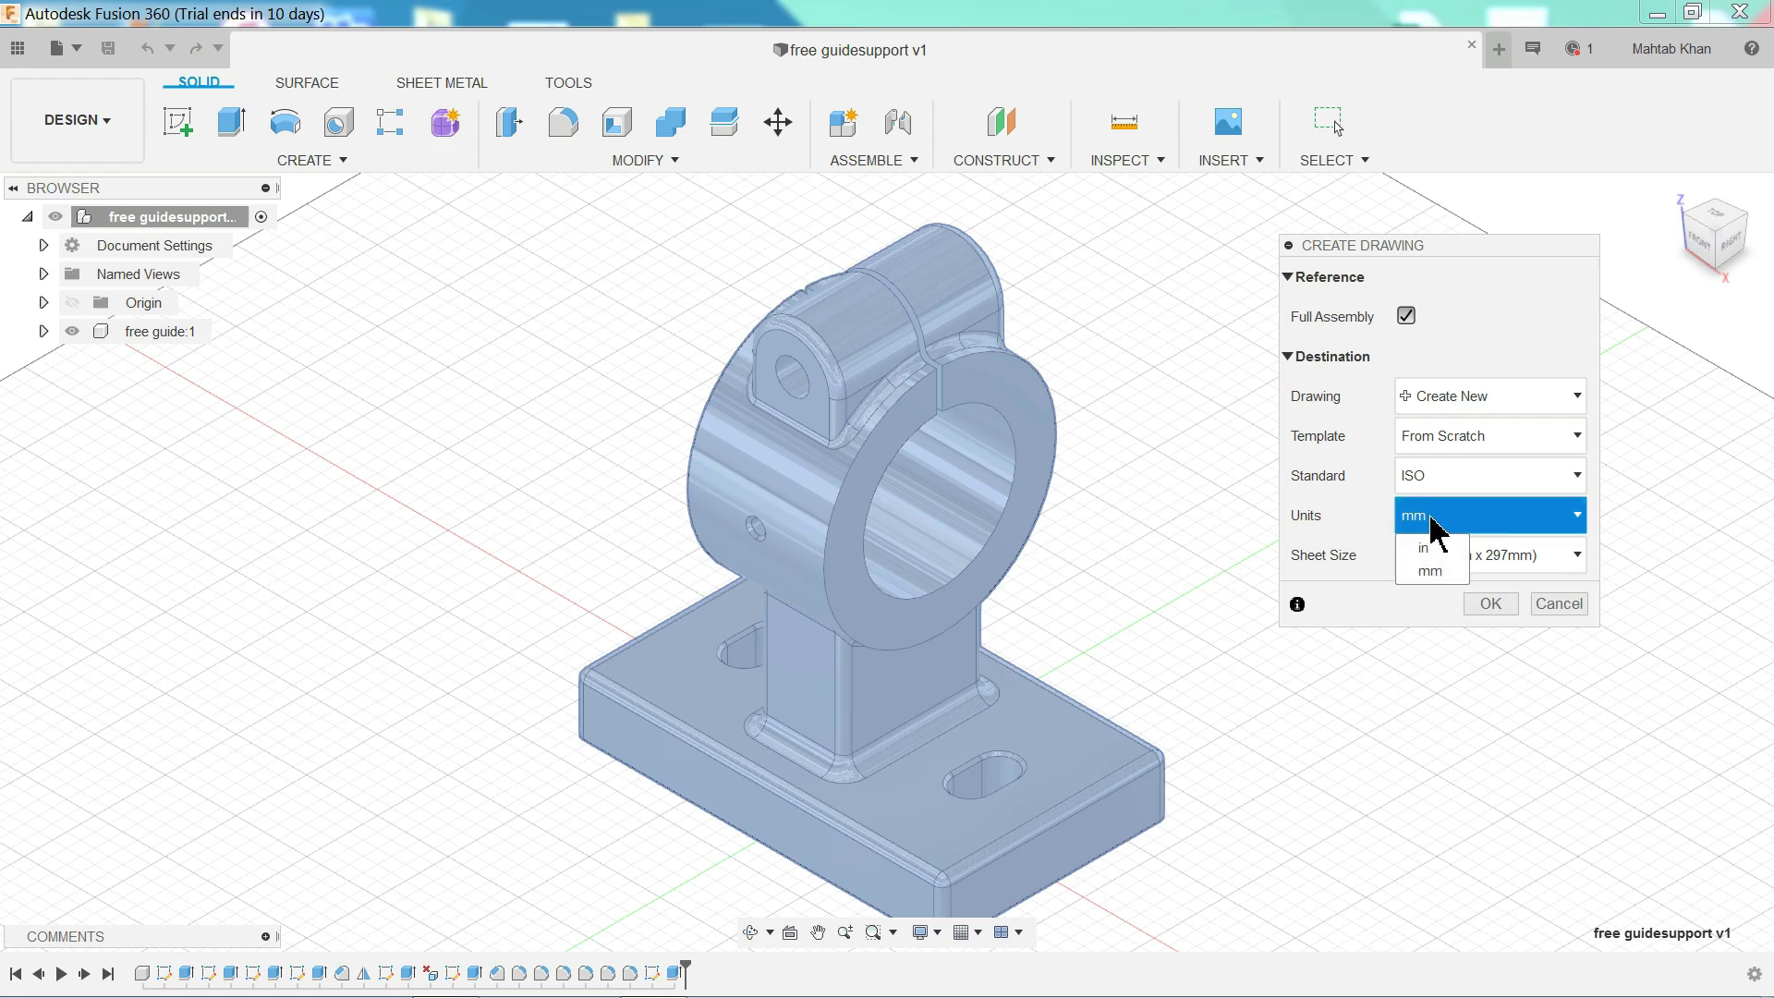
click(1430, 571)
click(1427, 559)
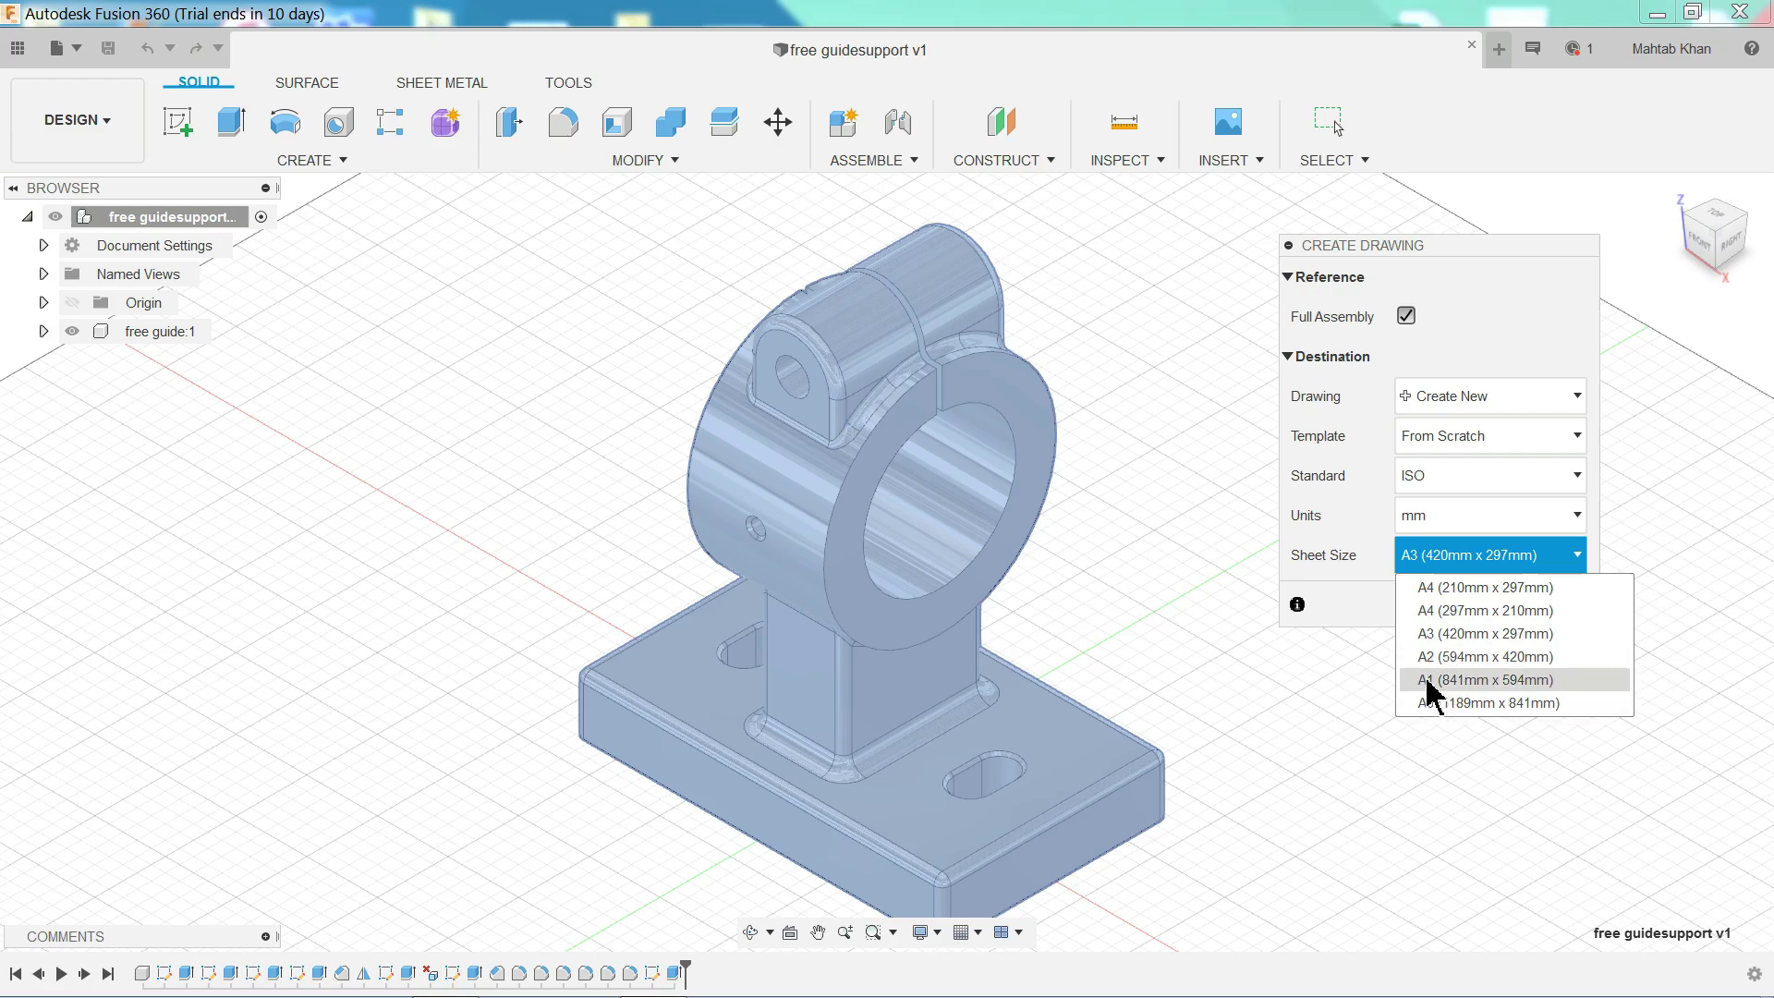
click(1431, 569)
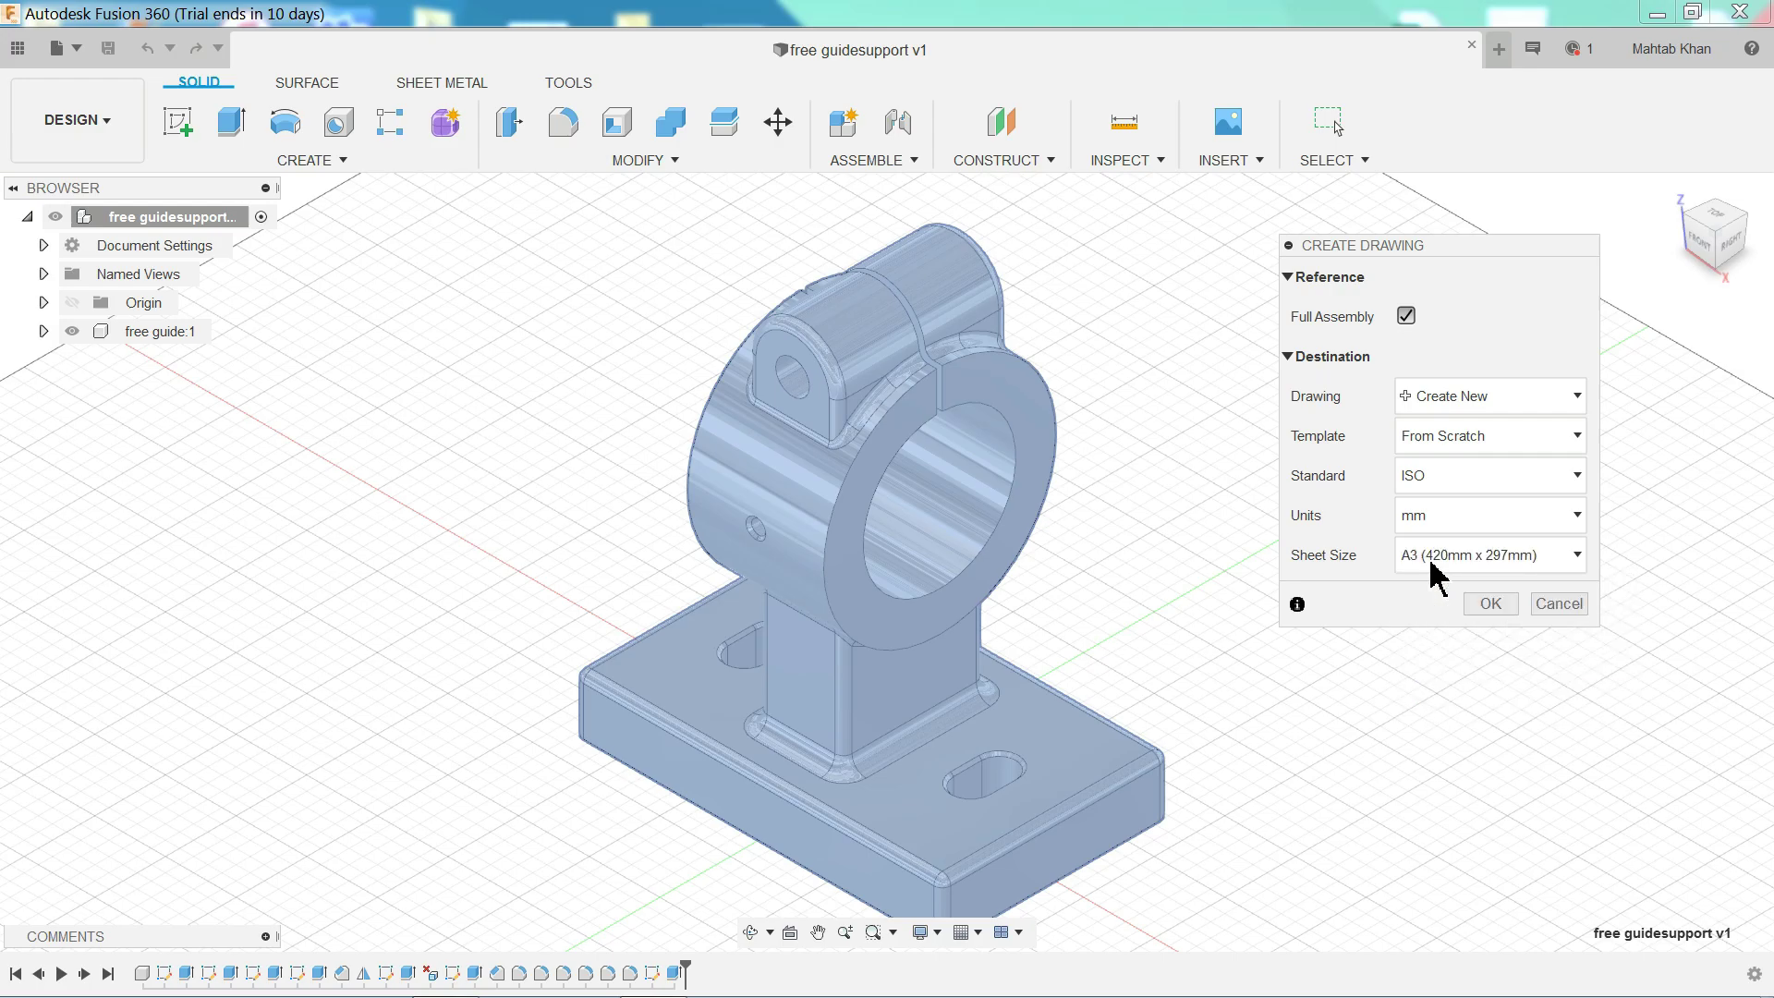
click(1492, 607)
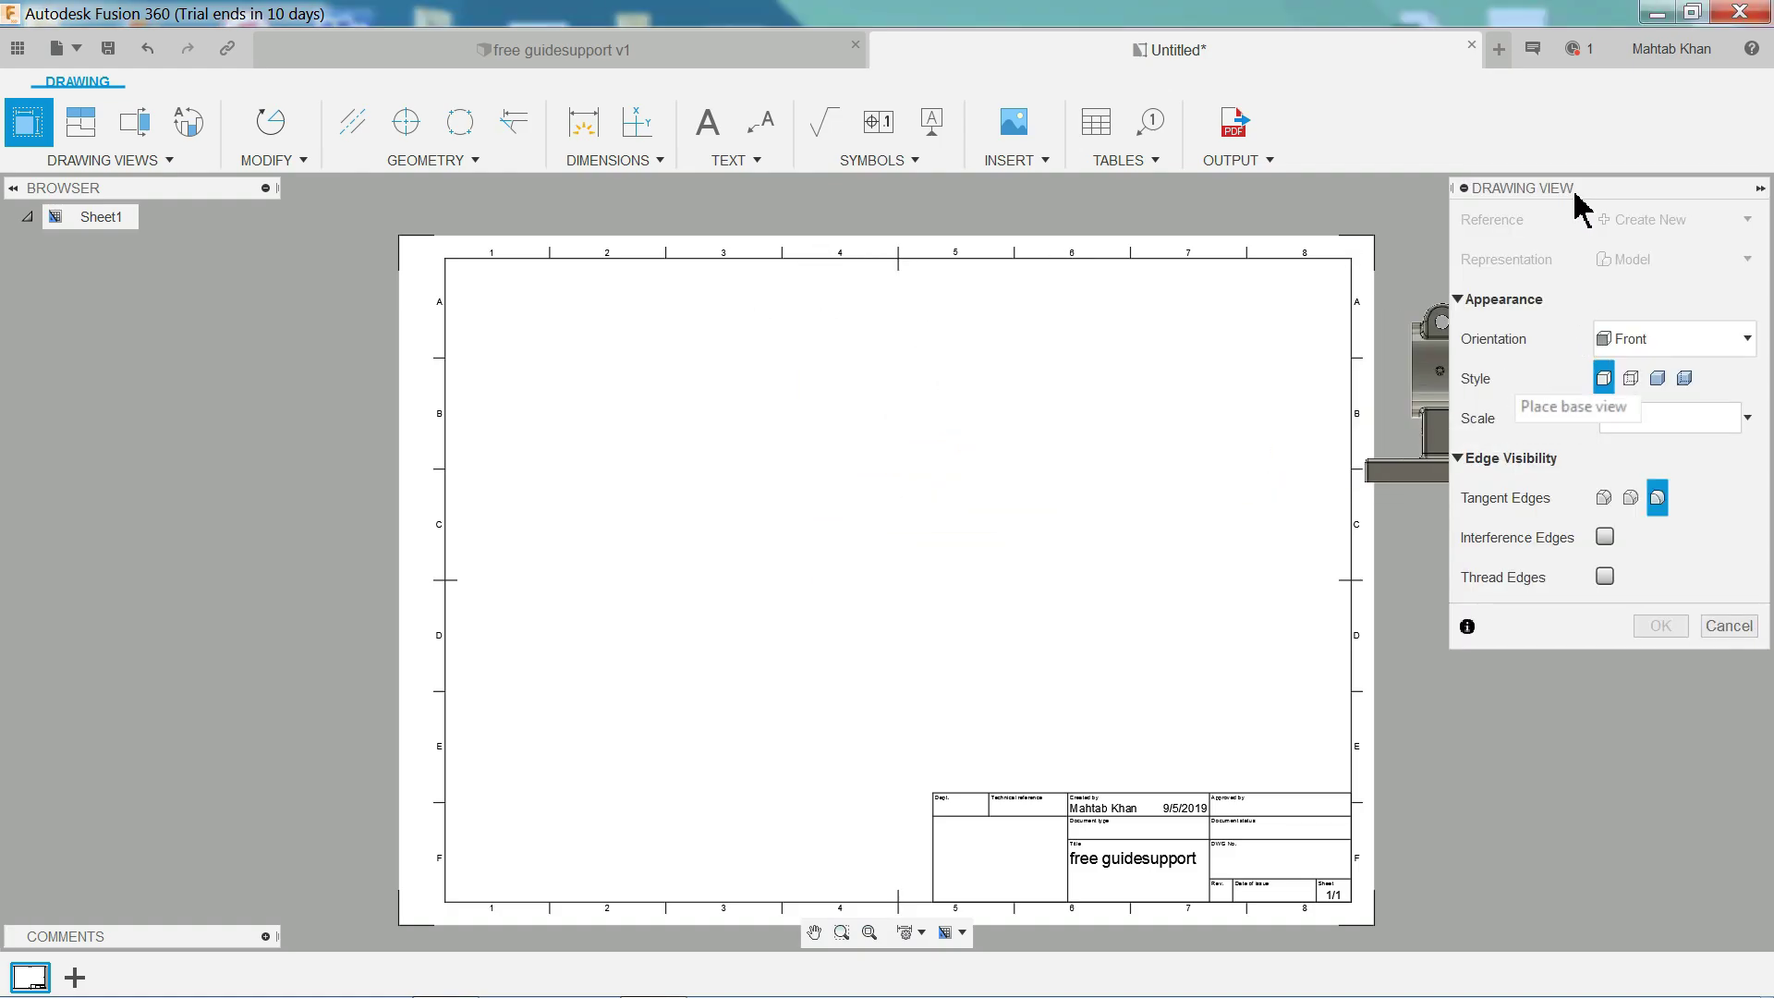
Set the base view orientation to Front and place it on the sheet's left side.
drag(1576, 196, 1533, 196)
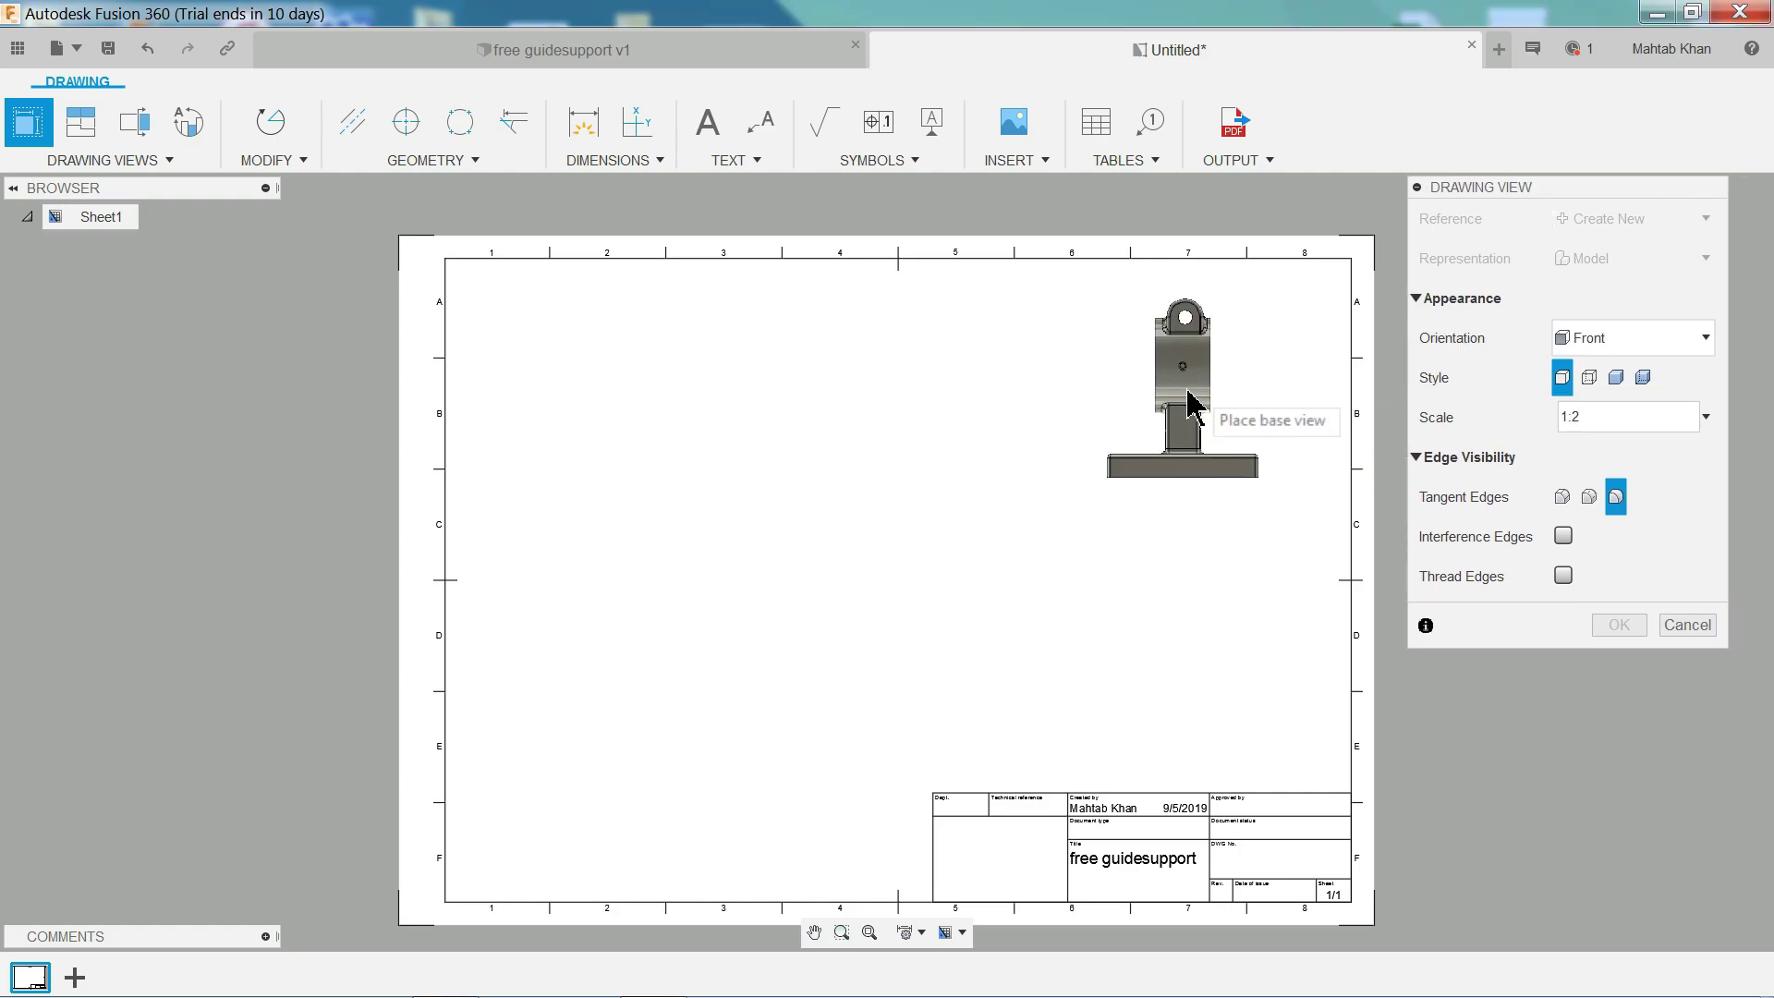
click(1598, 342)
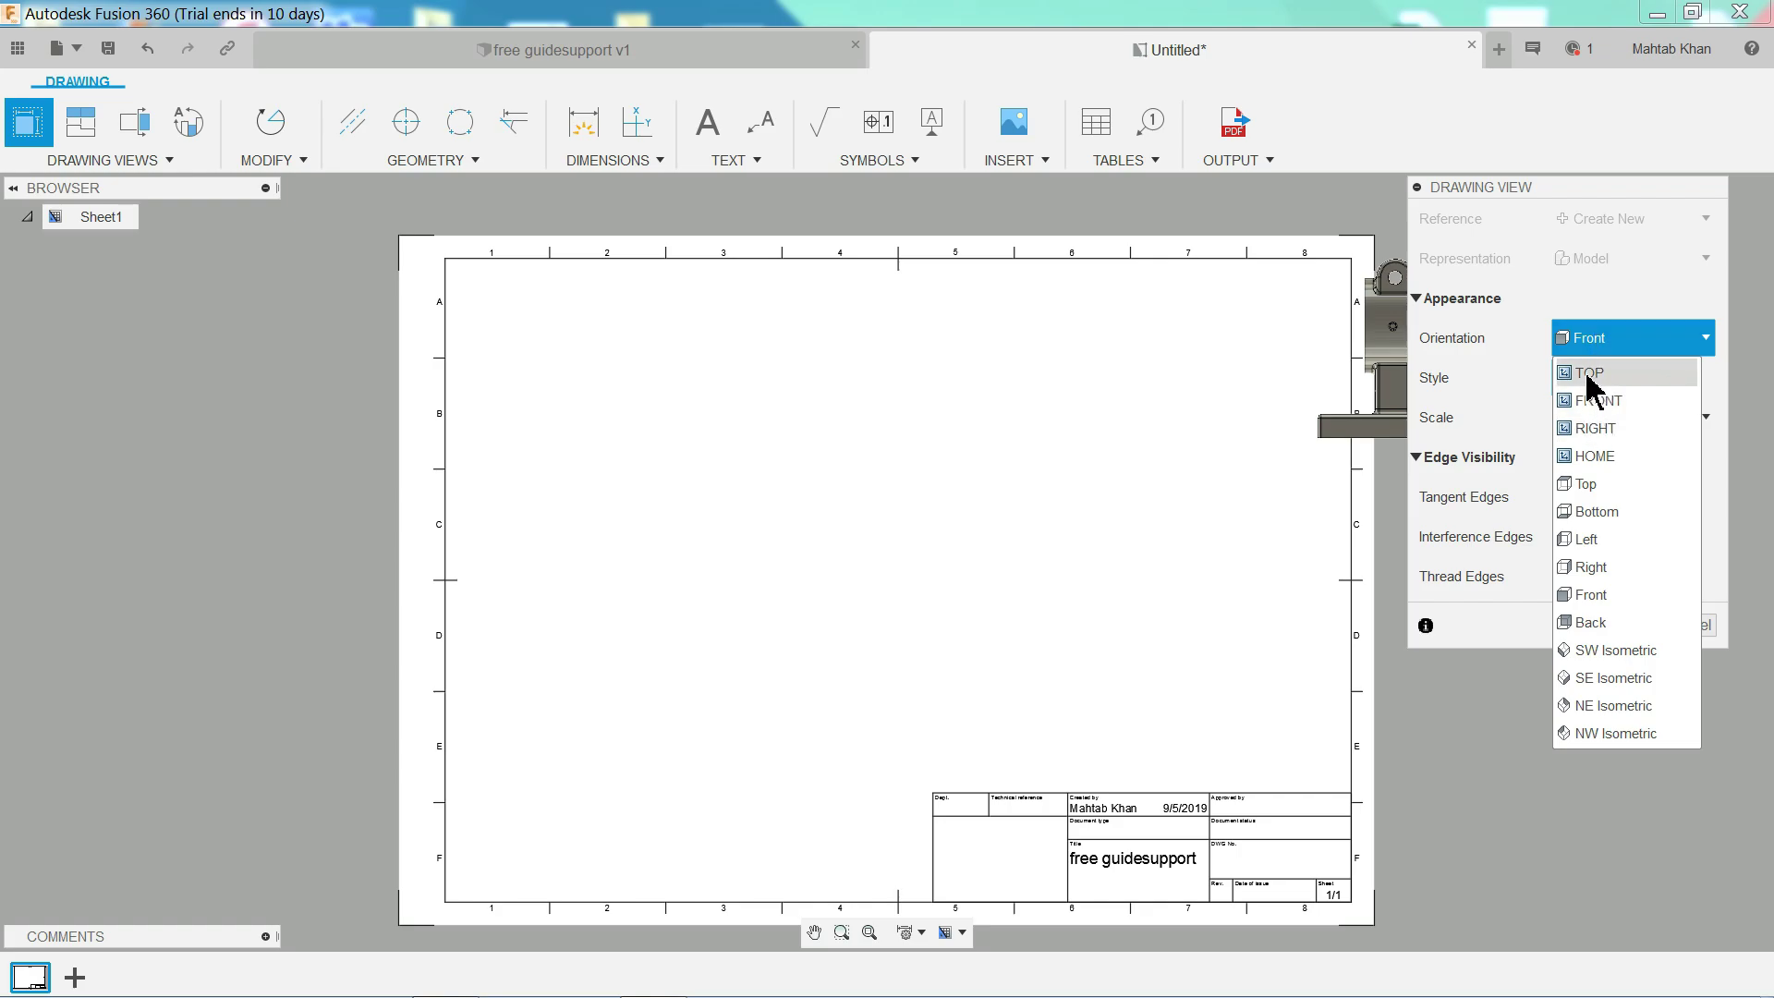
click(1590, 375)
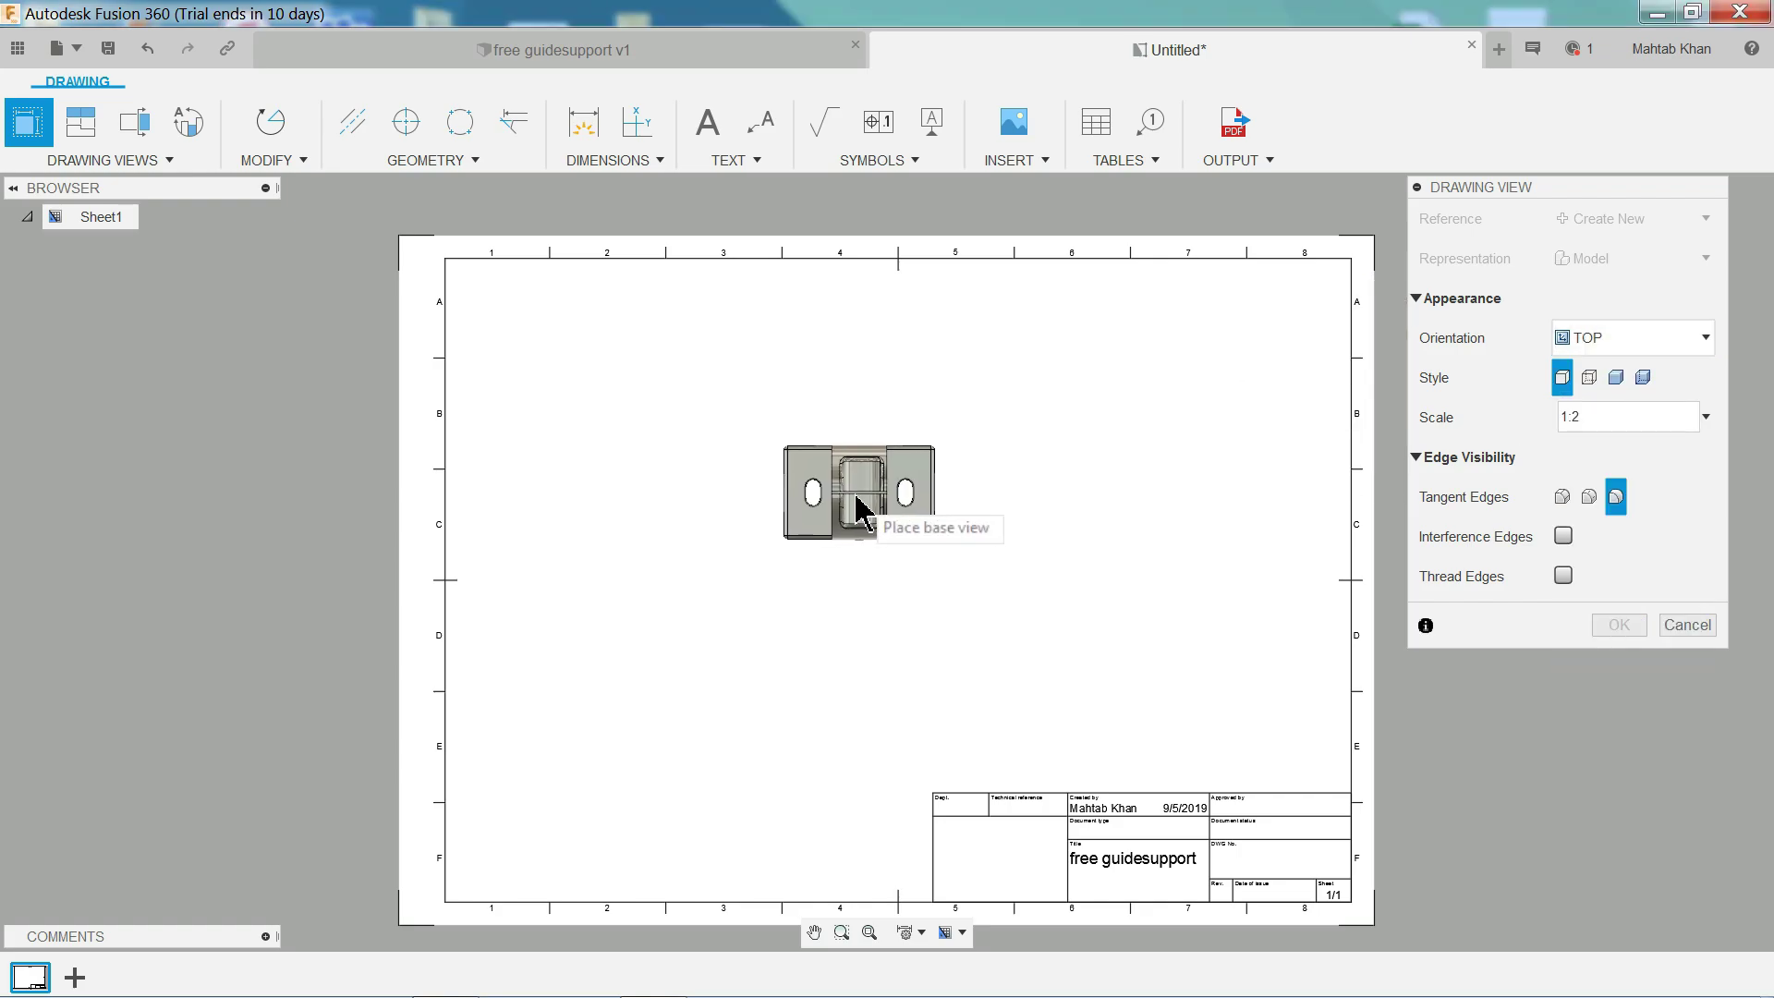
click(1612, 344)
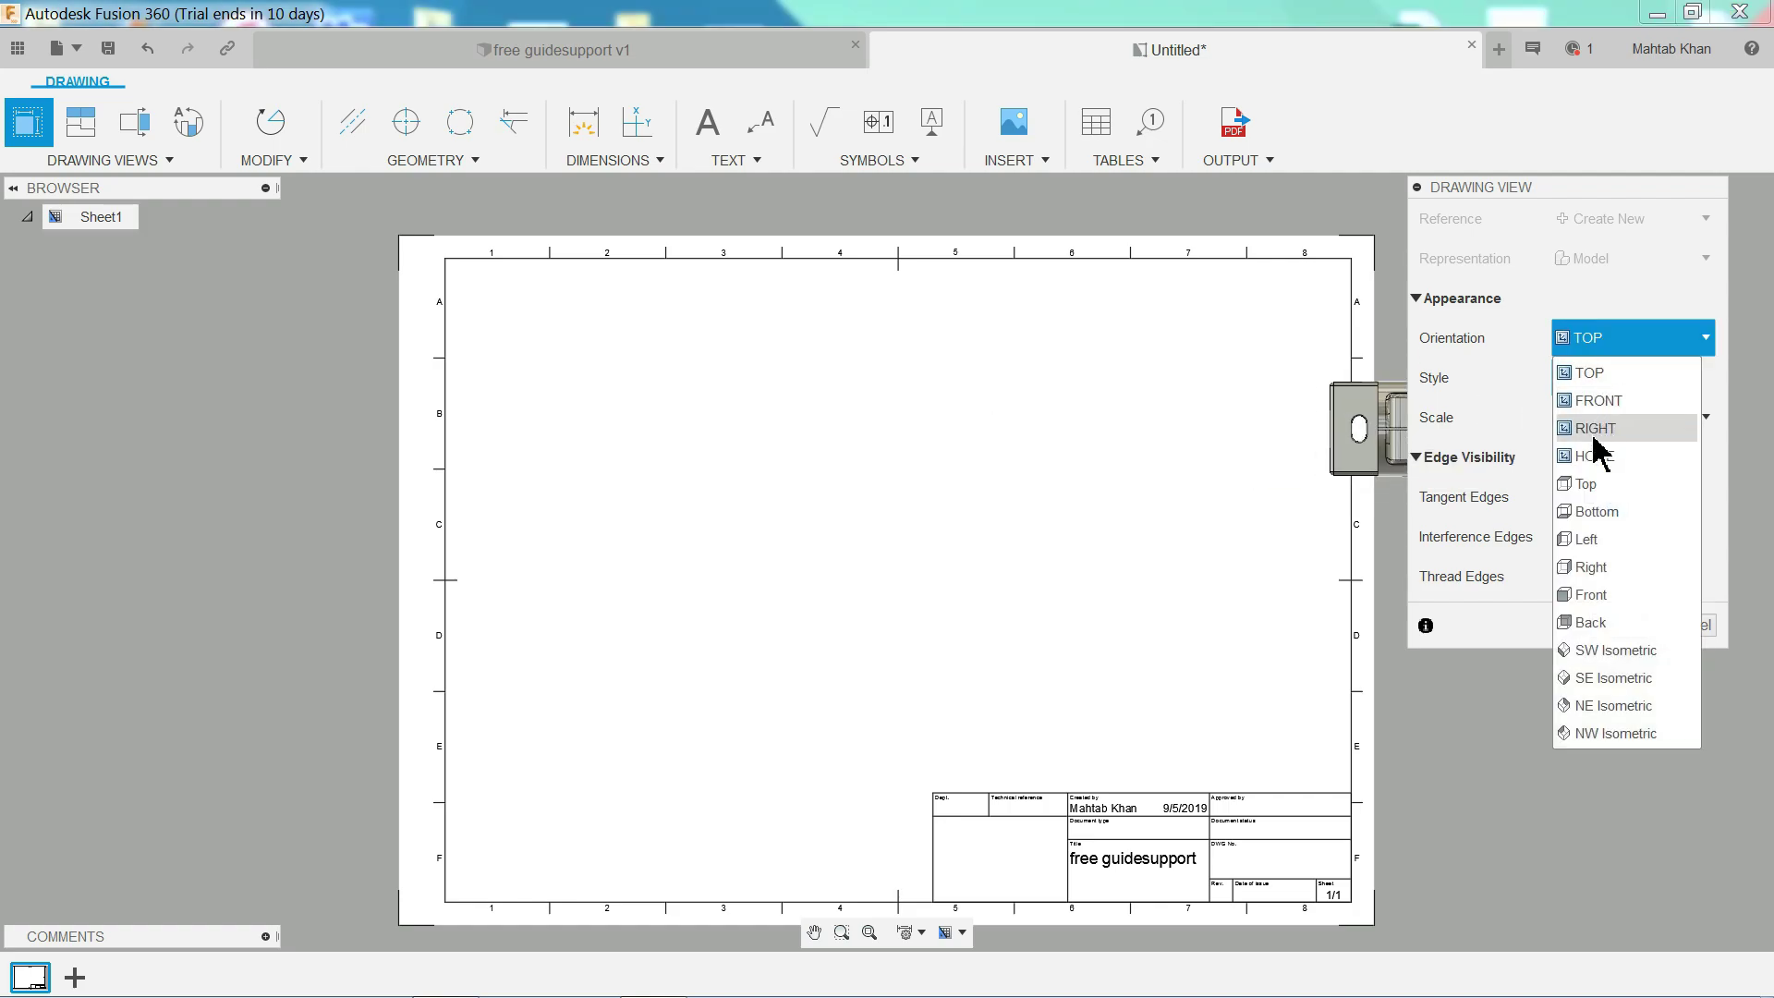
click(1598, 428)
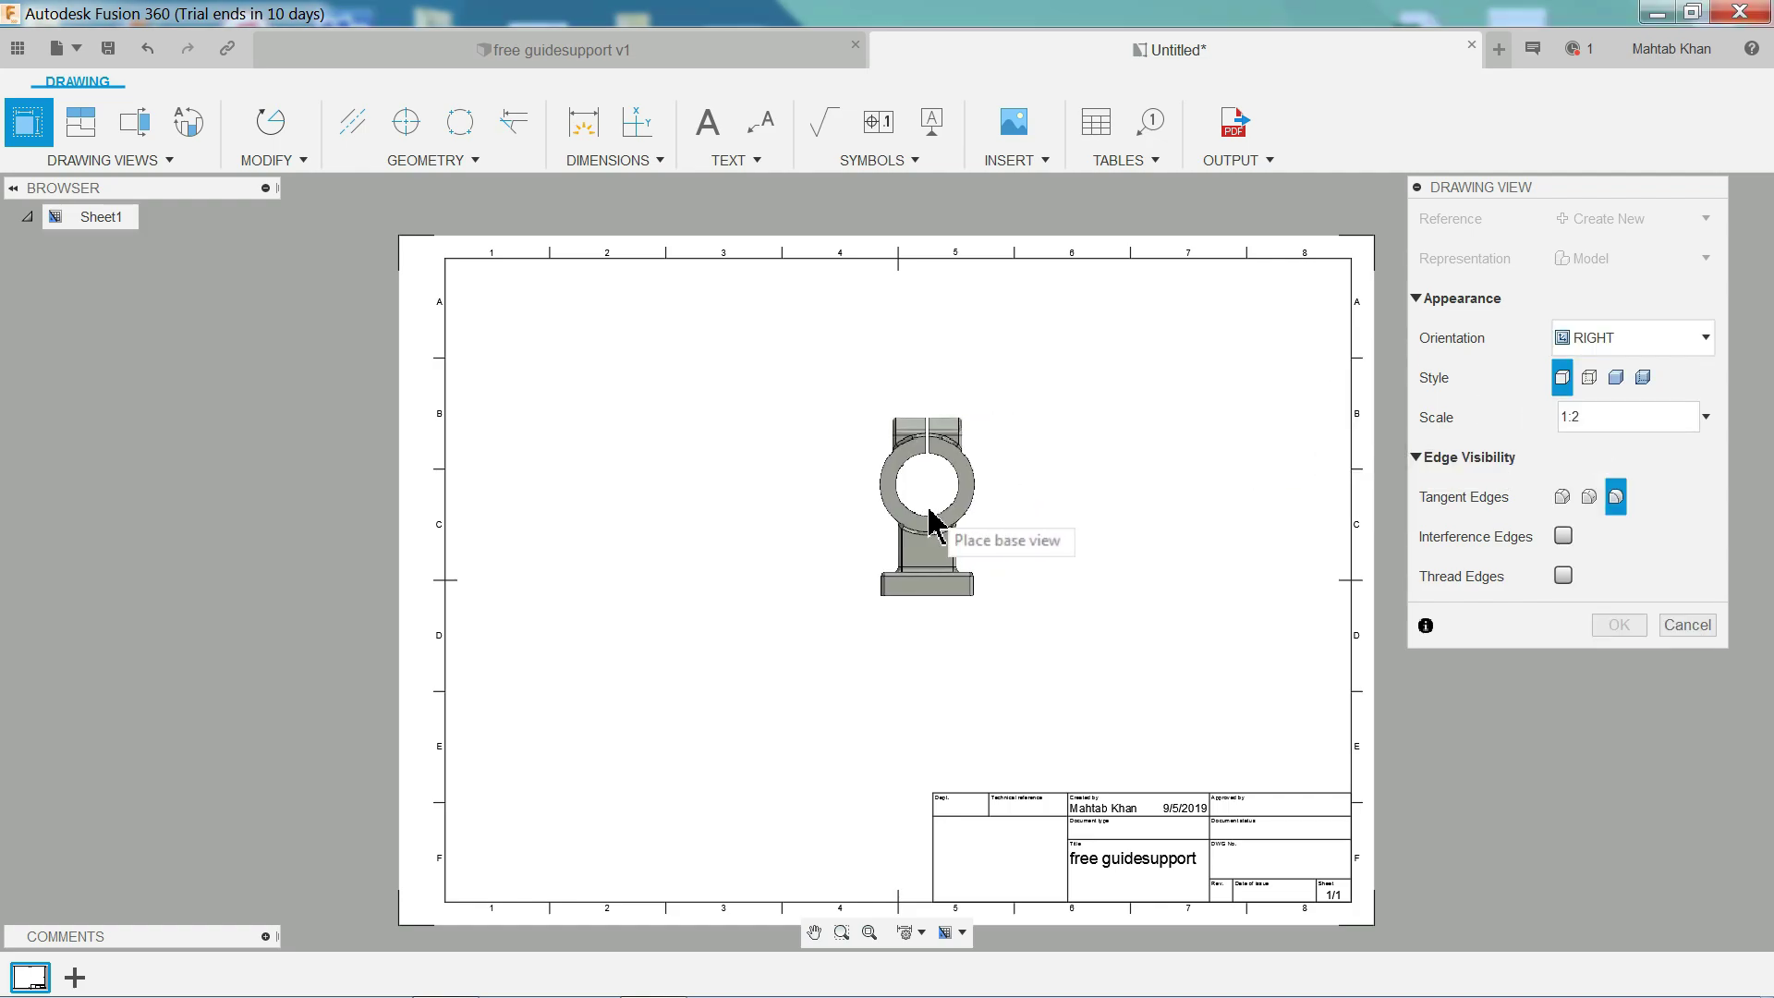
click(1597, 347)
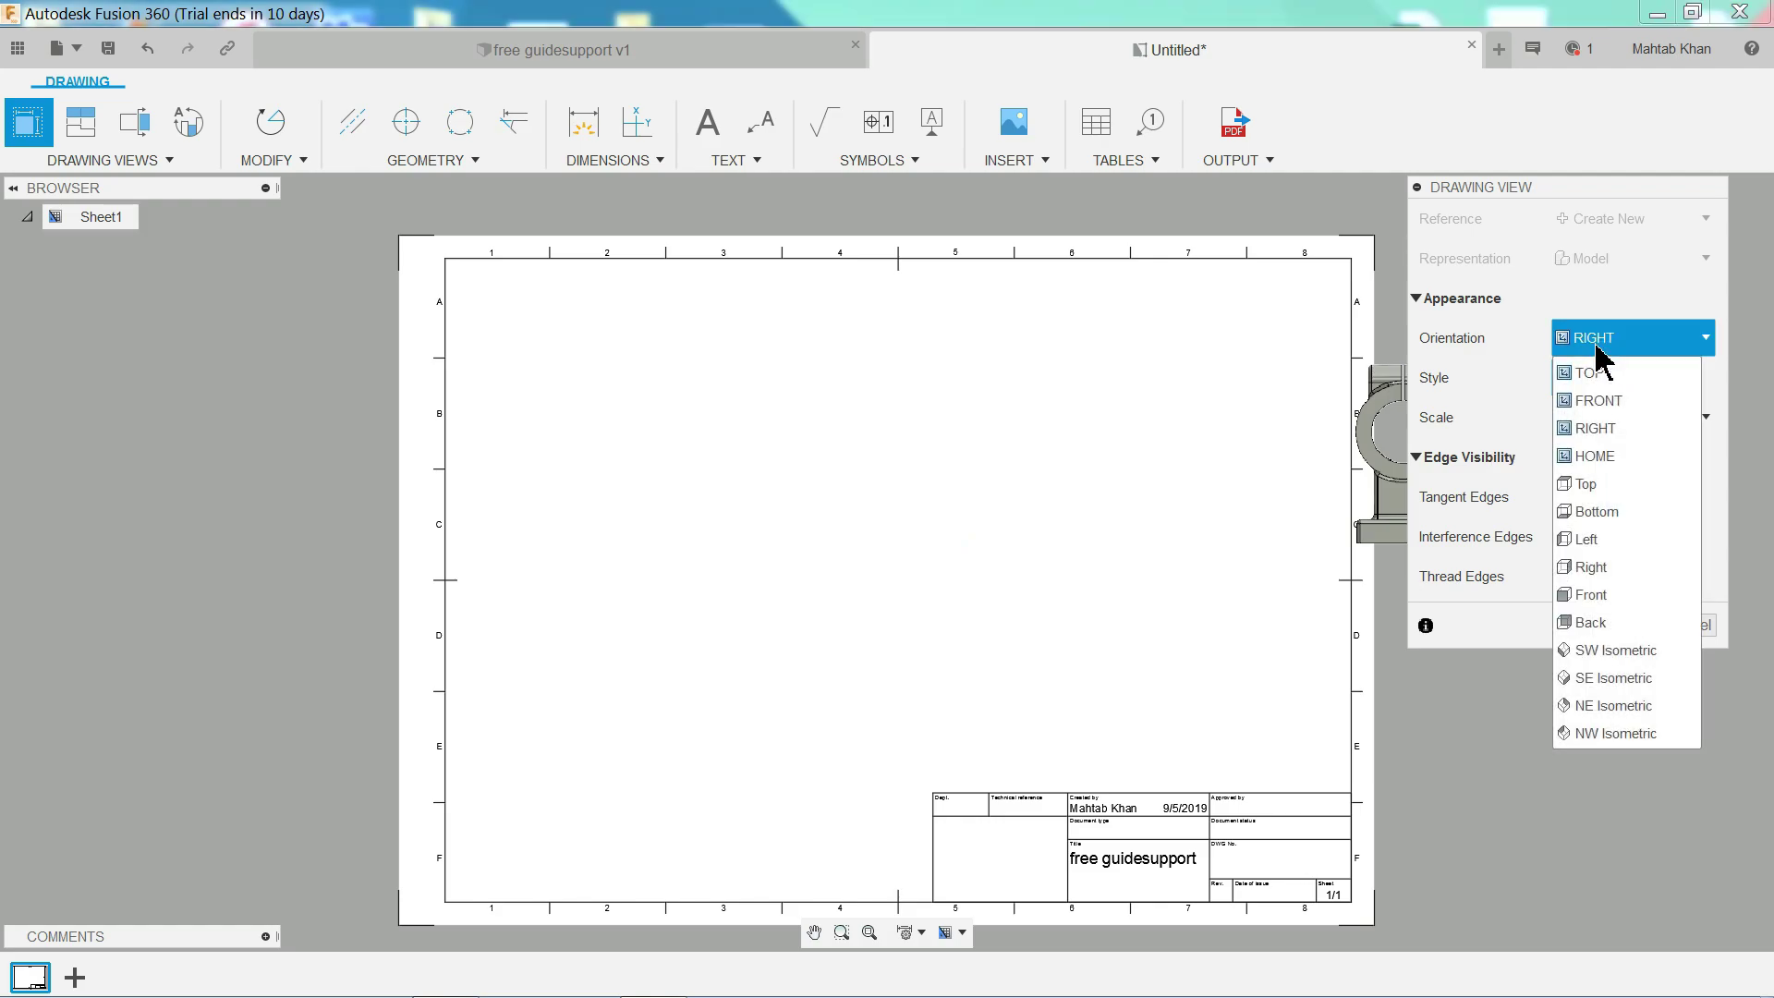
click(1590, 406)
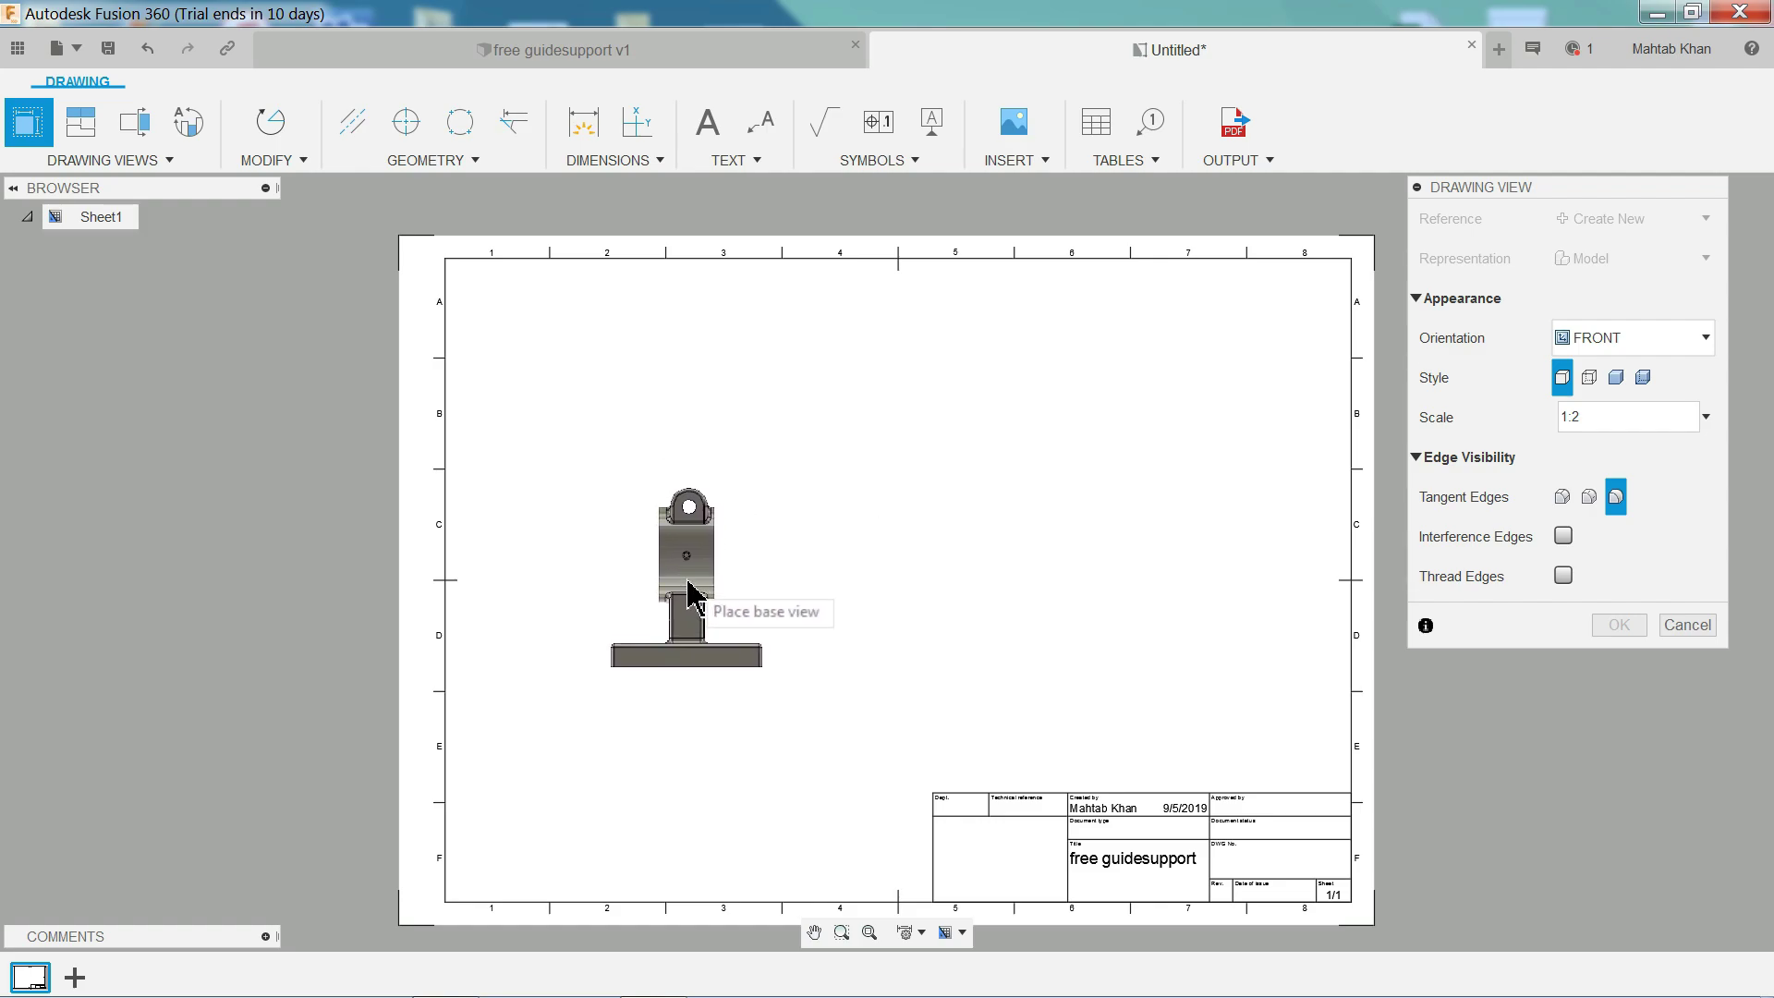
click(681, 598)
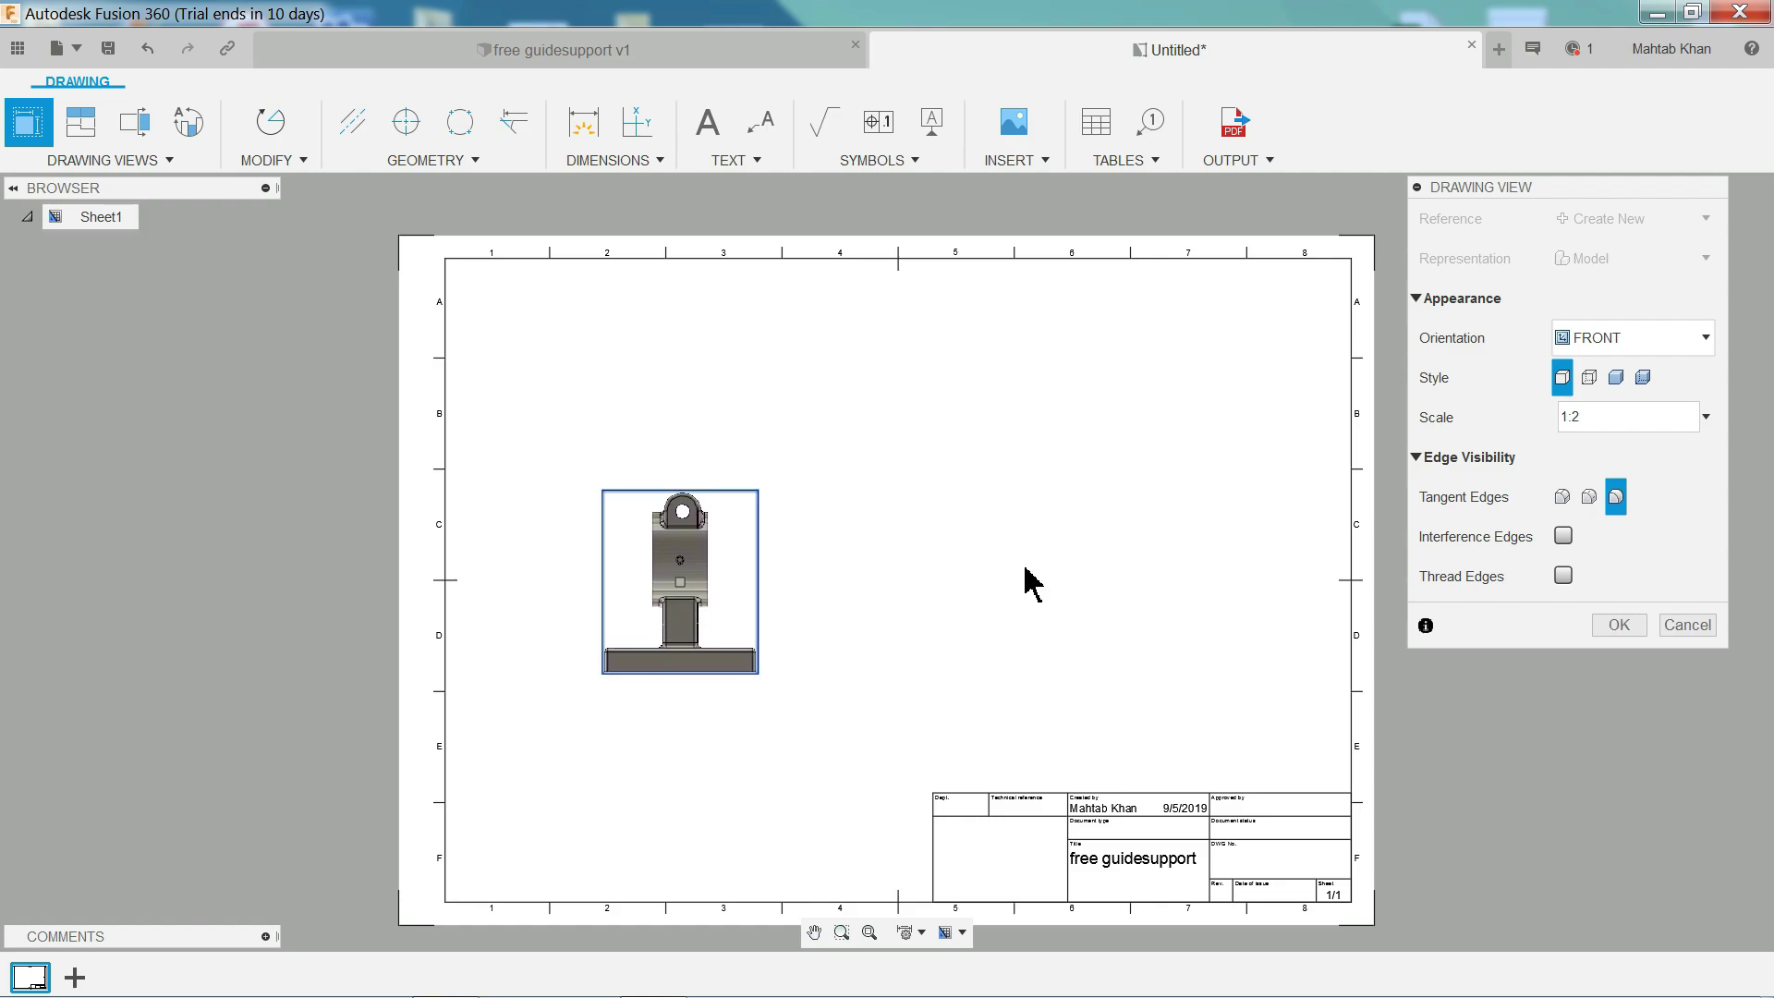
Change the front base view scale to 1:1.5.
click(1613, 416)
click(1705, 417)
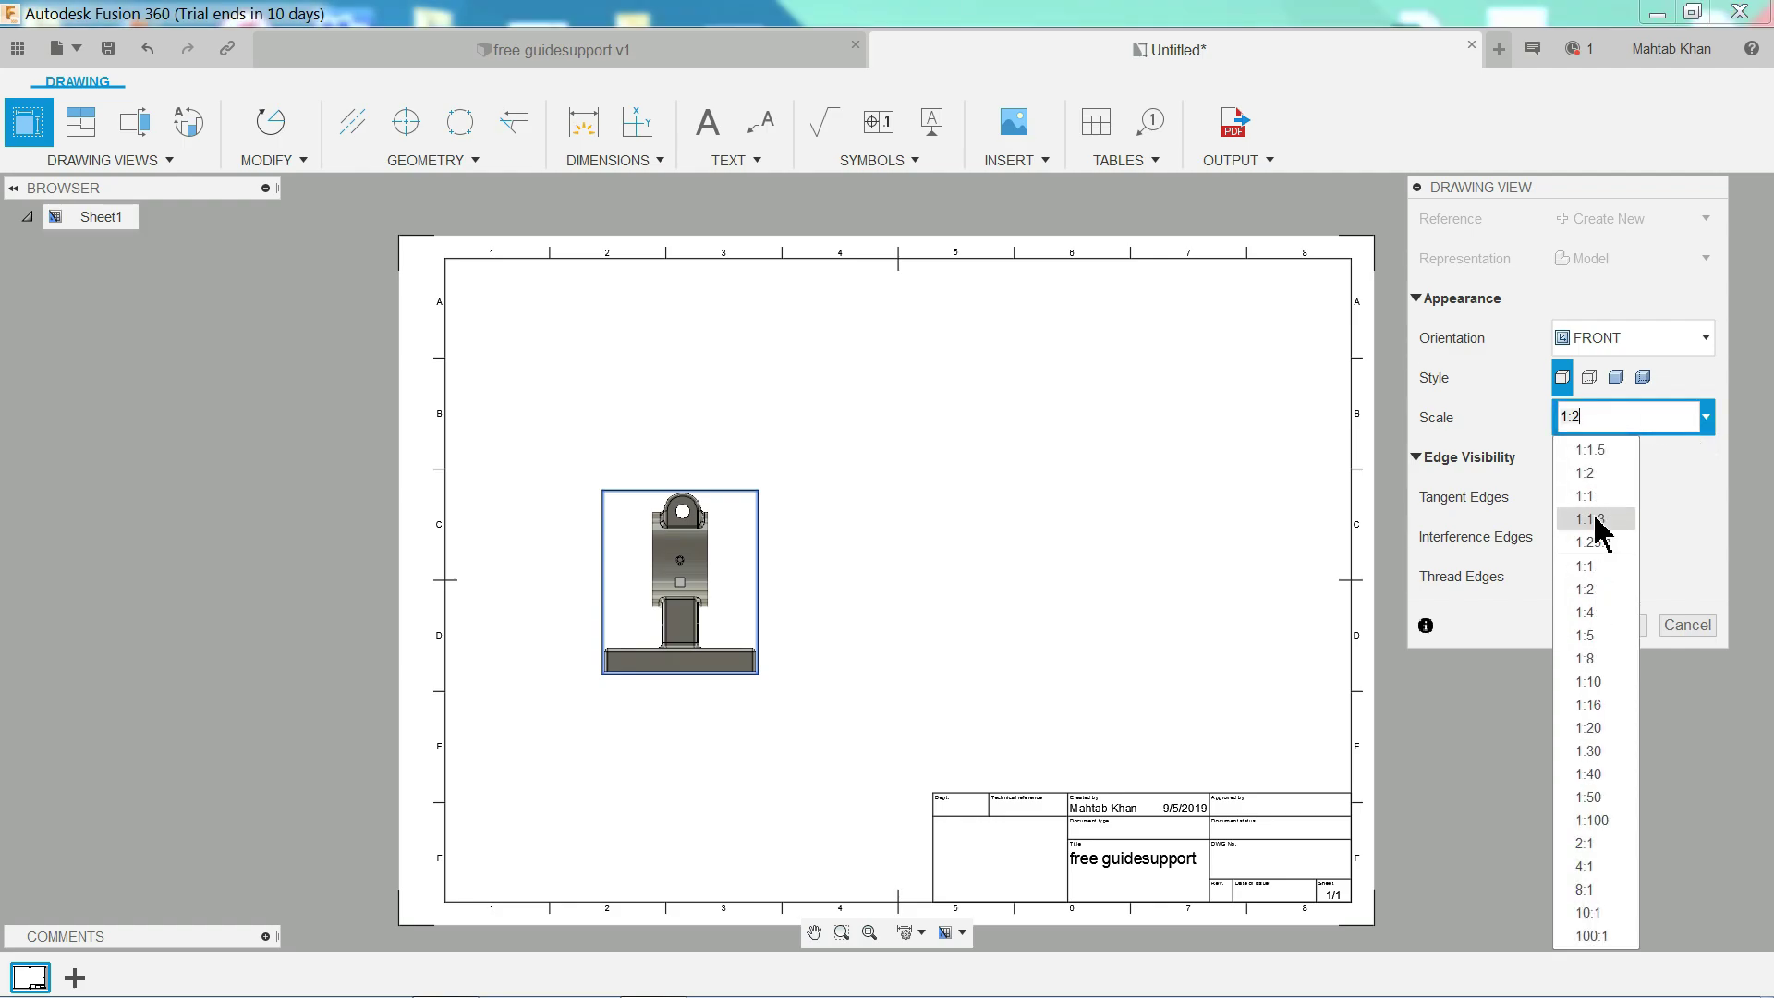
click(1619, 421)
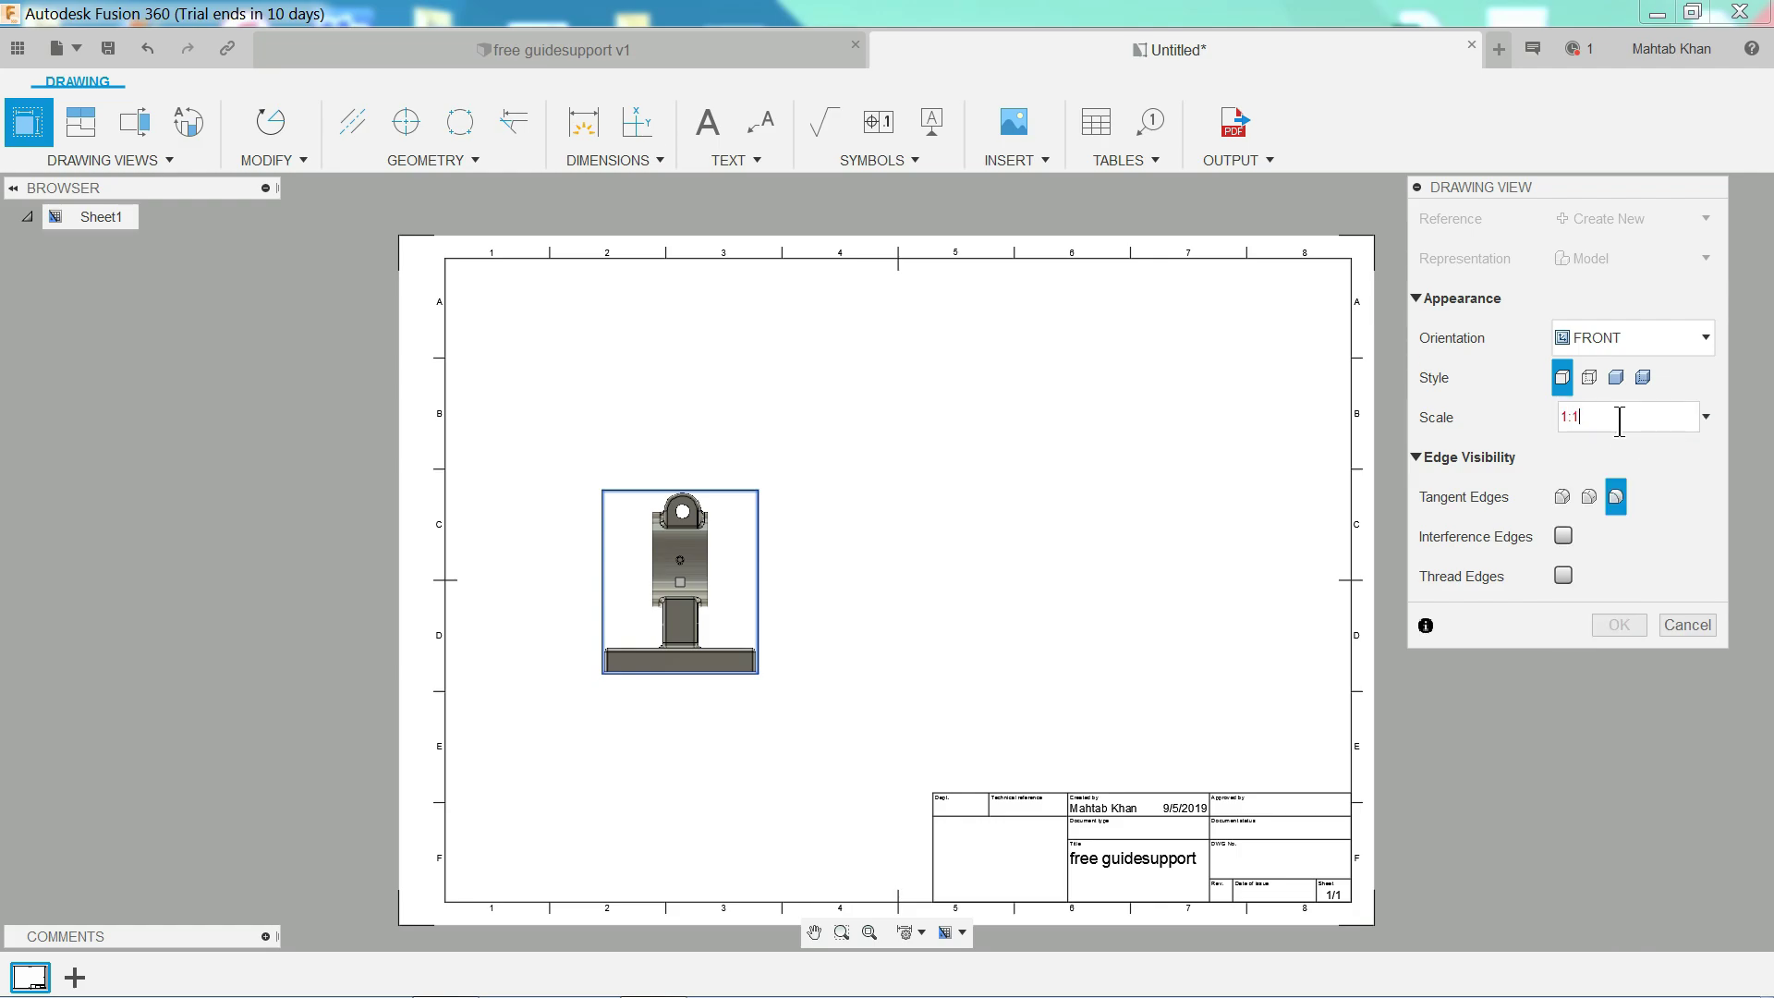
key(Return)
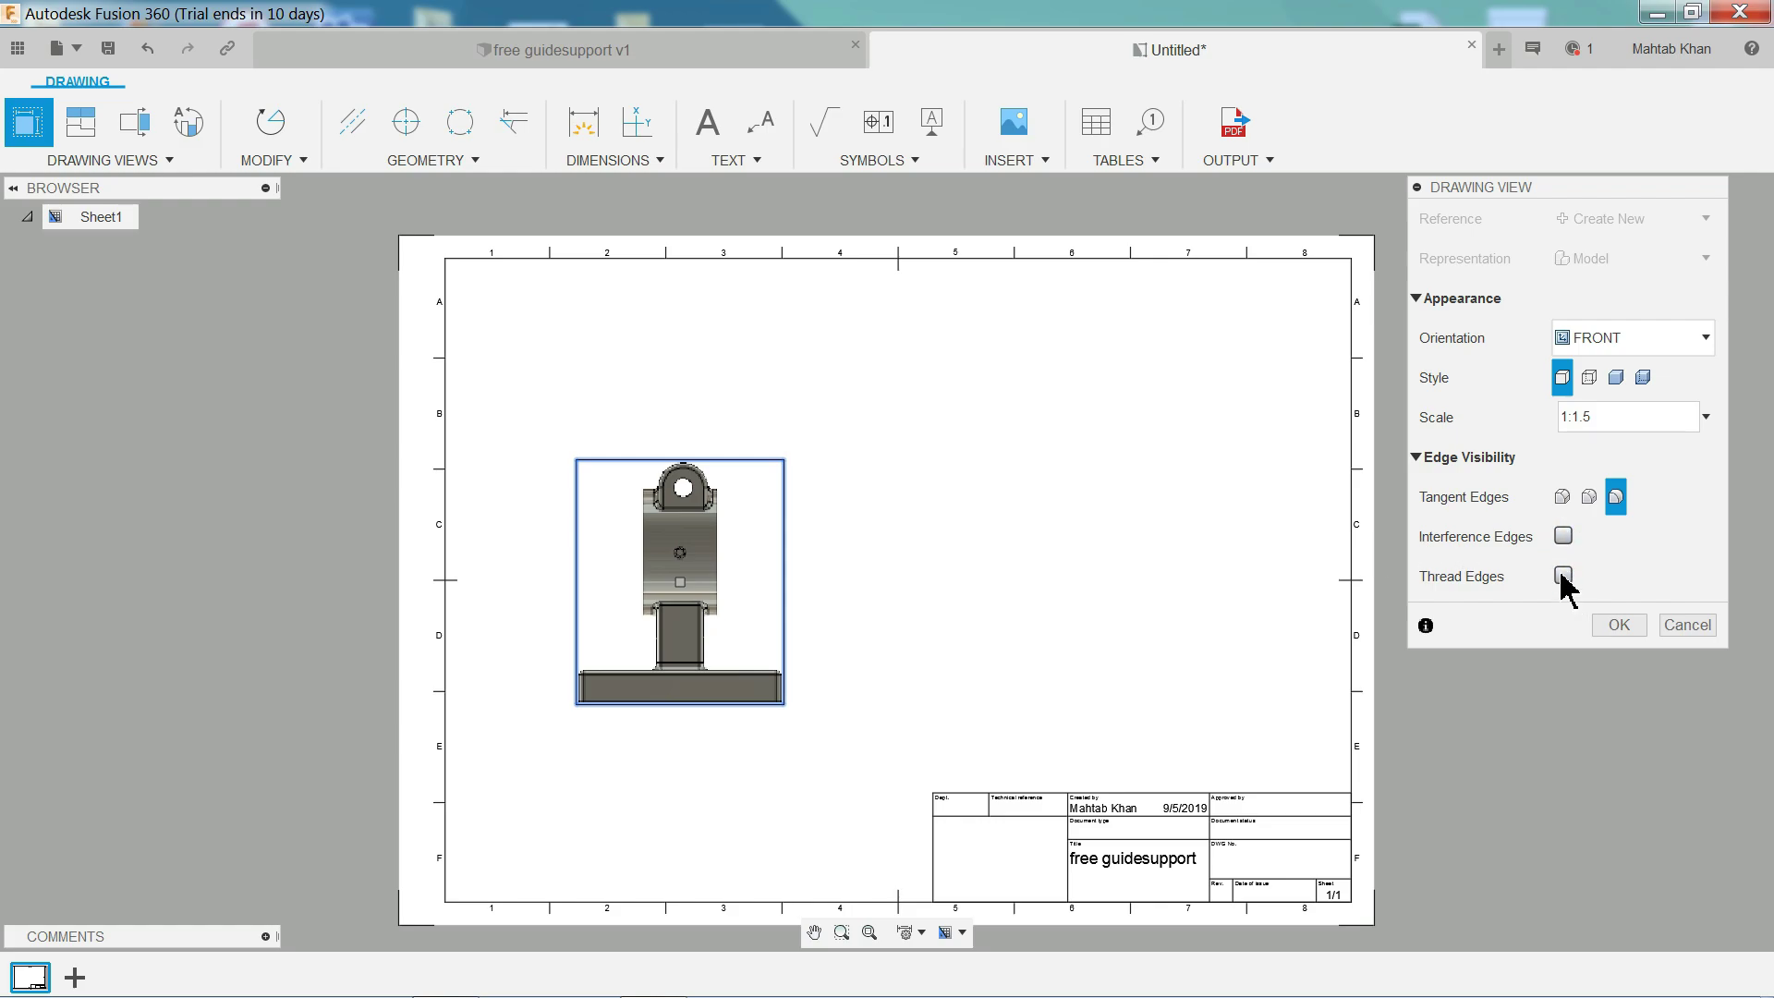
Confirm the front view and set its tangent edges to Full Length.
click(1623, 629)
scroll(803, 645, up, 3)
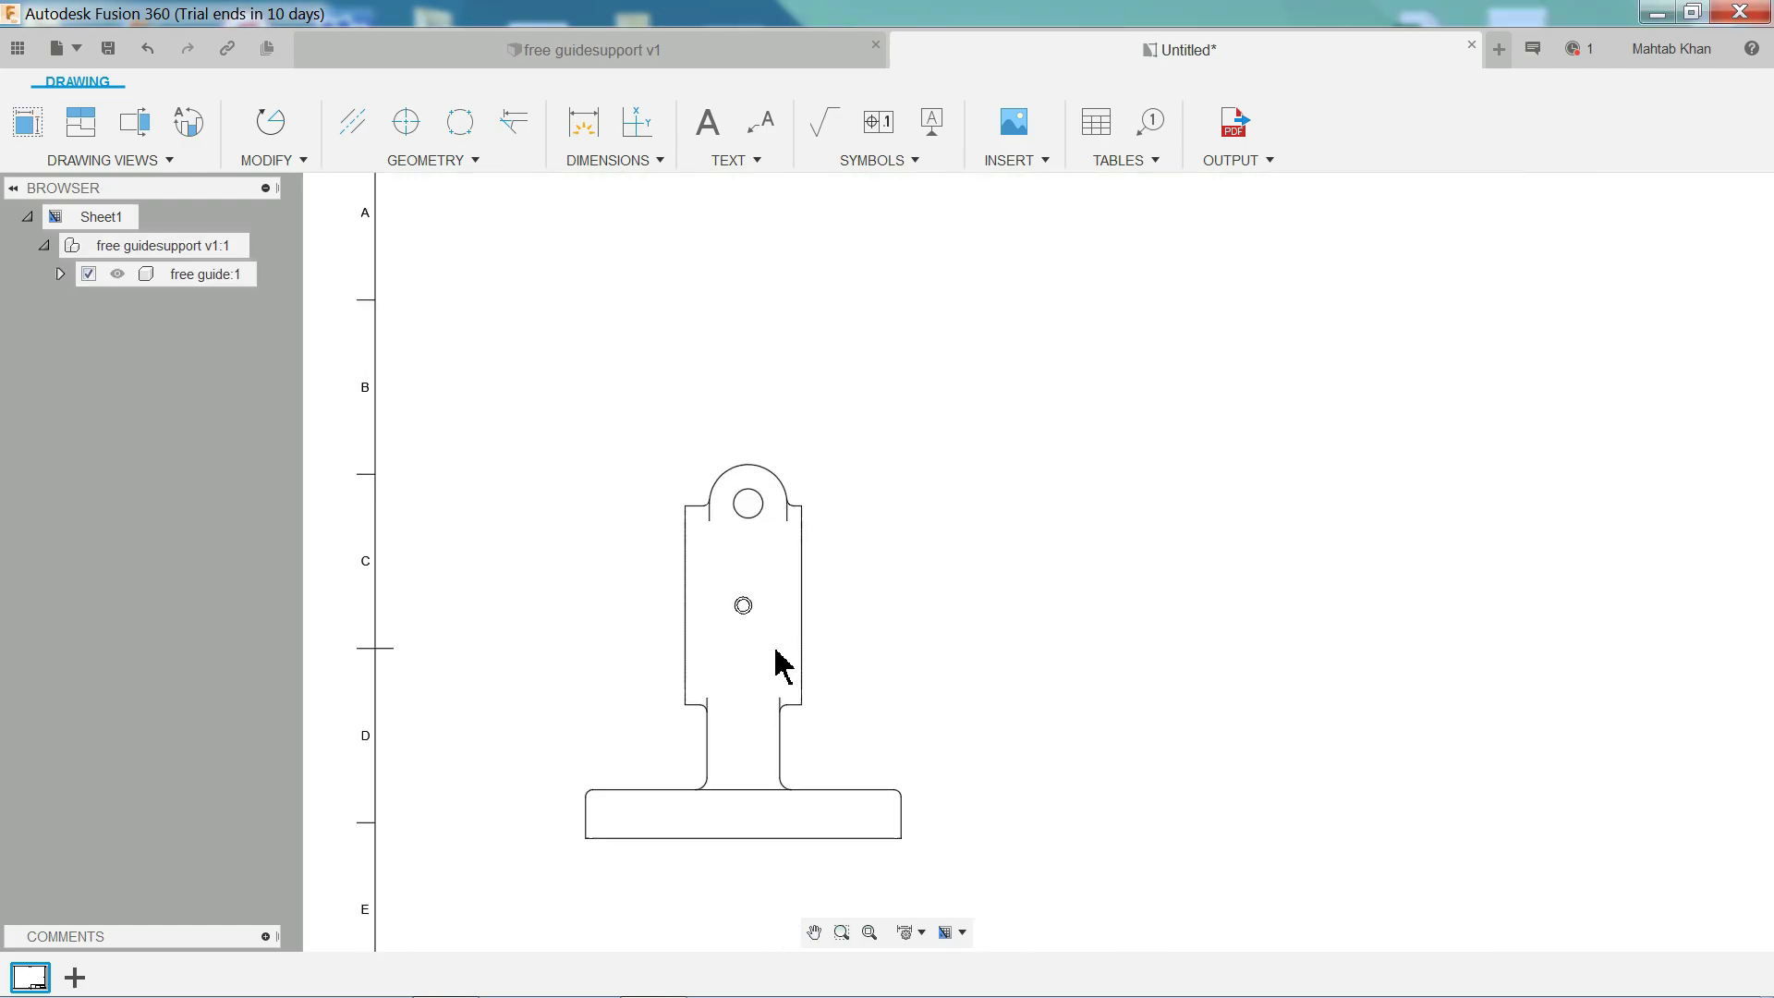
middle_drag(625, 459, 615, 419)
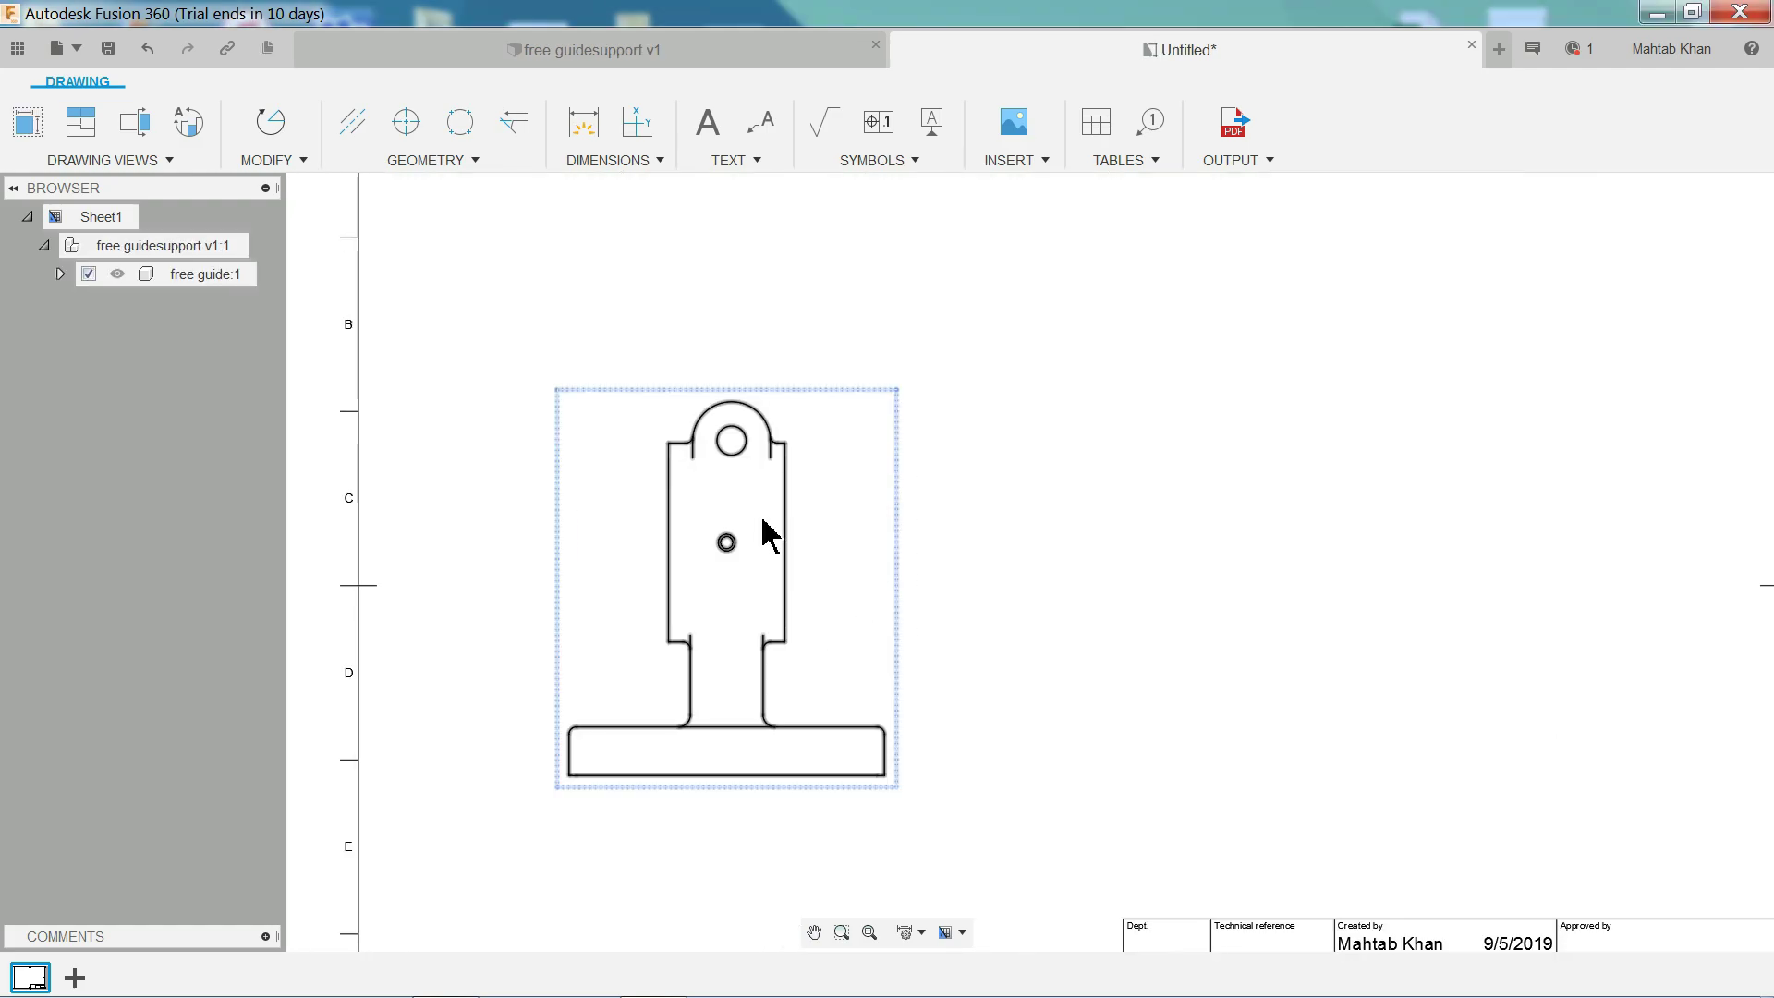
double_click(817, 503)
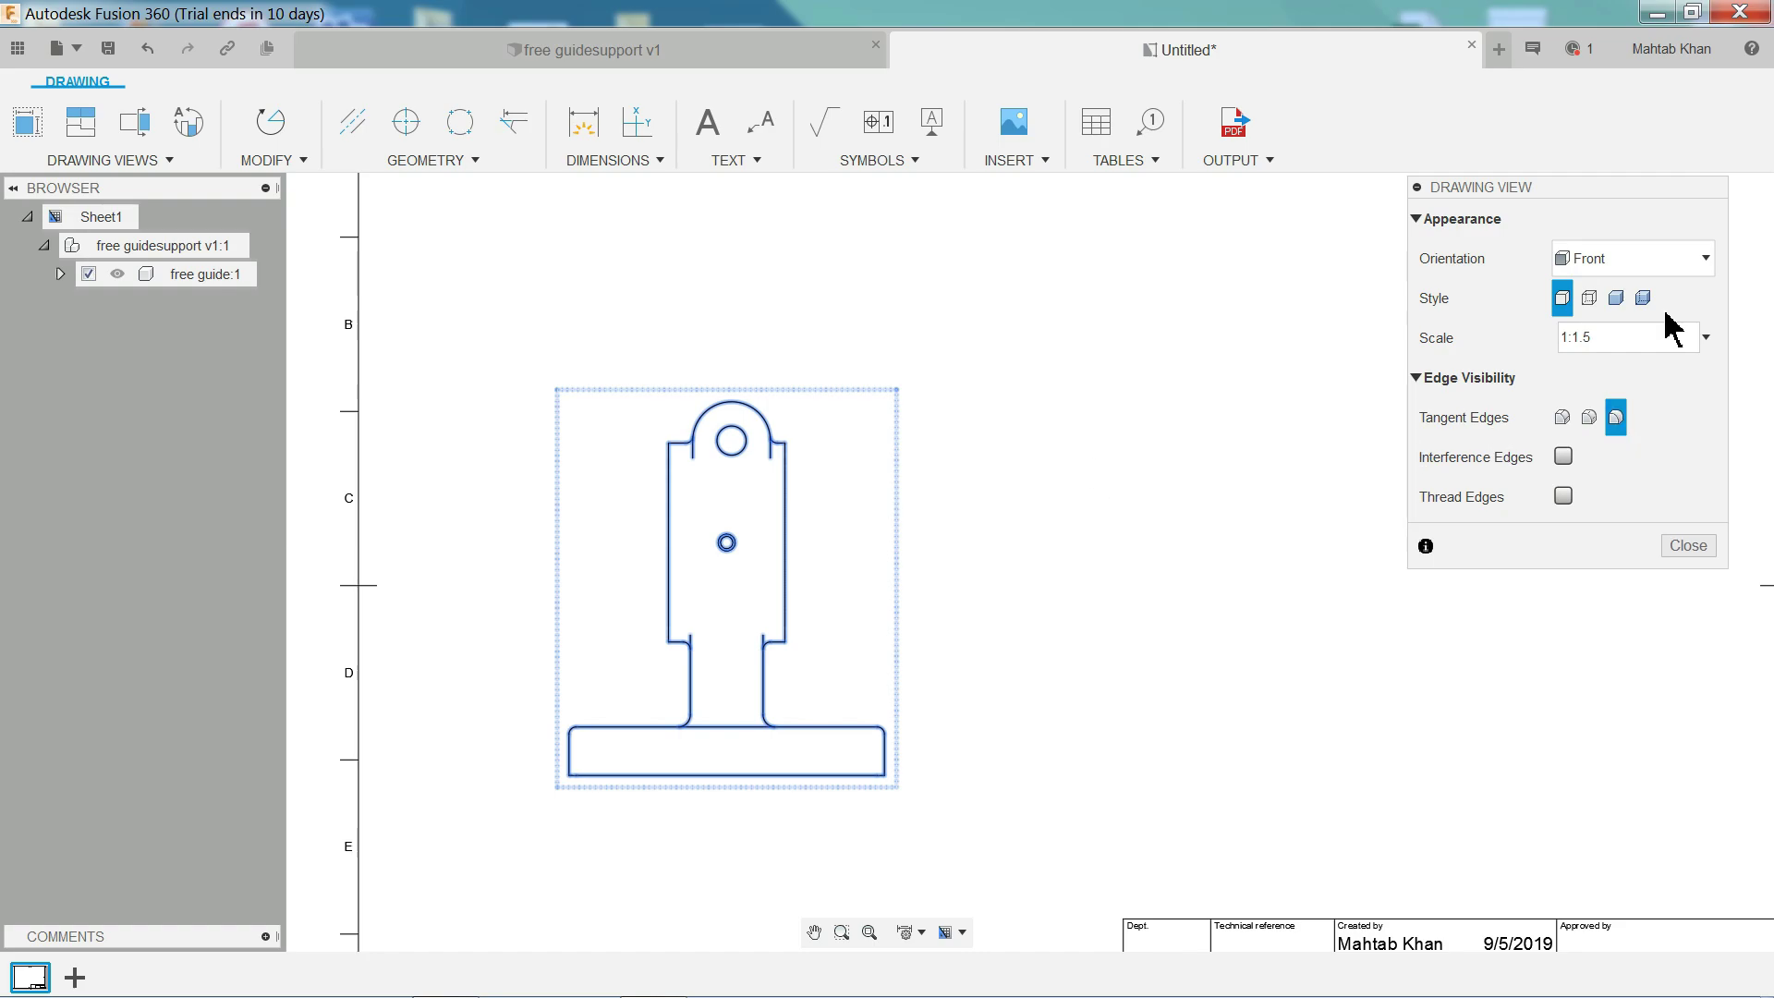
click(1590, 420)
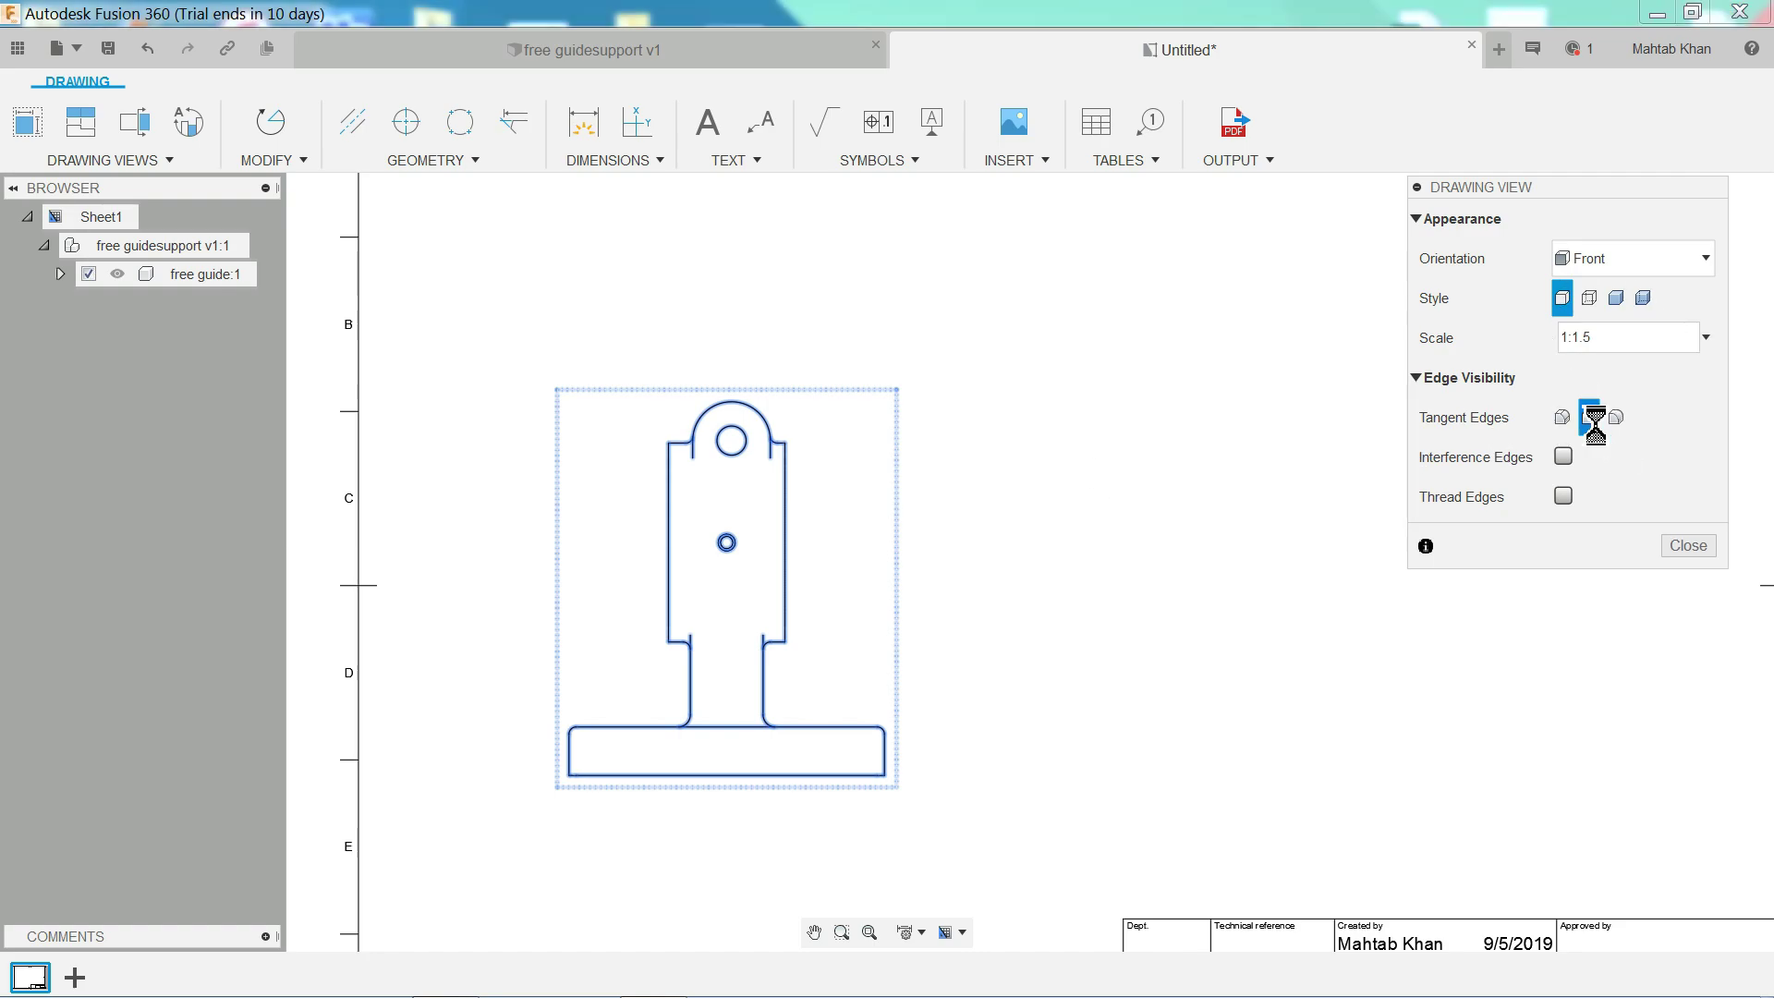
click(1689, 551)
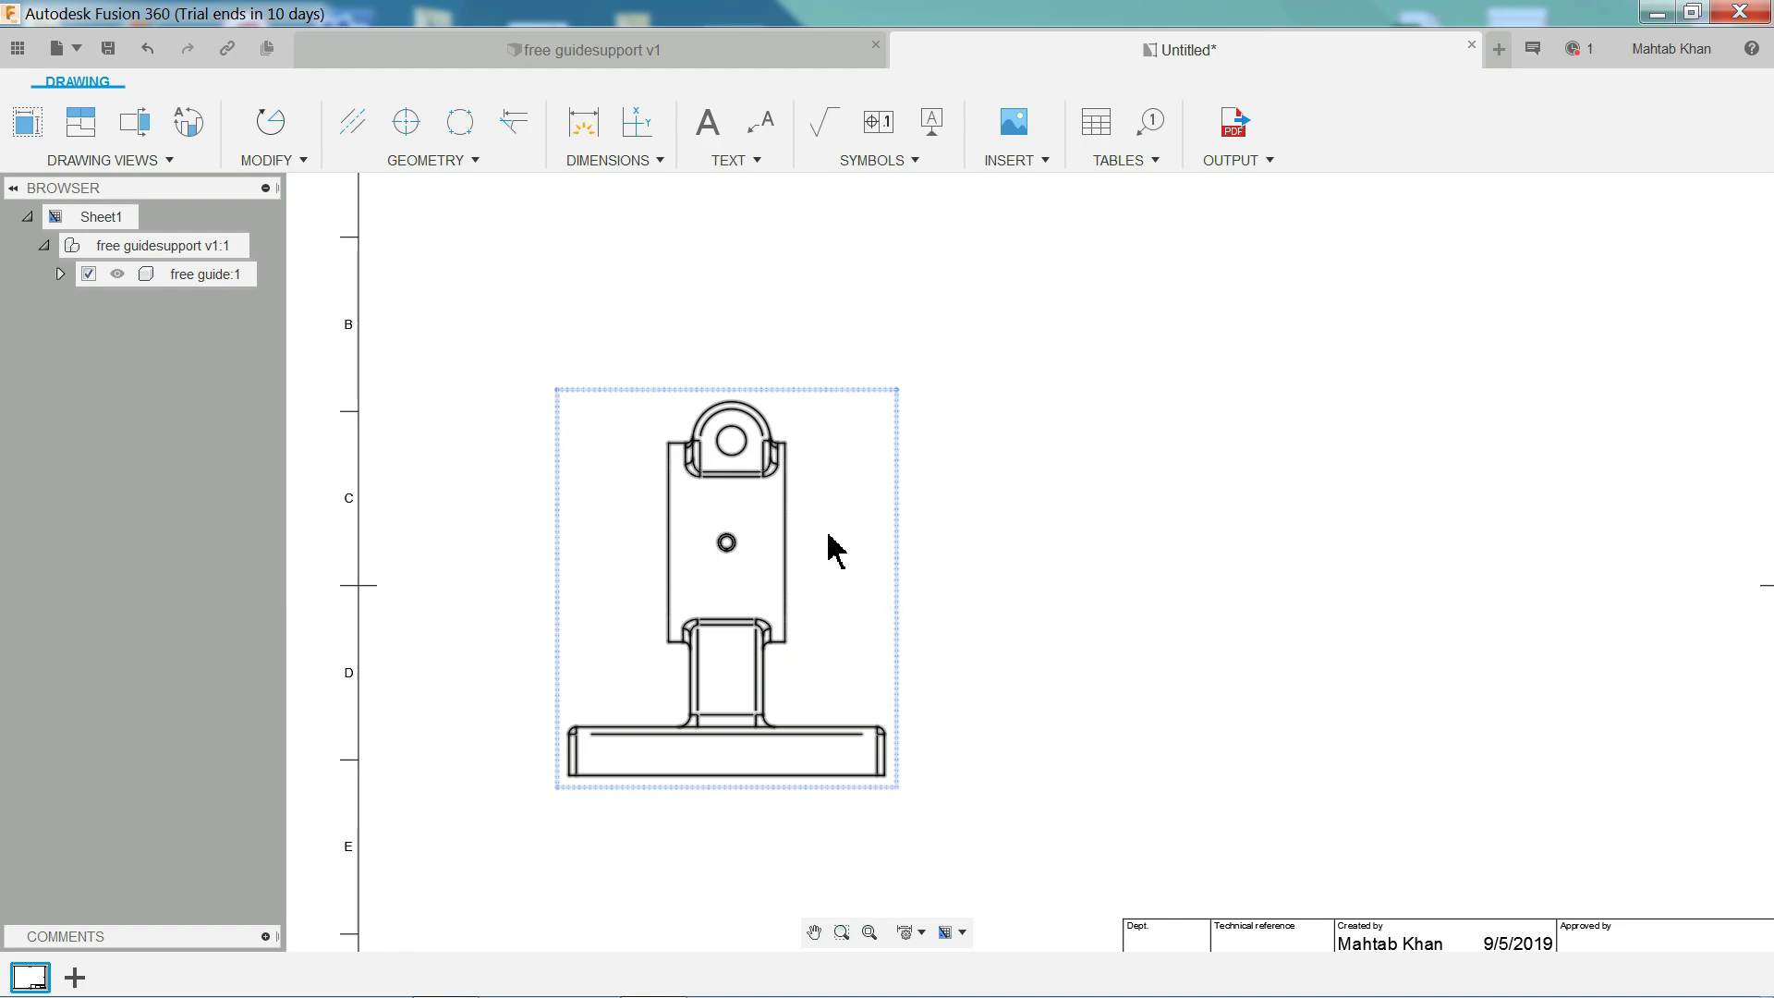
double_click(836, 551)
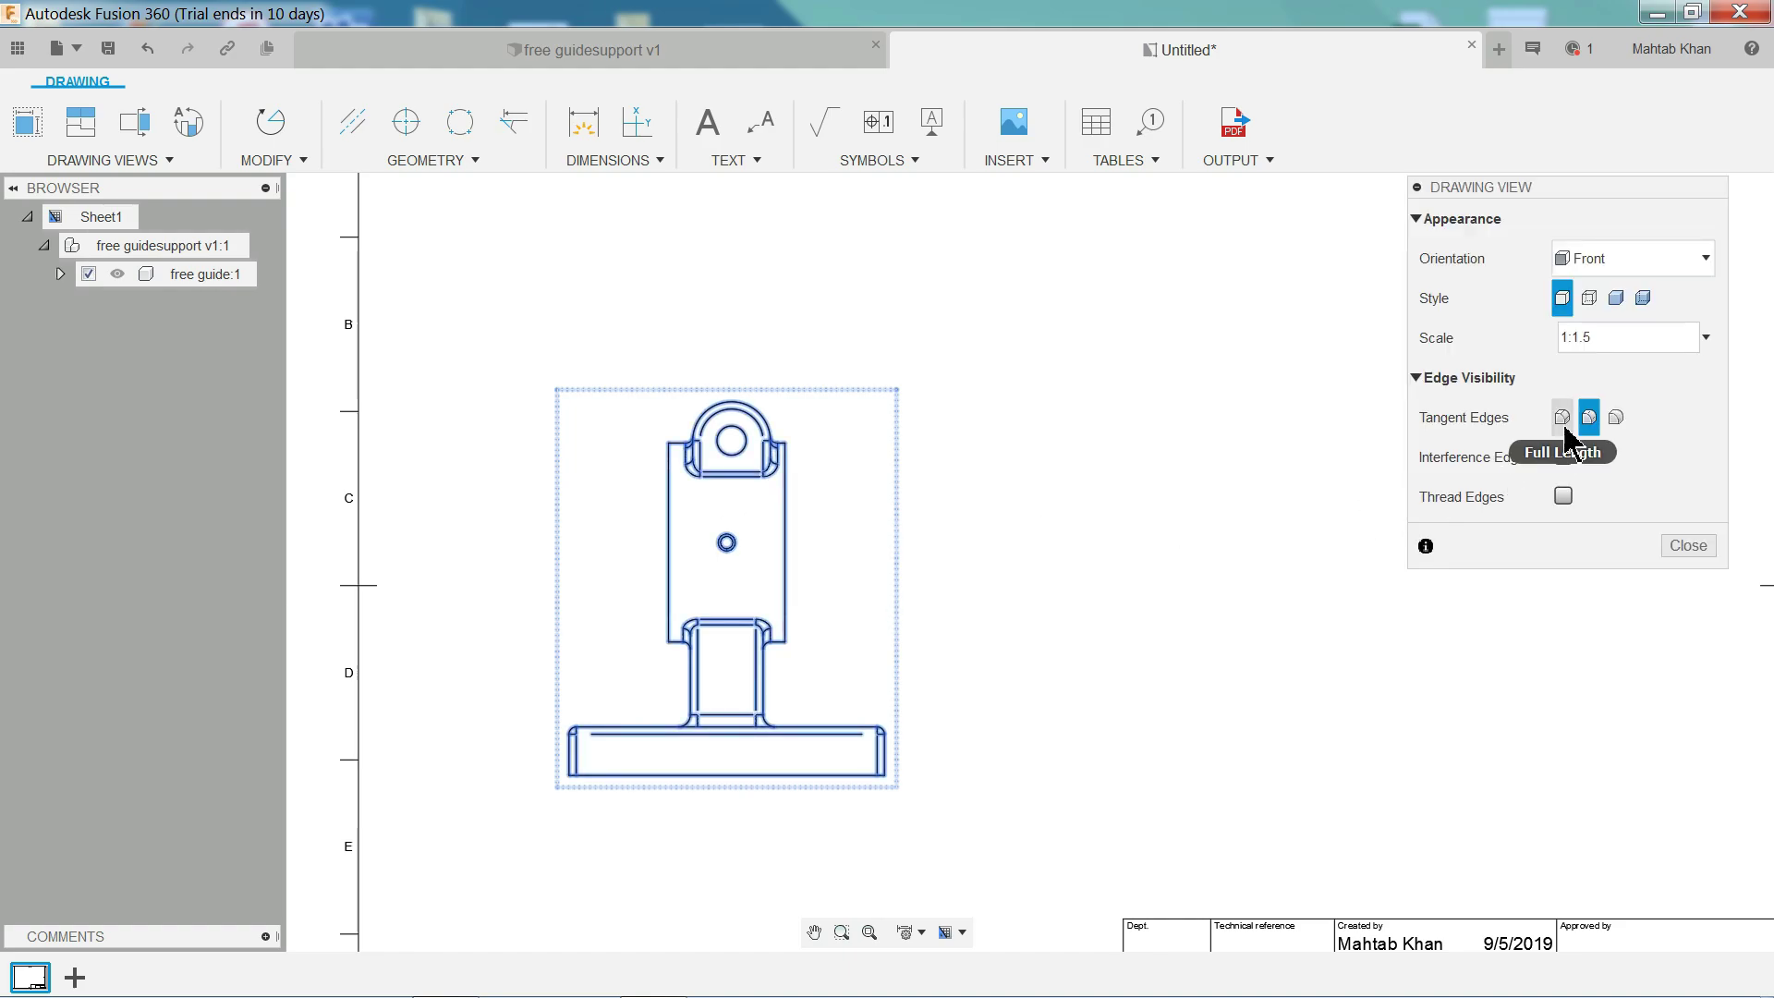
click(1563, 421)
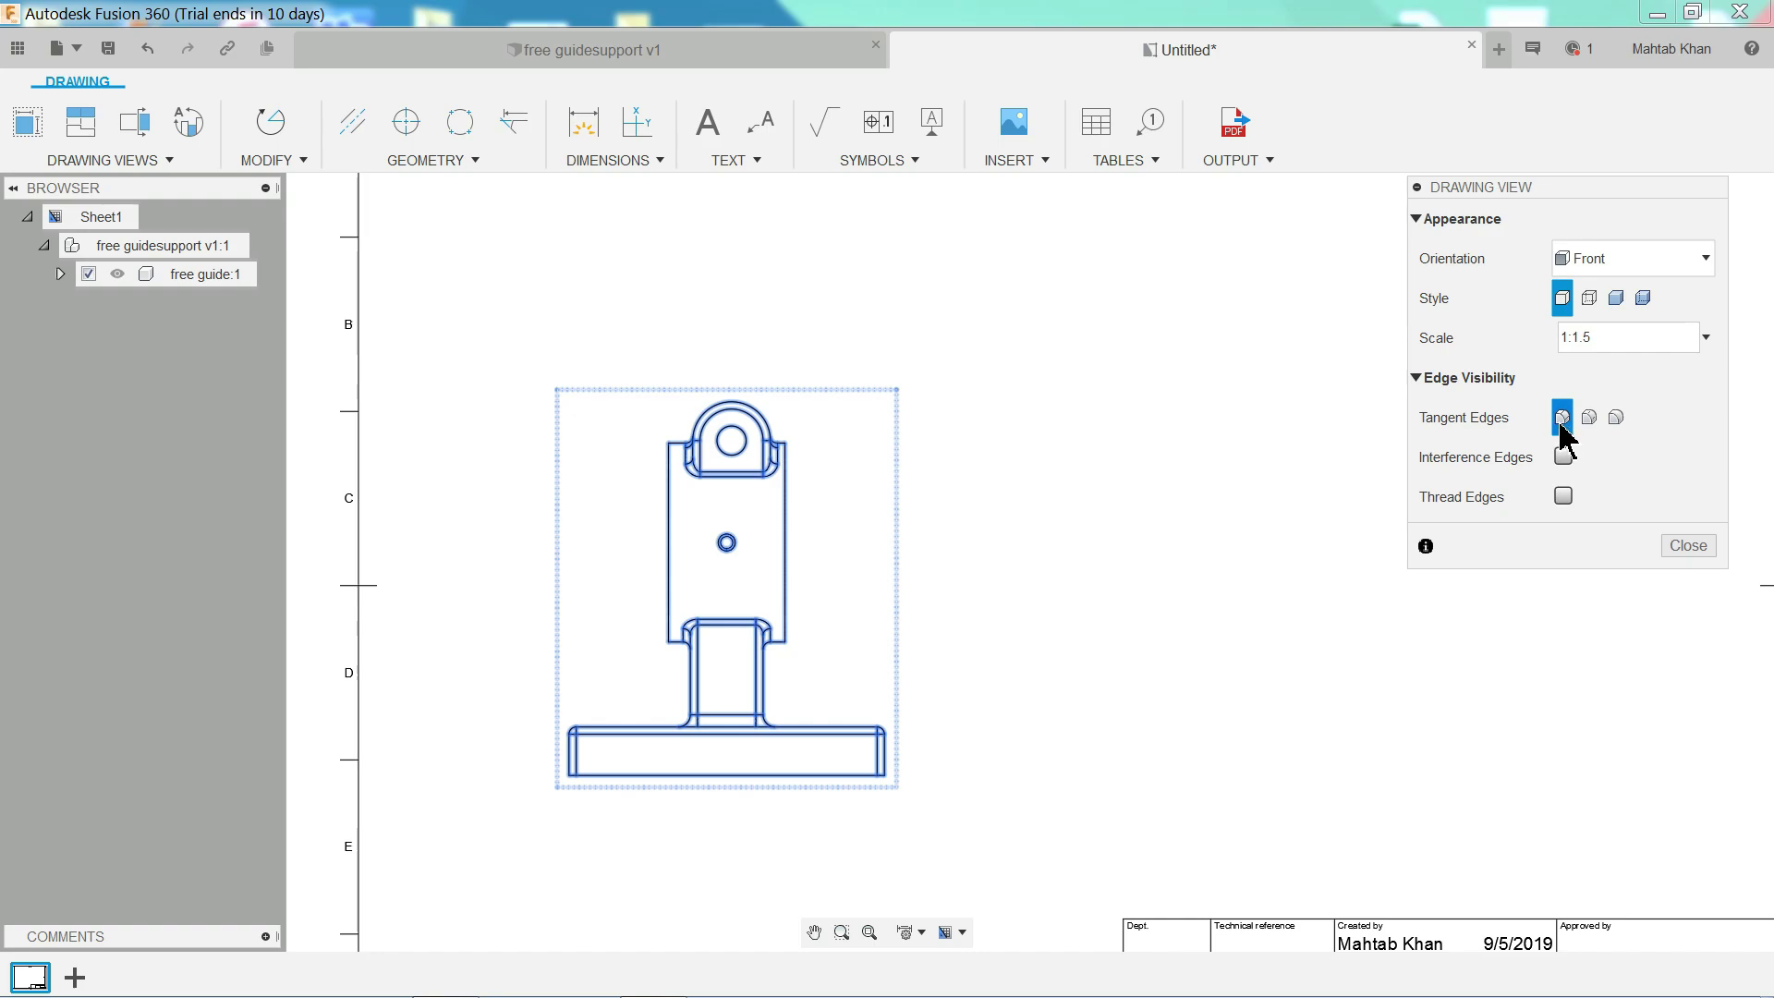
click(1687, 547)
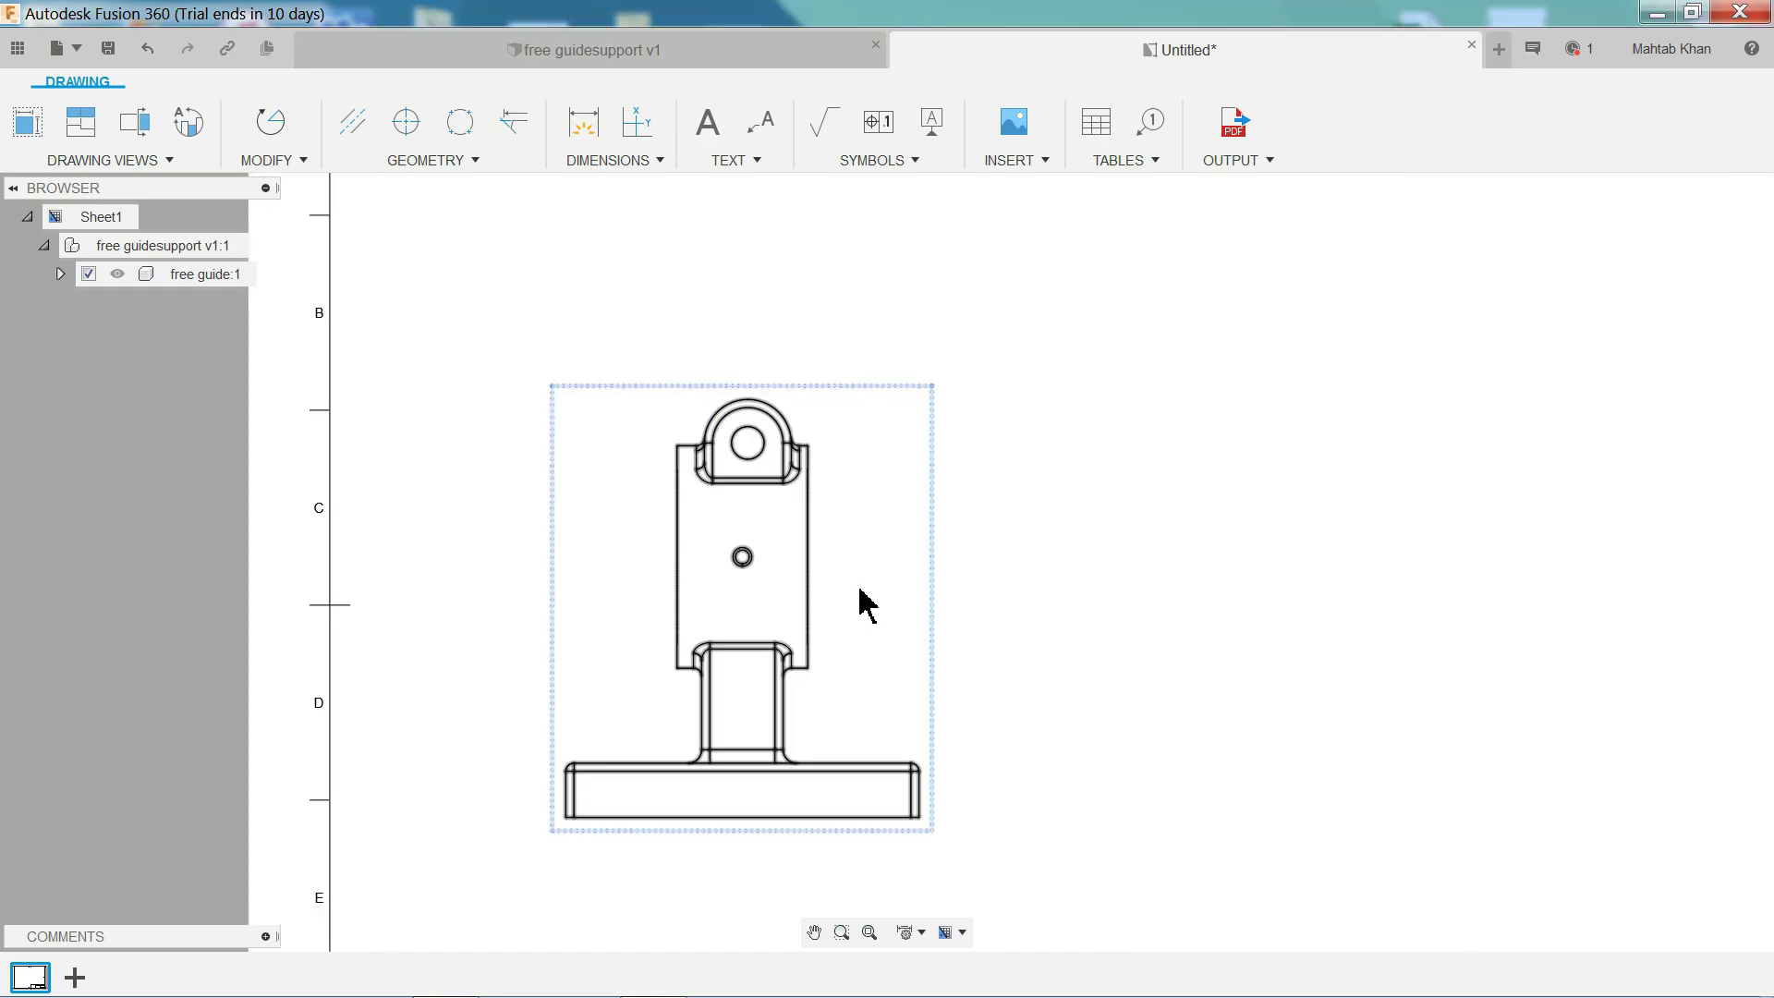
Switch the front view style to Visible and Hidden Edges, showing dashed hidden lines.
click(867, 605)
double_click(867, 605)
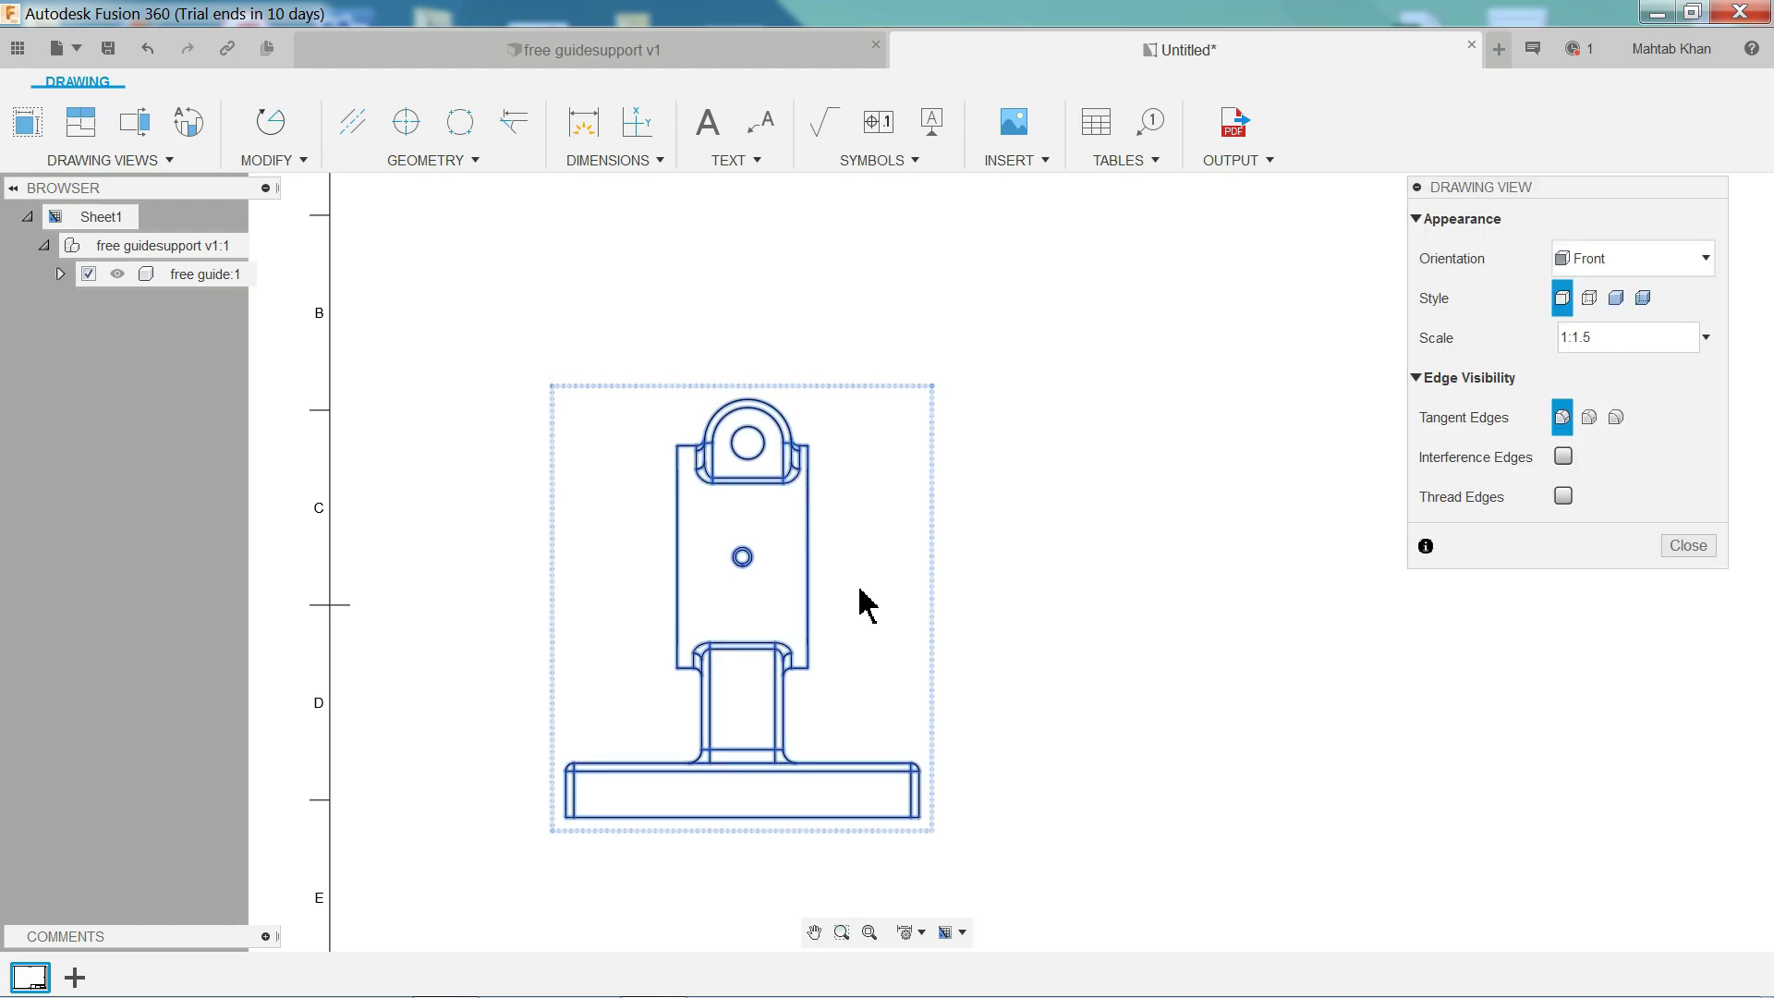
click(1589, 300)
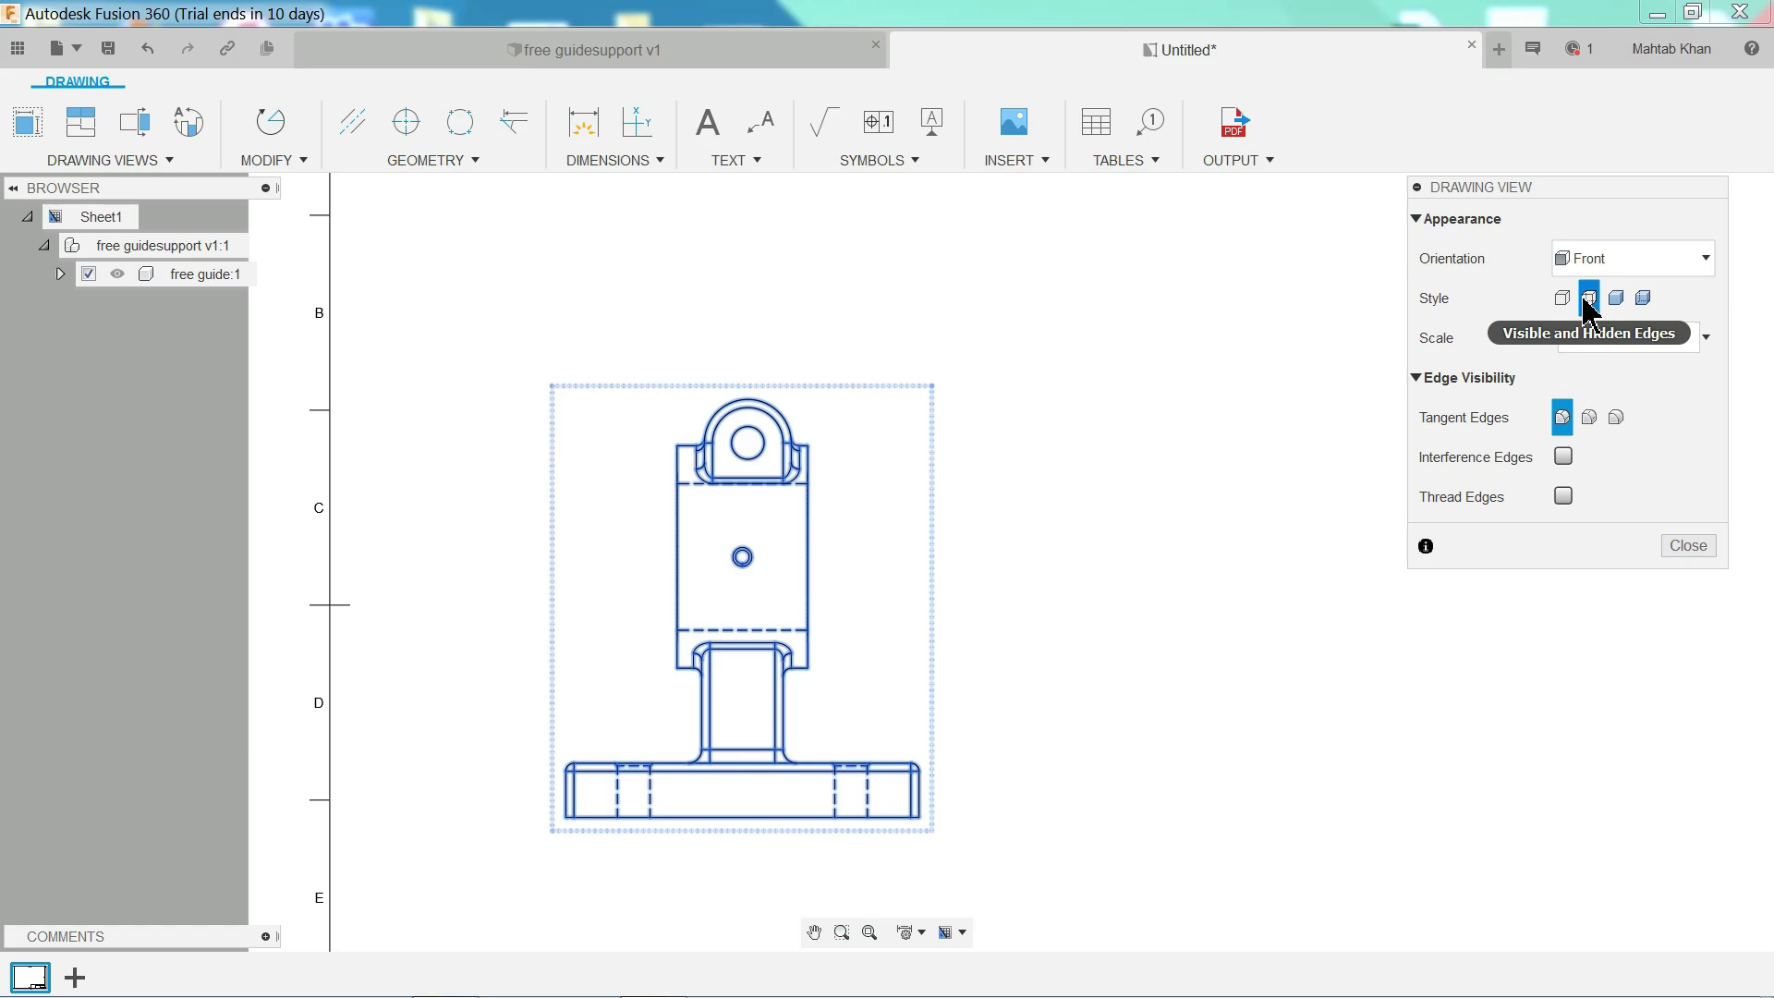
click(1687, 546)
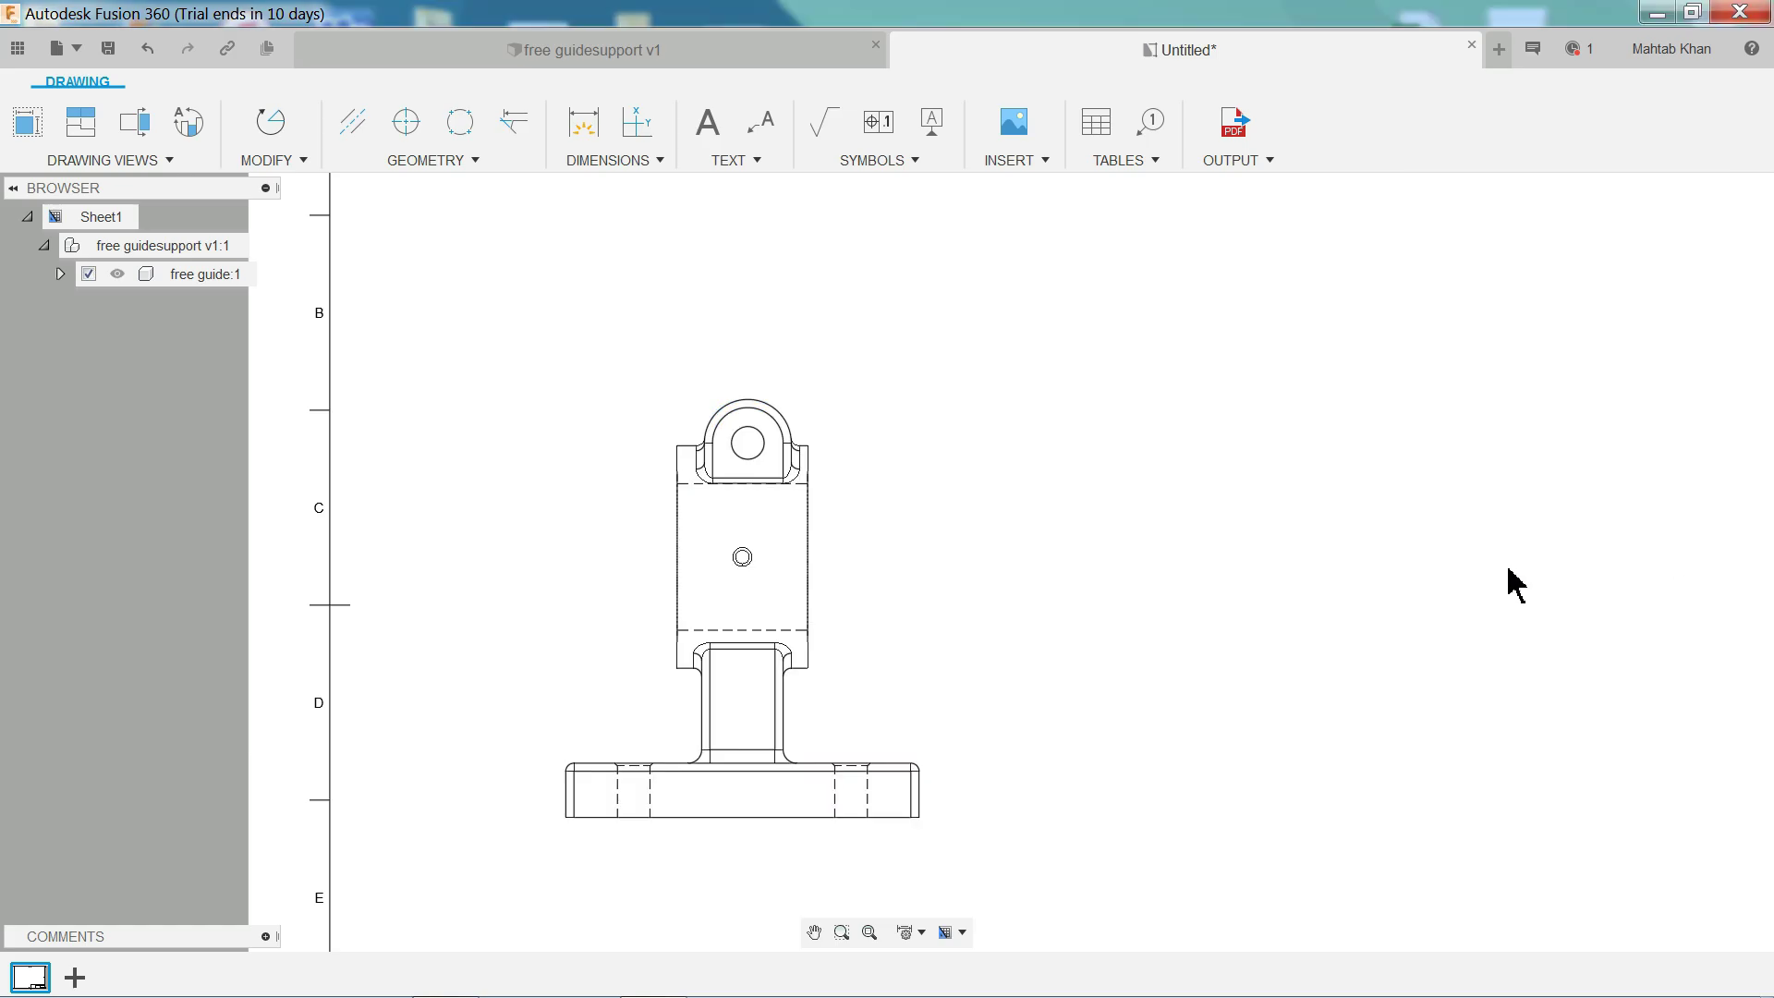
scroll(1050, 587, down, 3)
Reposition the front view slightly lower on the A3 sheet and deselect it.
mouse_move(915, 408)
middle_down()
mouse_move(921, 455)
mouse_move(895, 327)
middle_up()
click(828, 503)
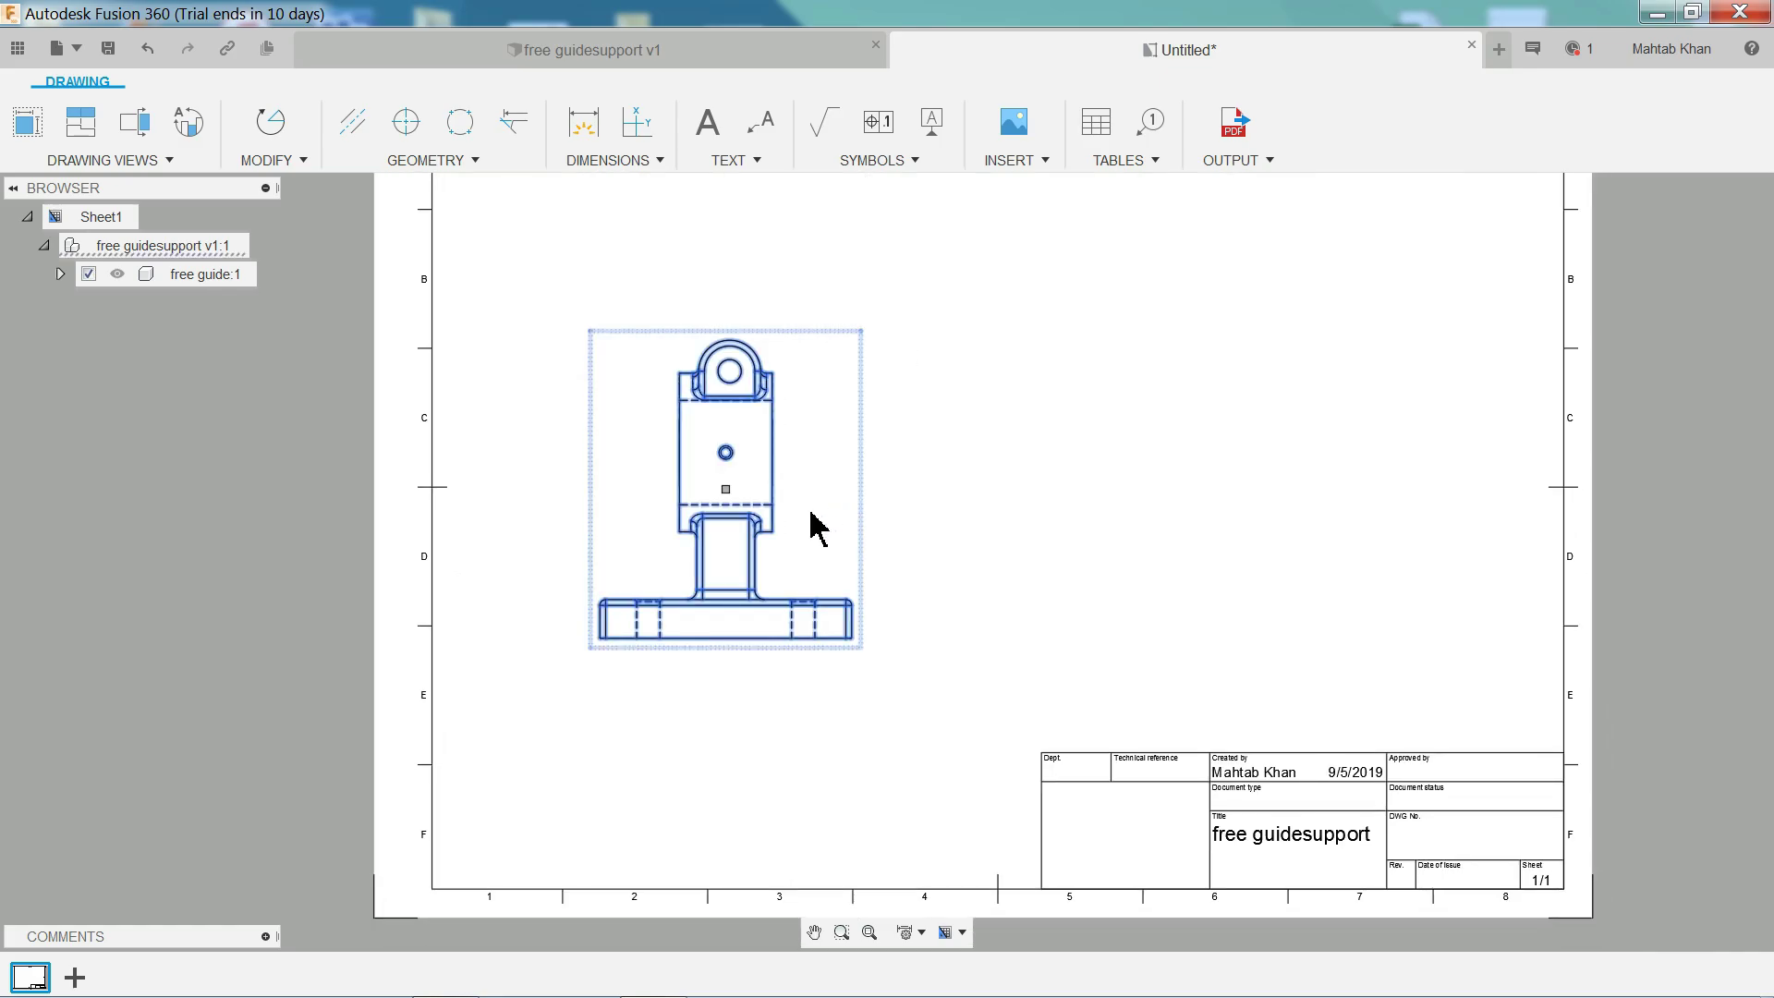
key(Escape)
click(796, 510)
scroll(726, 507, up, 2)
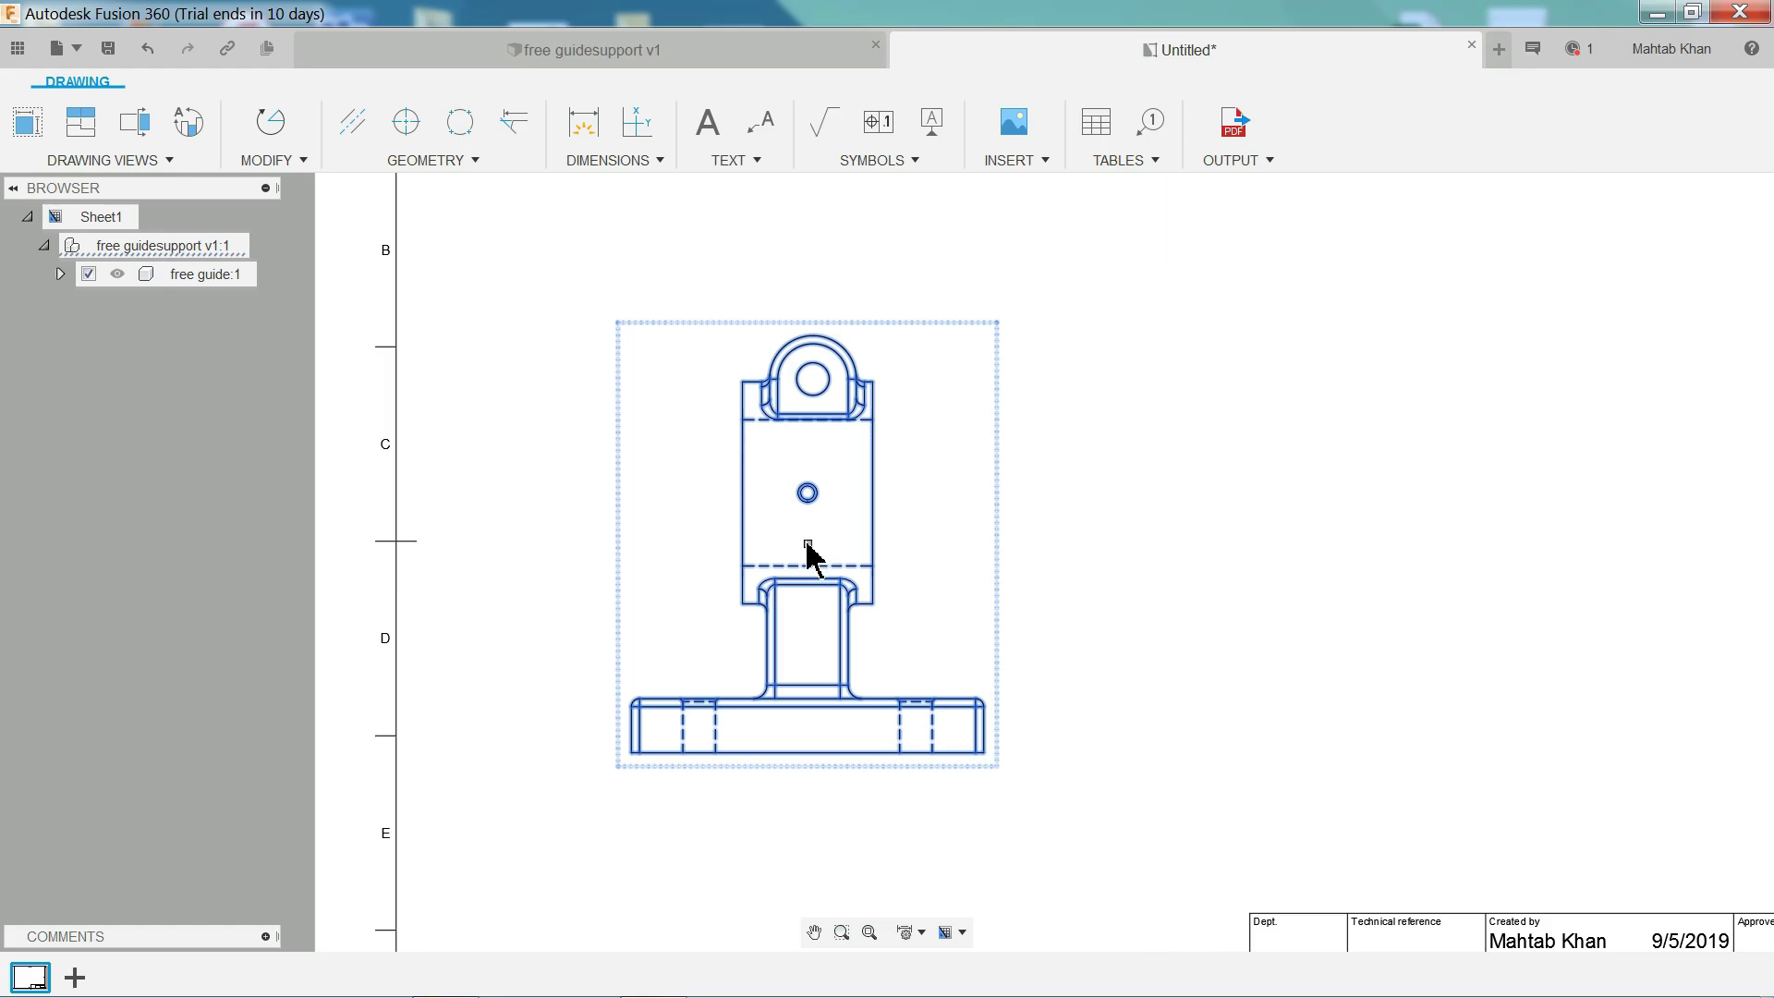
key(Escape)
click(804, 575)
click(807, 544)
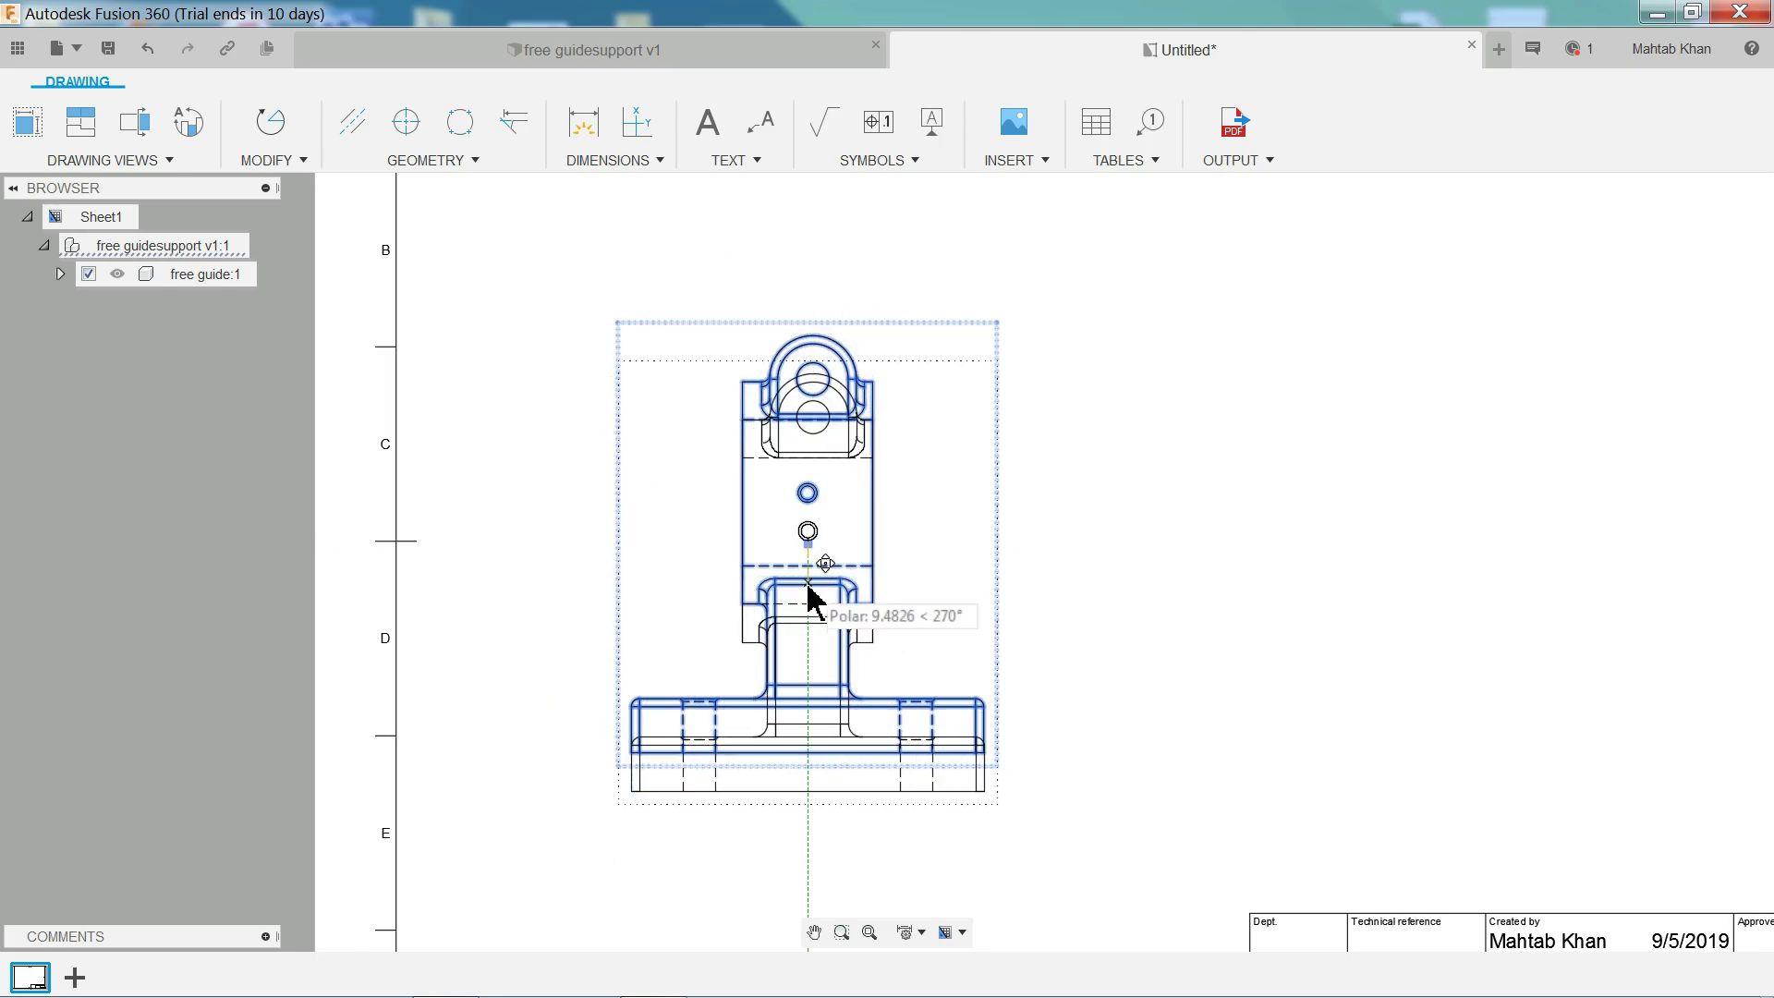
click(809, 599)
scroll(1012, 526, down, 3)
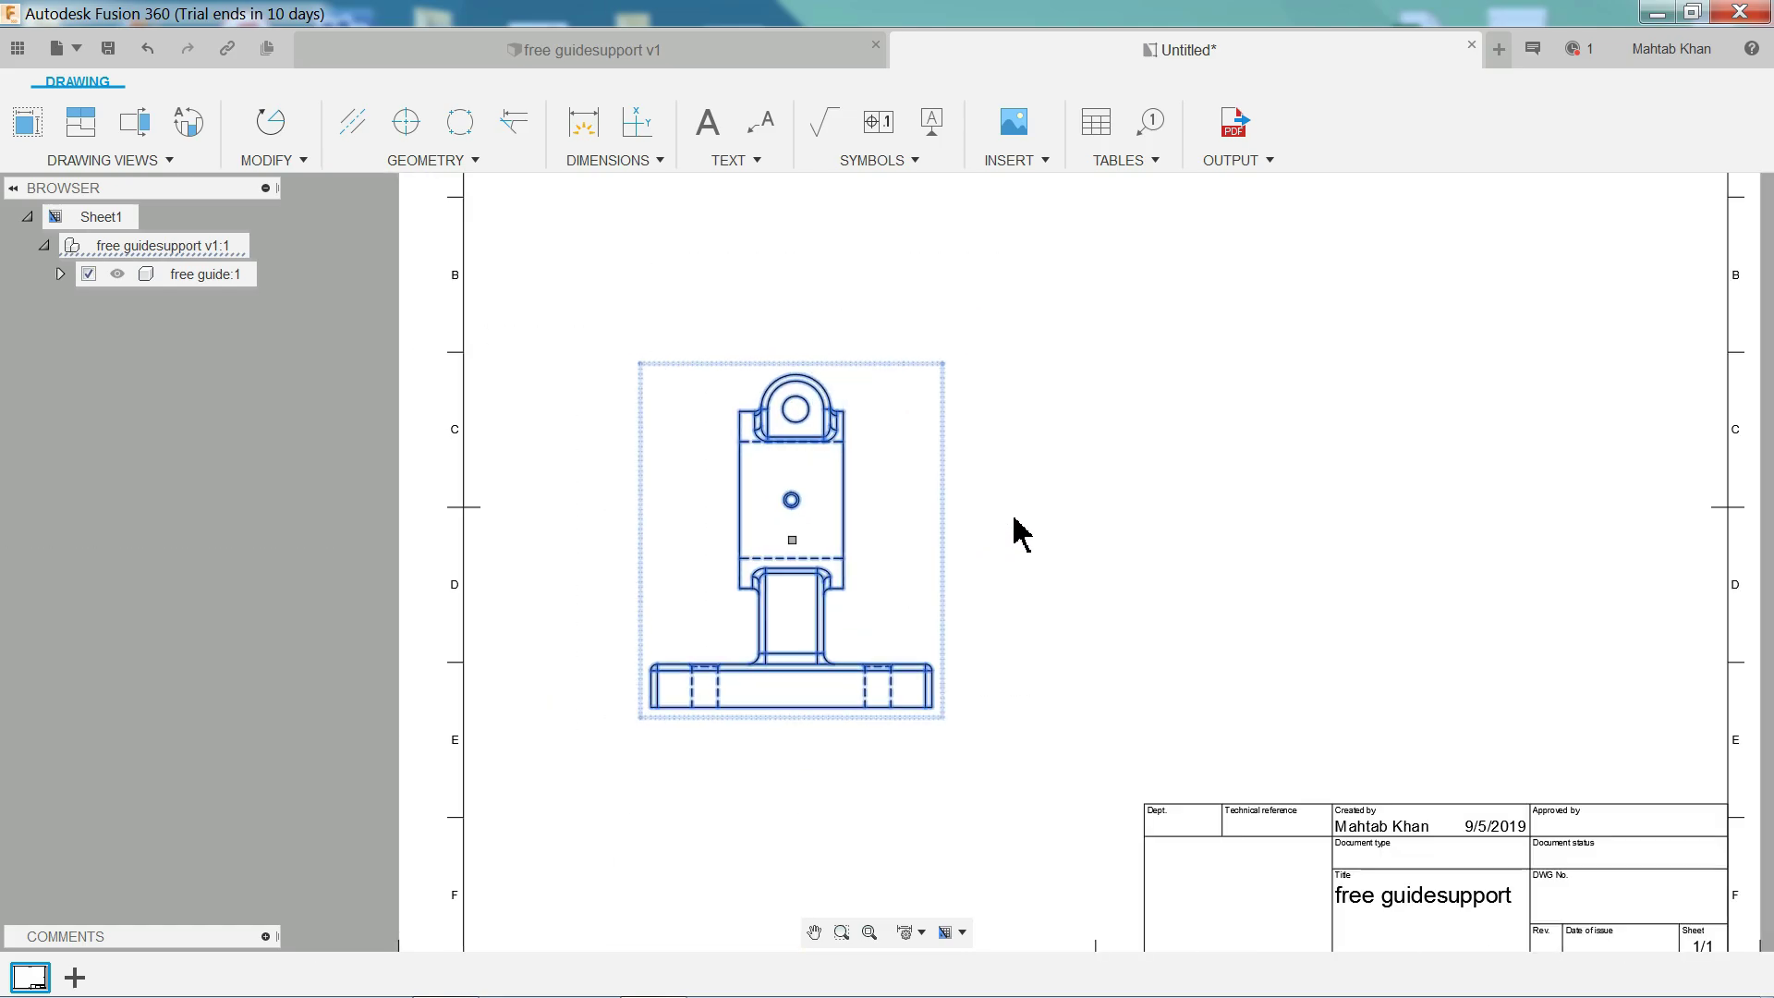
click(935, 305)
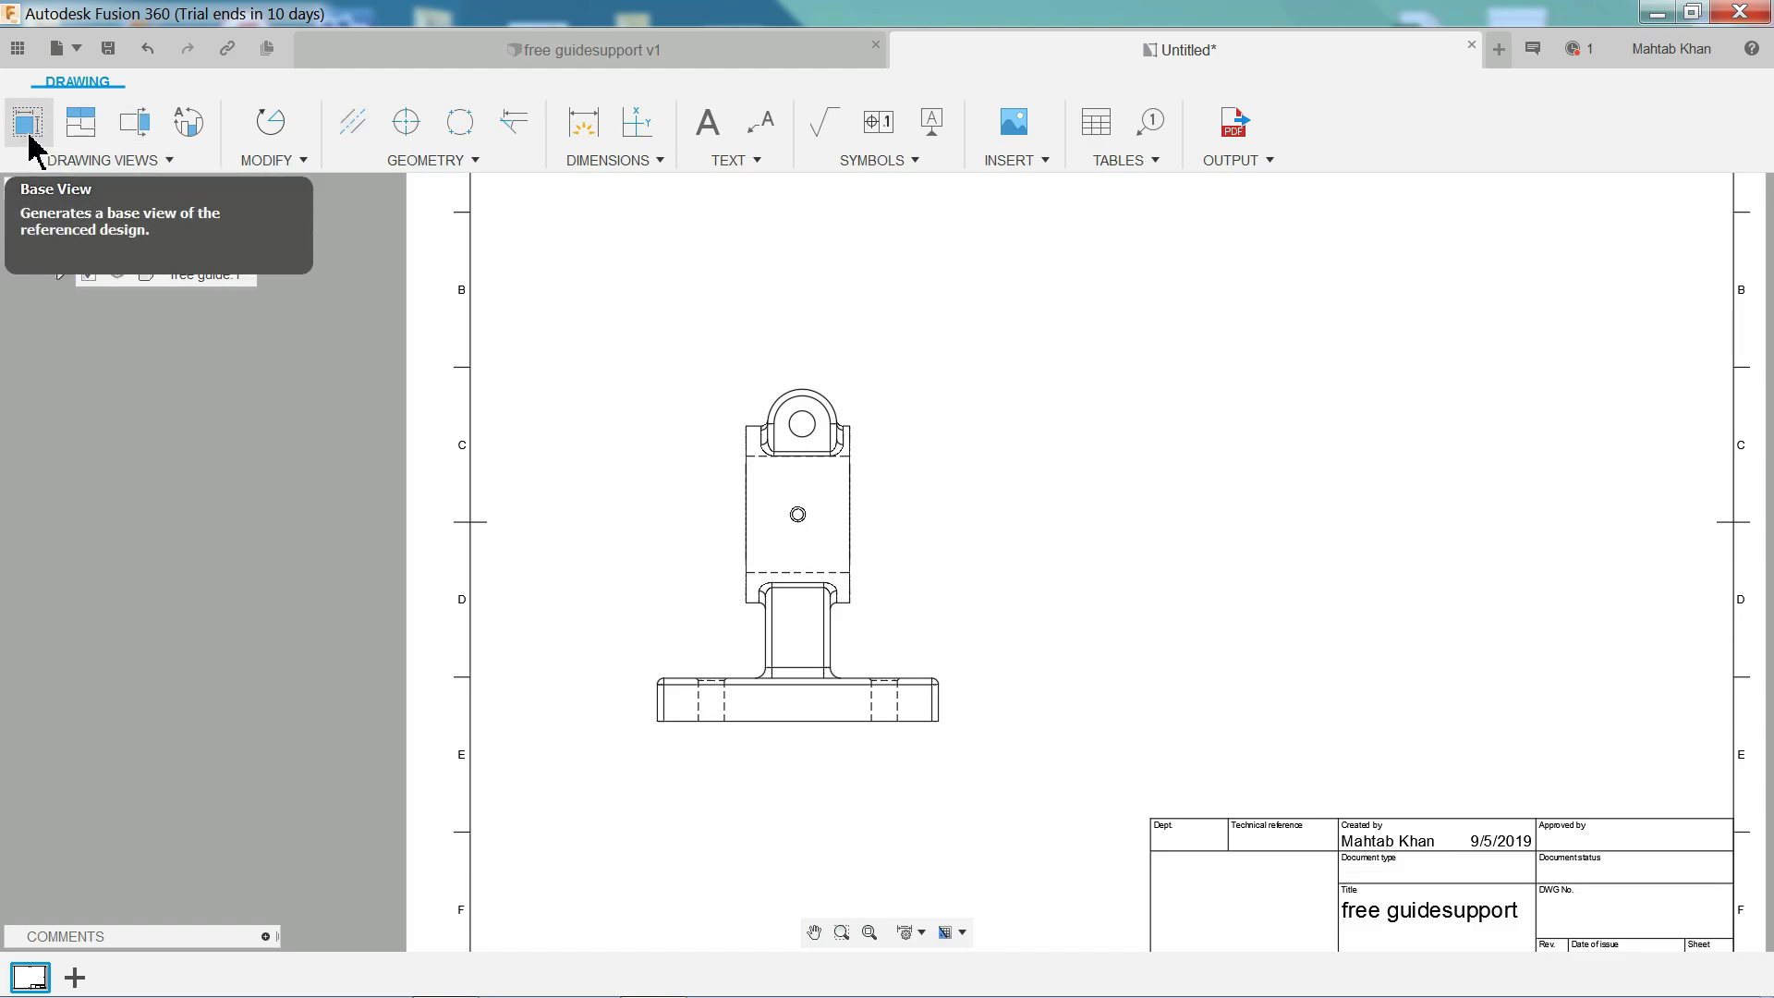
Start a projected view using the front view as the parent.
click(871, 566)
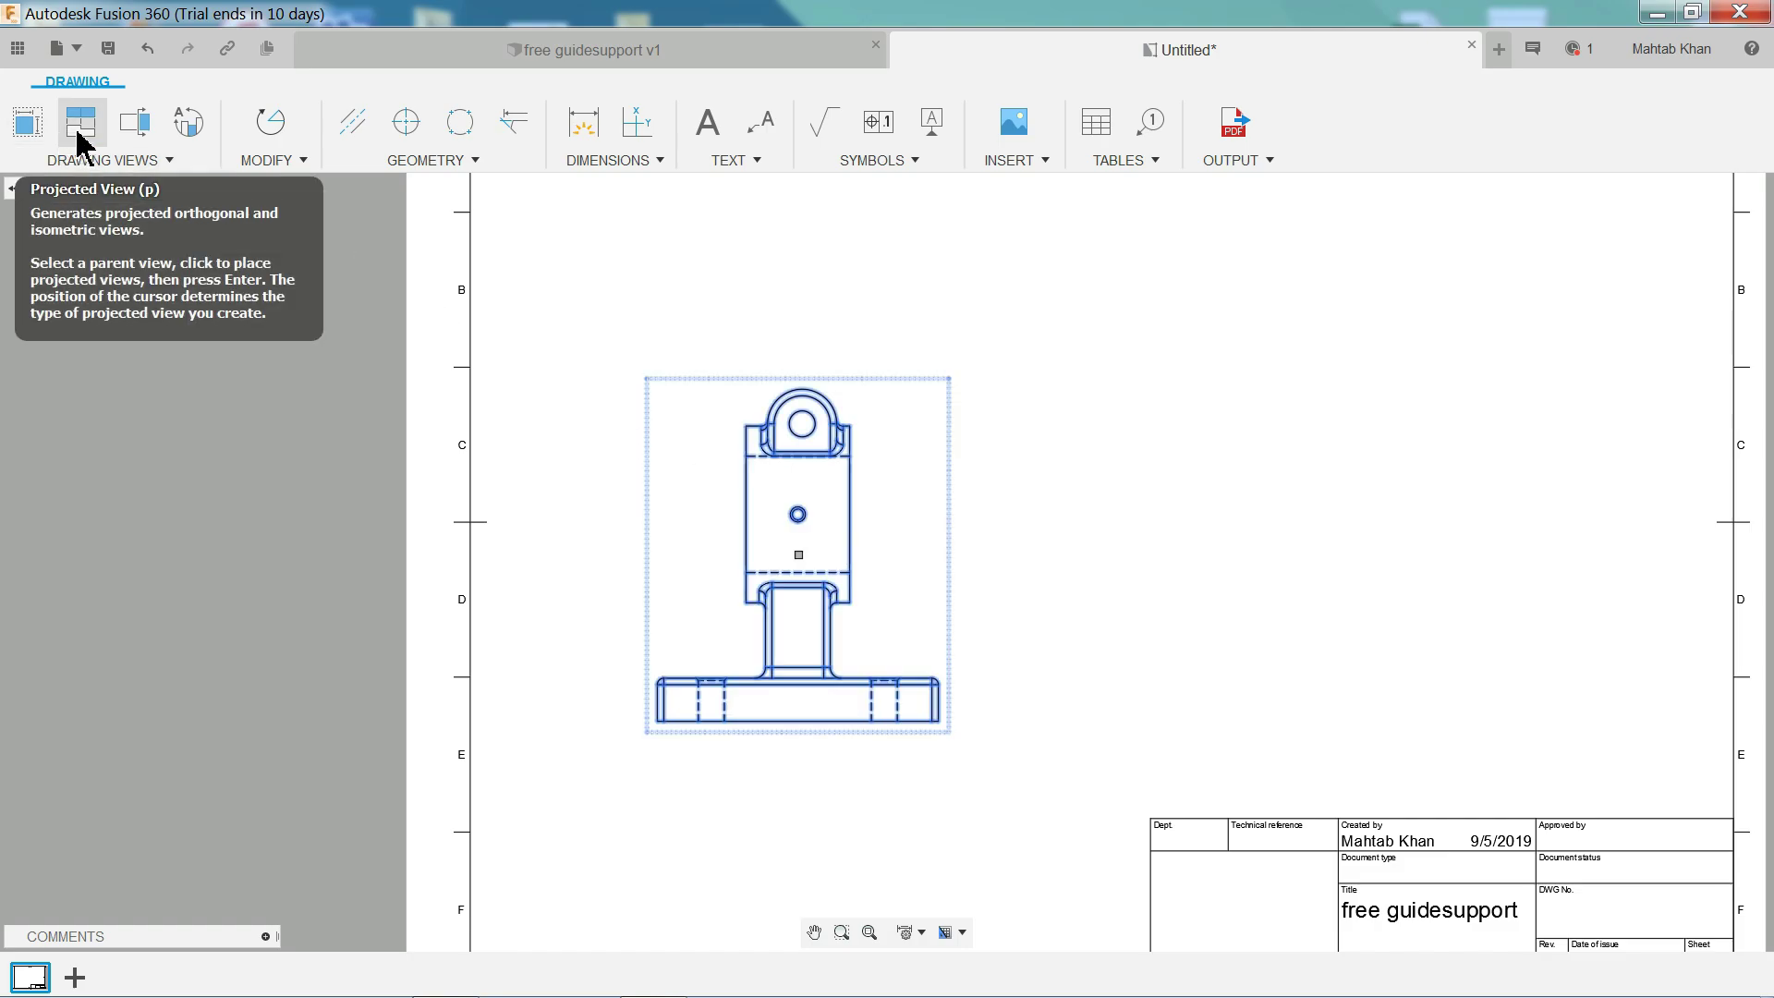
click(79, 136)
click(798, 555)
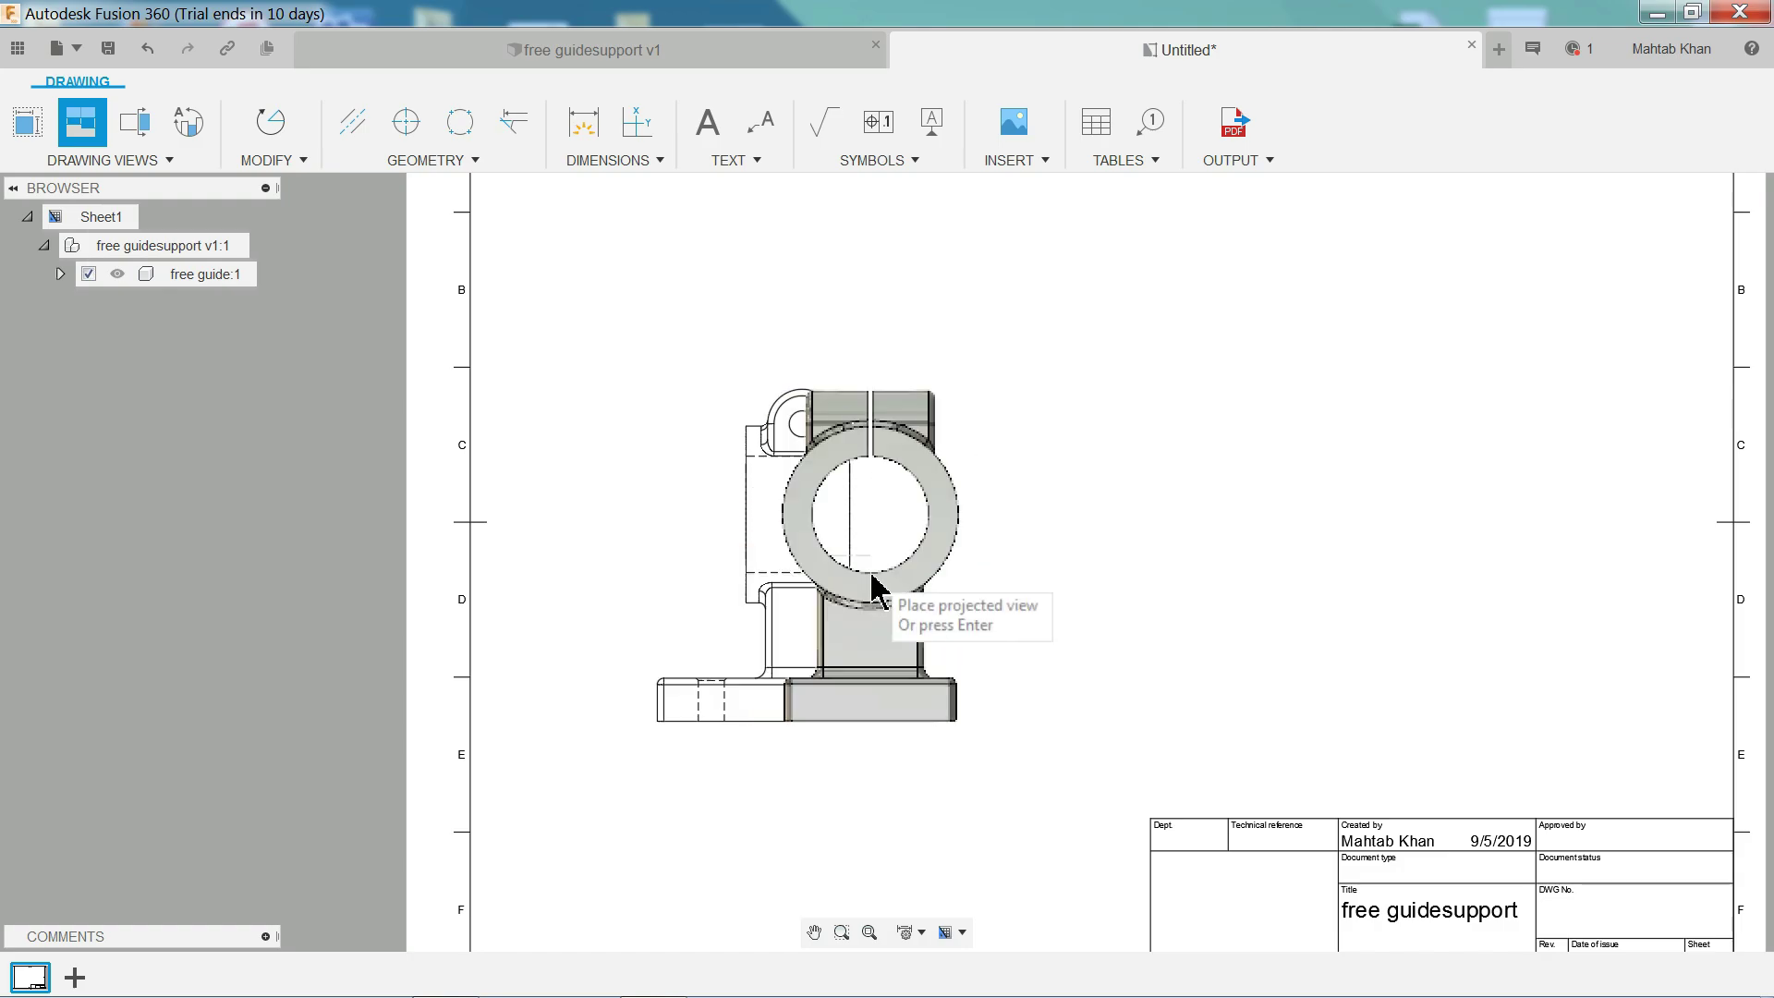
key(Escape)
click(80, 123)
click(928, 580)
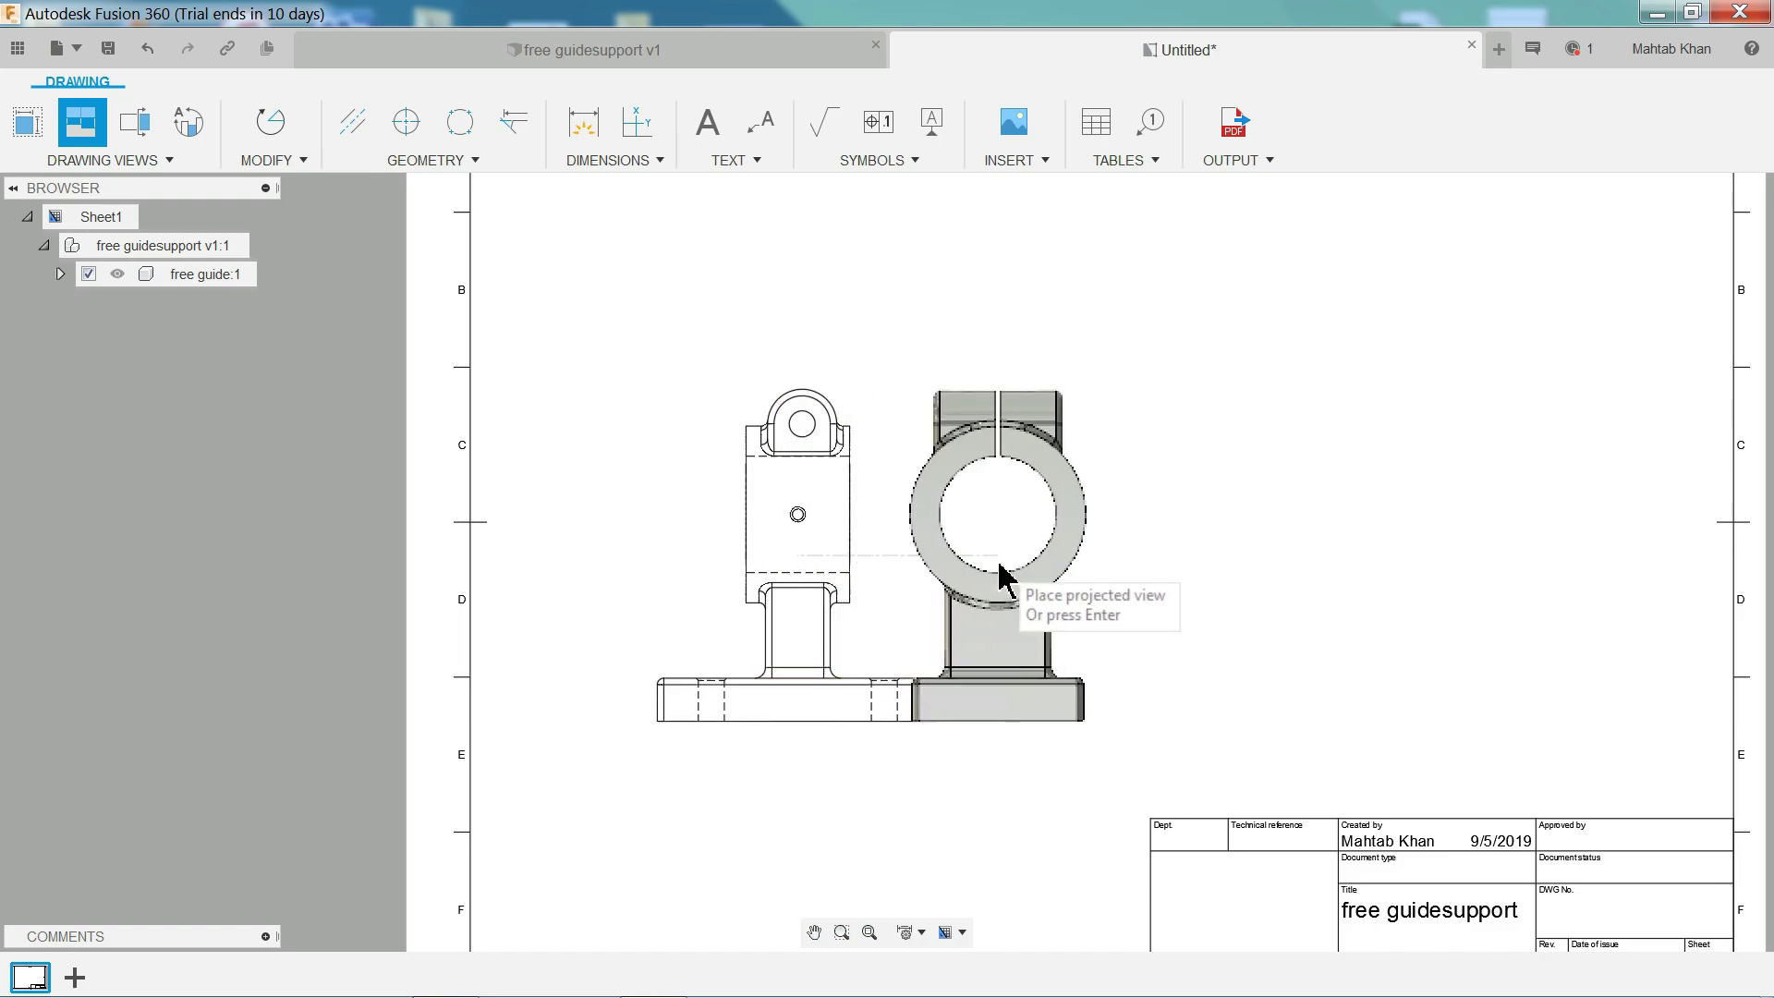
Place a side view to the right, a top view below, and an isometric view lower-left.
click(1249, 580)
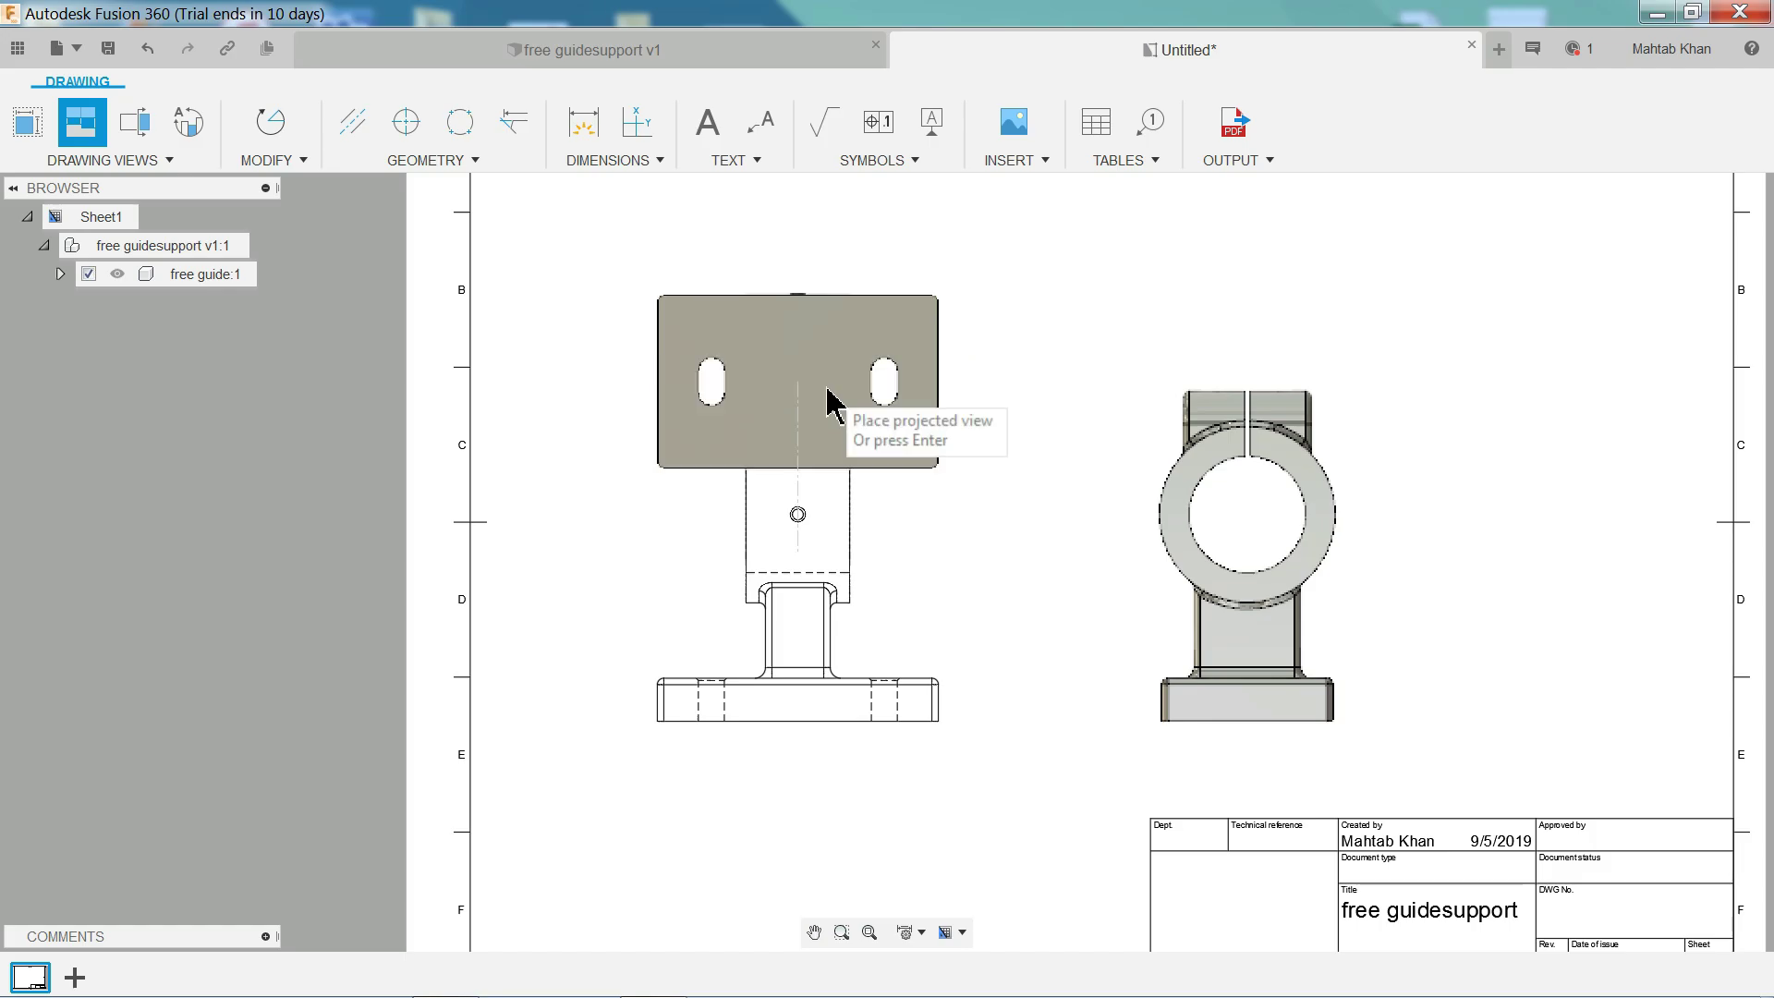
scroll(831, 554, down, 1)
click(829, 800)
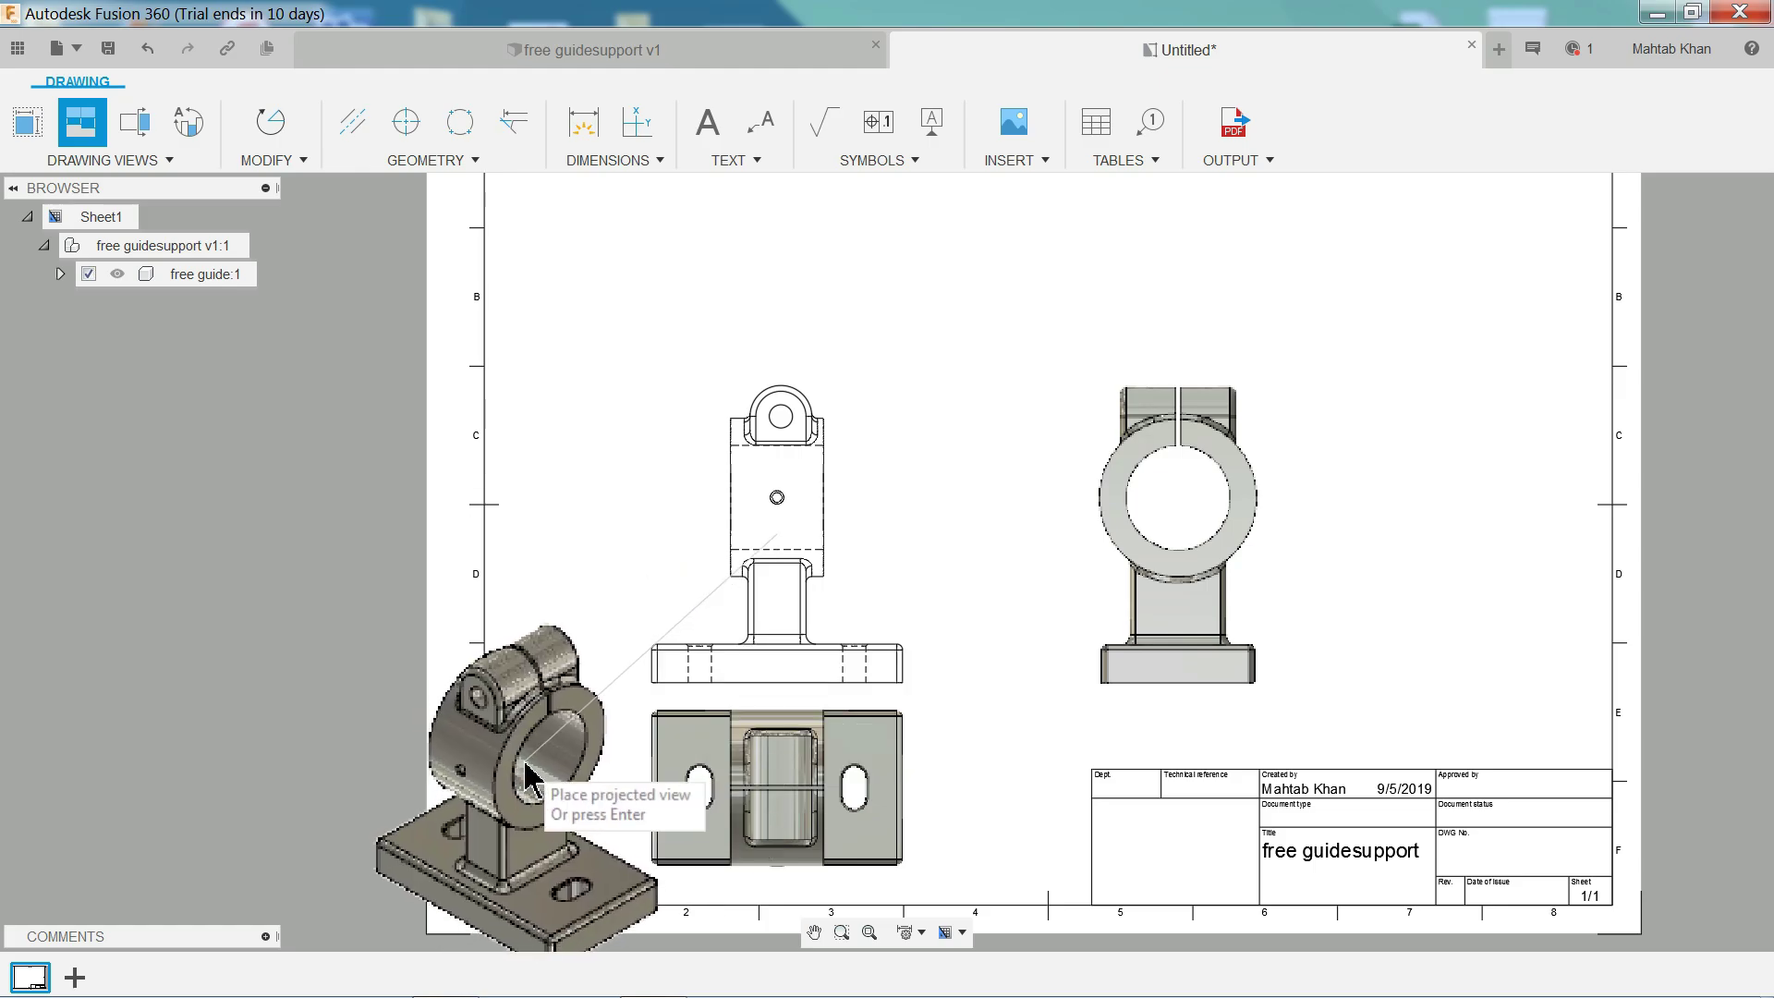
click(544, 767)
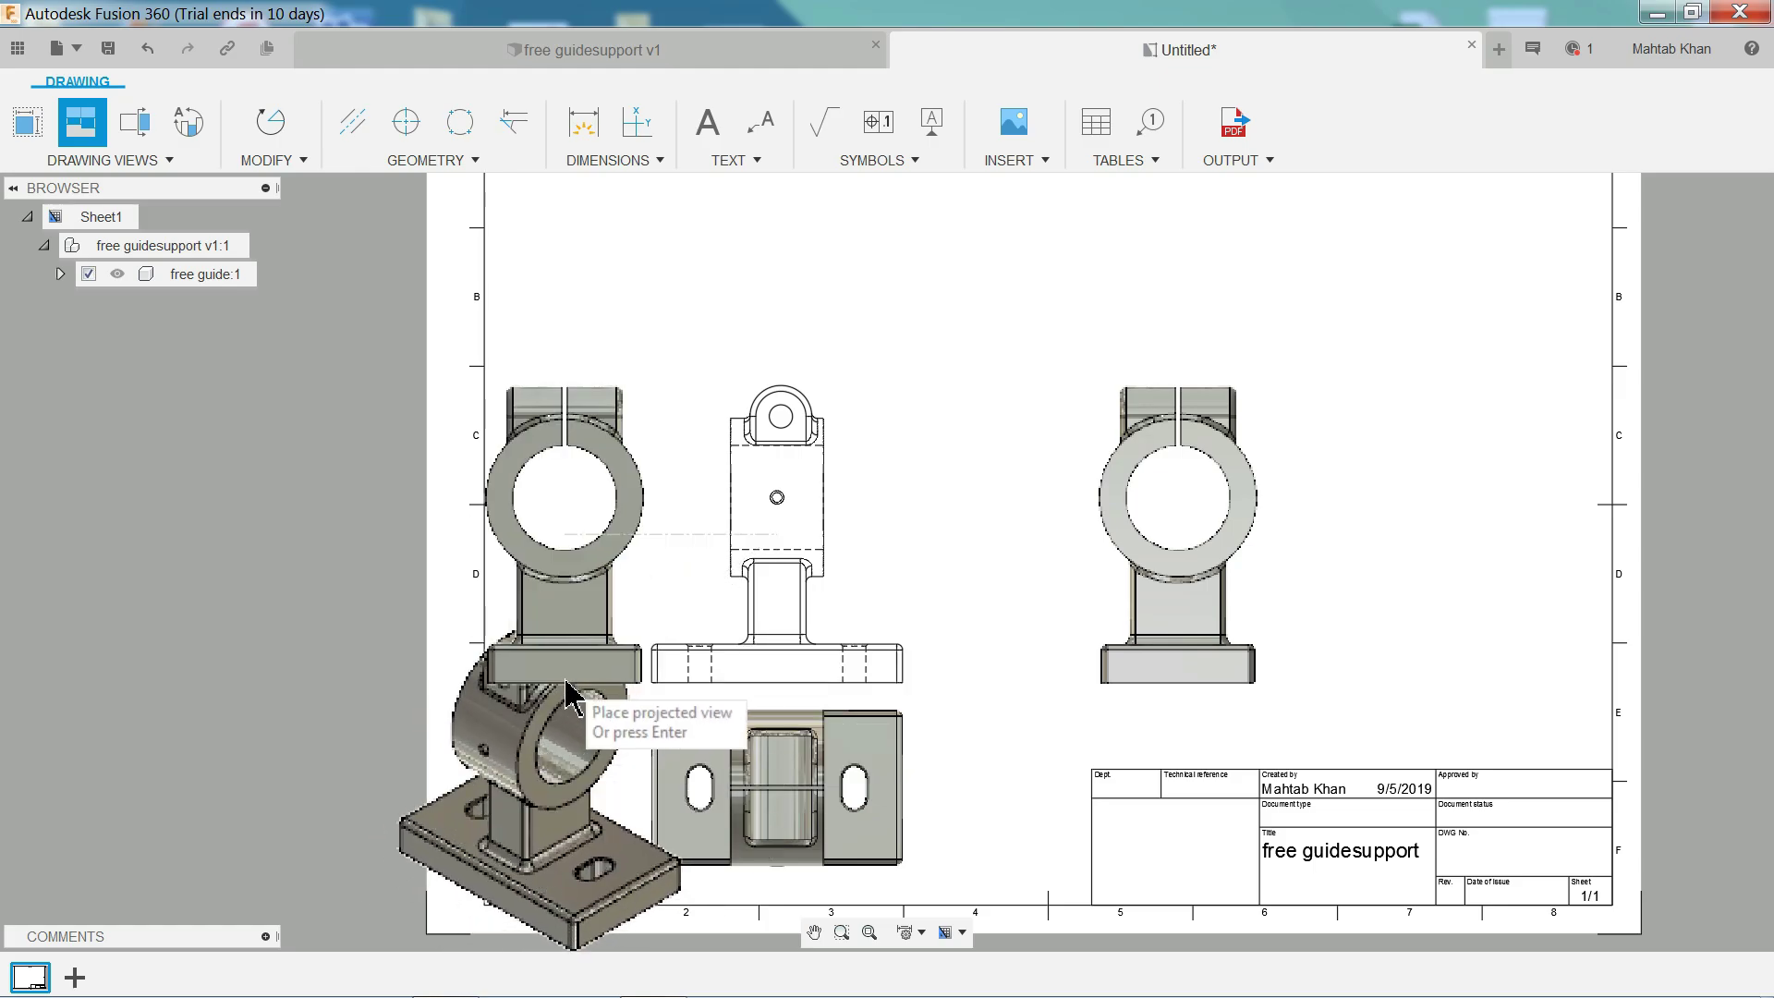
key(Return)
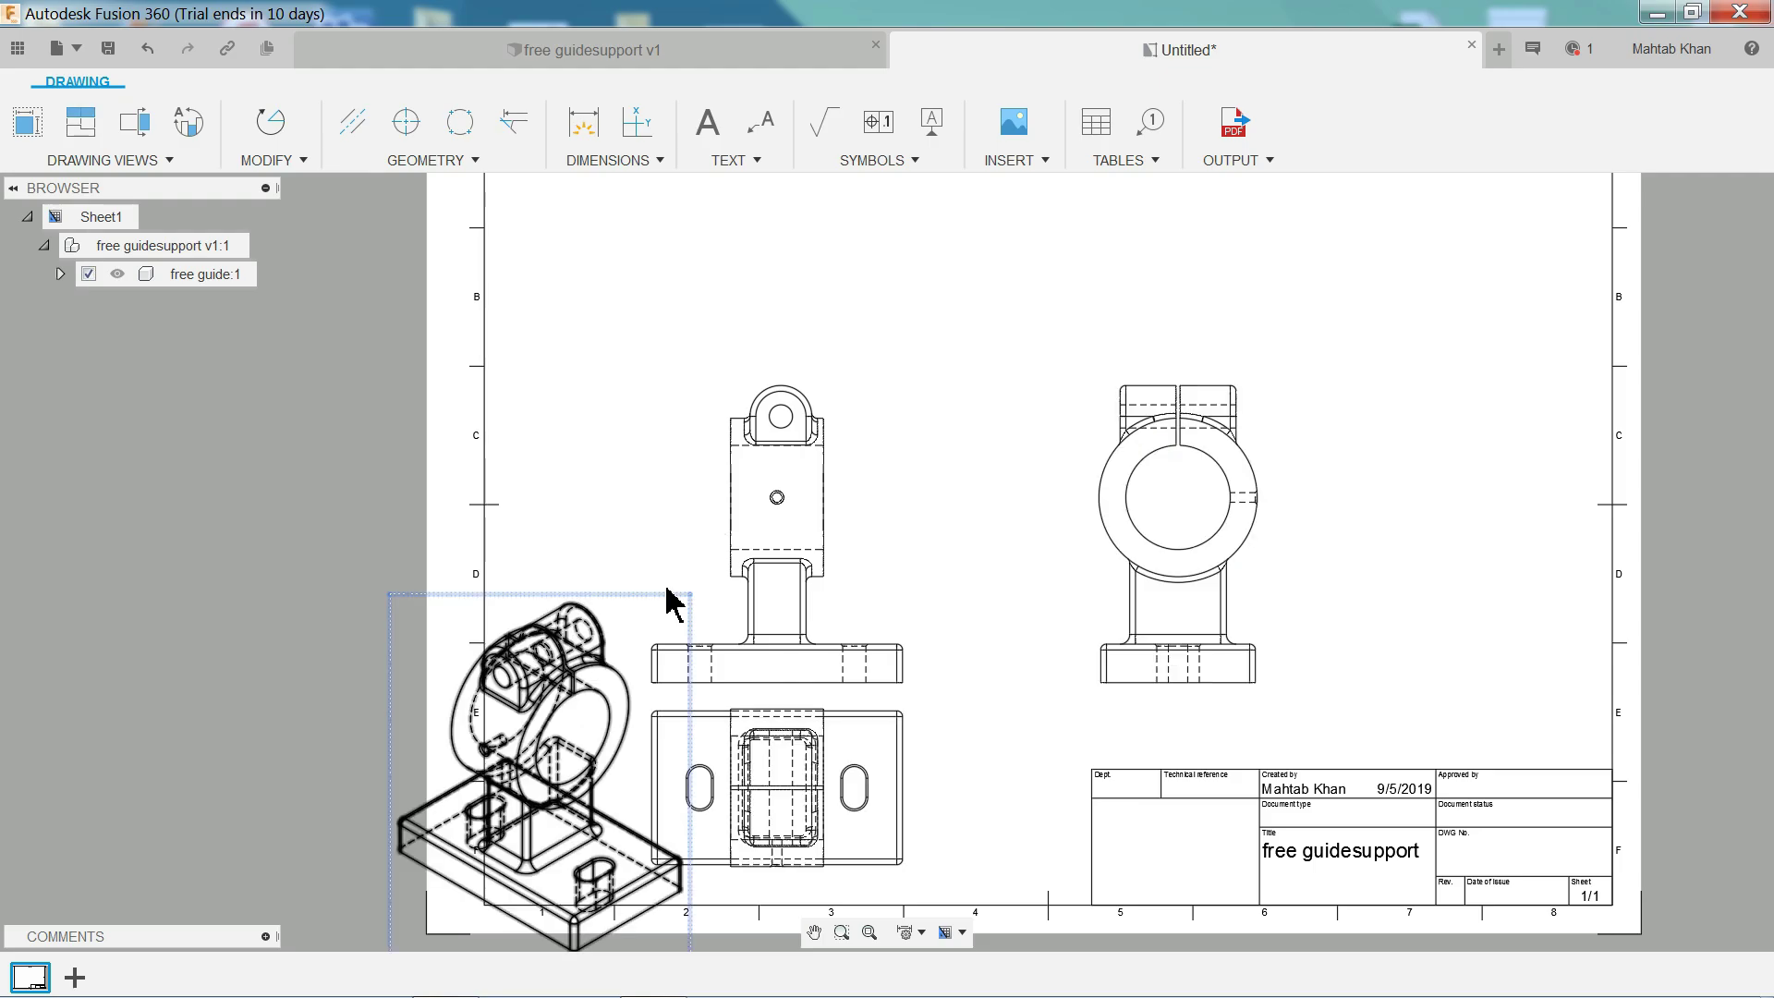
Relocate the isometric view from the lower left to the sheet's upper-right corner, above the side view.
click(545, 779)
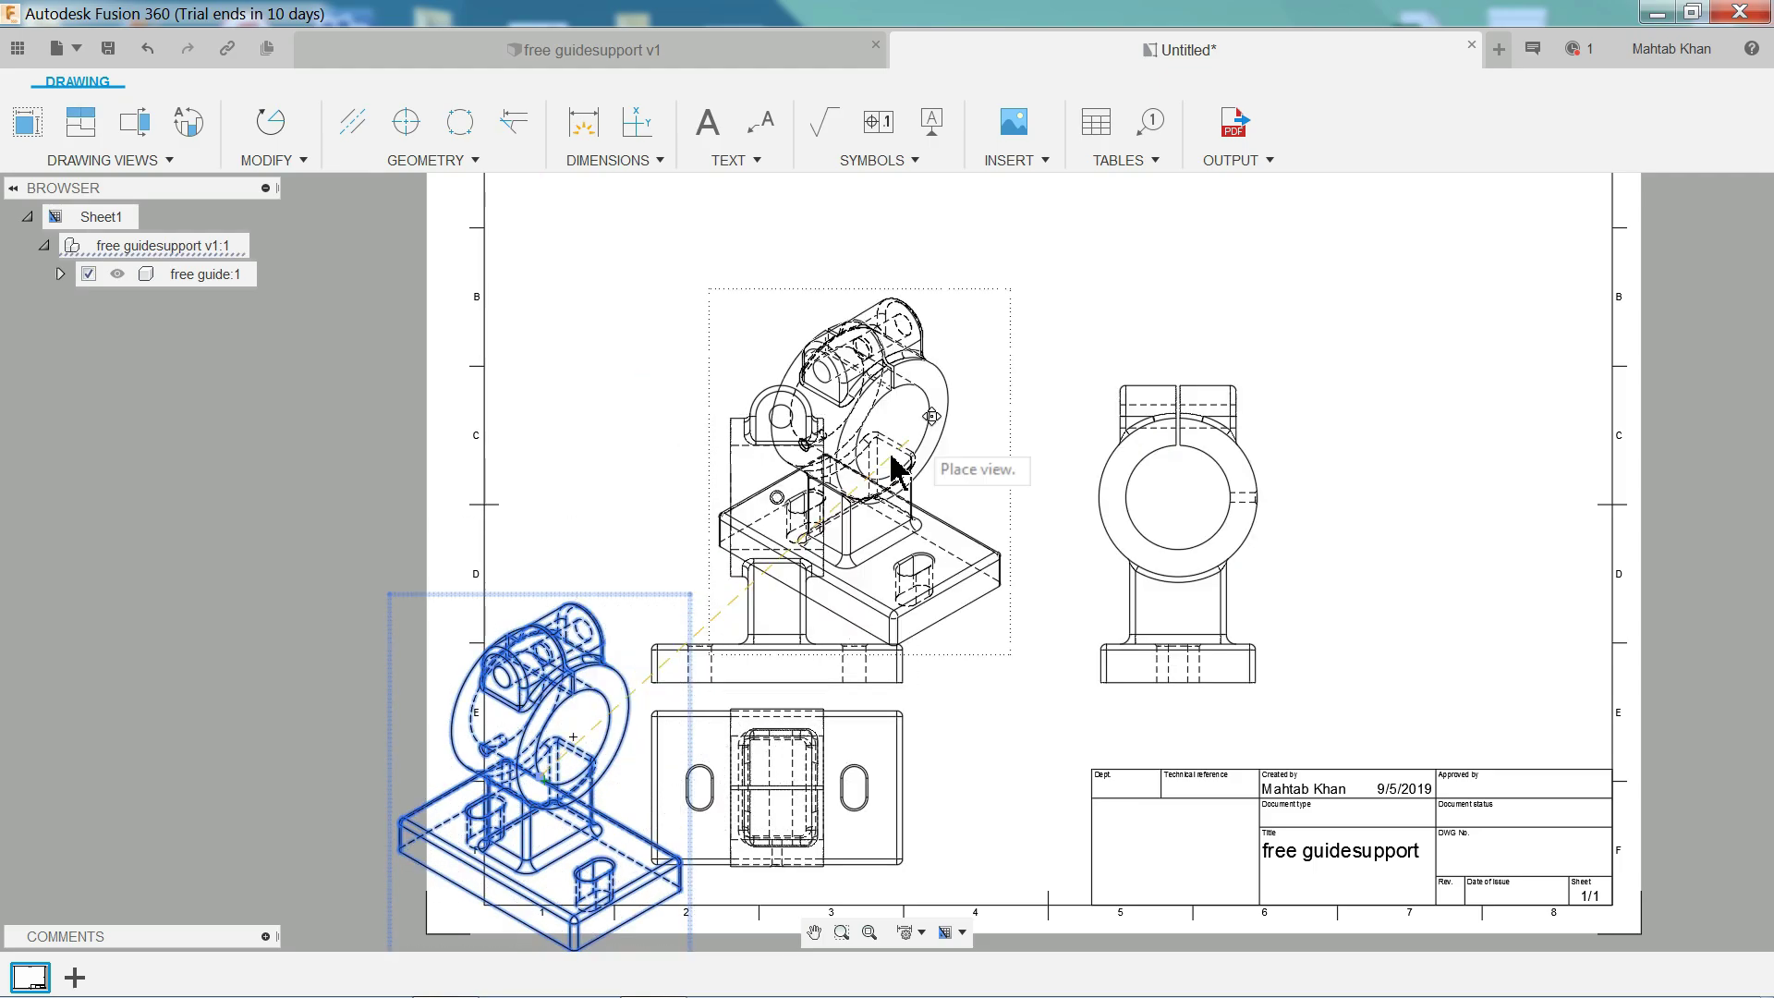
click(1437, 258)
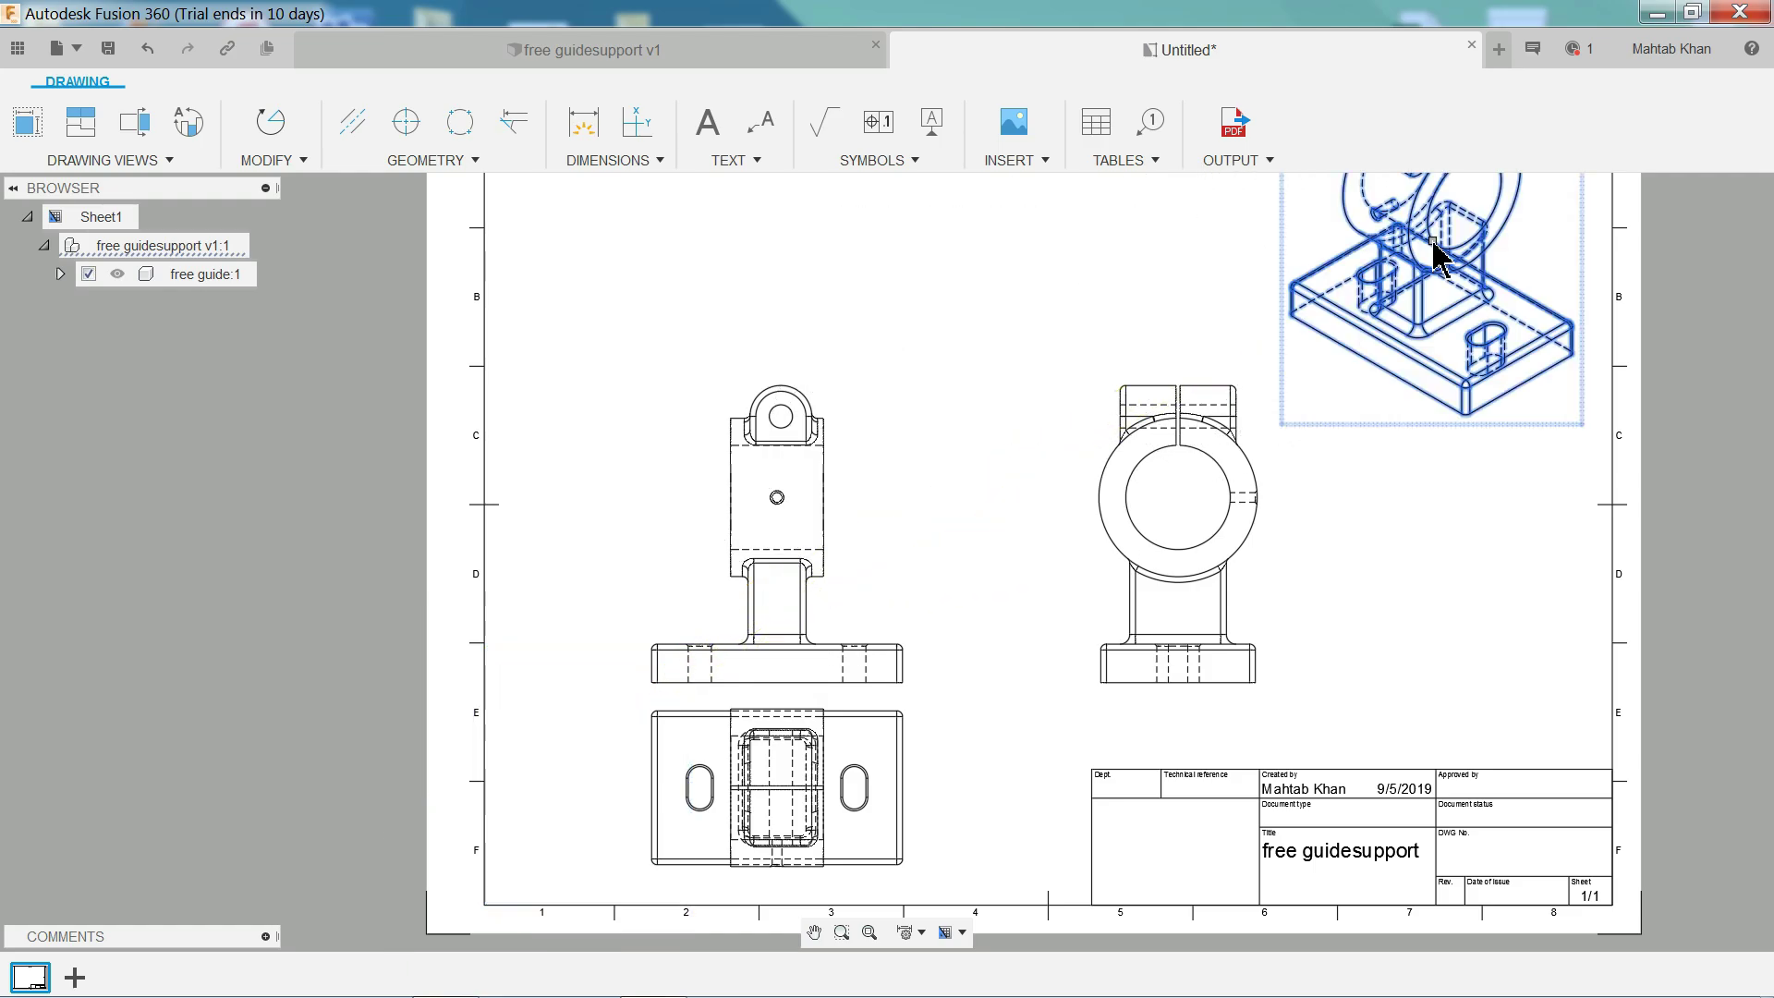
scroll(1365, 282, down, 3)
scroll(1344, 214, up, 2)
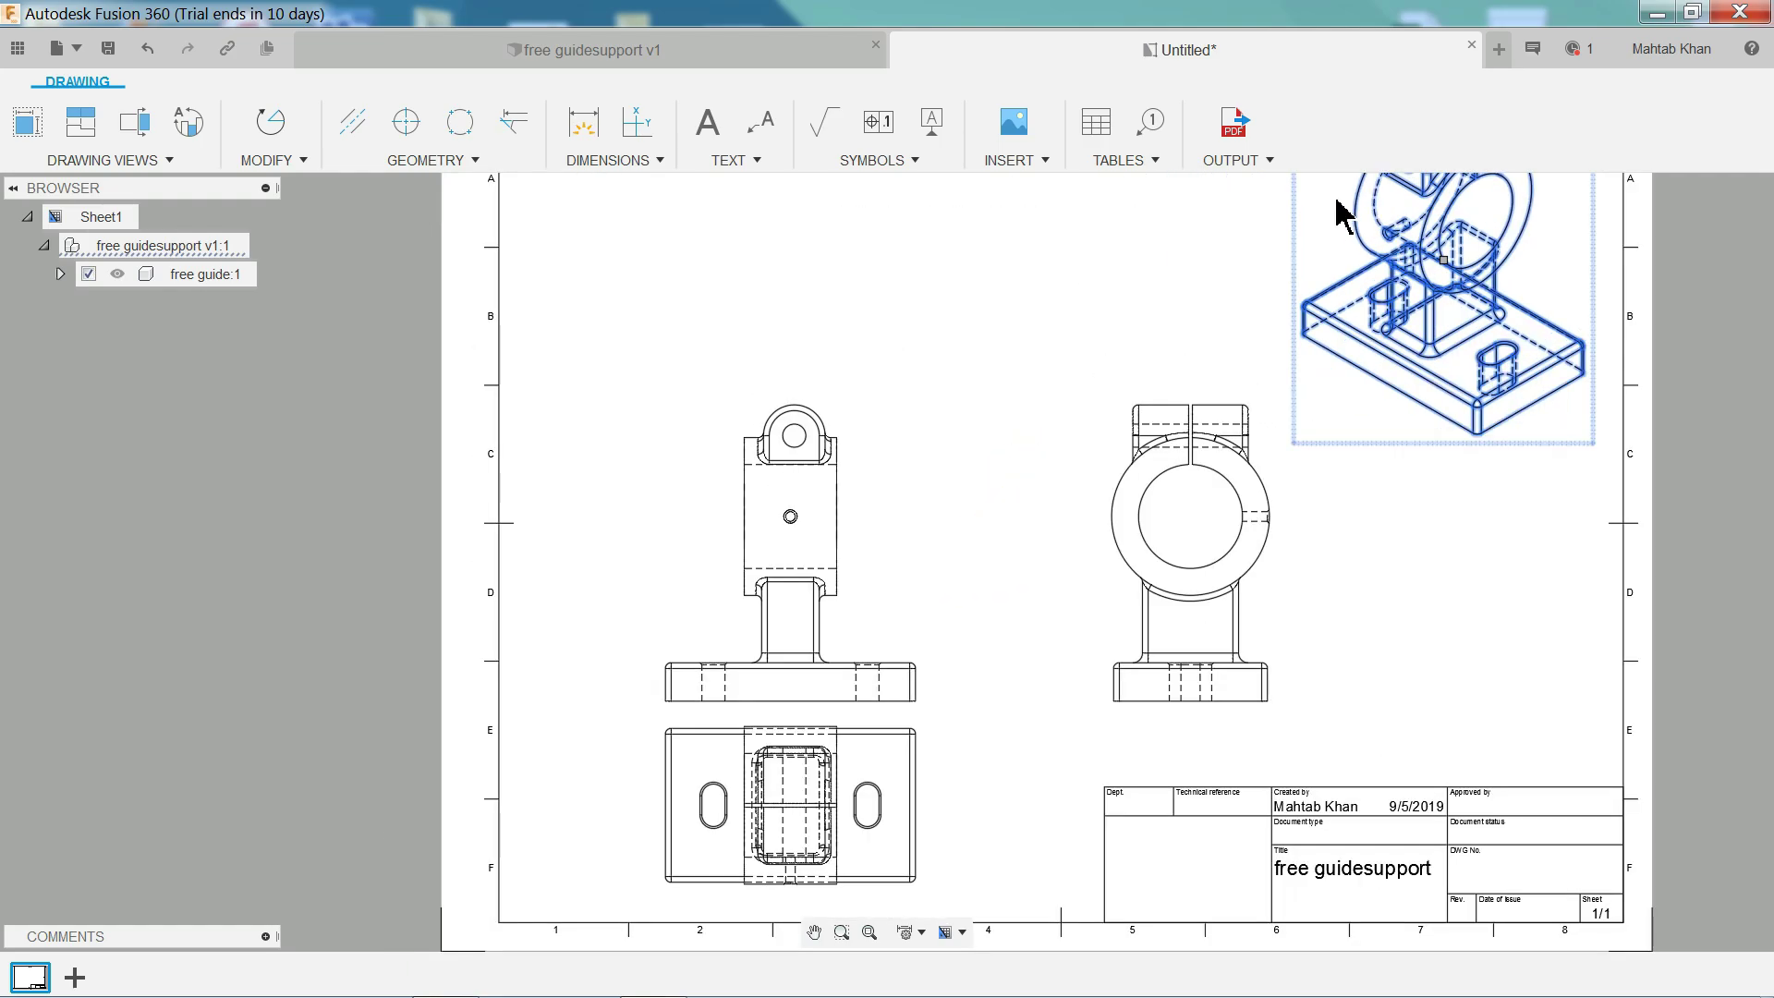
scroll(1346, 218, down, 1)
mouse_move(1092, 314)
middle_down()
mouse_move(942, 452)
mouse_move(812, 403)
middle_up()
scroll(894, 481, up, 1)
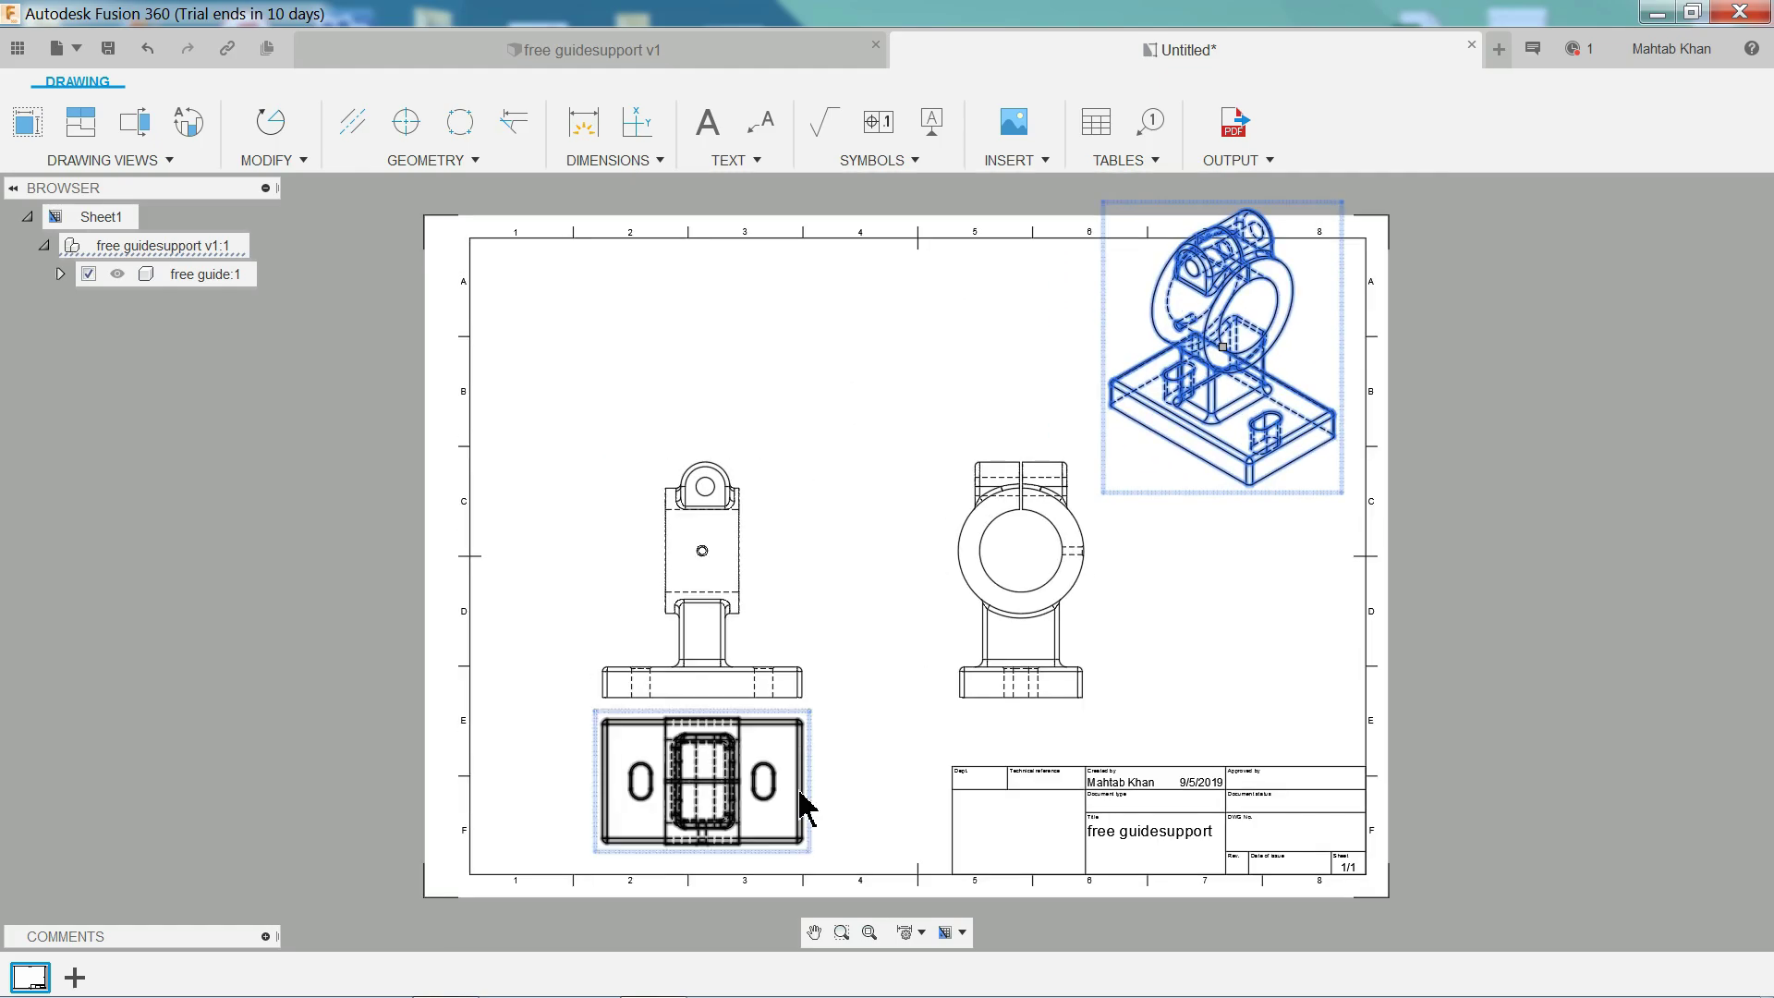
scroll(908, 579, up, 1)
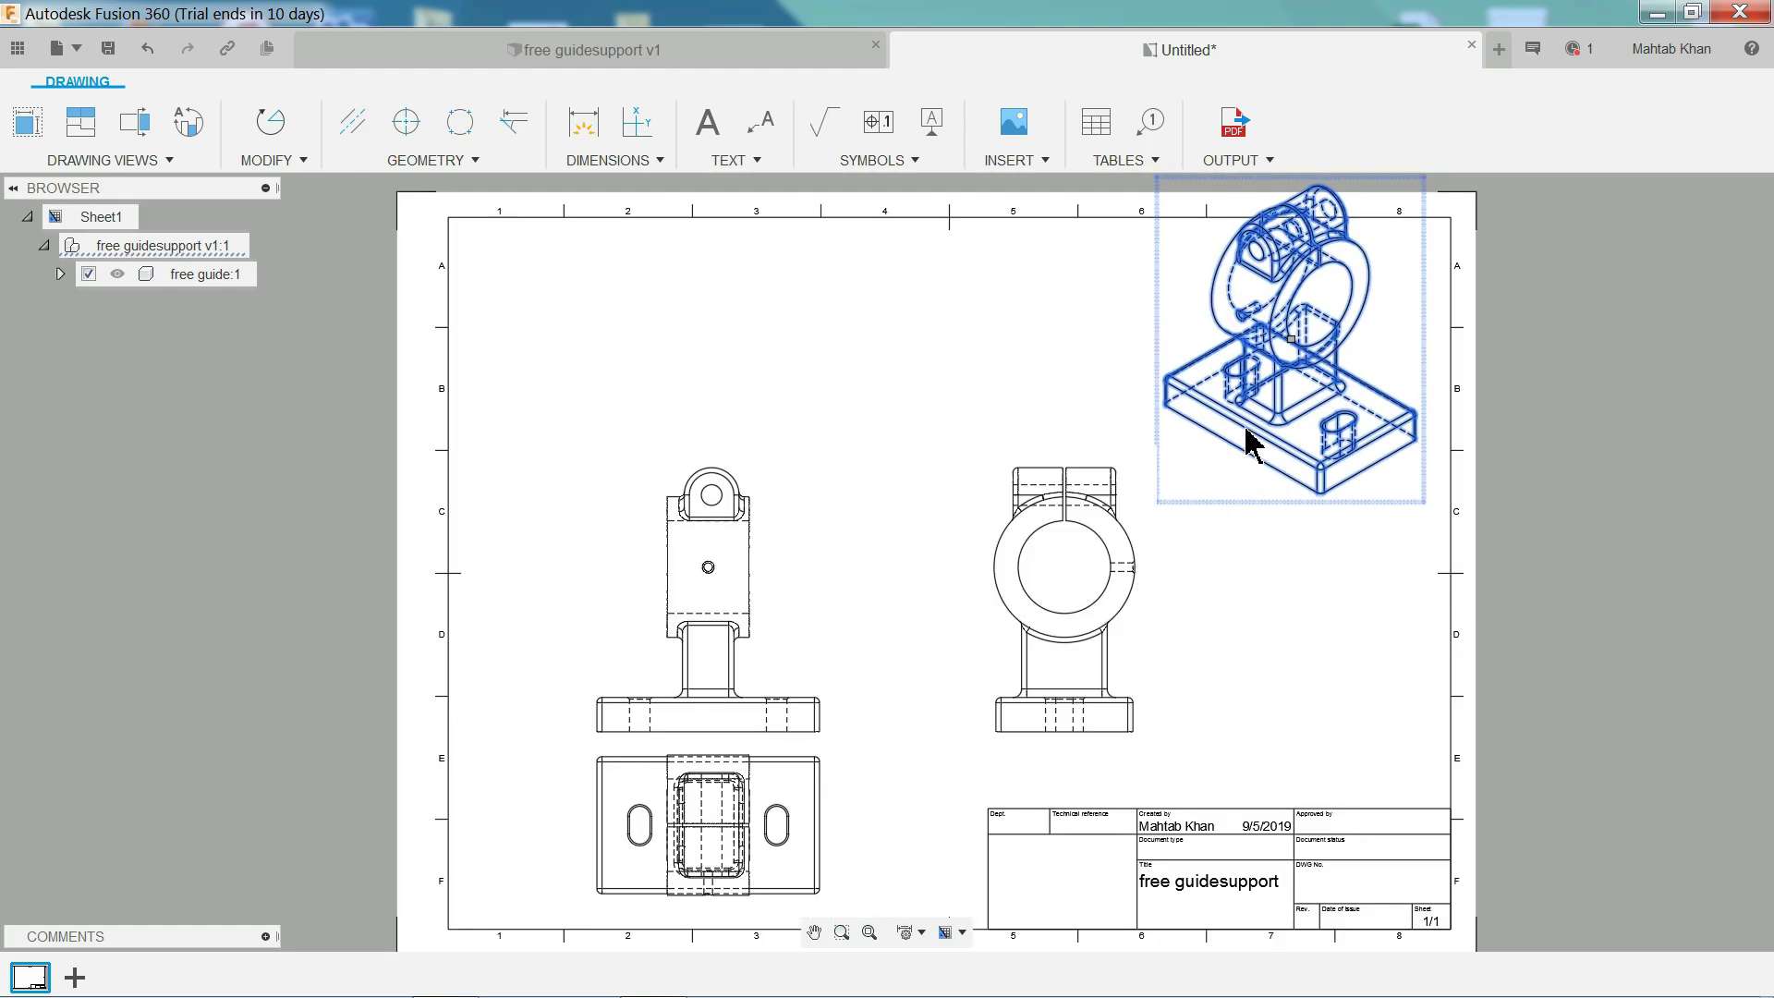
click(1296, 364)
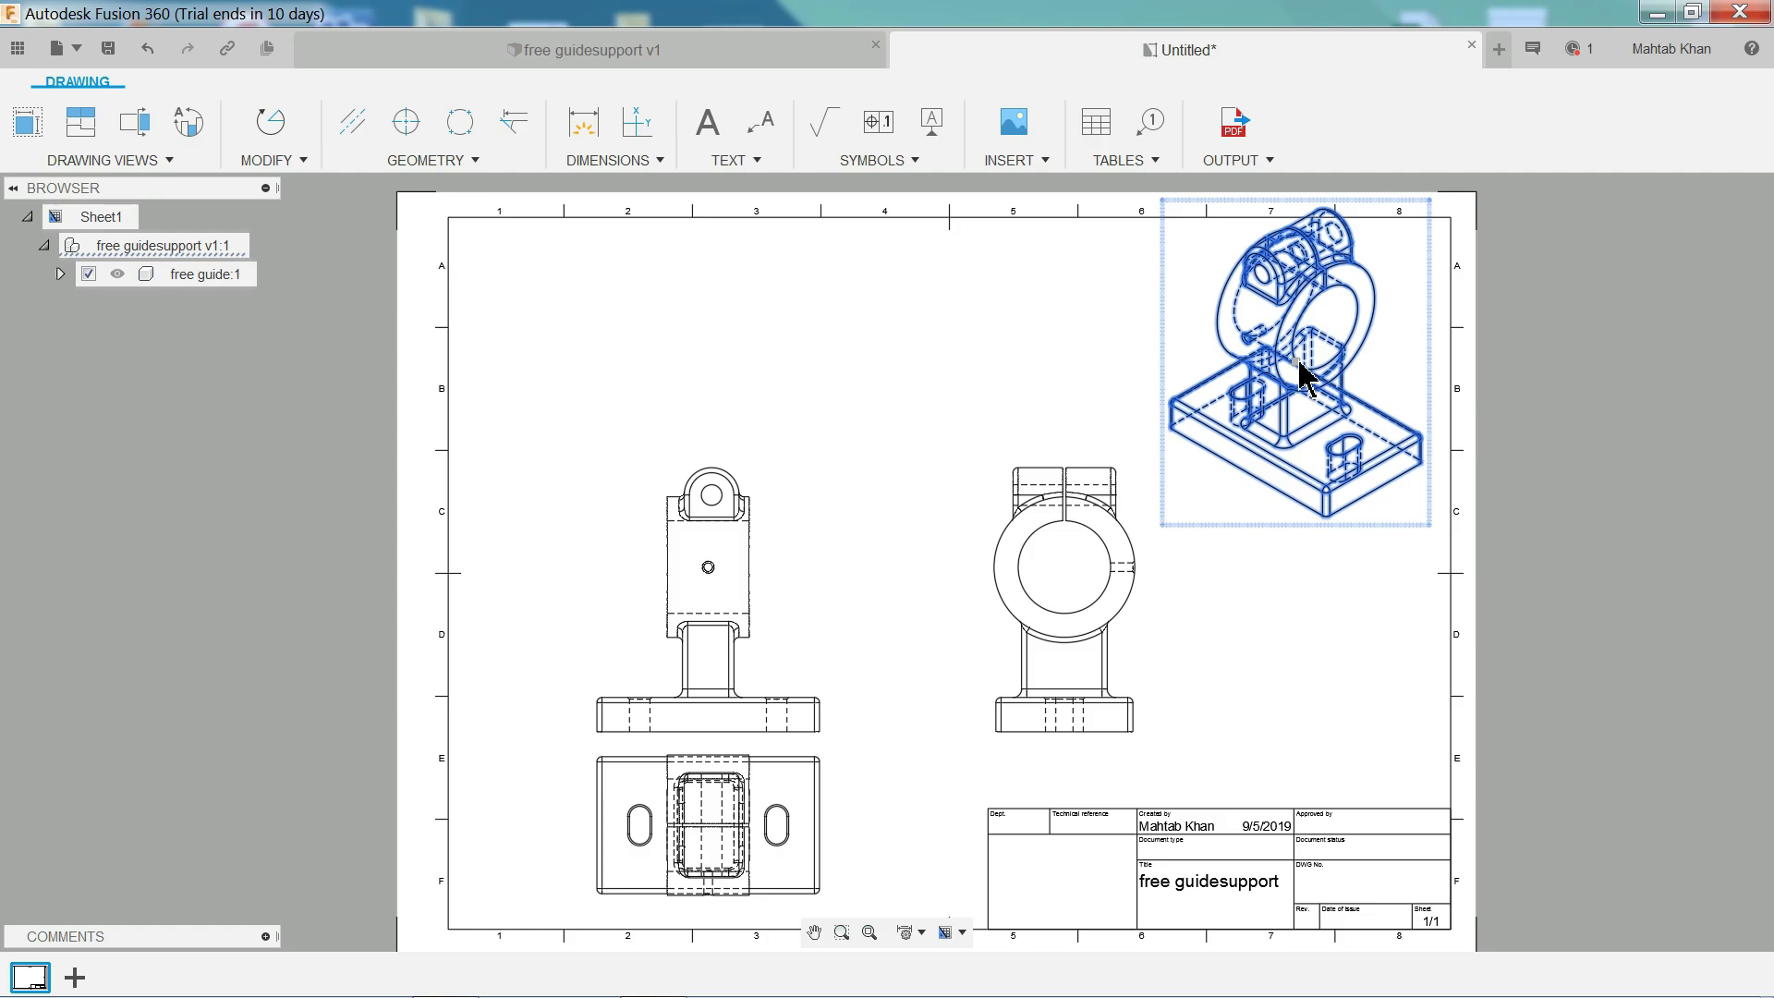
Render the isometric view shaded and reduce its scale to 1:2.
double_click(1253, 502)
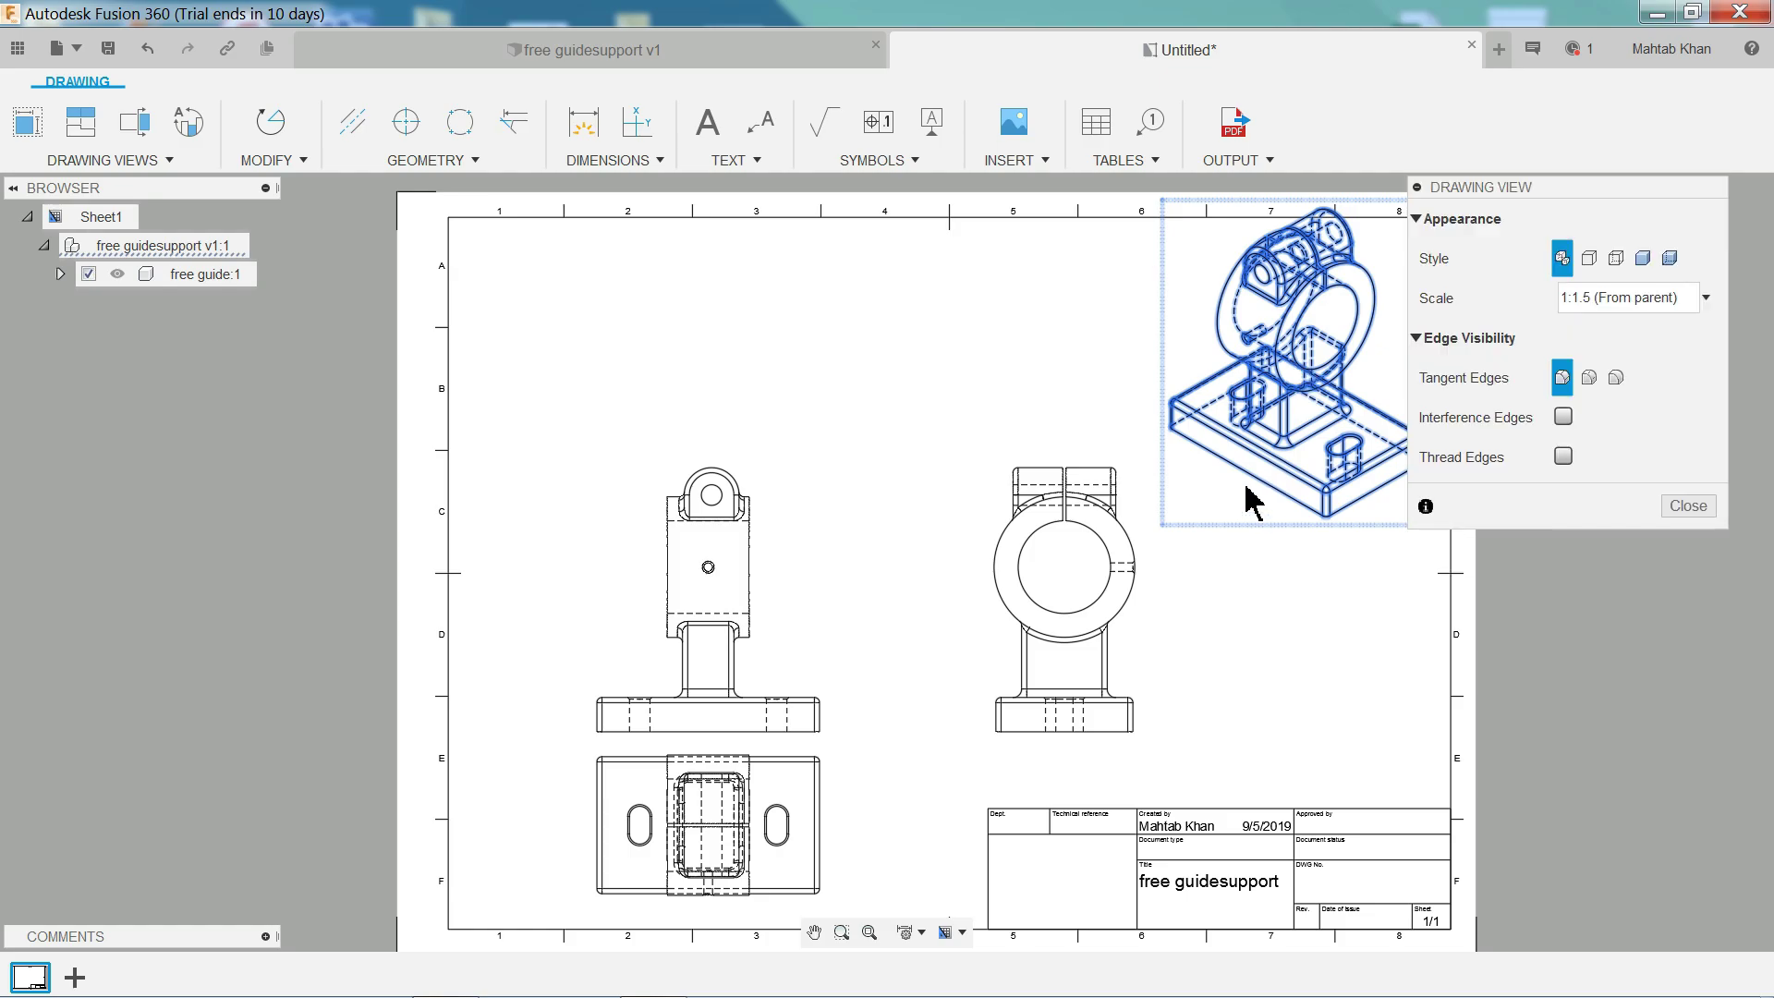
click(1643, 259)
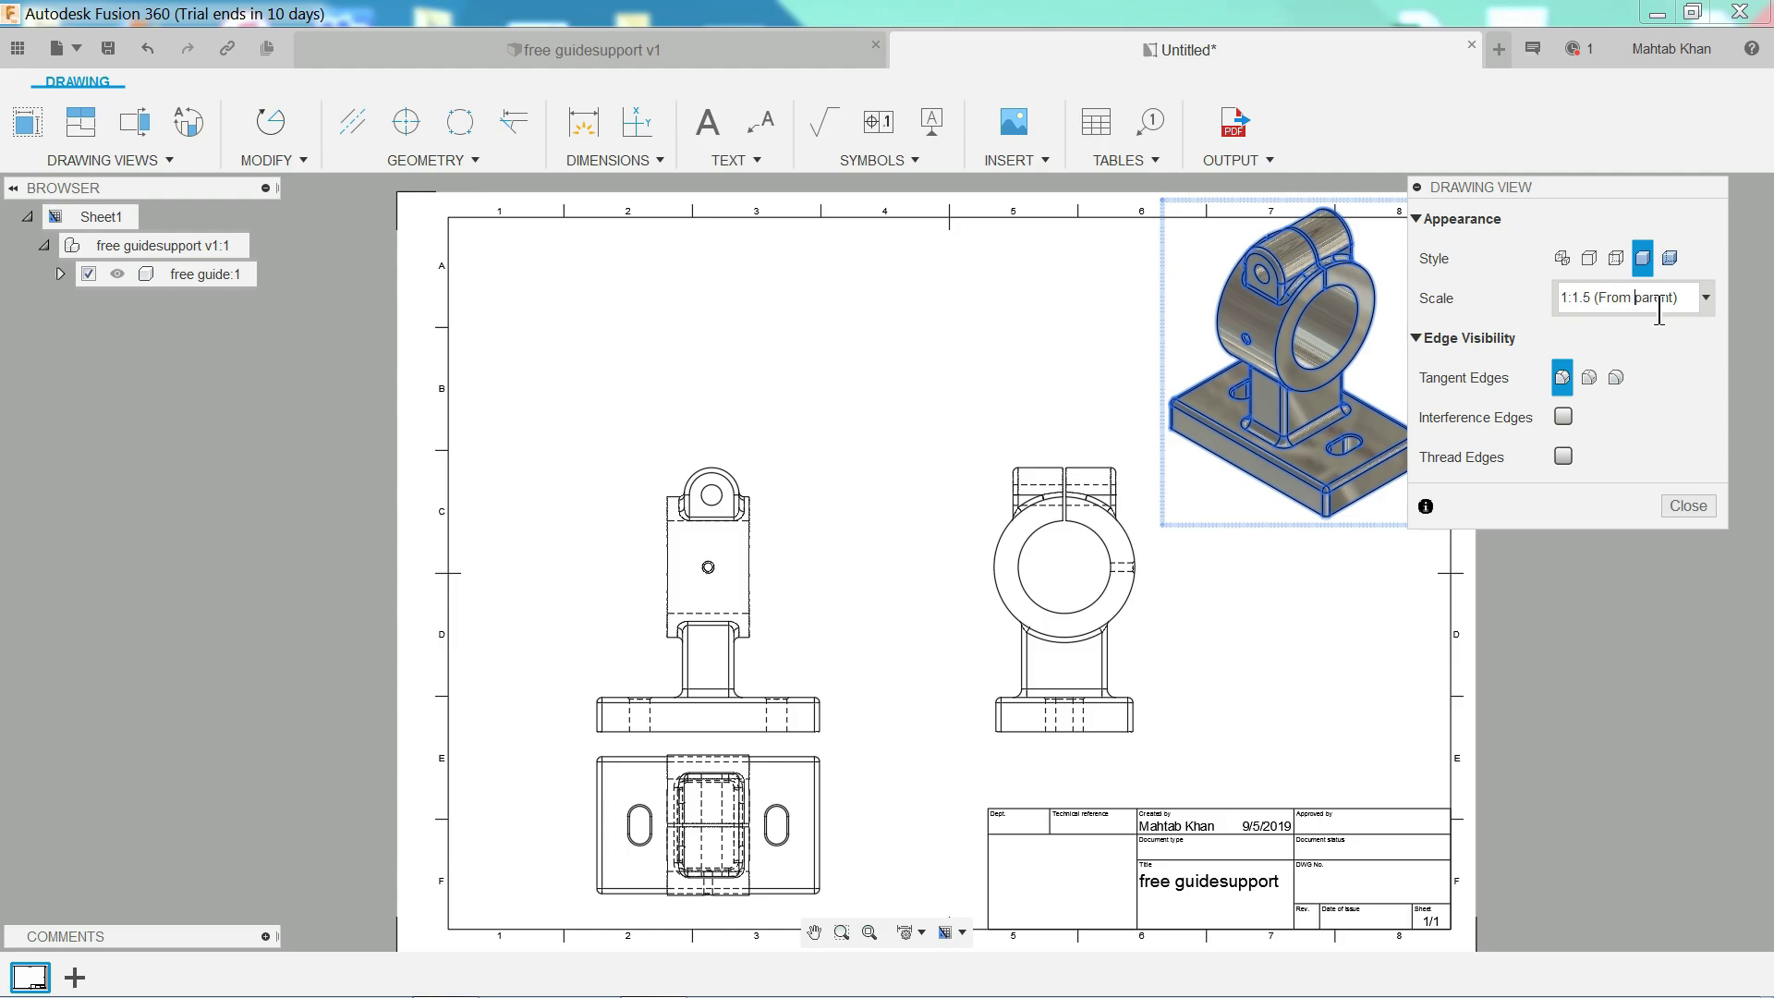
click(1706, 296)
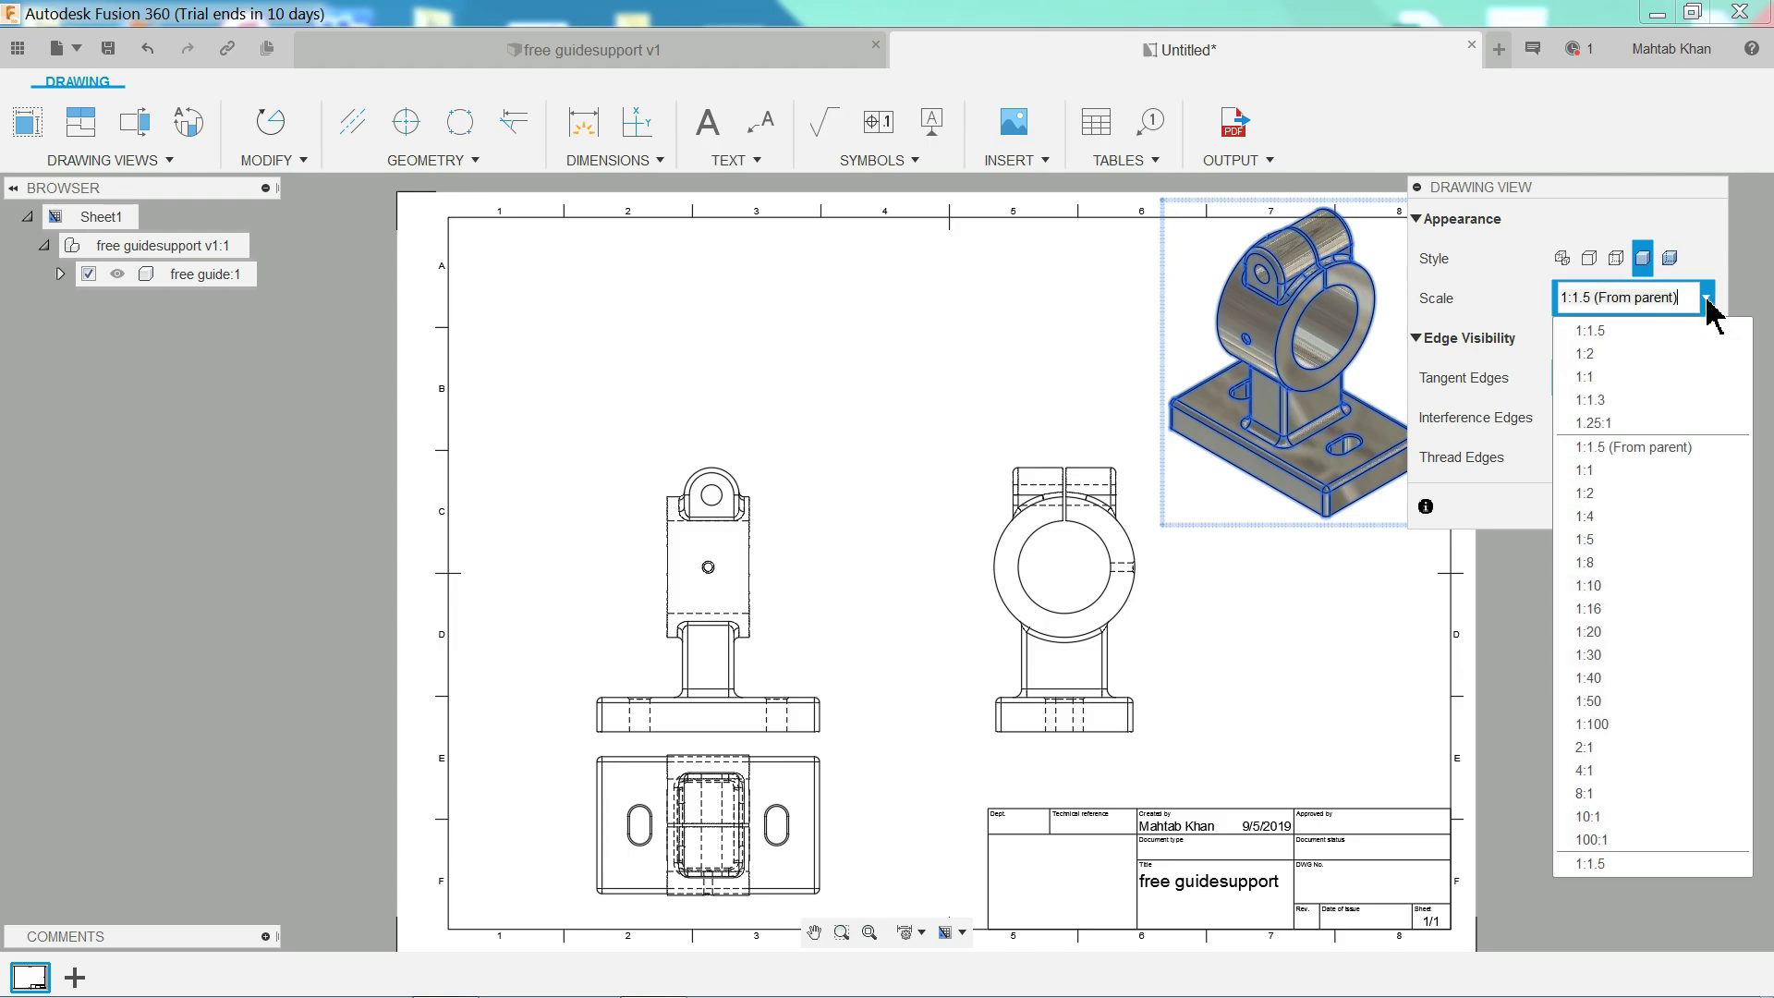
click(1593, 375)
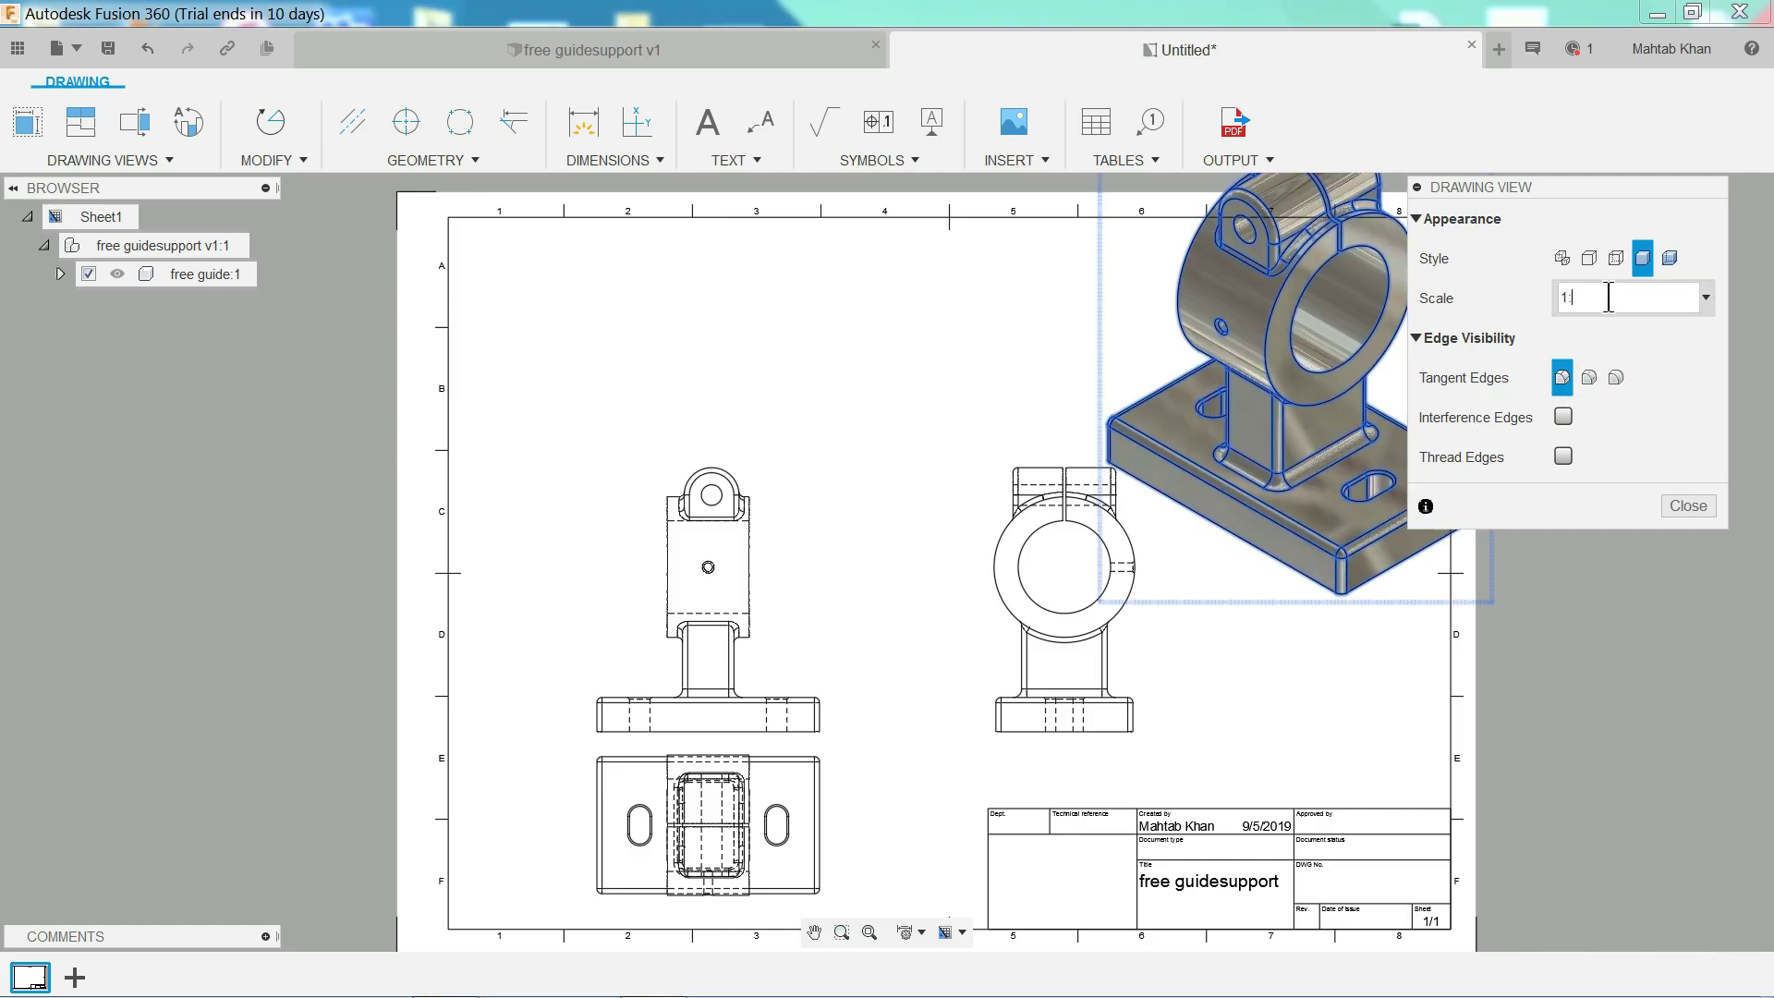
key(Return)
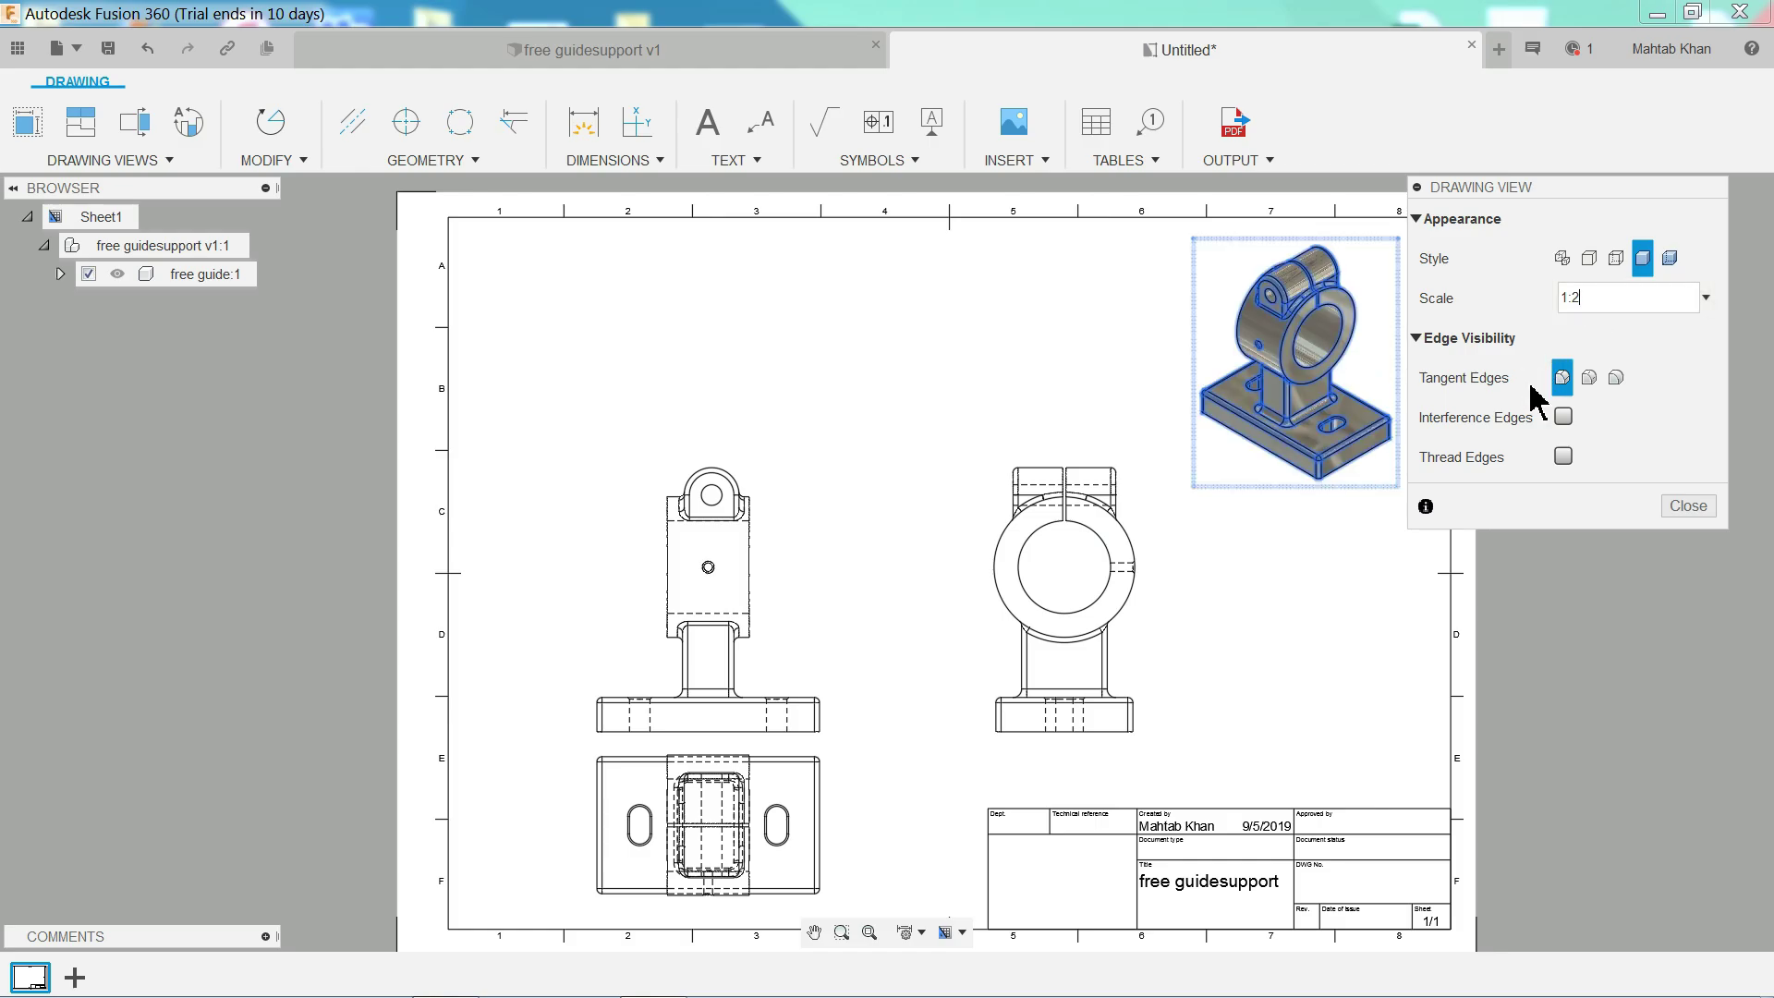
click(1688, 507)
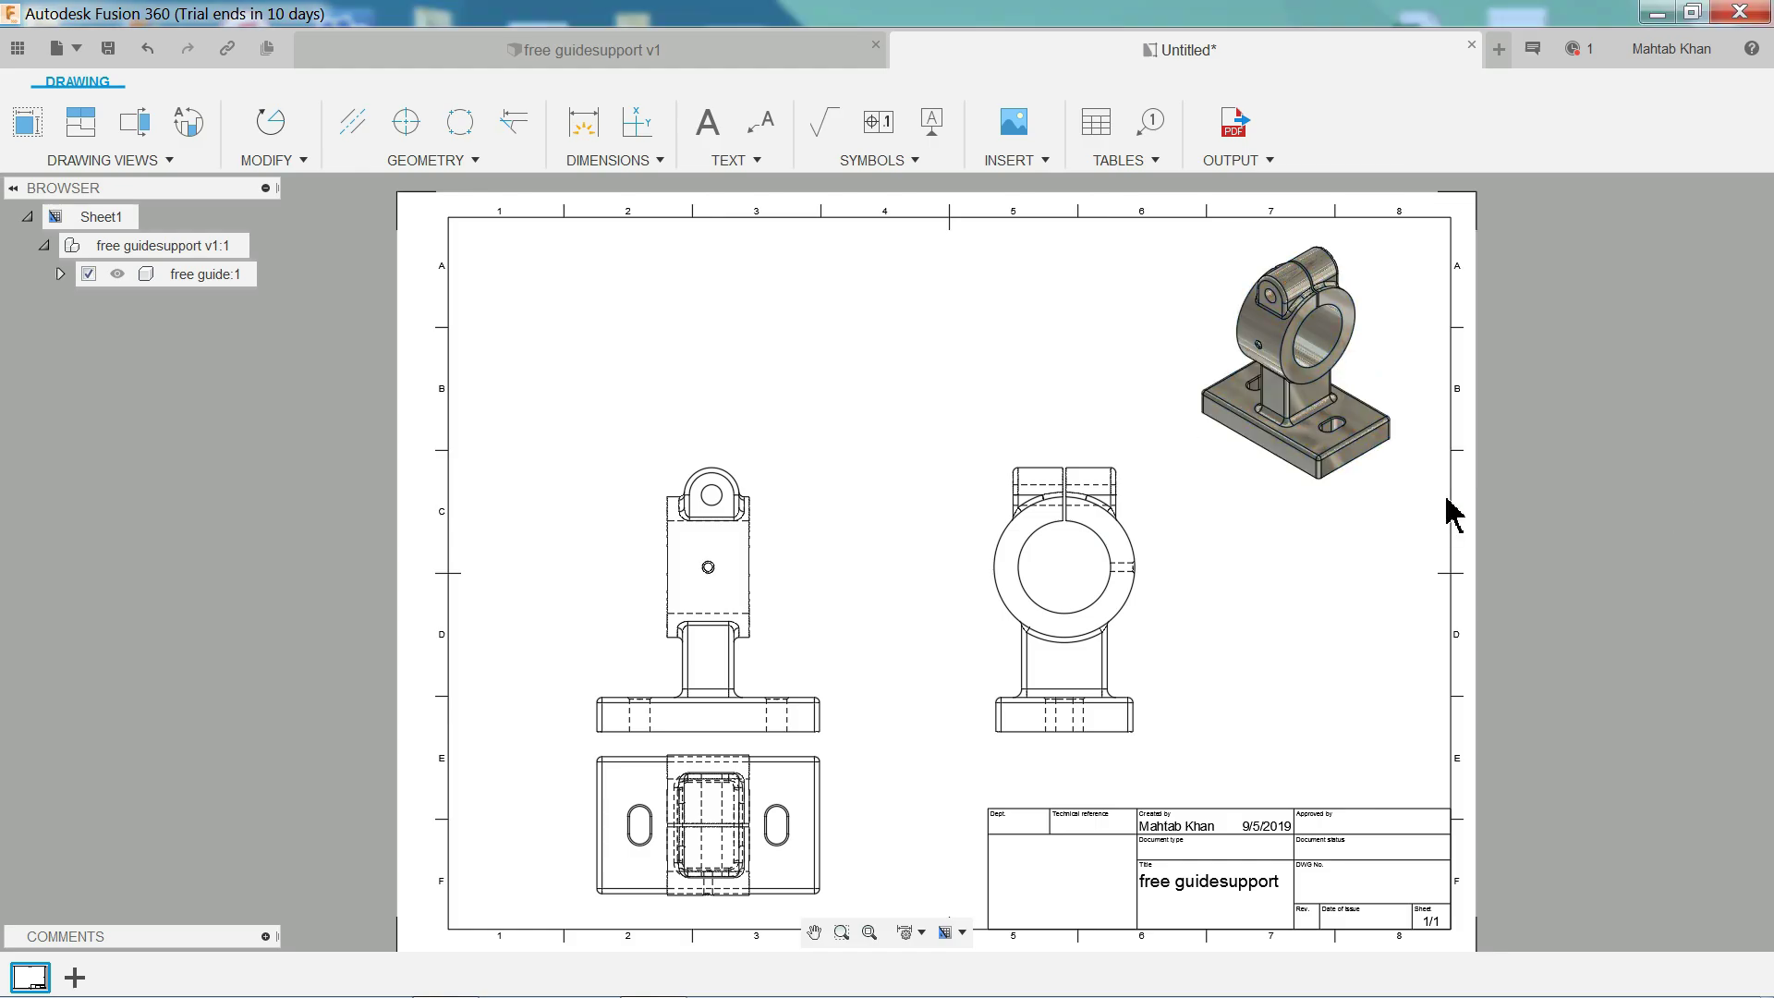
Relocate the top view above the front view in the upper left and clear the selection.
scroll(903, 685, up, 1)
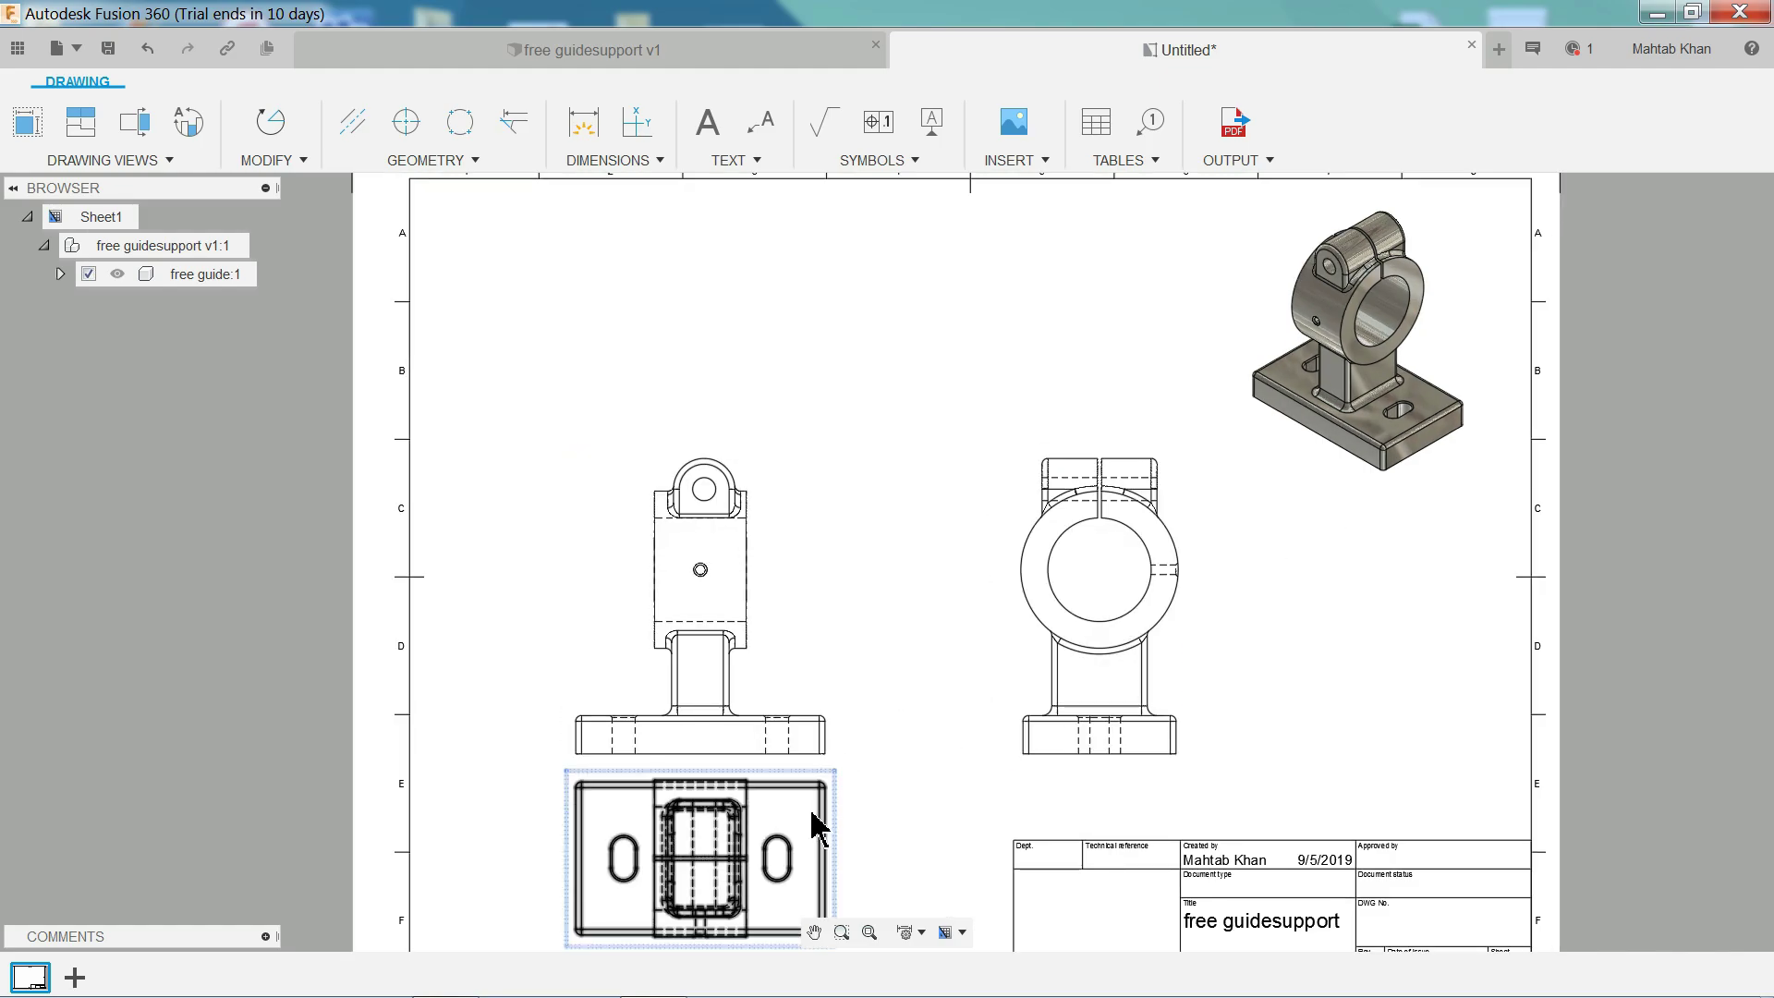
click(704, 871)
click(697, 326)
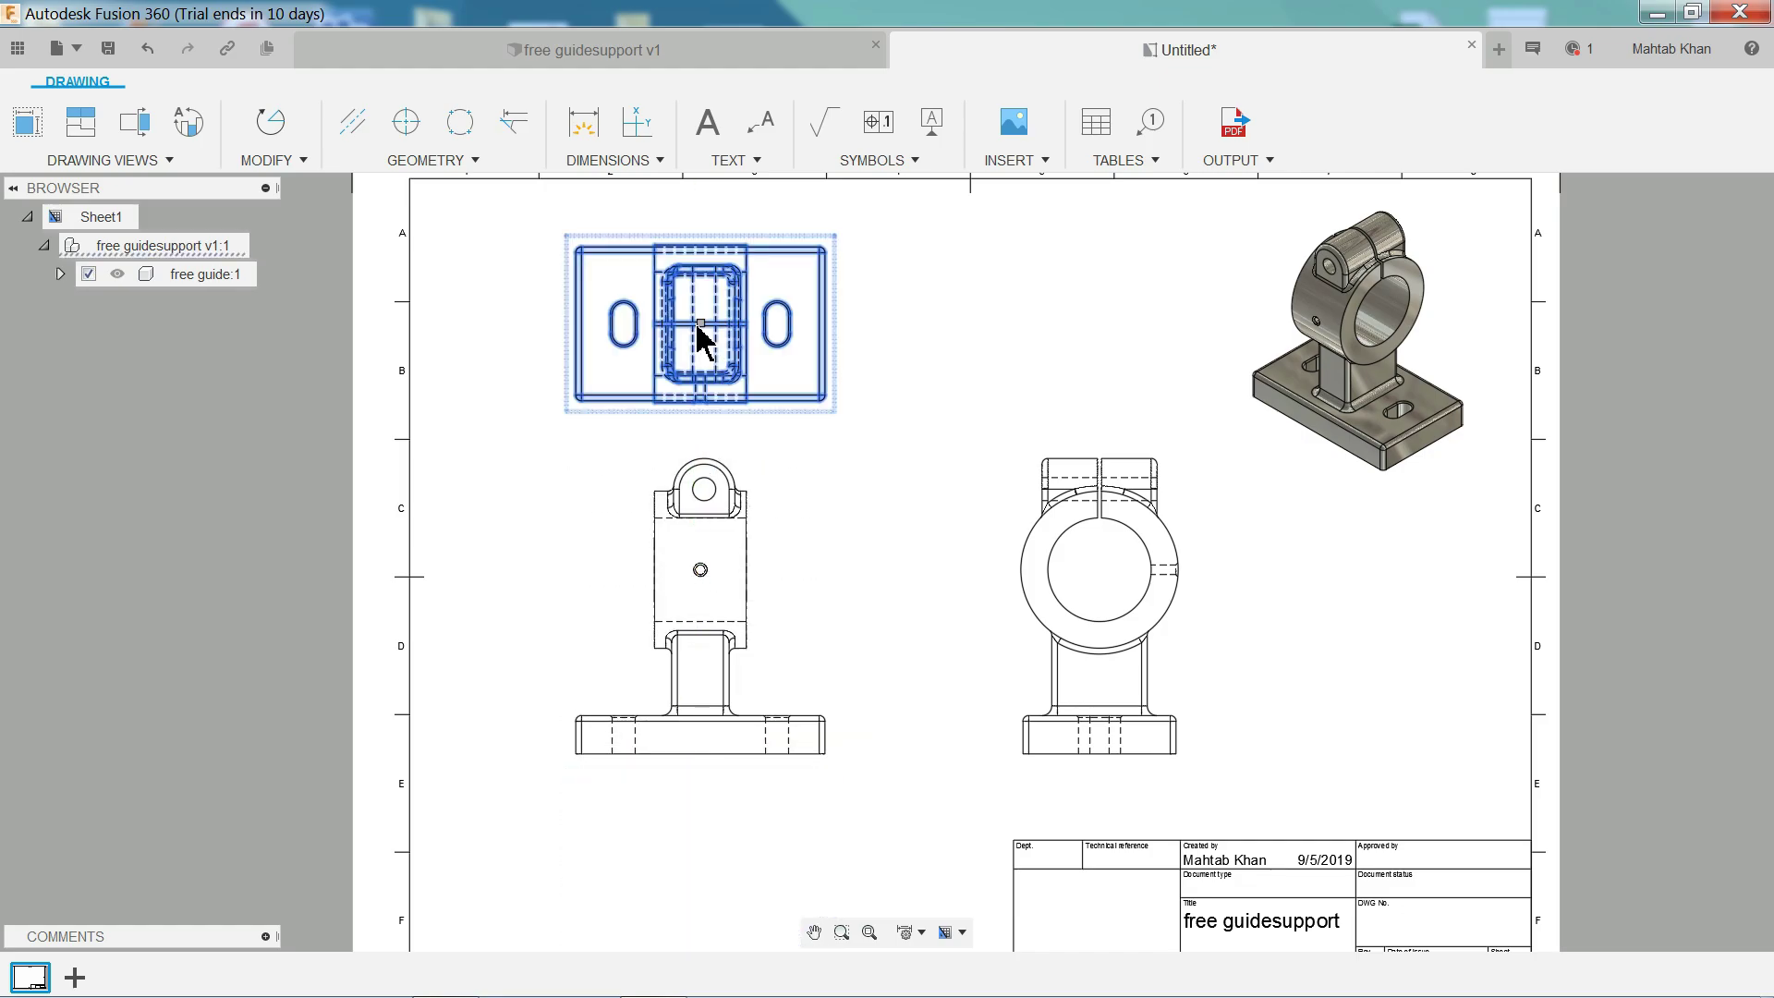
scroll(1016, 436, down, 2)
scroll(933, 269, up, 3)
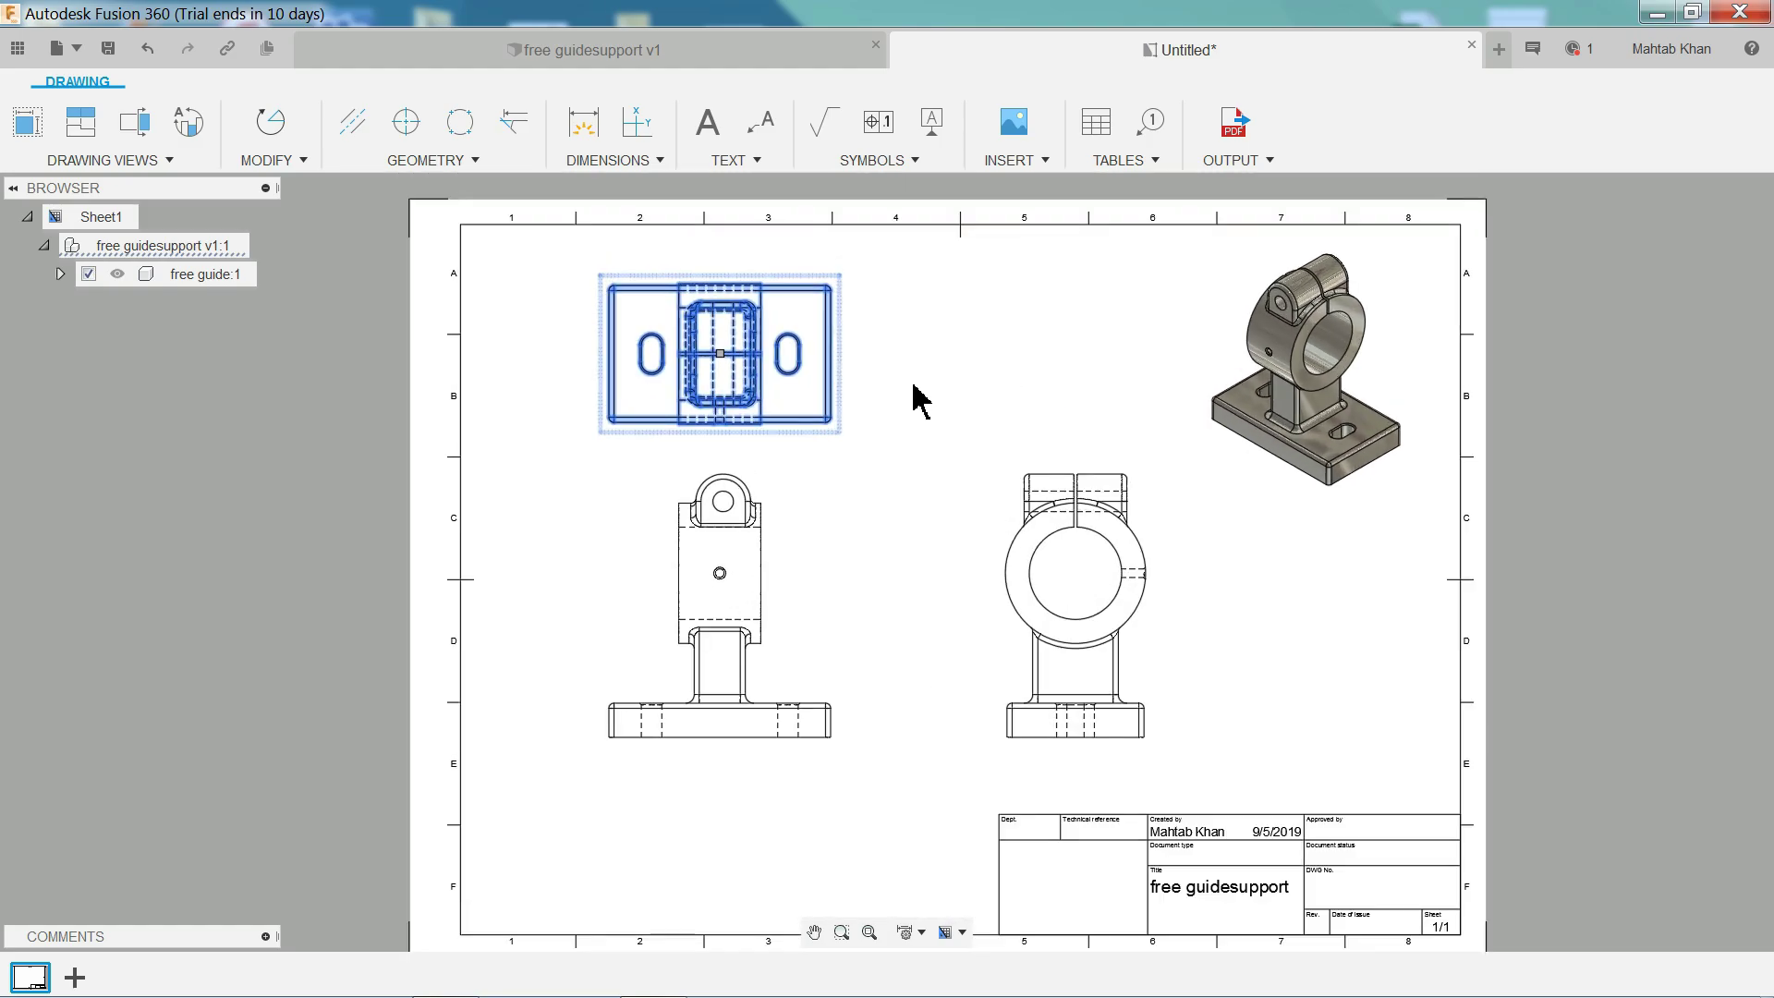
scroll(914, 469, up, 1)
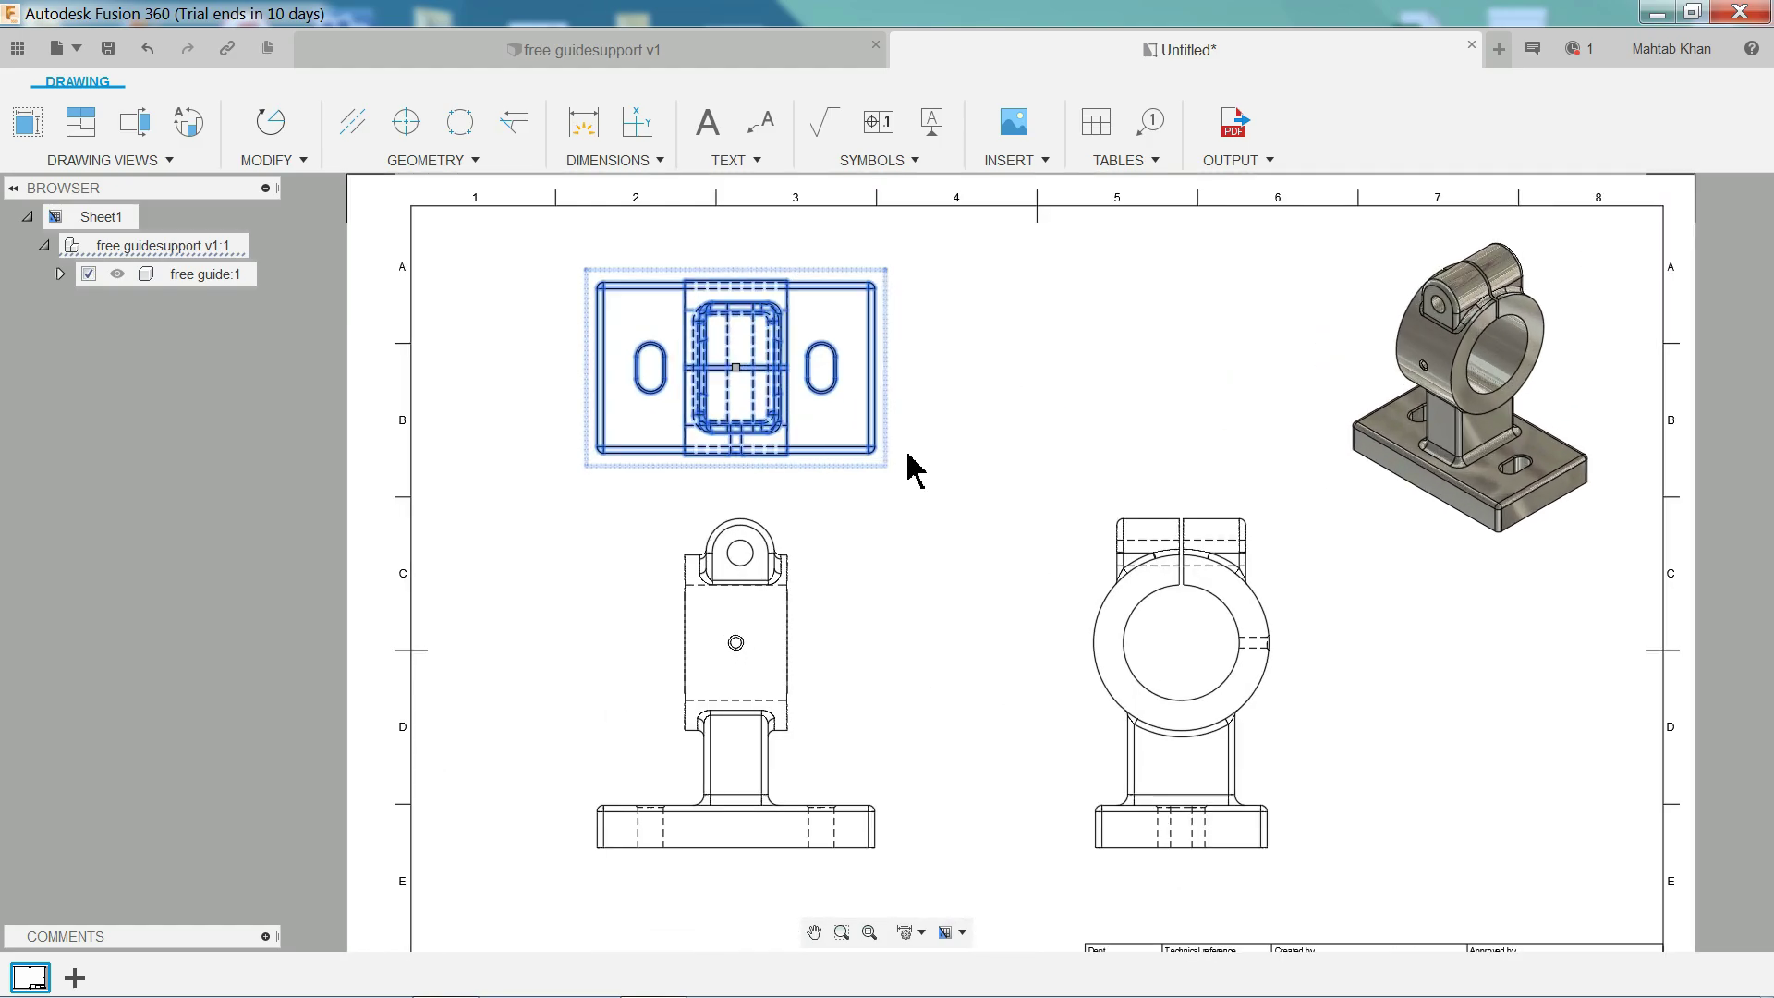
click(534, 356)
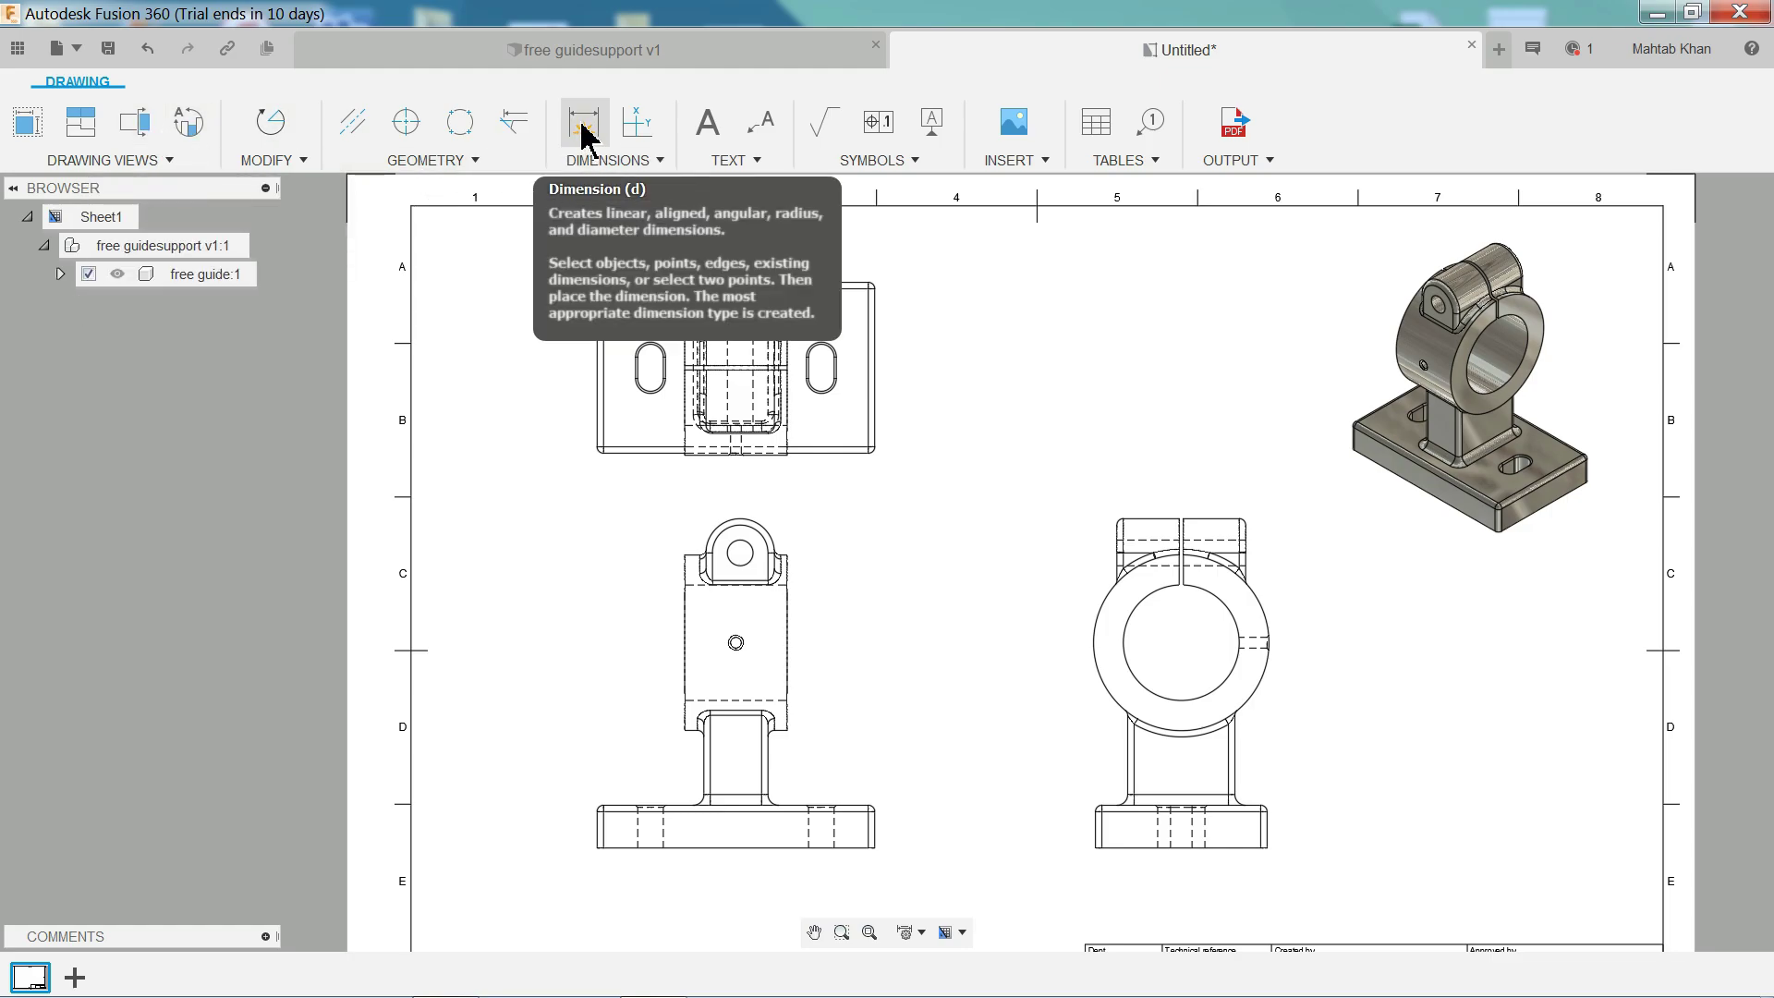
Dimension the top view's overall 130 width and 80 height.
click(609, 161)
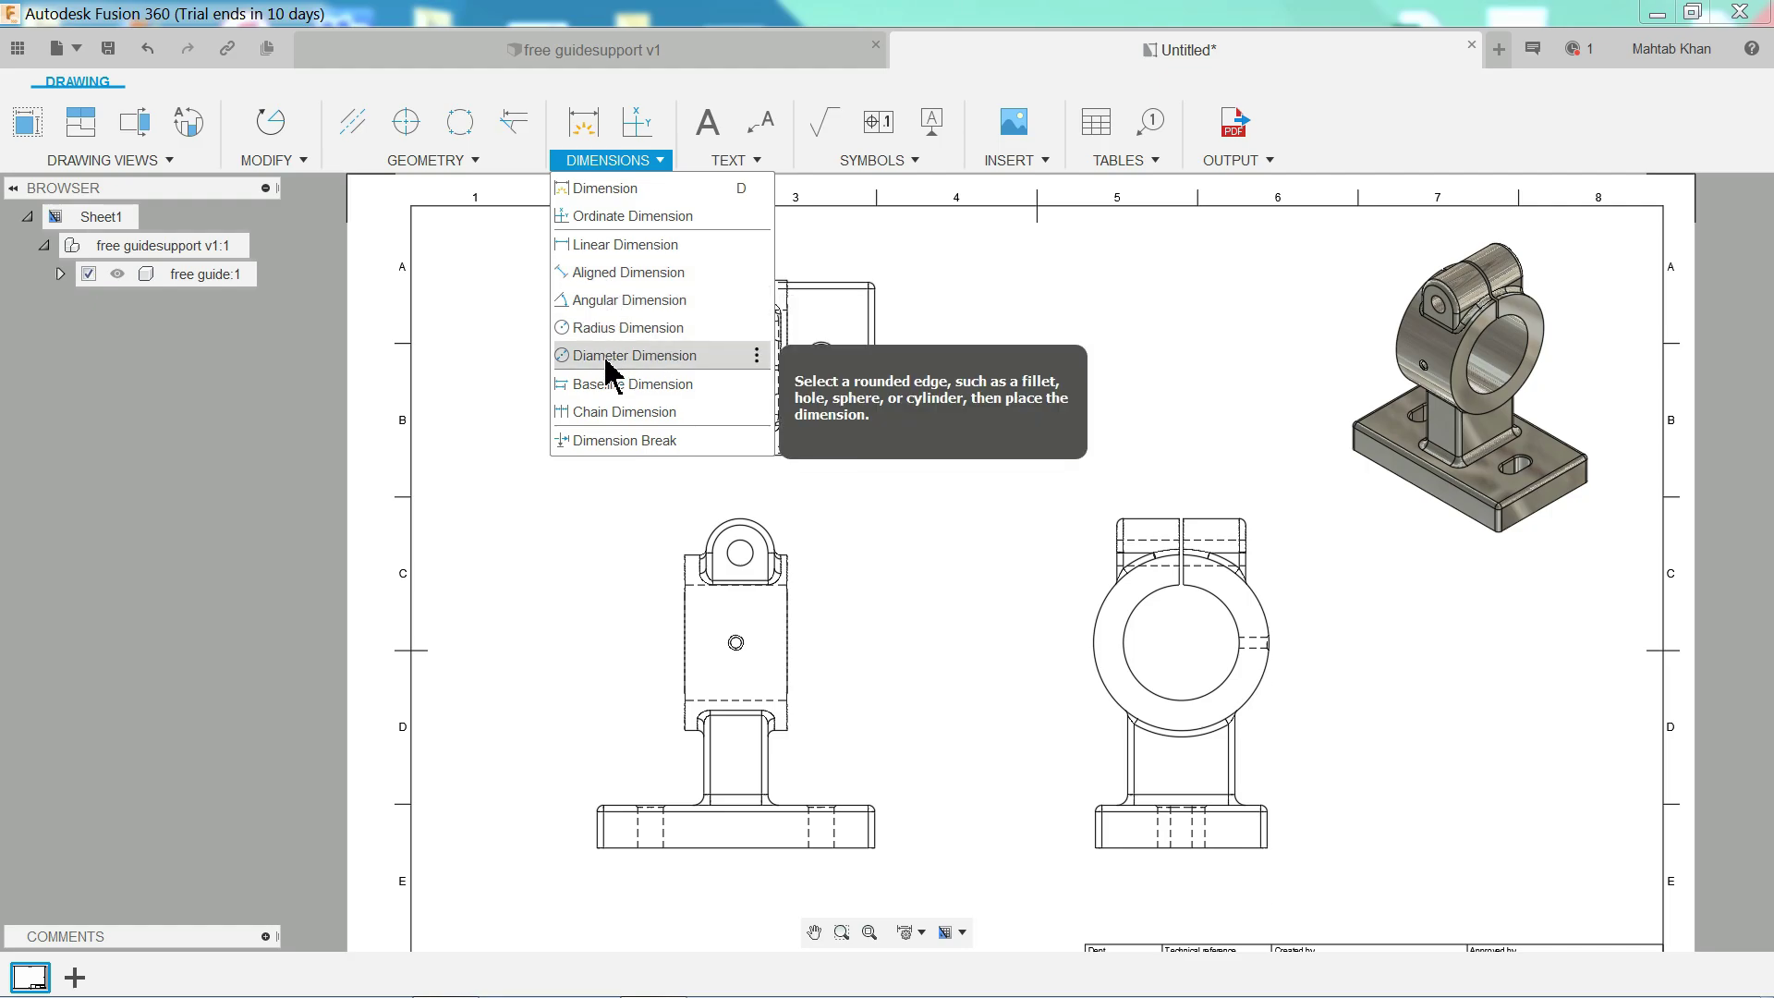
click(591, 138)
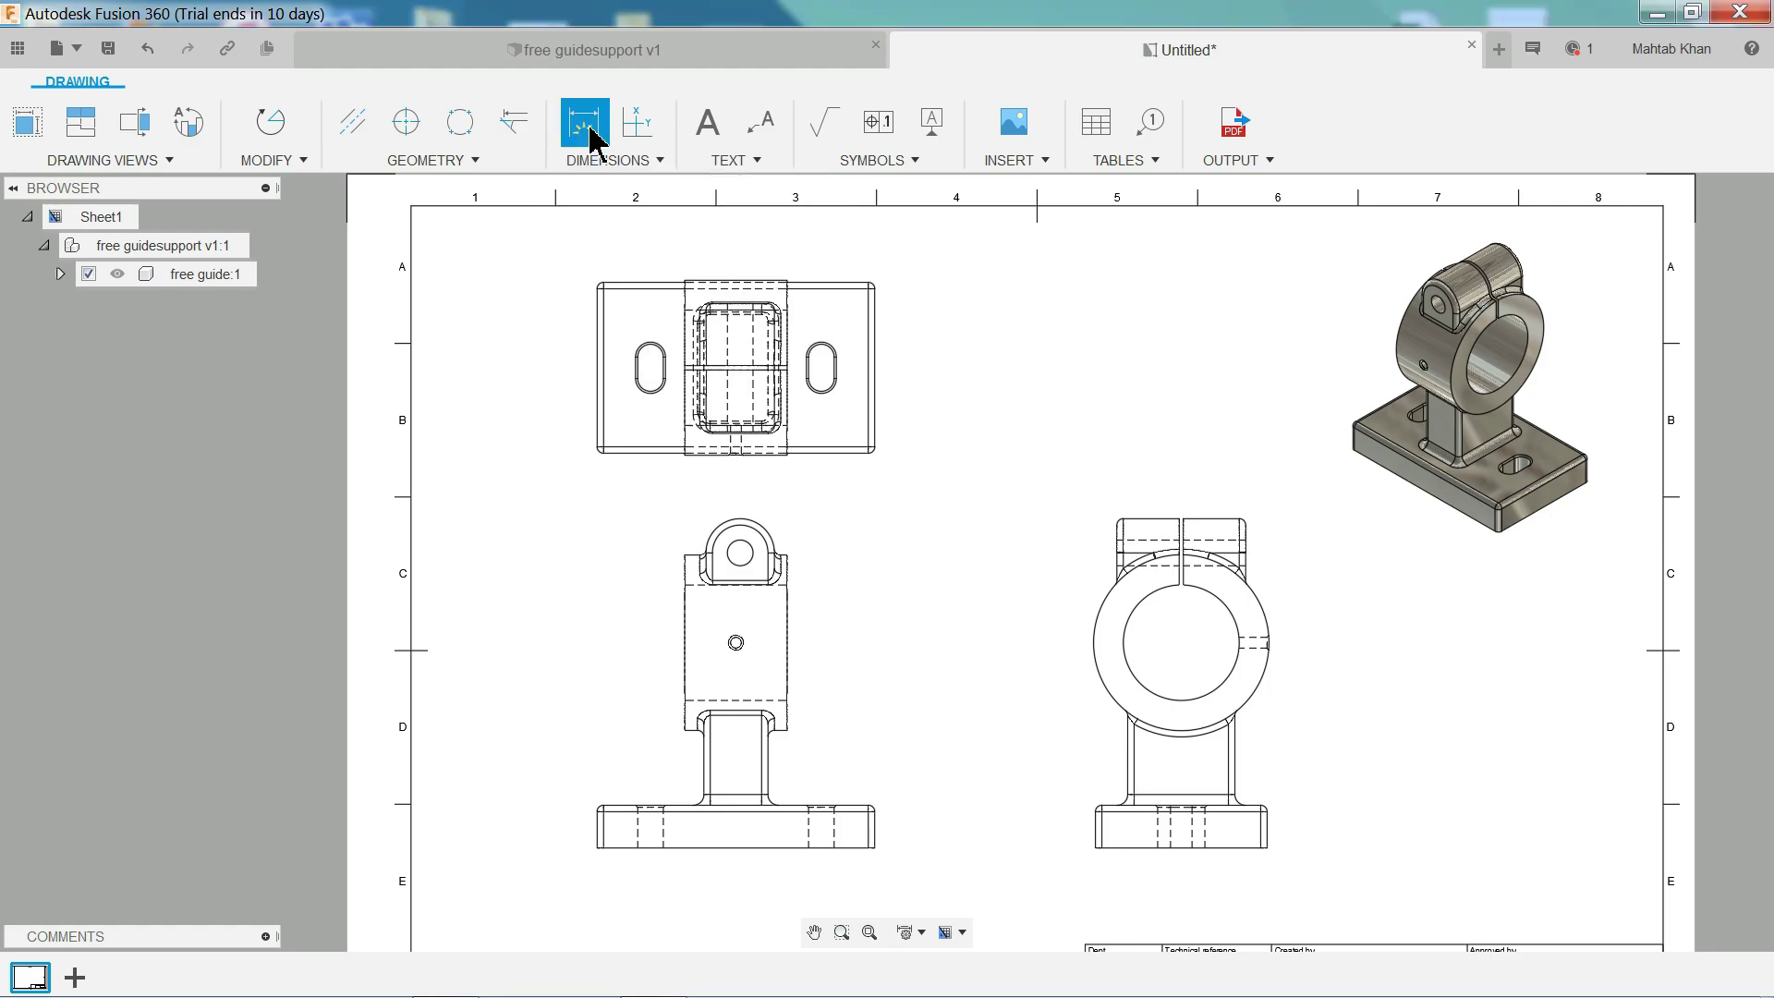
scroll(912, 392, up, 2)
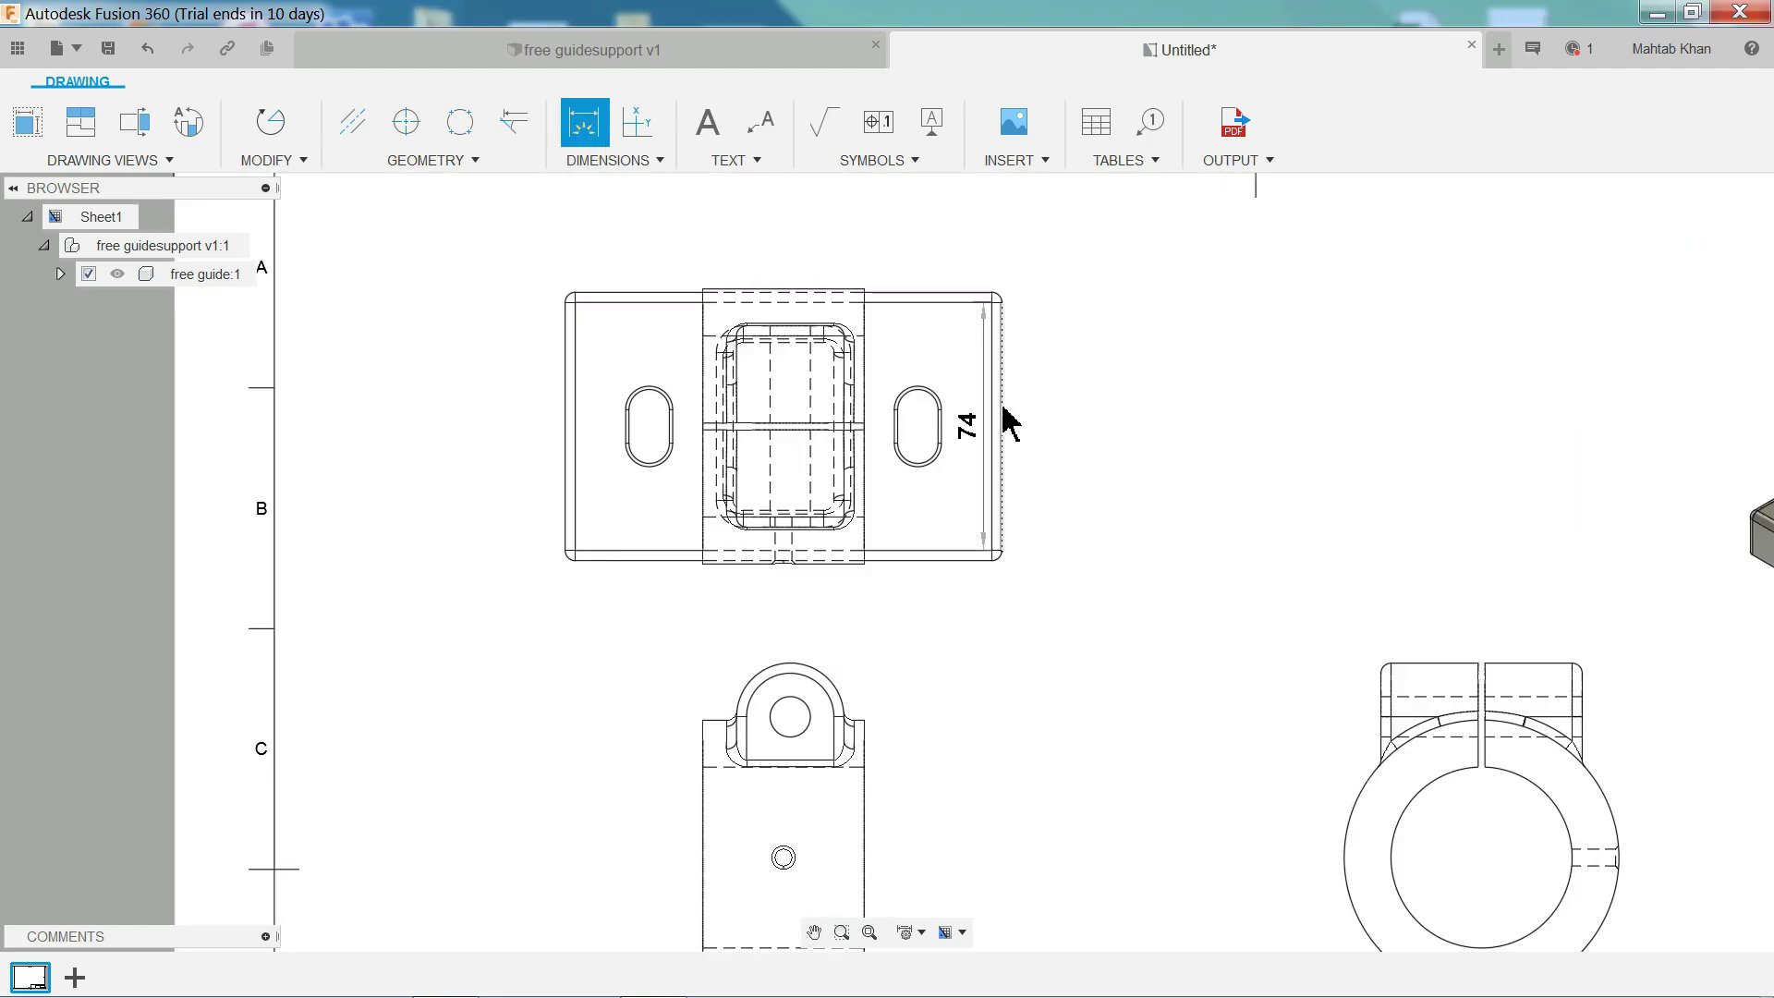
click(568, 428)
click(756, 216)
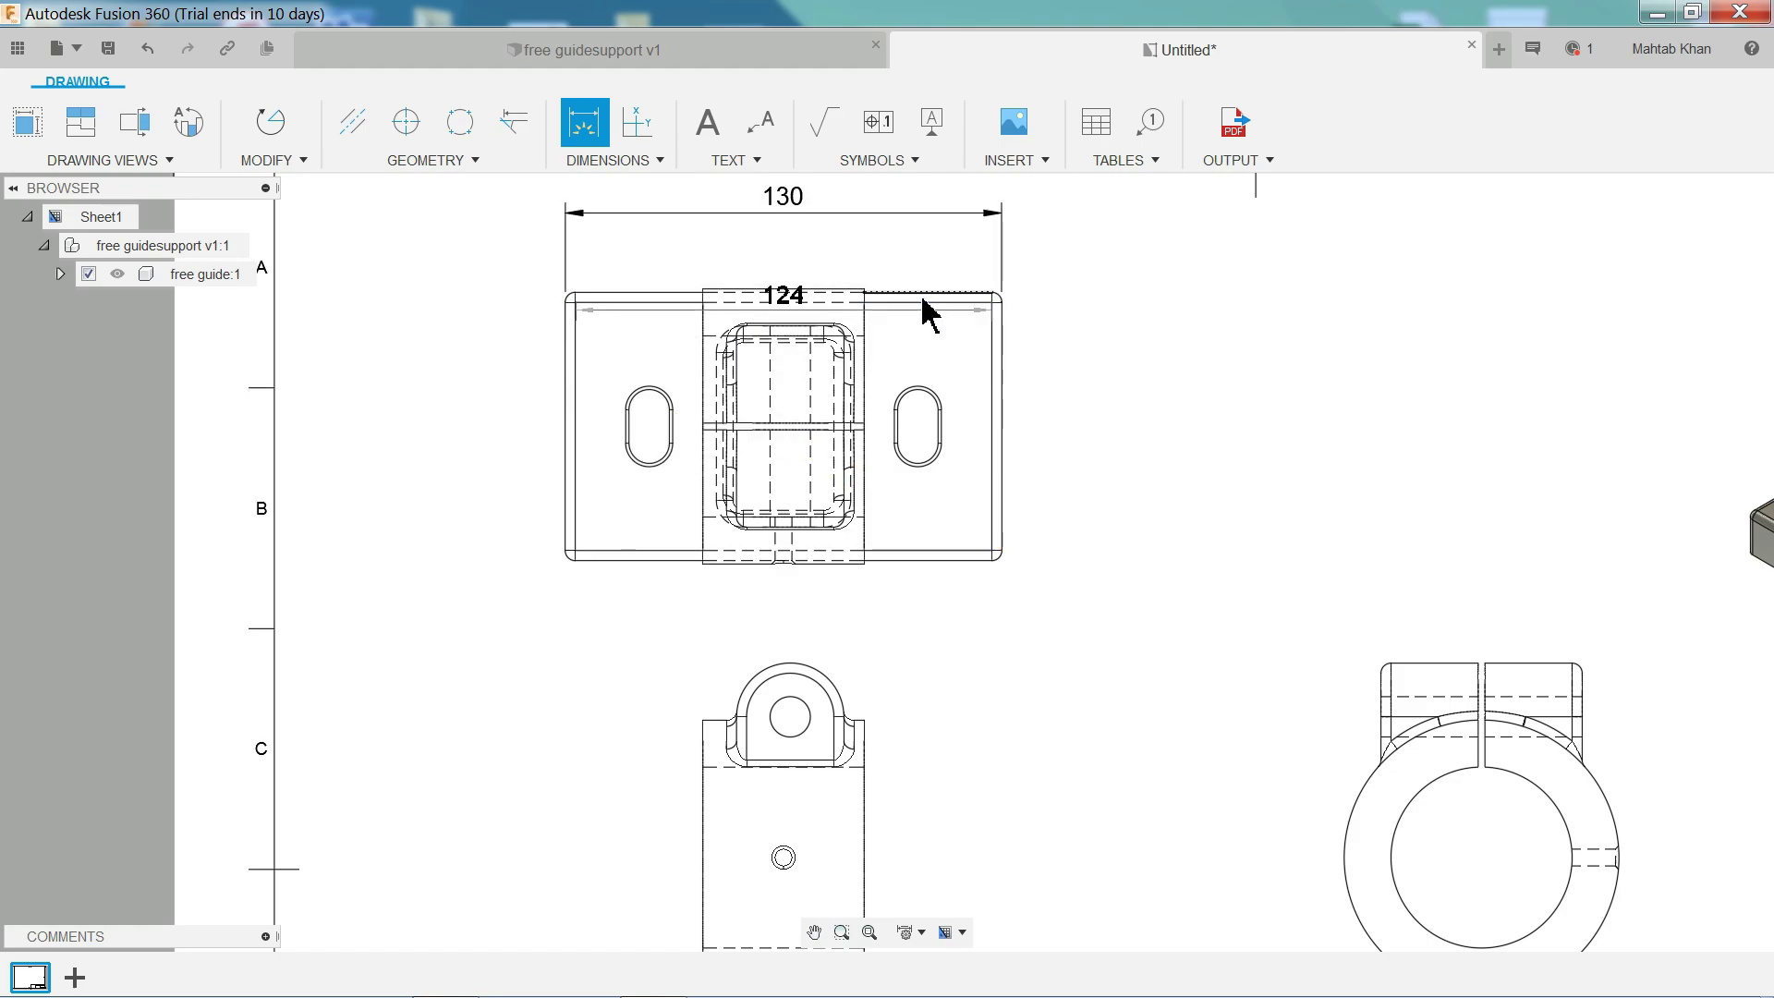
click(951, 560)
click(1077, 467)
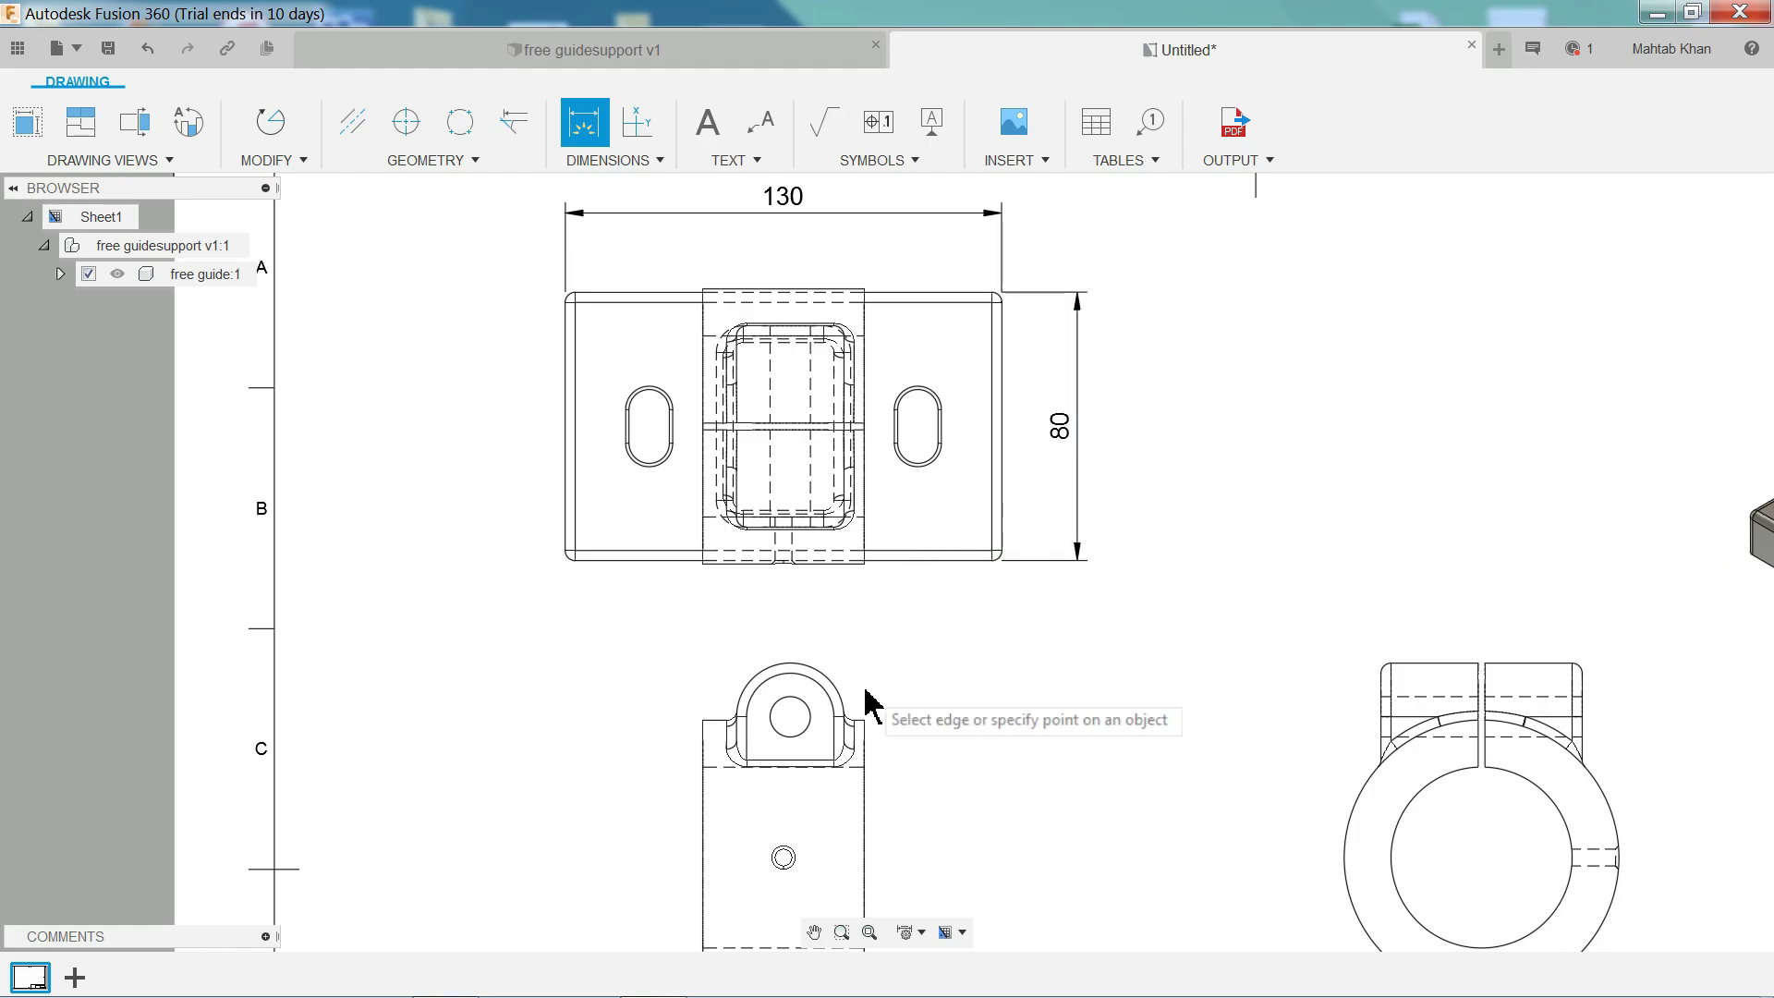
Dimension the front view lug: 48 width, R16 outer radius and Ø12 hole.
scroll(839, 740, down, 5)
scroll(831, 701, up, 6)
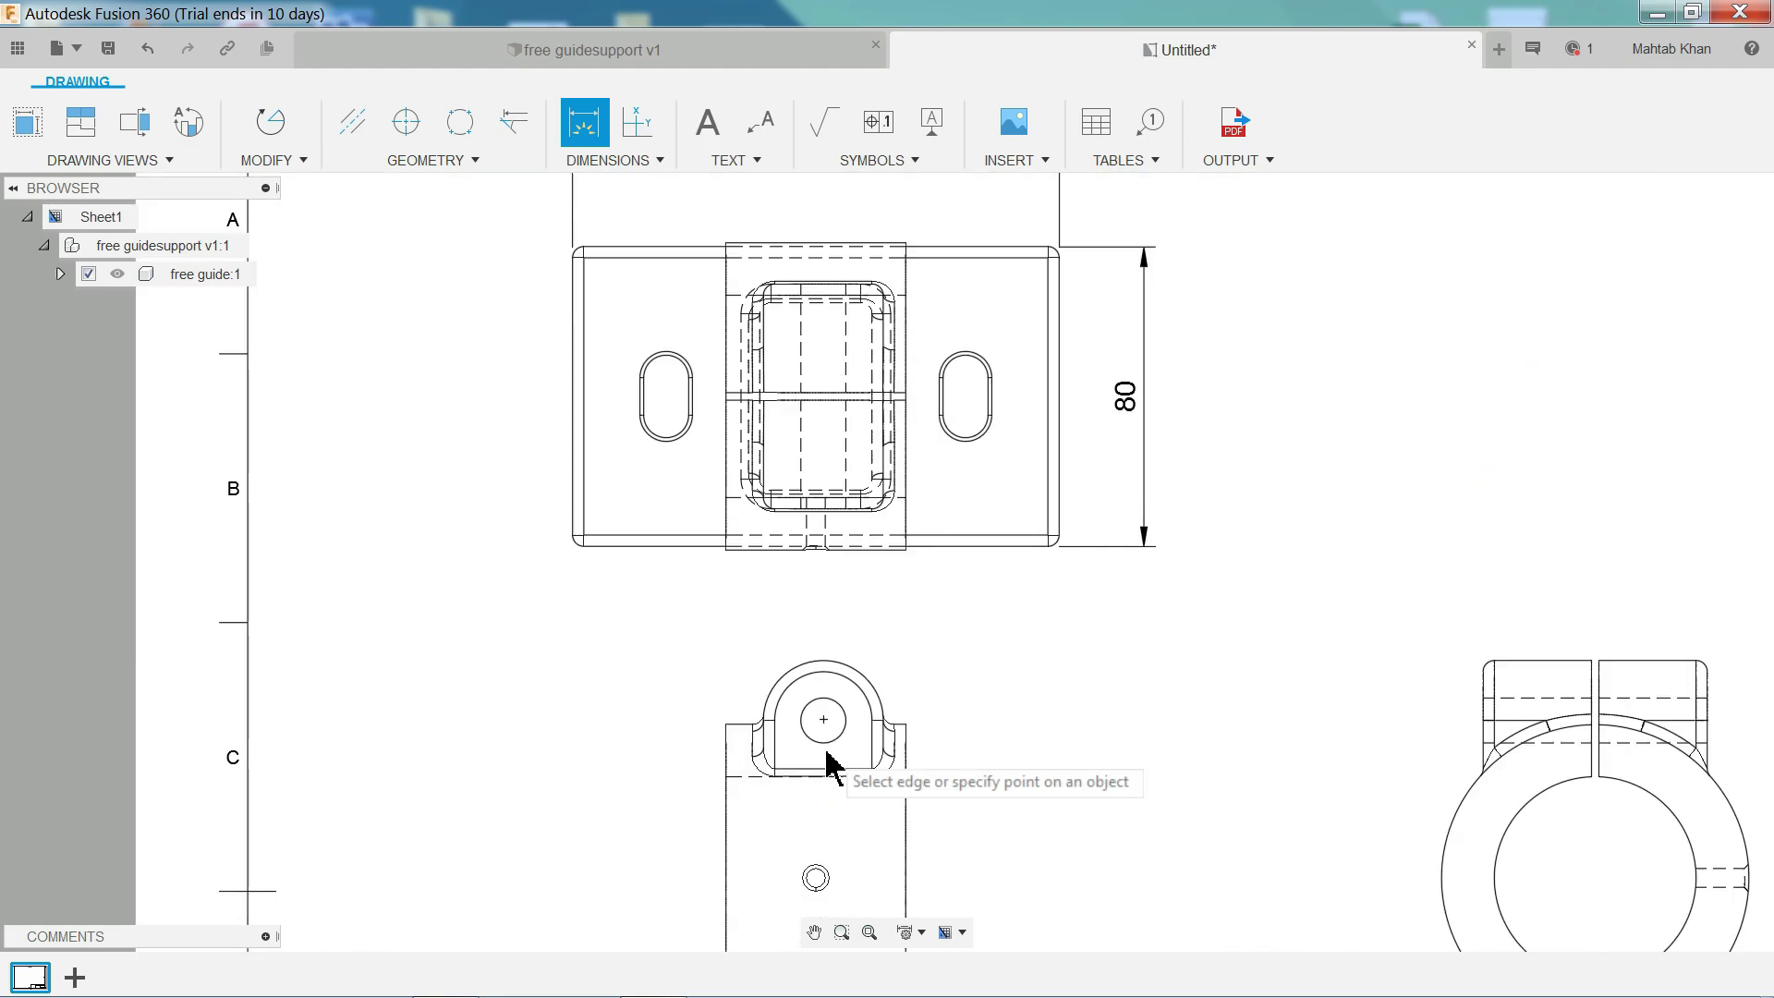
click(903, 817)
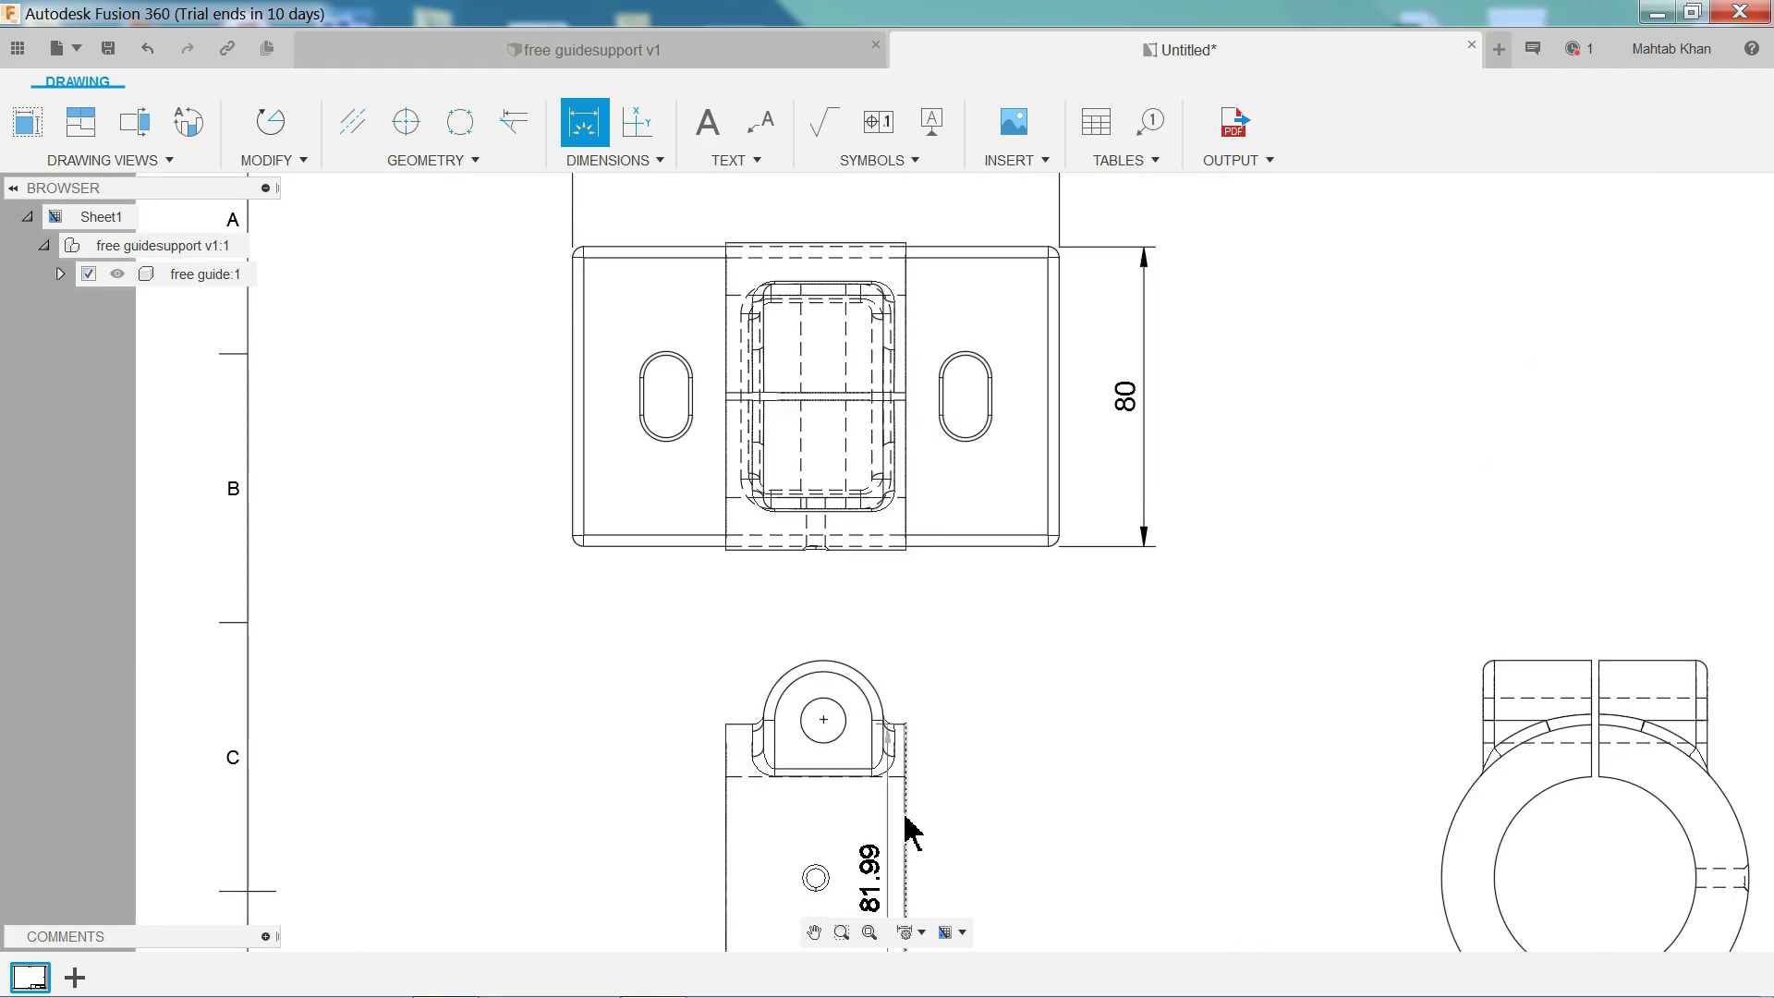
click(730, 818)
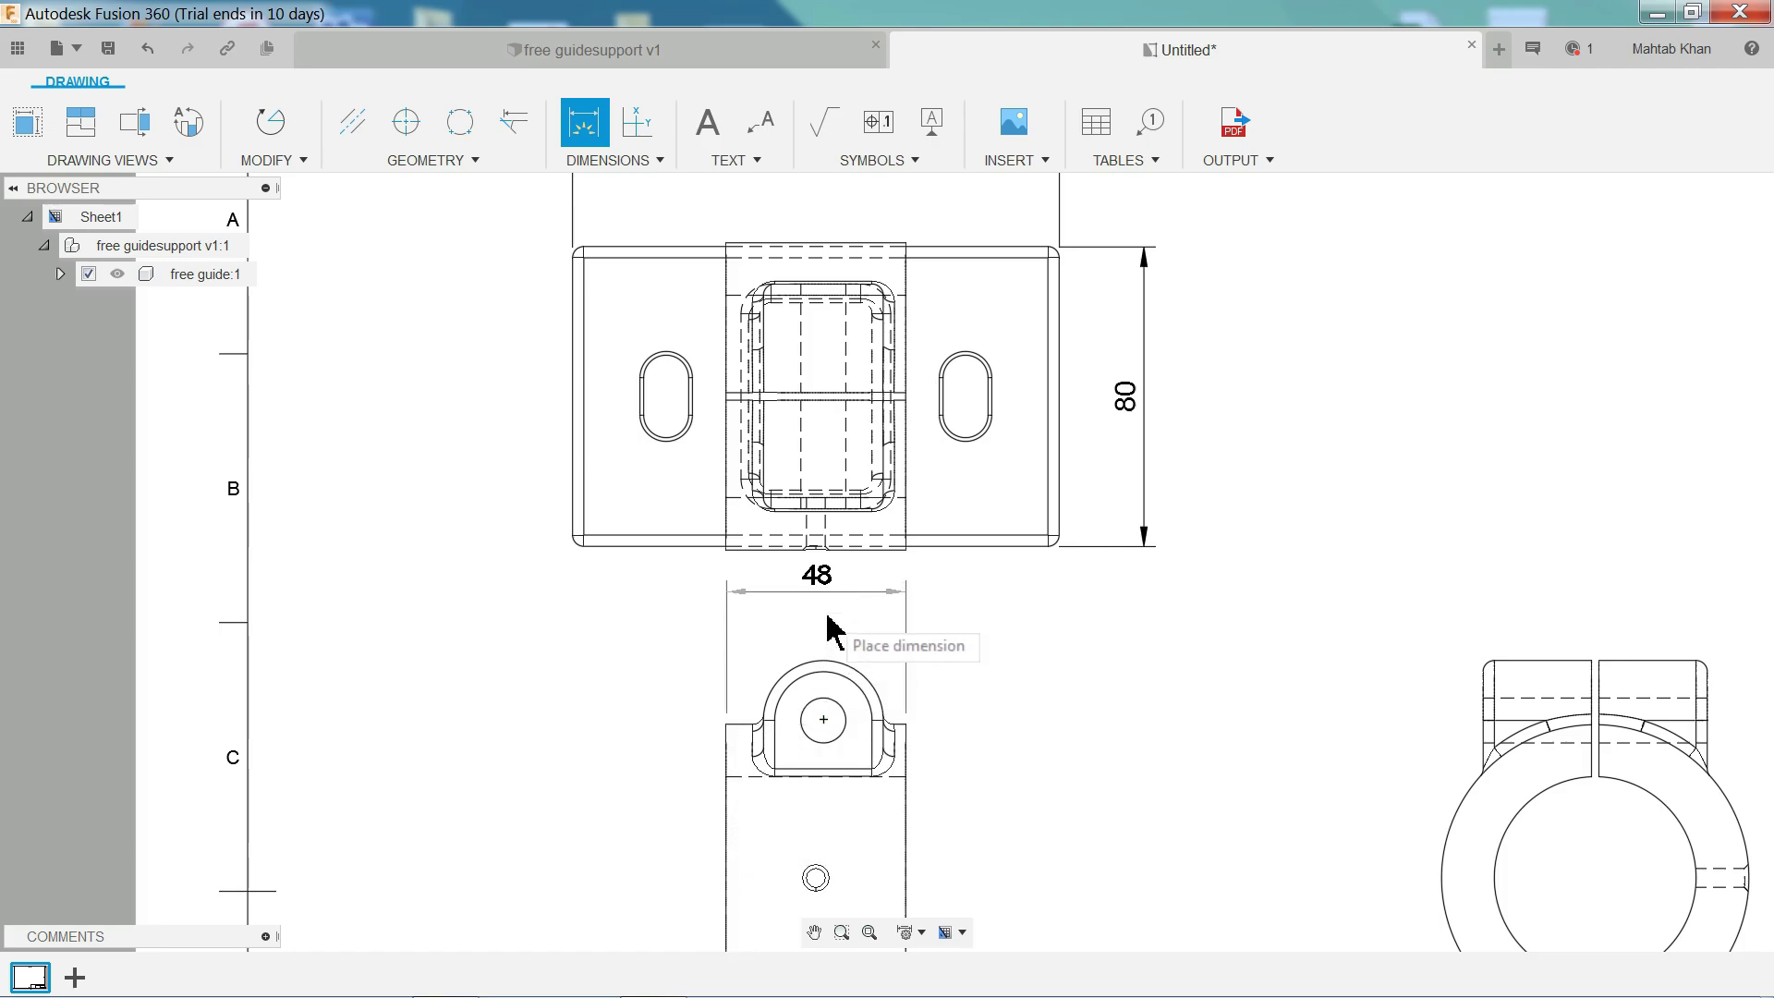
click(831, 647)
scroll(863, 705, up, 4)
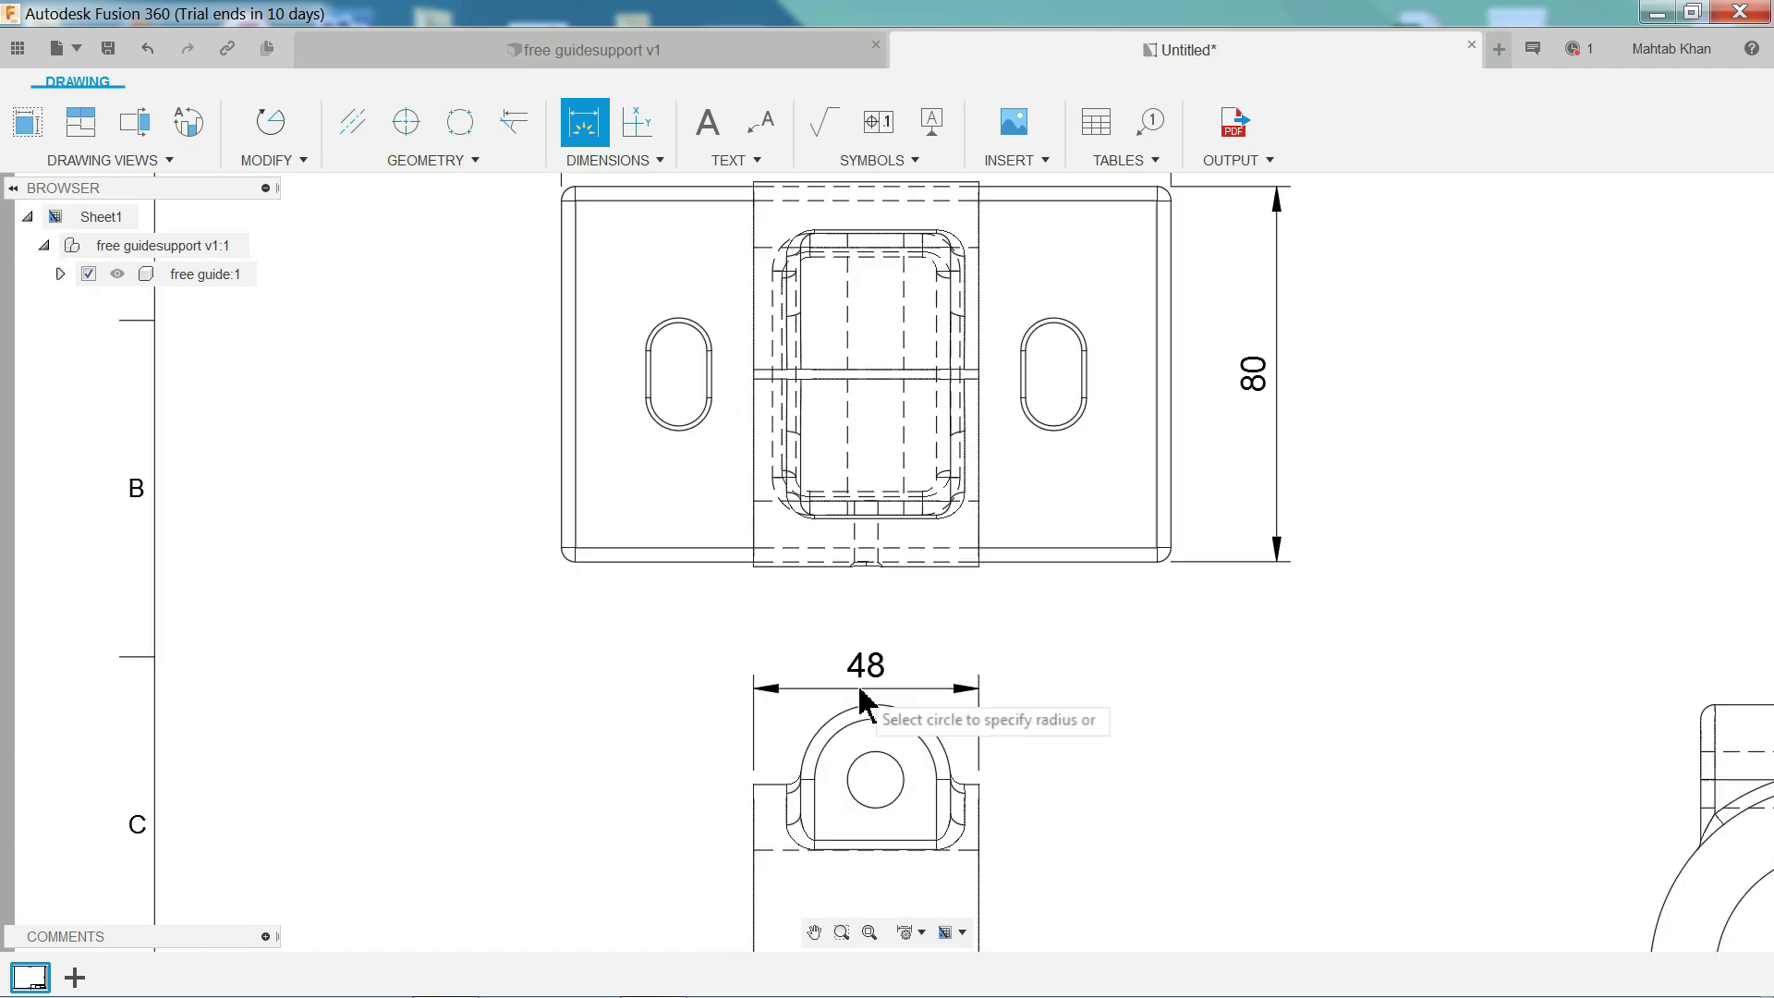
click(1023, 811)
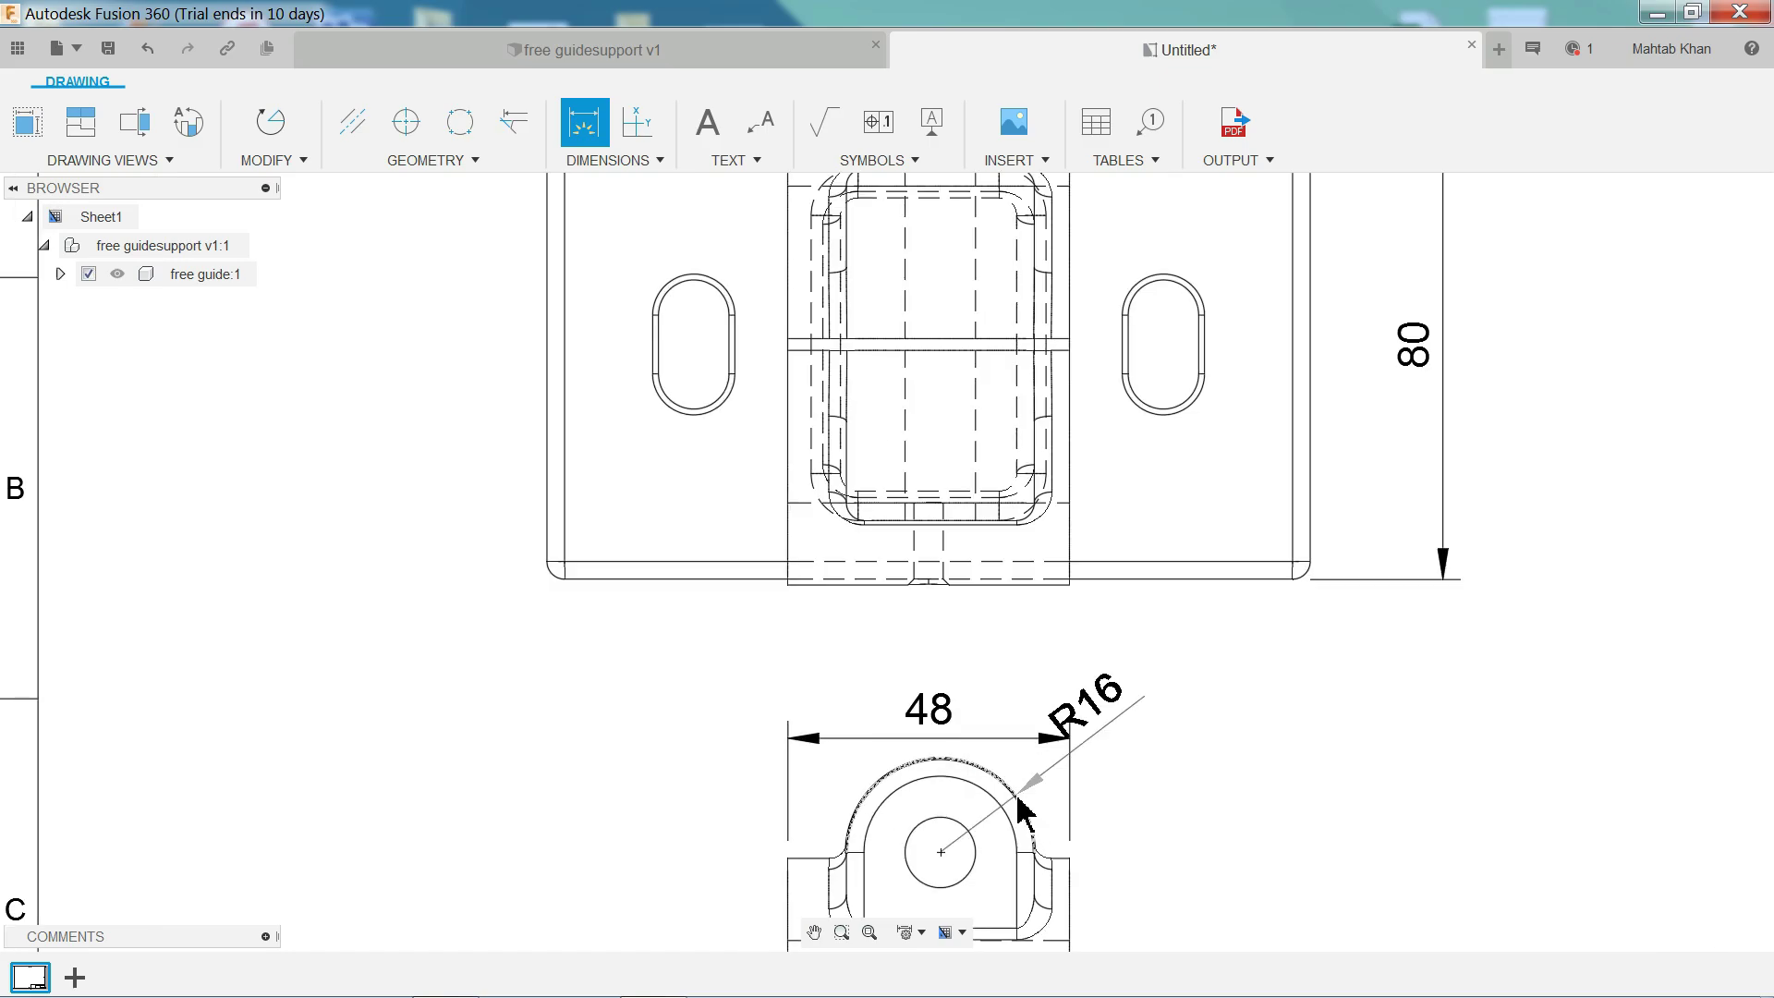
click(1200, 735)
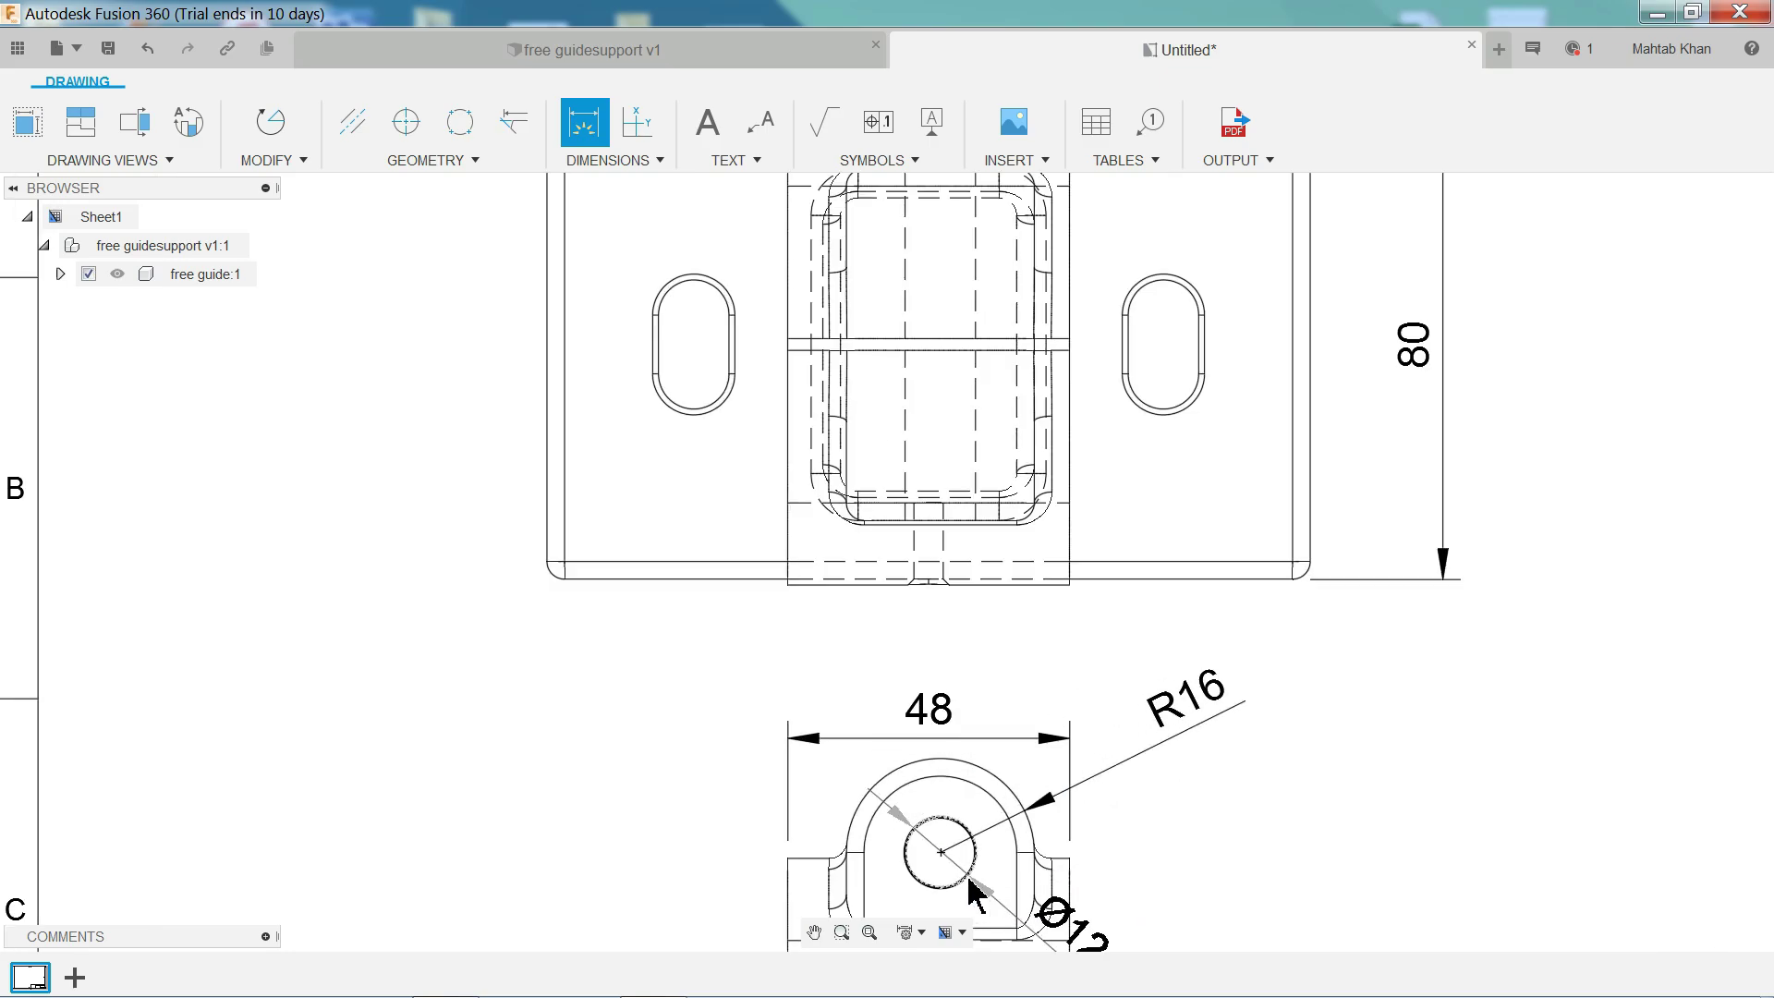
click(964, 827)
click(653, 781)
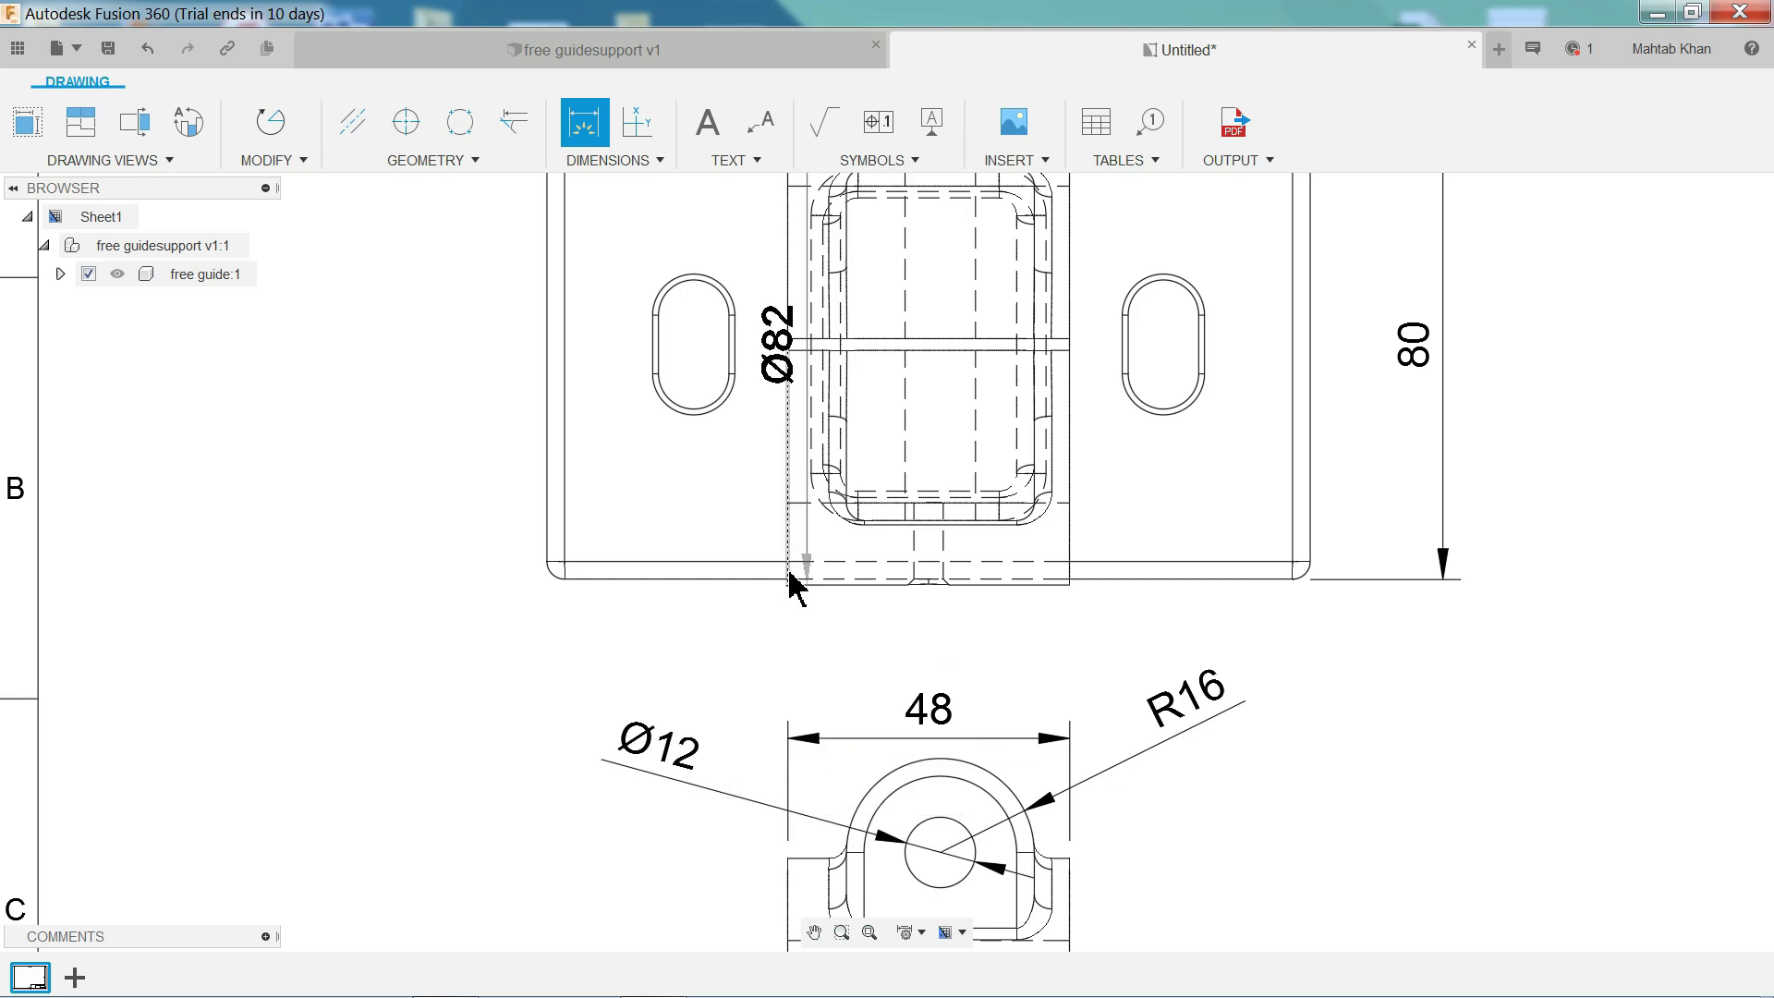
Dimension the top view slot as R6, located 35 and 25 from the corner.
click(718, 404)
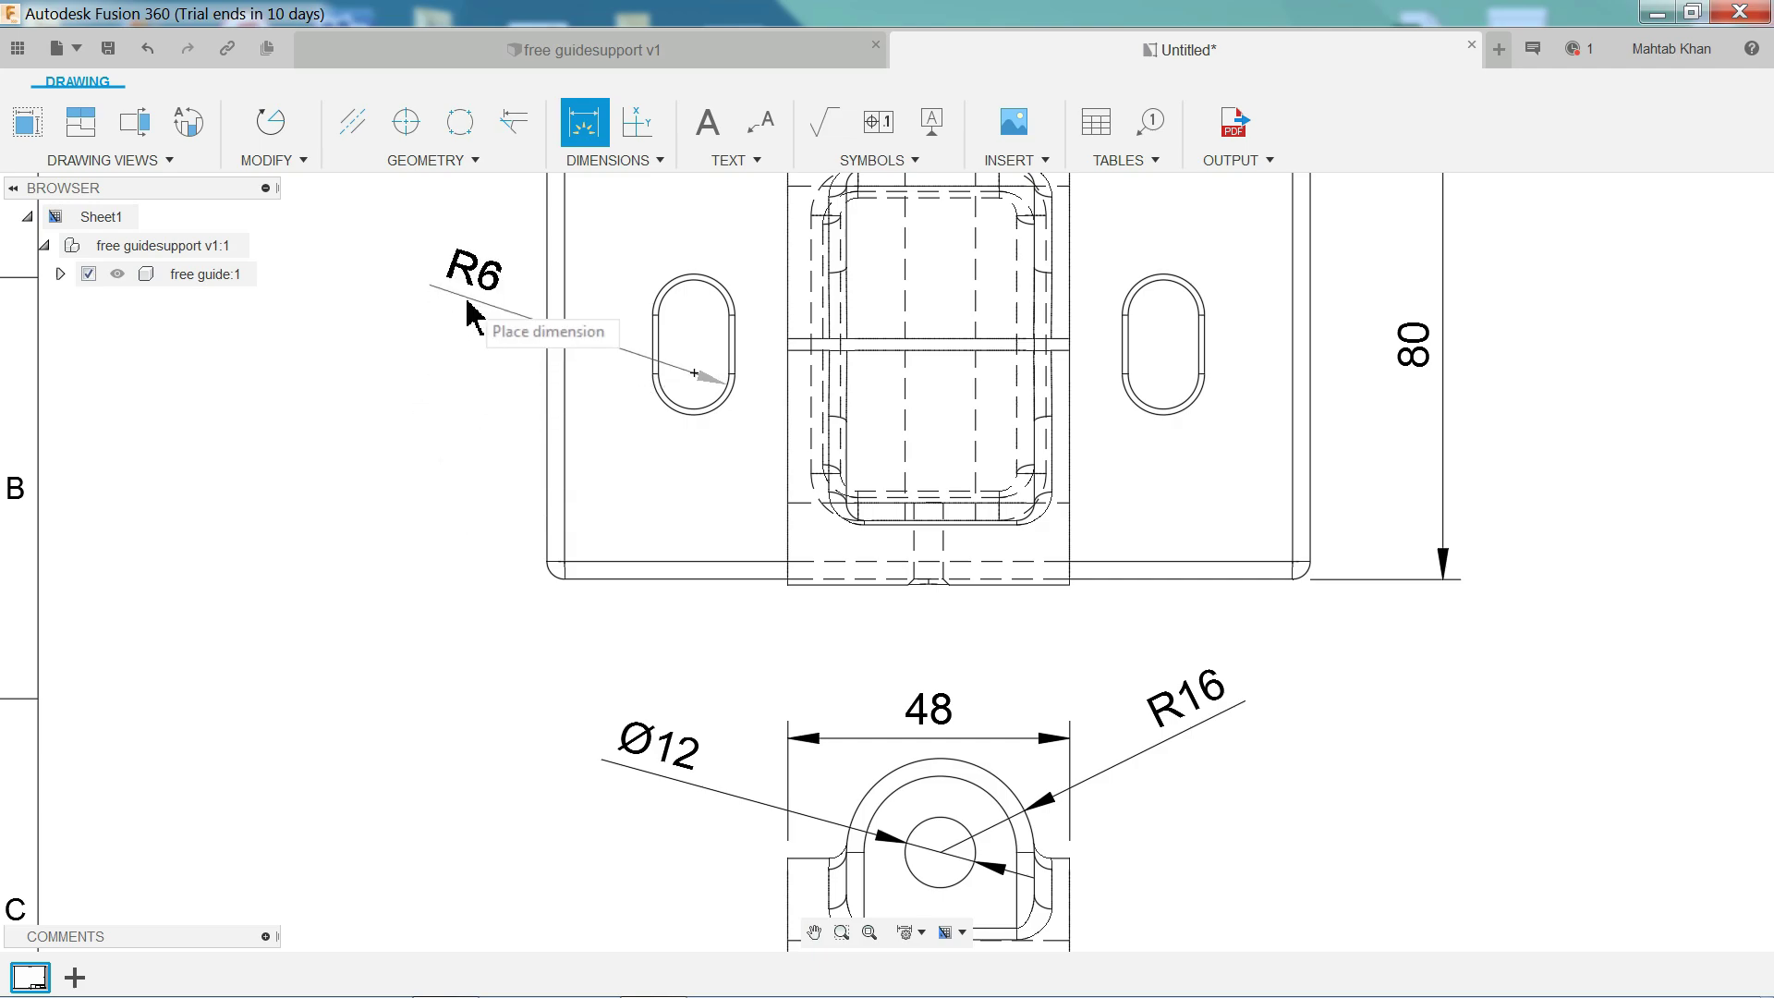
click(469, 315)
click(694, 373)
click(704, 584)
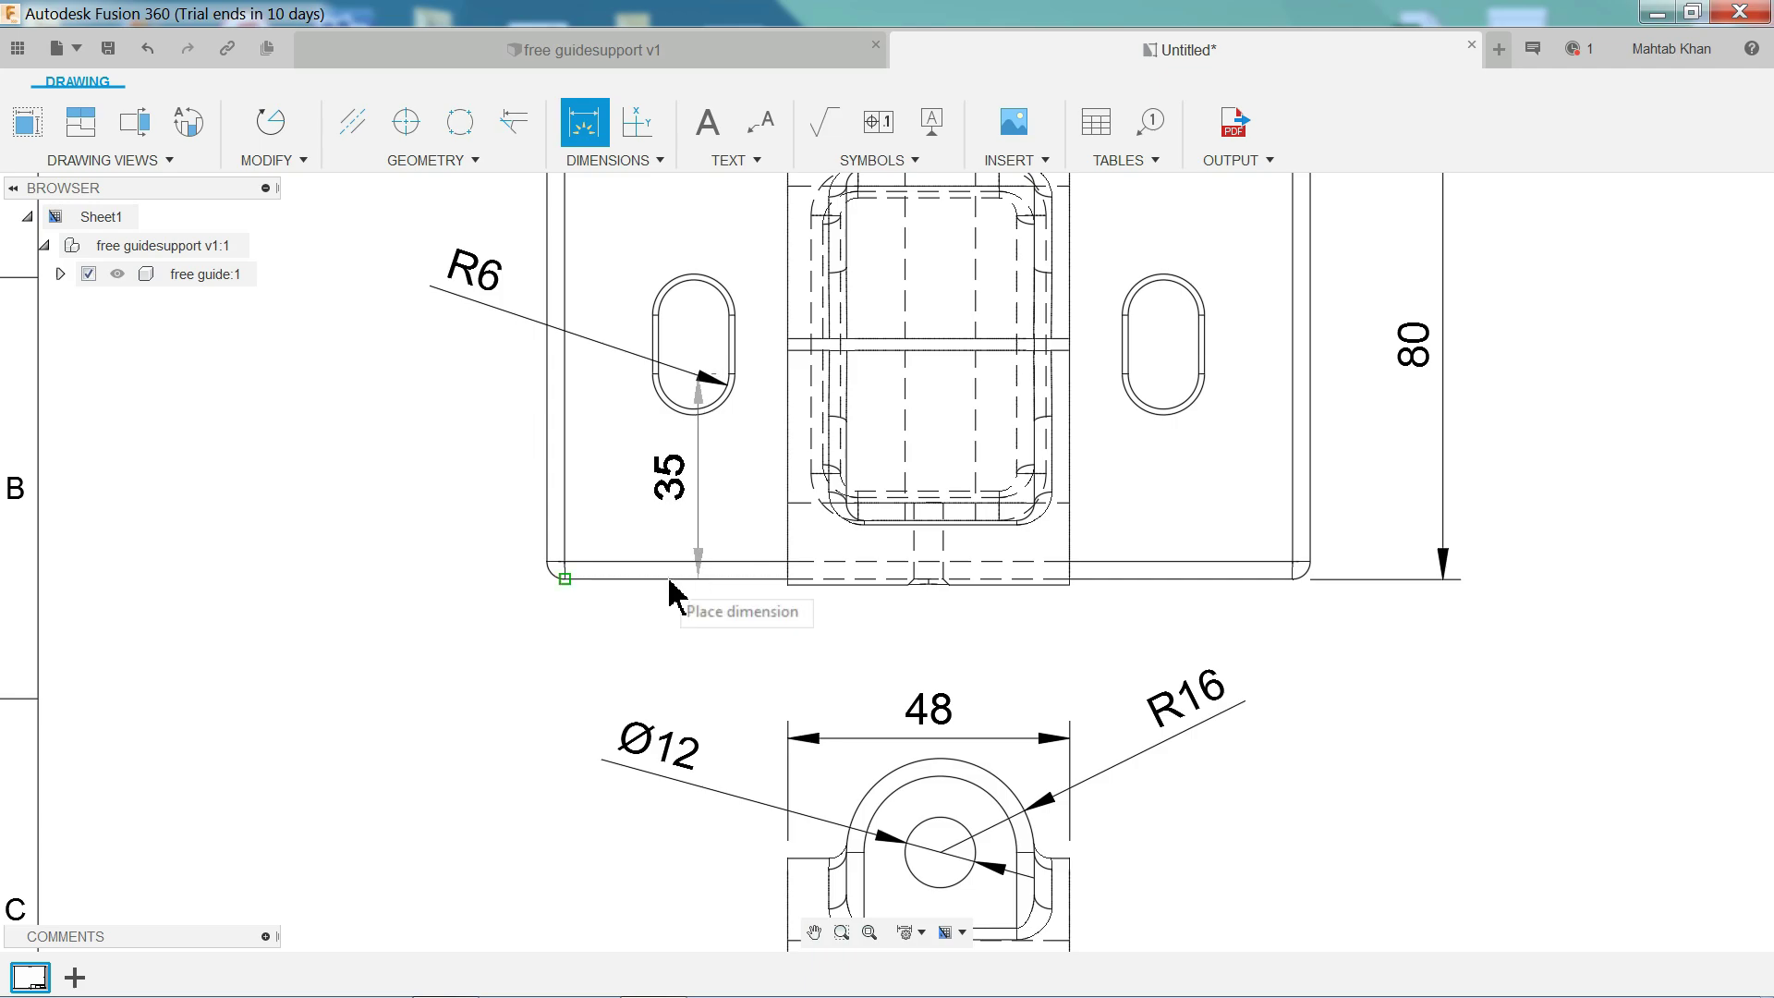
click(436, 510)
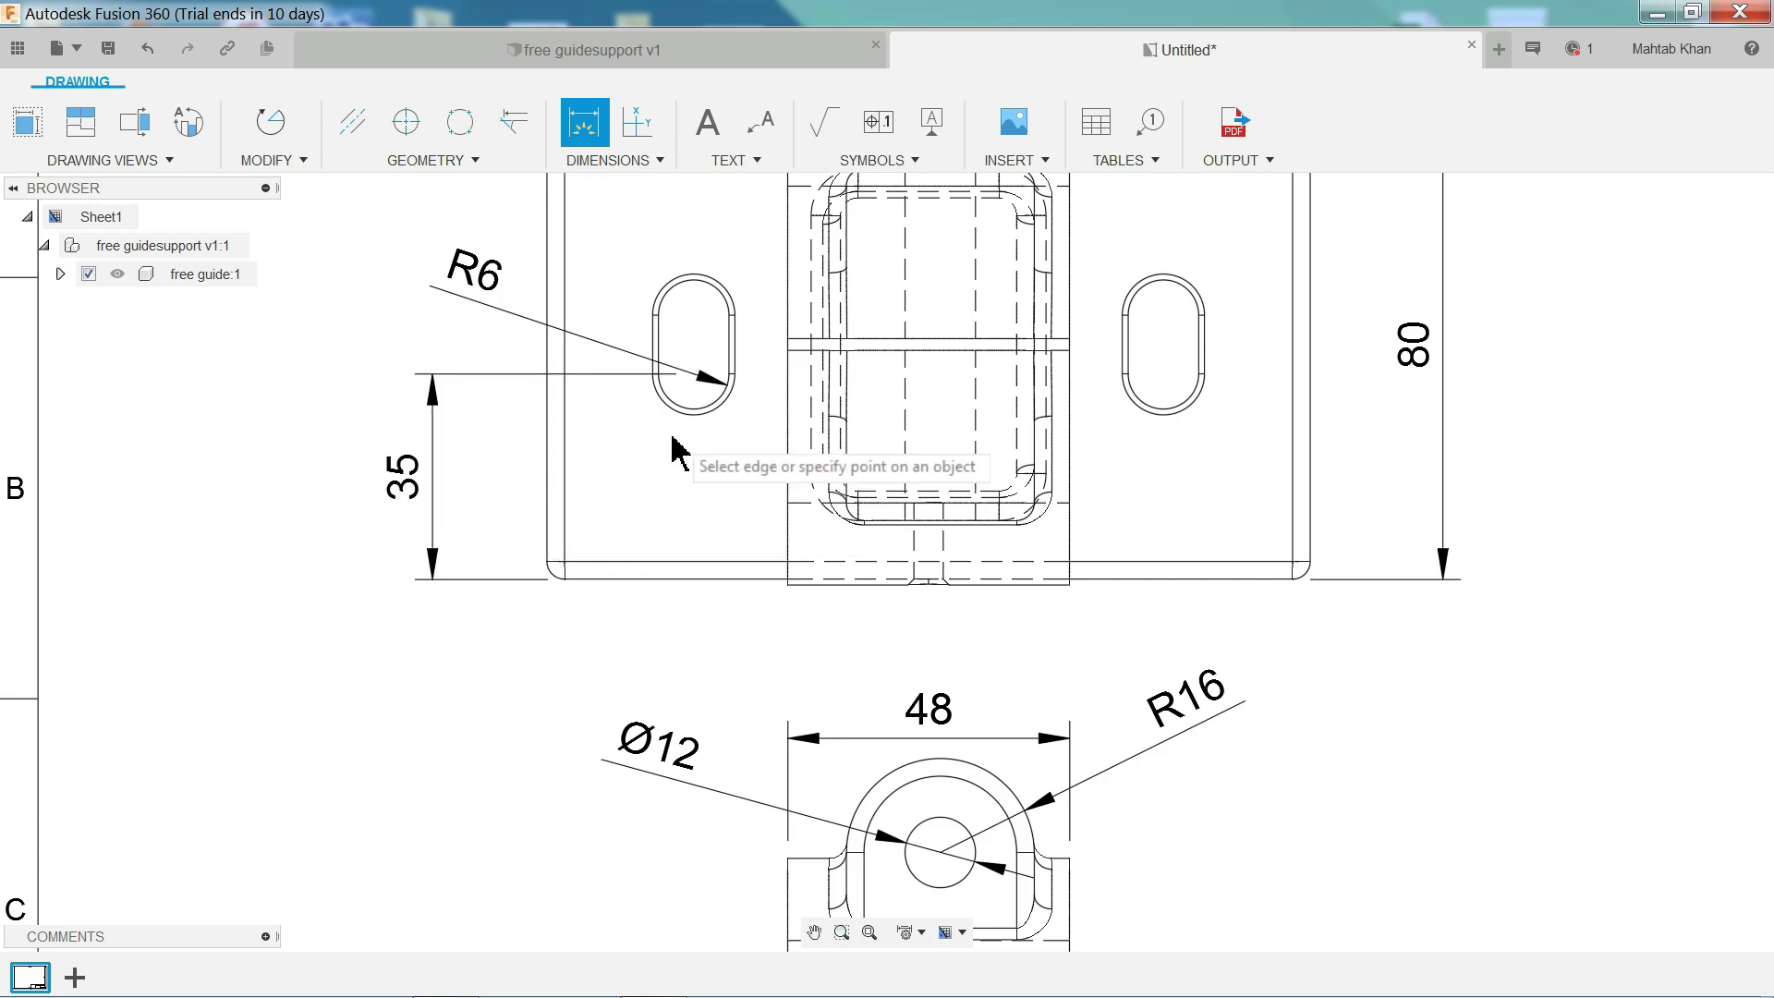
click(694, 379)
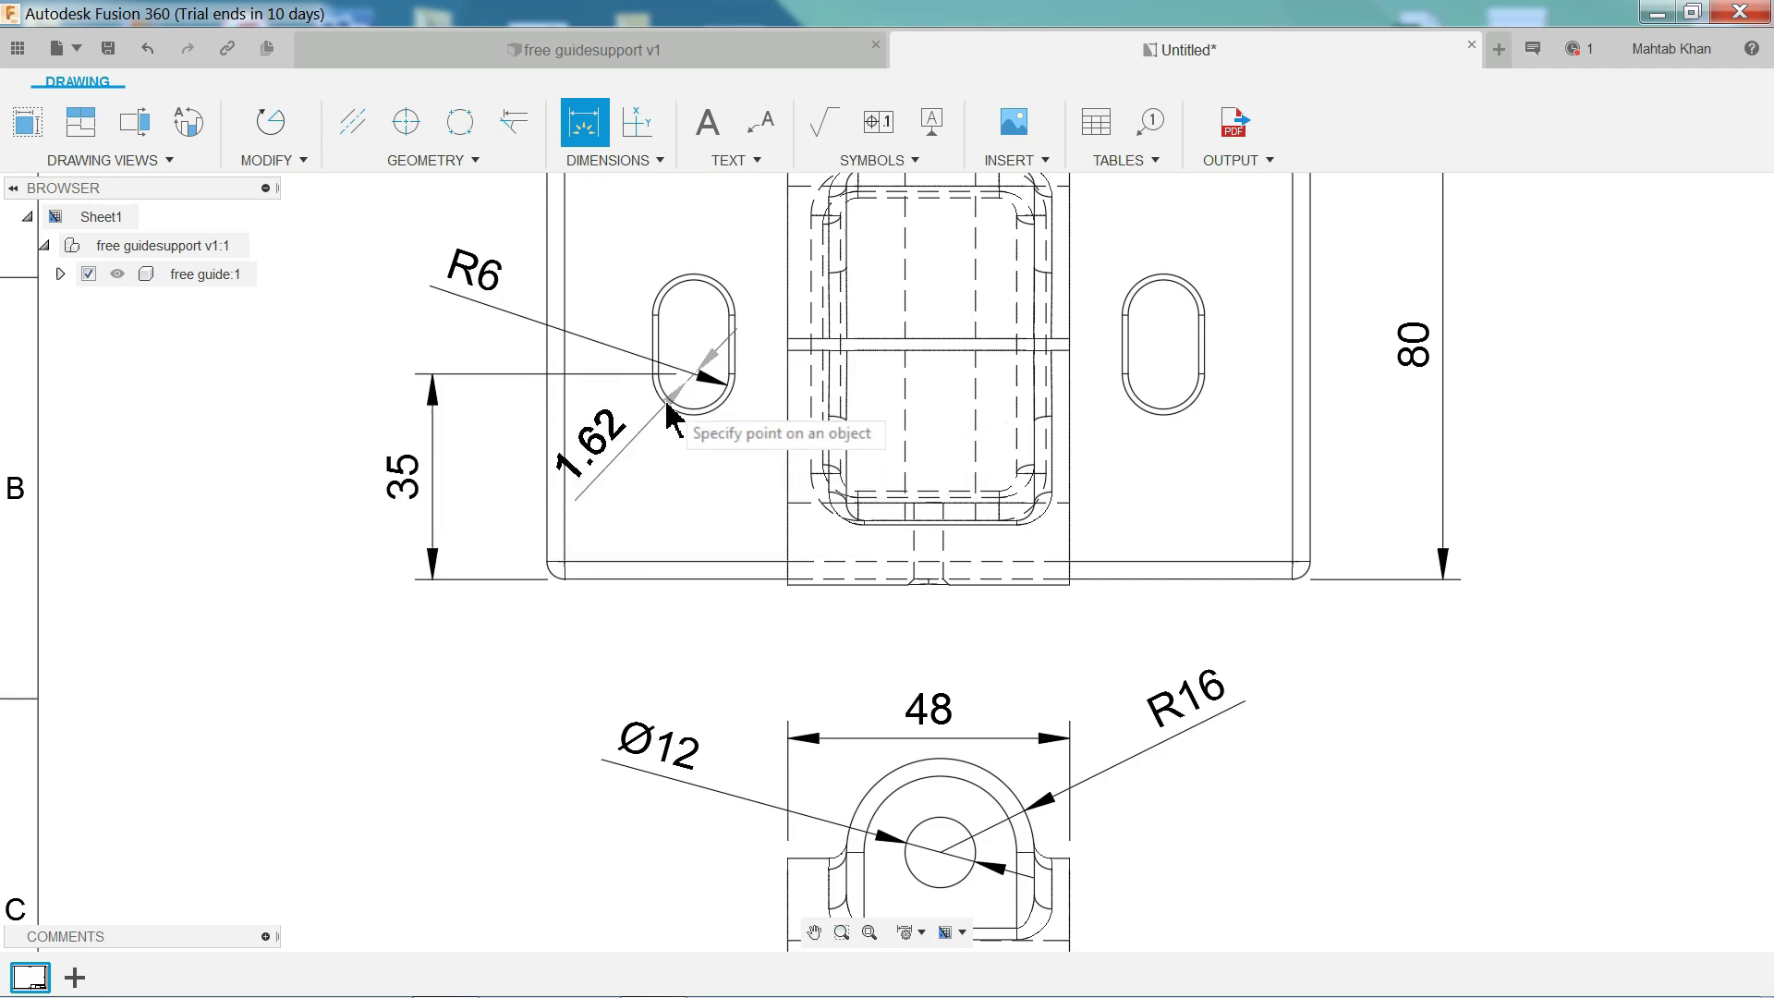
click(546, 453)
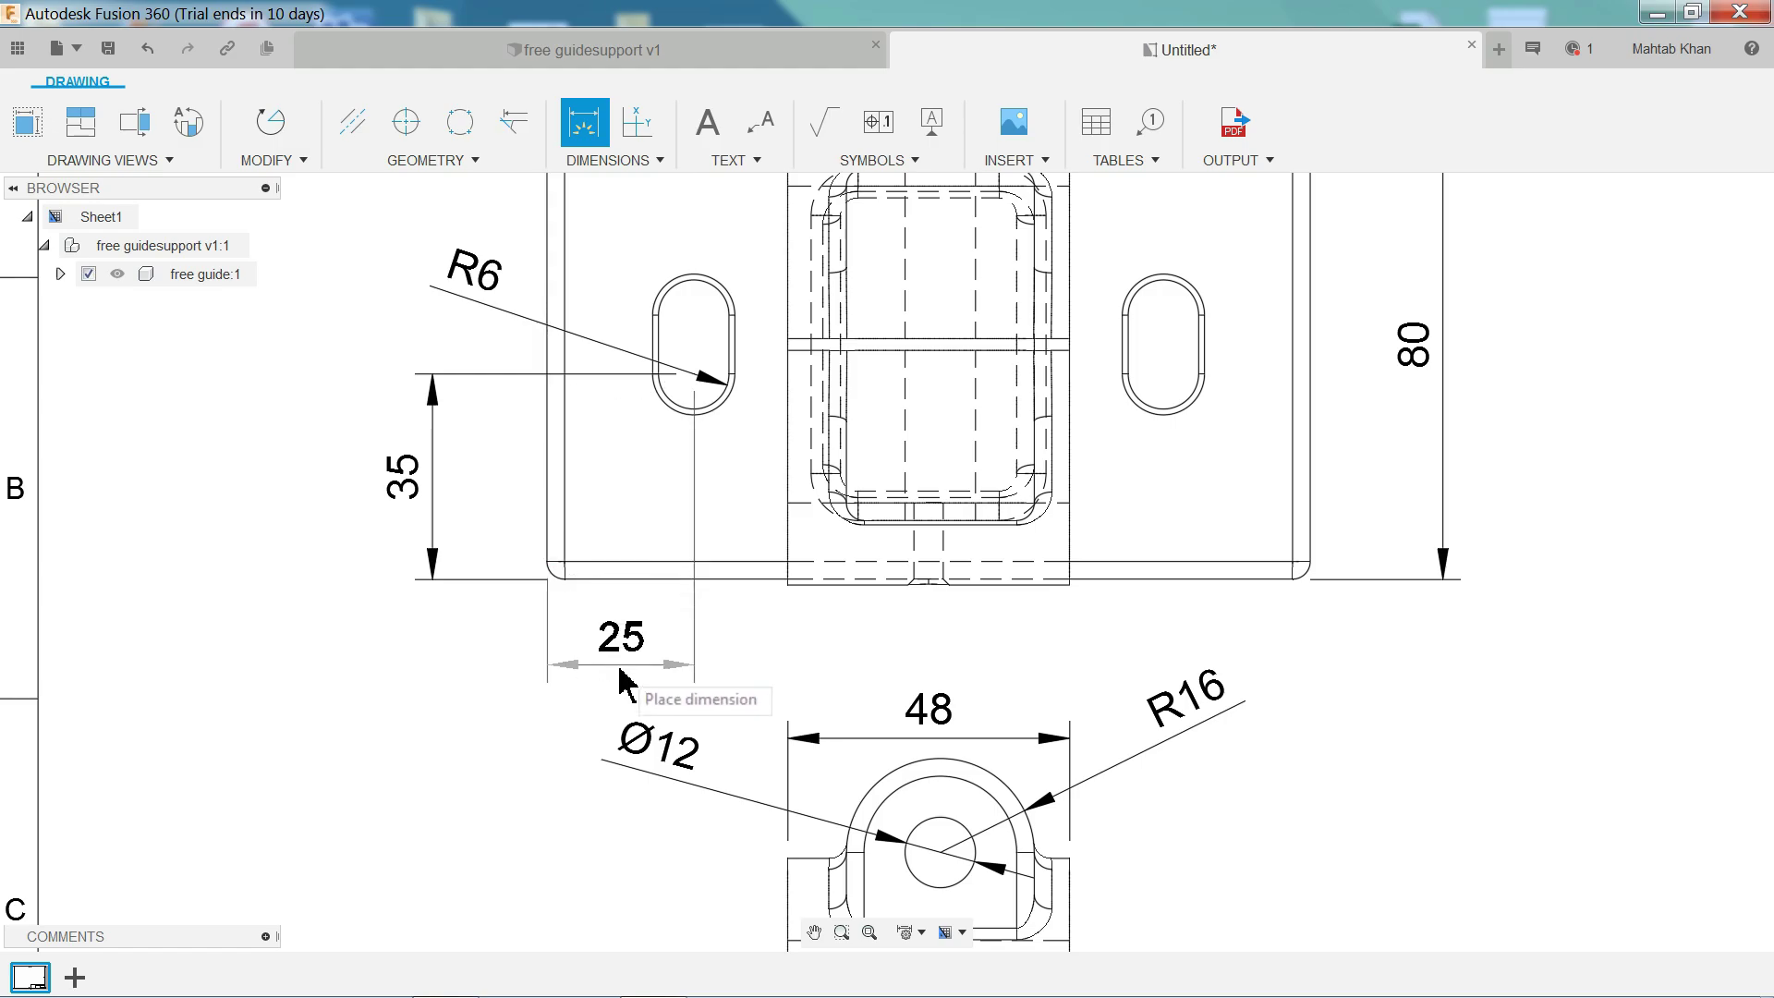
click(665, 645)
scroll(864, 357, down, 3)
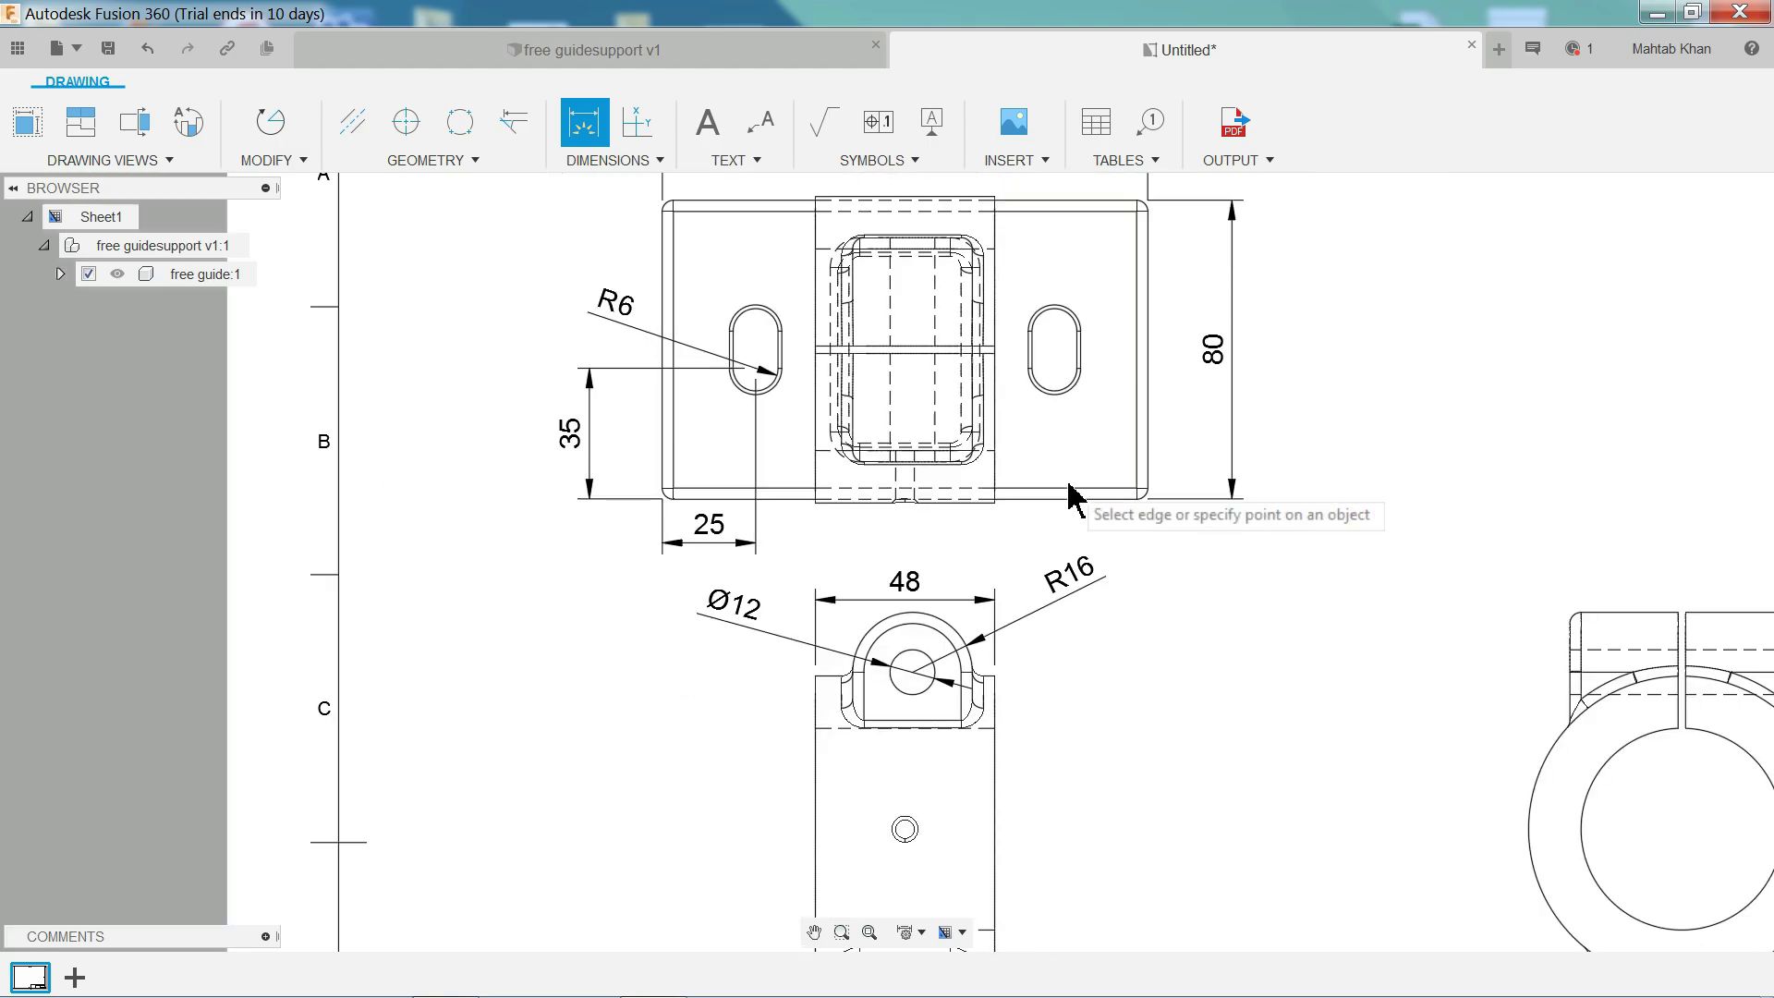
Fit the sheet and dimension the front view neck width as 30.
key(F6)
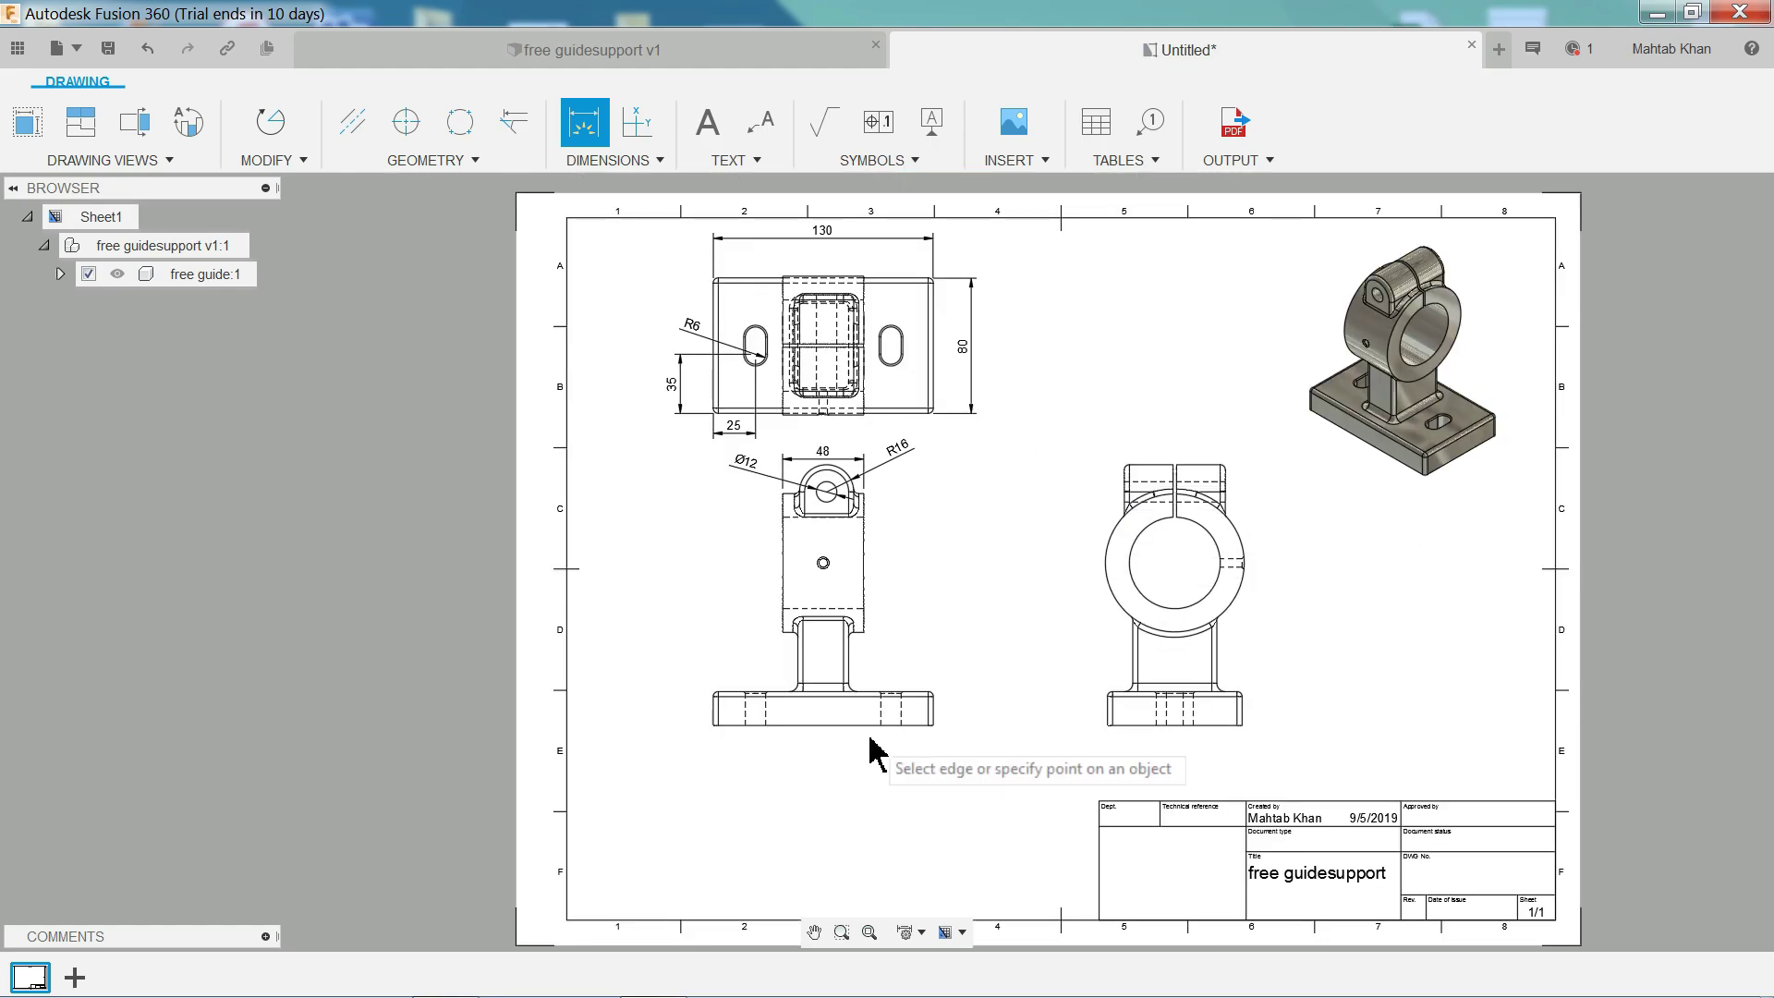
scroll(871, 743, up, 2)
scroll(902, 751, up, 2)
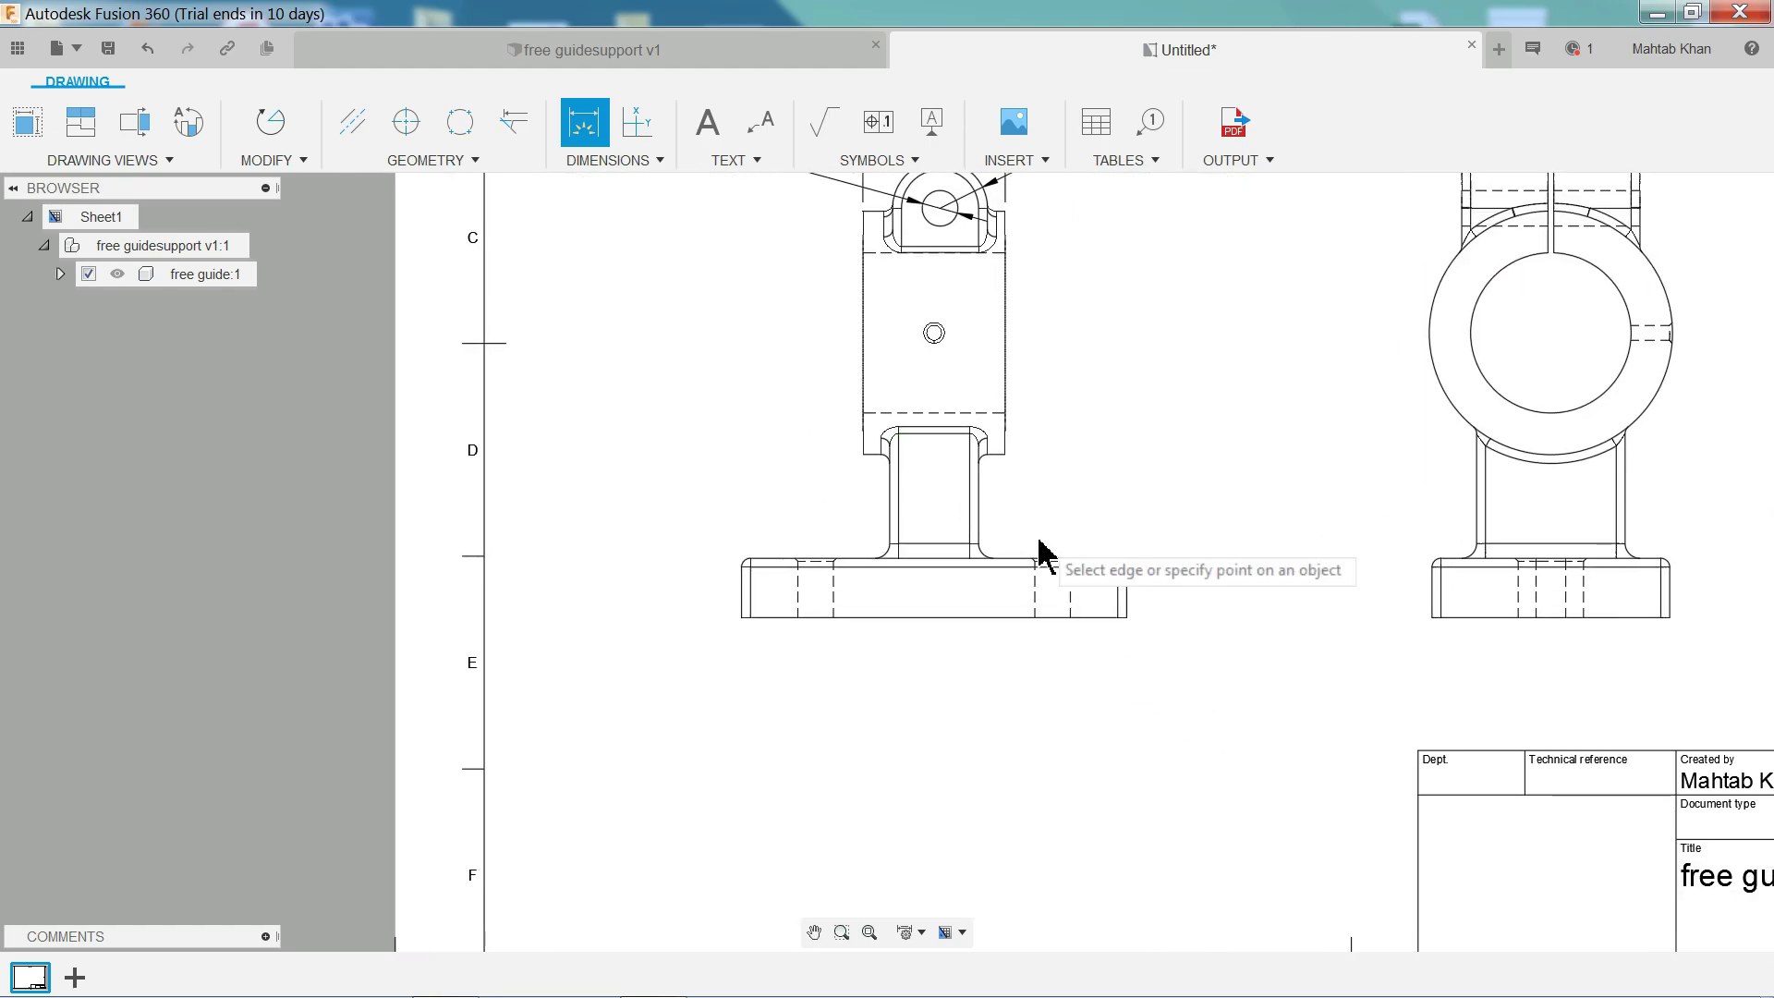
scroll(1041, 554, up, 2)
click(1068, 599)
click(951, 565)
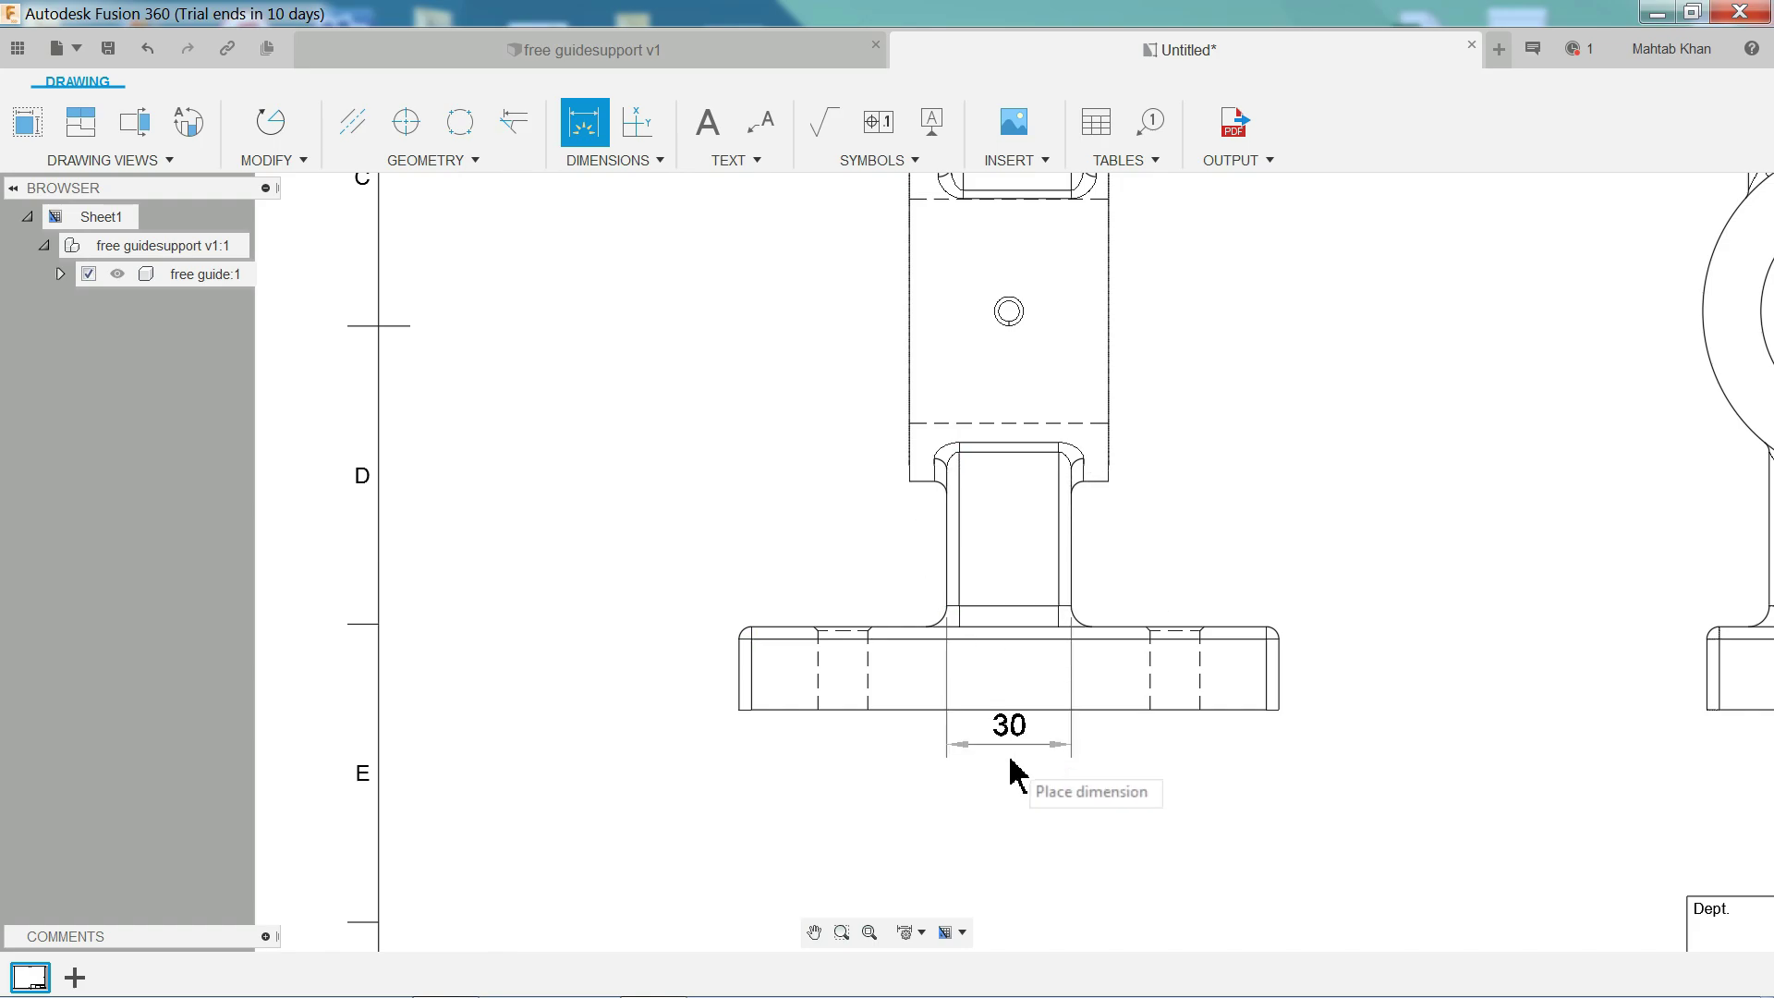
click(1017, 778)
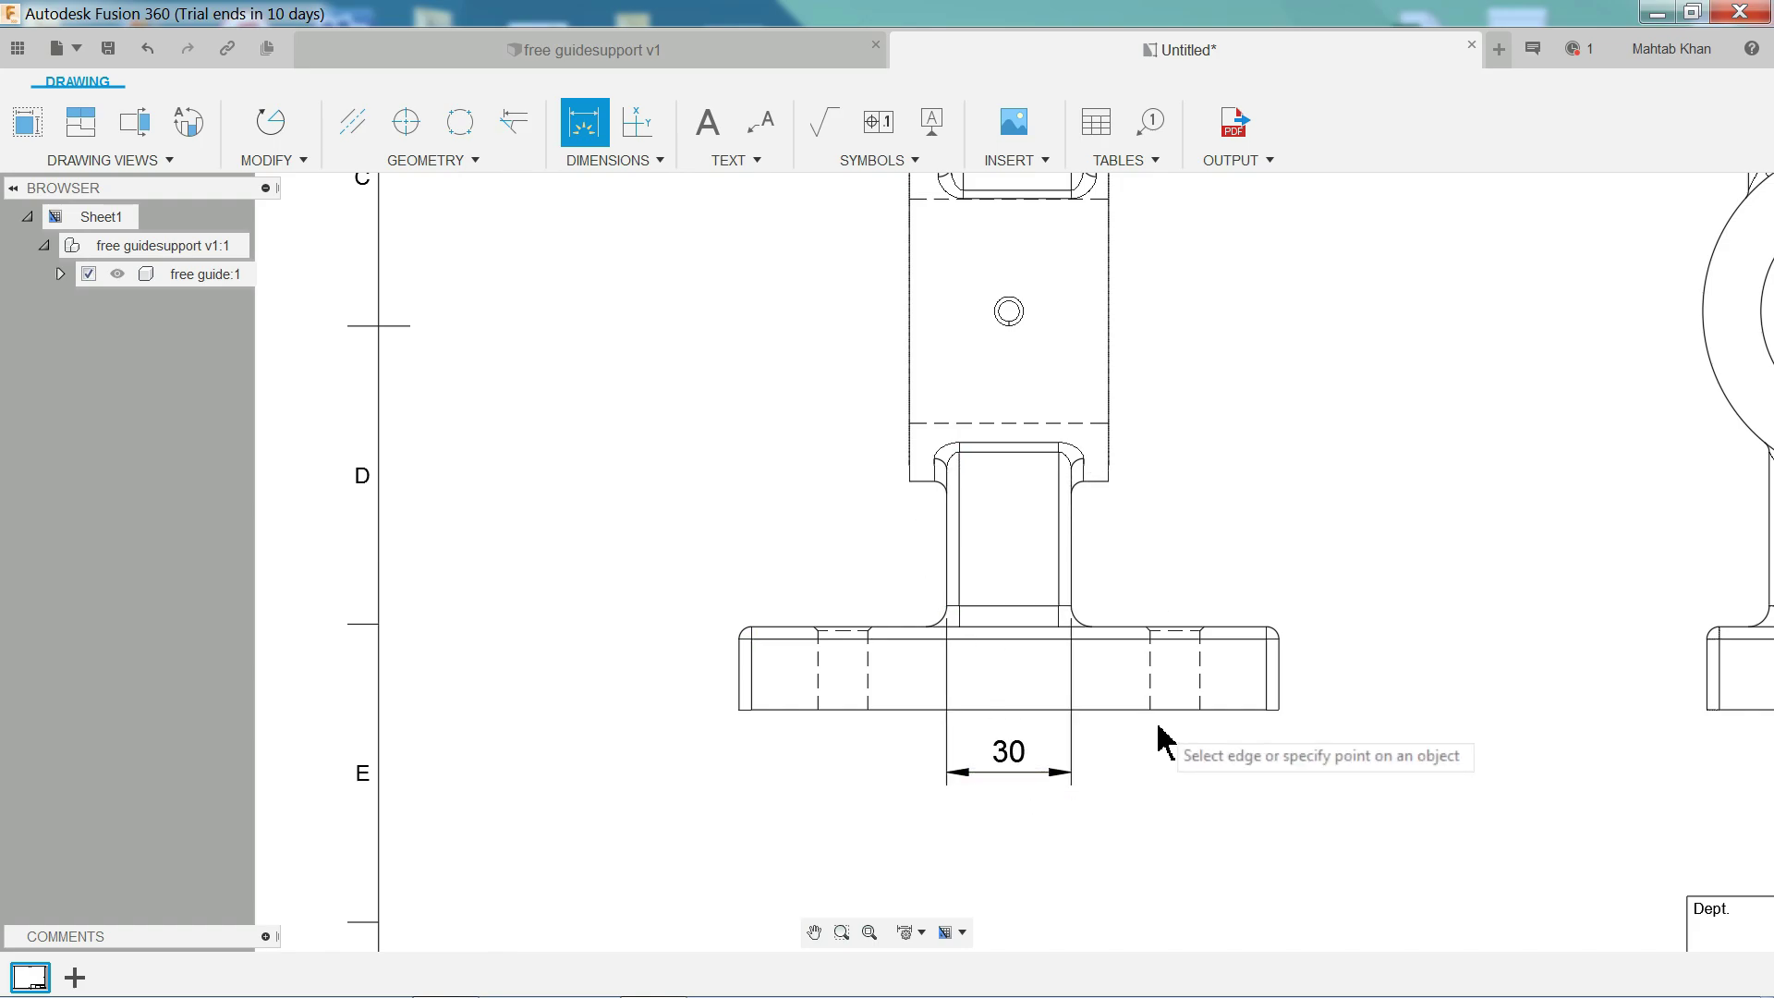
Add the 20 base plate height and the R3 base corner fillet radius.
click(1232, 631)
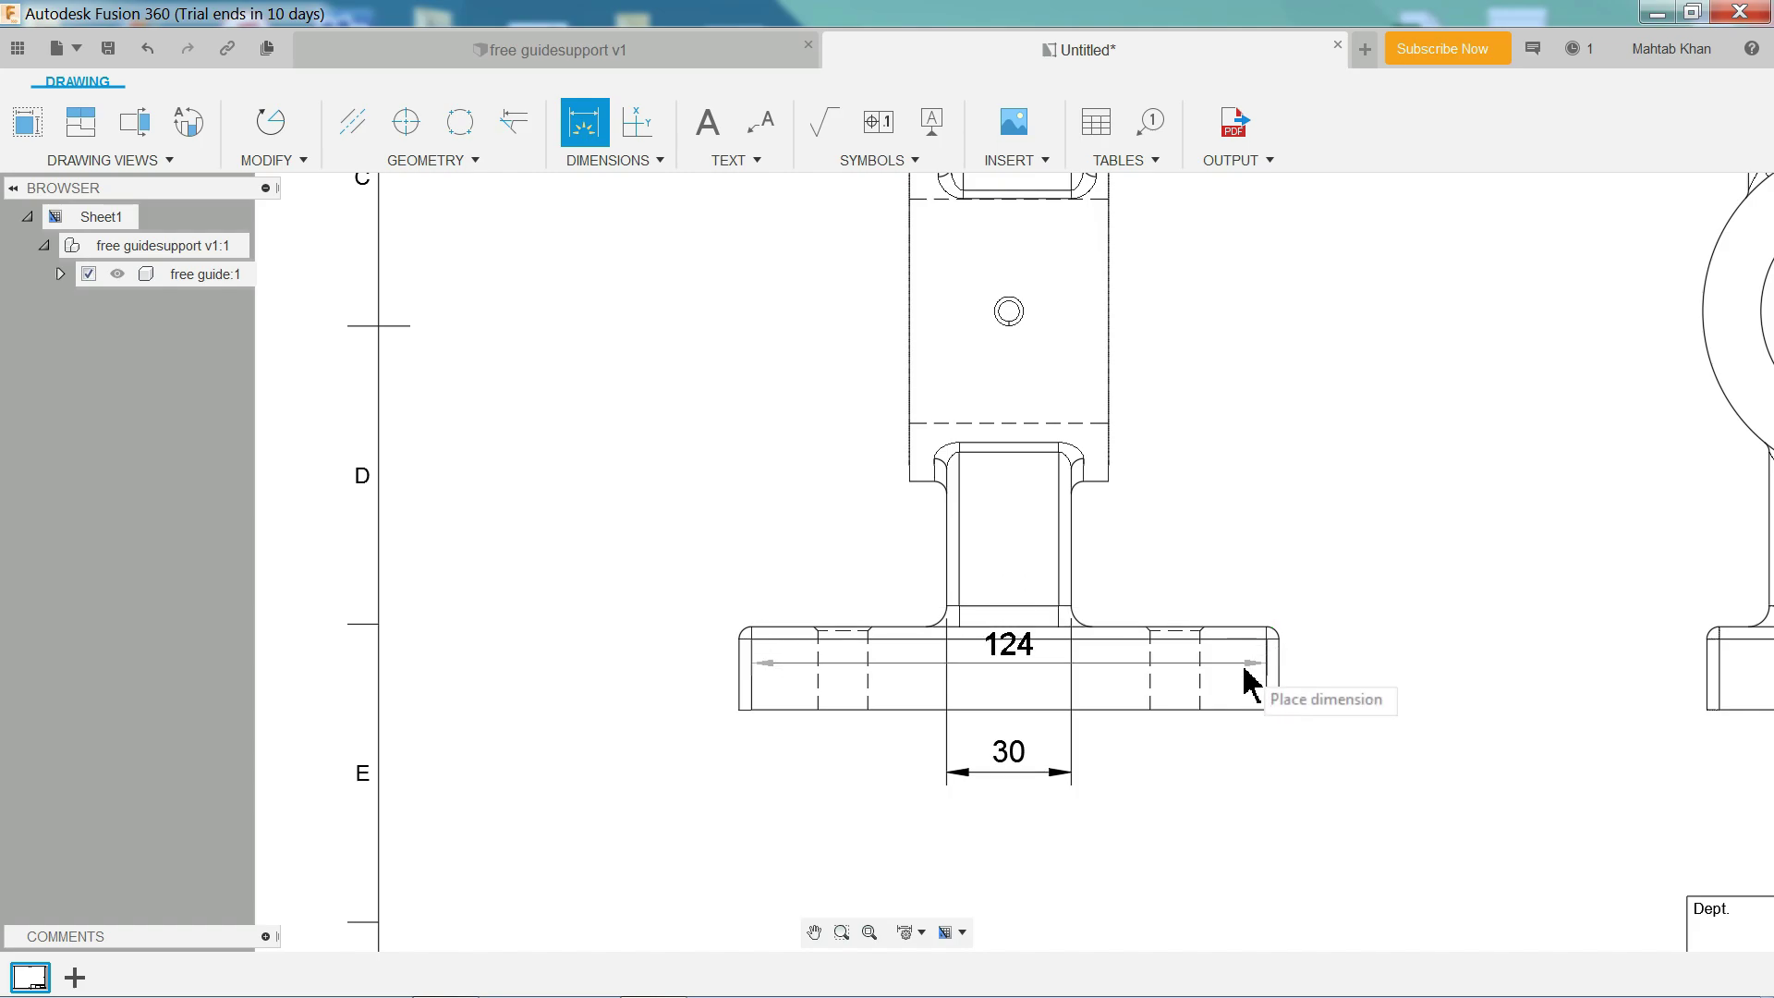
click(1237, 709)
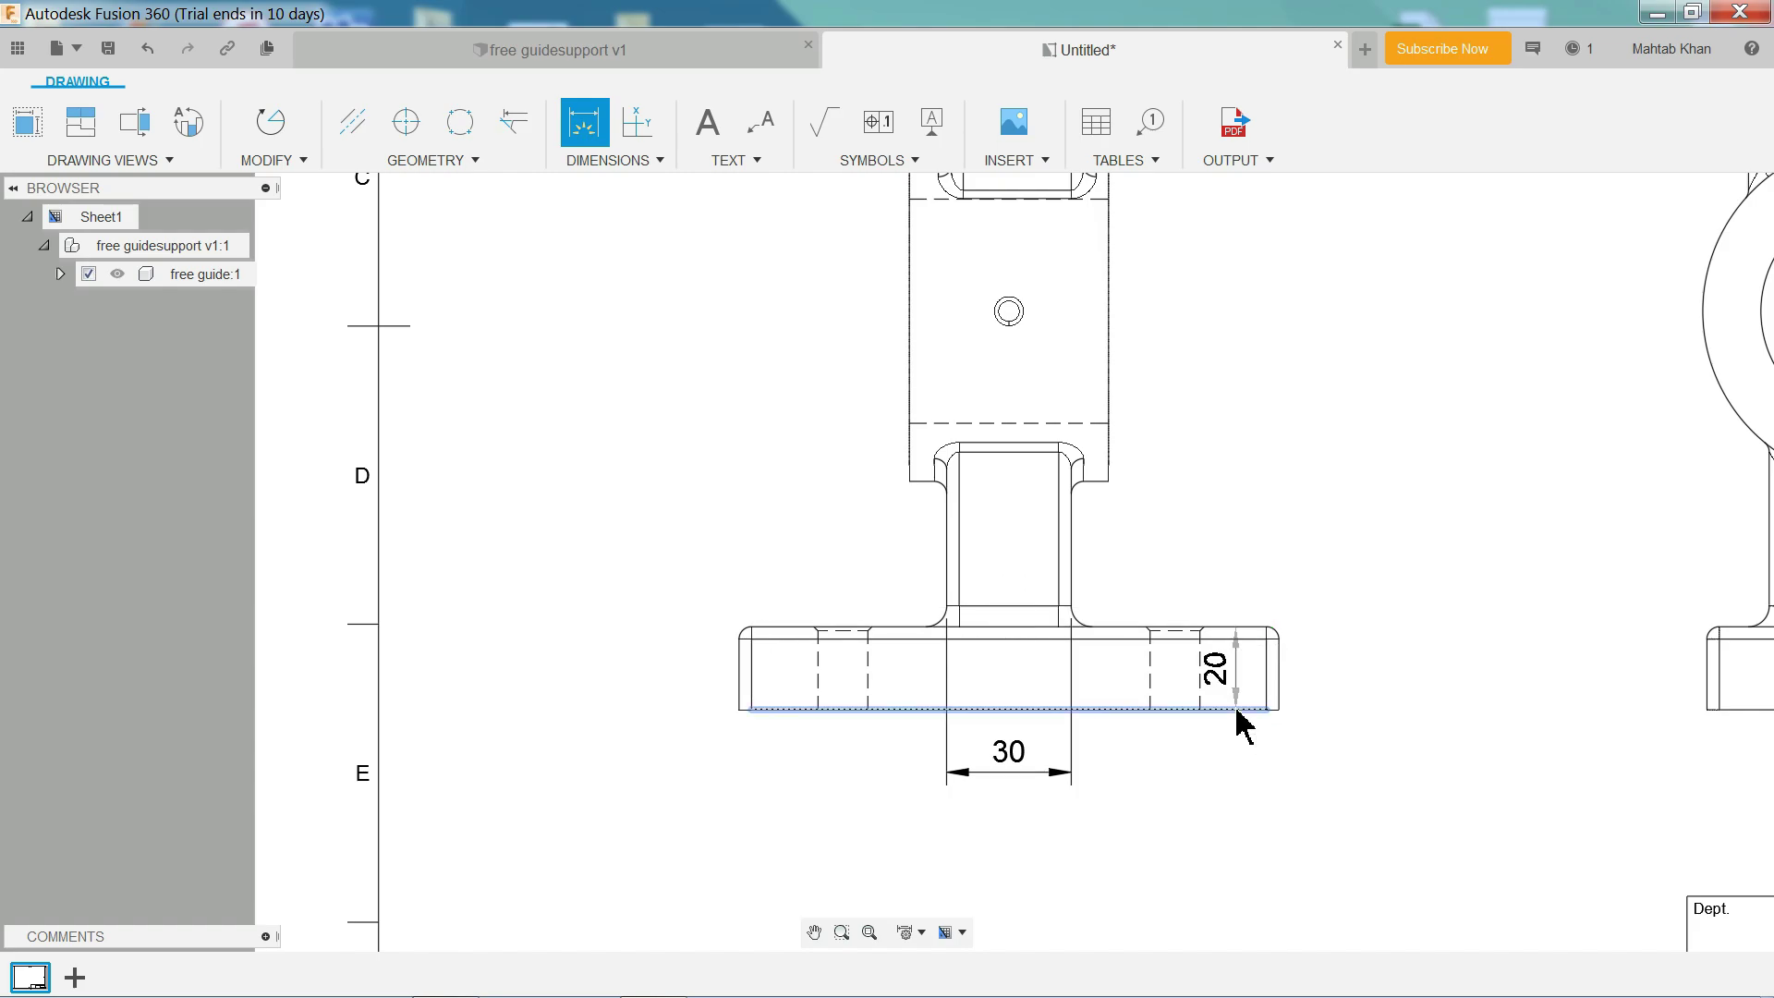
click(698, 688)
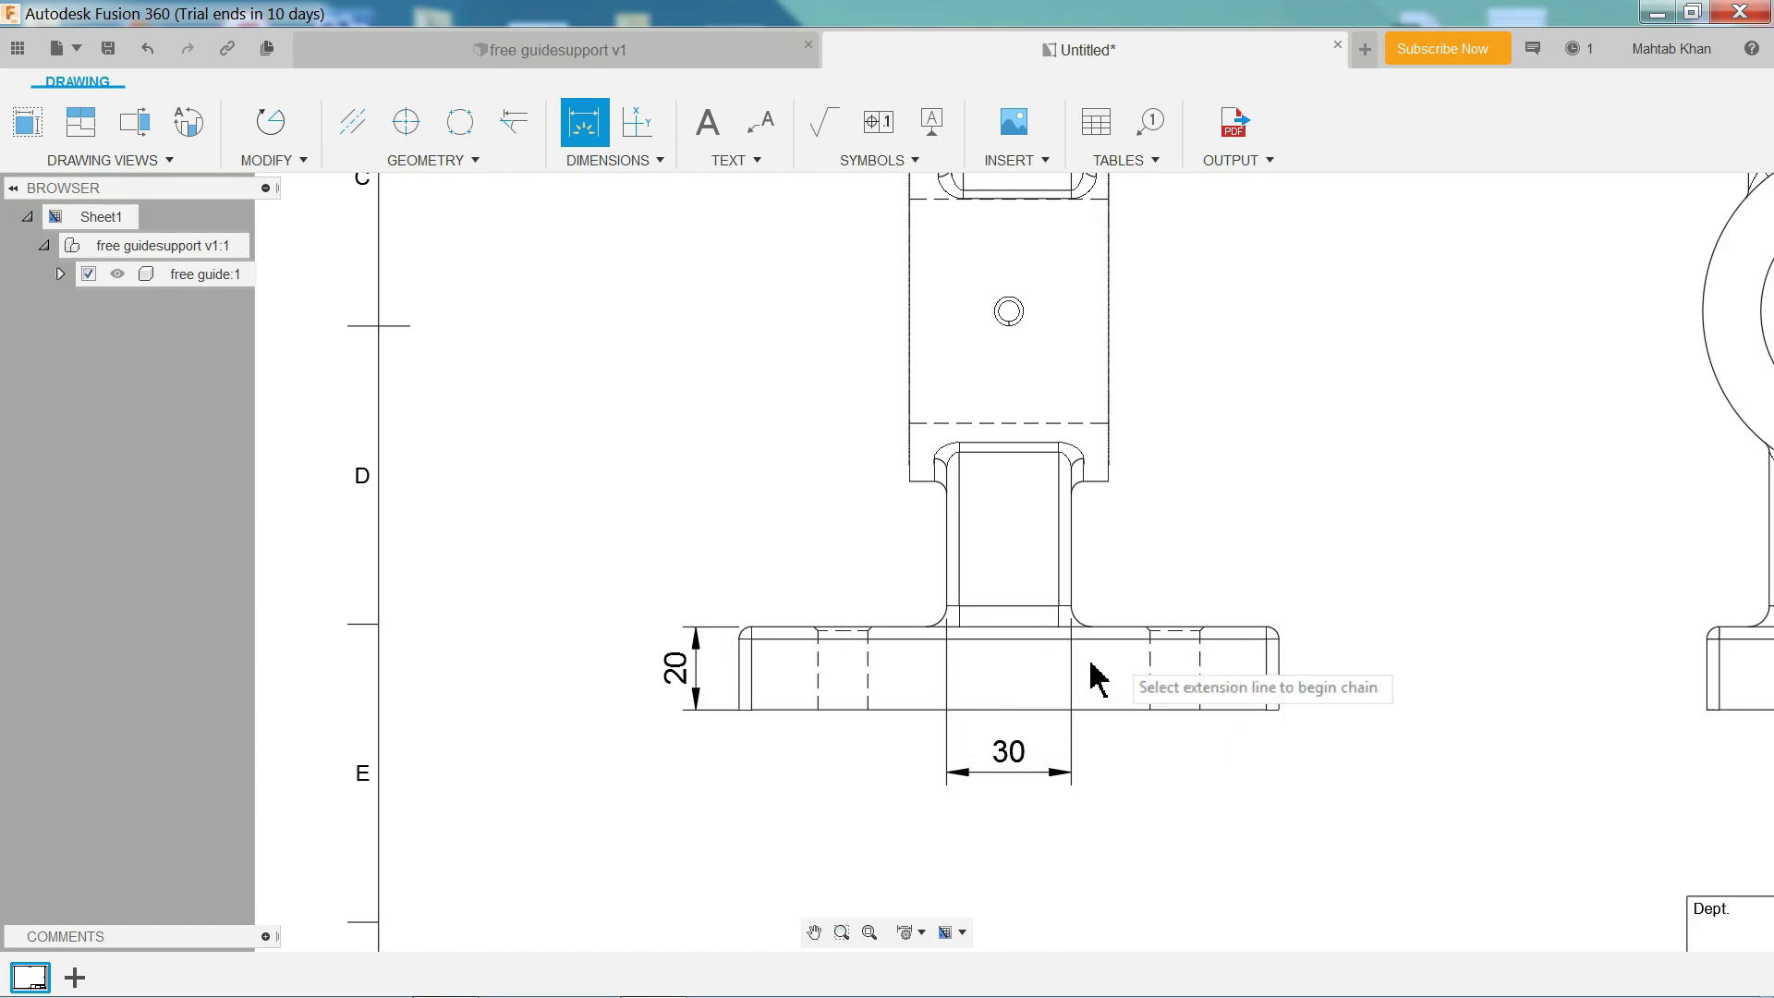
scroll(1279, 634, up, 2)
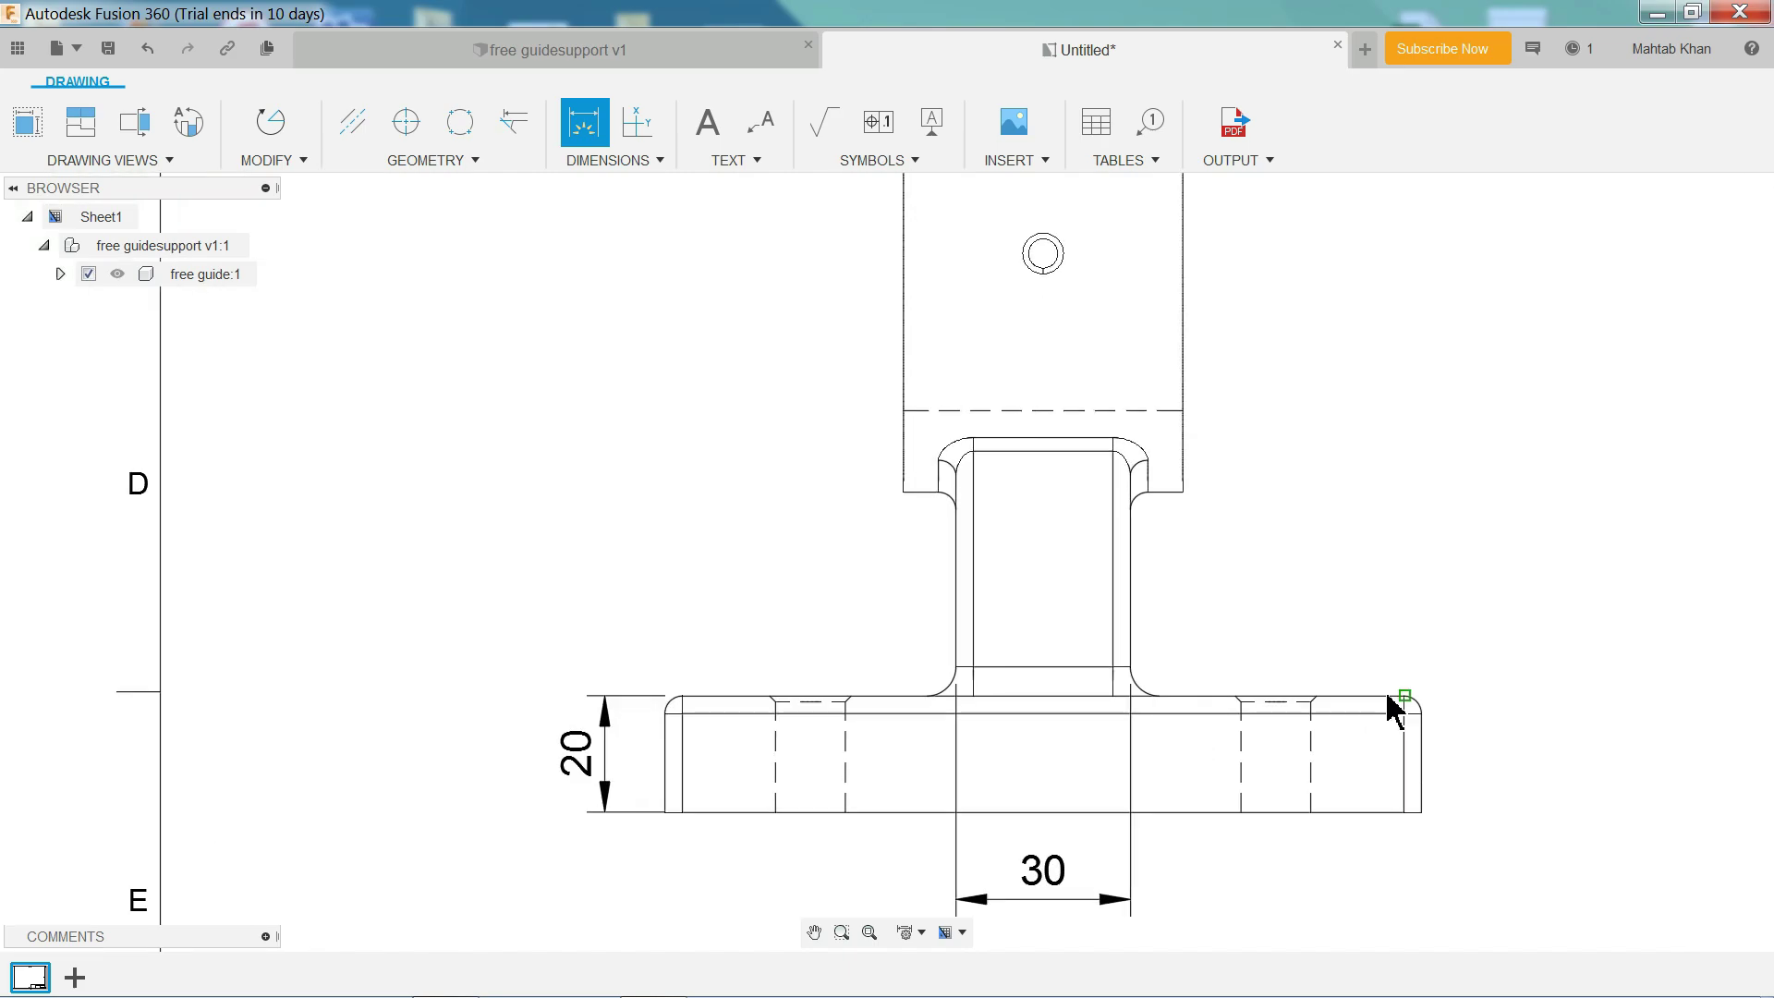
click(1413, 702)
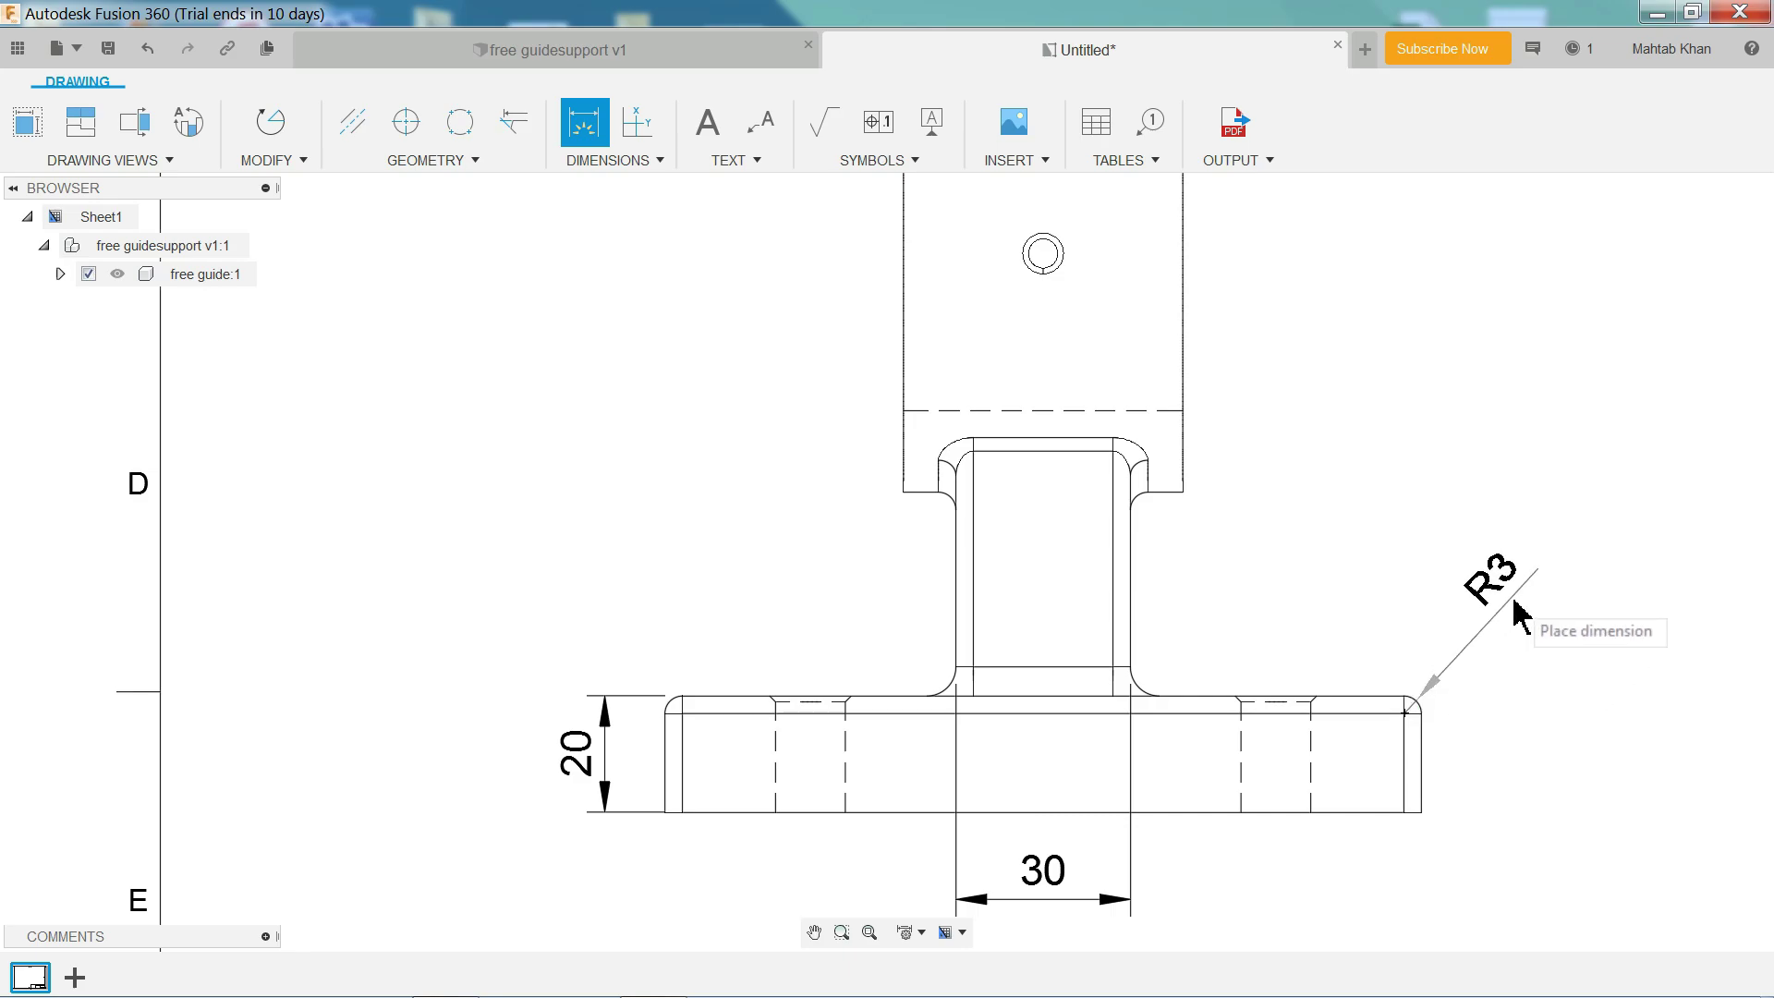
click(1418, 605)
key(Escape)
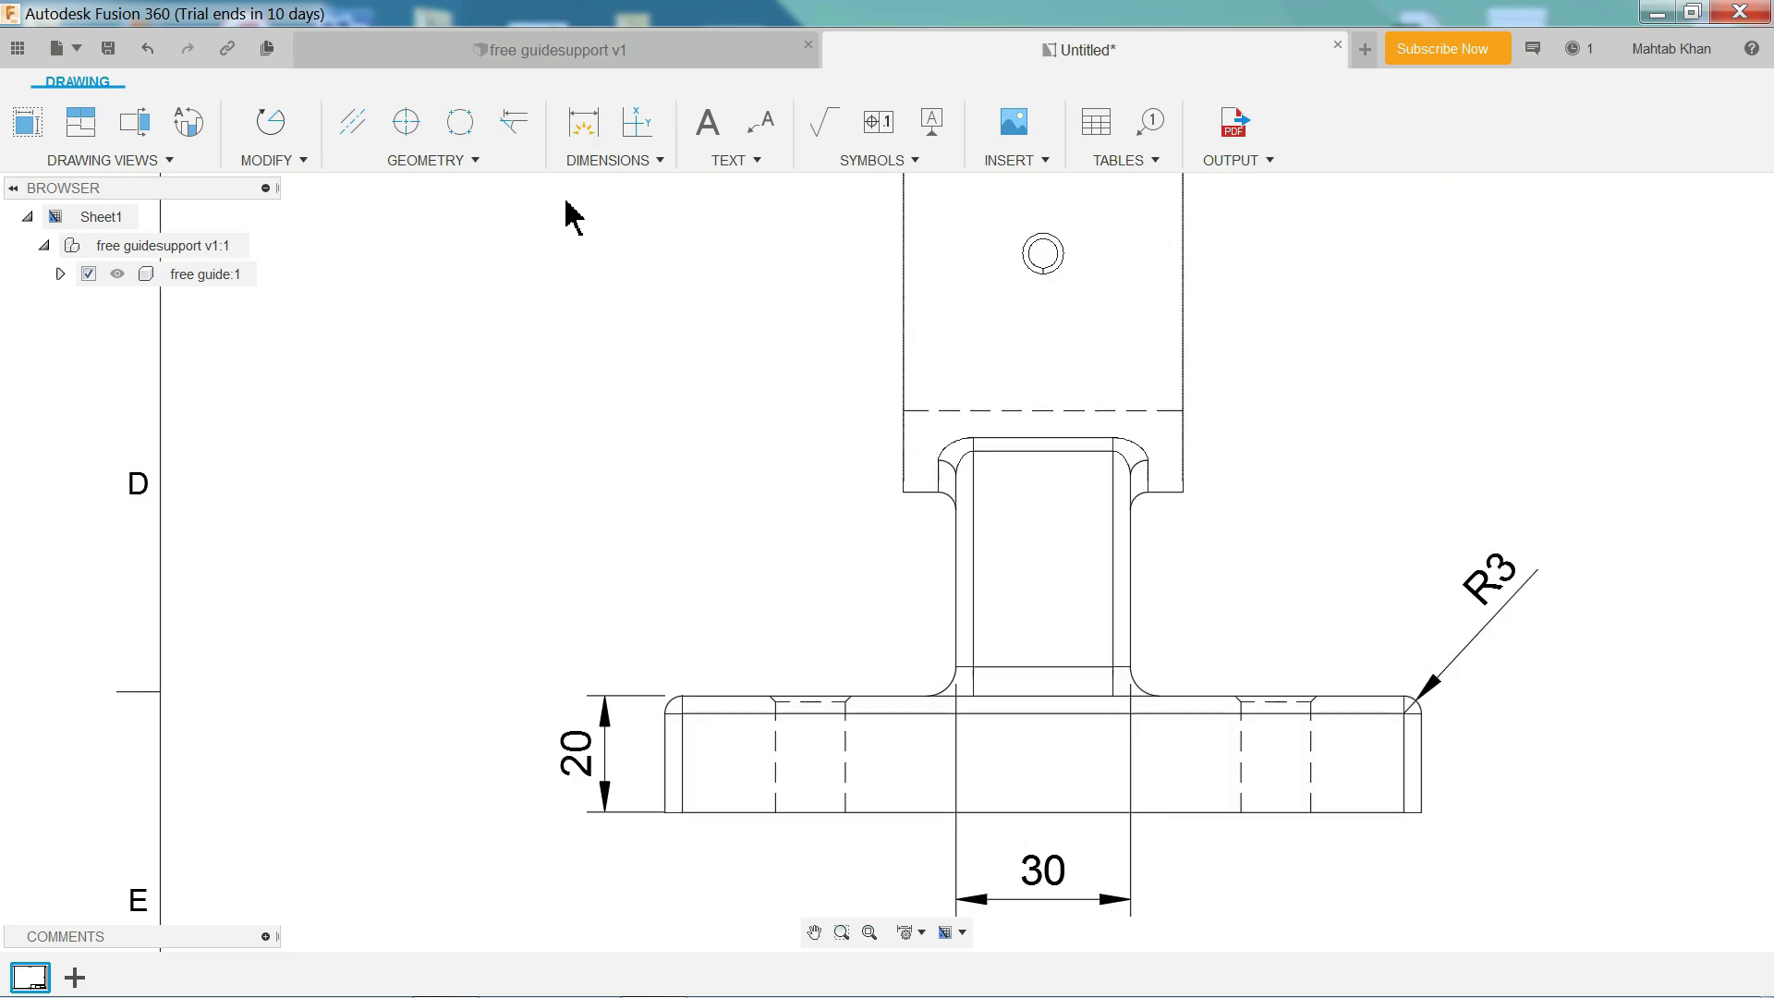
Add a Ø5 diameter dimension to the small hole, placed upper left.
click(606, 161)
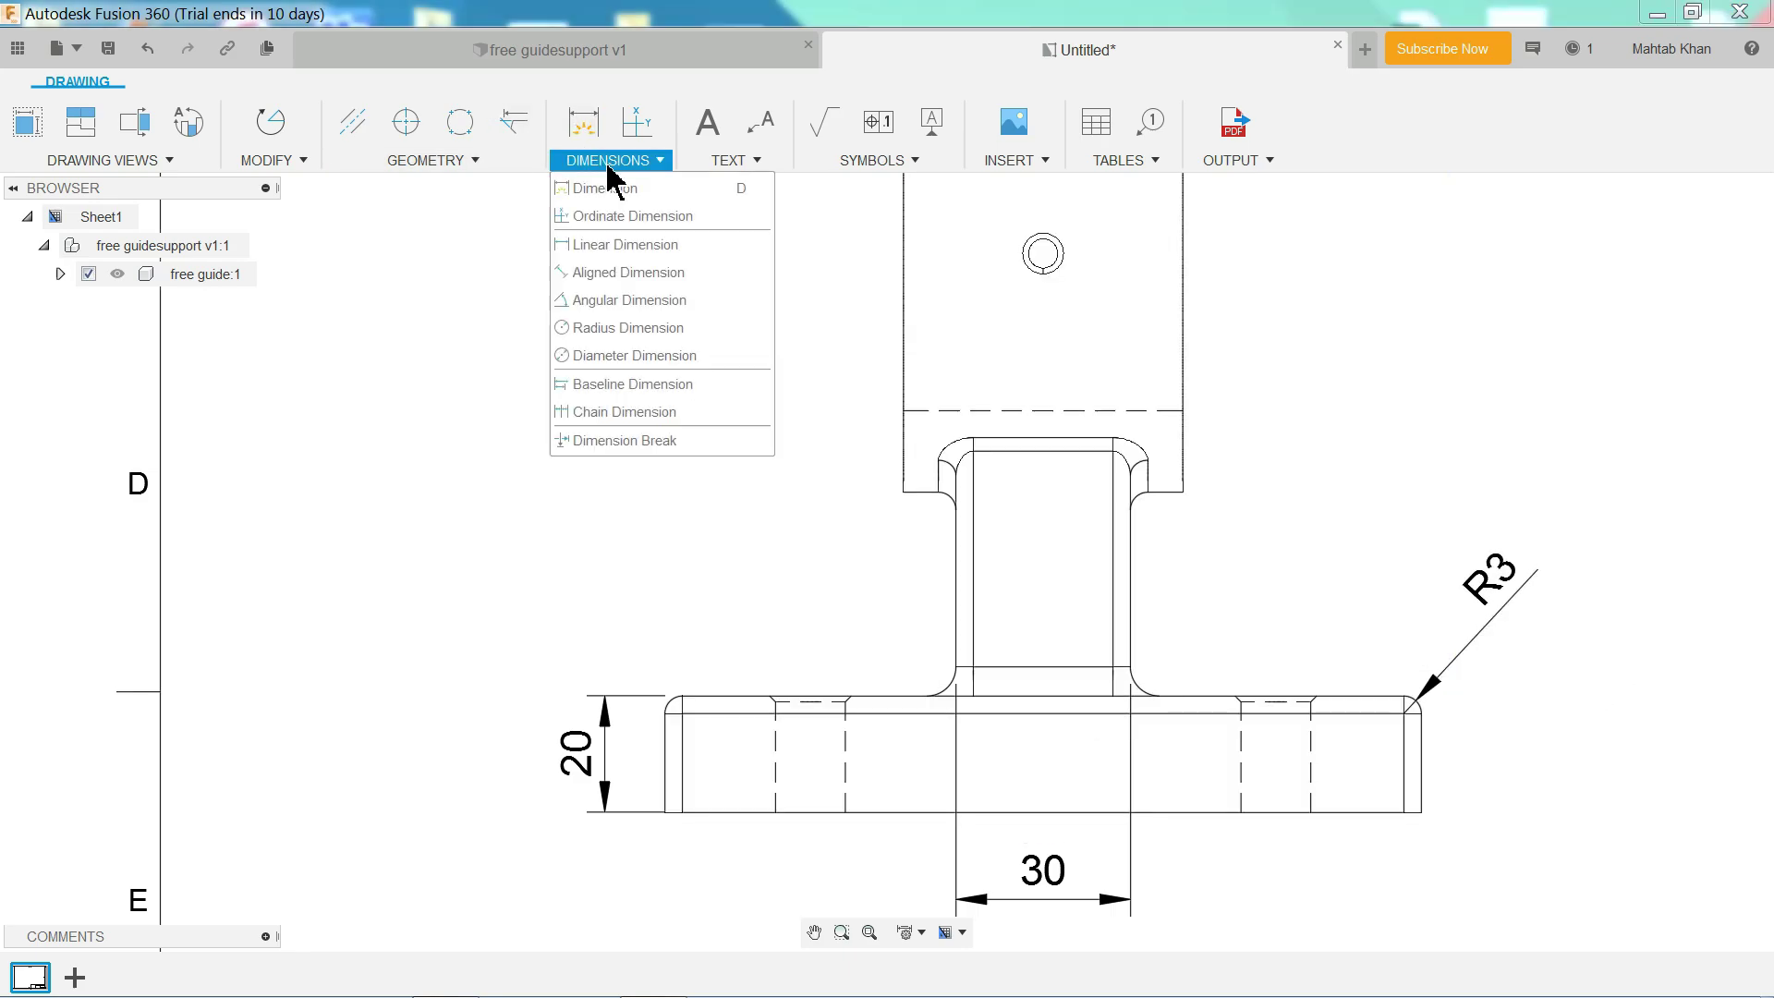
click(596, 355)
scroll(973, 364, down, 2)
scroll(1018, 342, up, 4)
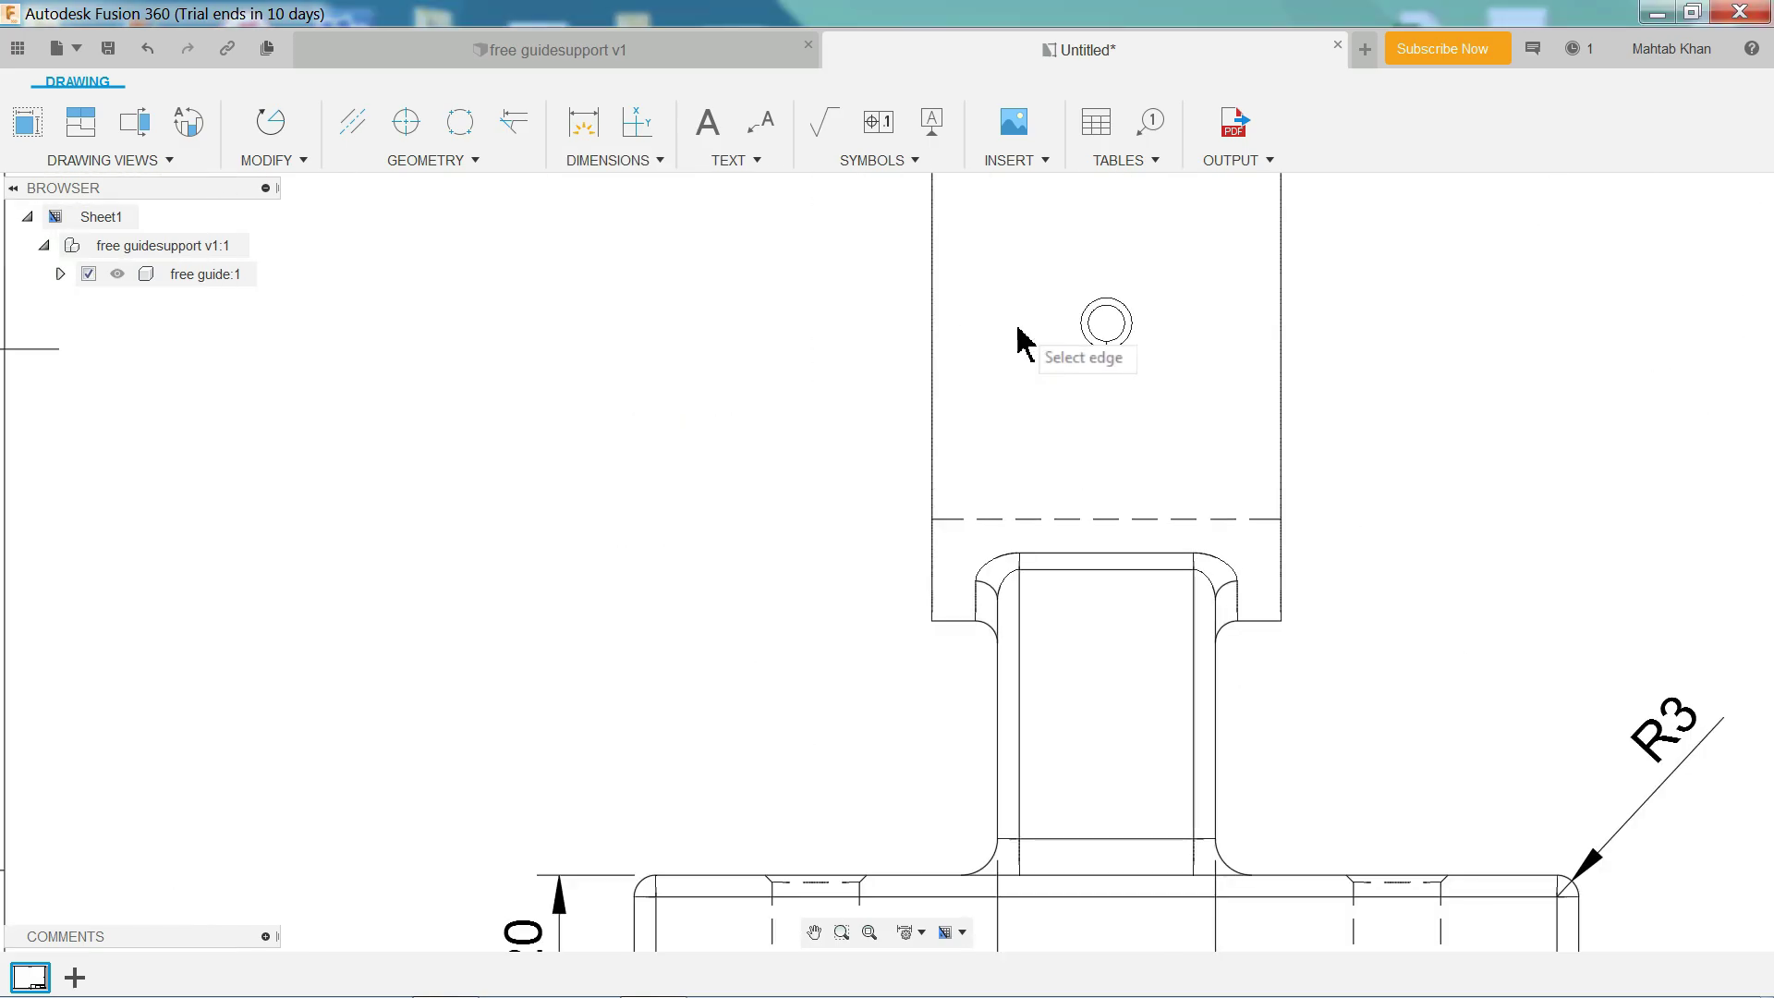
click(1111, 342)
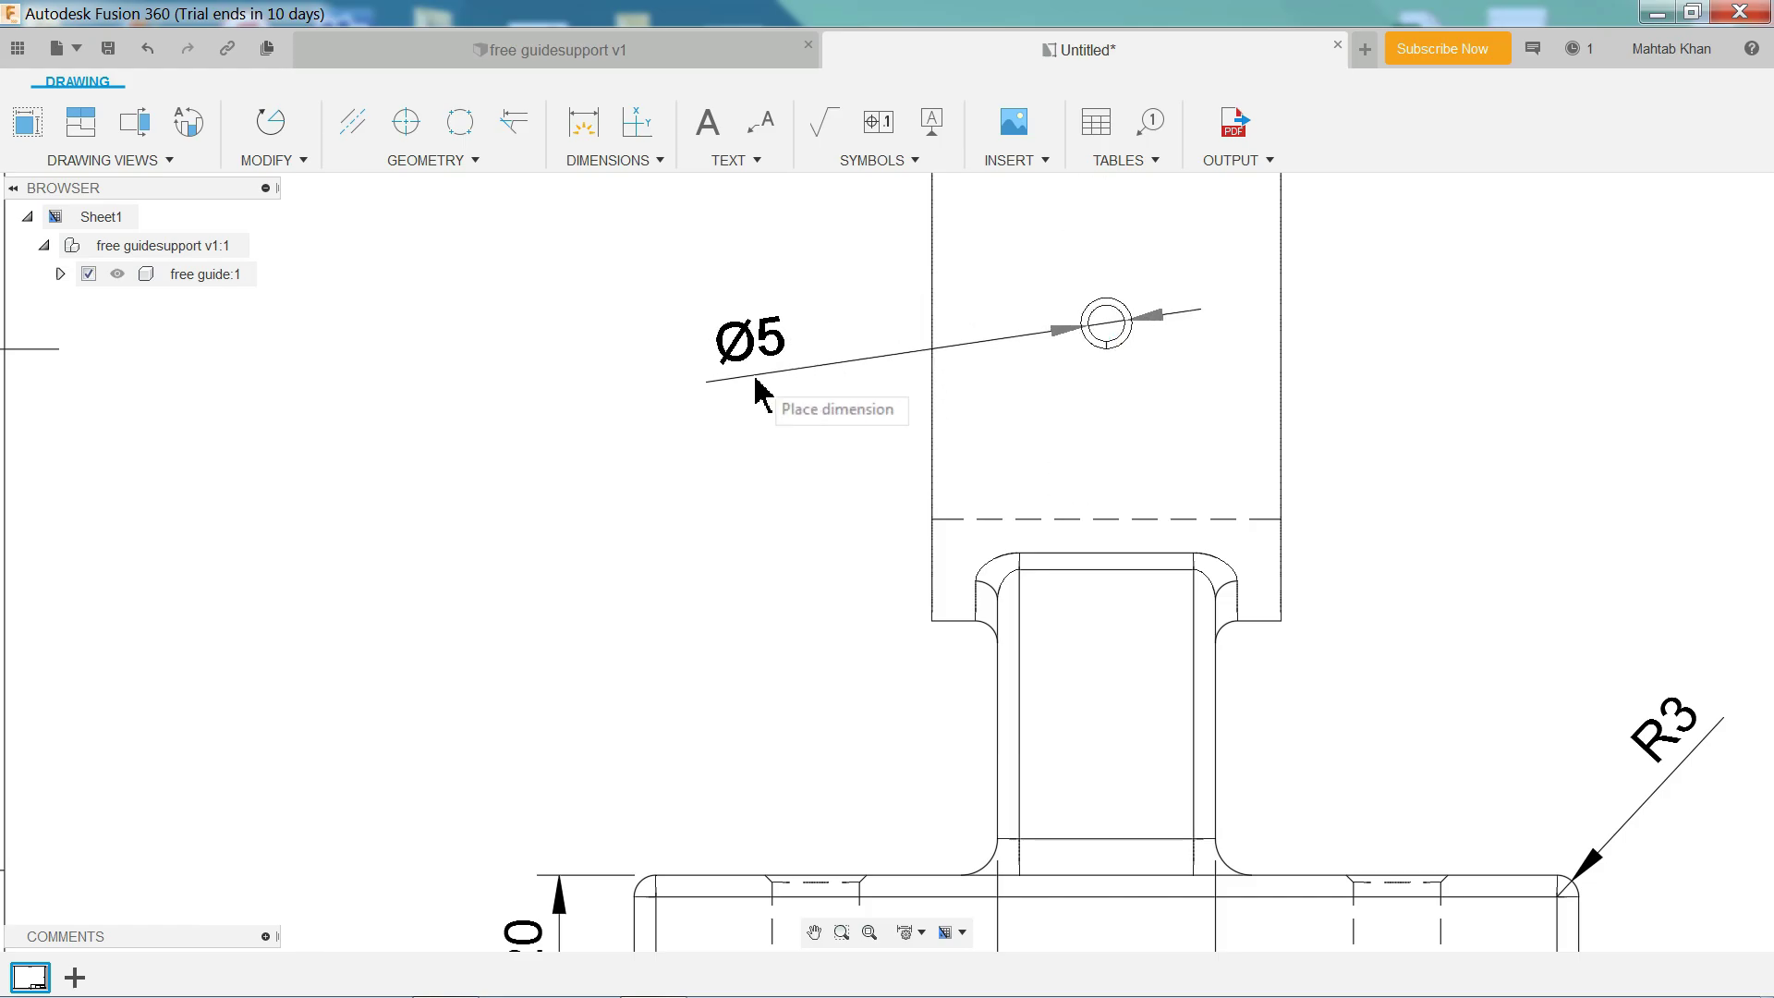
click(684, 390)
scroll(894, 415, down, 3)
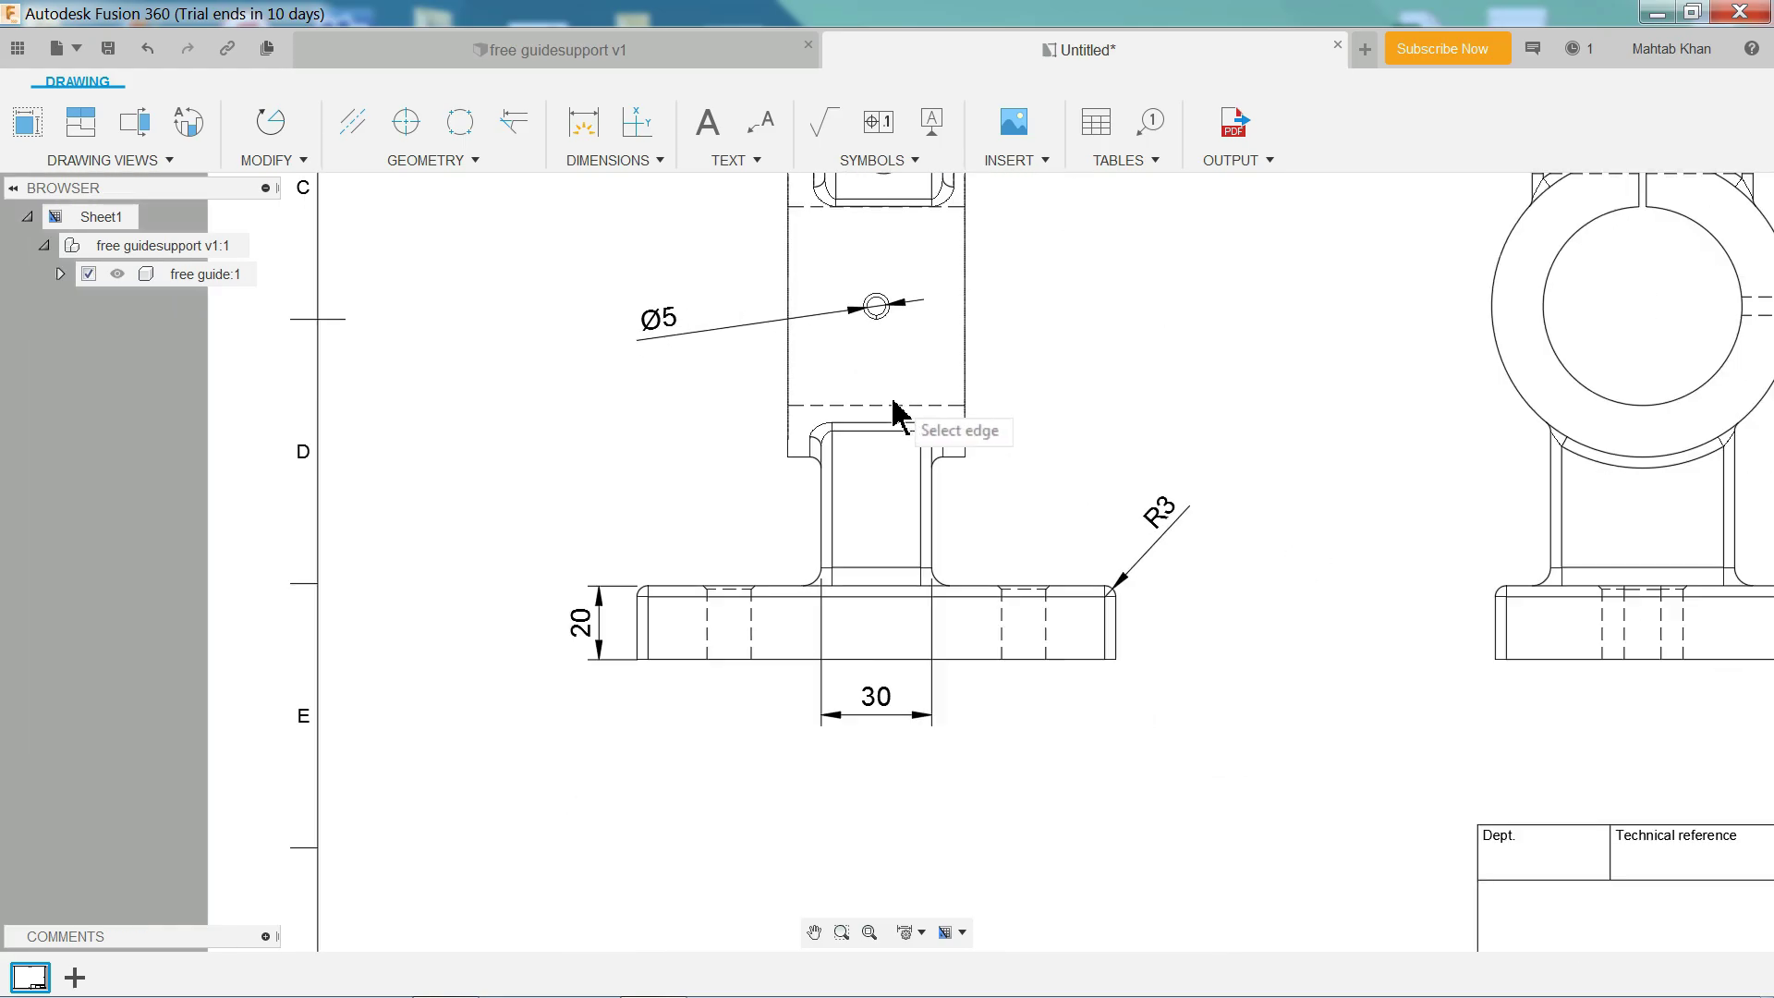
scroll(1538, 388, down, 2)
scroll(1662, 230, up, 2)
scroll(1342, 369, up, 1)
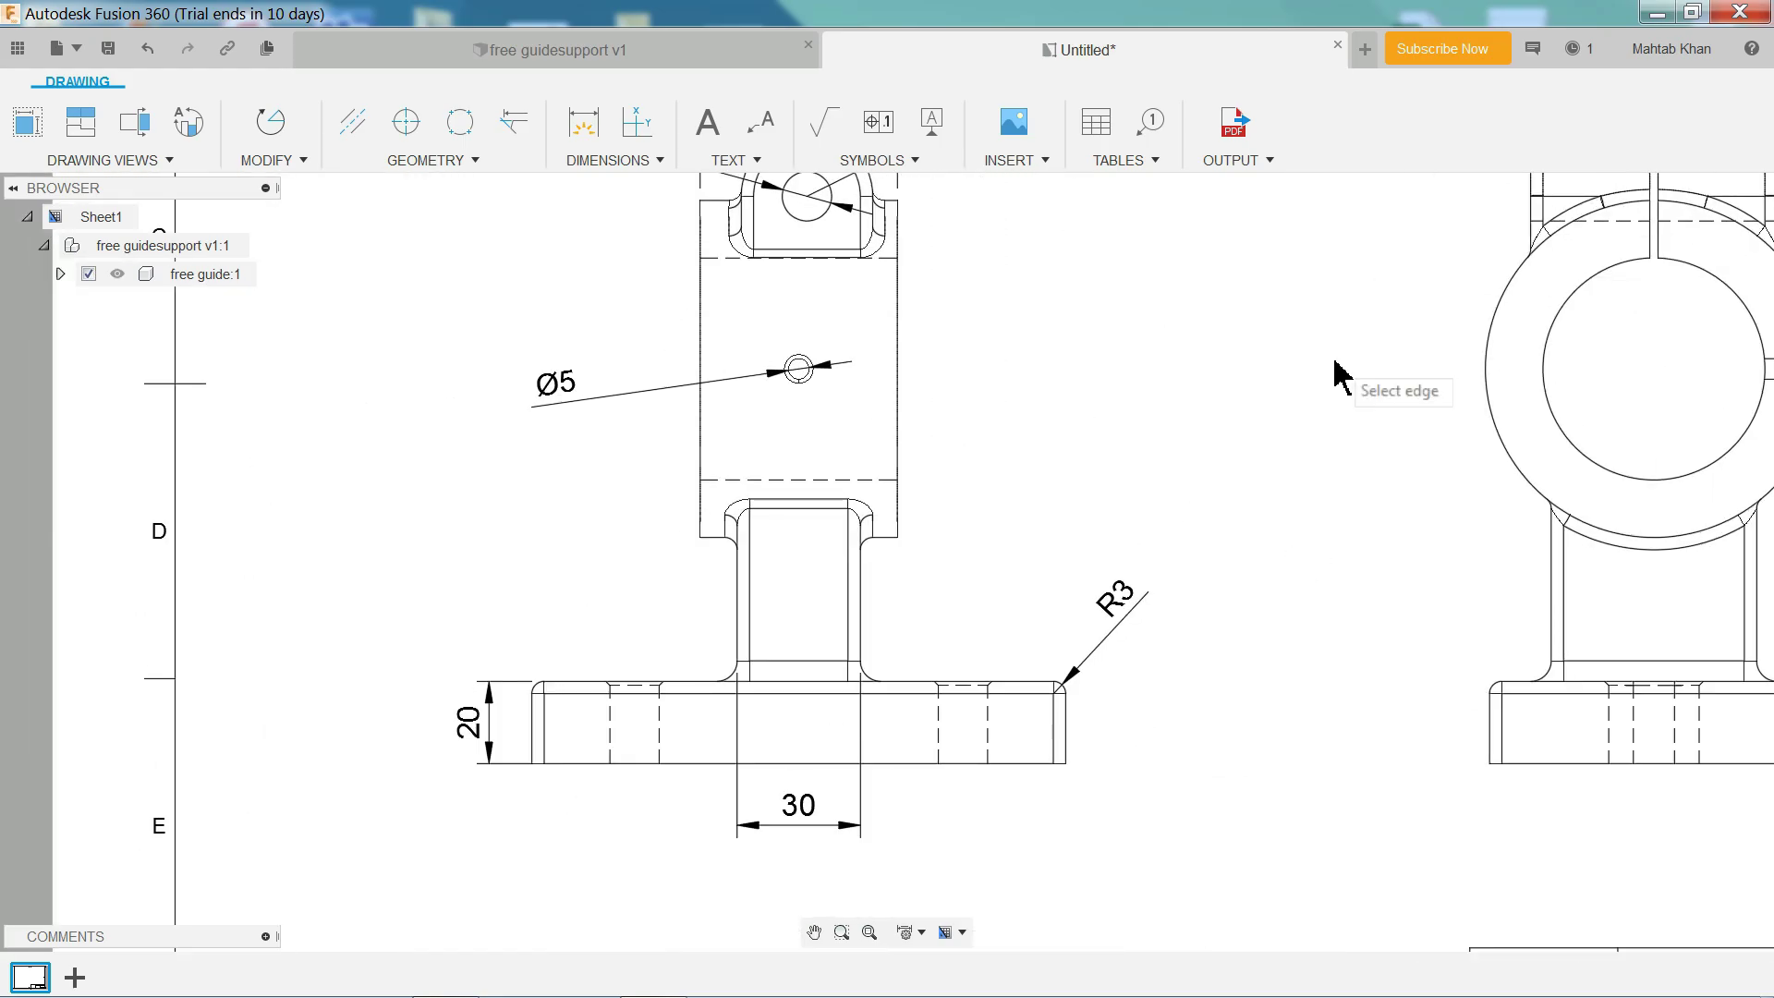
mouse_move(1163, 411)
middle_down()
mouse_move(843, 418)
mouse_move(625, 491)
middle_up()
scroll(1010, 467, up, 1)
scroll(1092, 452, up, 1)
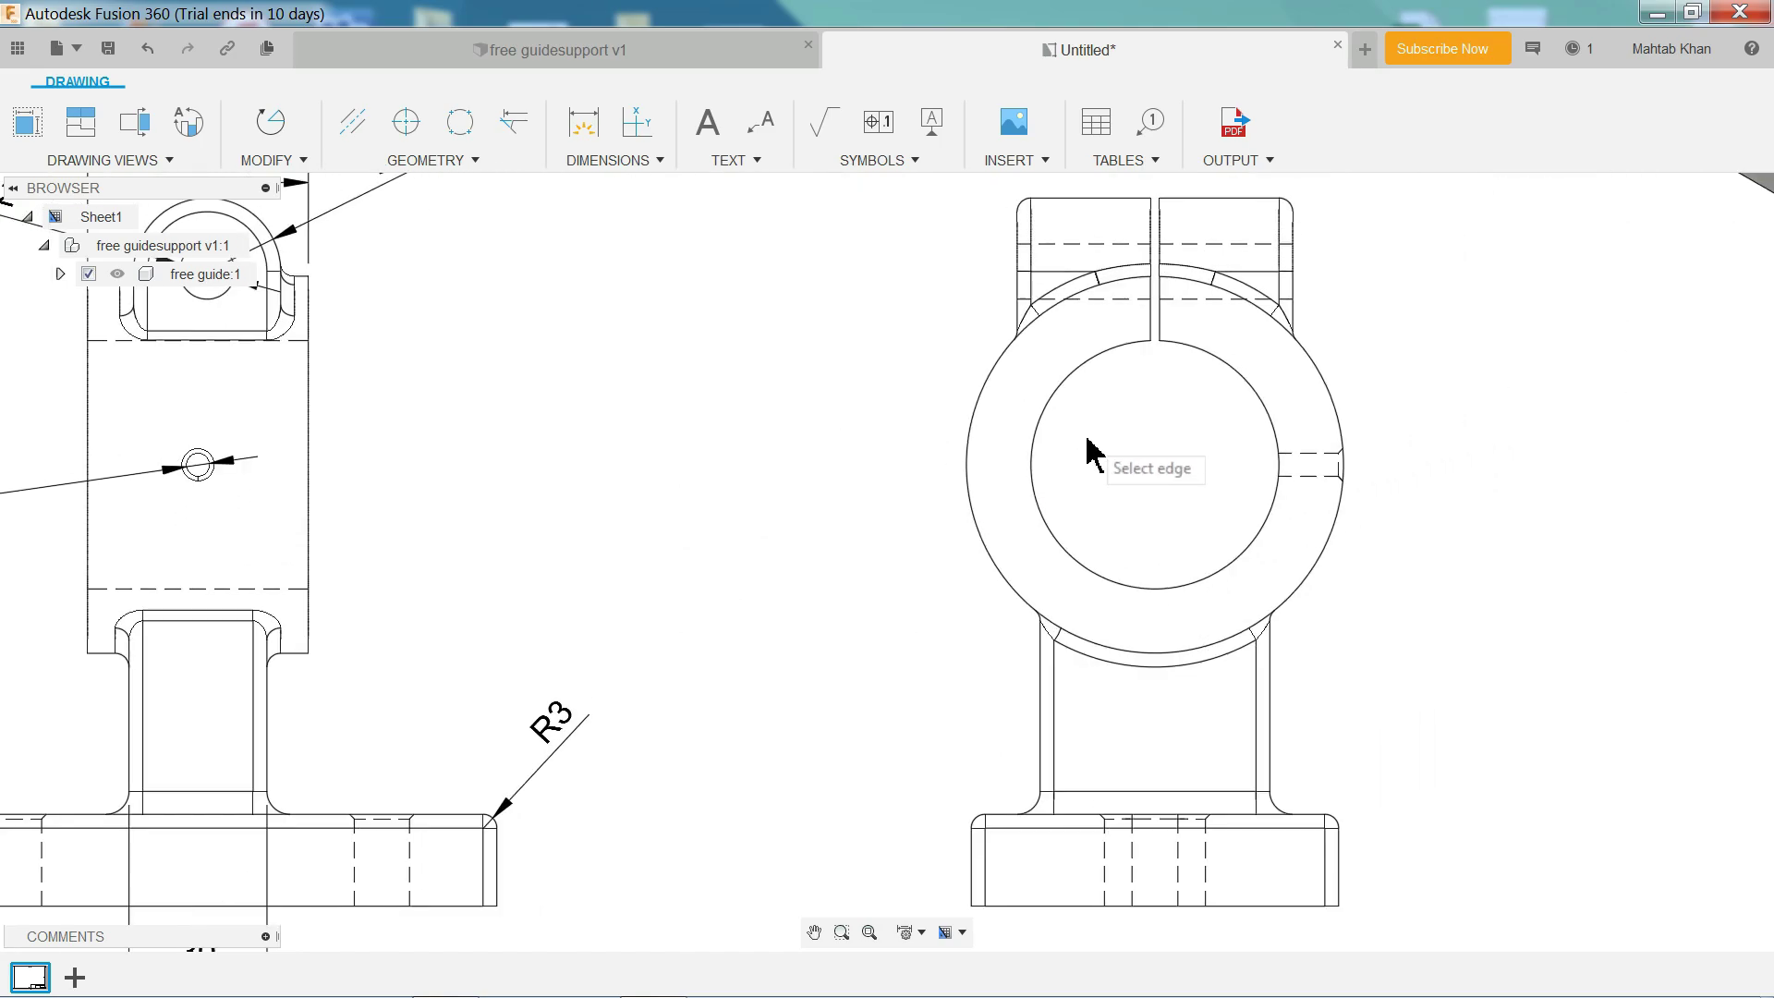
Radius-dimension the side view's outer circle R41, inner circle R27 and top corner fillet.
click(588, 164)
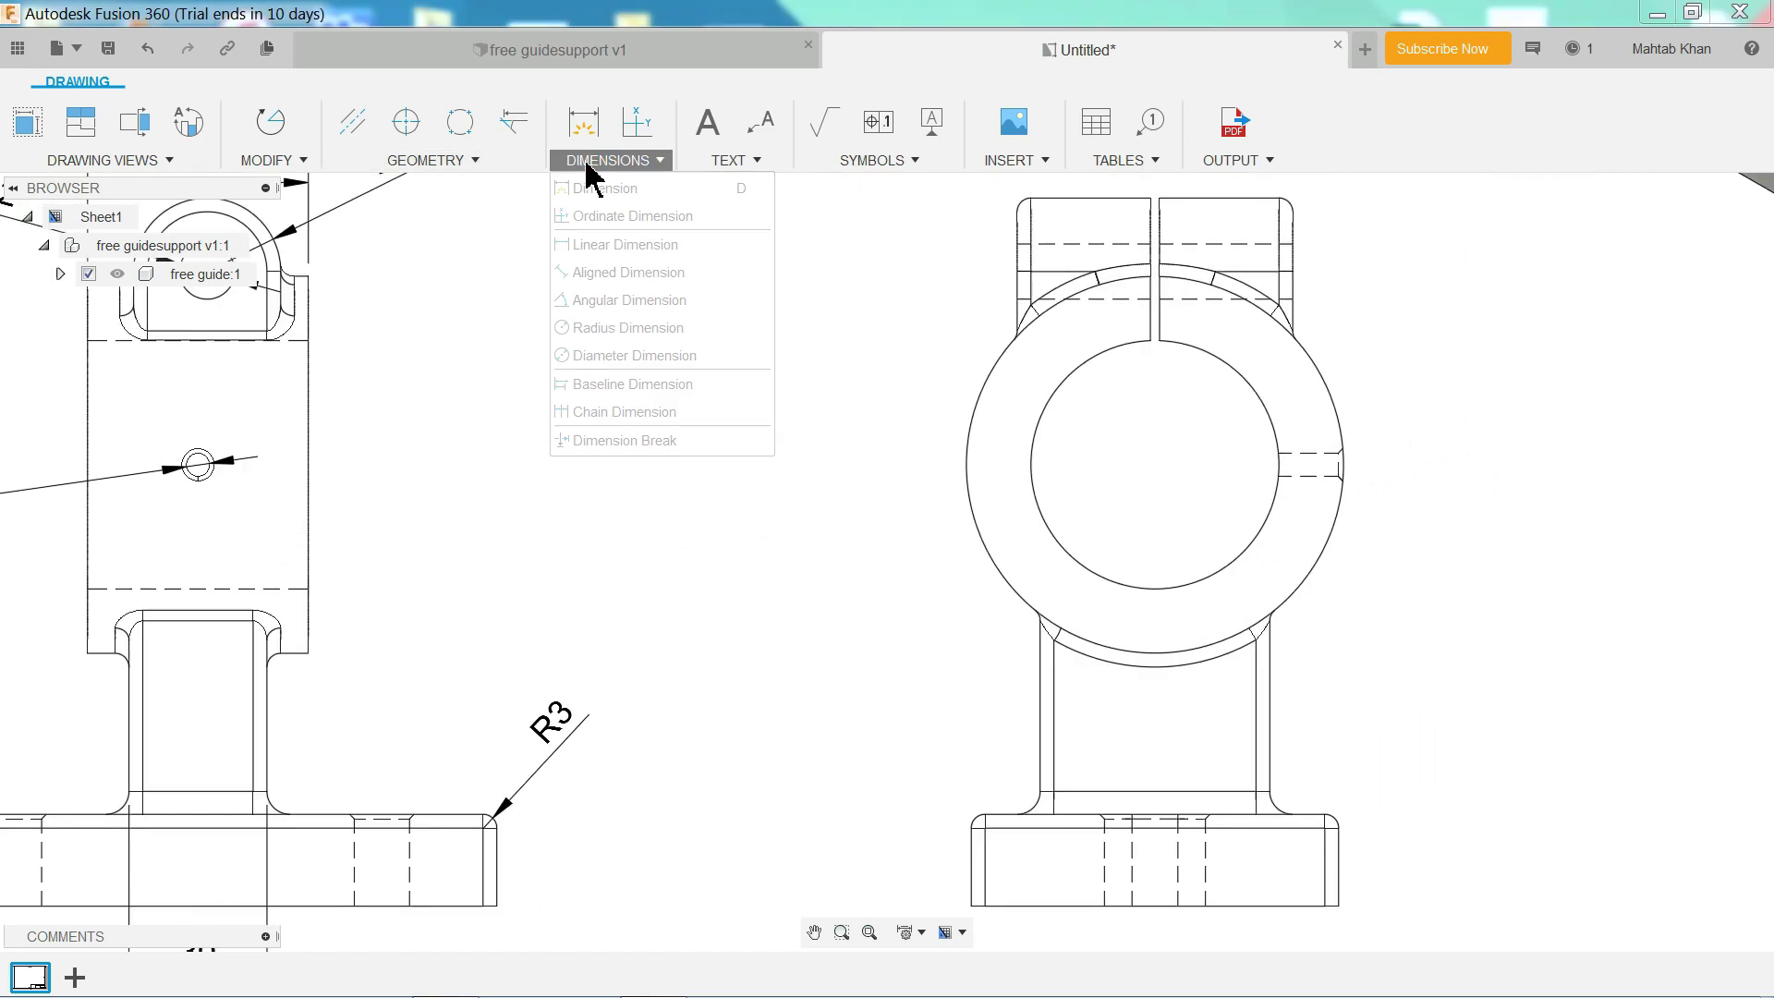
click(621, 328)
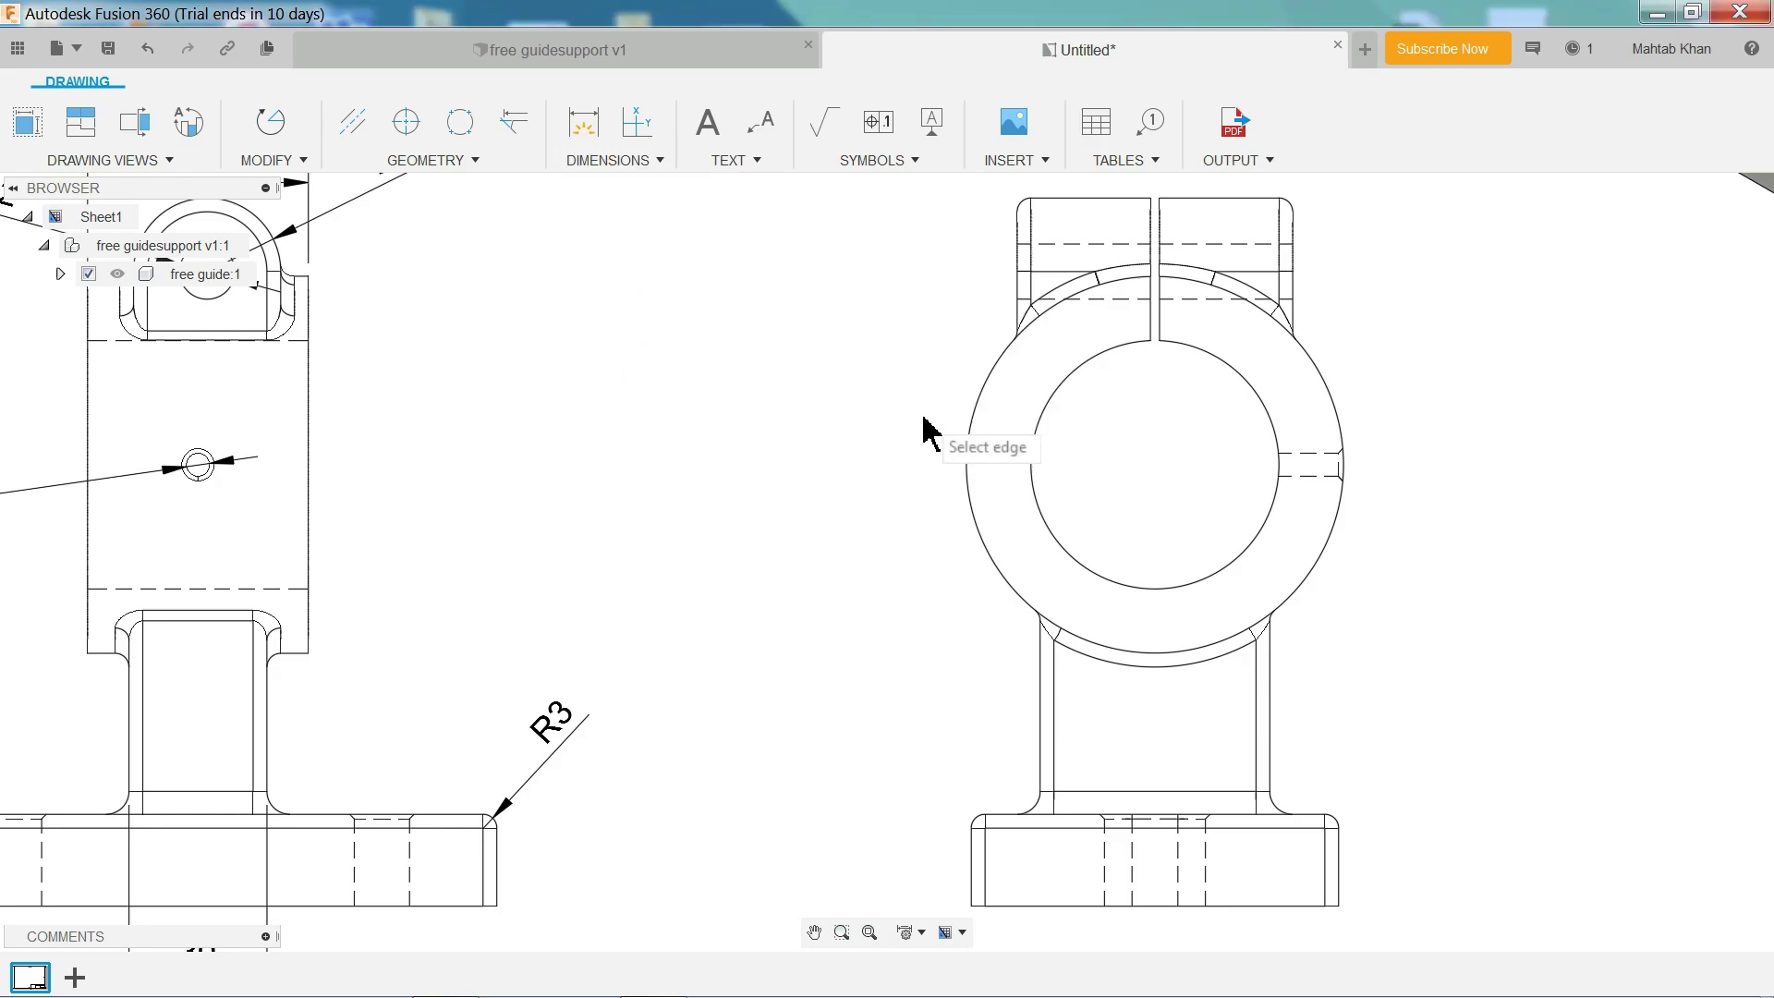
click(967, 482)
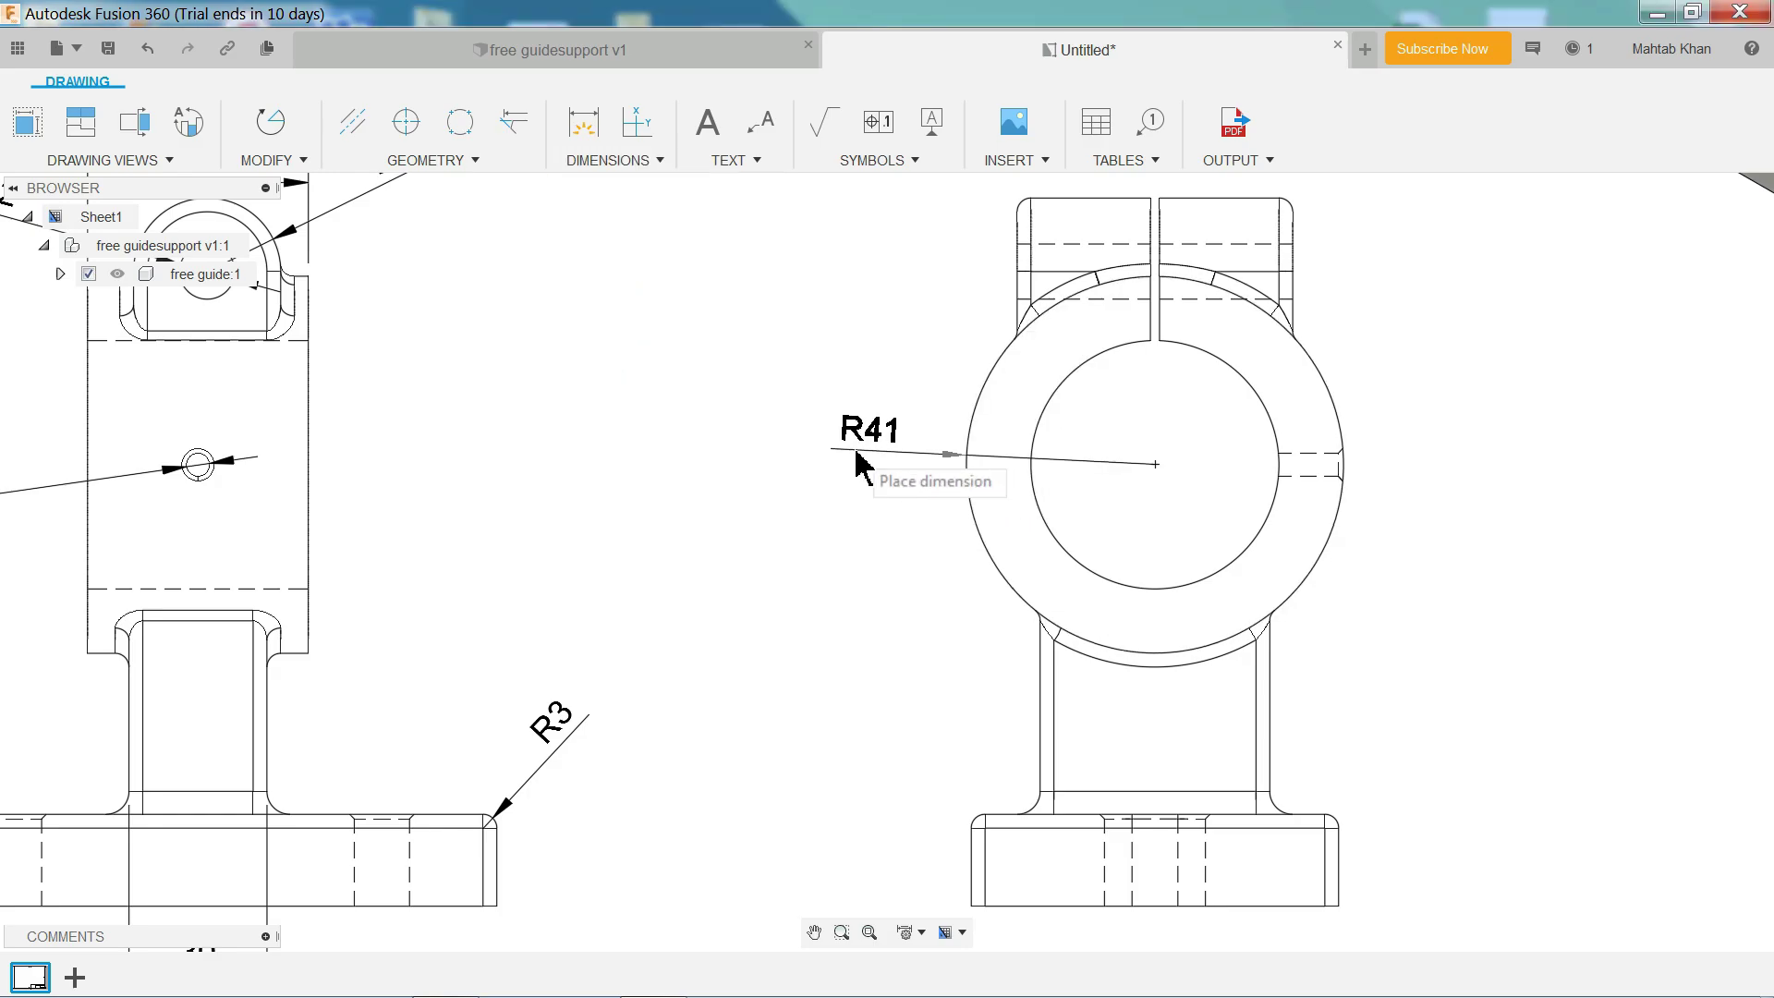
click(793, 393)
click(1042, 516)
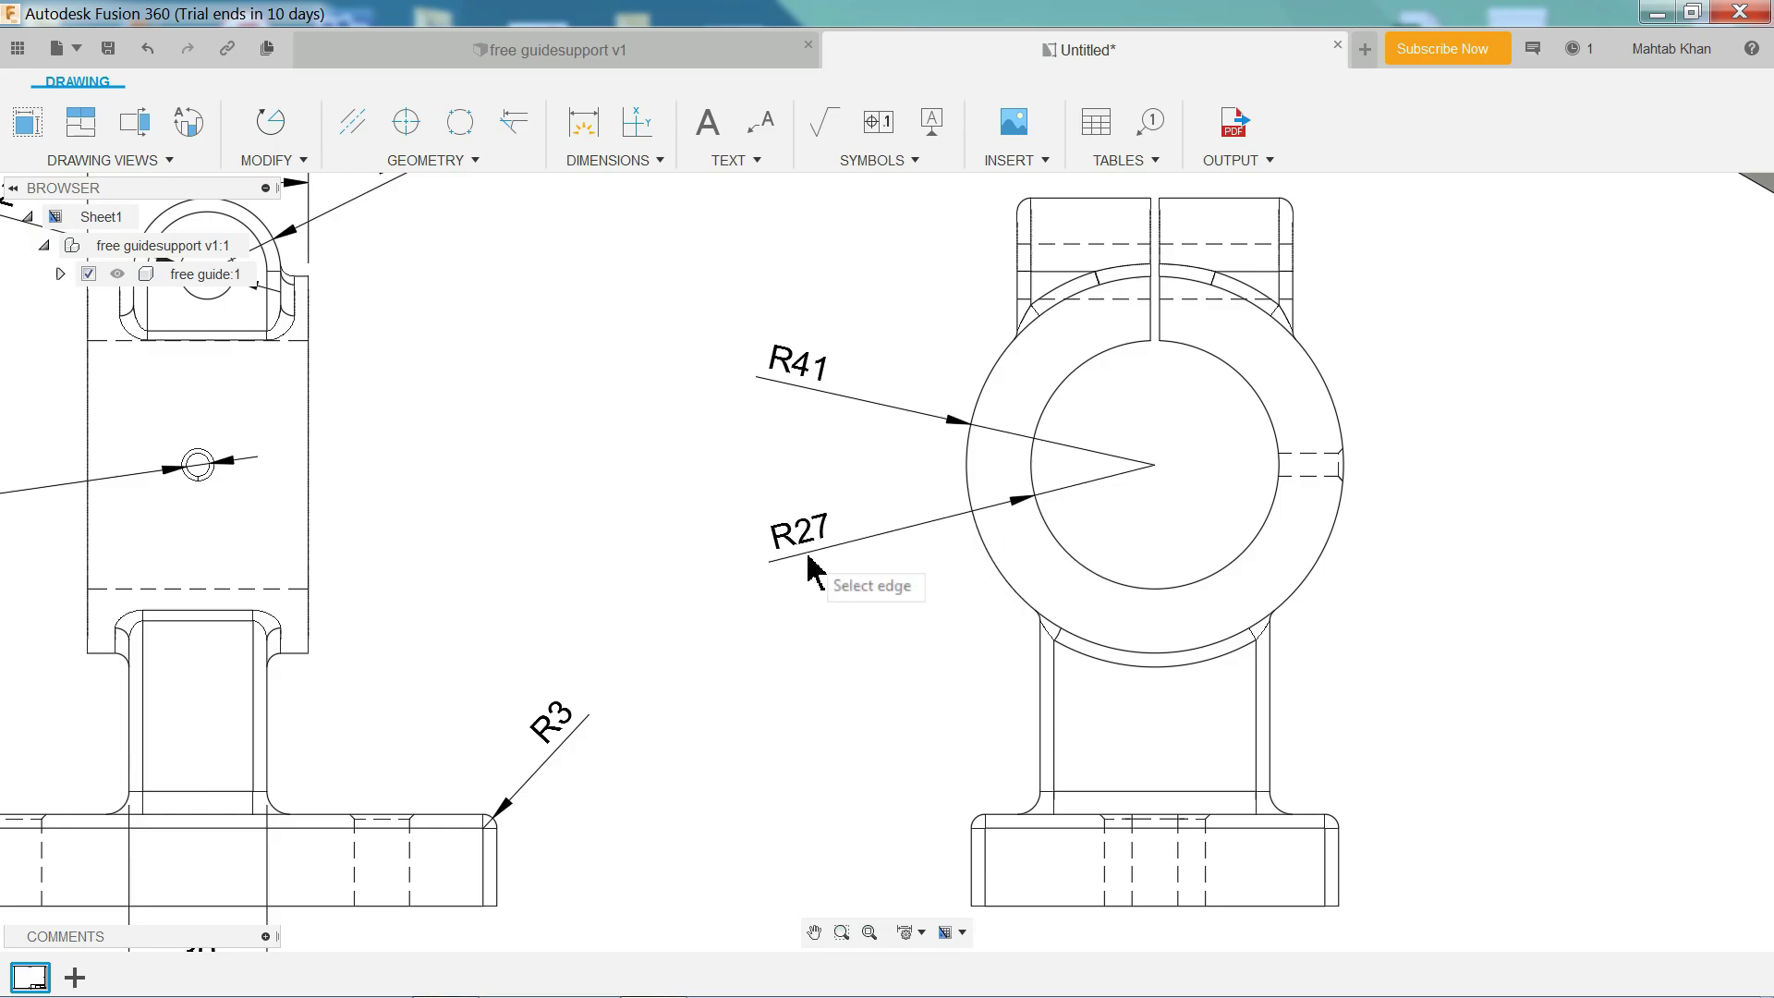
scroll(1109, 528, down, 5)
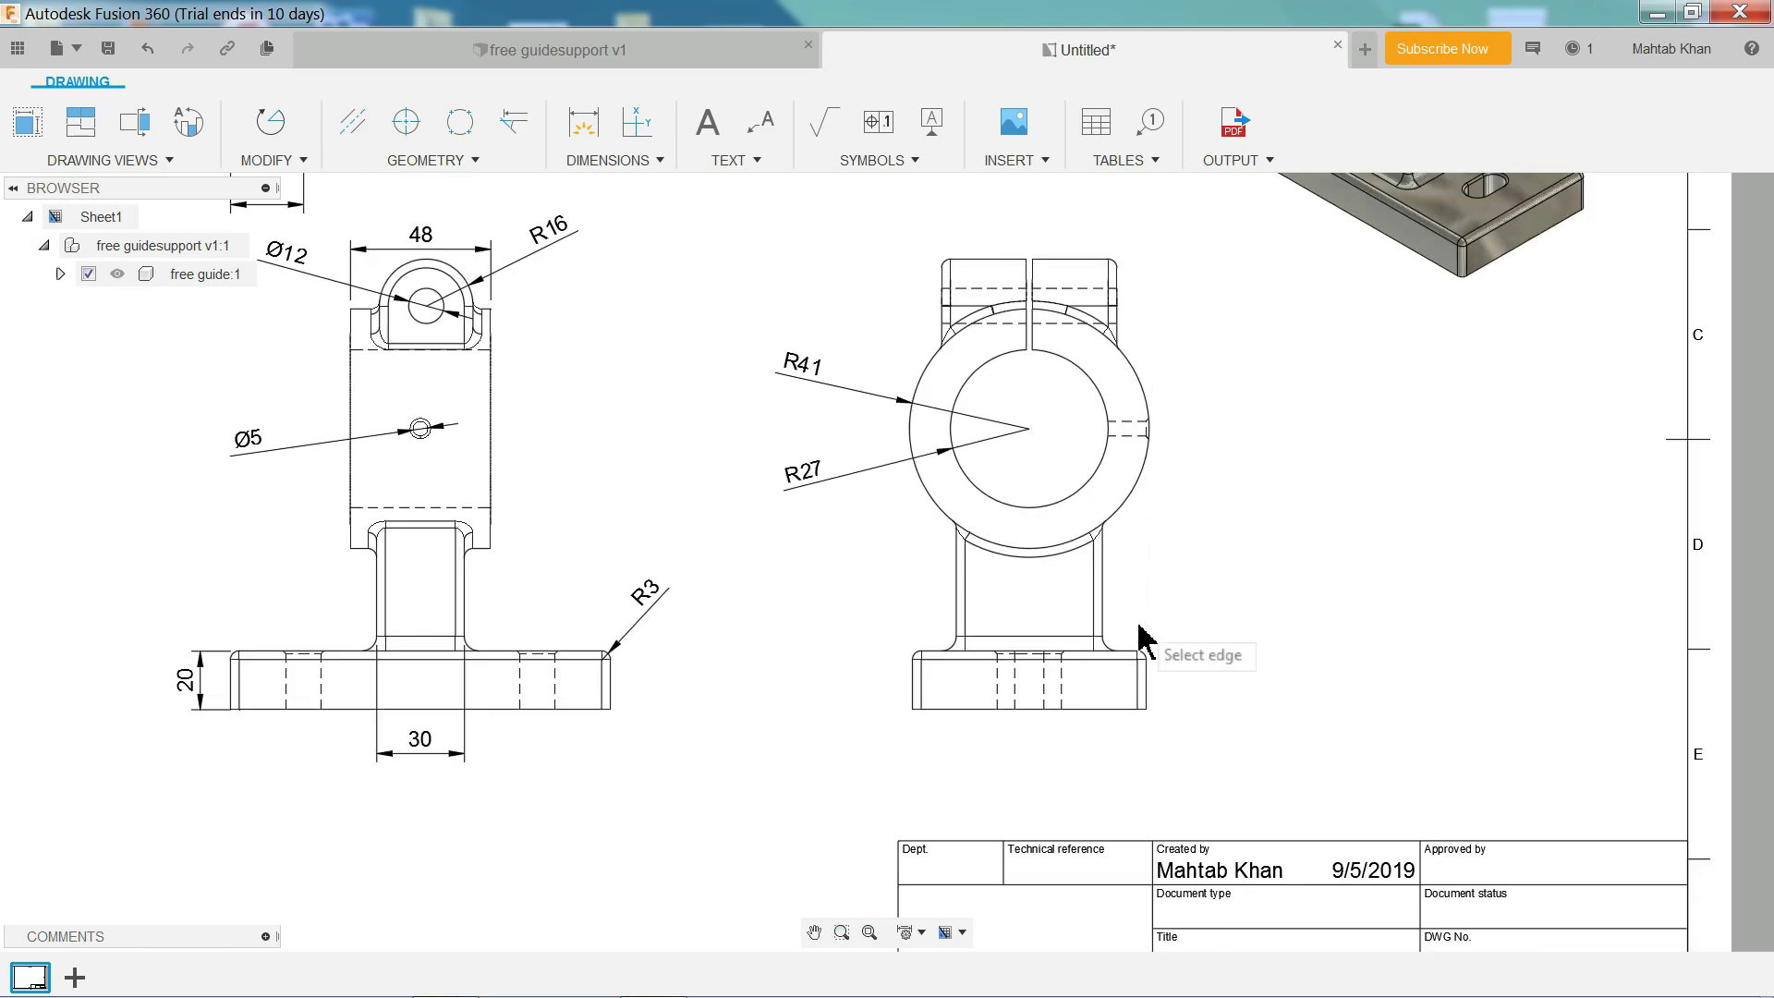
scroll(1150, 647, up, 5)
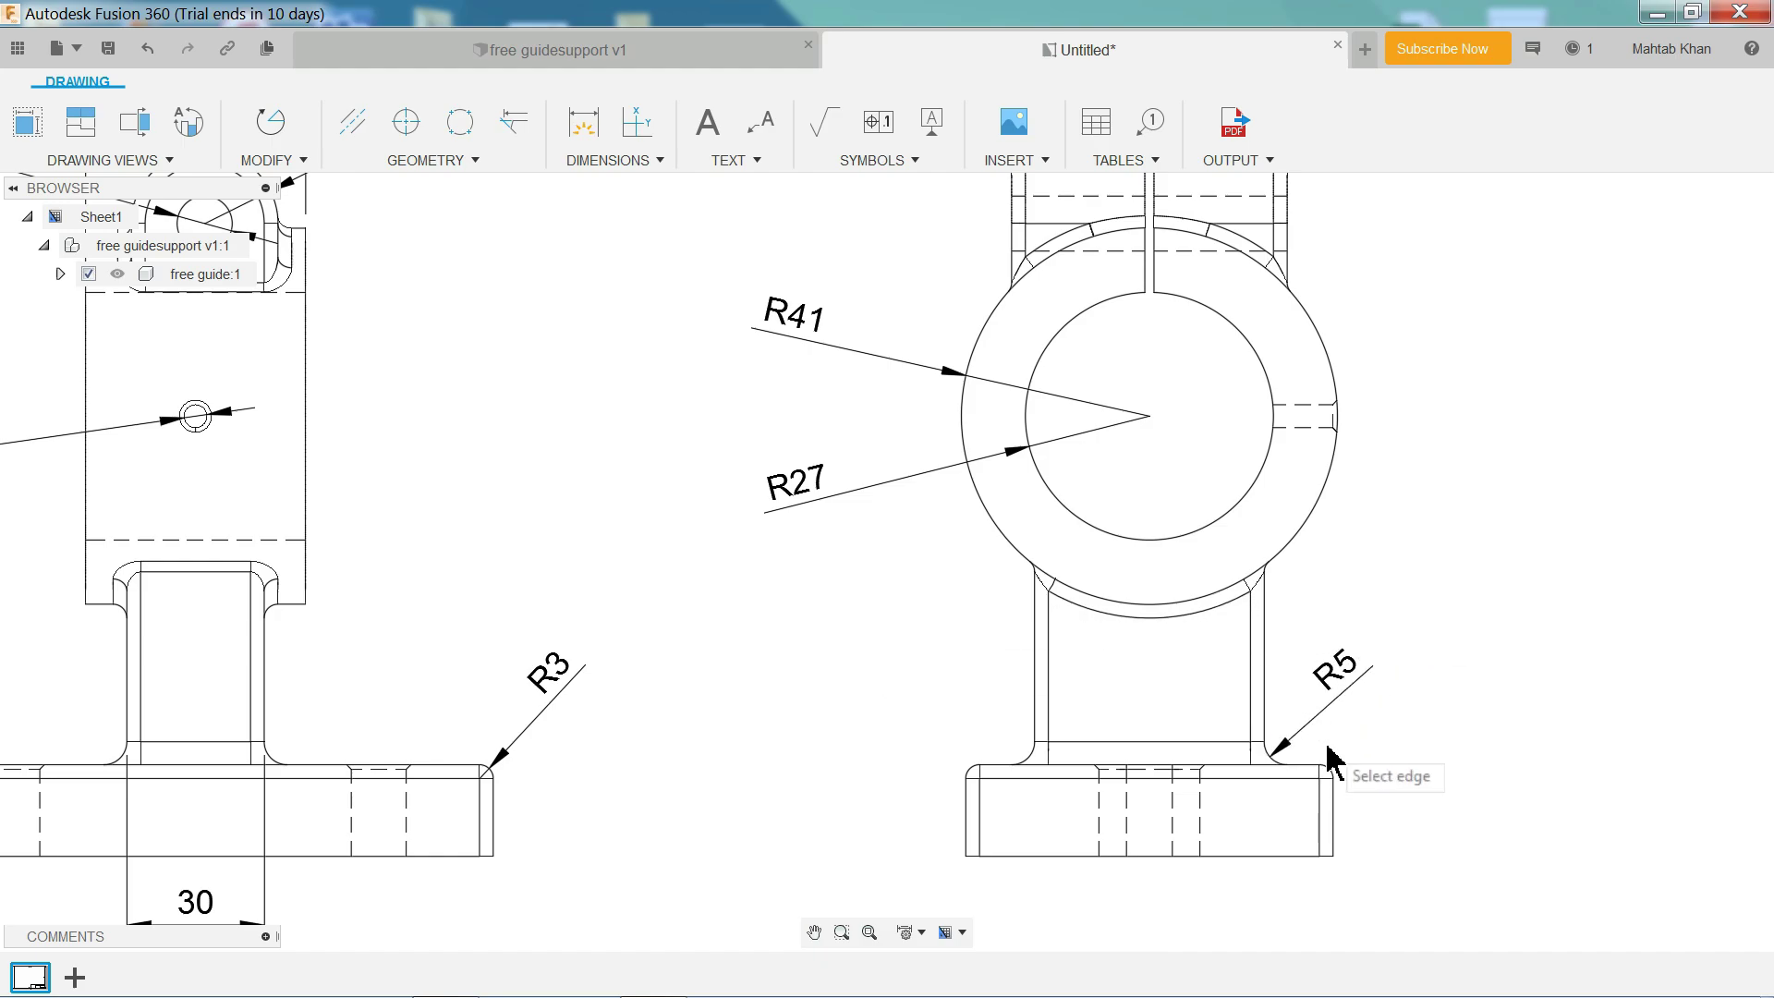
scroll(1256, 452, down, 3)
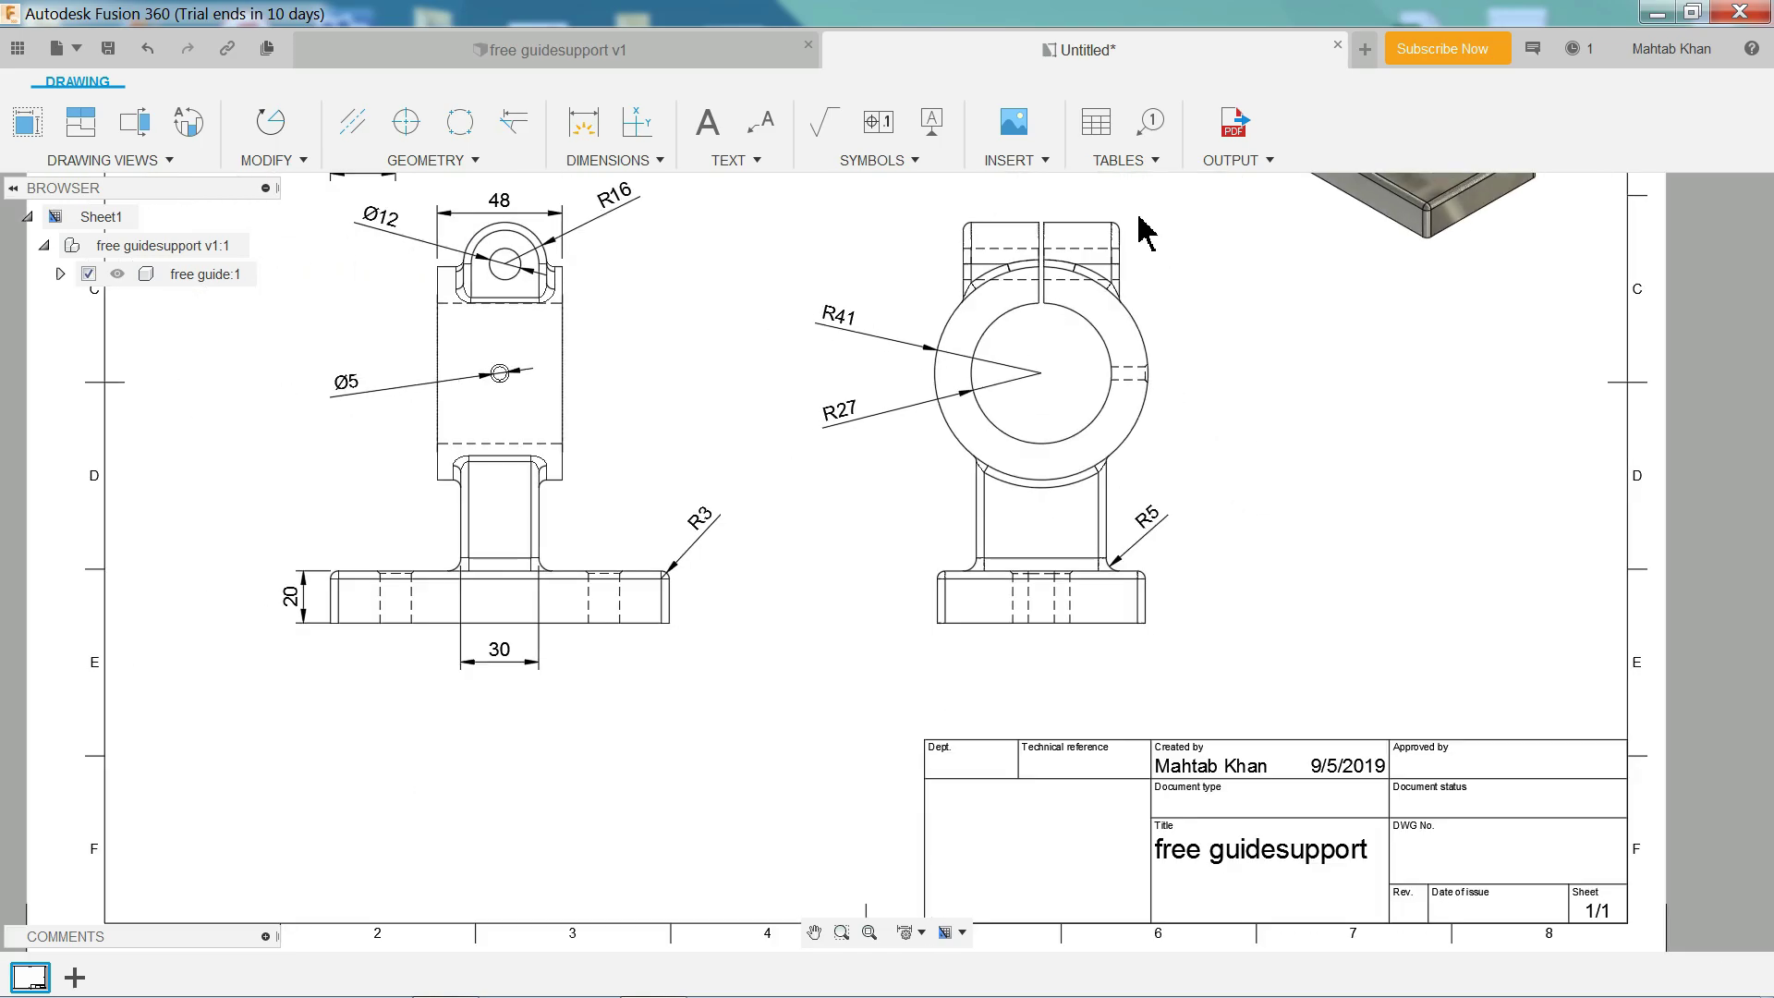
scroll(1076, 222, up, 2)
middle_drag(873, 275, 844, 477)
scroll(1089, 468, up, 3)
scroll(1129, 539, up, 1)
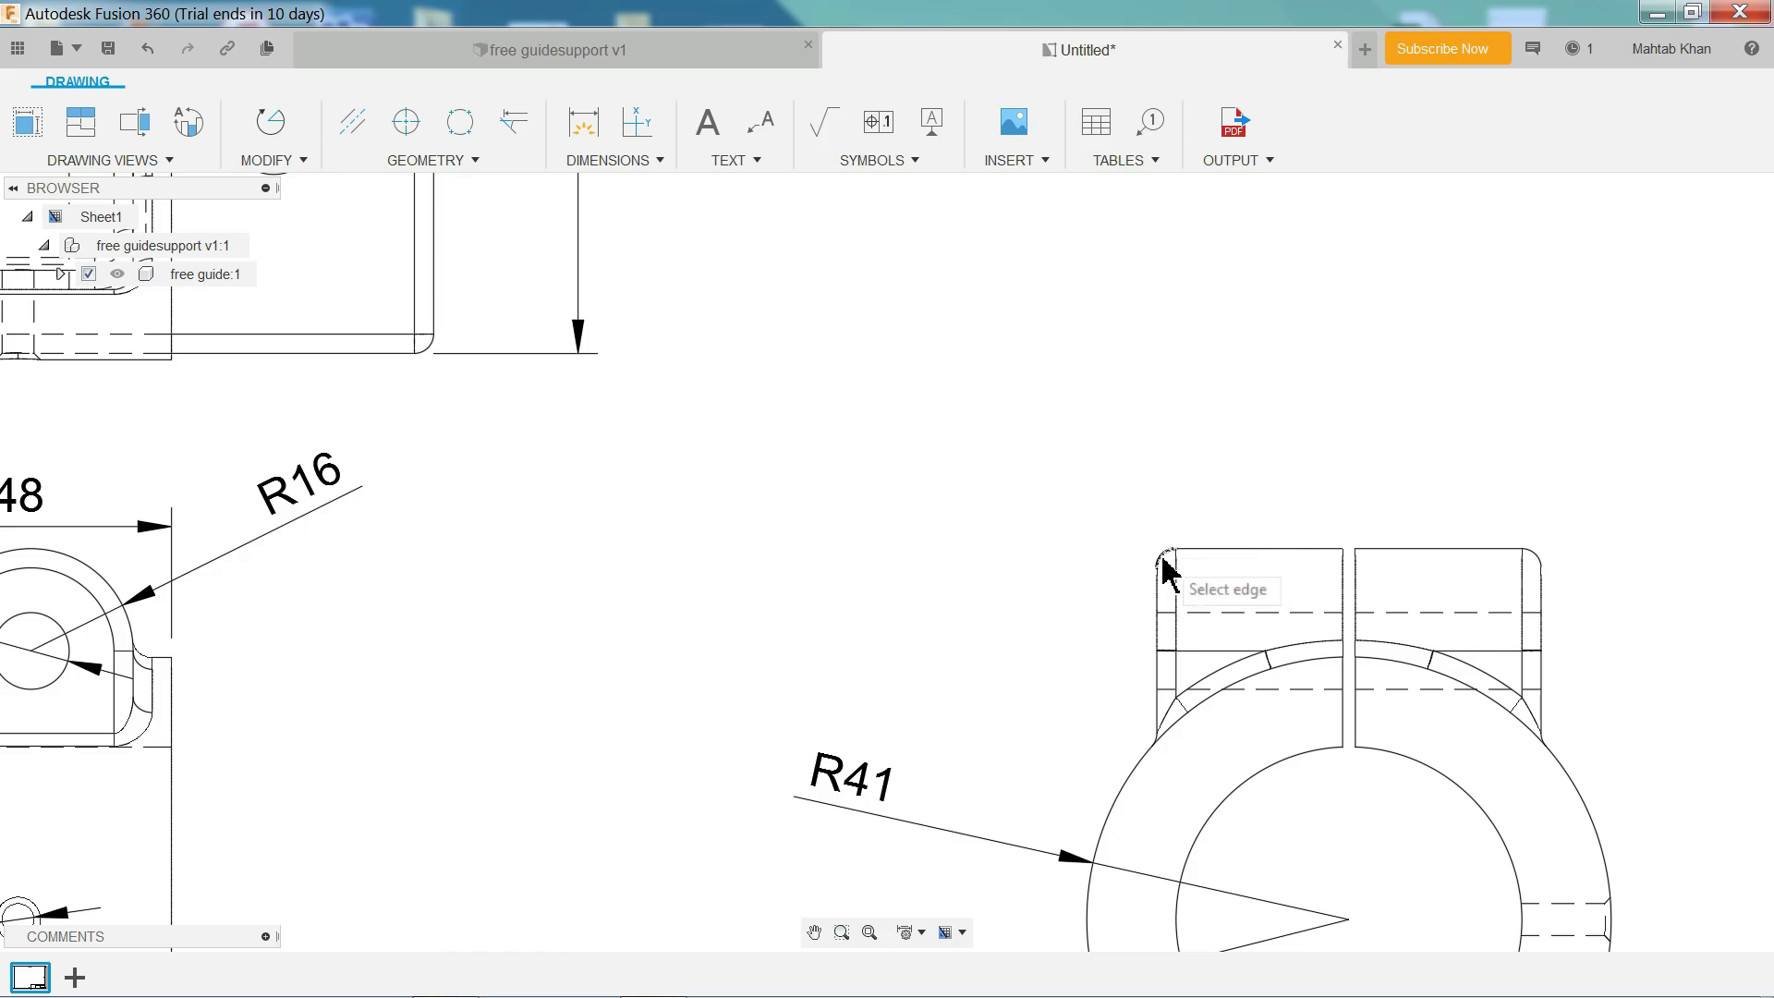
click(1162, 558)
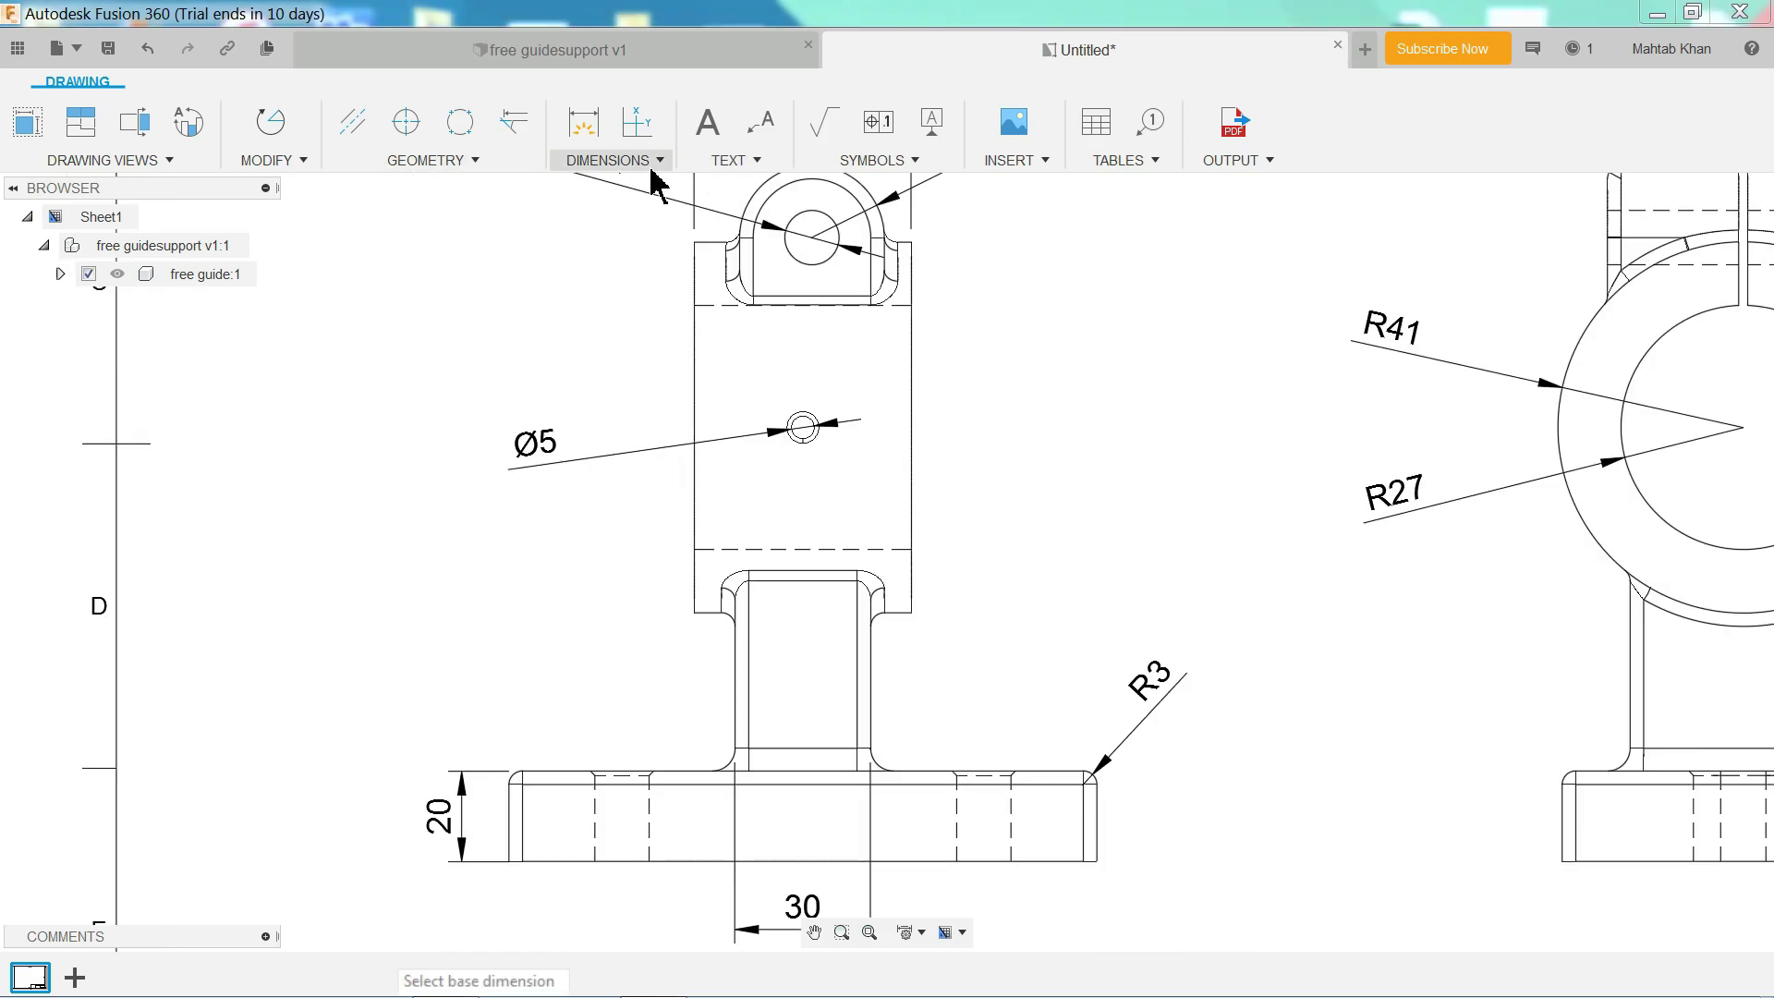
Dimension the side view's stem width 50 and overall base width 80 below the part.
click(610, 160)
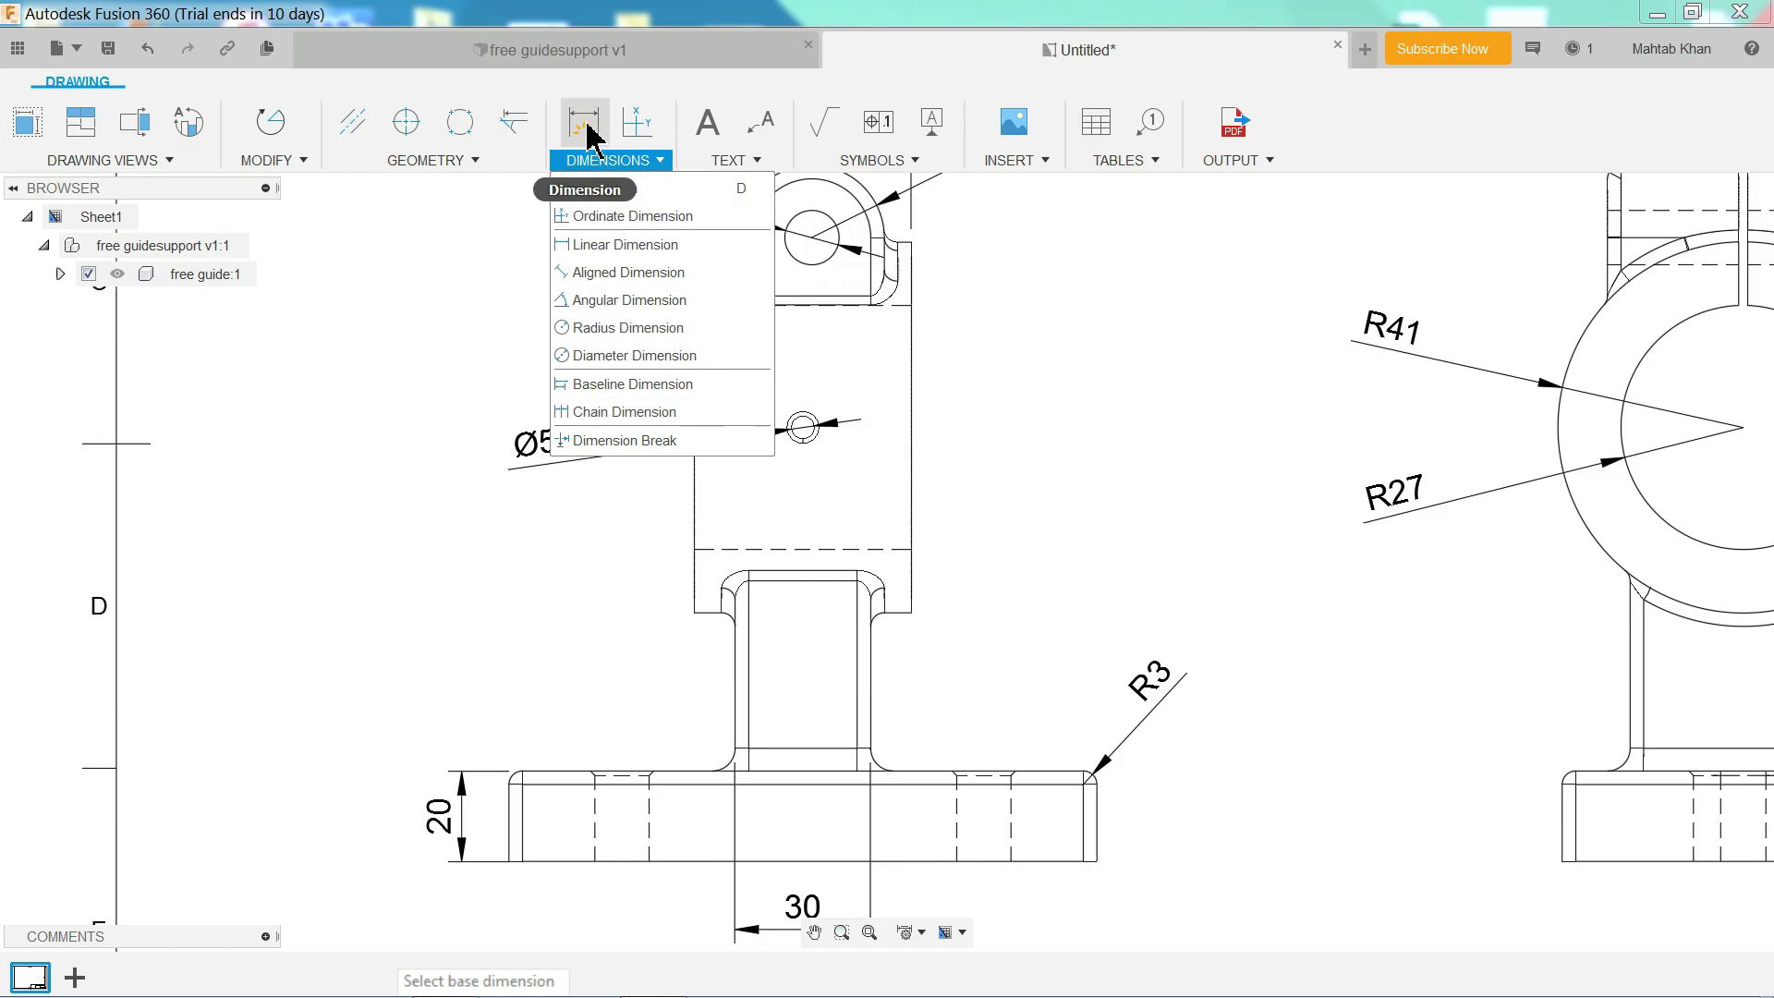
click(590, 139)
scroll(902, 406, down, 5)
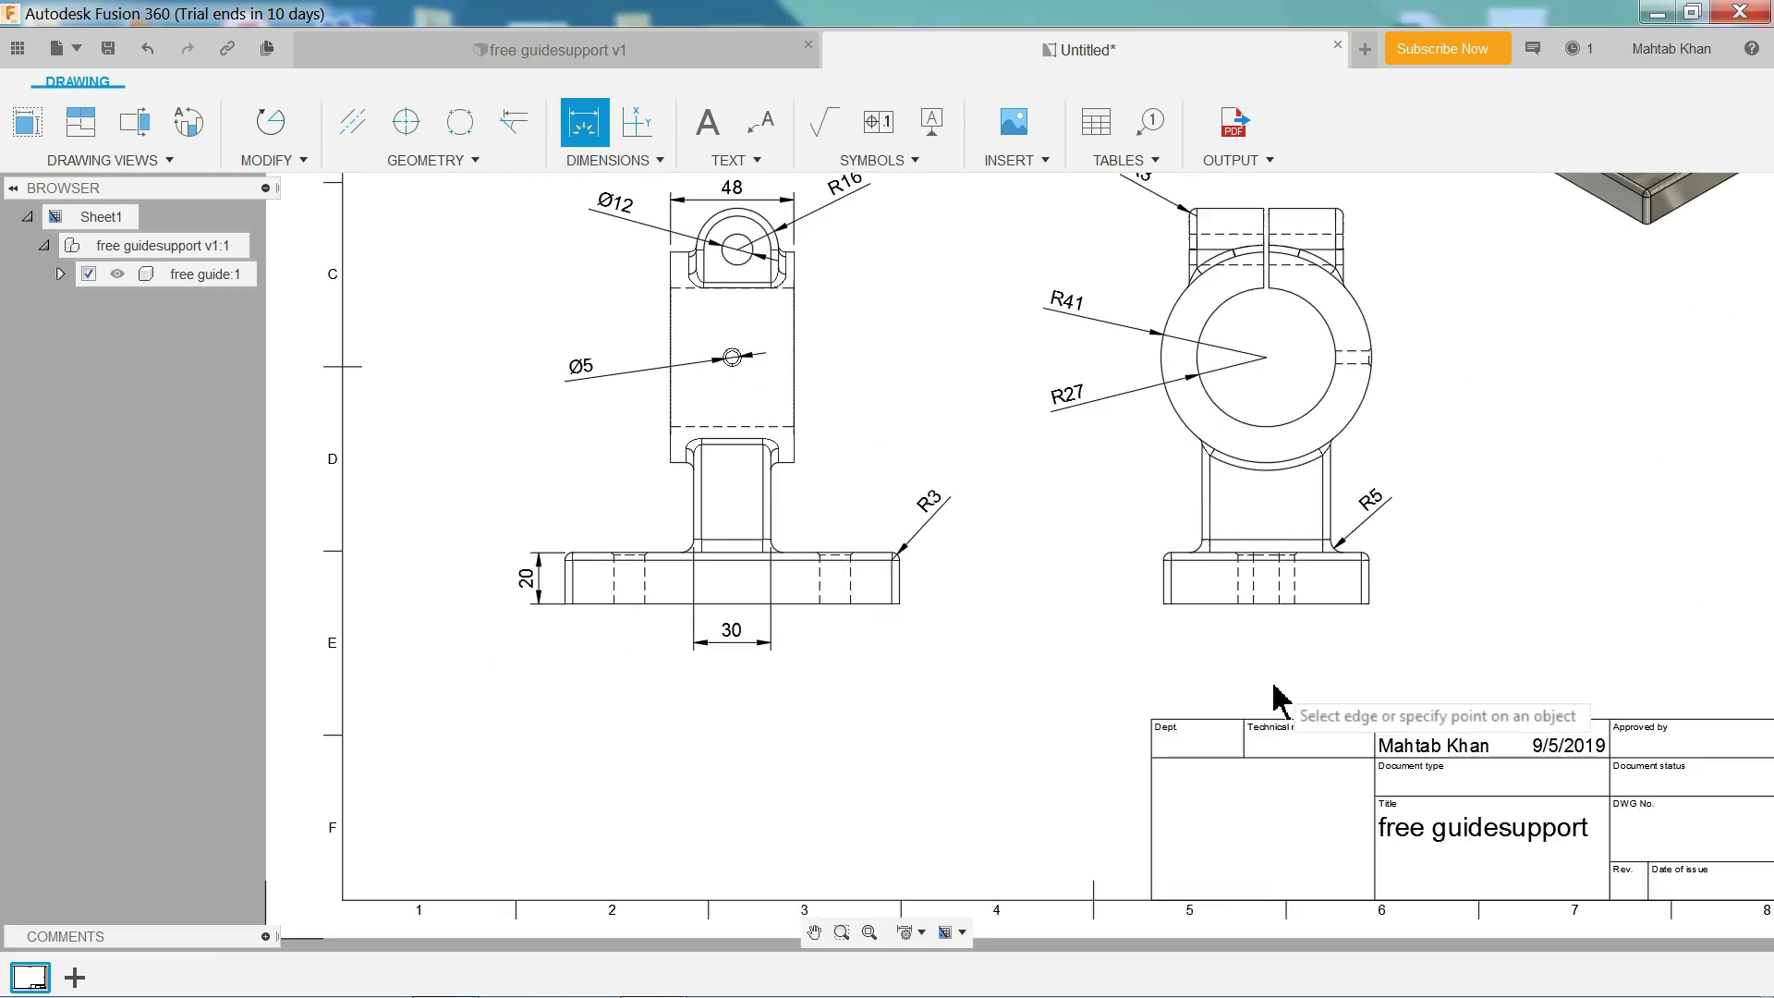
scroll(1367, 702, up, 3)
scroll(1310, 717, up, 2)
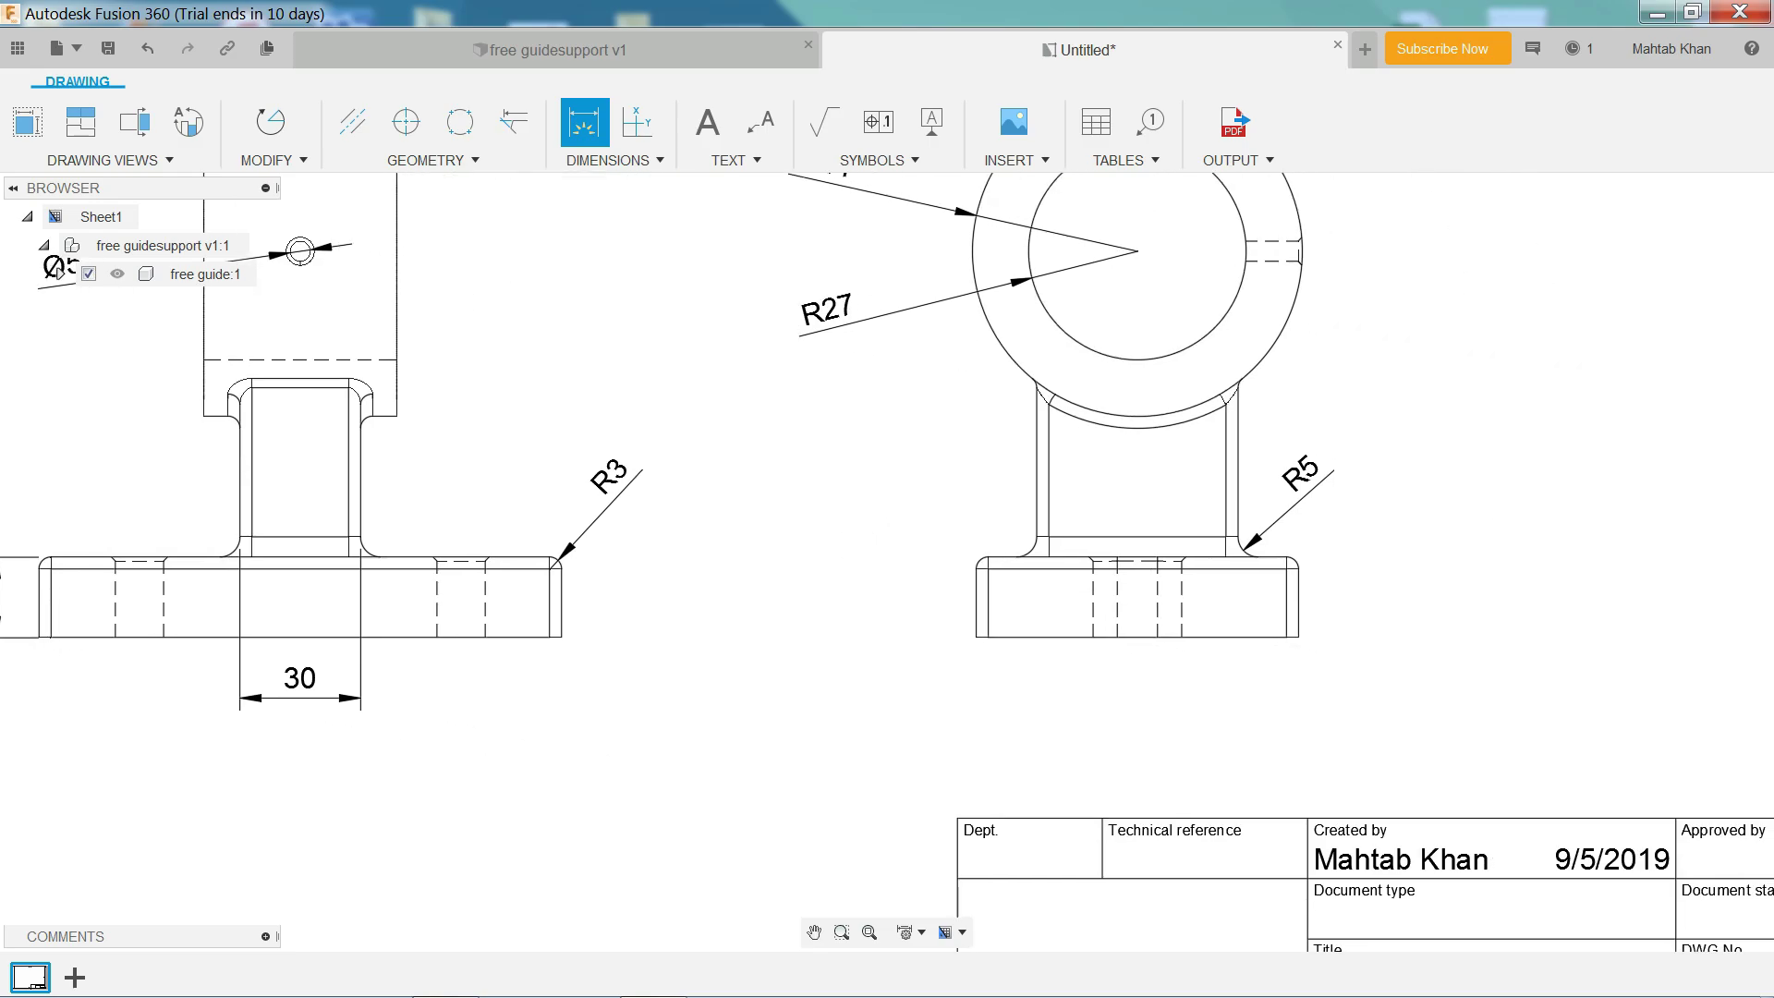
scroll(1200, 680, up, 2)
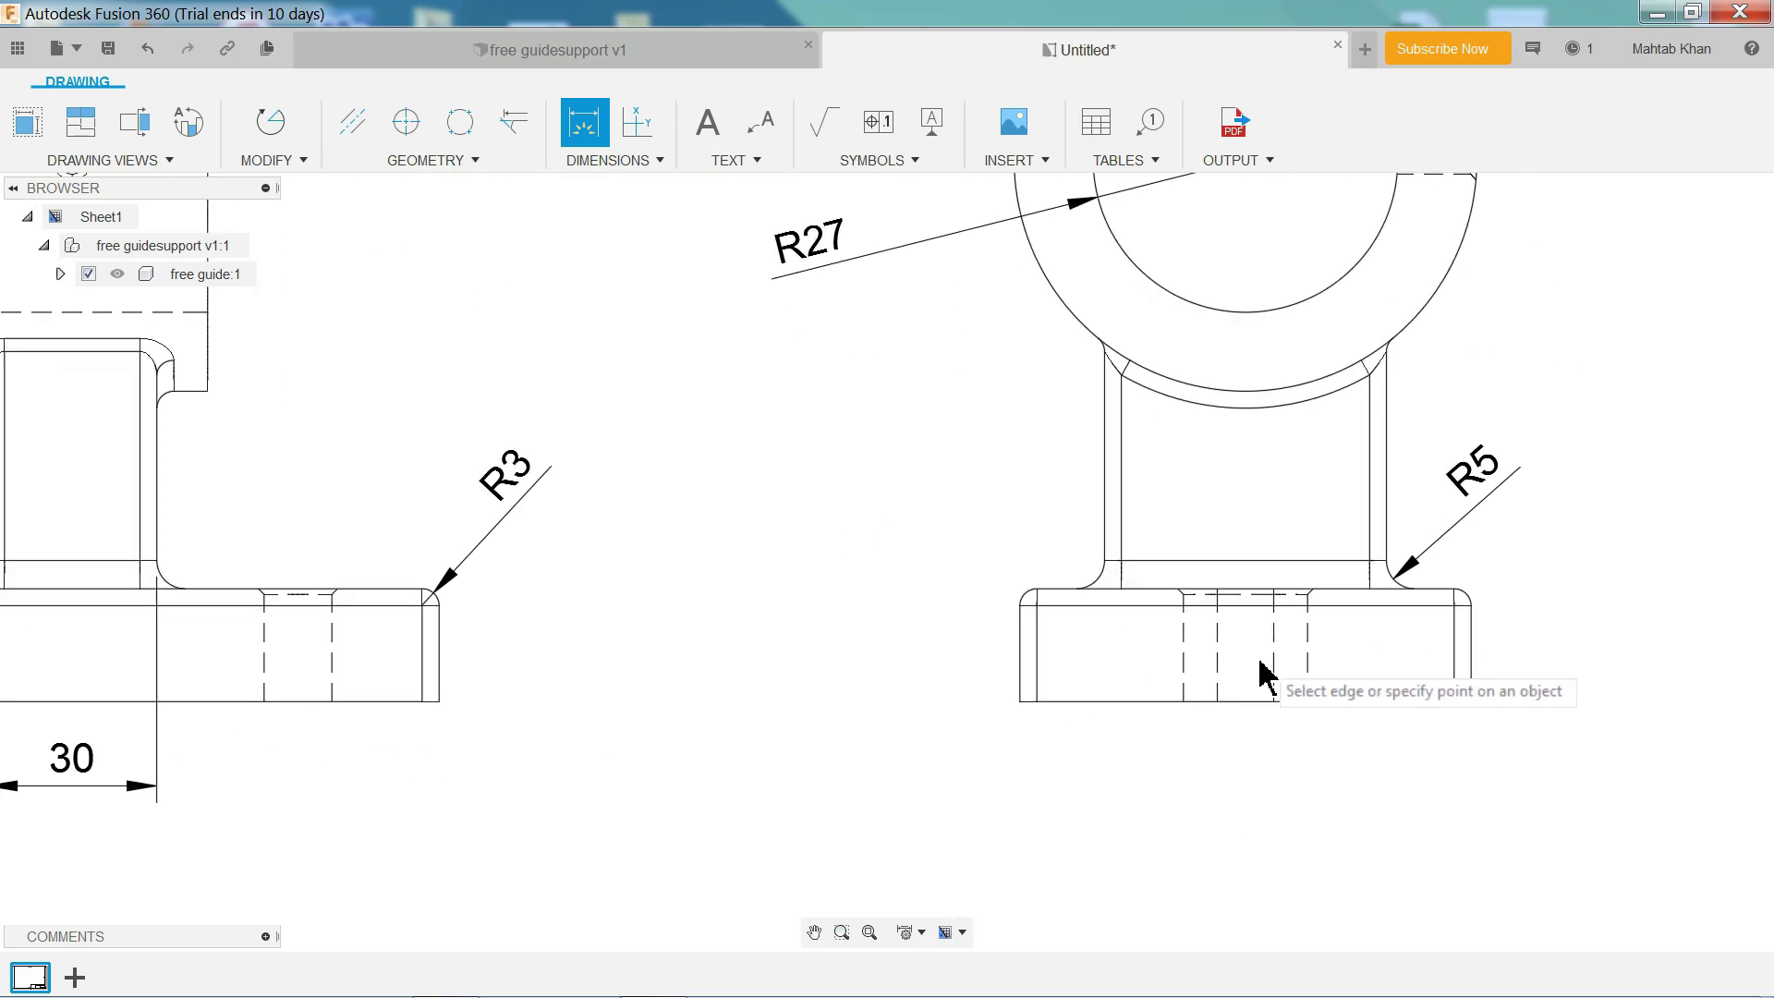
click(1386, 538)
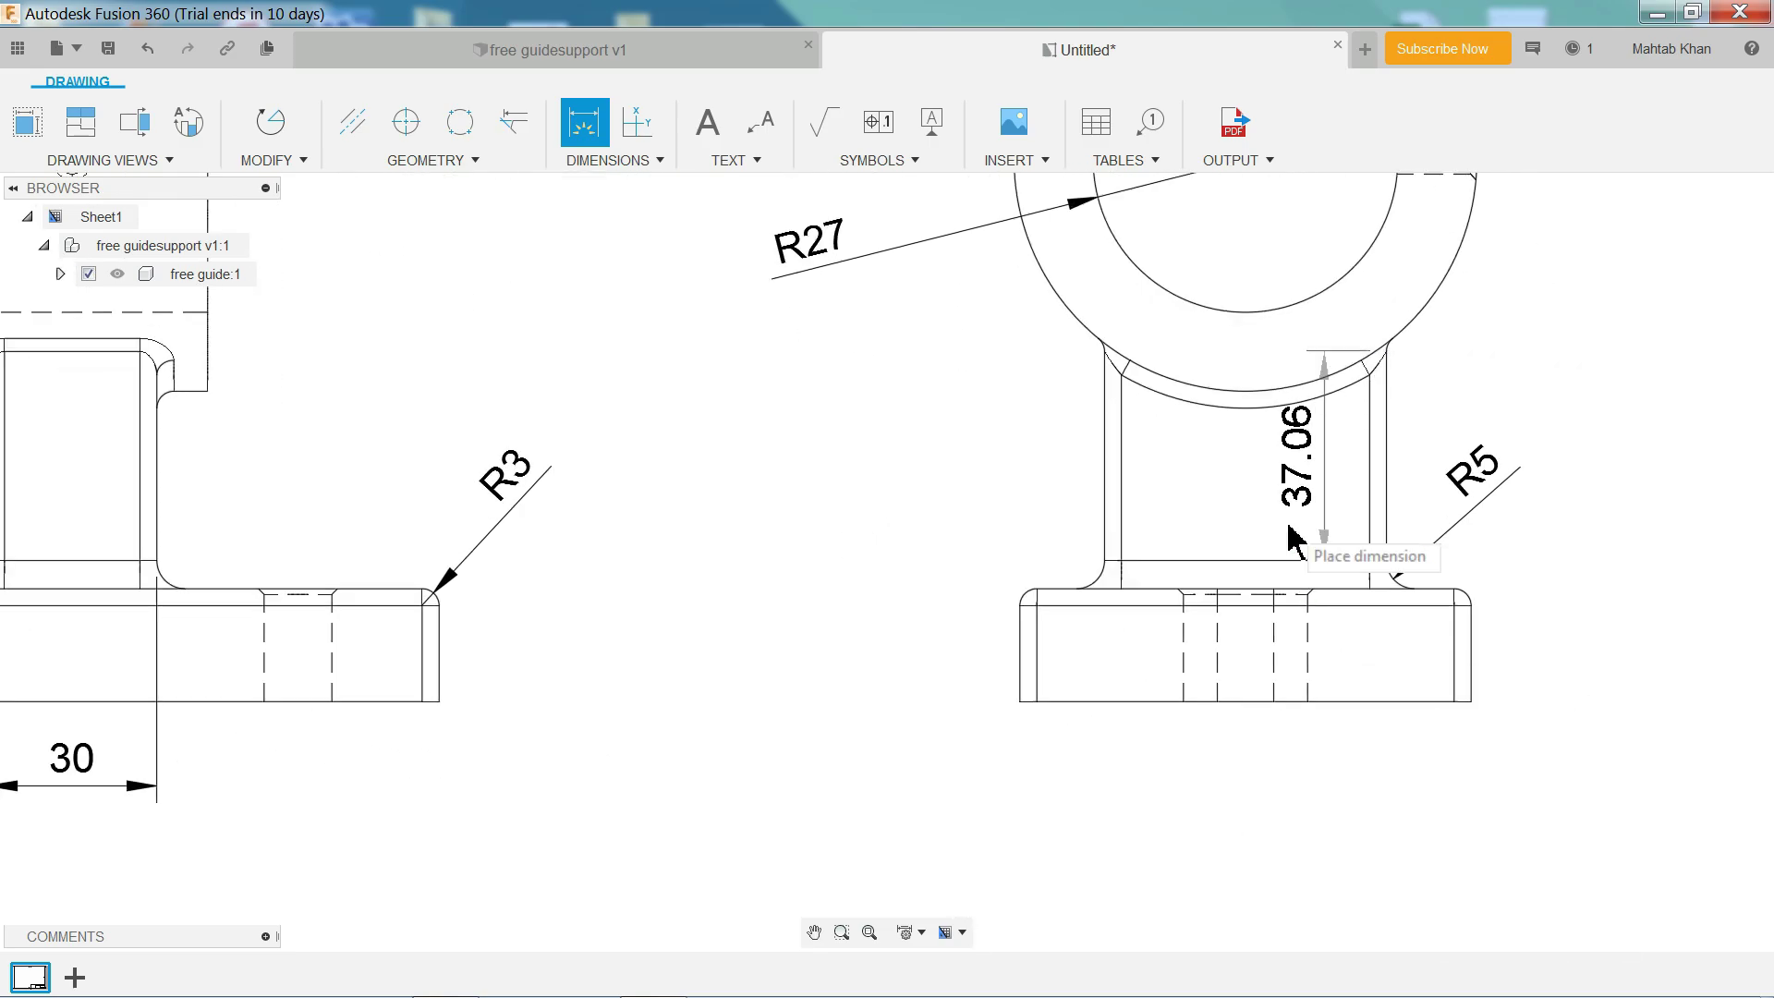
click(1108, 534)
click(1275, 780)
click(1470, 701)
click(1022, 701)
click(1239, 836)
Add the 2 slot gap and 60 top width above the side view.
scroll(1108, 642, up, 3)
mouse_move(885, 459)
middle_down()
mouse_move(966, 618)
mouse_move(696, 445)
mouse_move(709, 487)
middle_up()
scroll(1228, 305, up, 5)
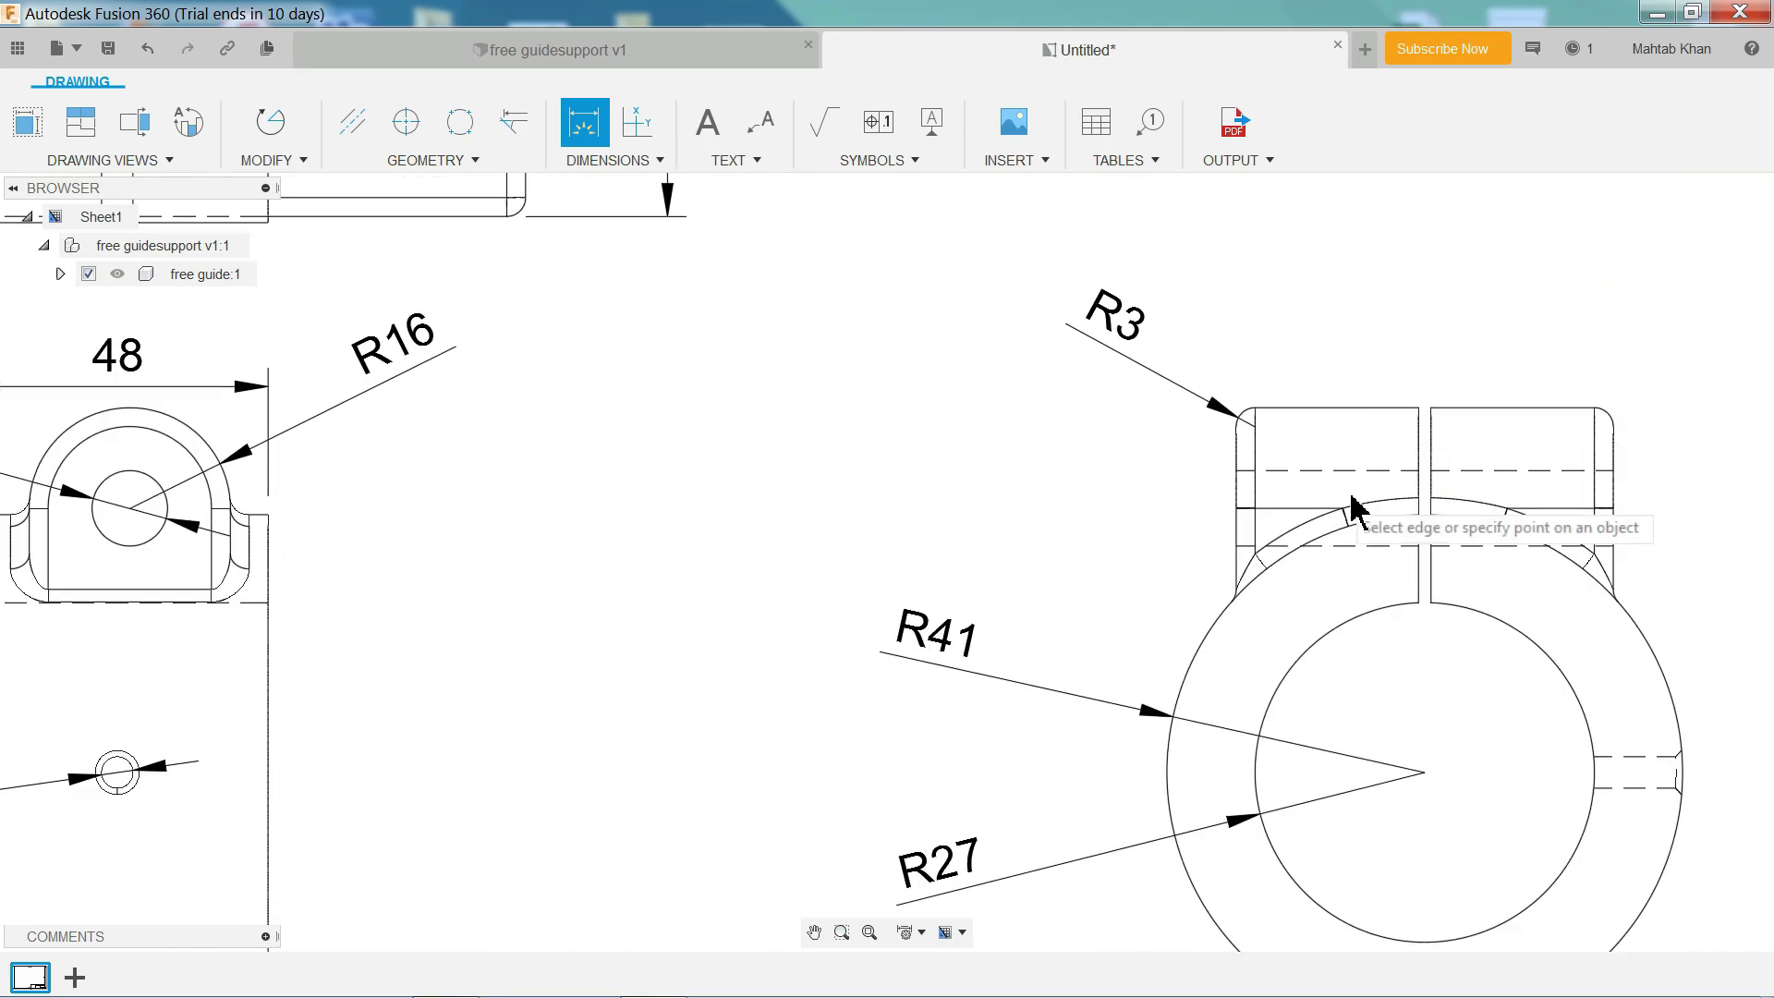
mouse_move(998, 502)
middle_down()
mouse_move(832, 503)
mouse_move(526, 396)
middle_up()
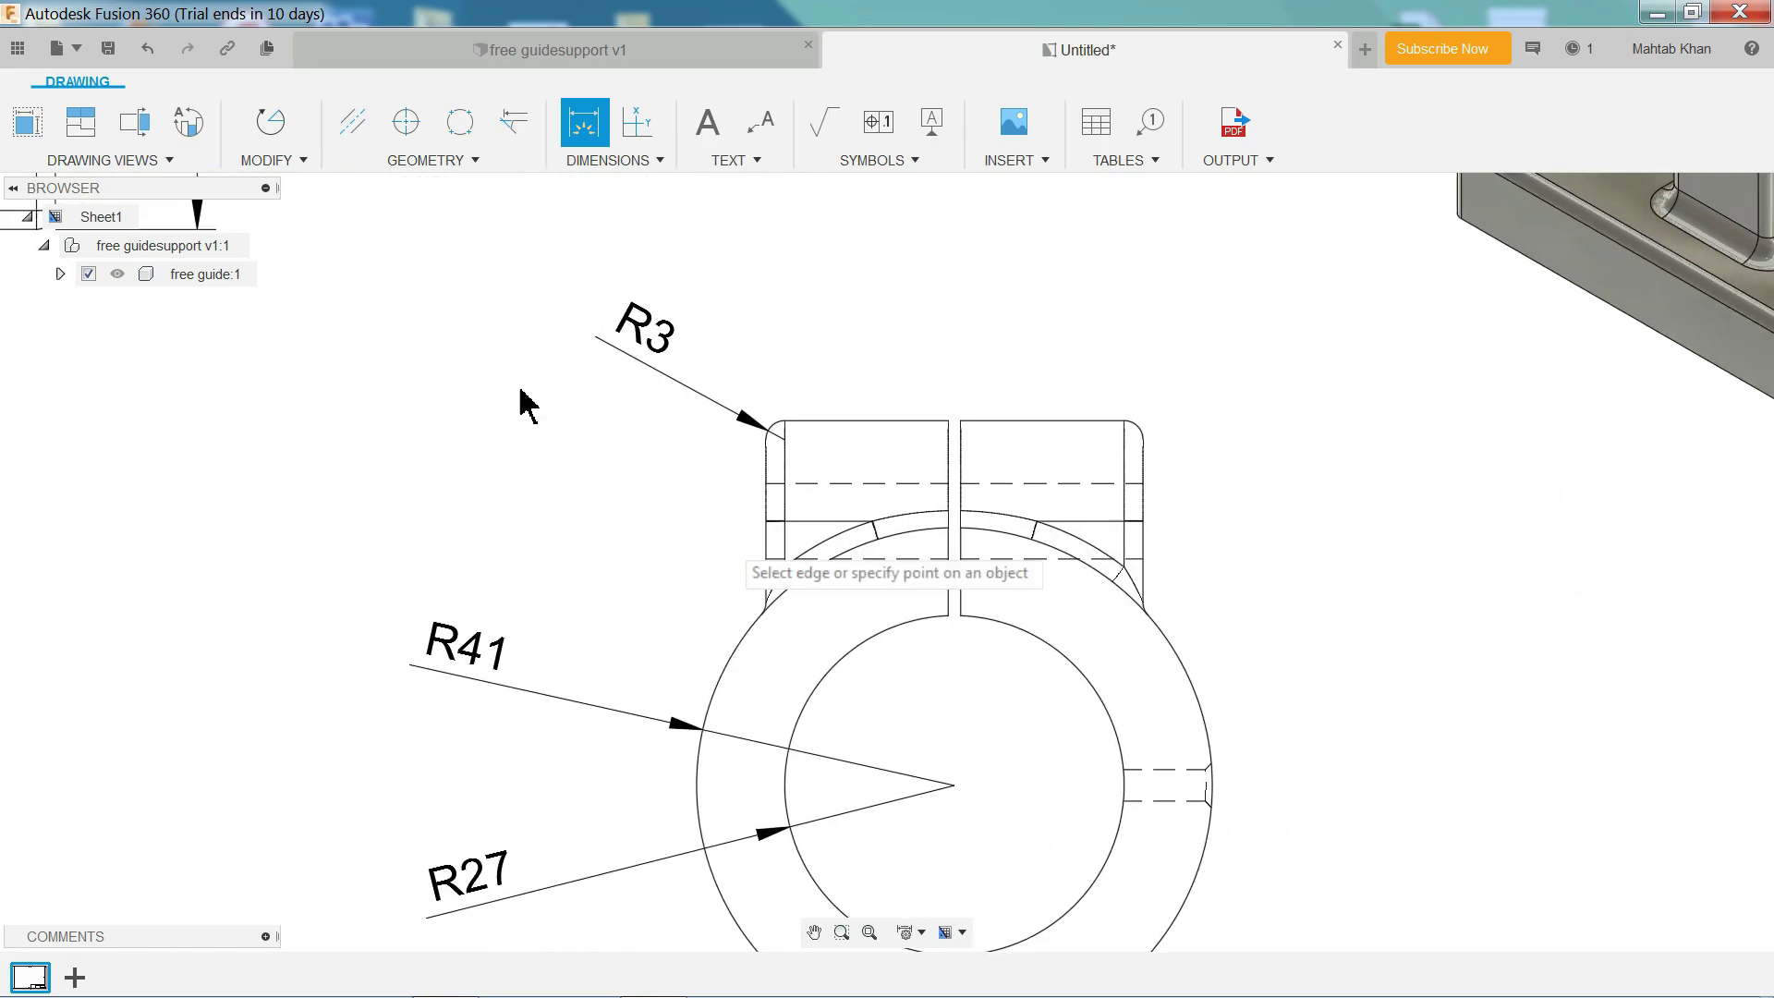
click(962, 455)
click(970, 372)
click(1125, 462)
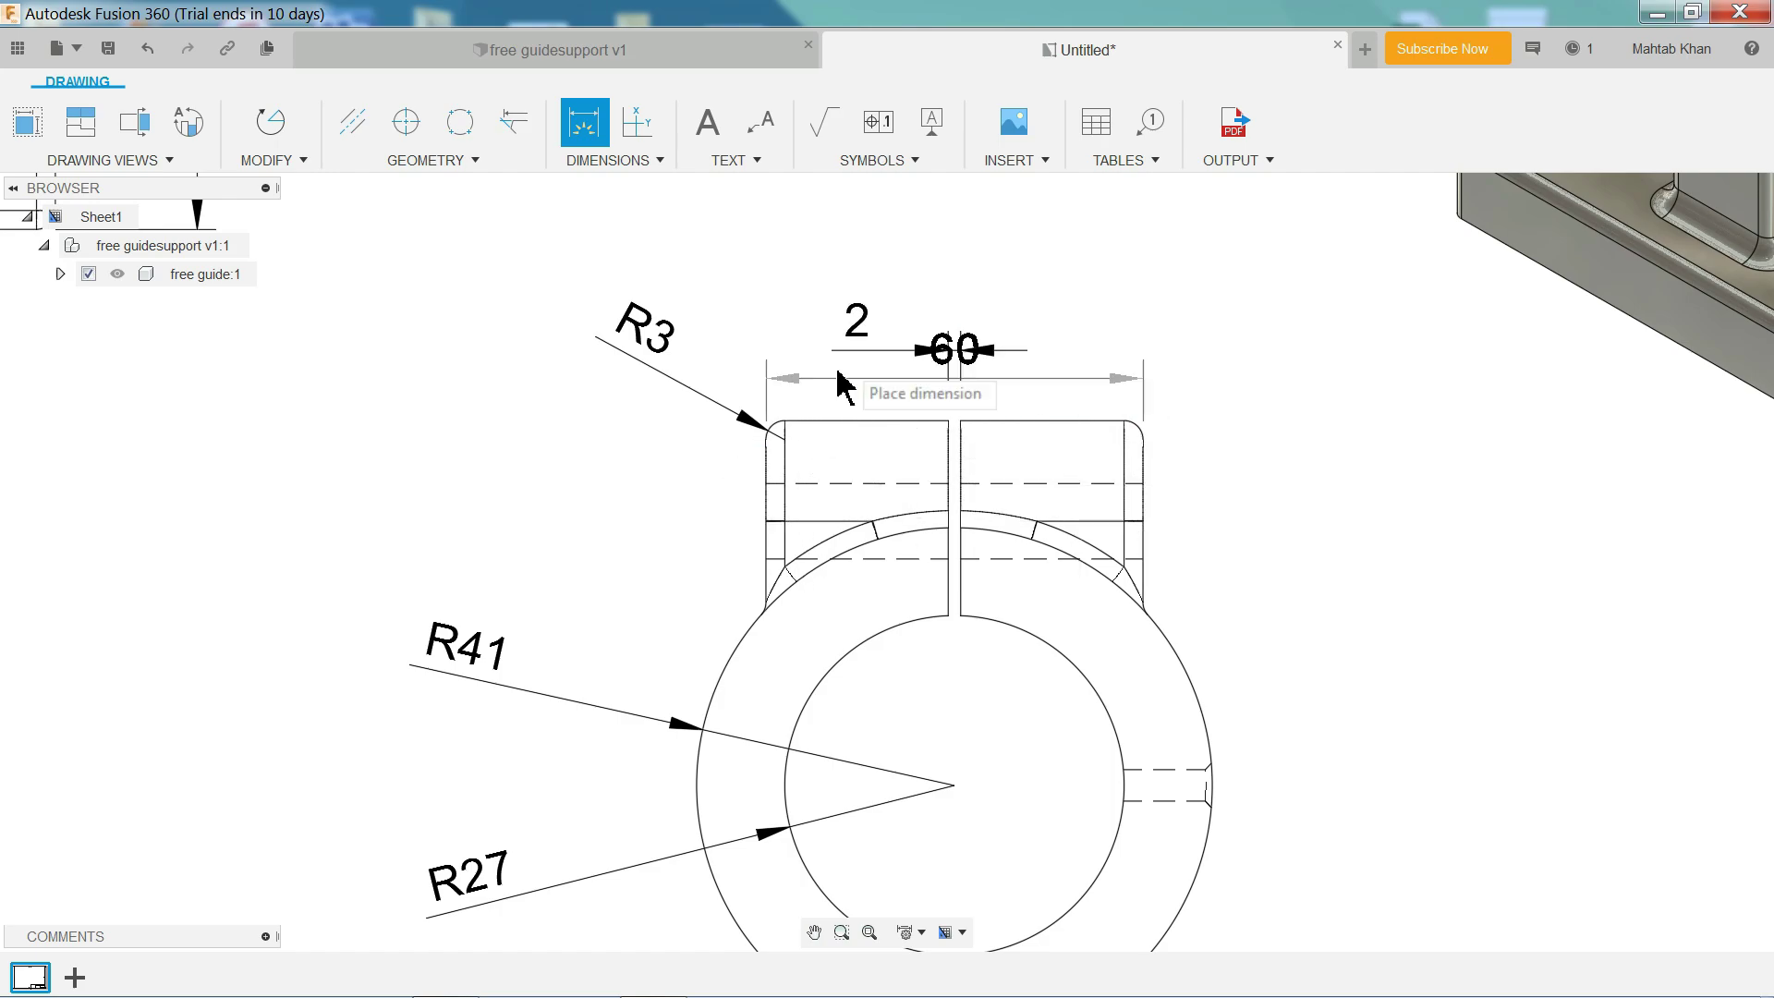
click(917, 261)
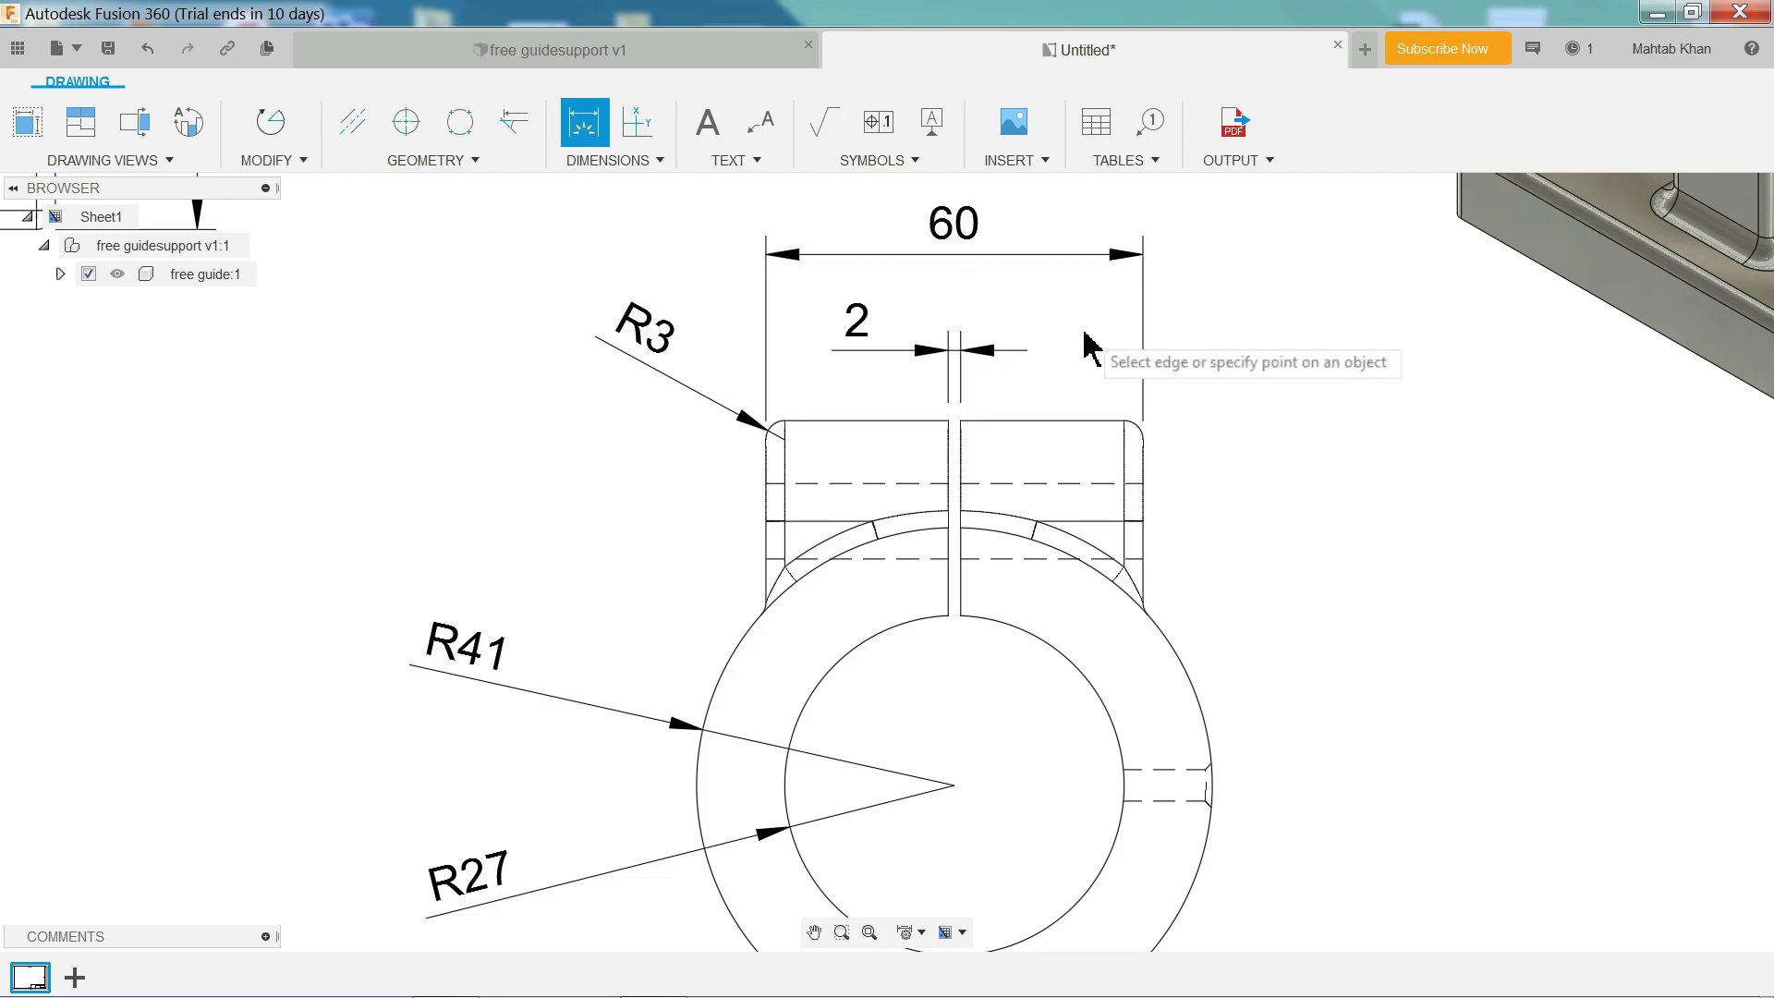
Add the 96 height from the base bottom to the circle centre, left of the view.
scroll(1087, 336, down, 3)
scroll(998, 377, down, 2)
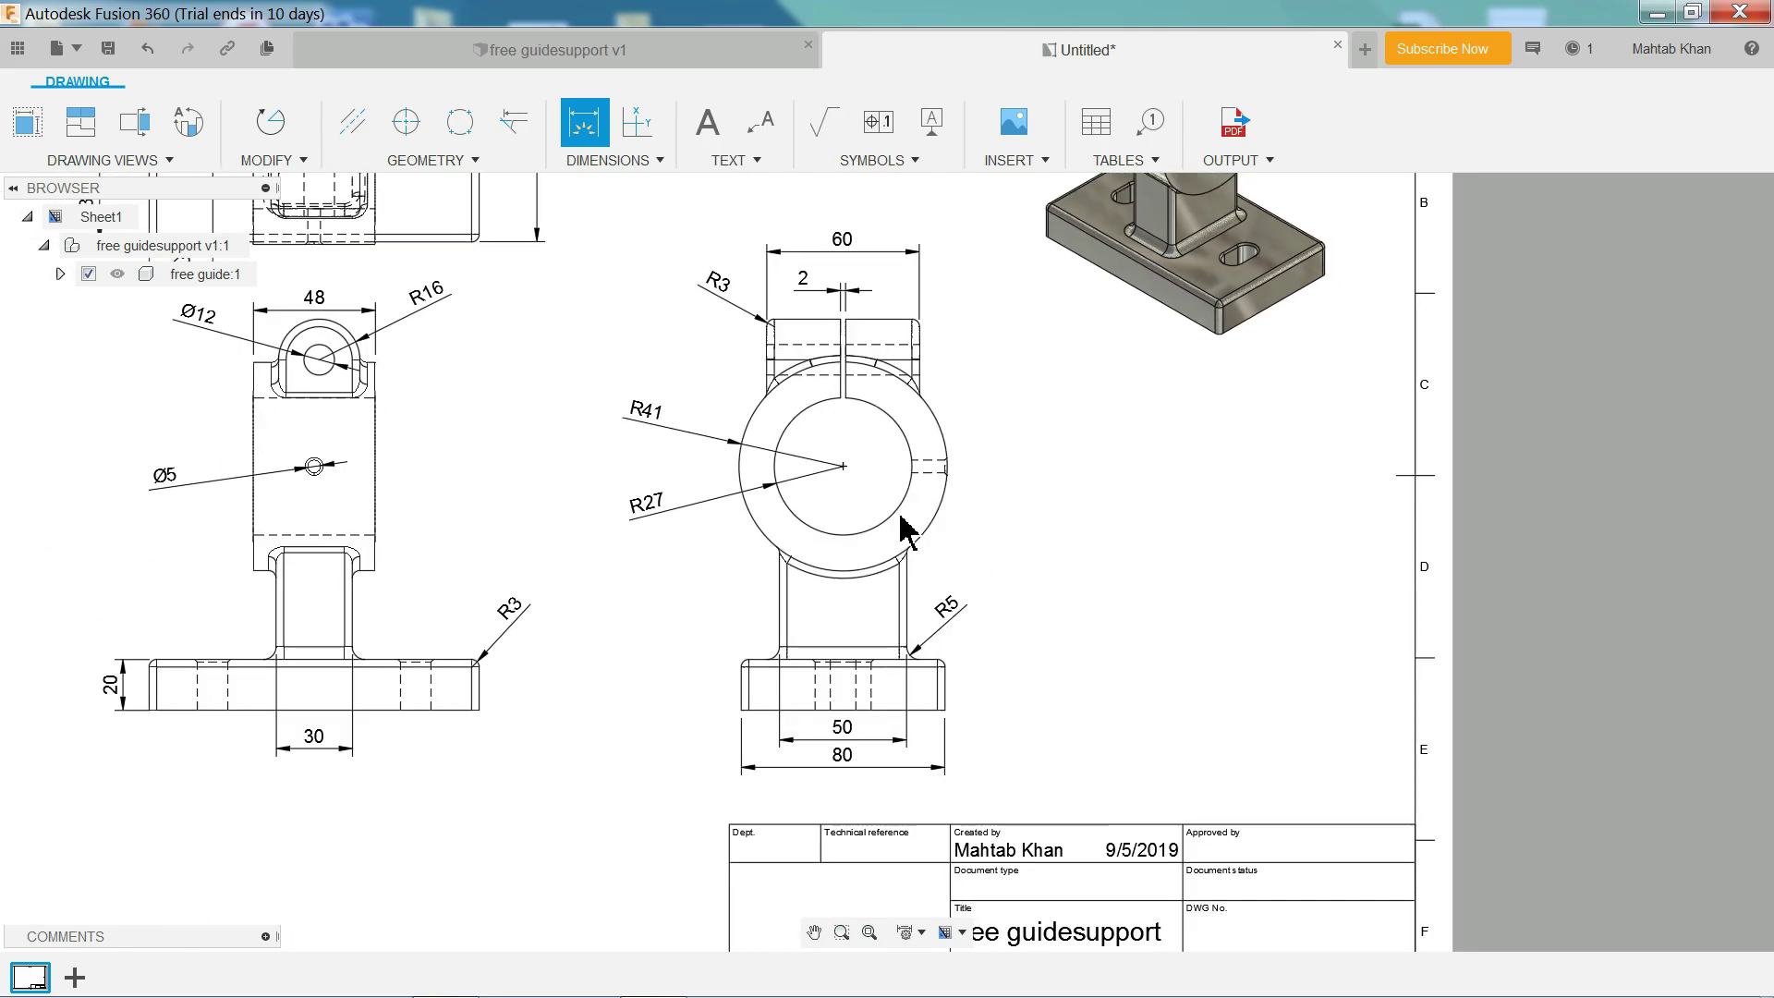
scroll(901, 554, up, 2)
click(820, 773)
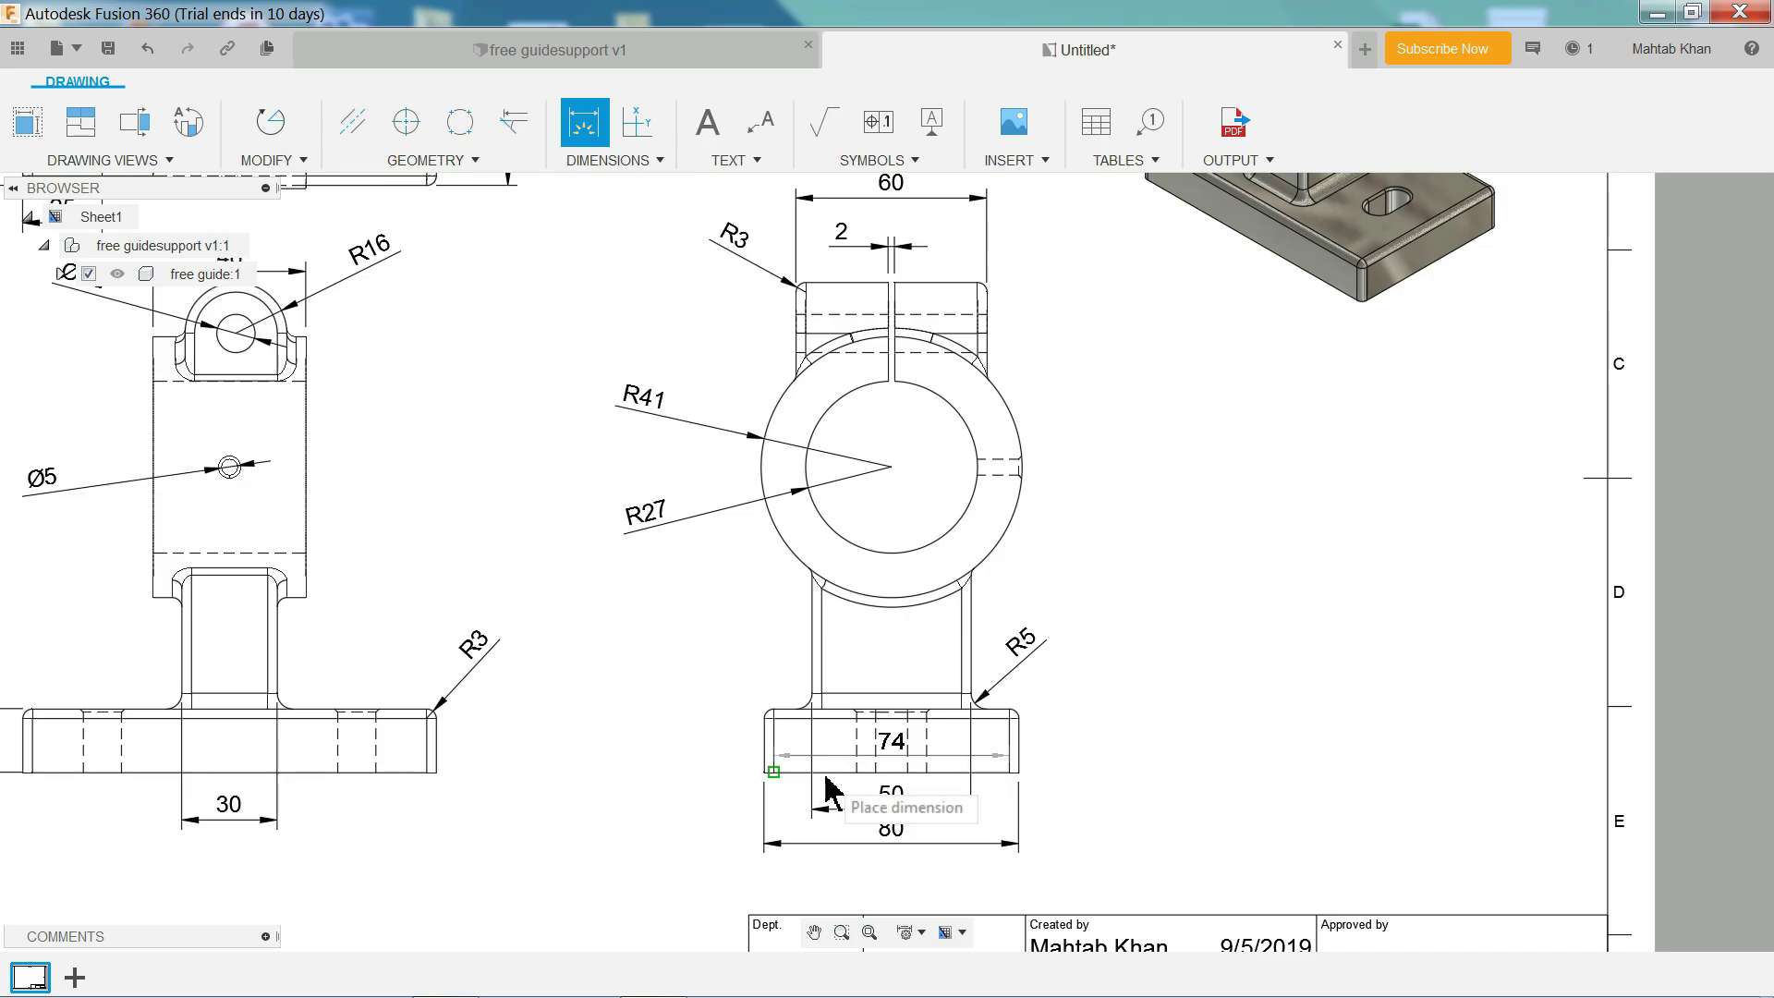
click(891, 466)
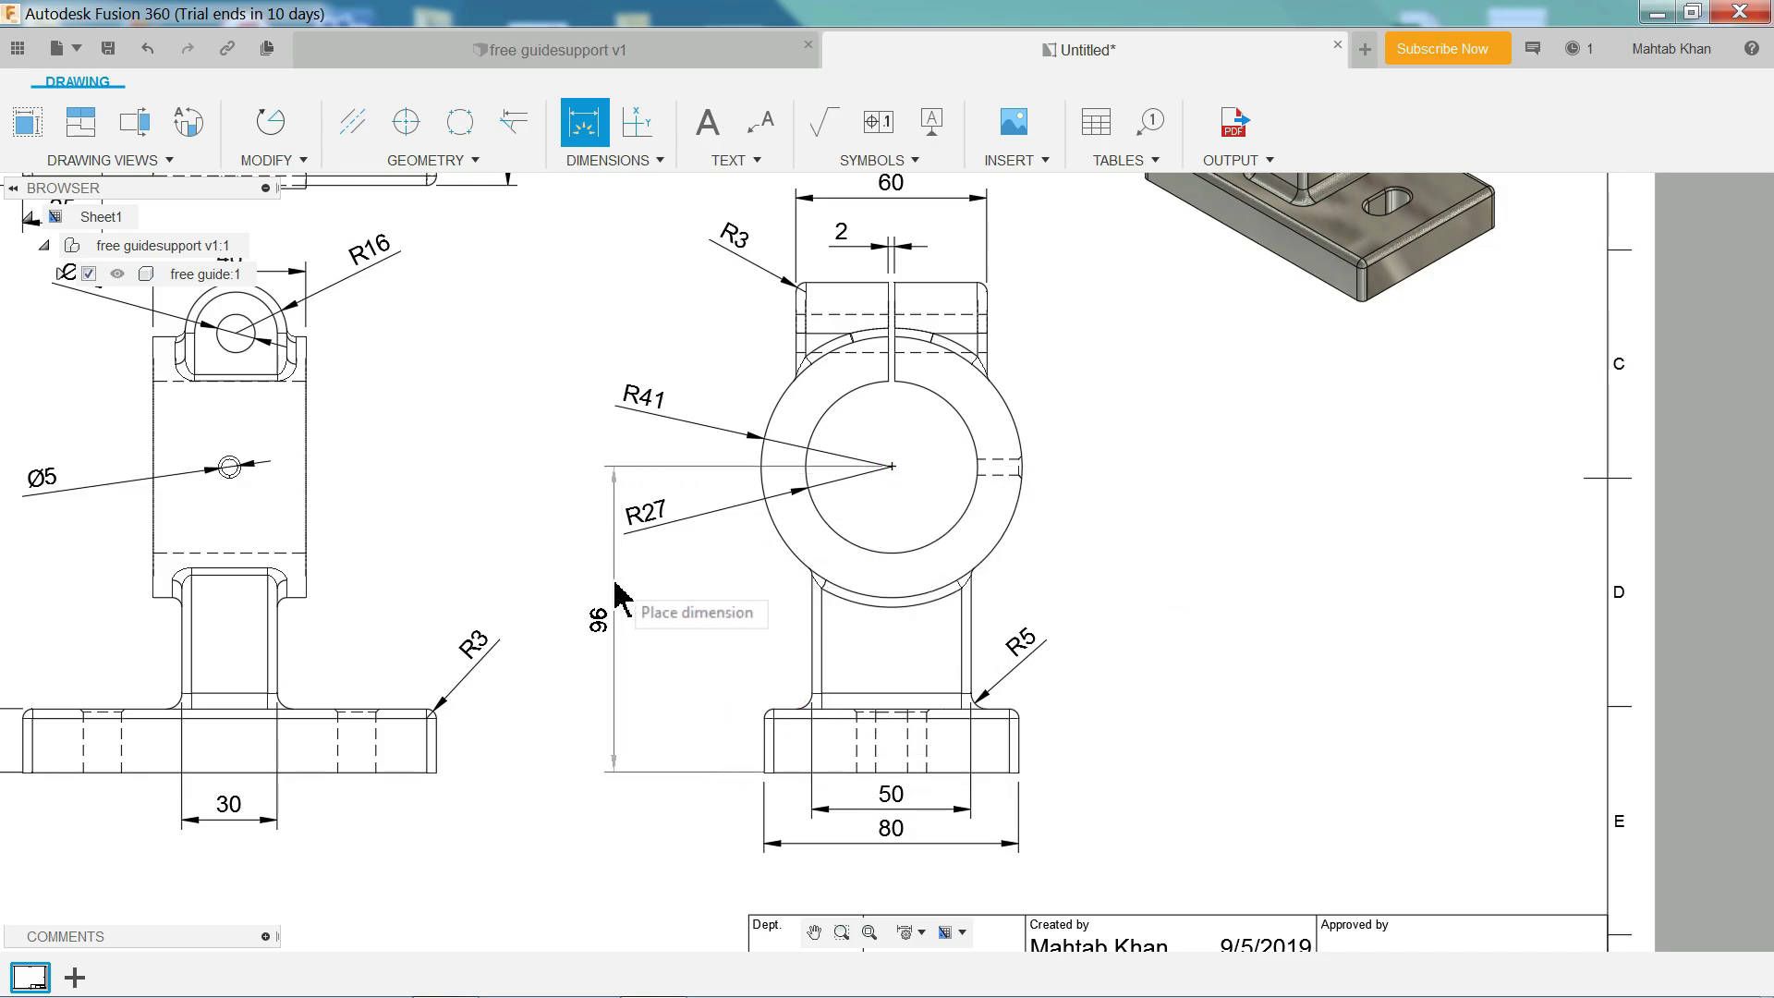
click(614, 596)
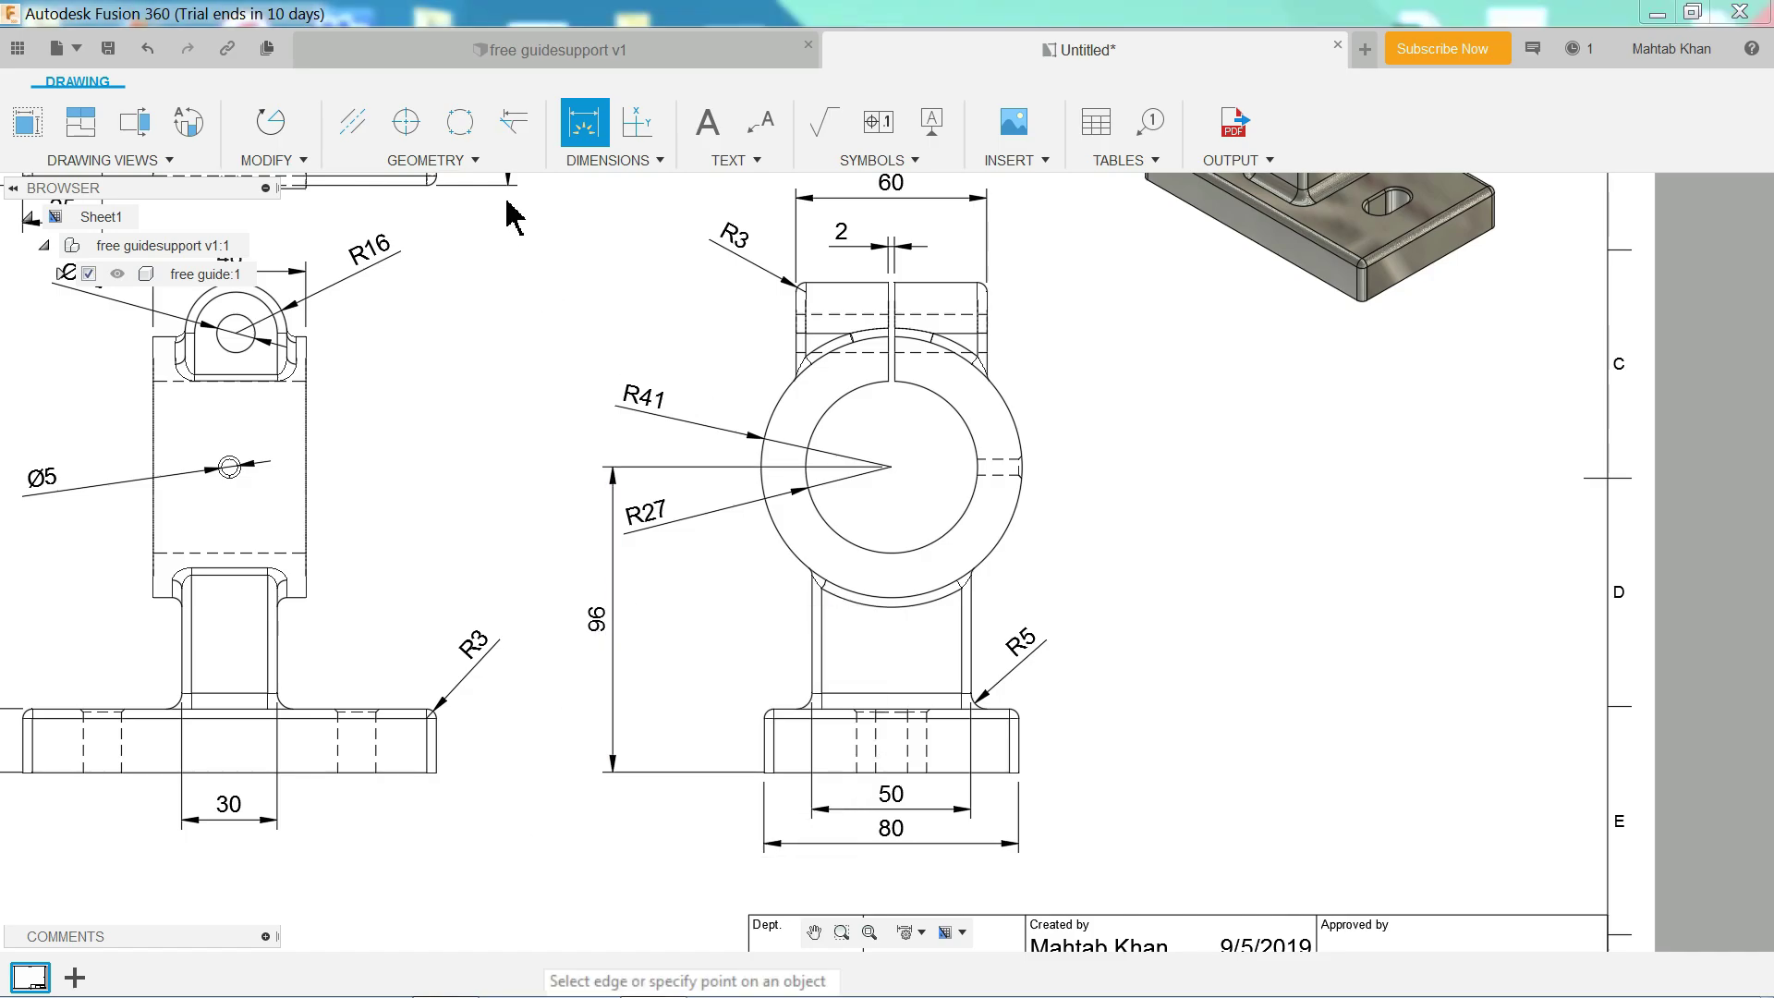
click(896, 338)
key(Escape)
Add the vertical 138 dimension from the base bottom edge to the upper hole centre.
scroll(962, 397, up, 1)
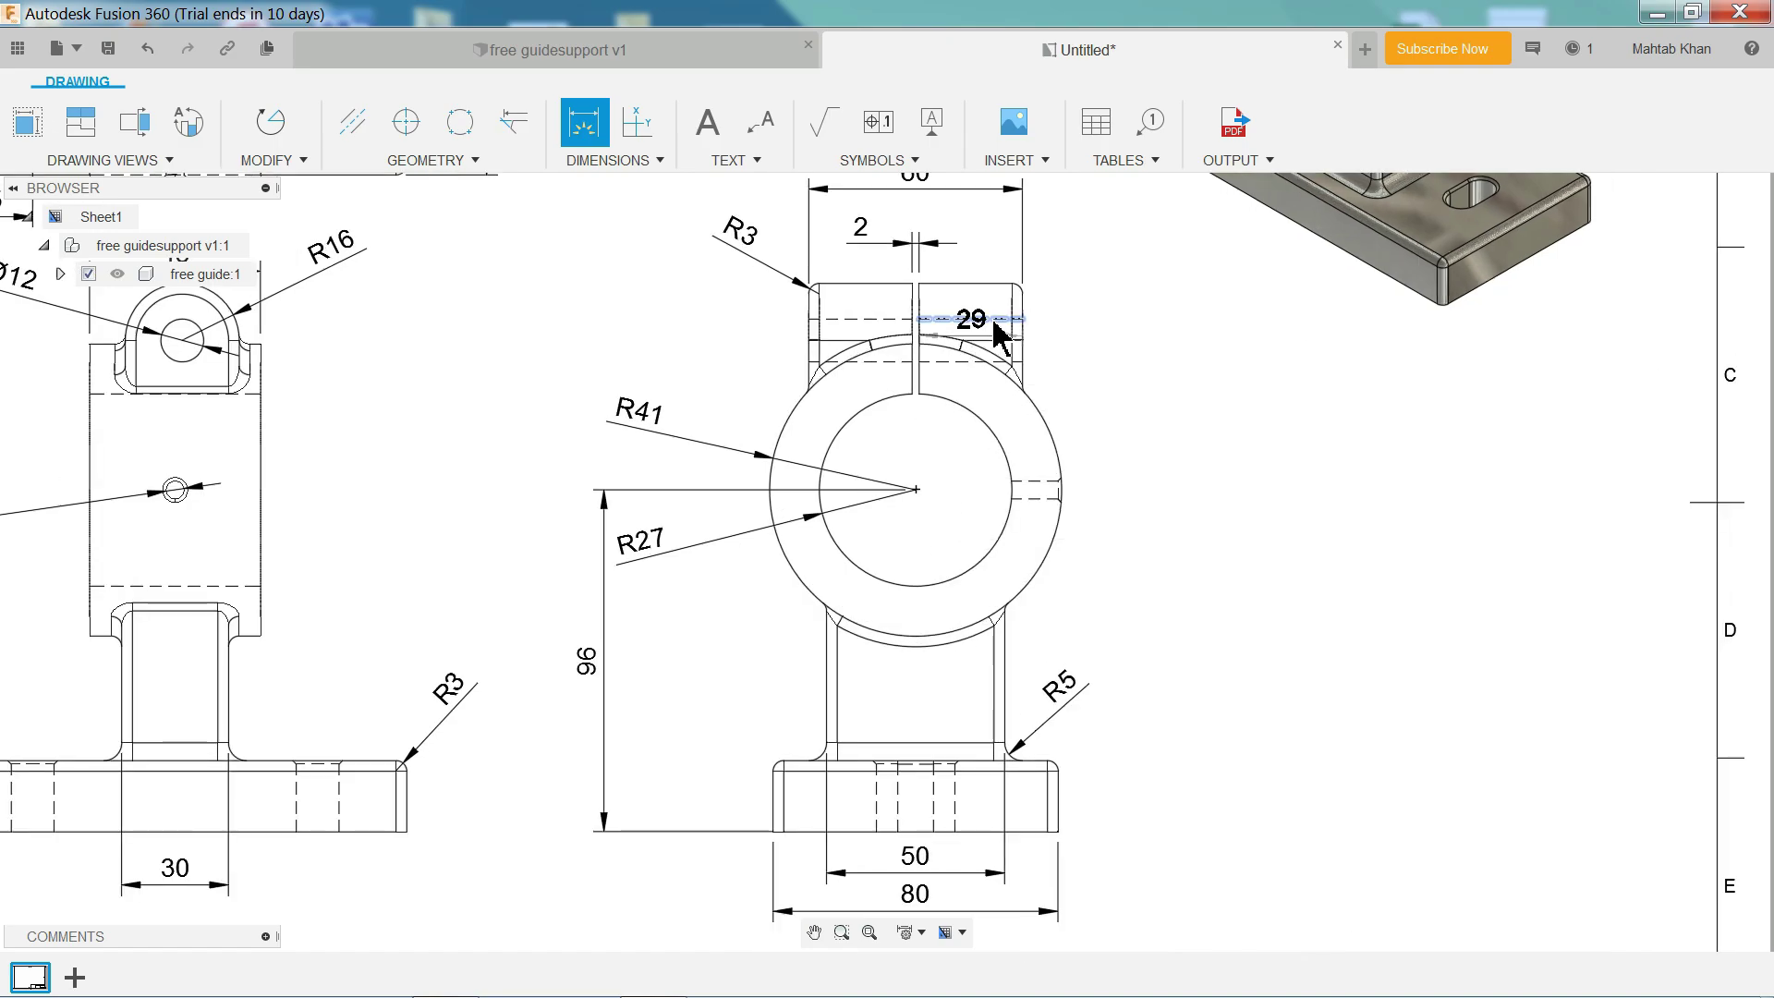
scroll(915, 360, down, 1)
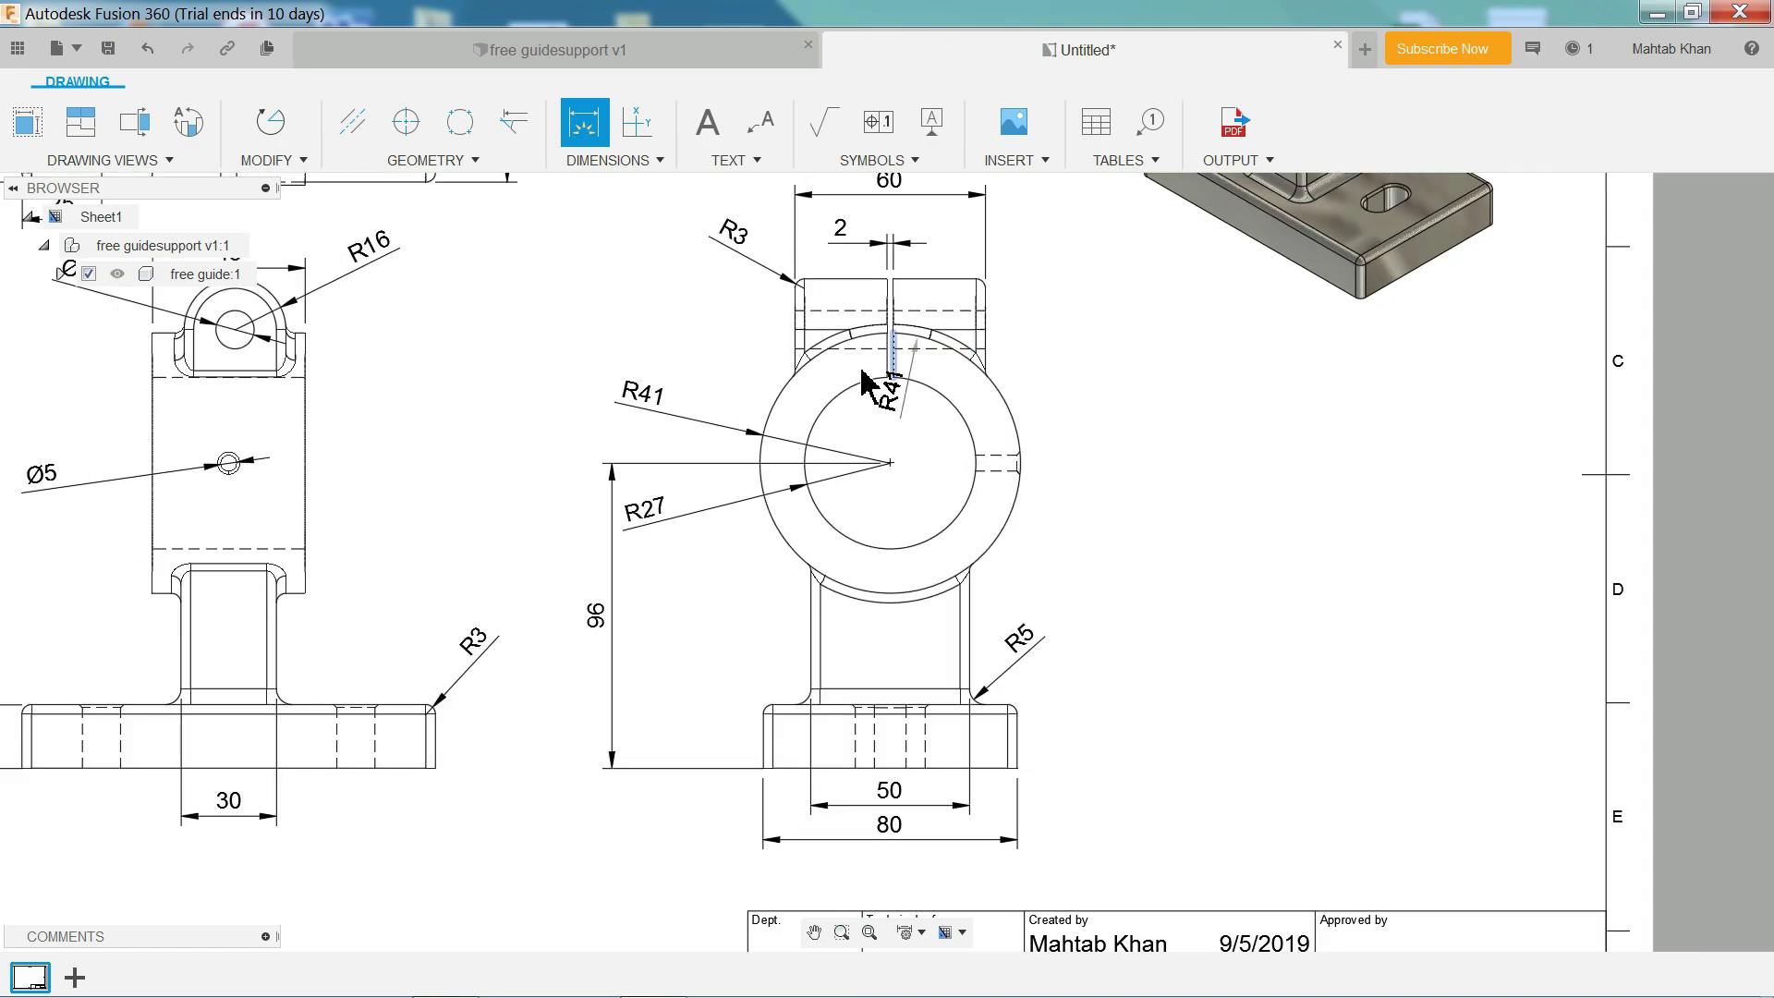
click(311, 767)
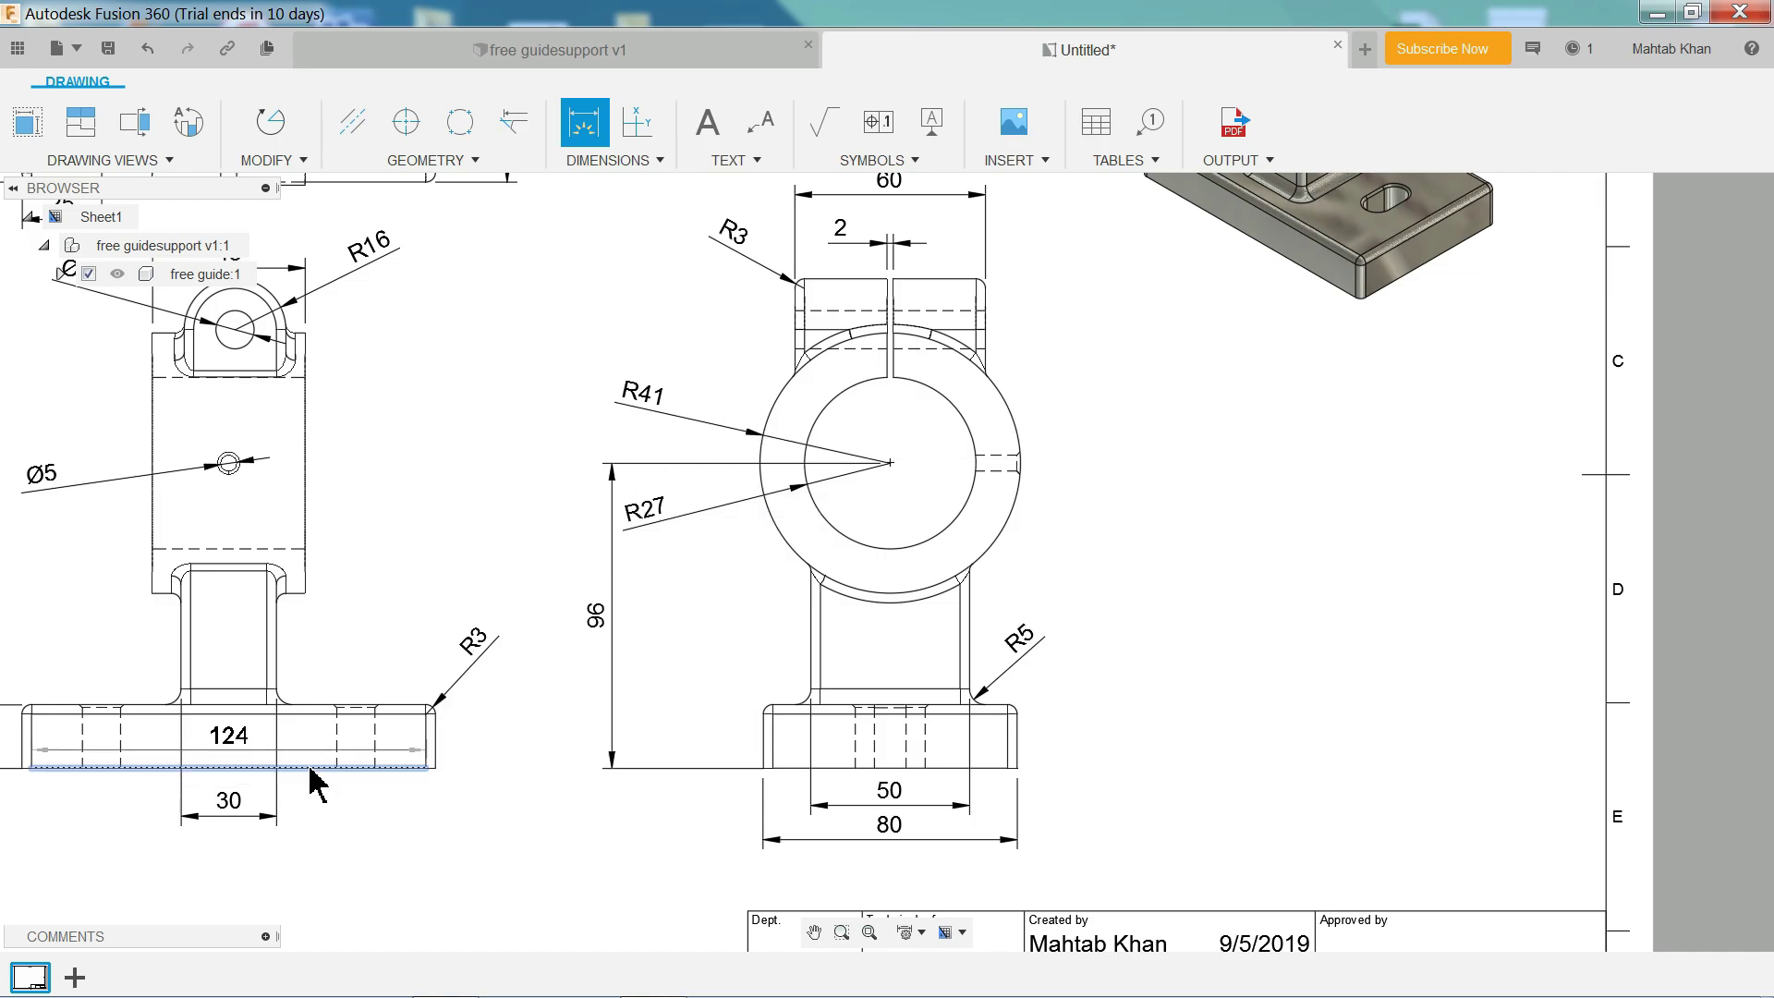
click(236, 330)
click(588, 550)
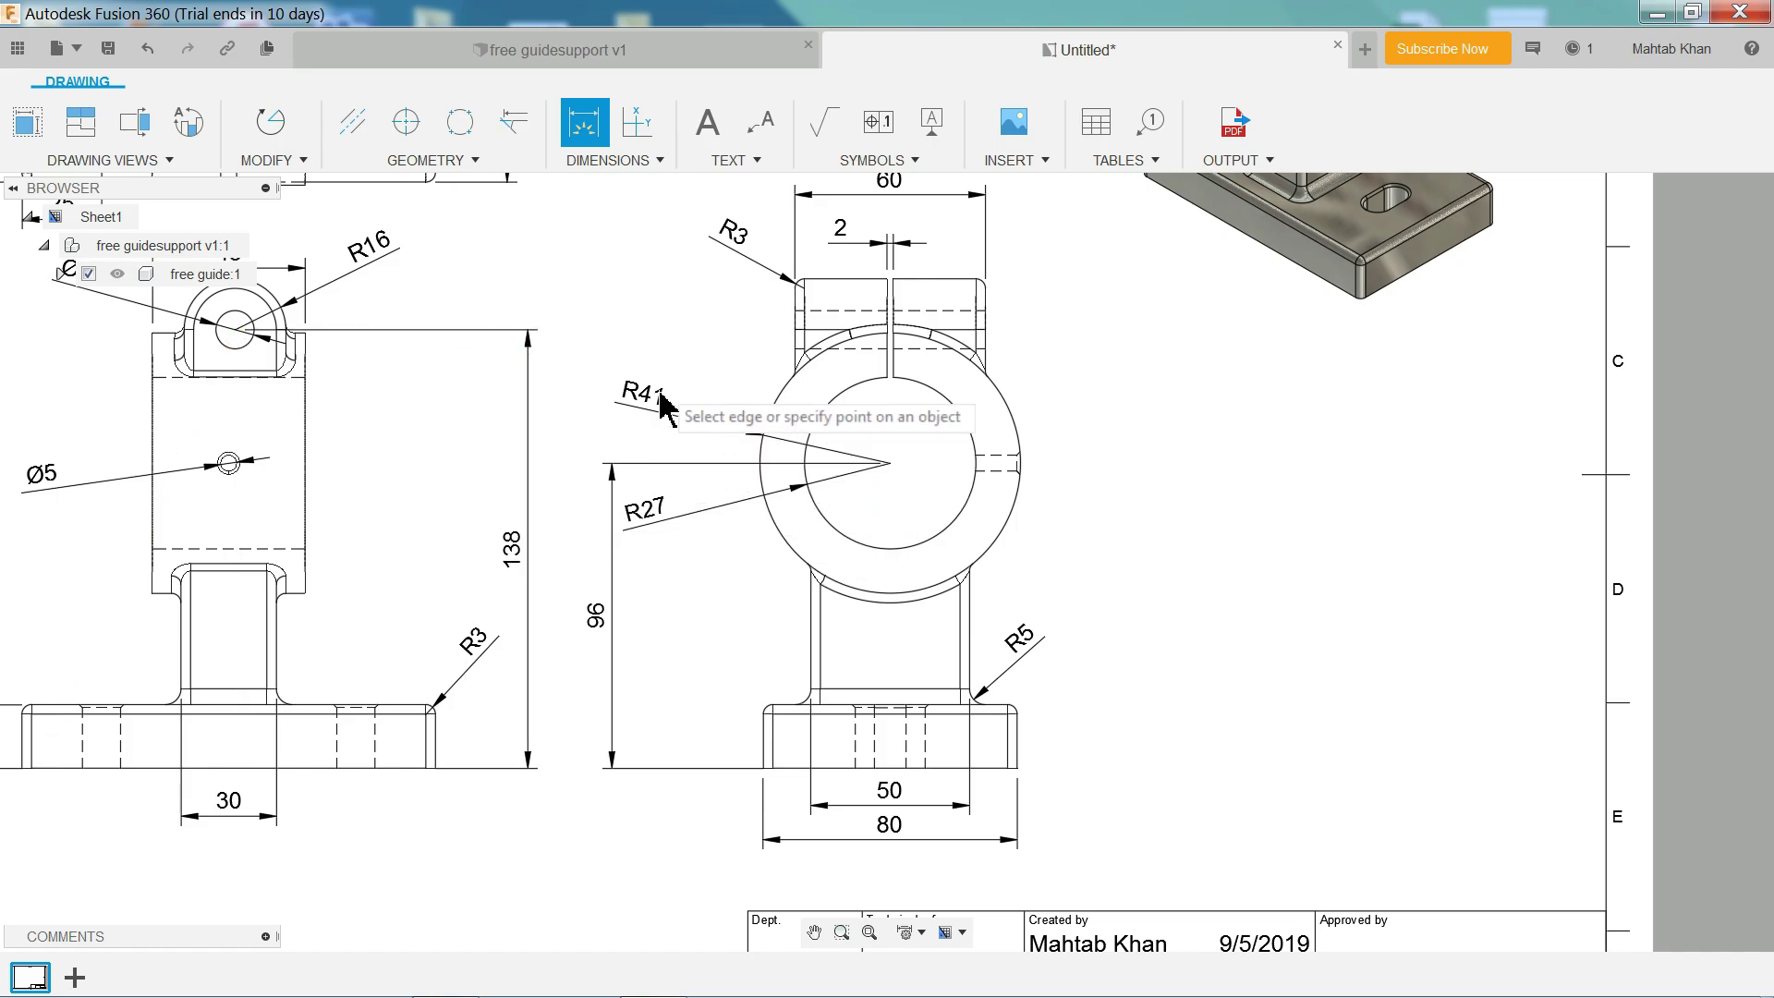
mouse_move(634, 325)
middle_down()
mouse_move(864, 647)
mouse_move(982, 725)
mouse_move(1037, 677)
mouse_move(1025, 653)
middle_up()
middle_drag(759, 469, 758, 469)
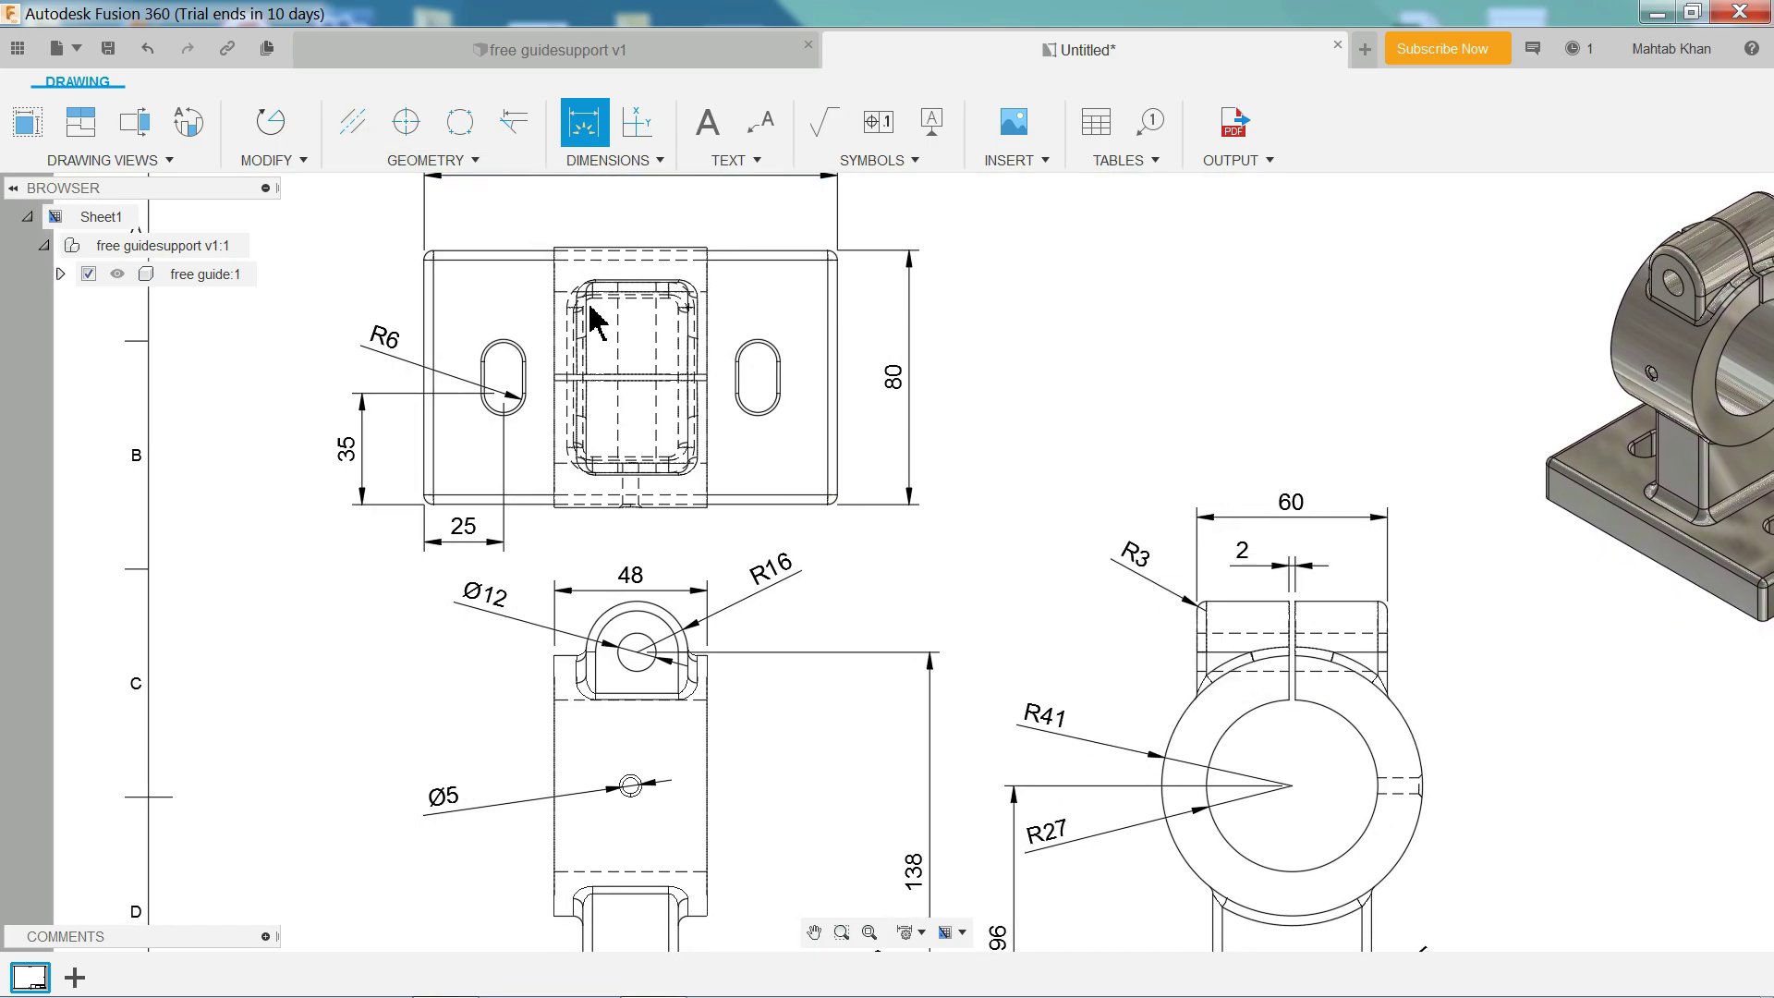
scroll(776, 665, up, 2)
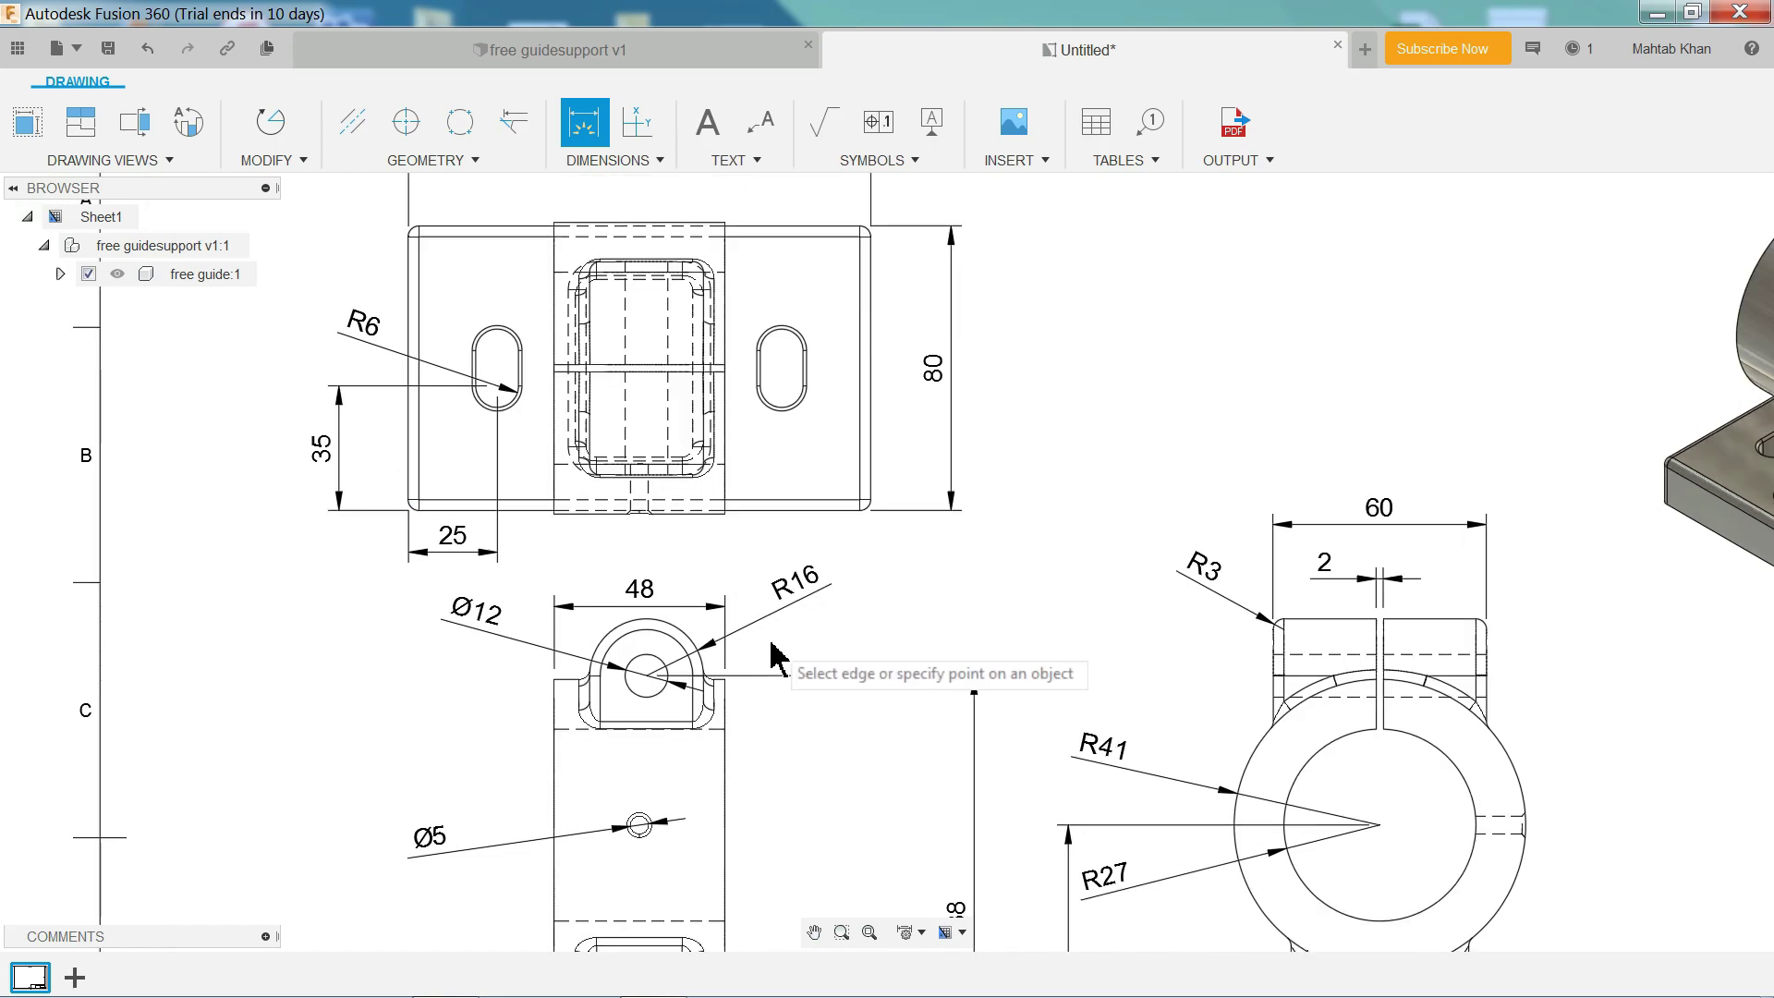
scroll(817, 665, up, 3)
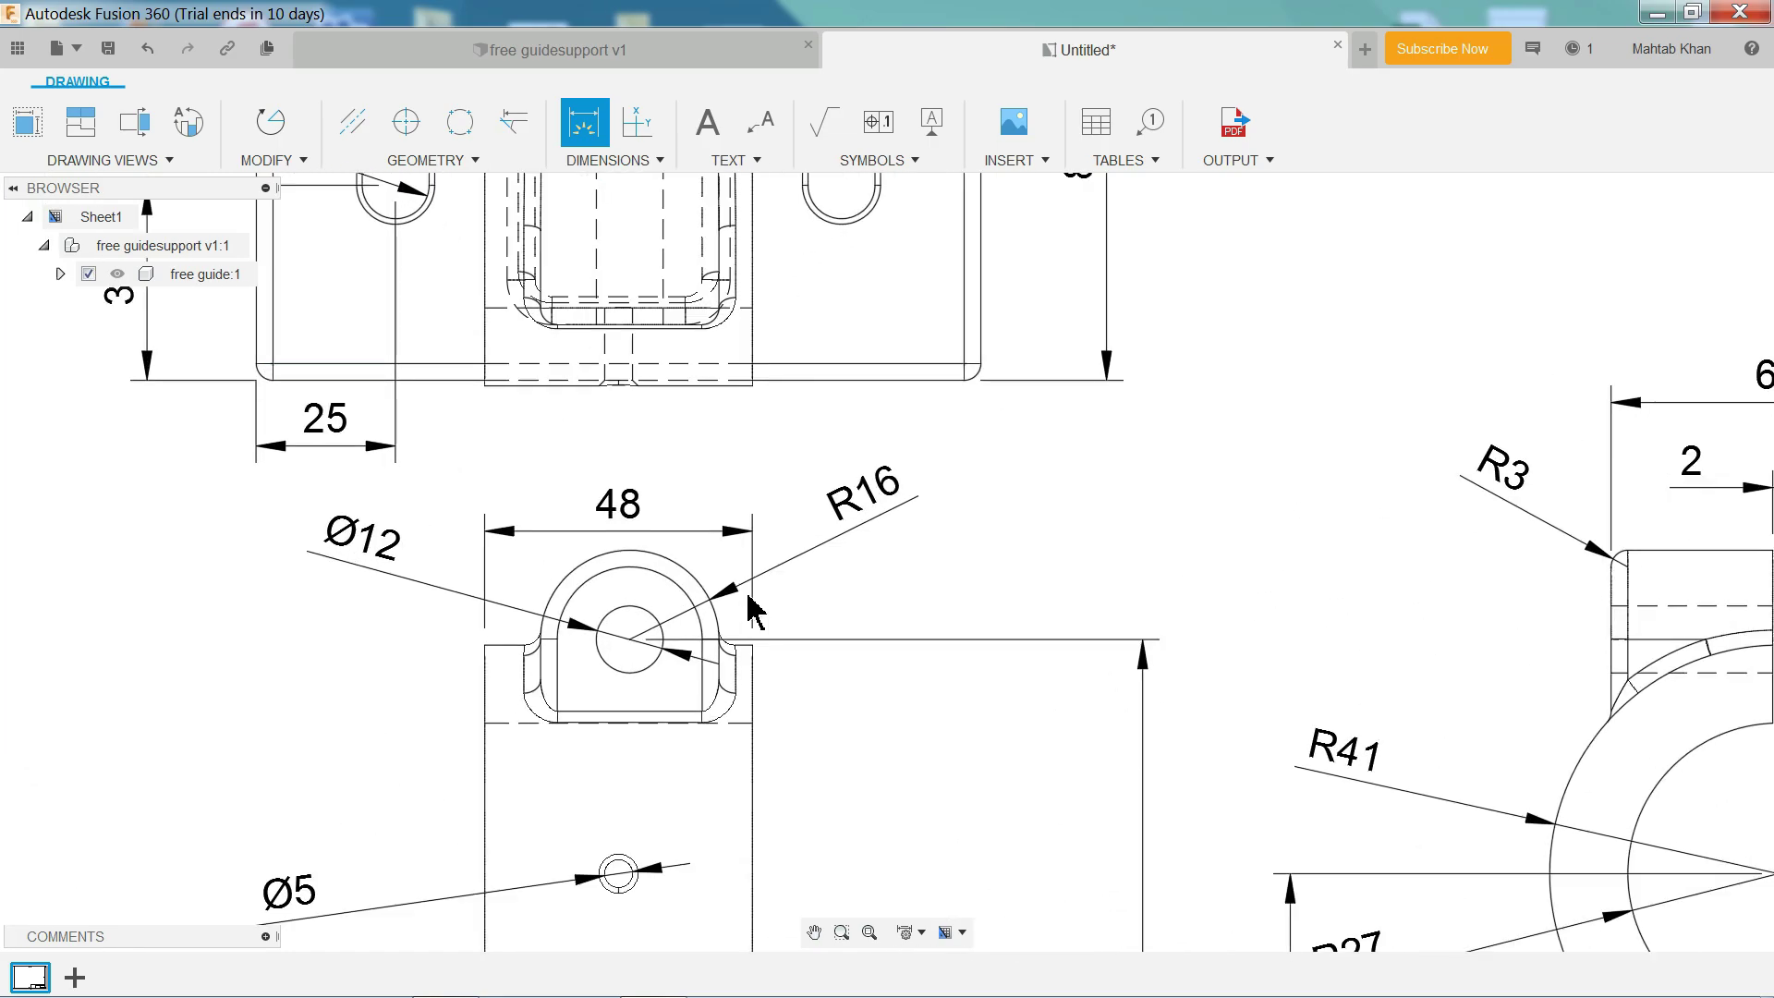
scroll(718, 577, down, 1)
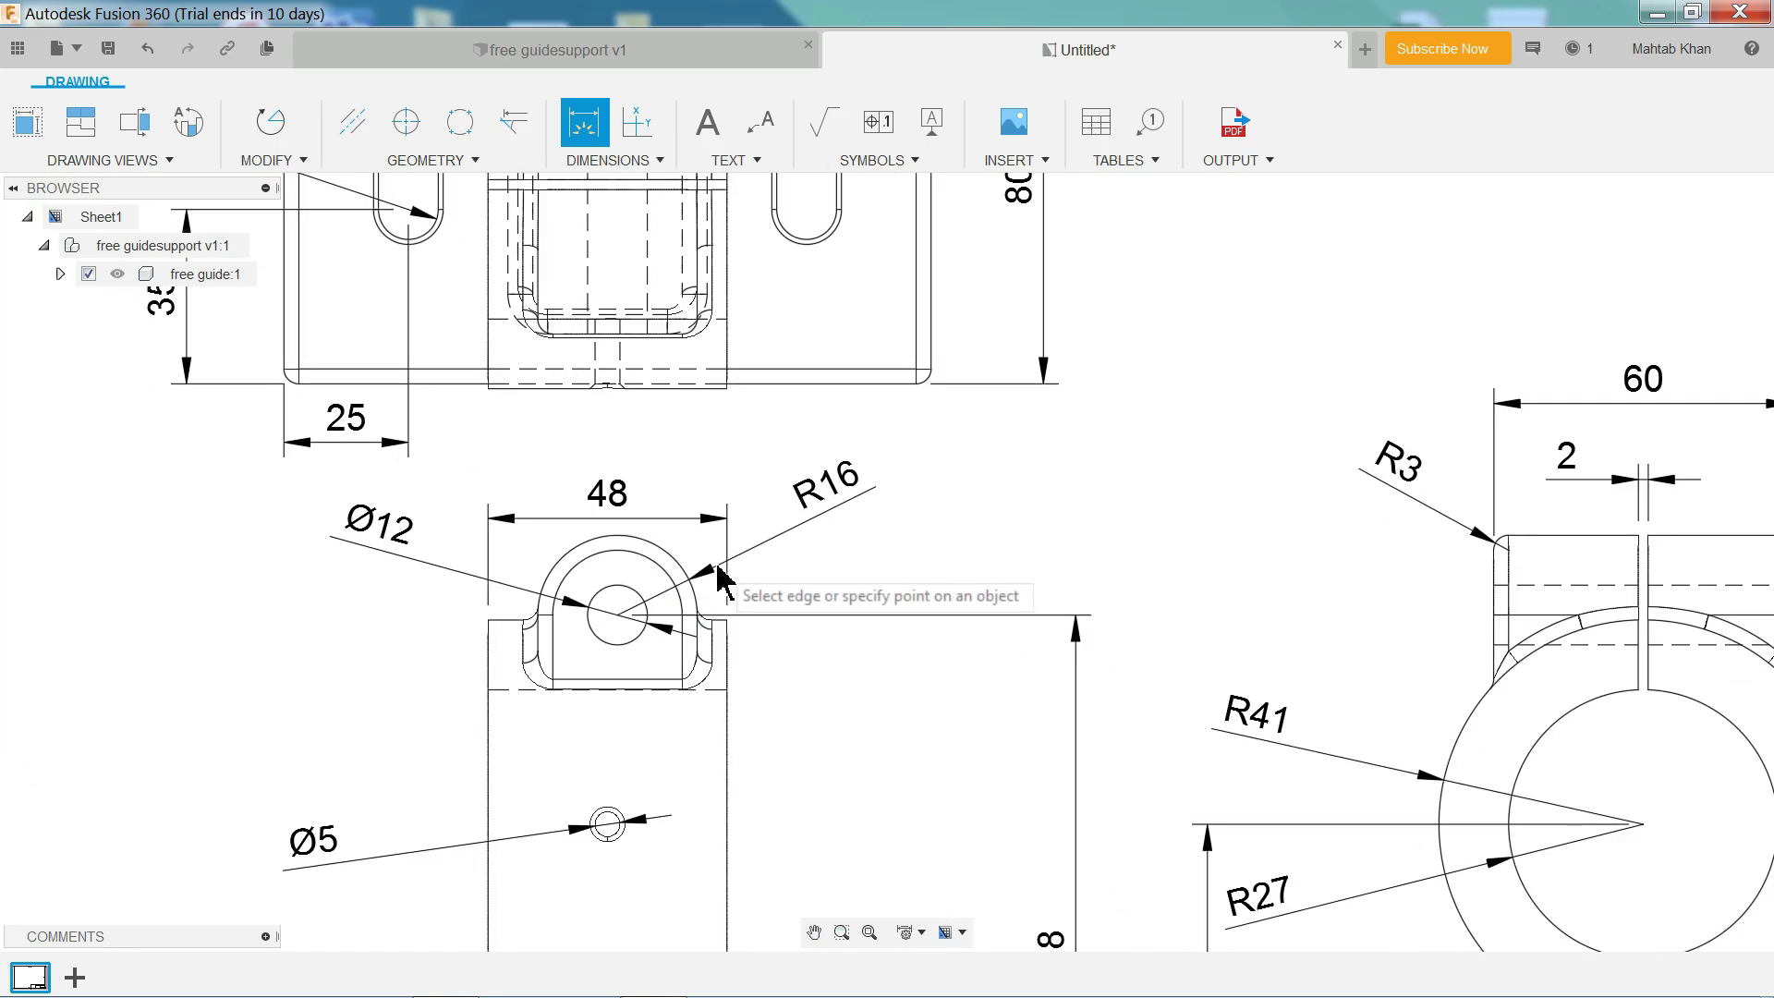
Cut section A-A vertically through the ring view's centre and place it at 1:1.5 to the right.
key(Escape)
key(F6)
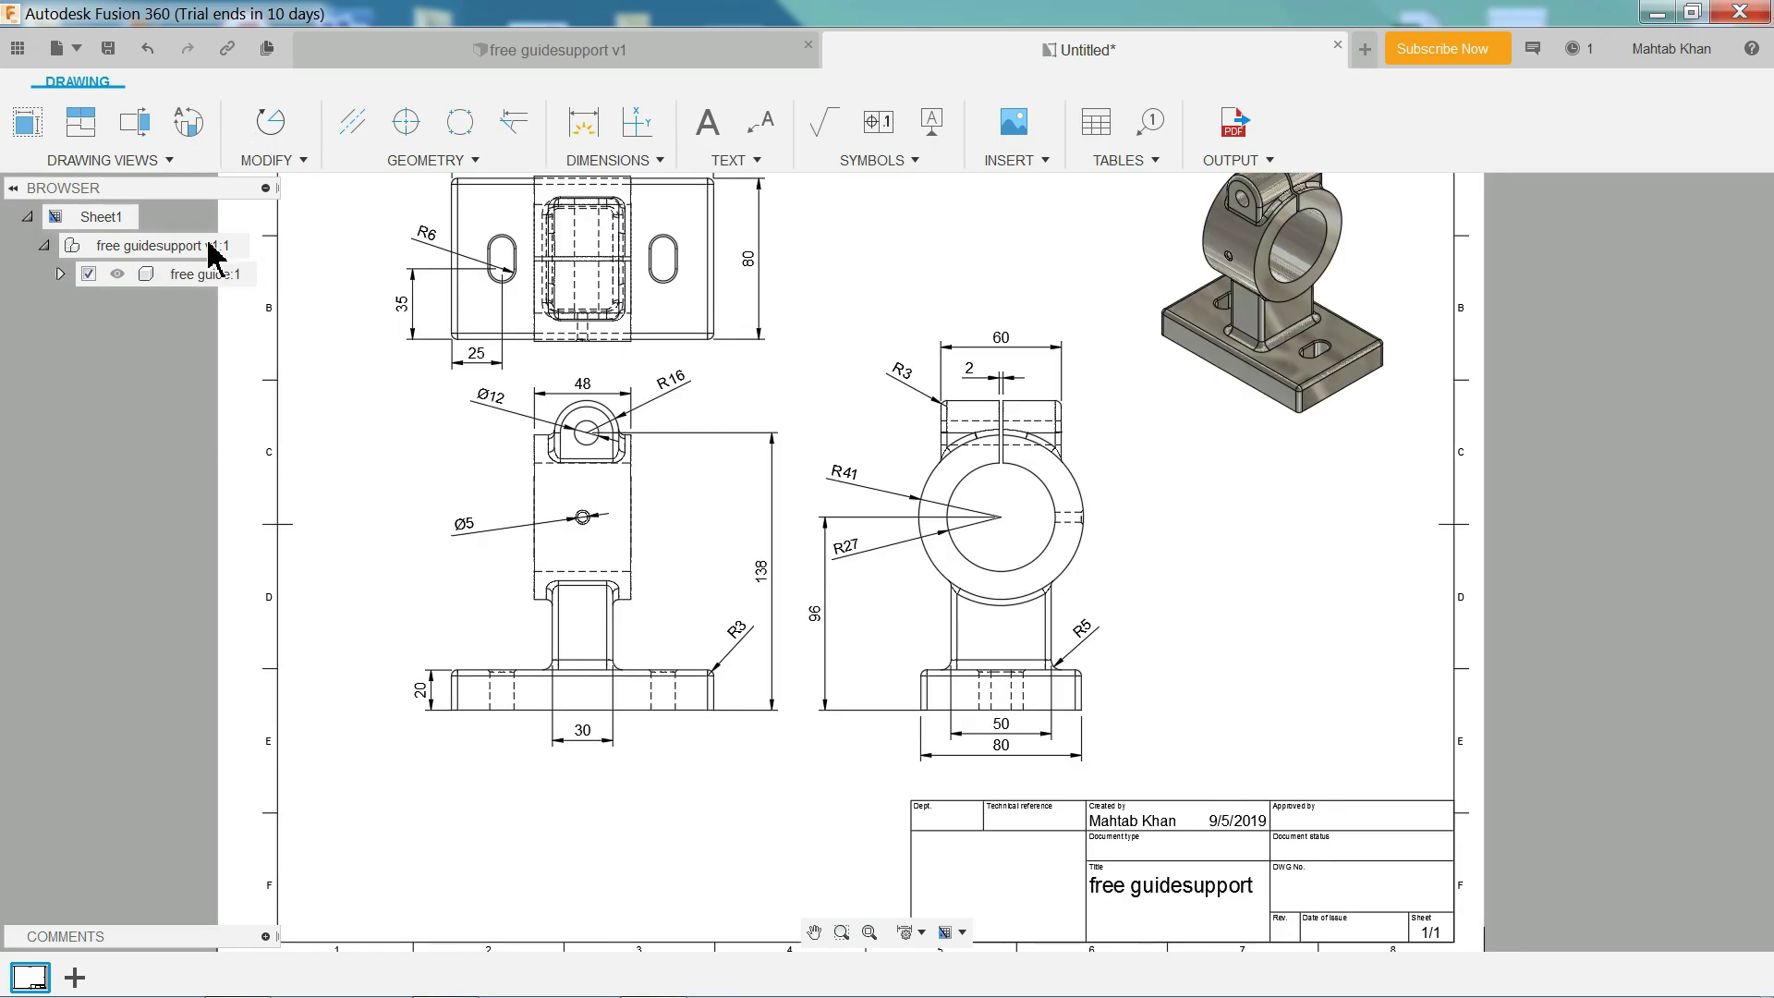
click(137, 131)
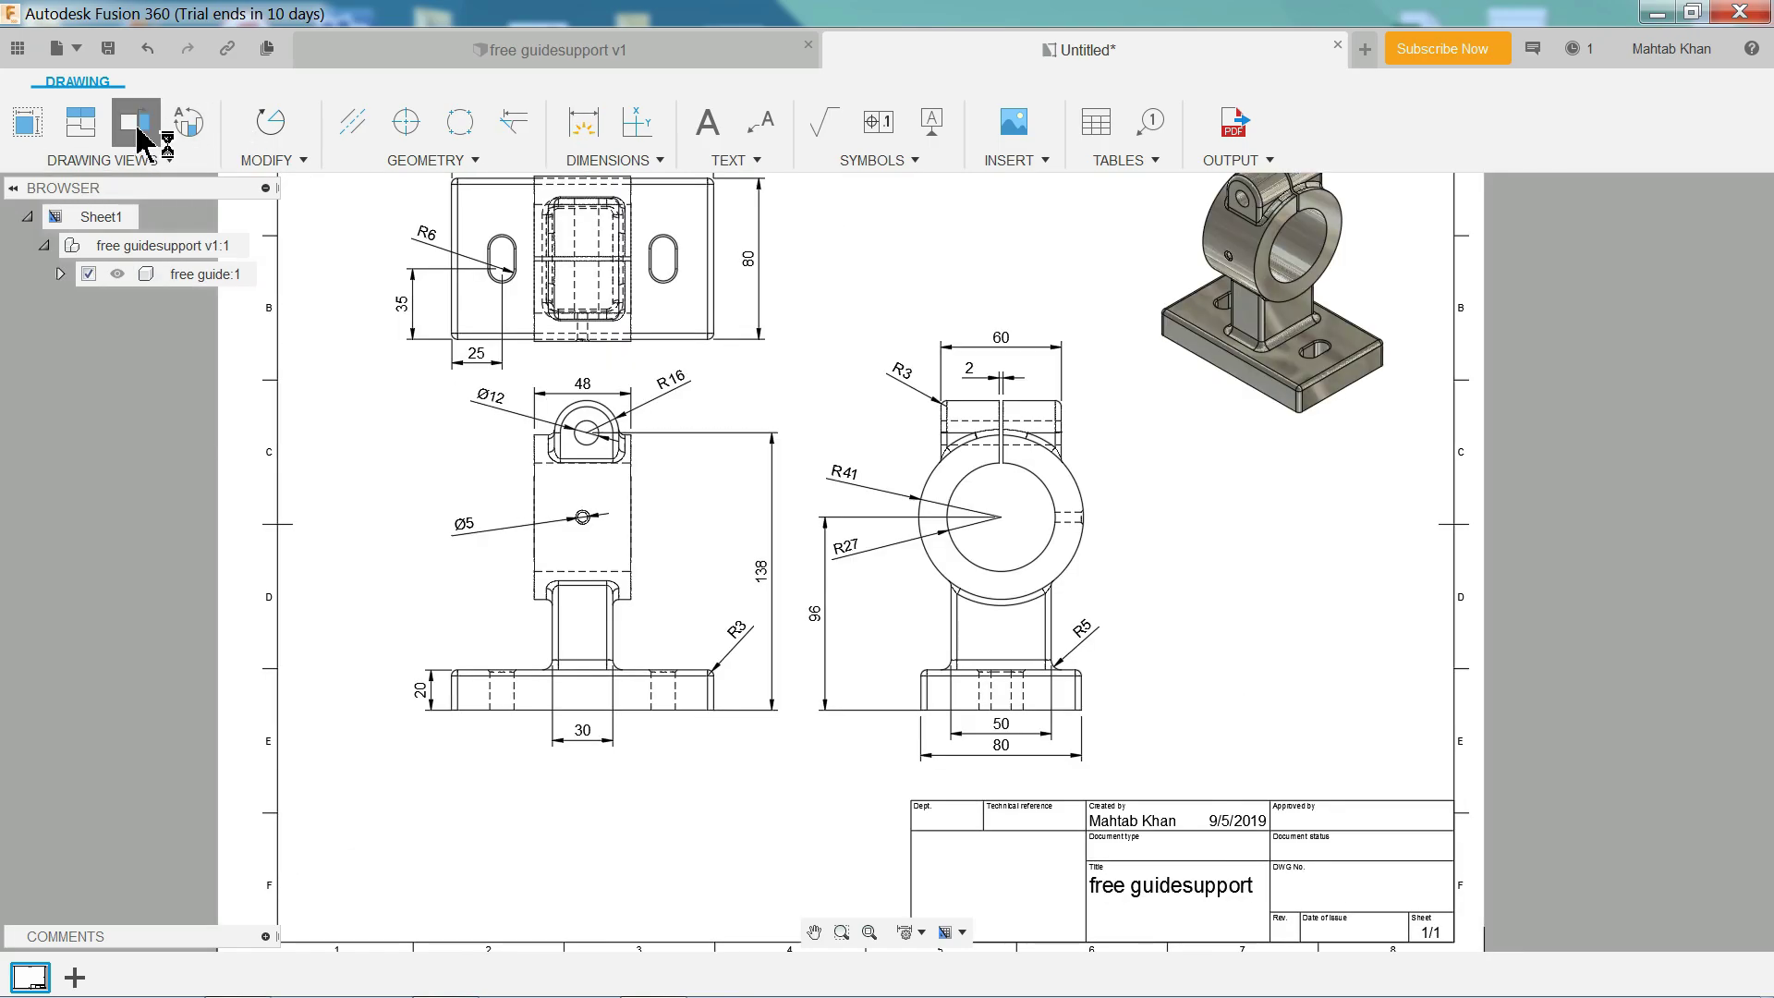
click(1087, 609)
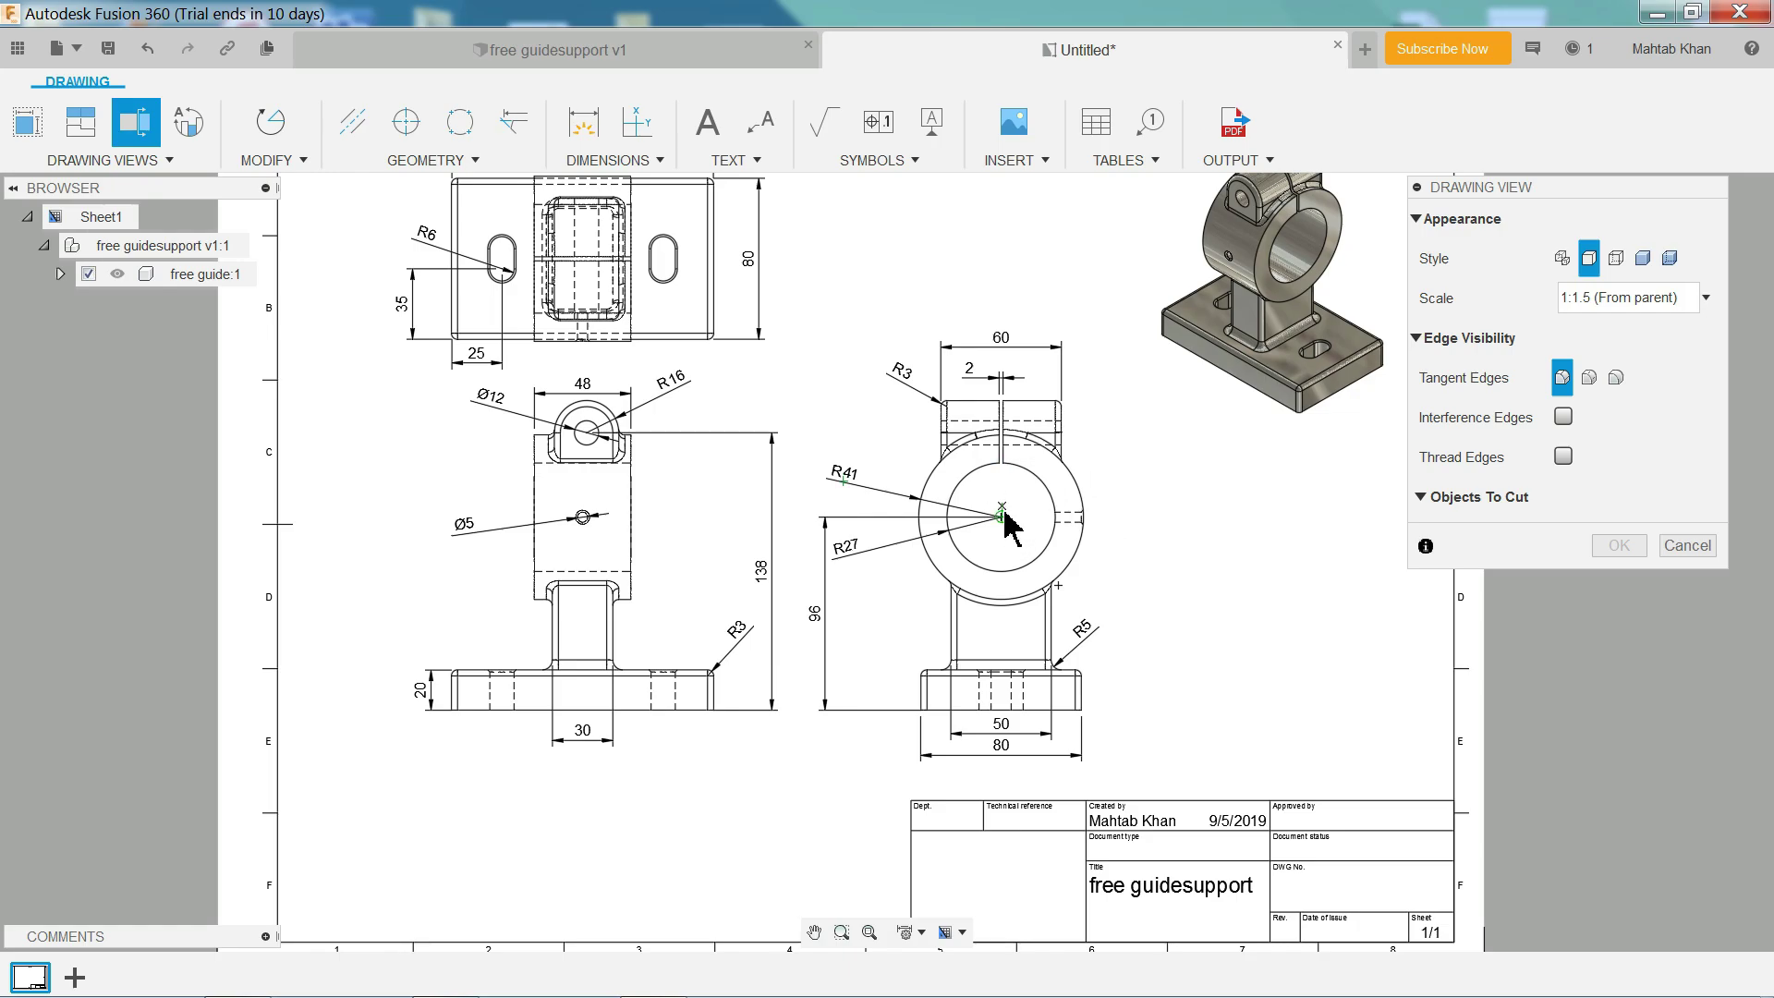
click(1000, 319)
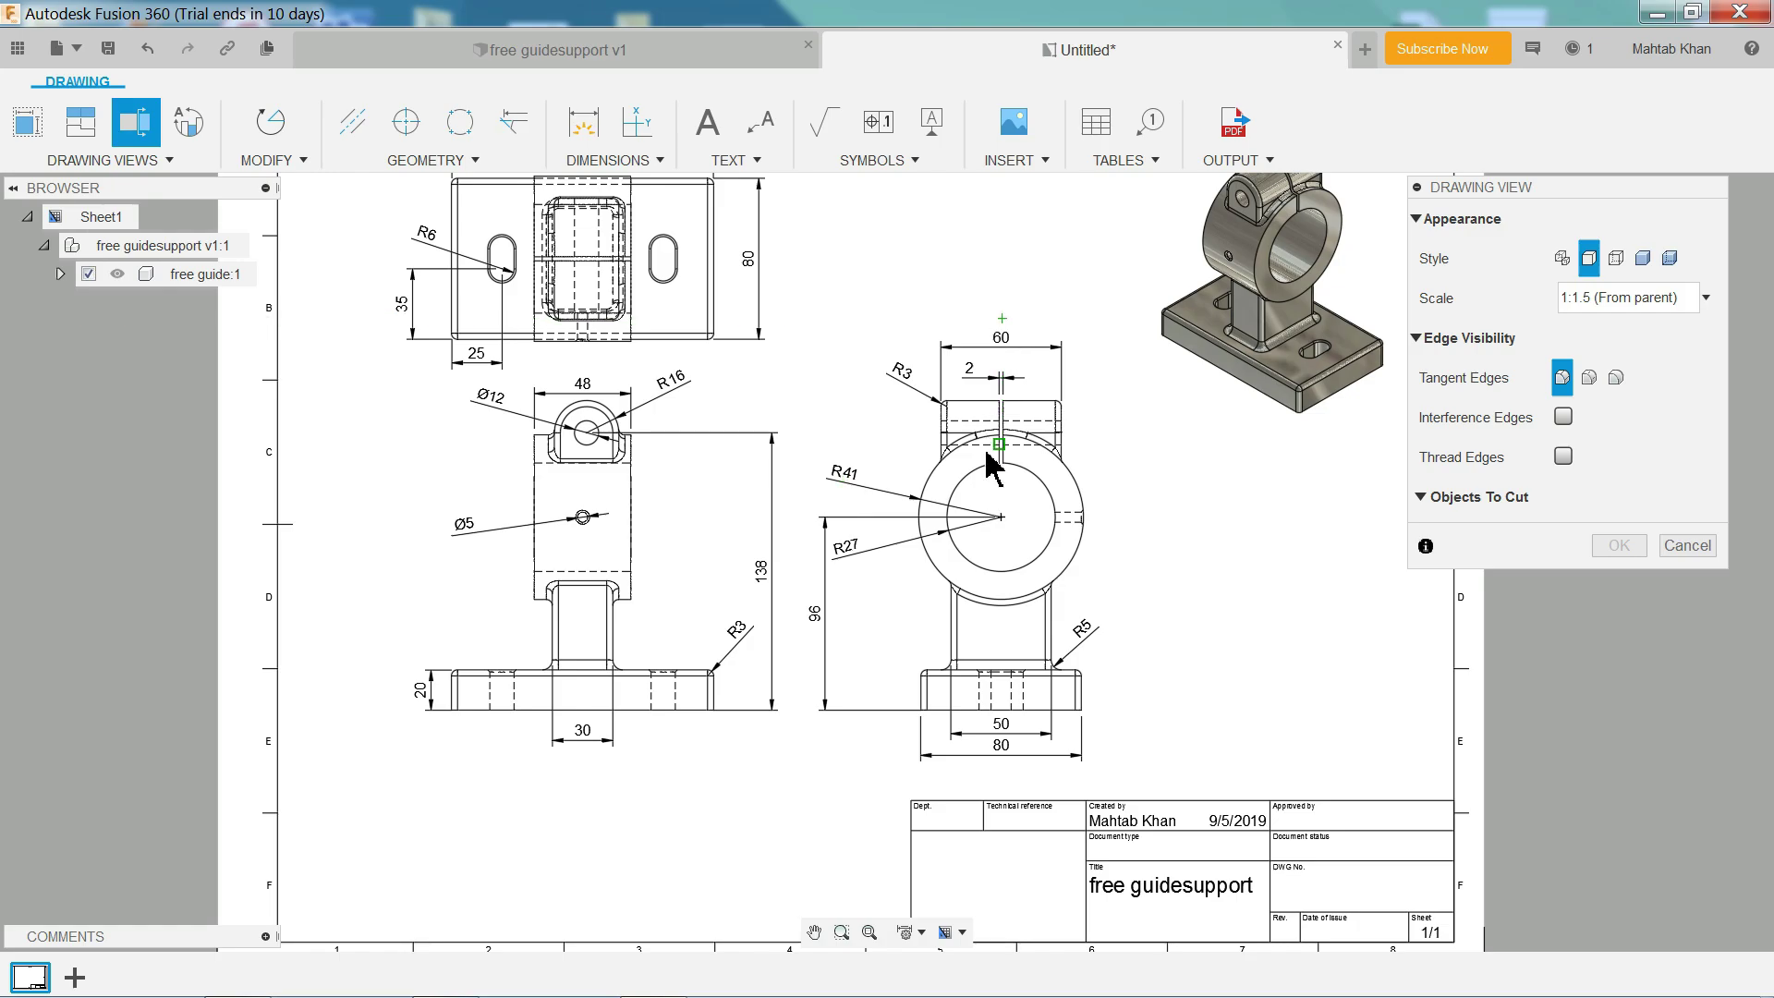
click(1003, 783)
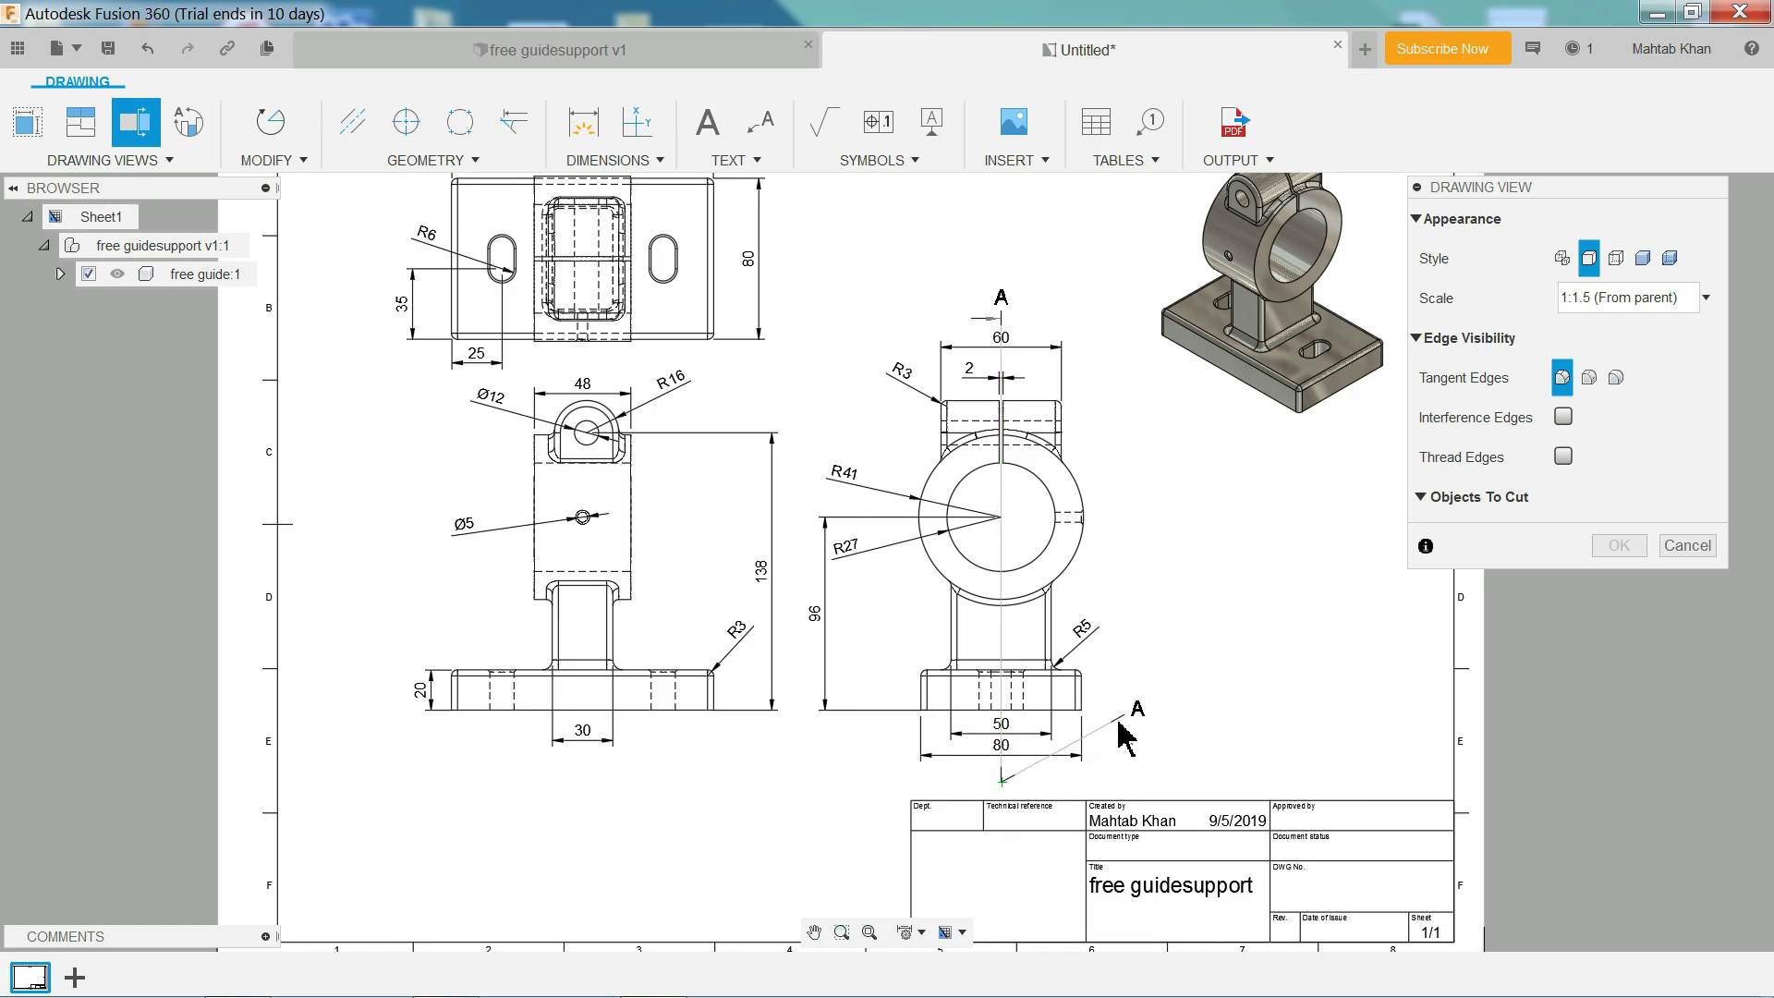
key(Return)
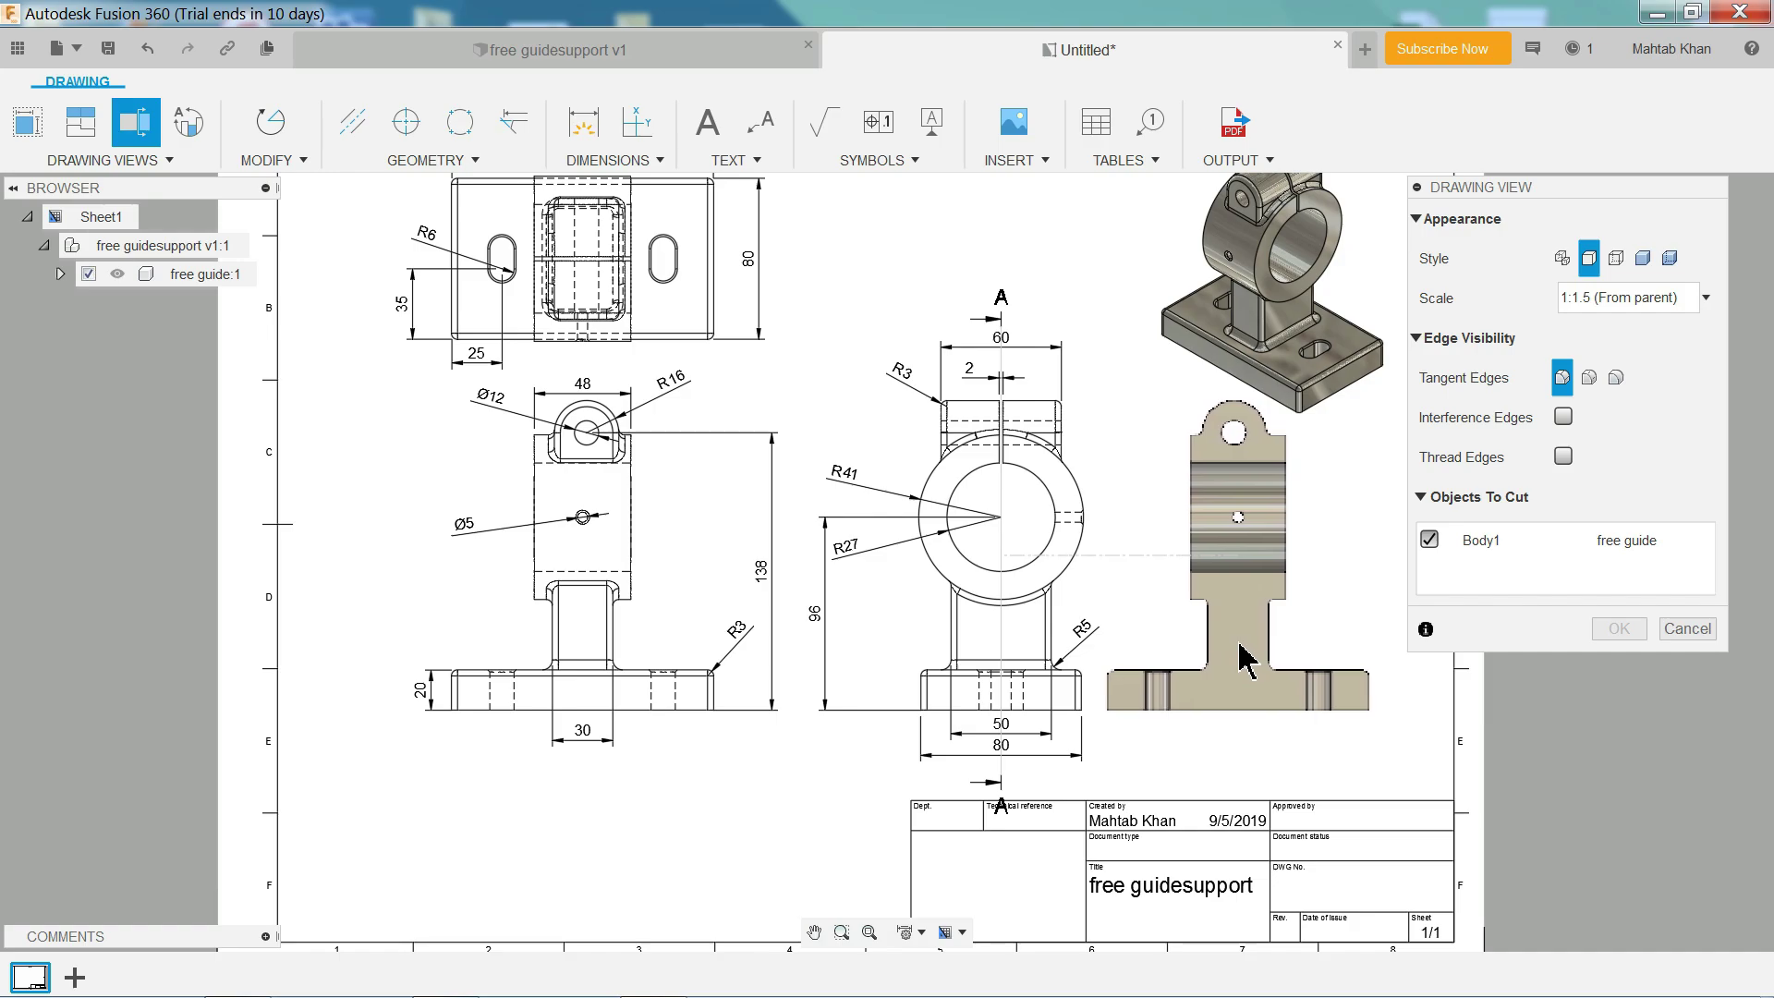
click(1239, 647)
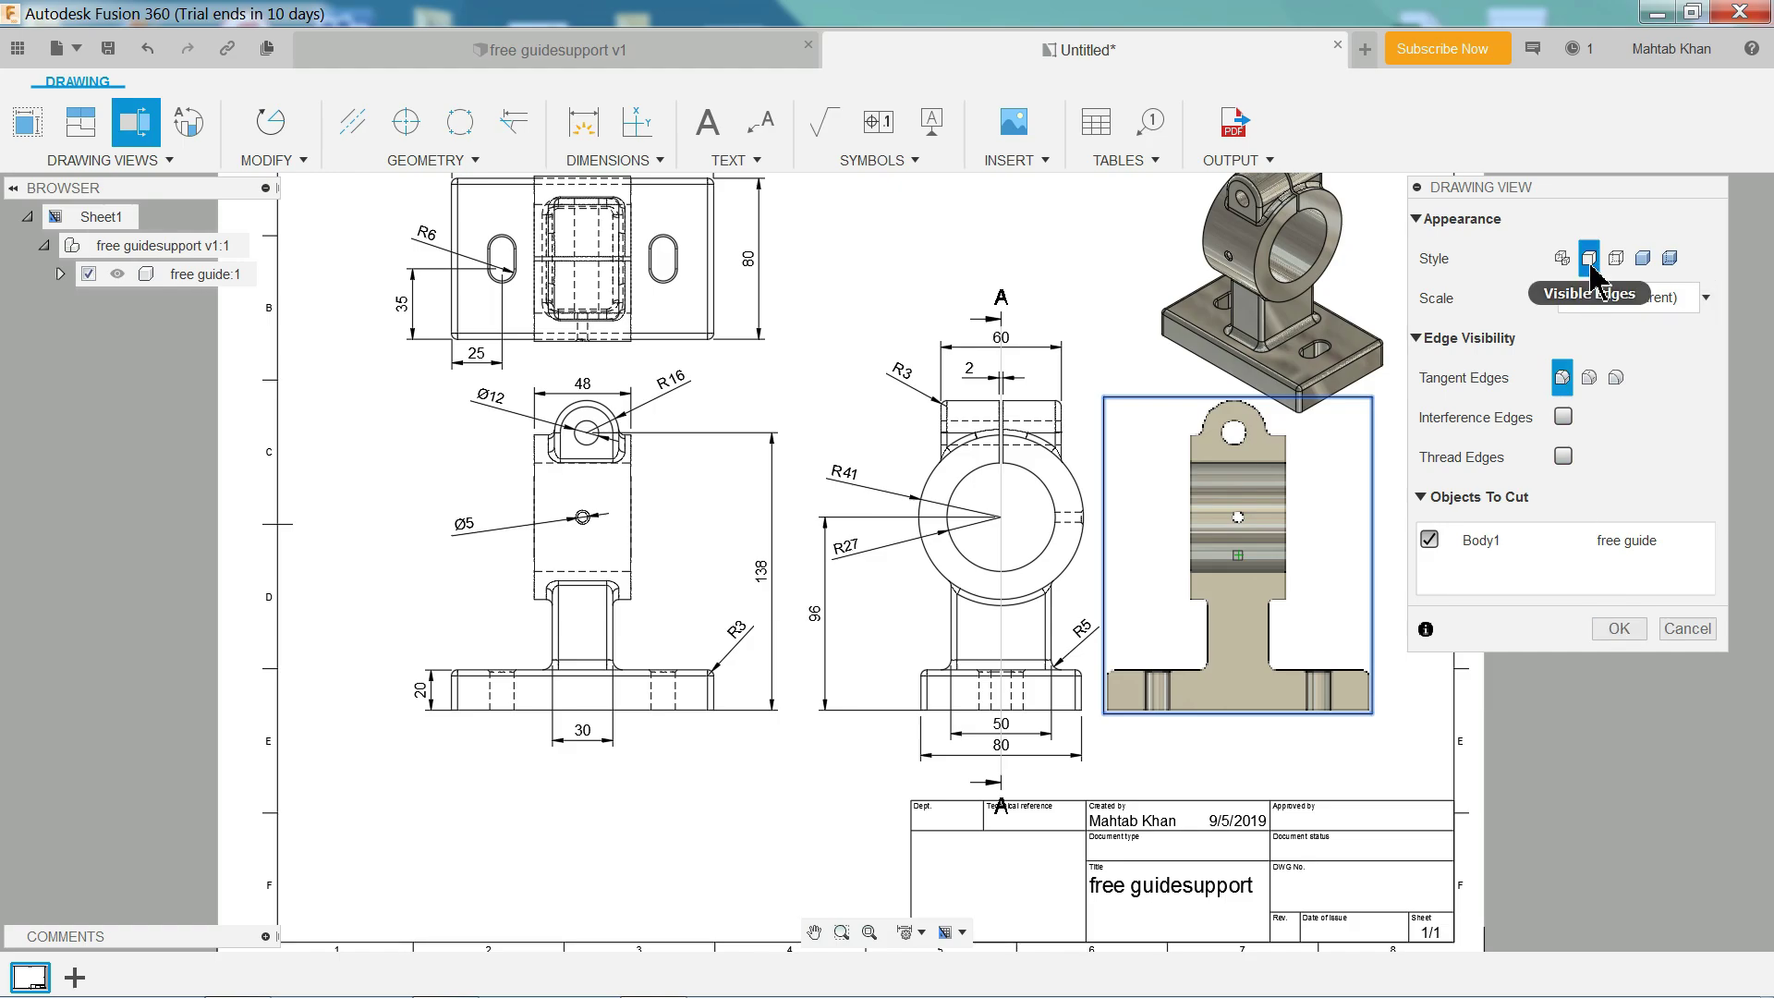
click(1612, 631)
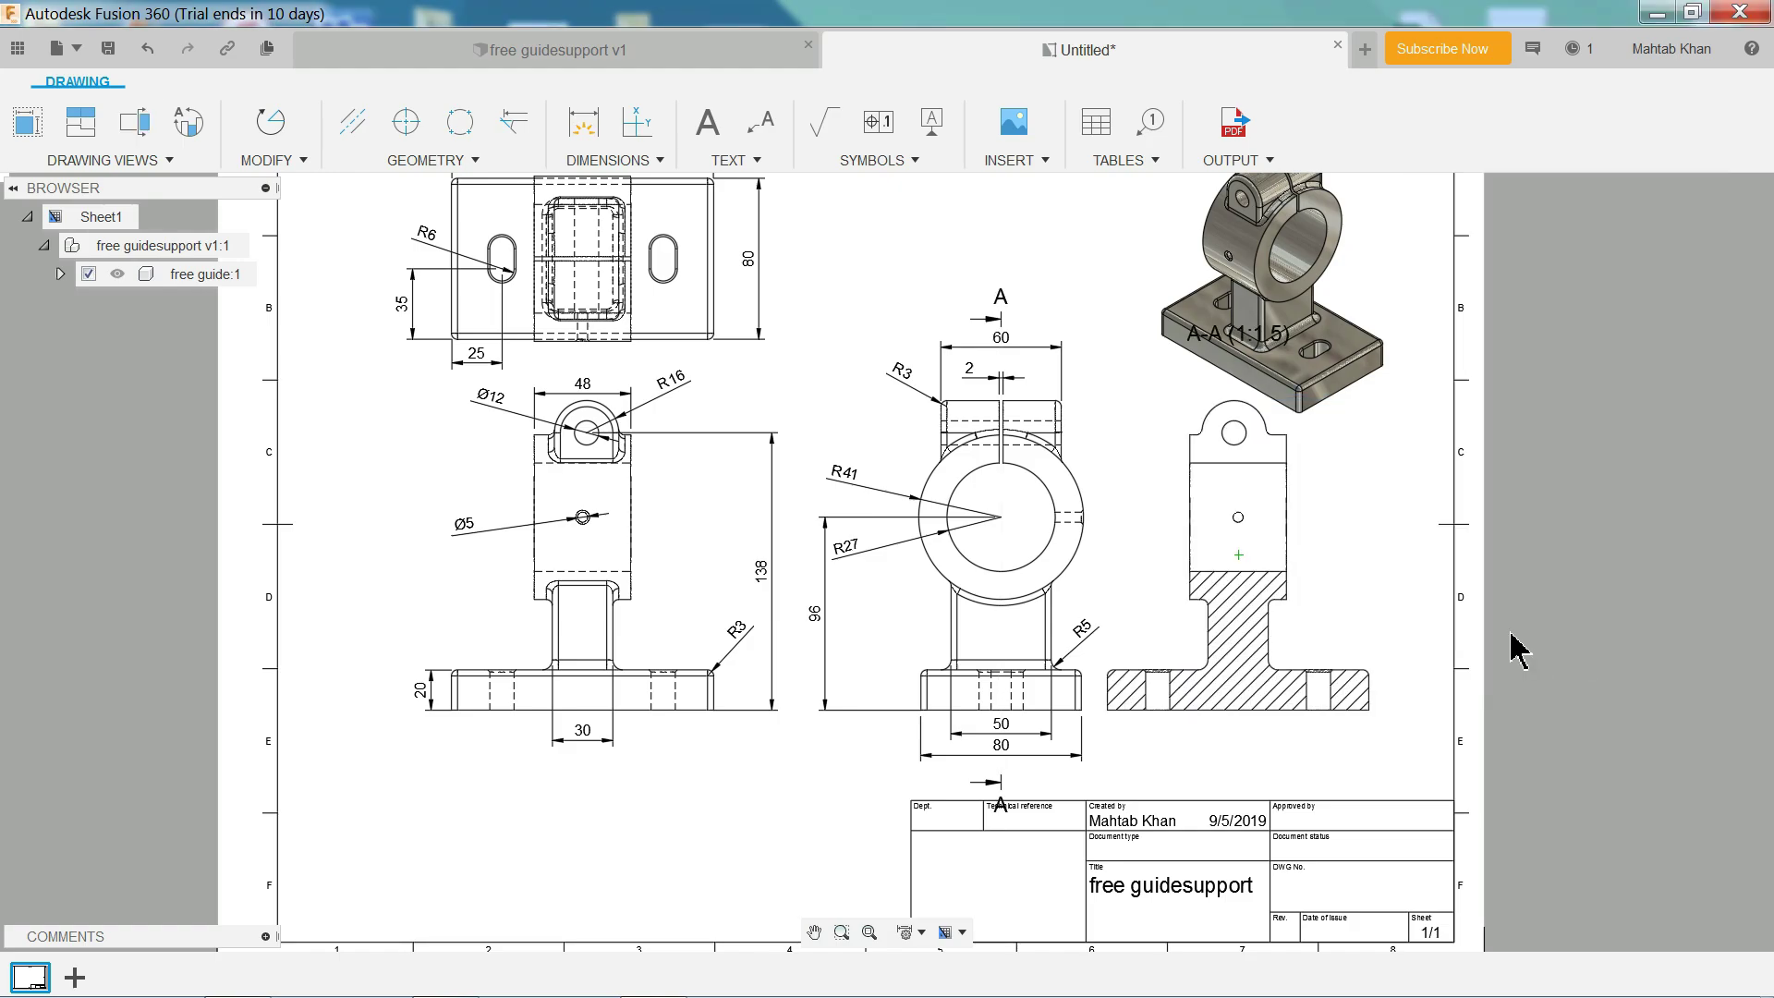
scroll(1374, 596, up, 2)
scroll(1377, 605, up, 1)
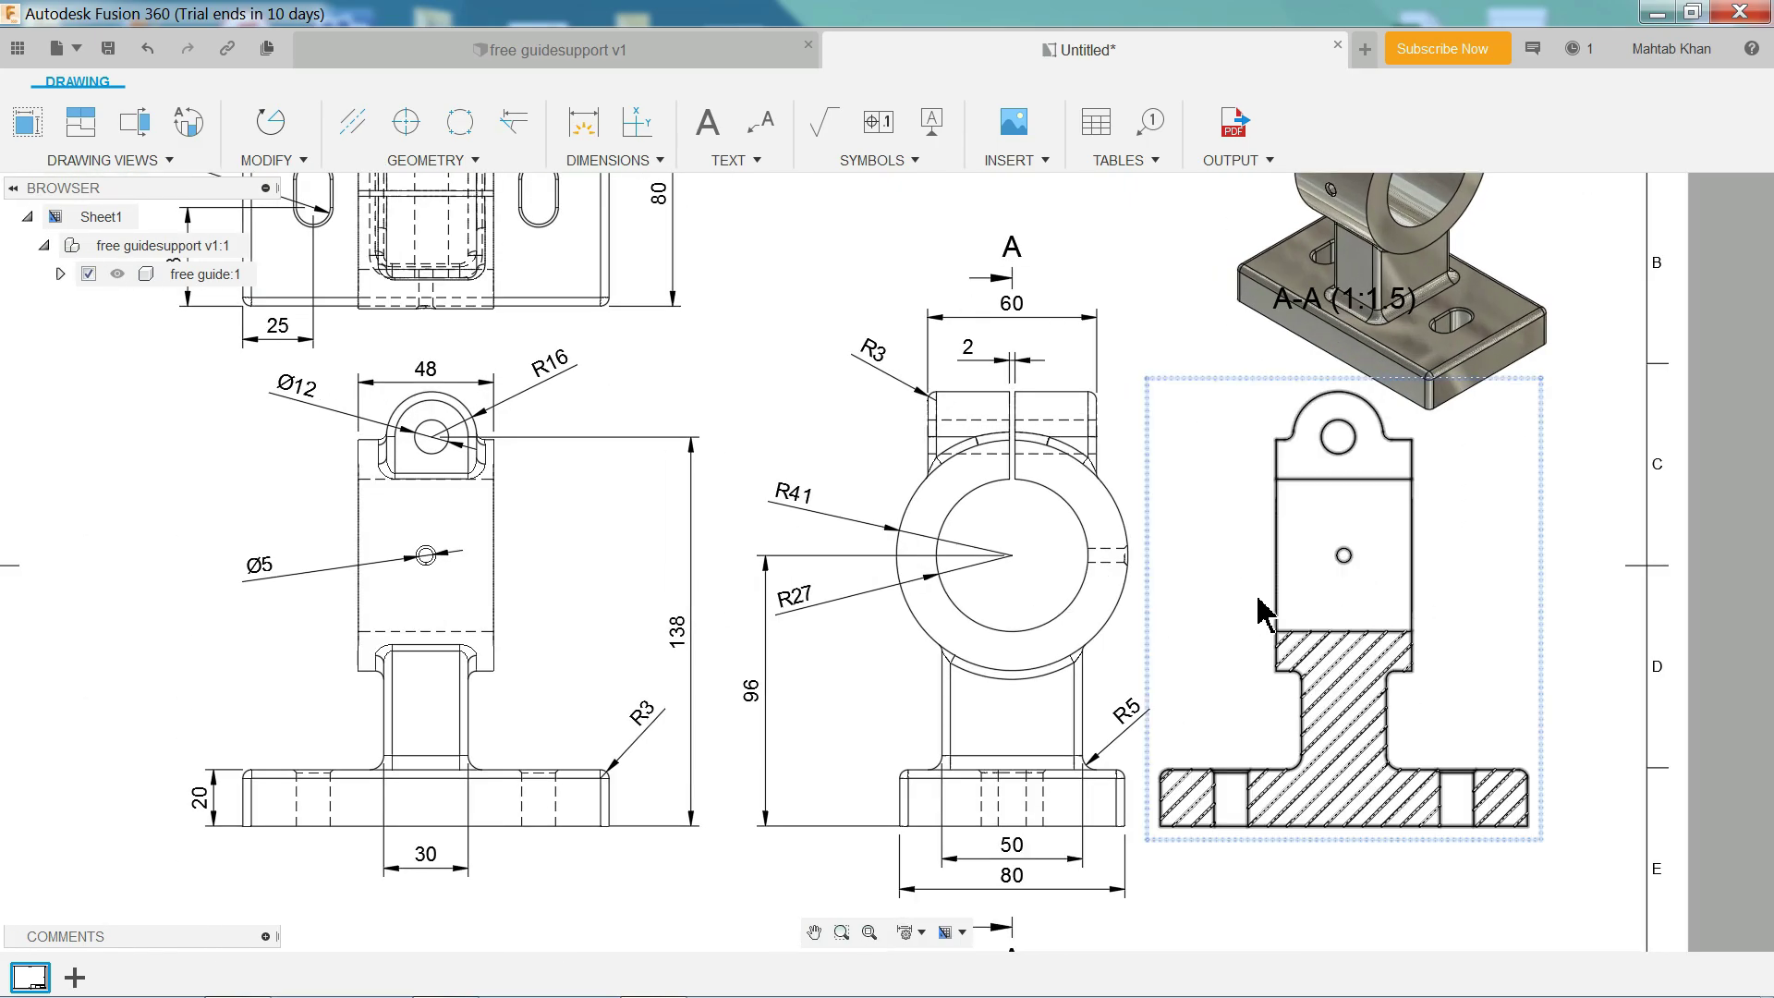
middle_drag(1261, 609, 1002, 540)
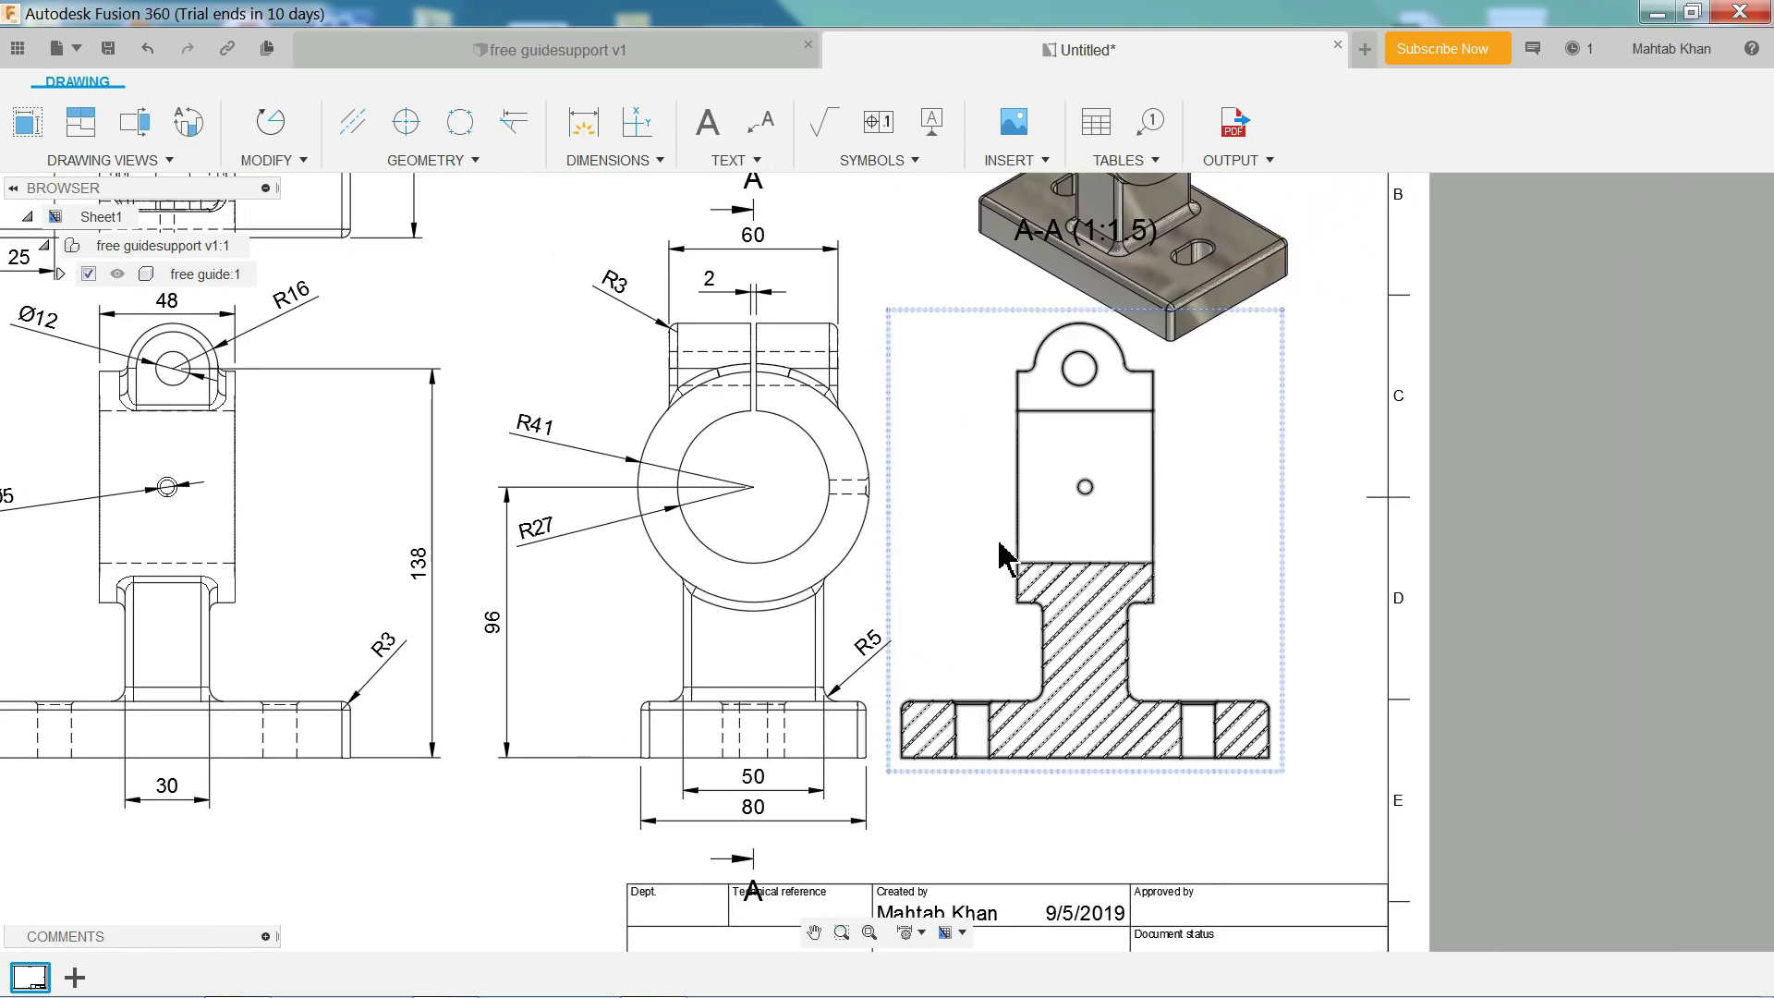
double_click(1085, 683)
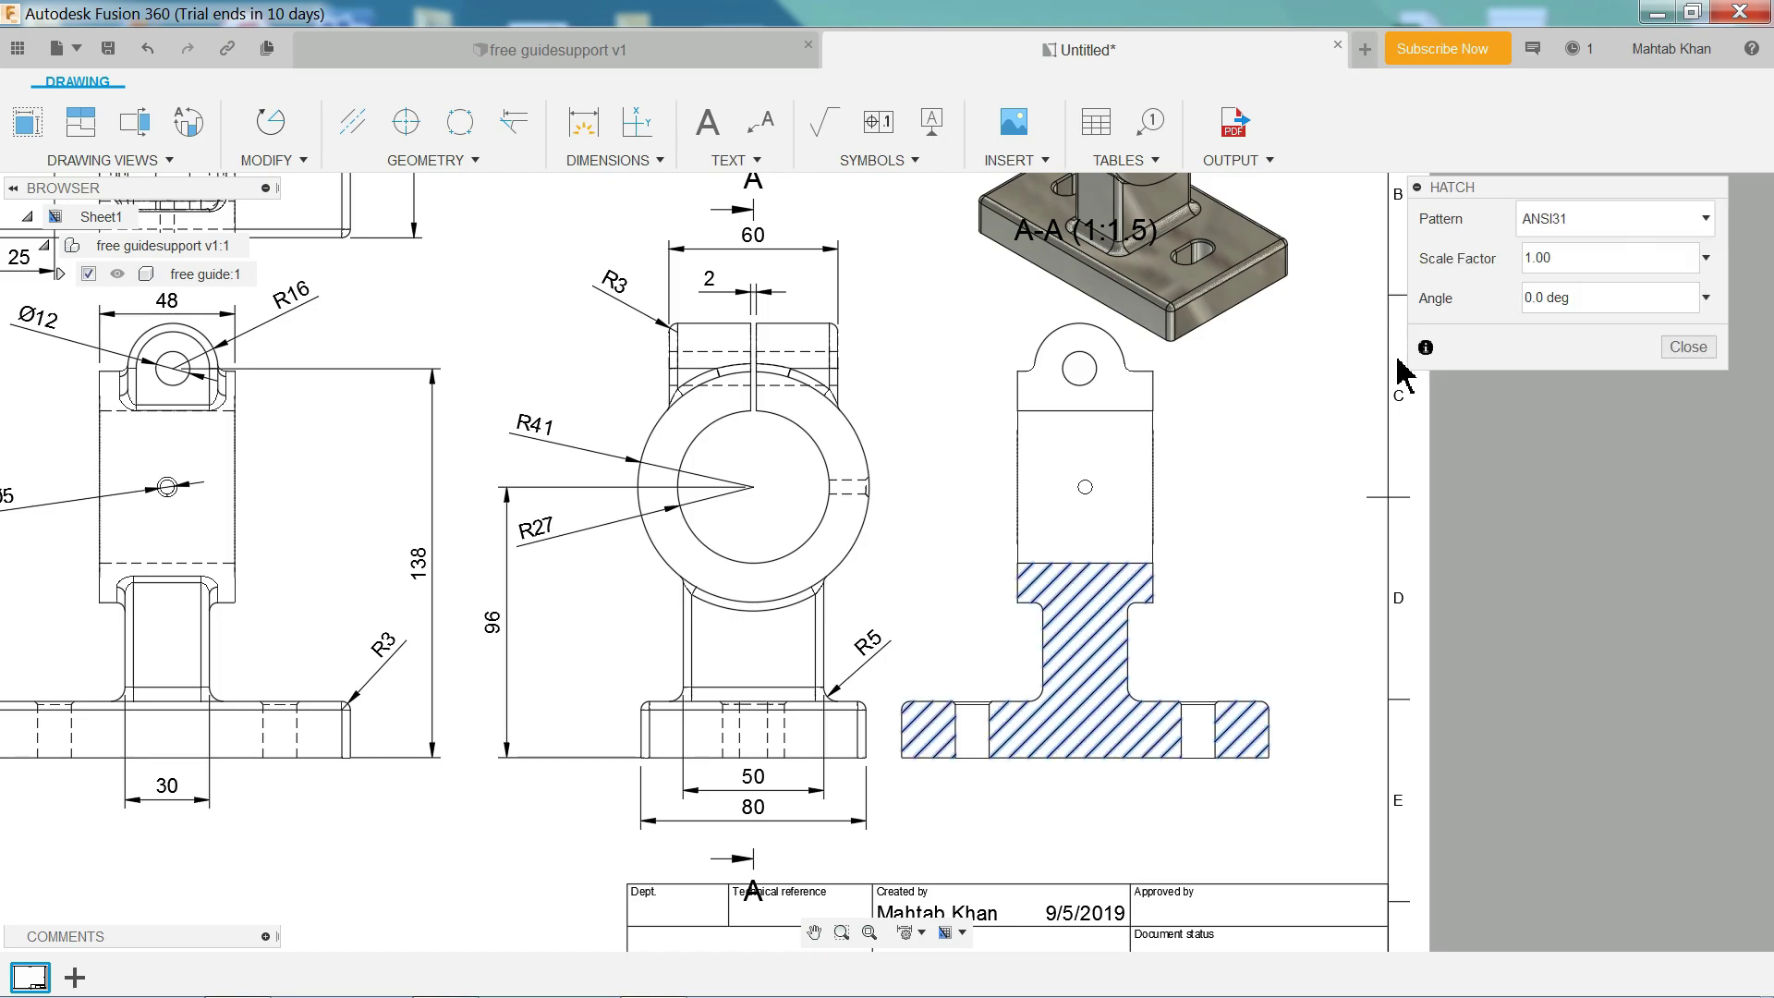
click(1703, 222)
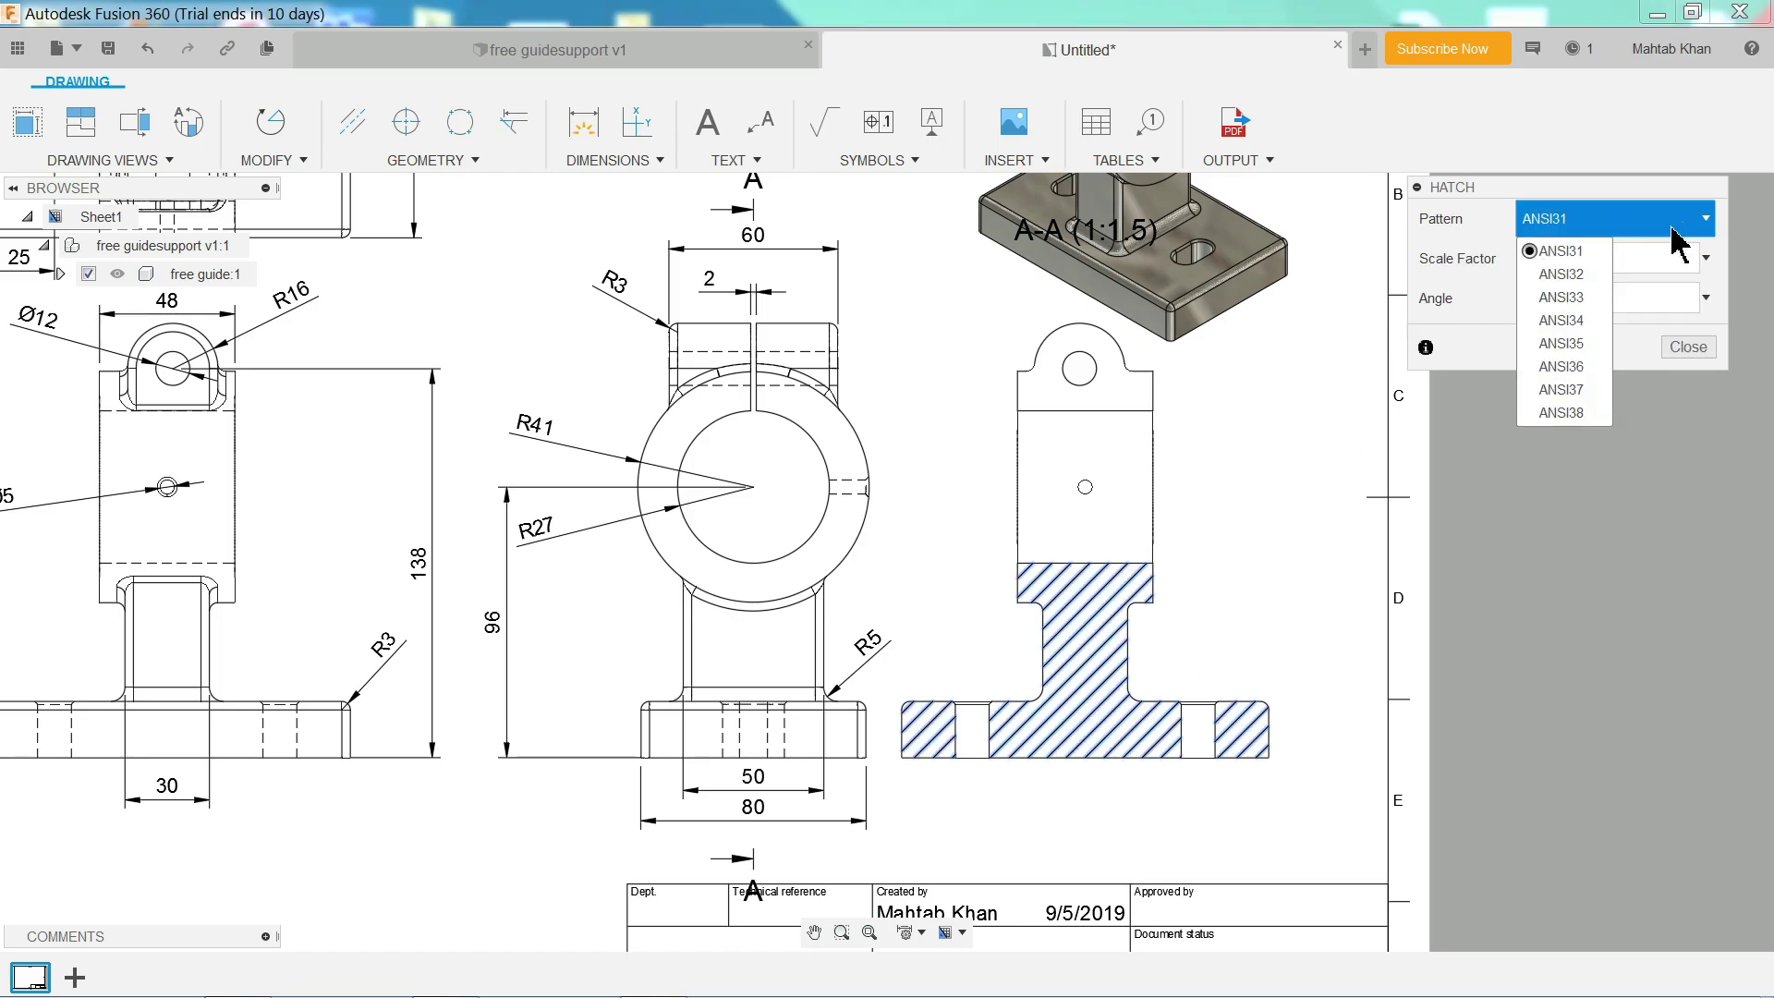
click(1566, 275)
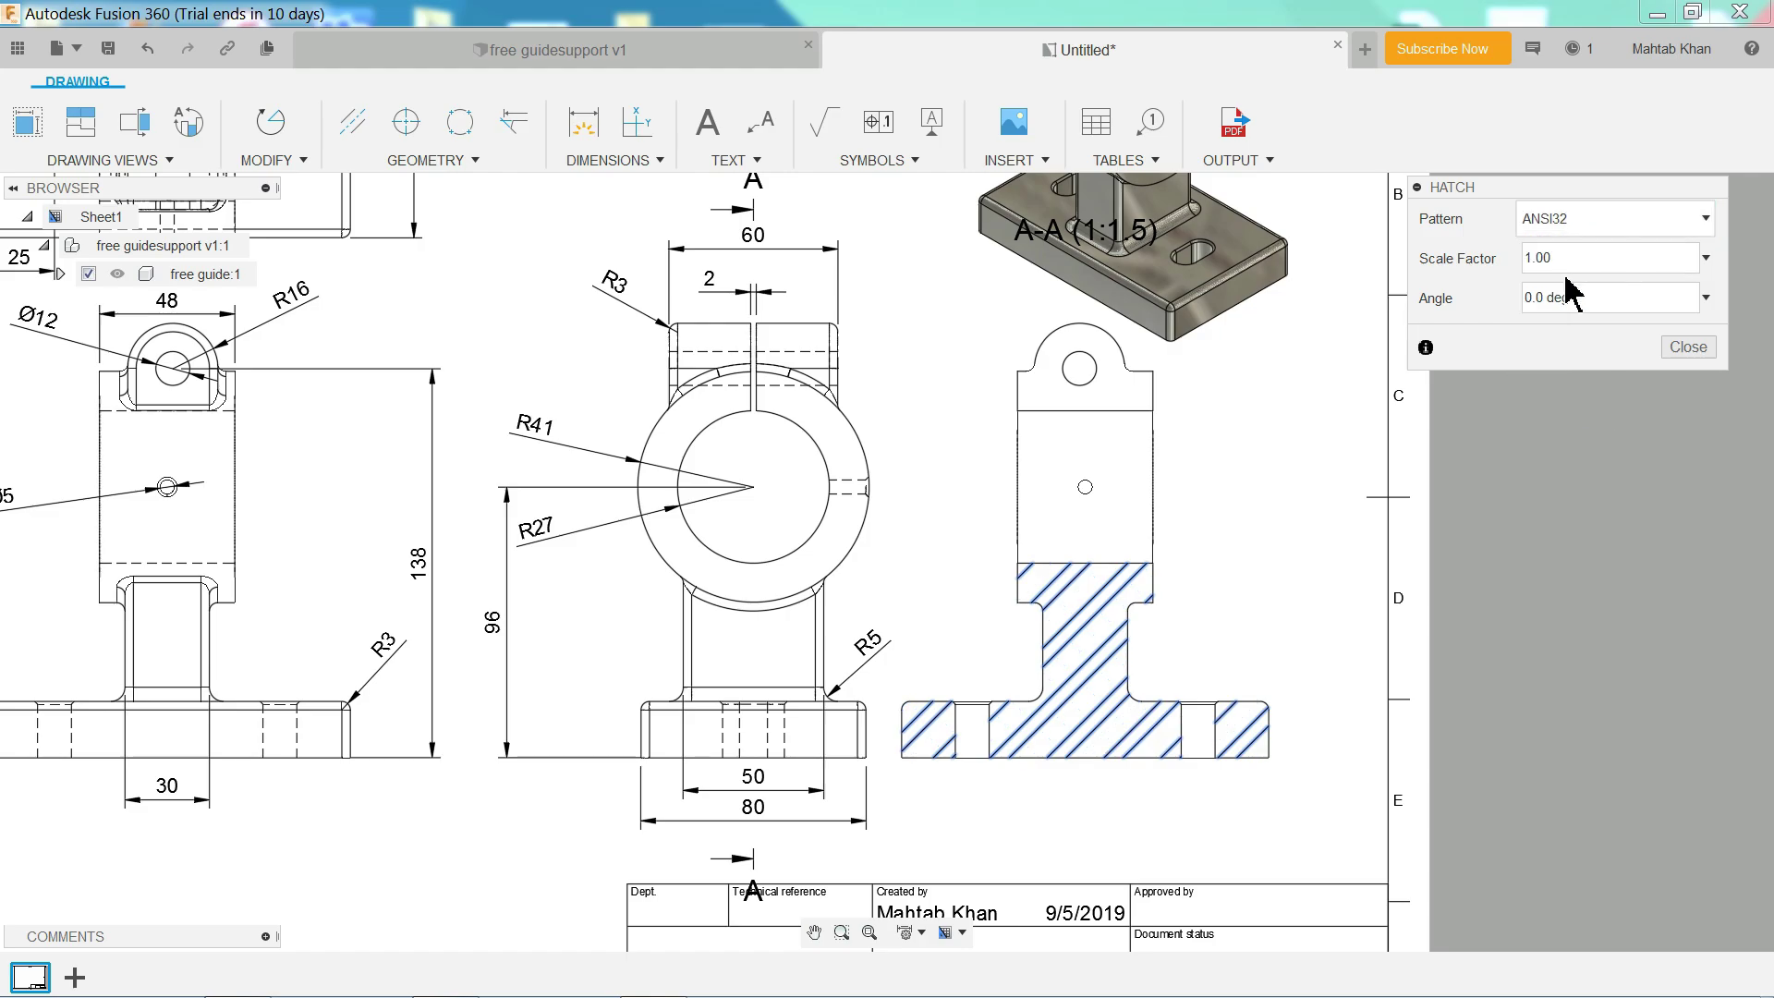
click(1575, 224)
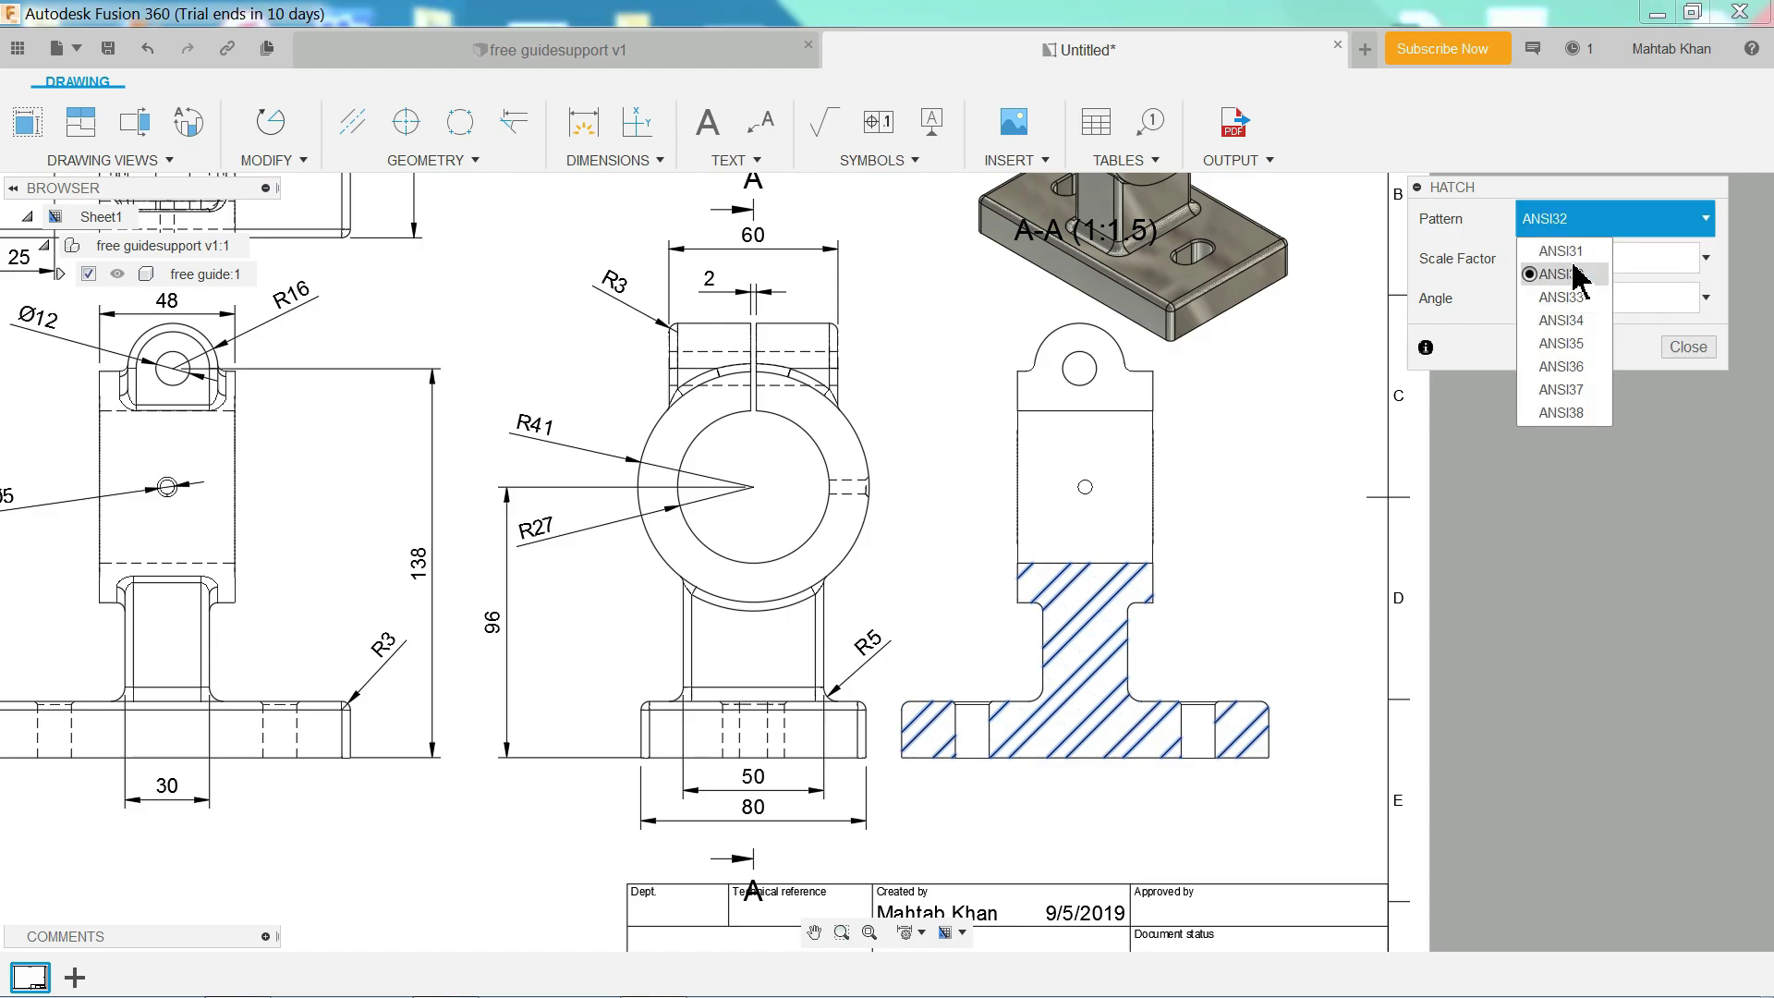
click(1570, 256)
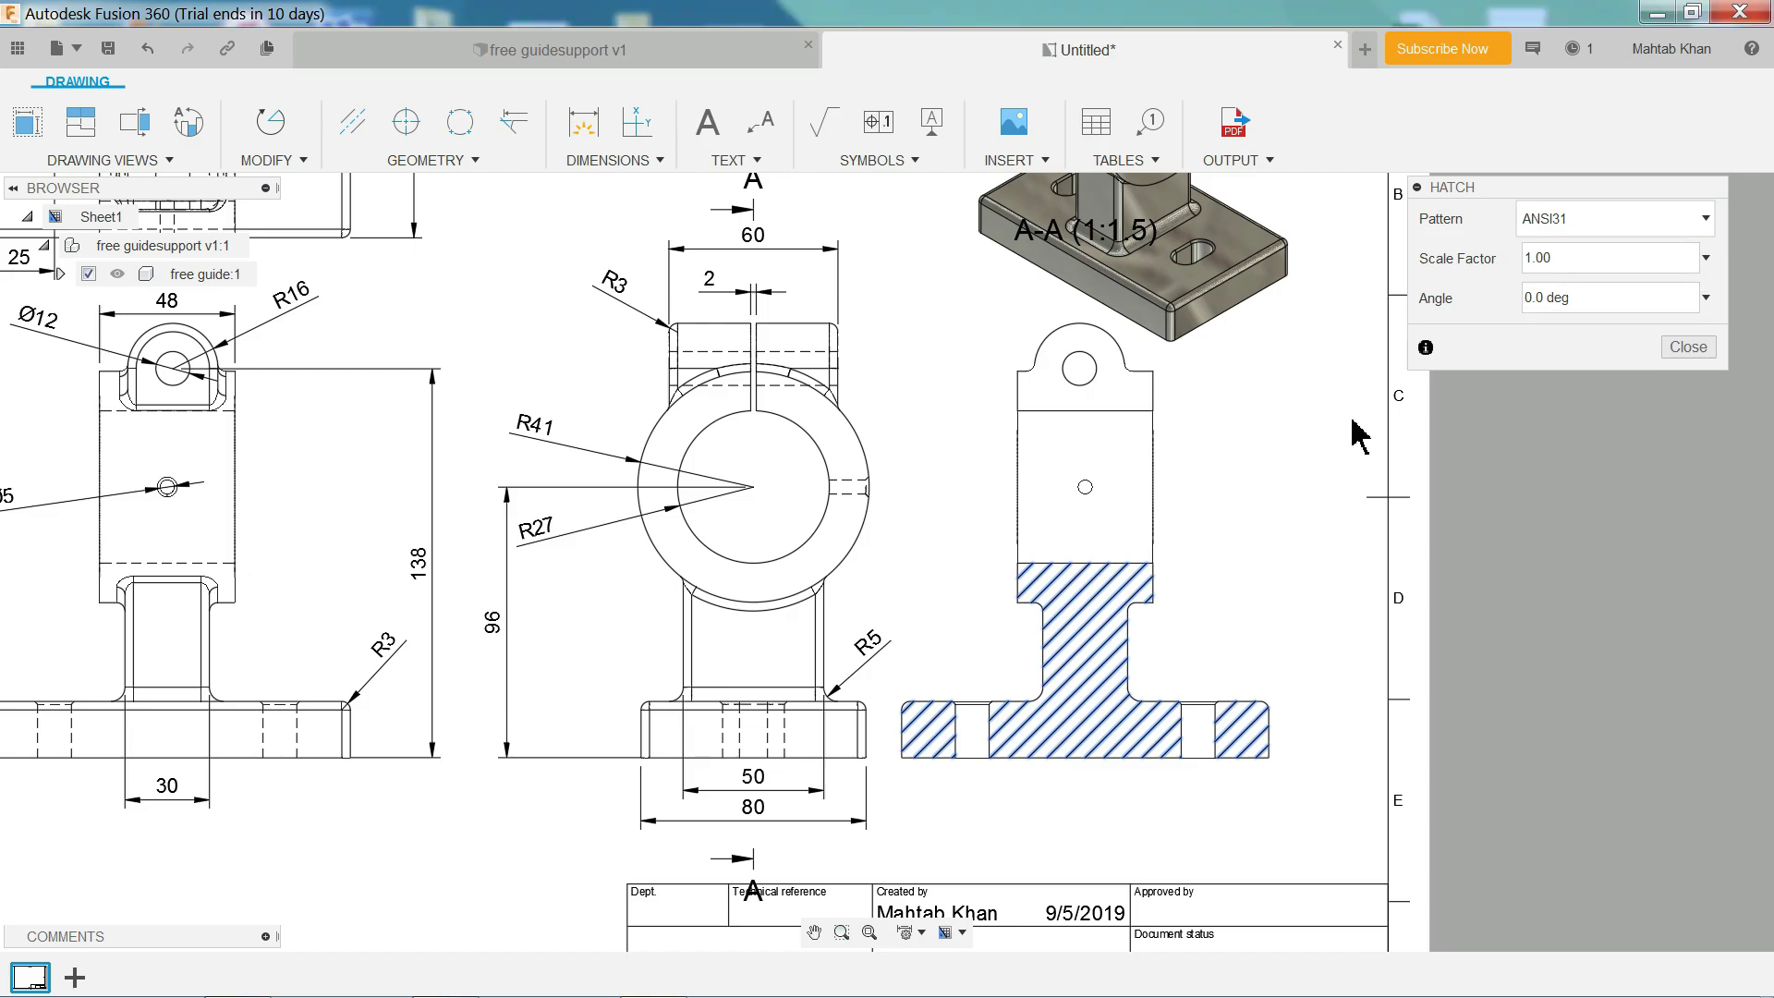
click(1706, 258)
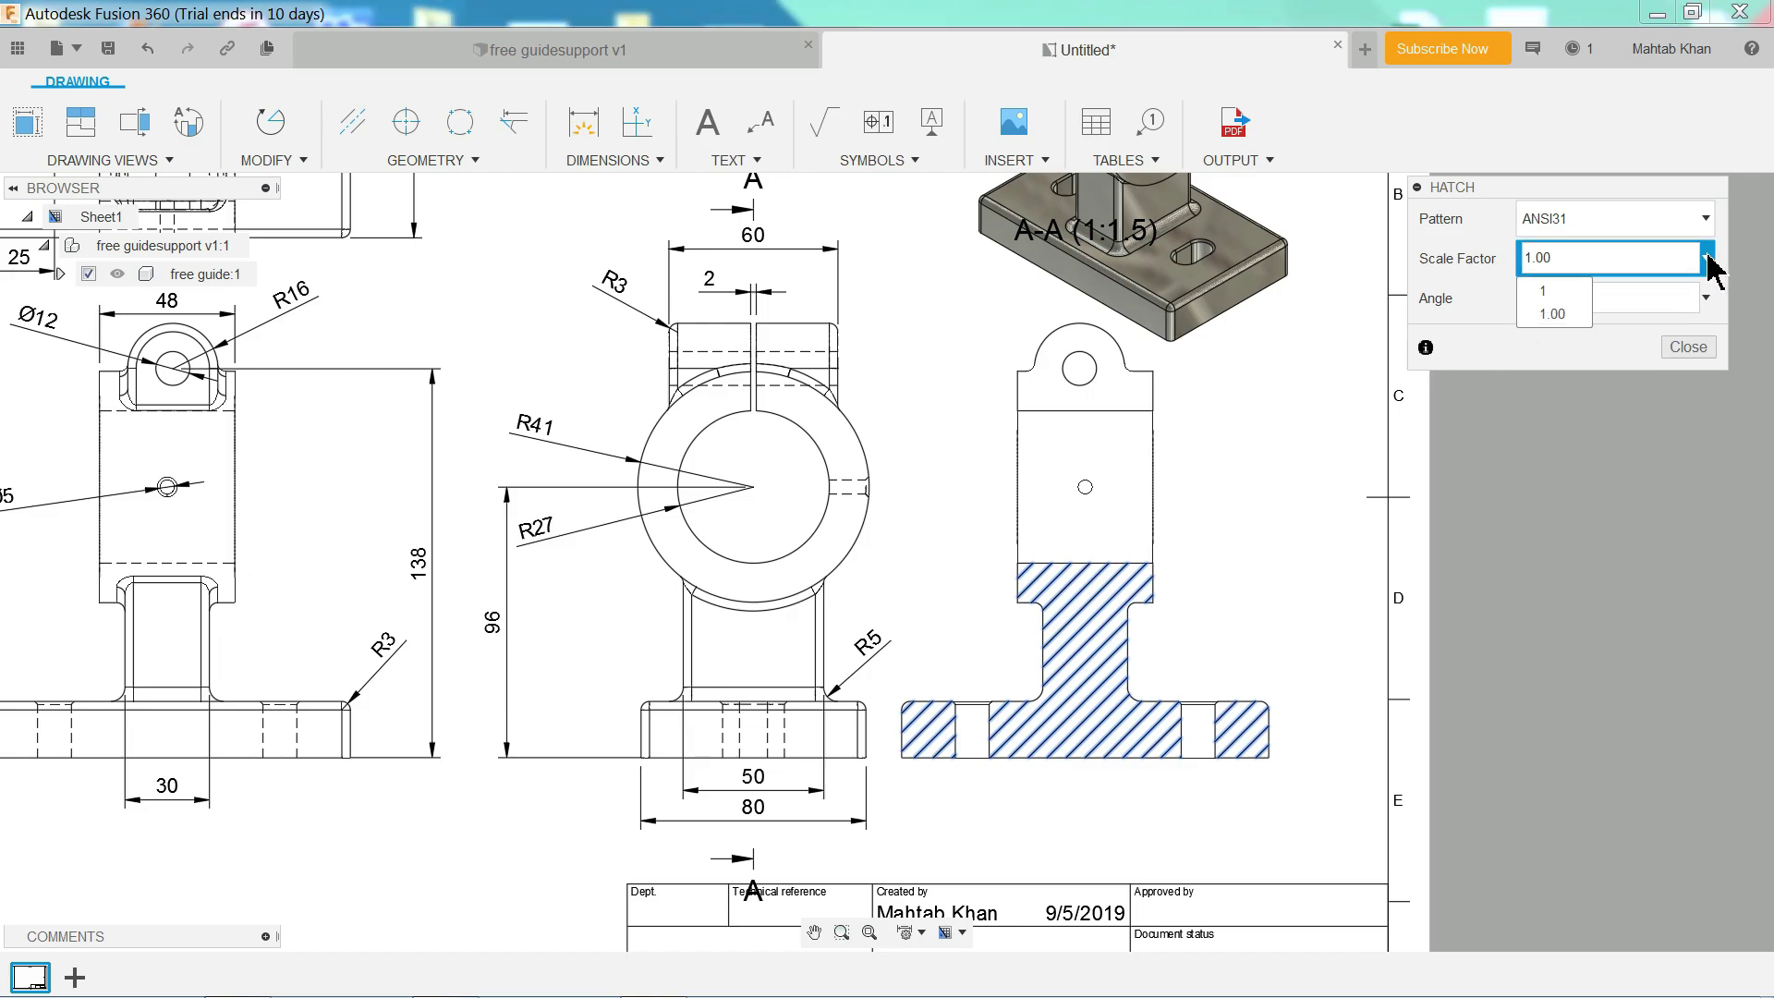
click(1559, 313)
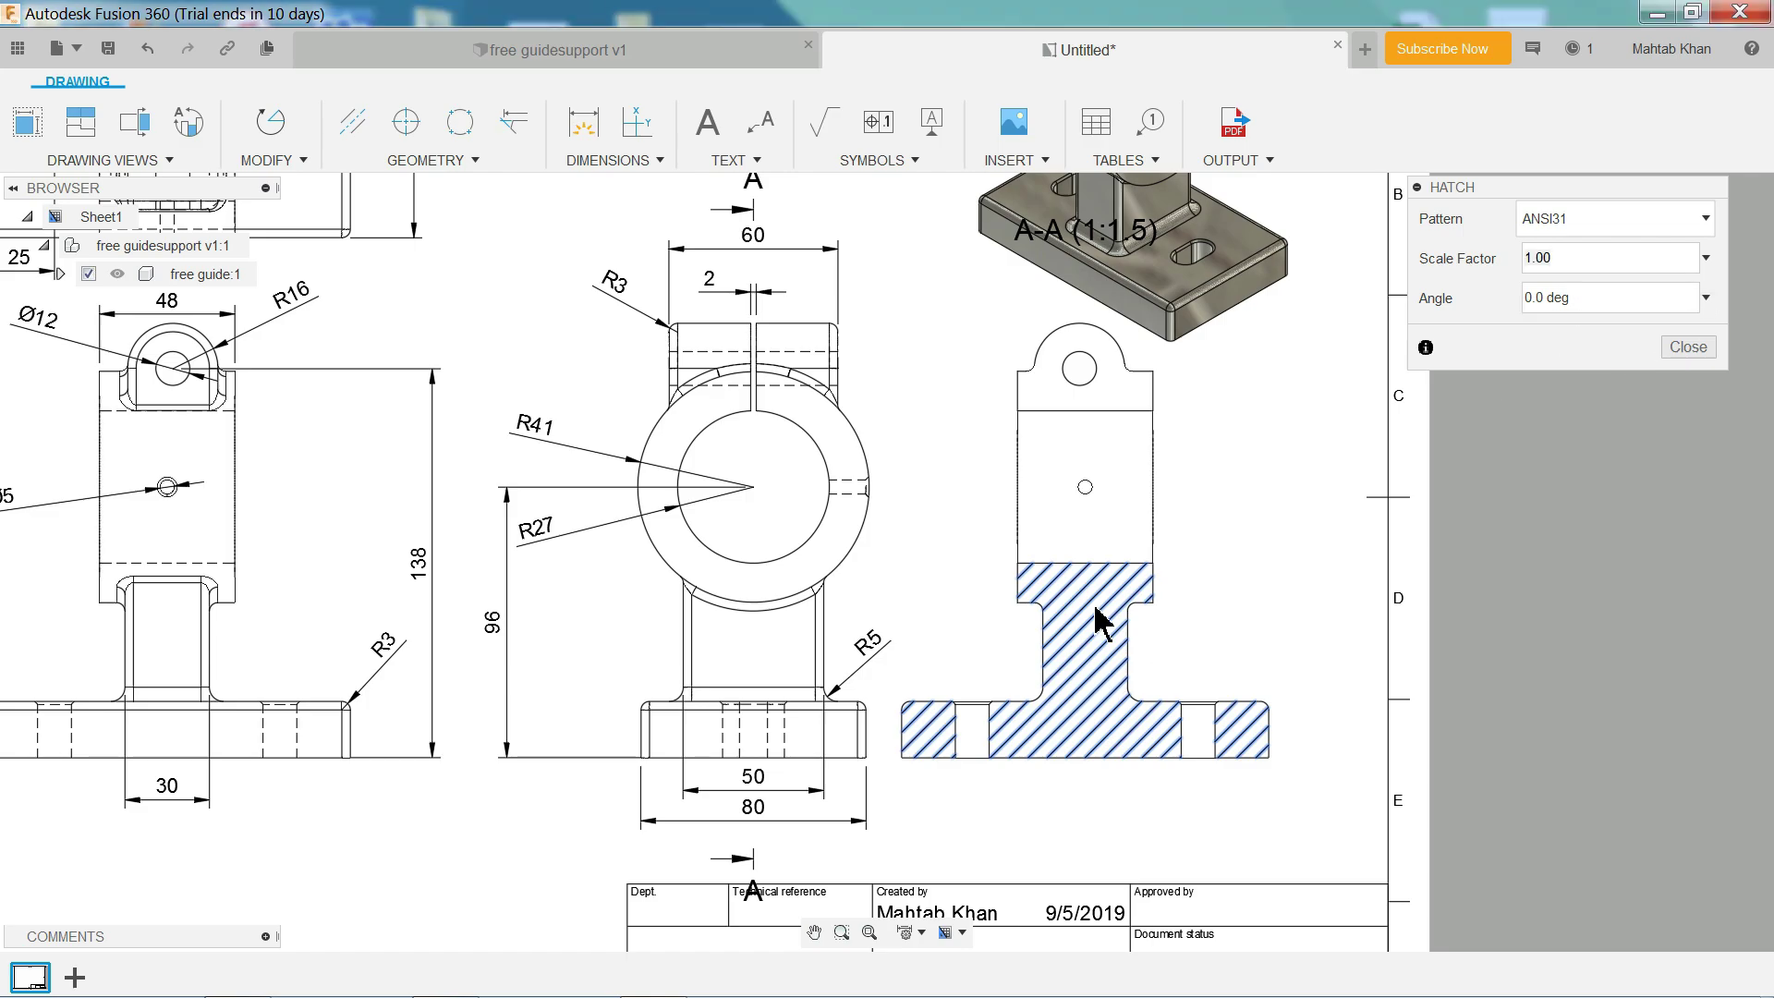
click(1688, 349)
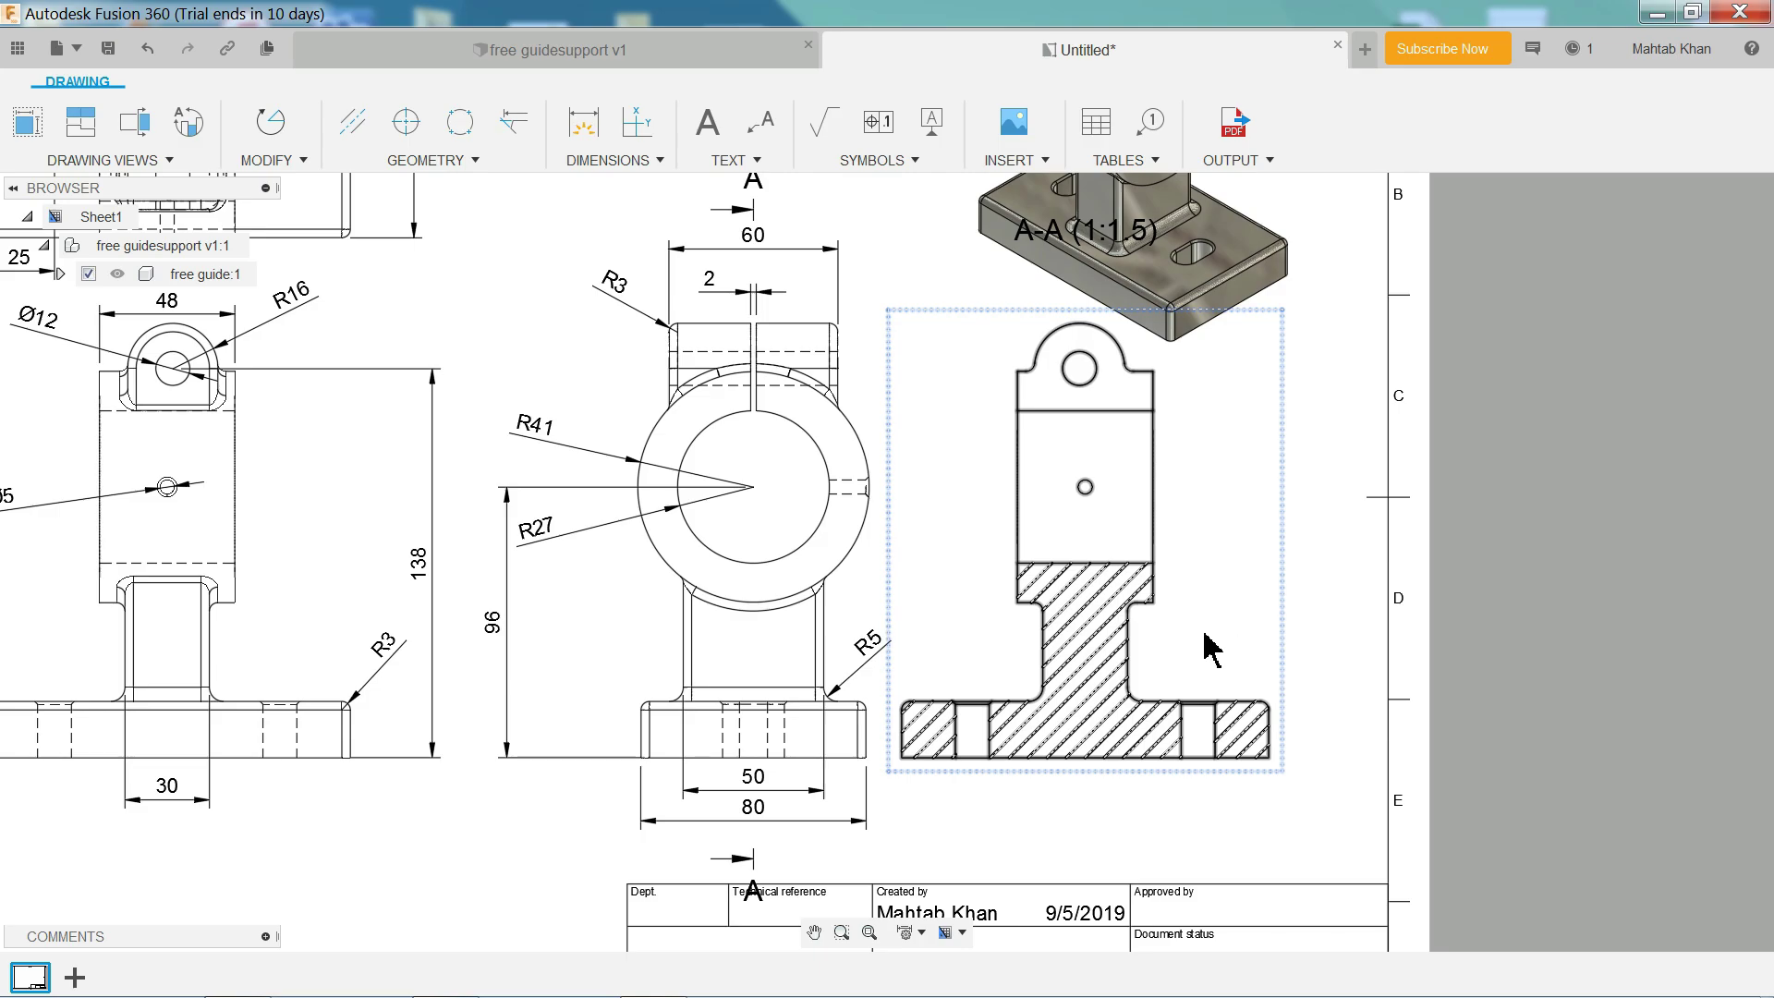
Dimension the section view's small hole as Ø5, placed to the right.
middle_drag(1206, 647, 1171, 523)
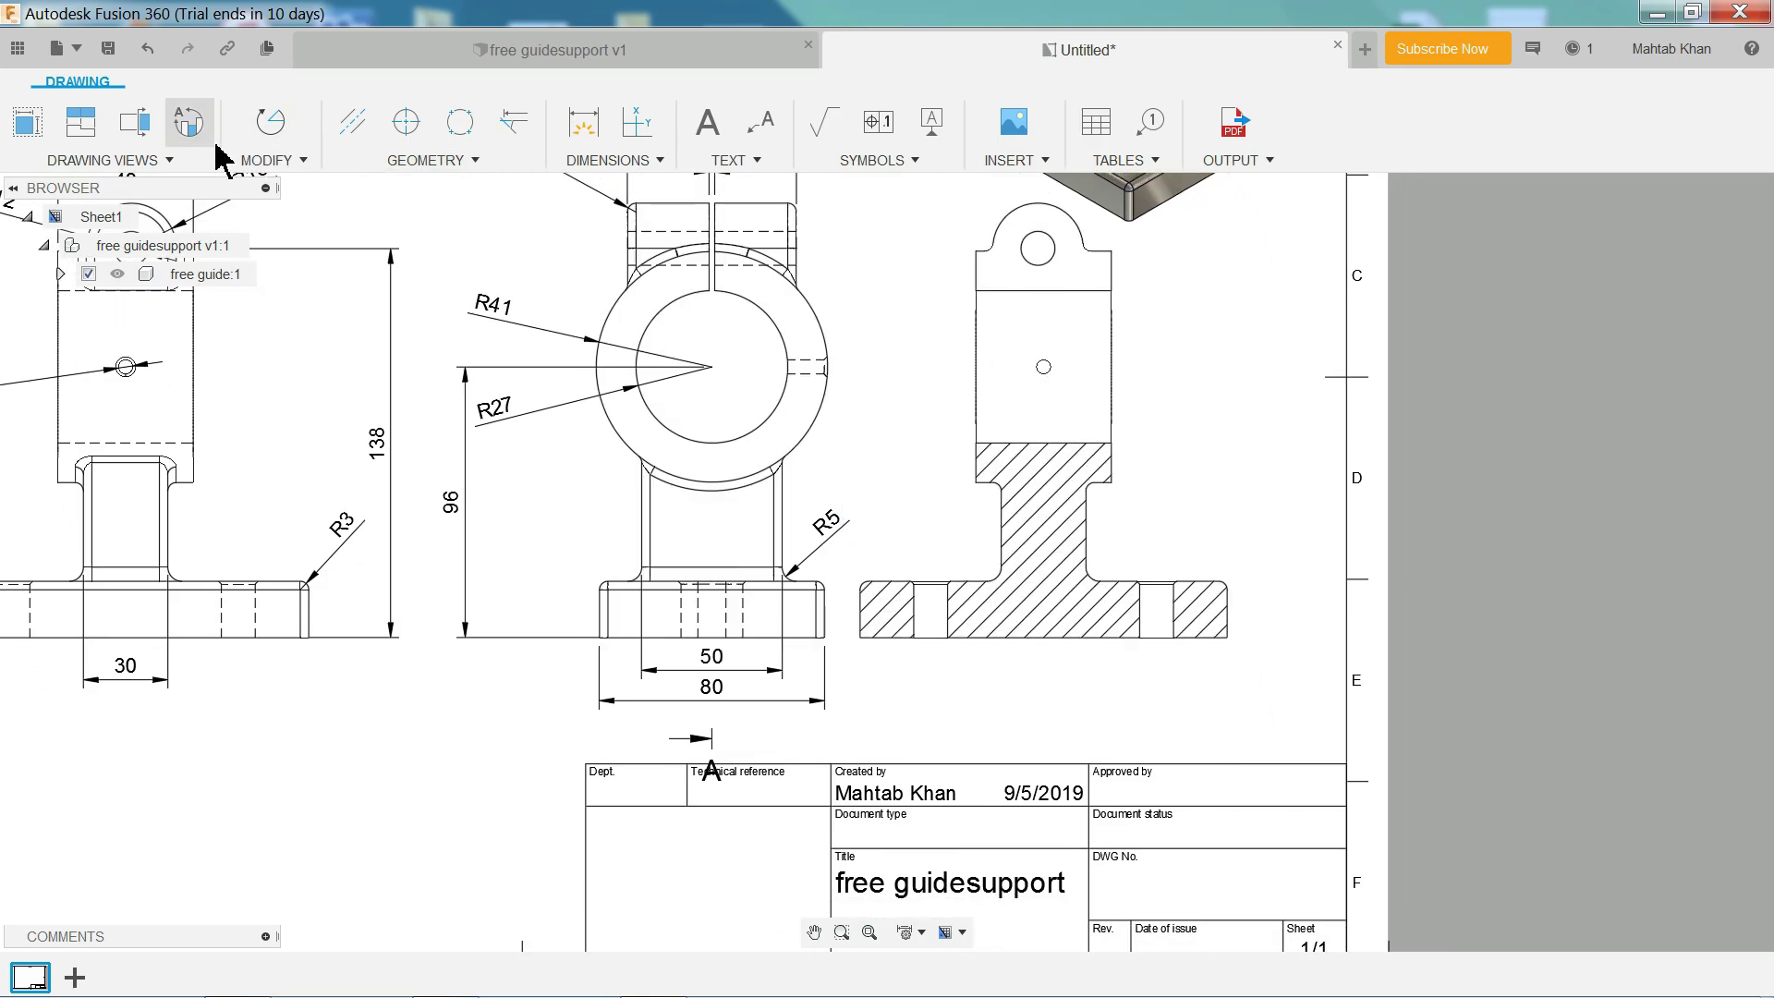
click(583, 123)
scroll(1195, 594, up, 2)
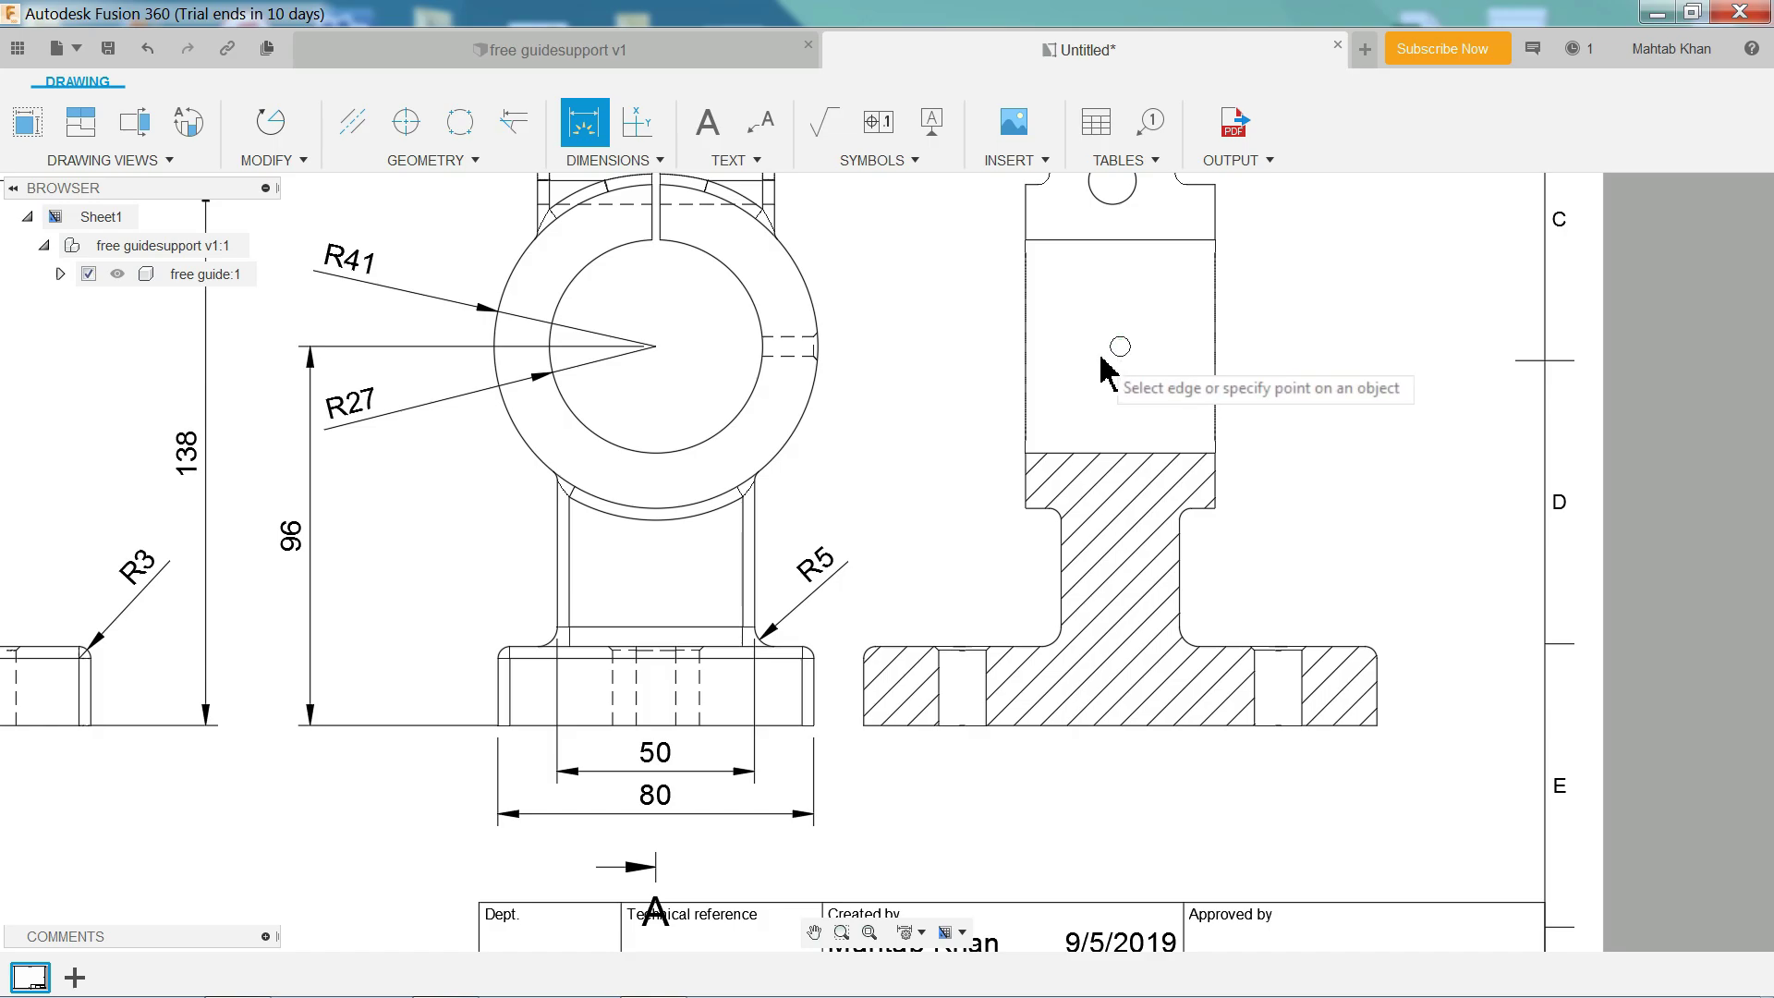
click(1119, 357)
click(1121, 347)
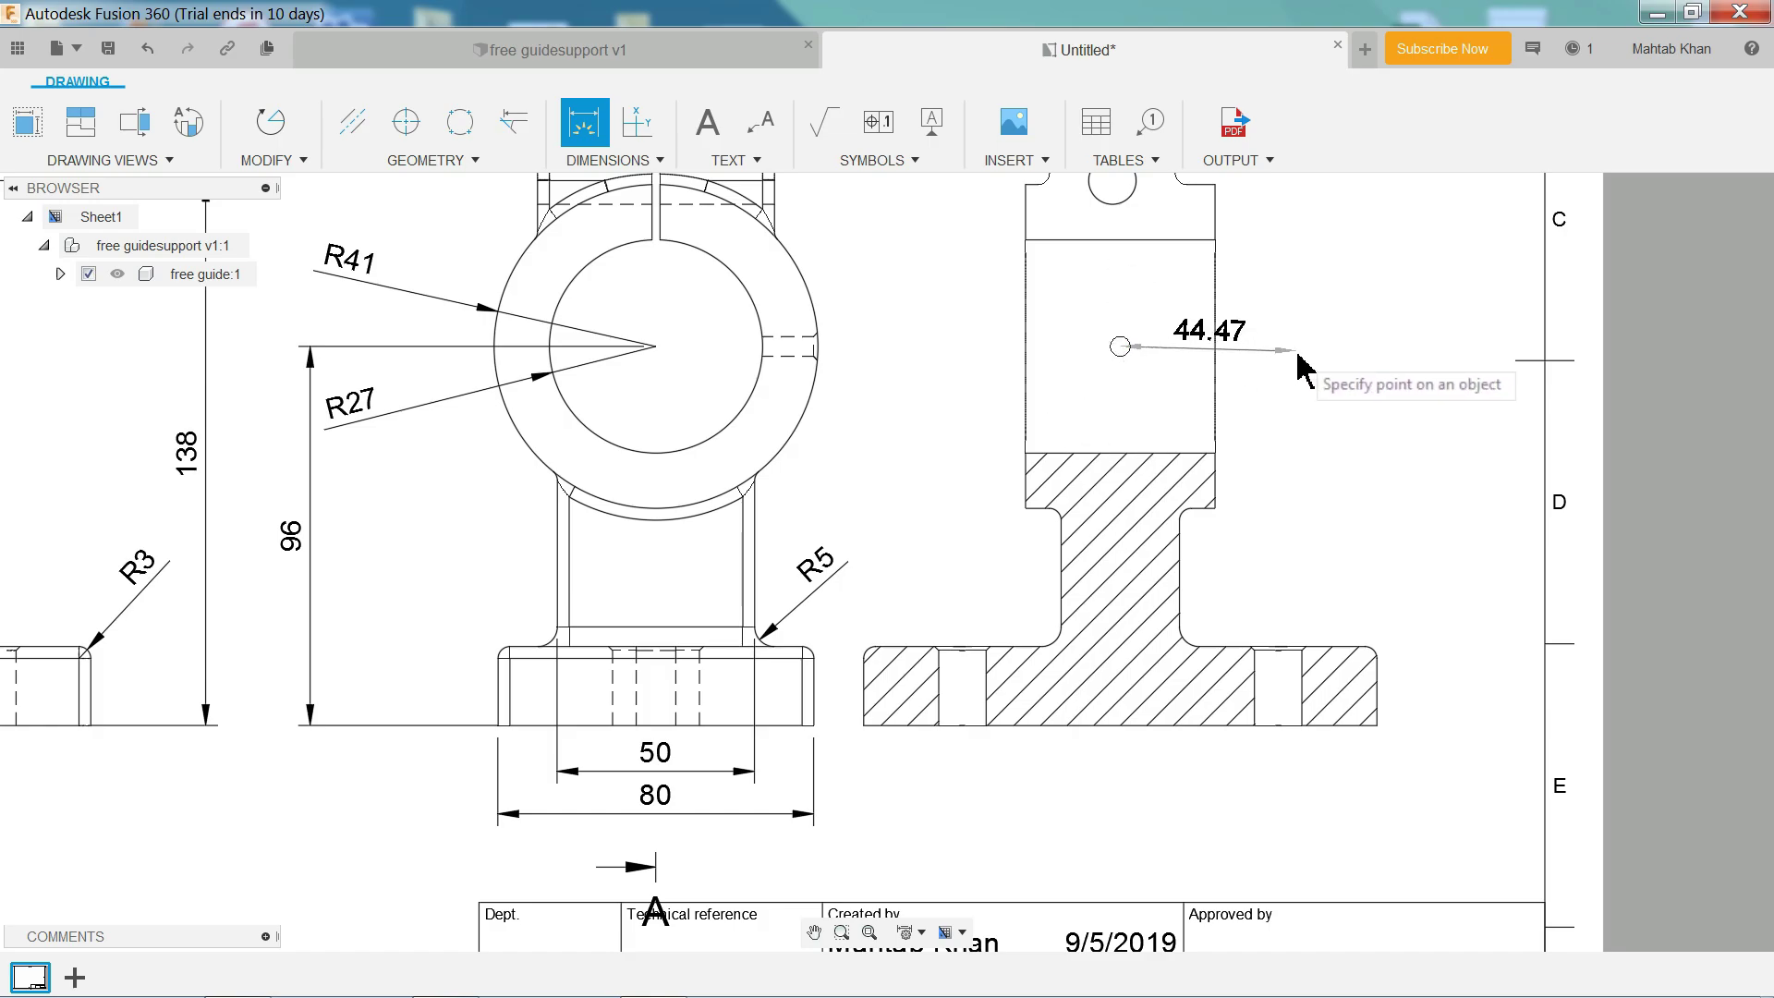
key(Escape)
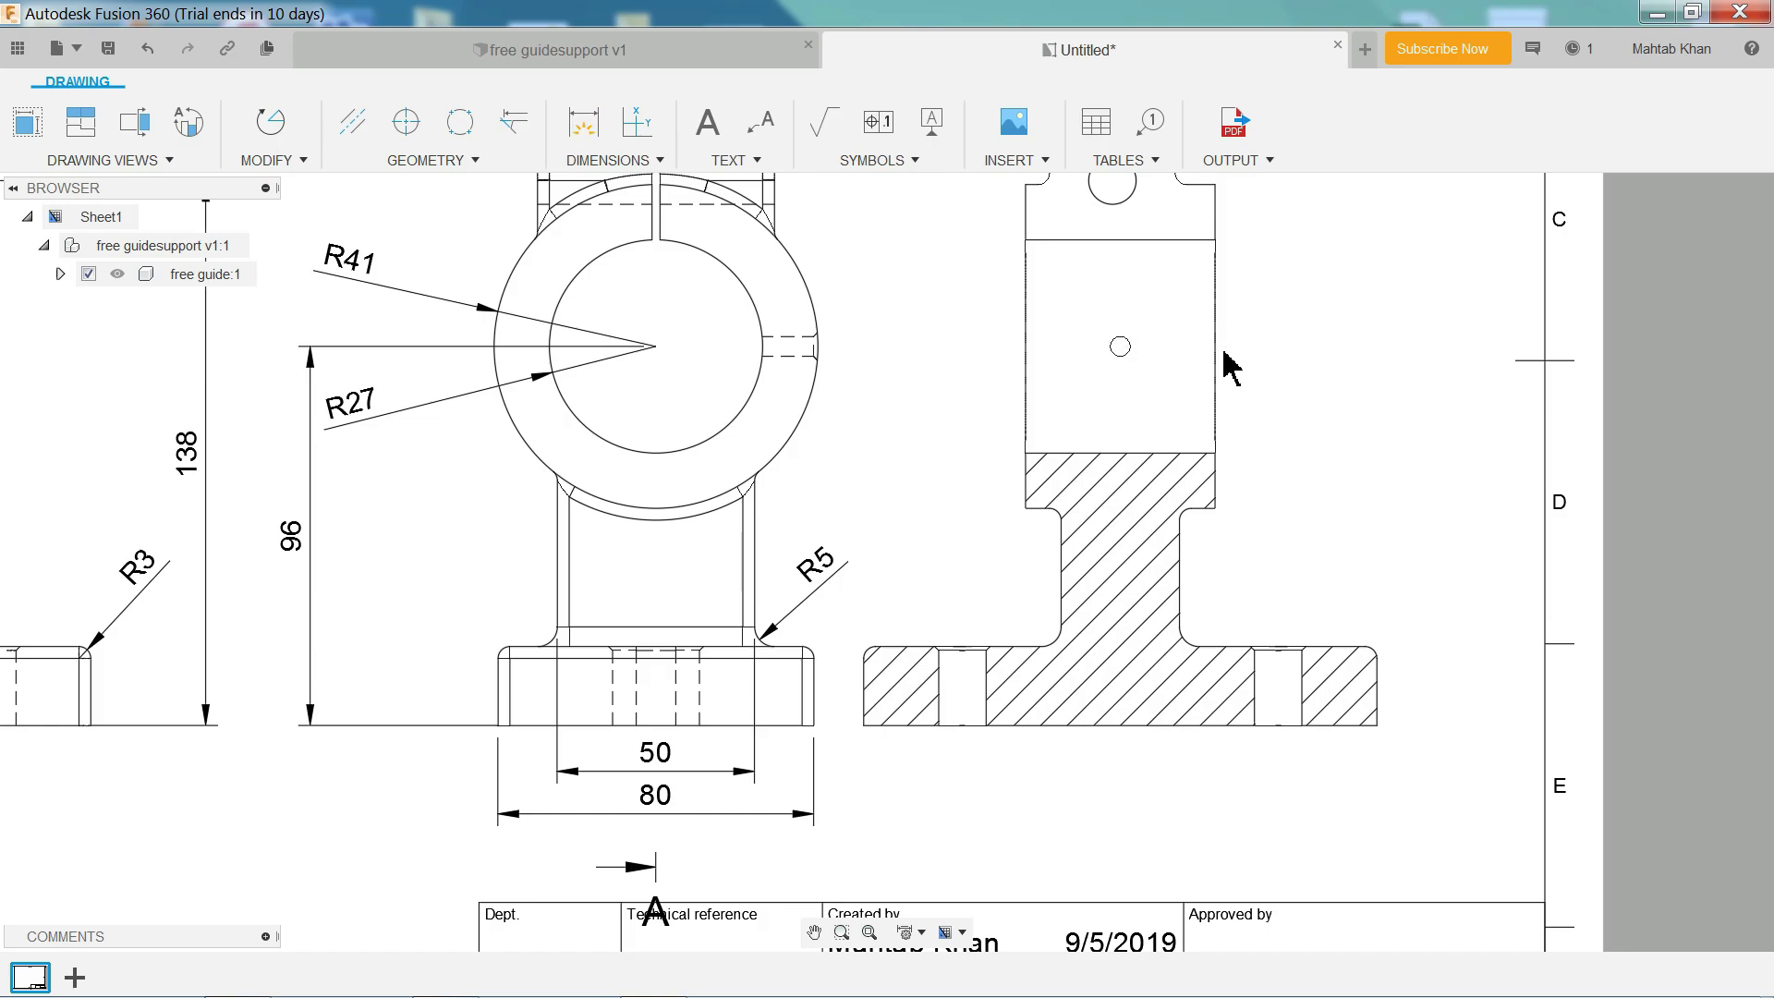
click(584, 122)
click(1115, 350)
click(1353, 374)
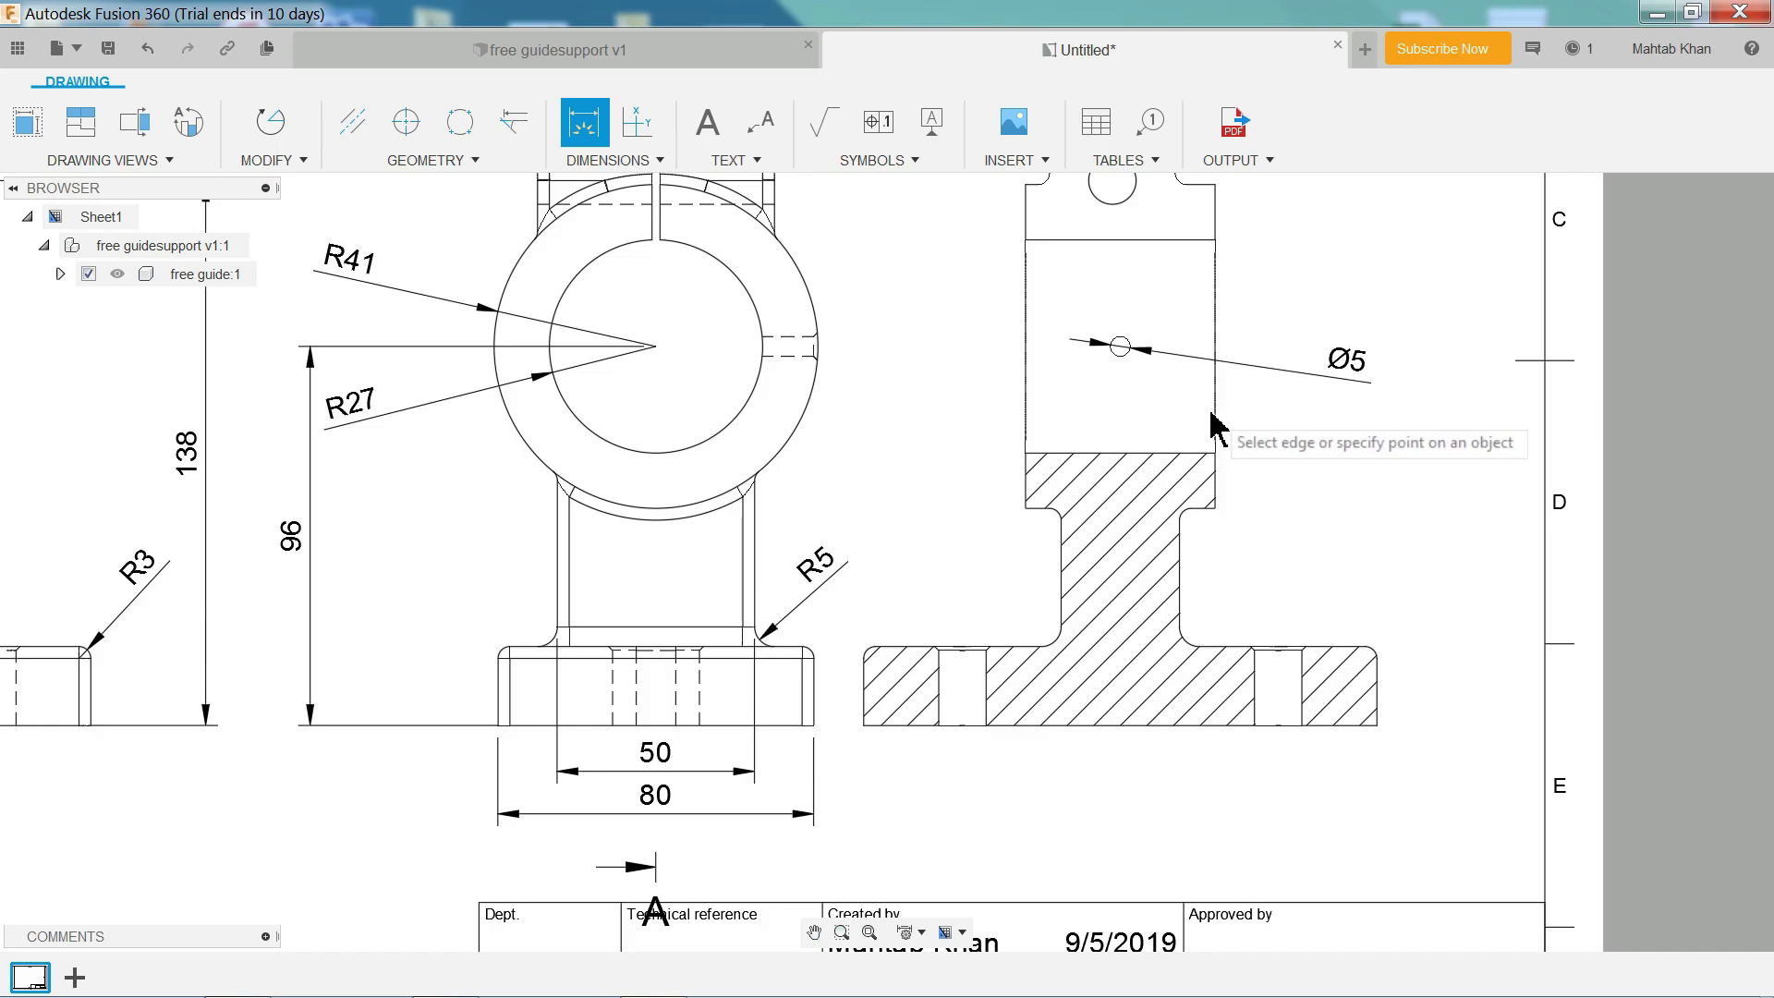
Add the 12 hole width dimension below the section view.
click(1188, 514)
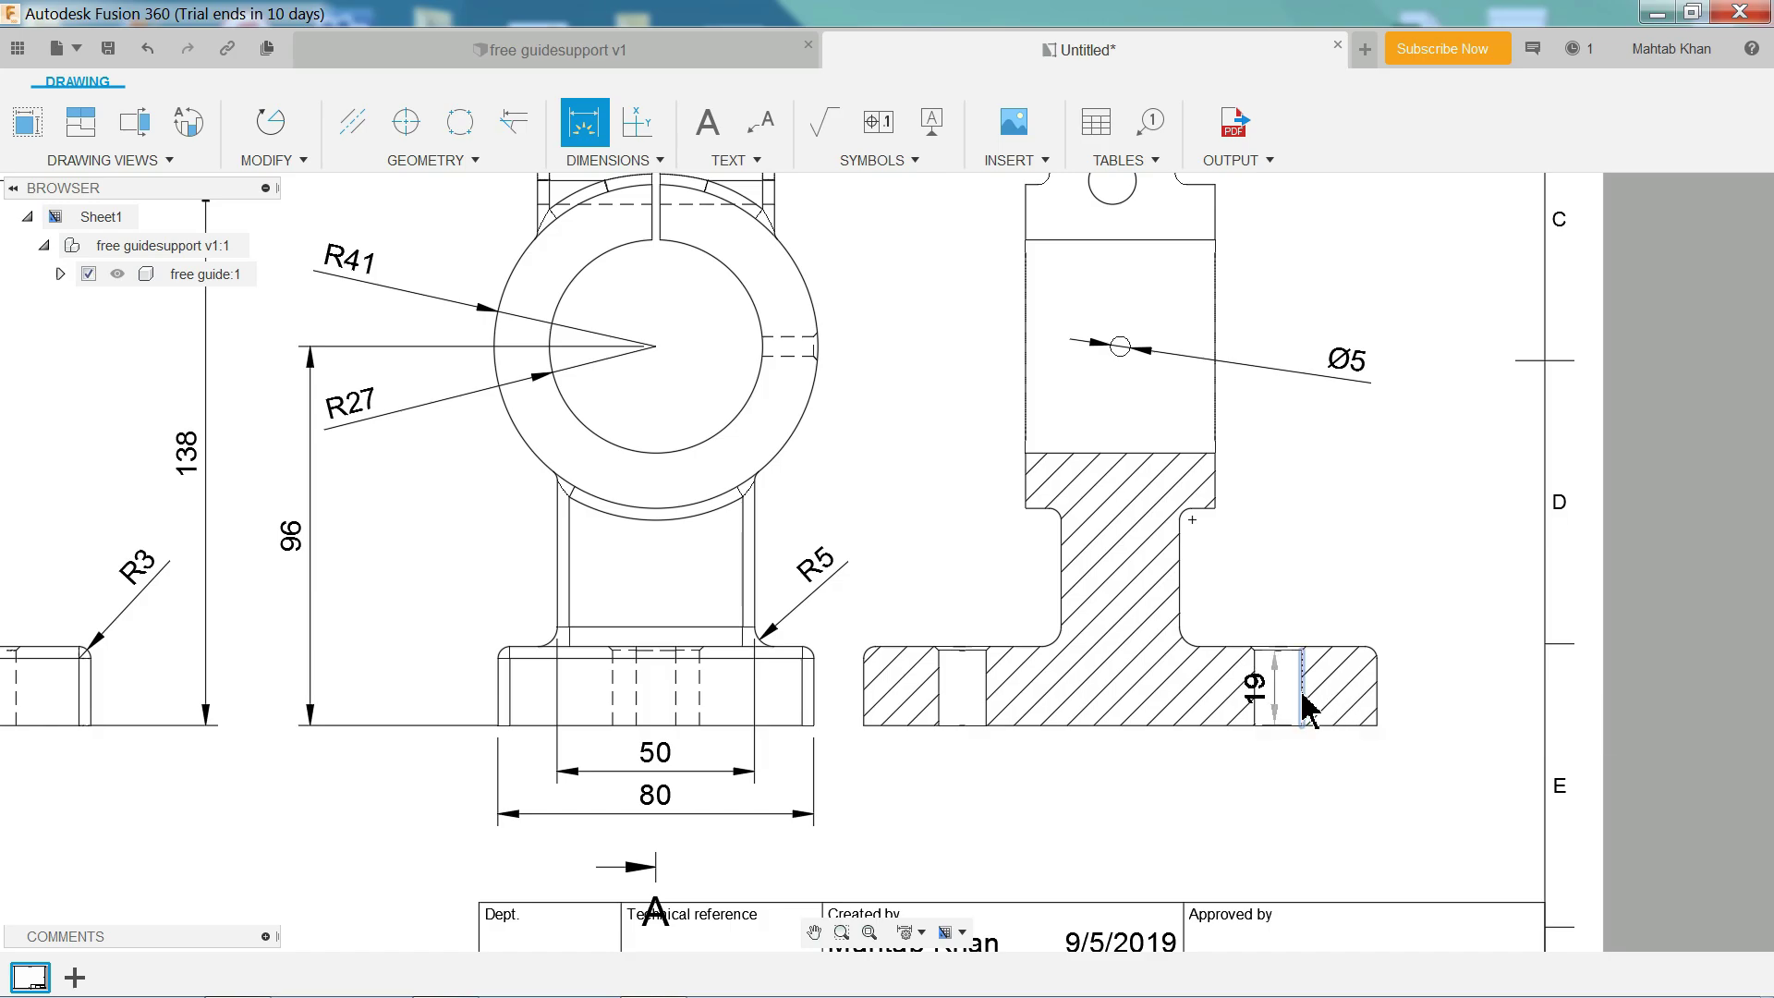
click(1255, 707)
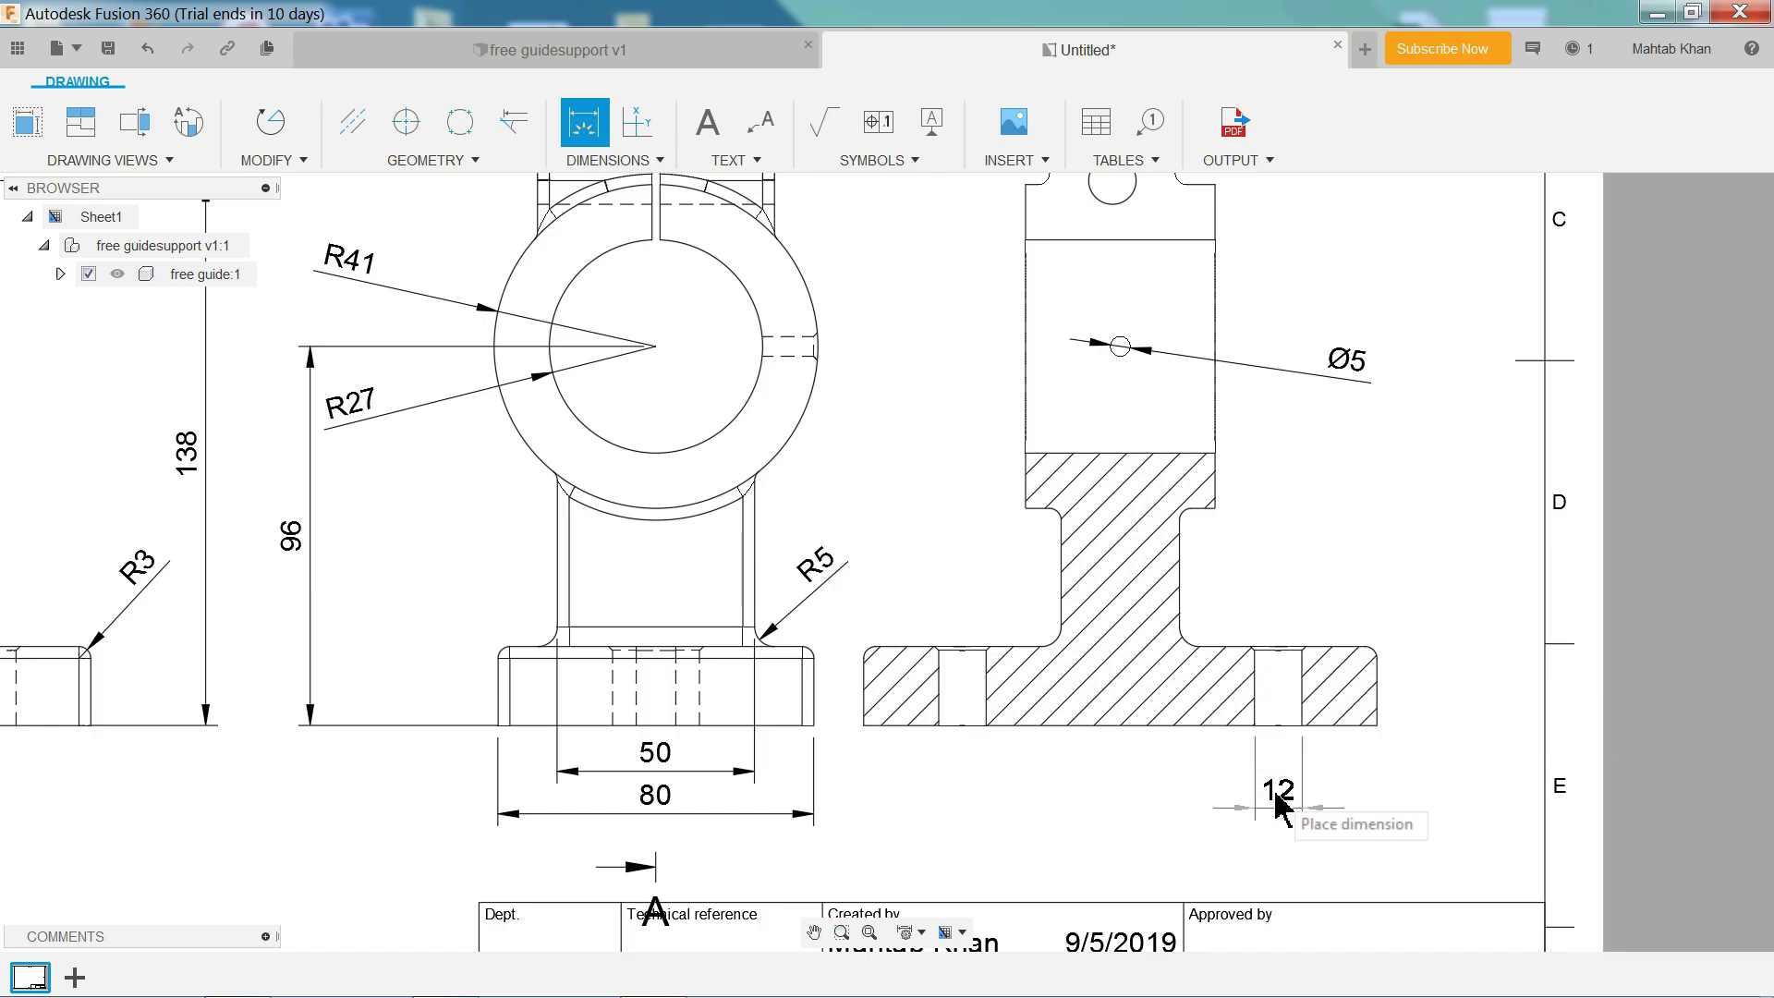
click(1273, 792)
scroll(1270, 600, down, 2)
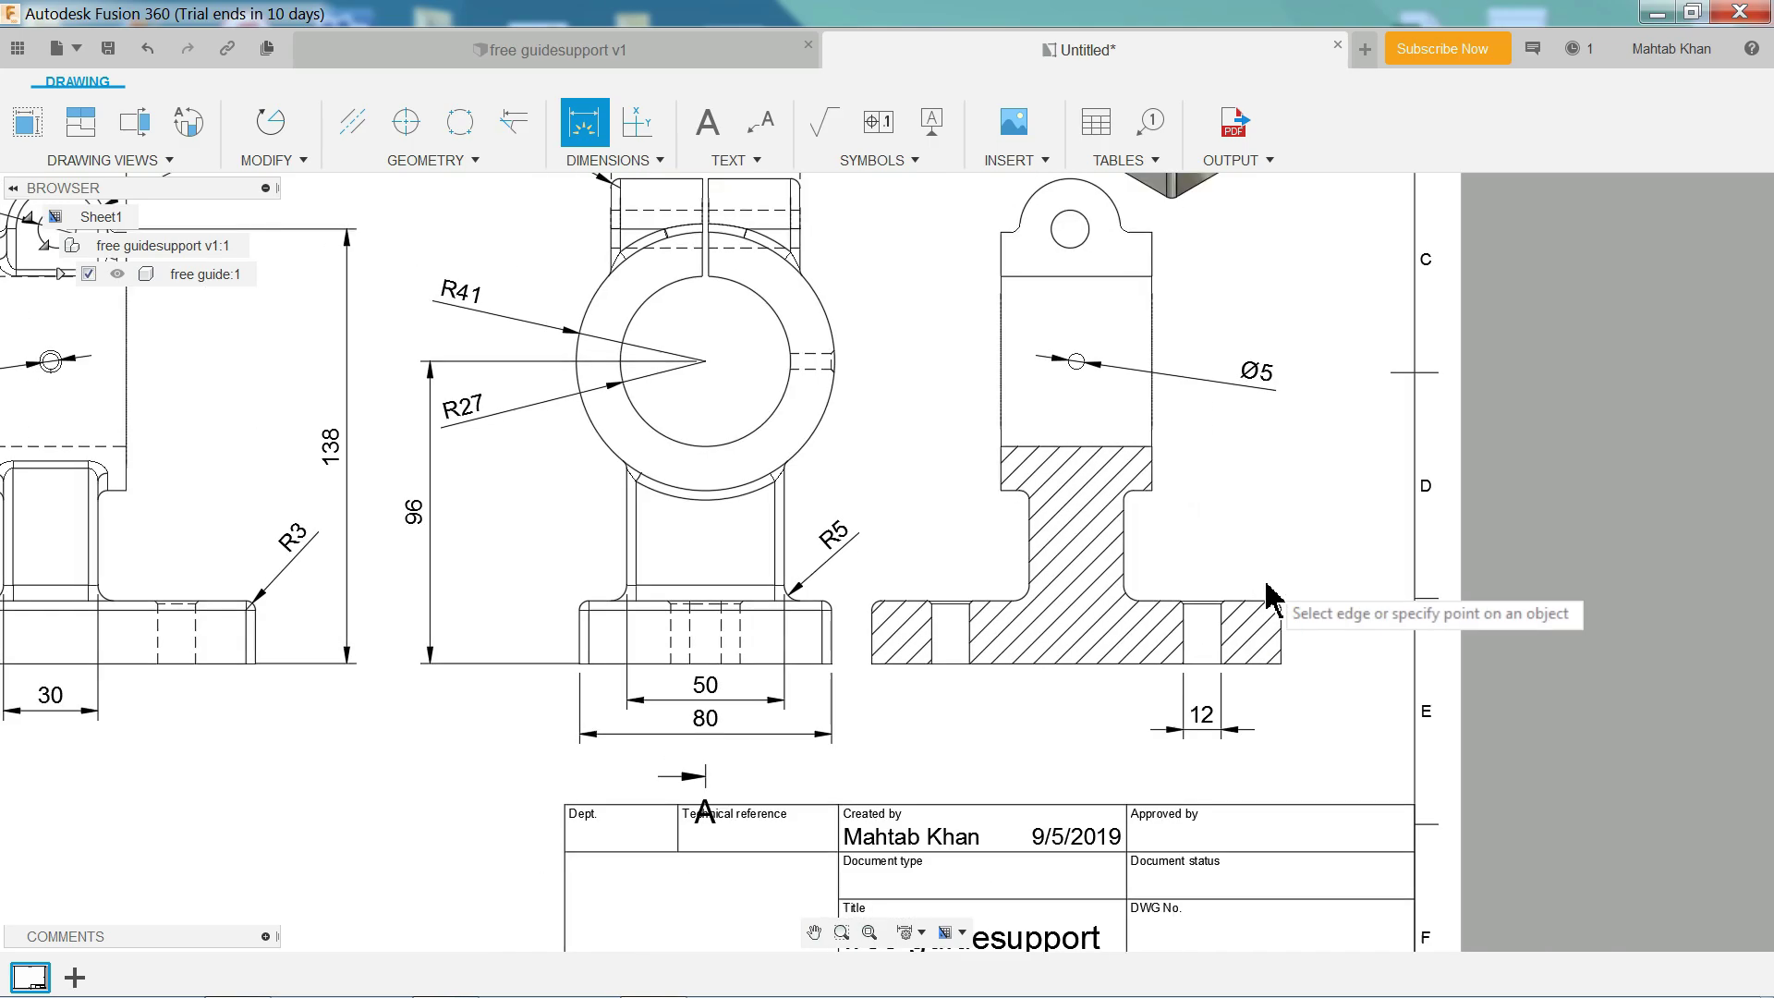
scroll(1228, 568, down, 2)
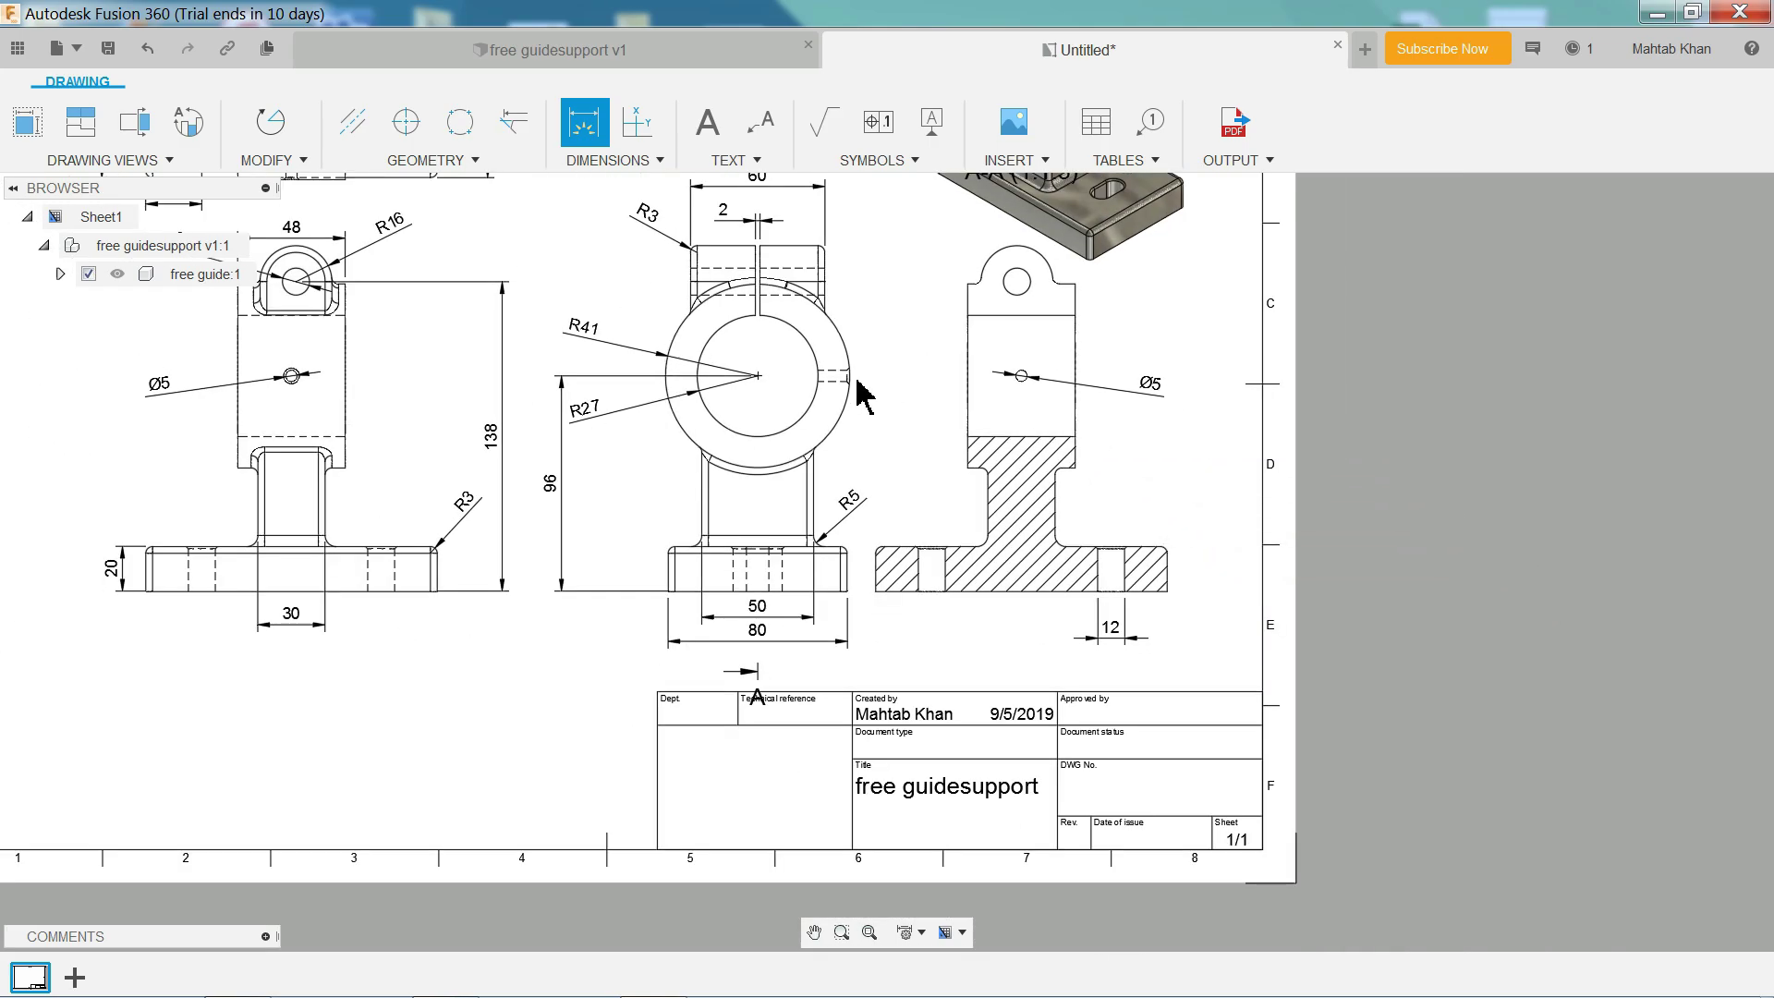
scroll(817, 443, up, 2)
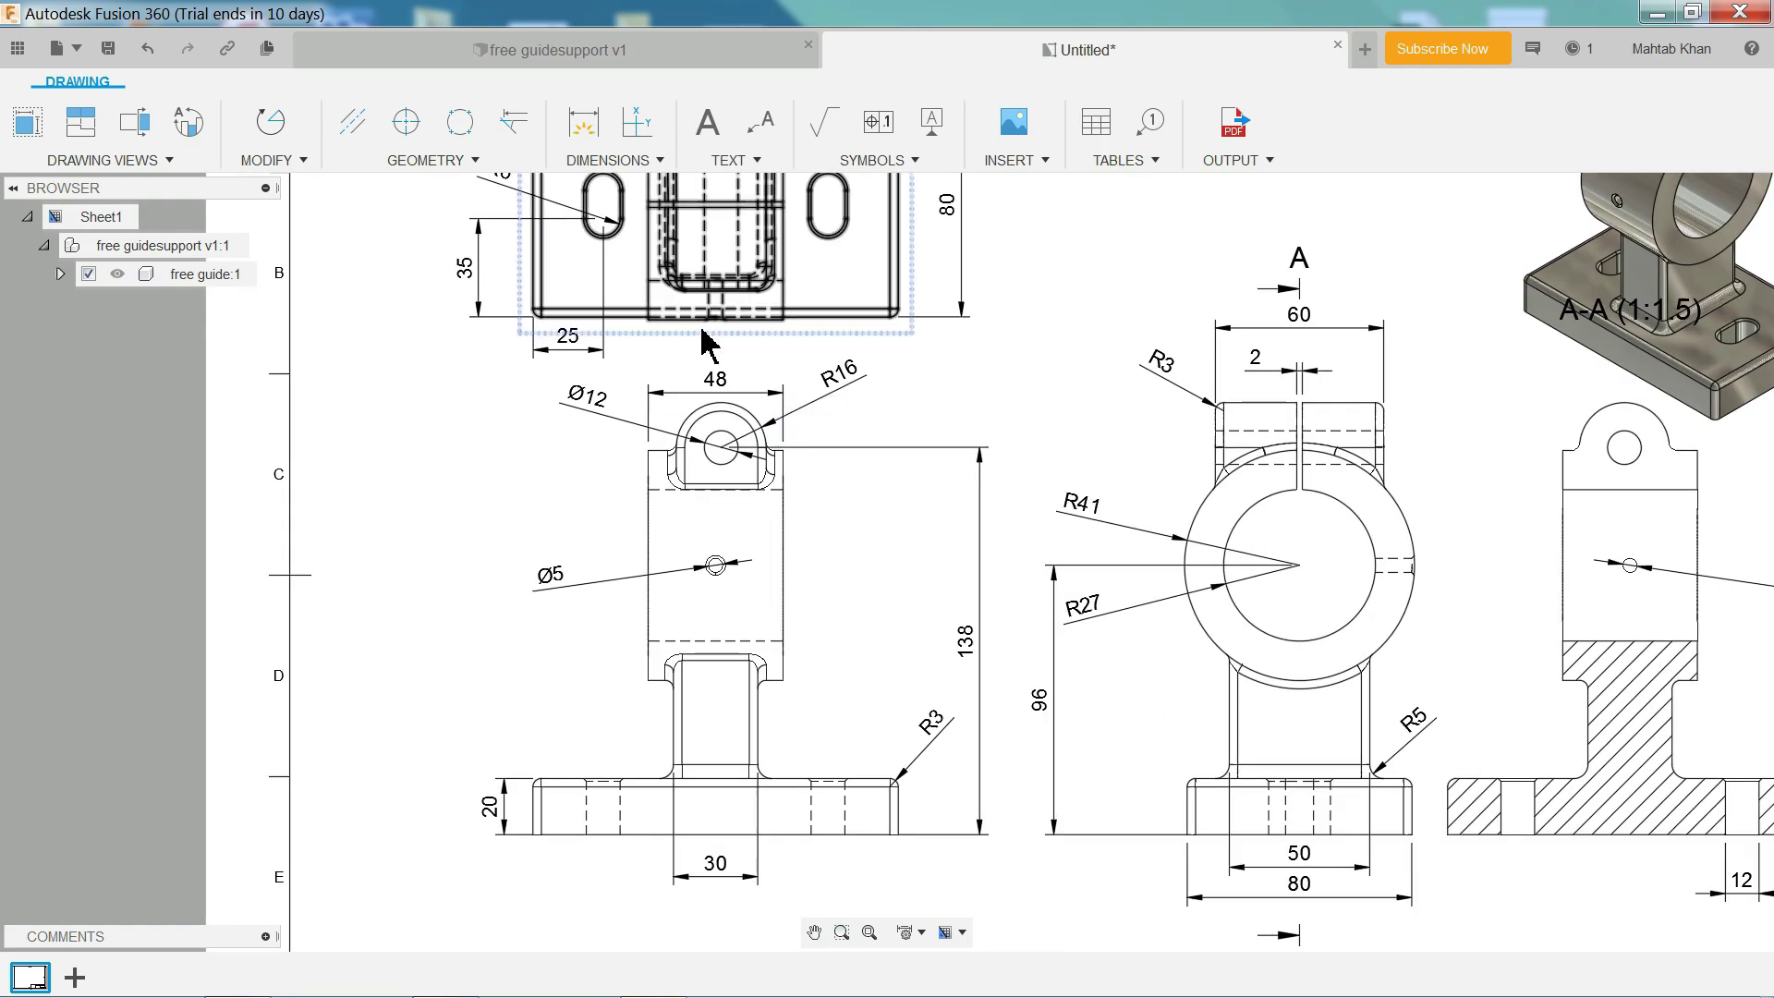
Create 1:1 detail view B circling the side view's top lug, placed on the left.
key(Escape)
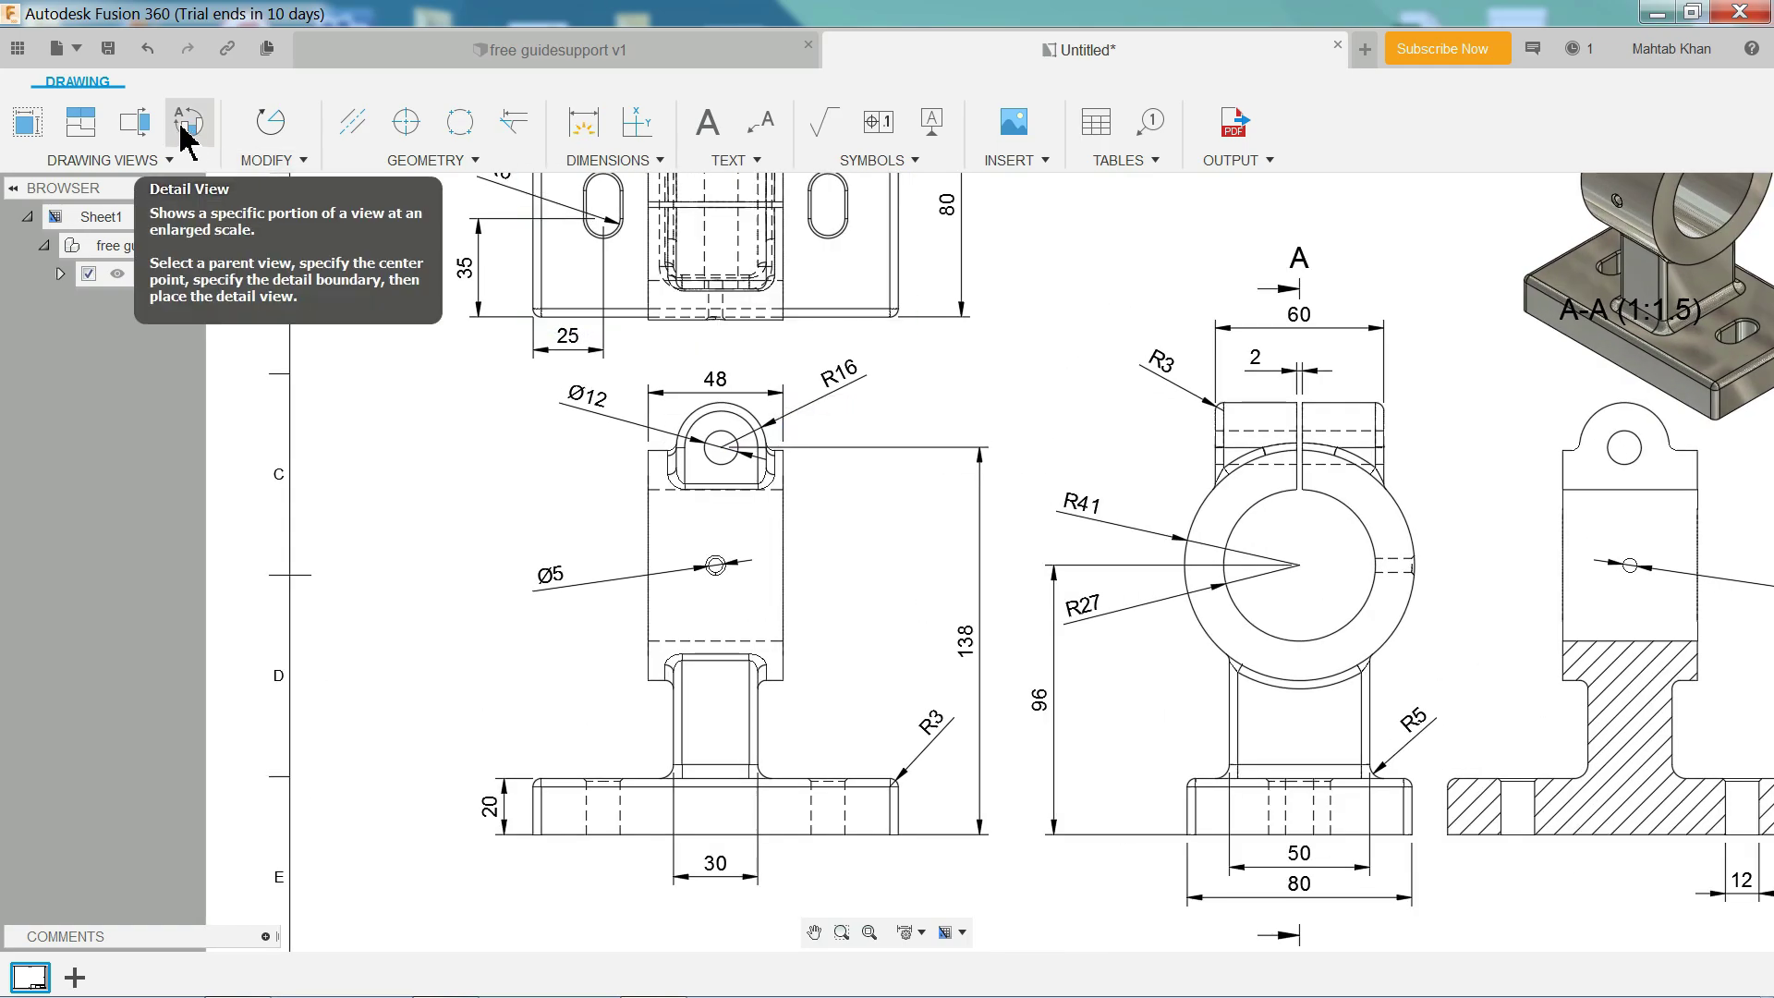
click(183, 135)
scroll(792, 400, up, 2)
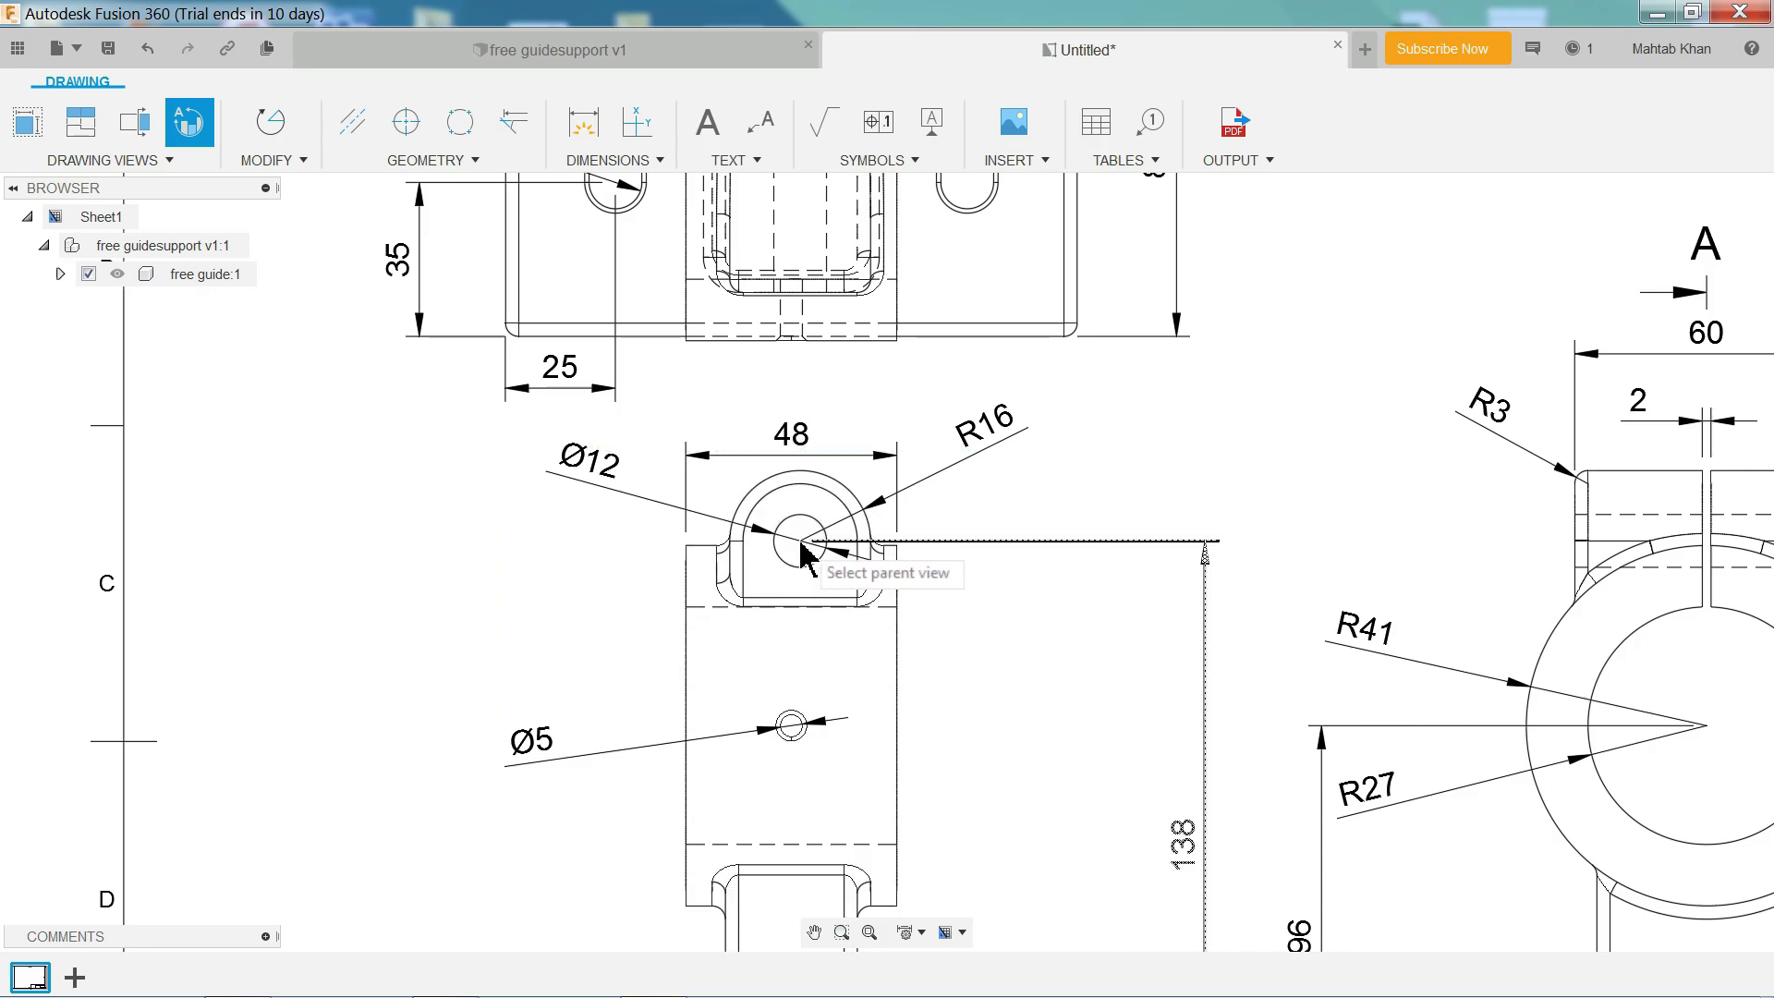
click(778, 638)
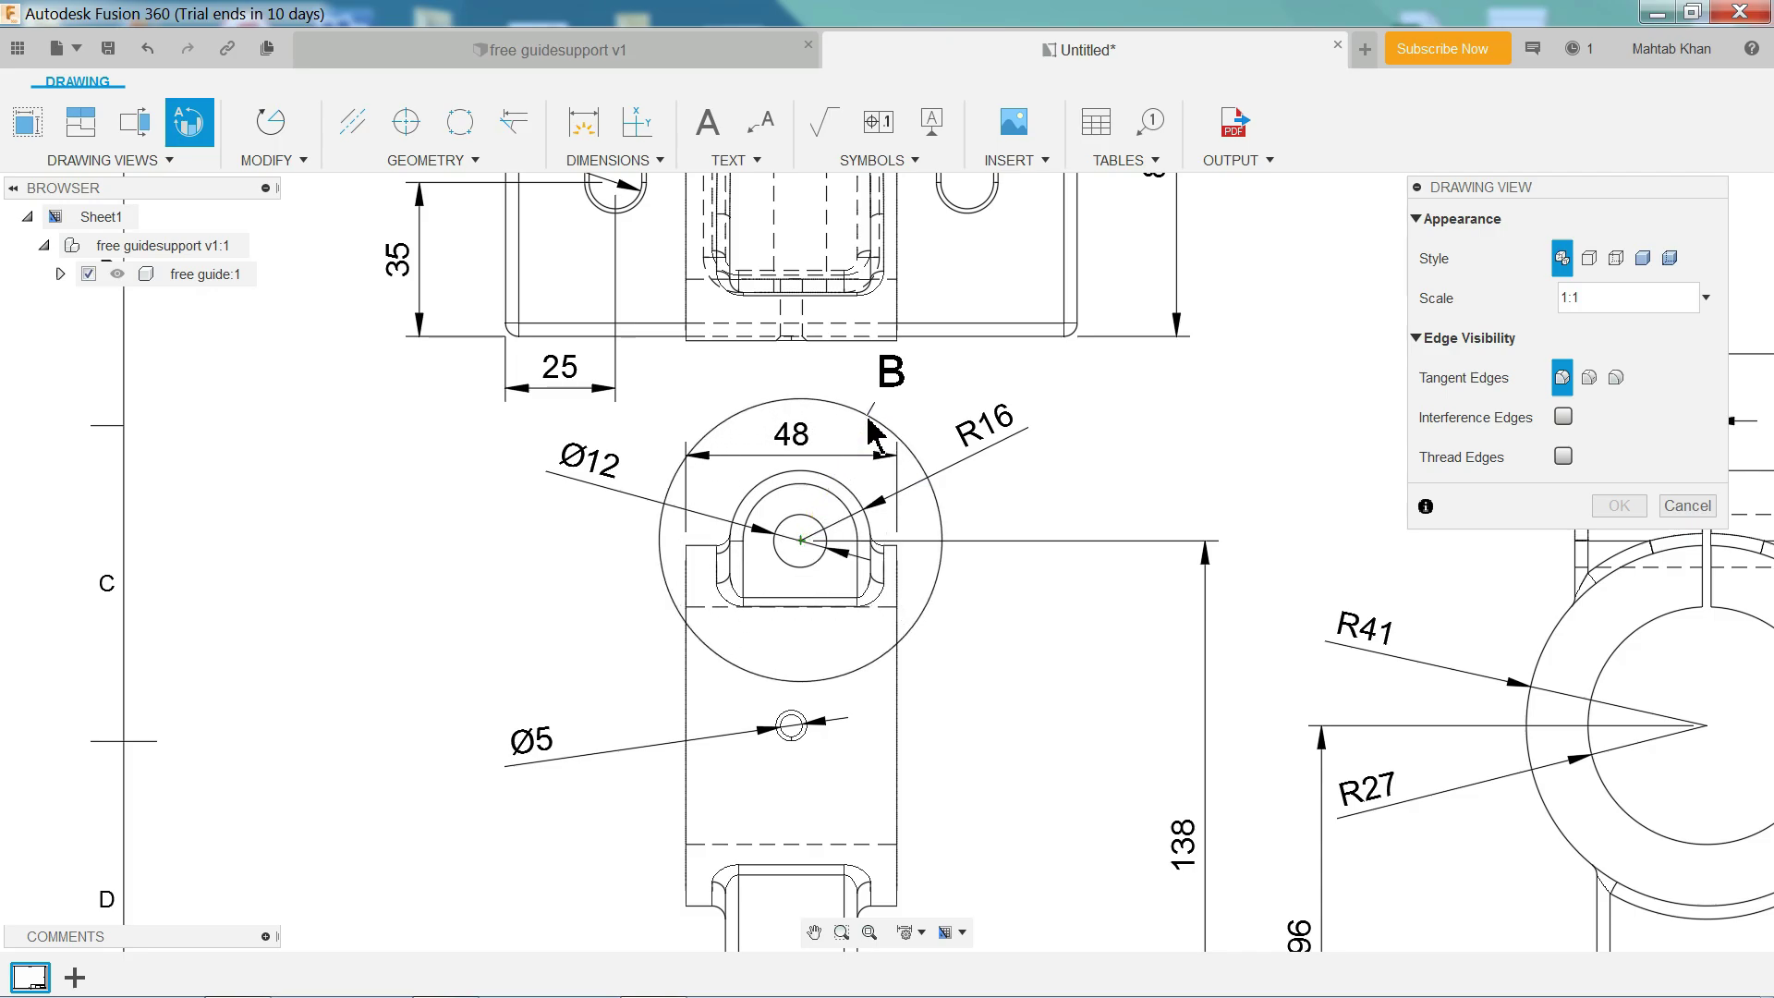
click(869, 422)
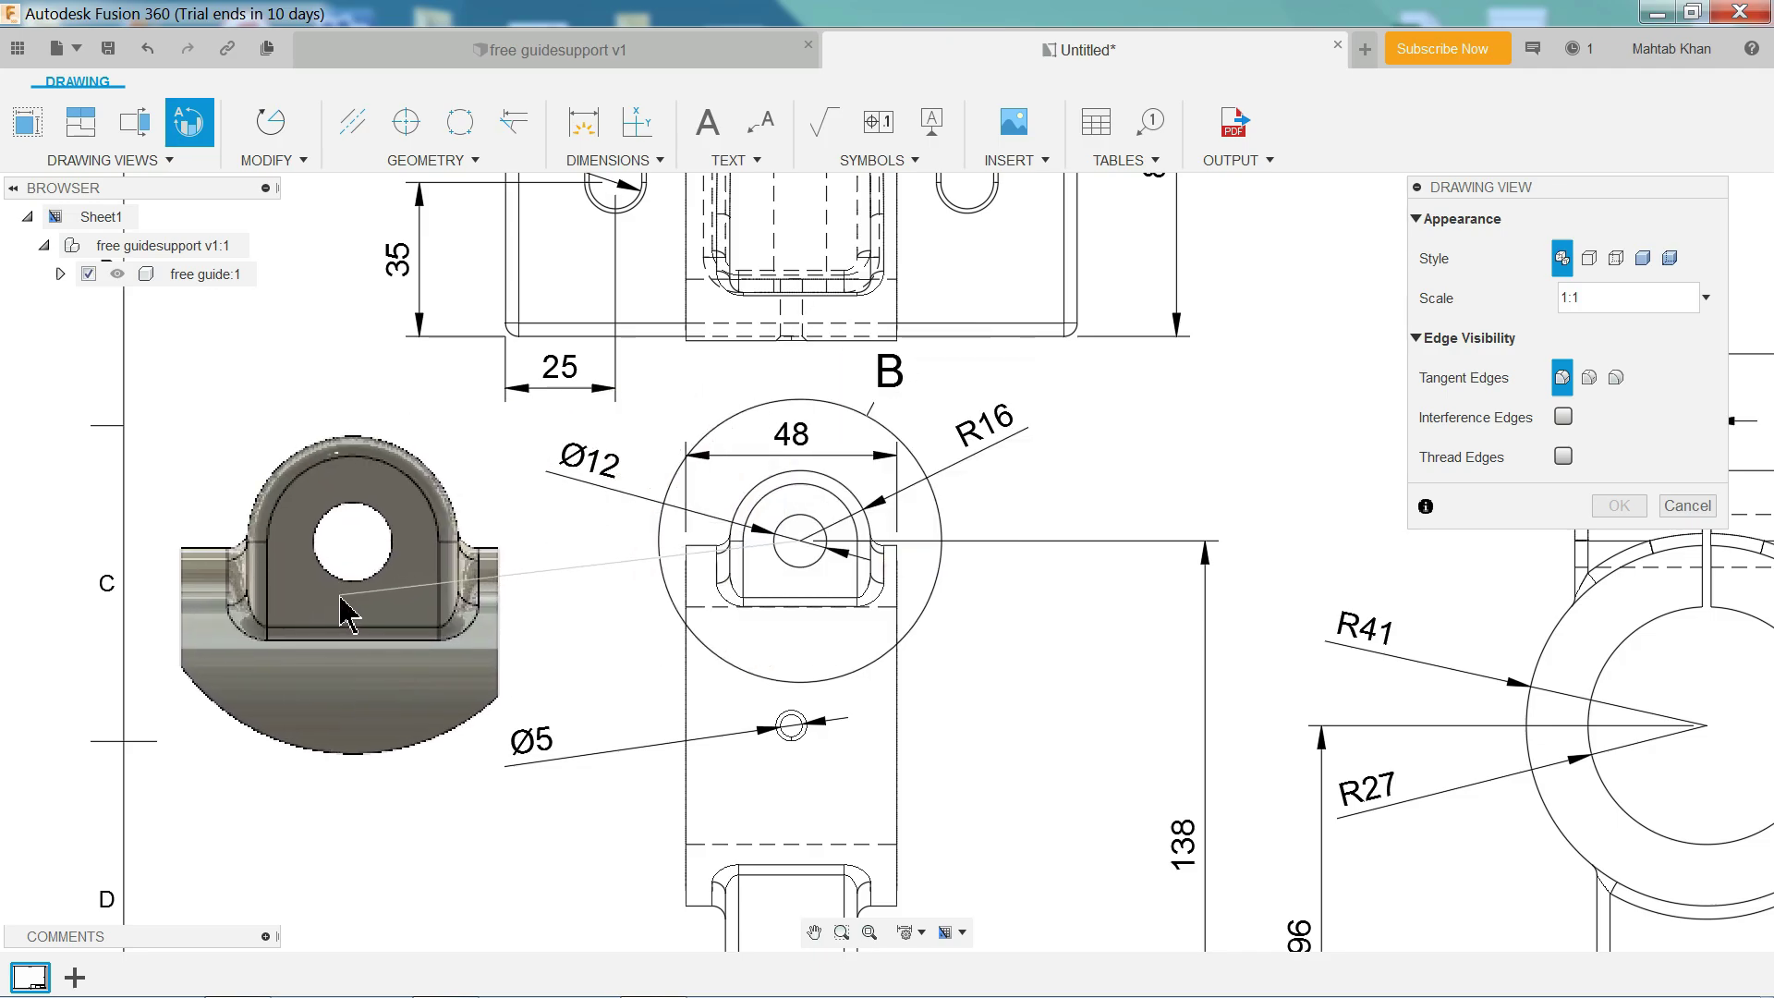
click(342, 610)
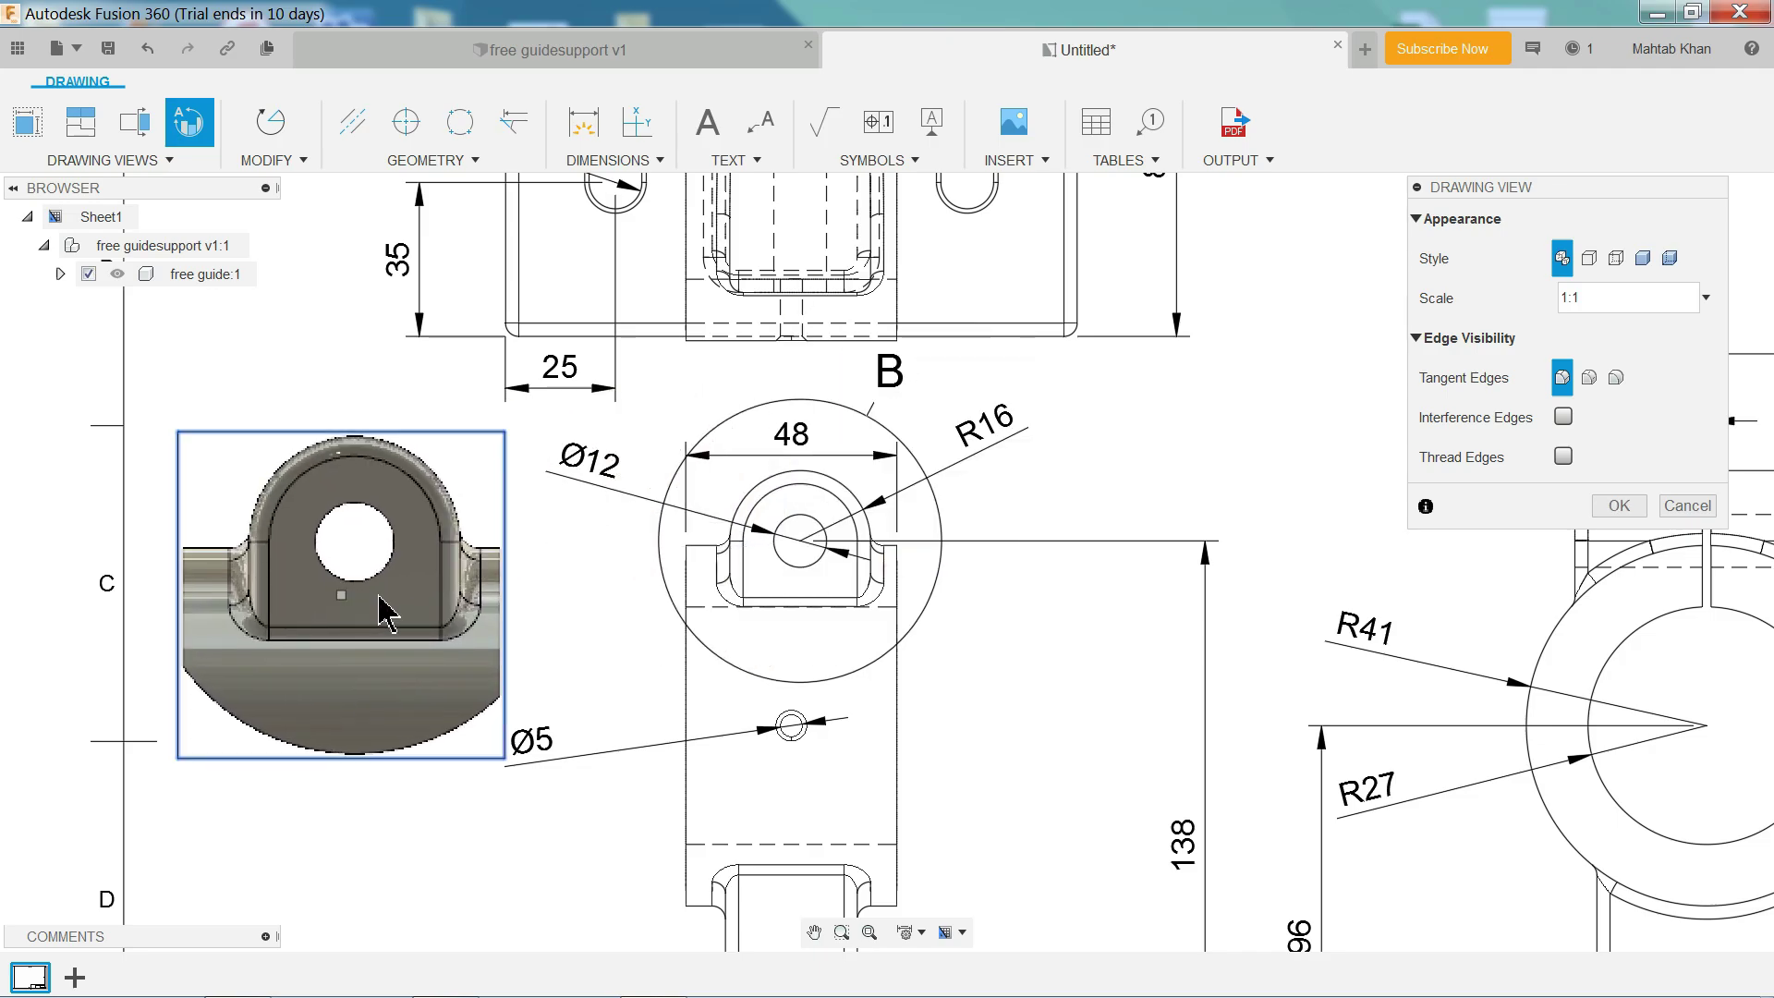
scroll(734, 610, down, 4)
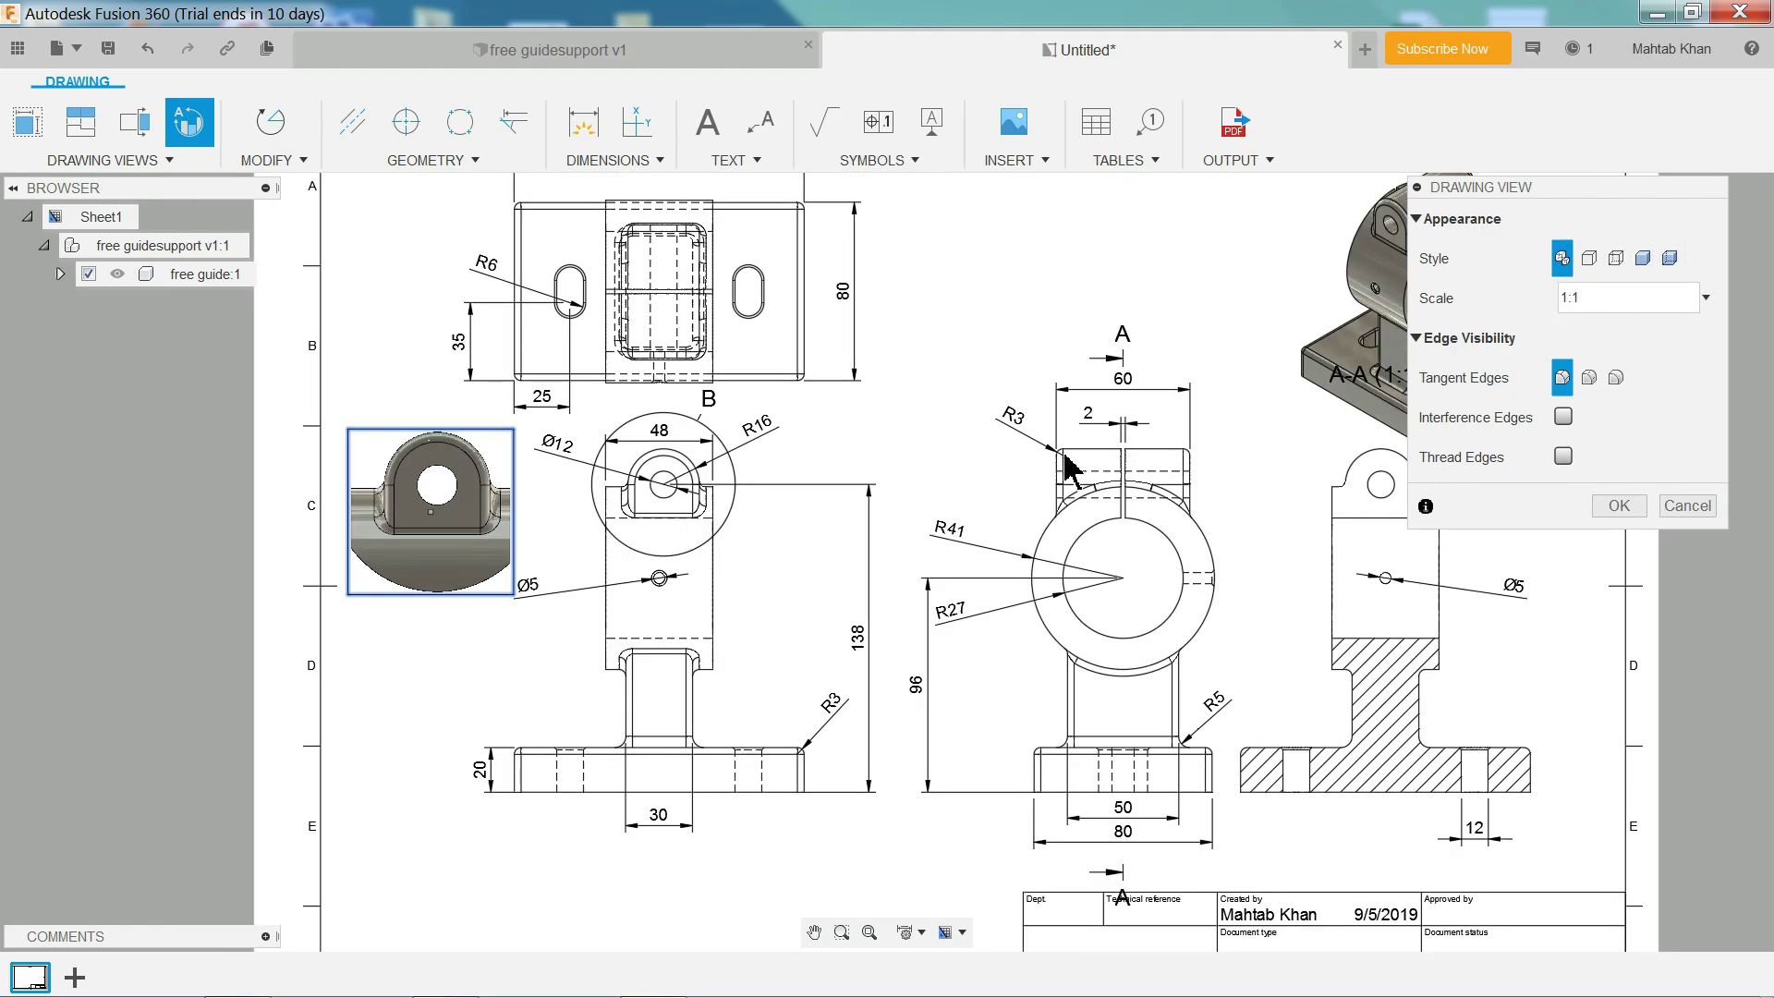
click(1618, 507)
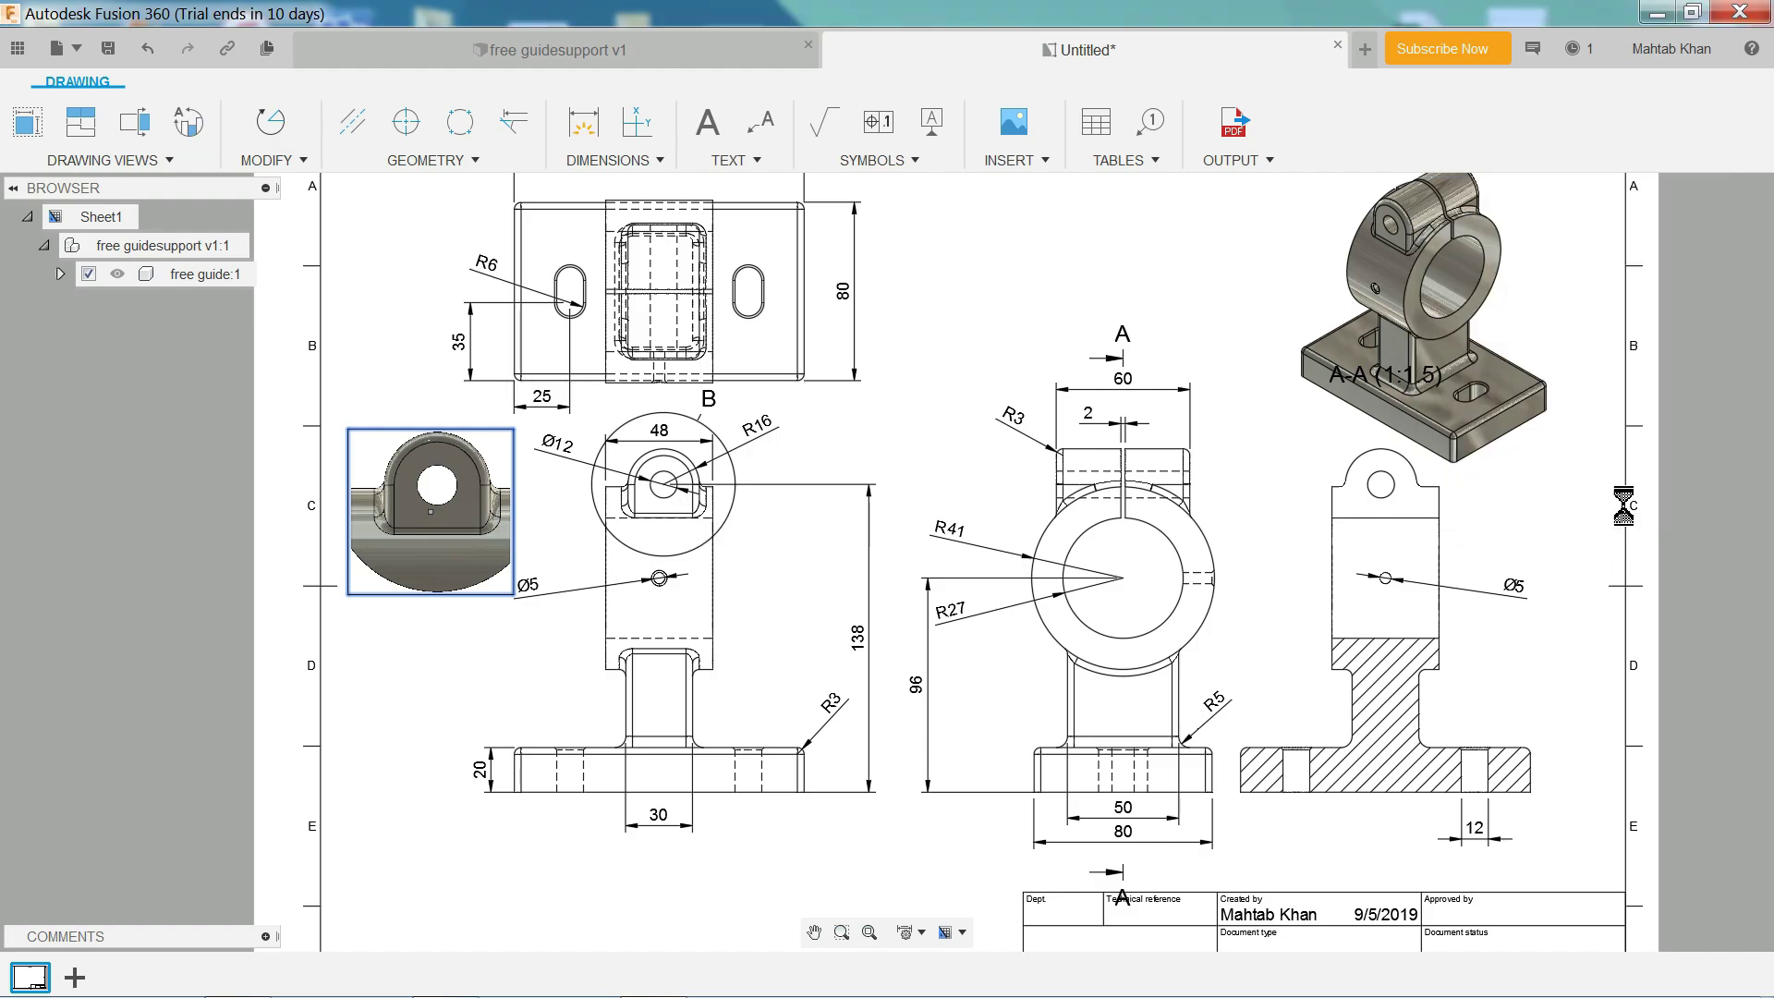
Move the B (1:1) label down below detail view B.
scroll(531, 522, up, 2)
scroll(388, 370, up, 1)
click(522, 416)
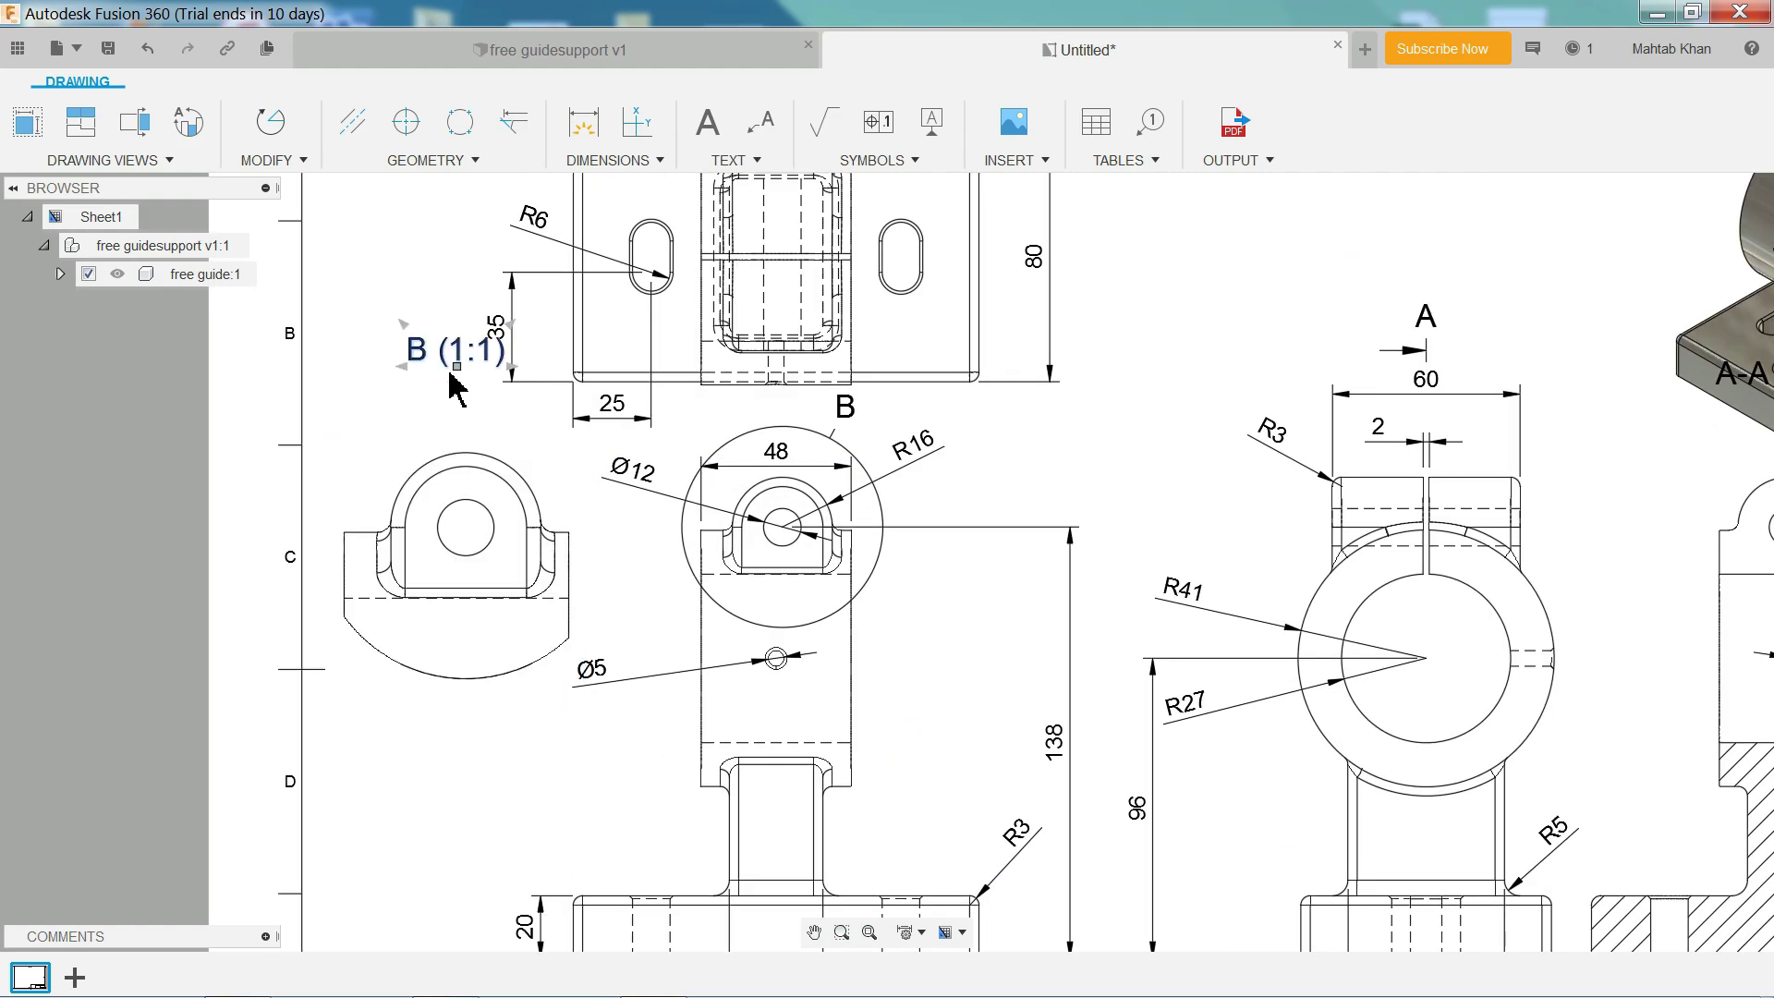
drag(459, 367, 457, 729)
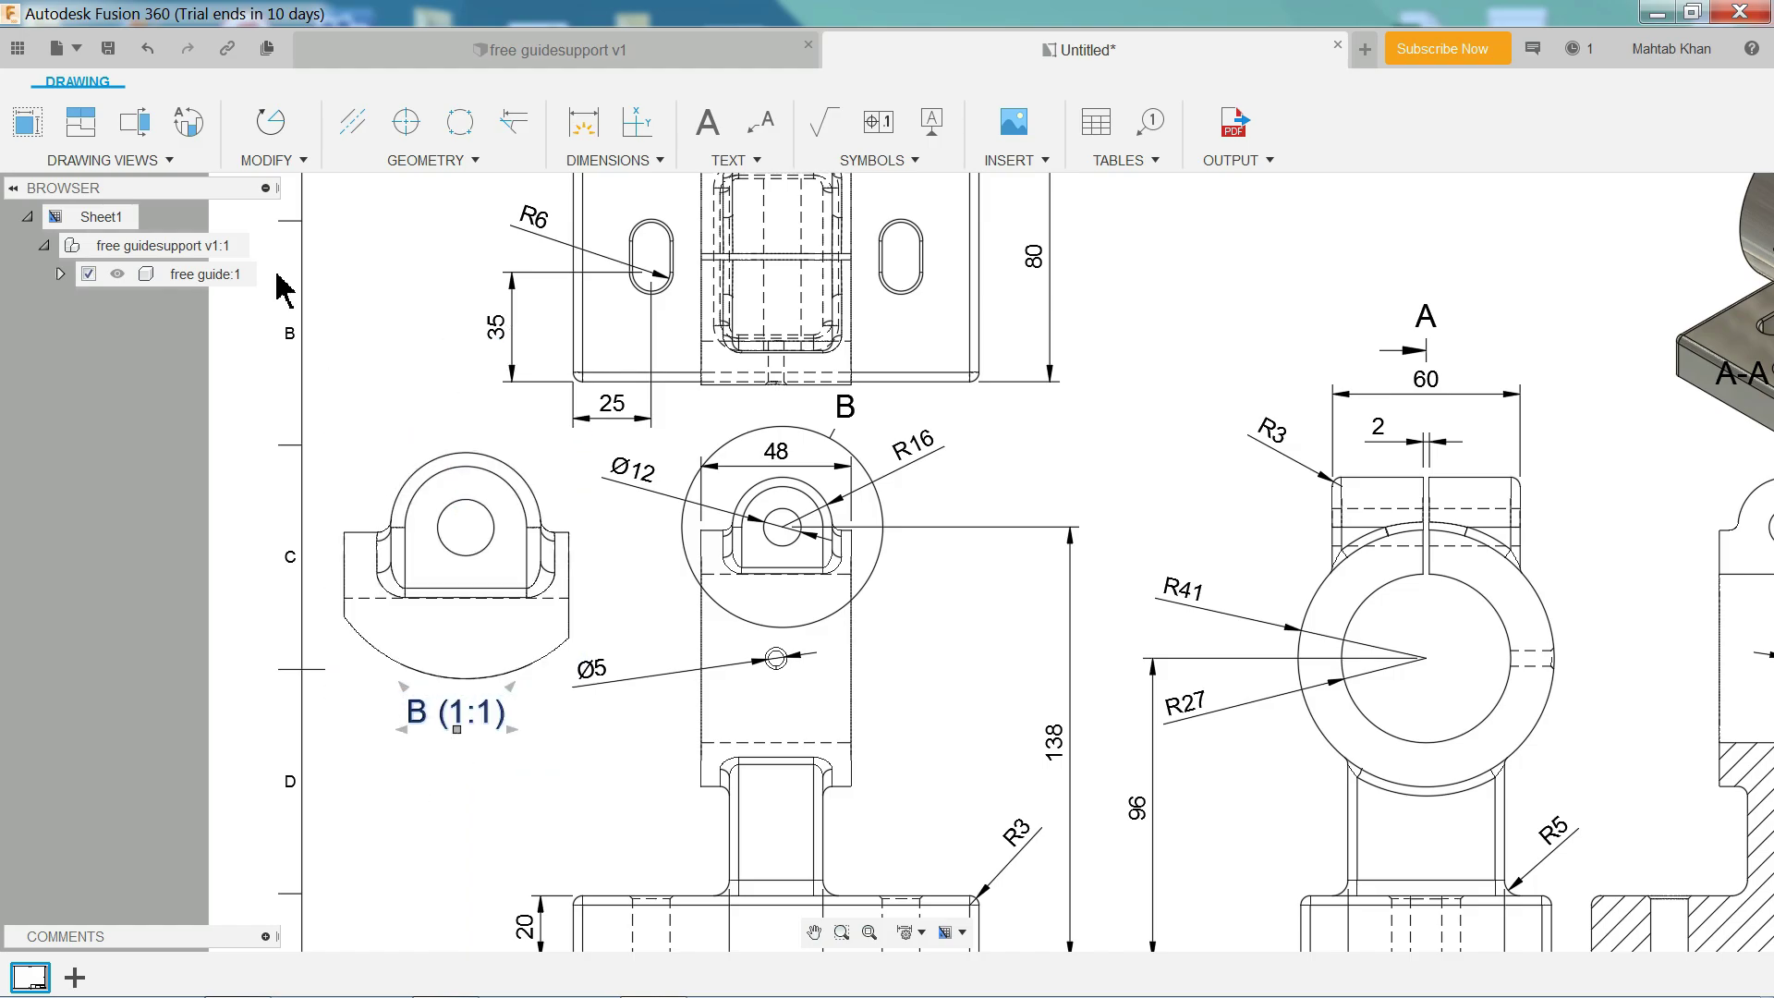
Dimension detail view B with a 22 width, an R16 arc radius and a Ø12 hole.
click(584, 129)
scroll(581, 485, up, 1)
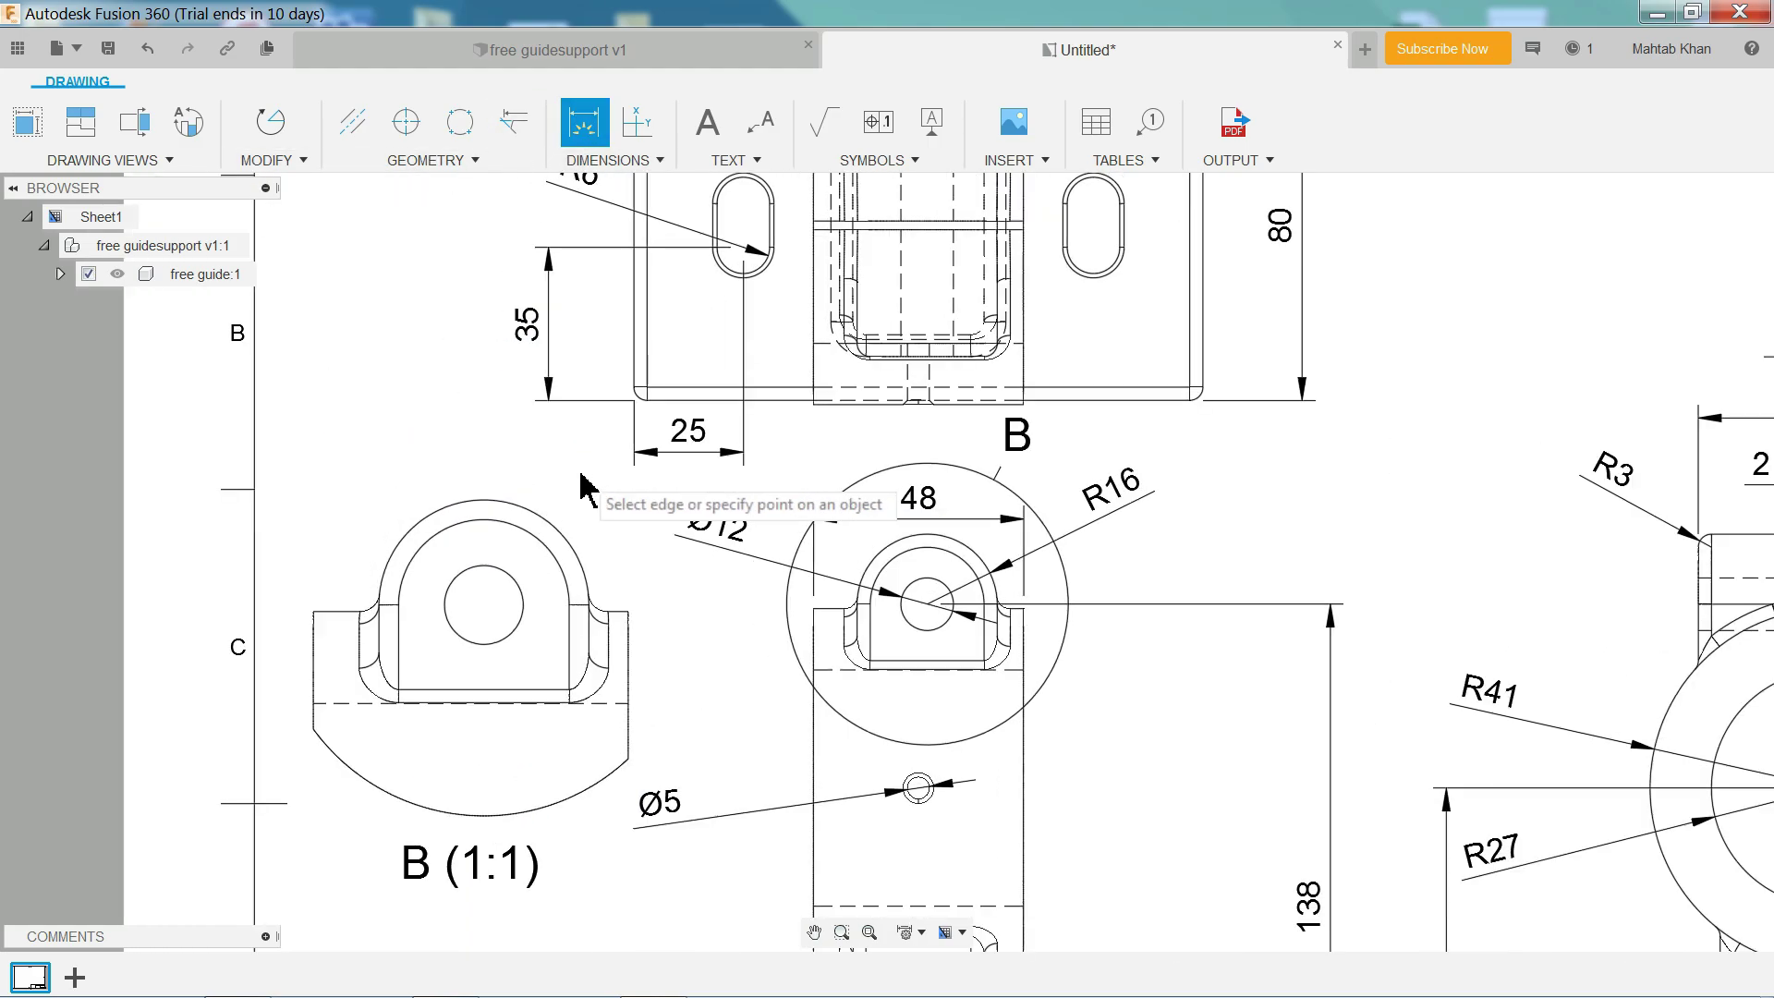
click(484, 605)
click(632, 658)
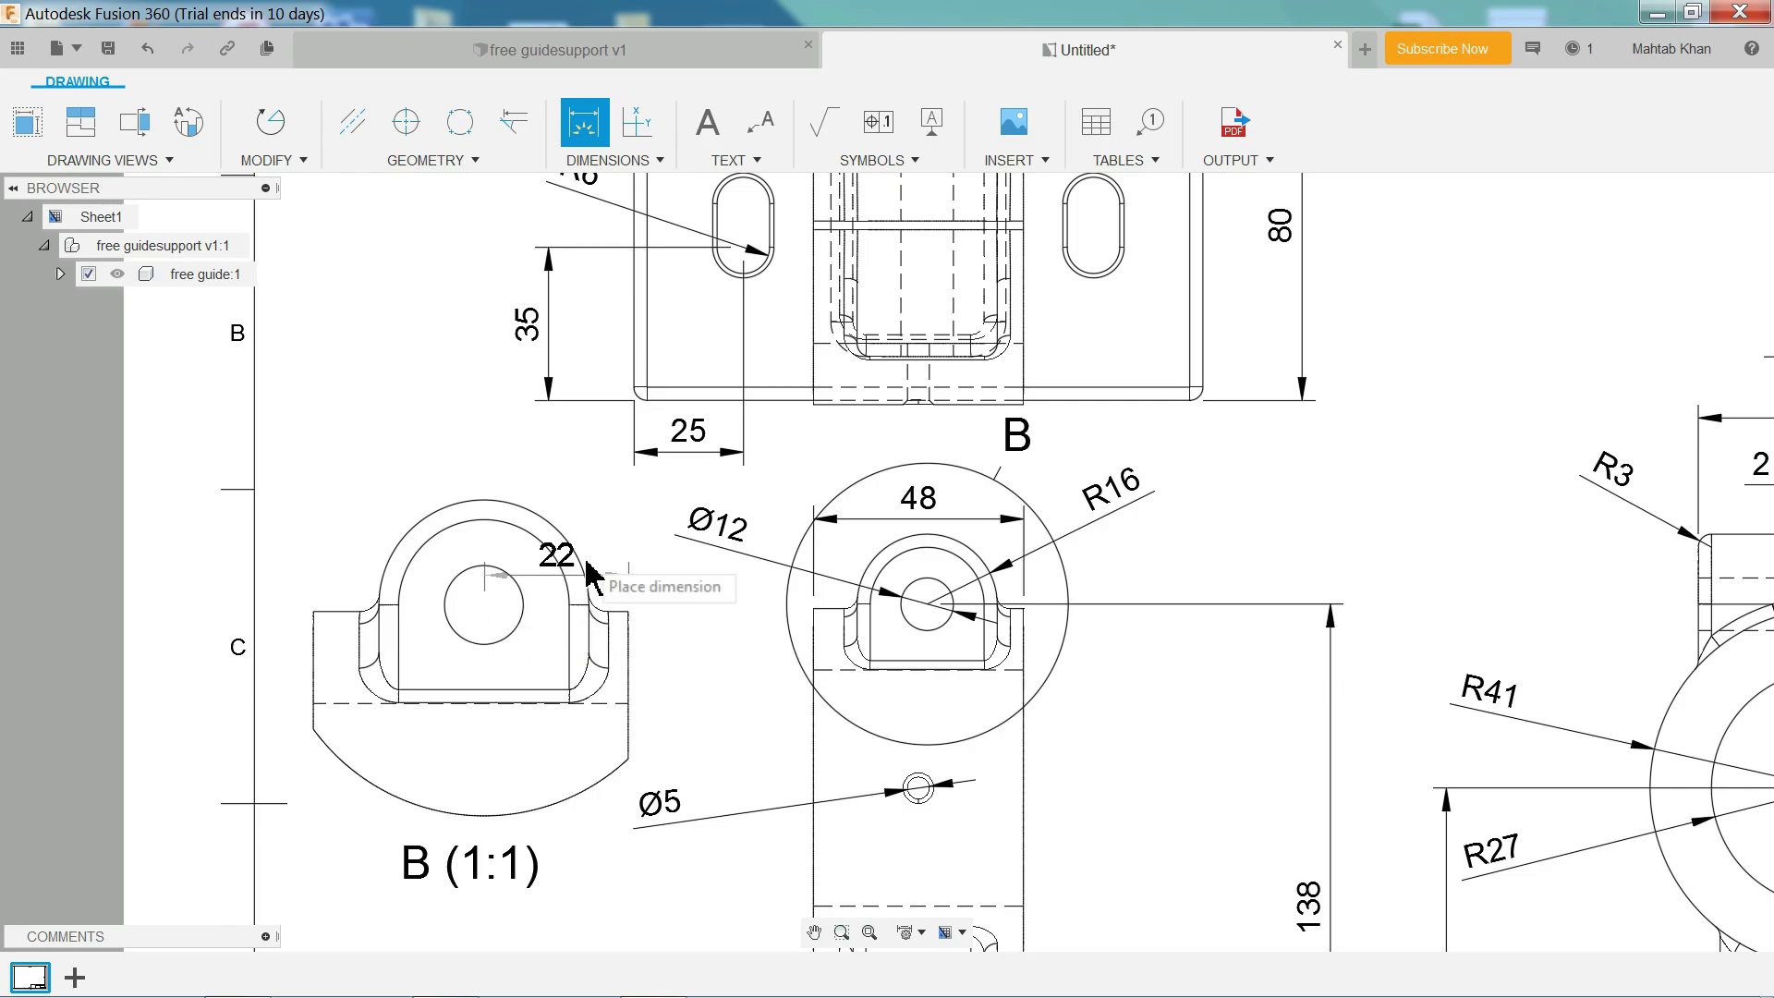
click(544, 470)
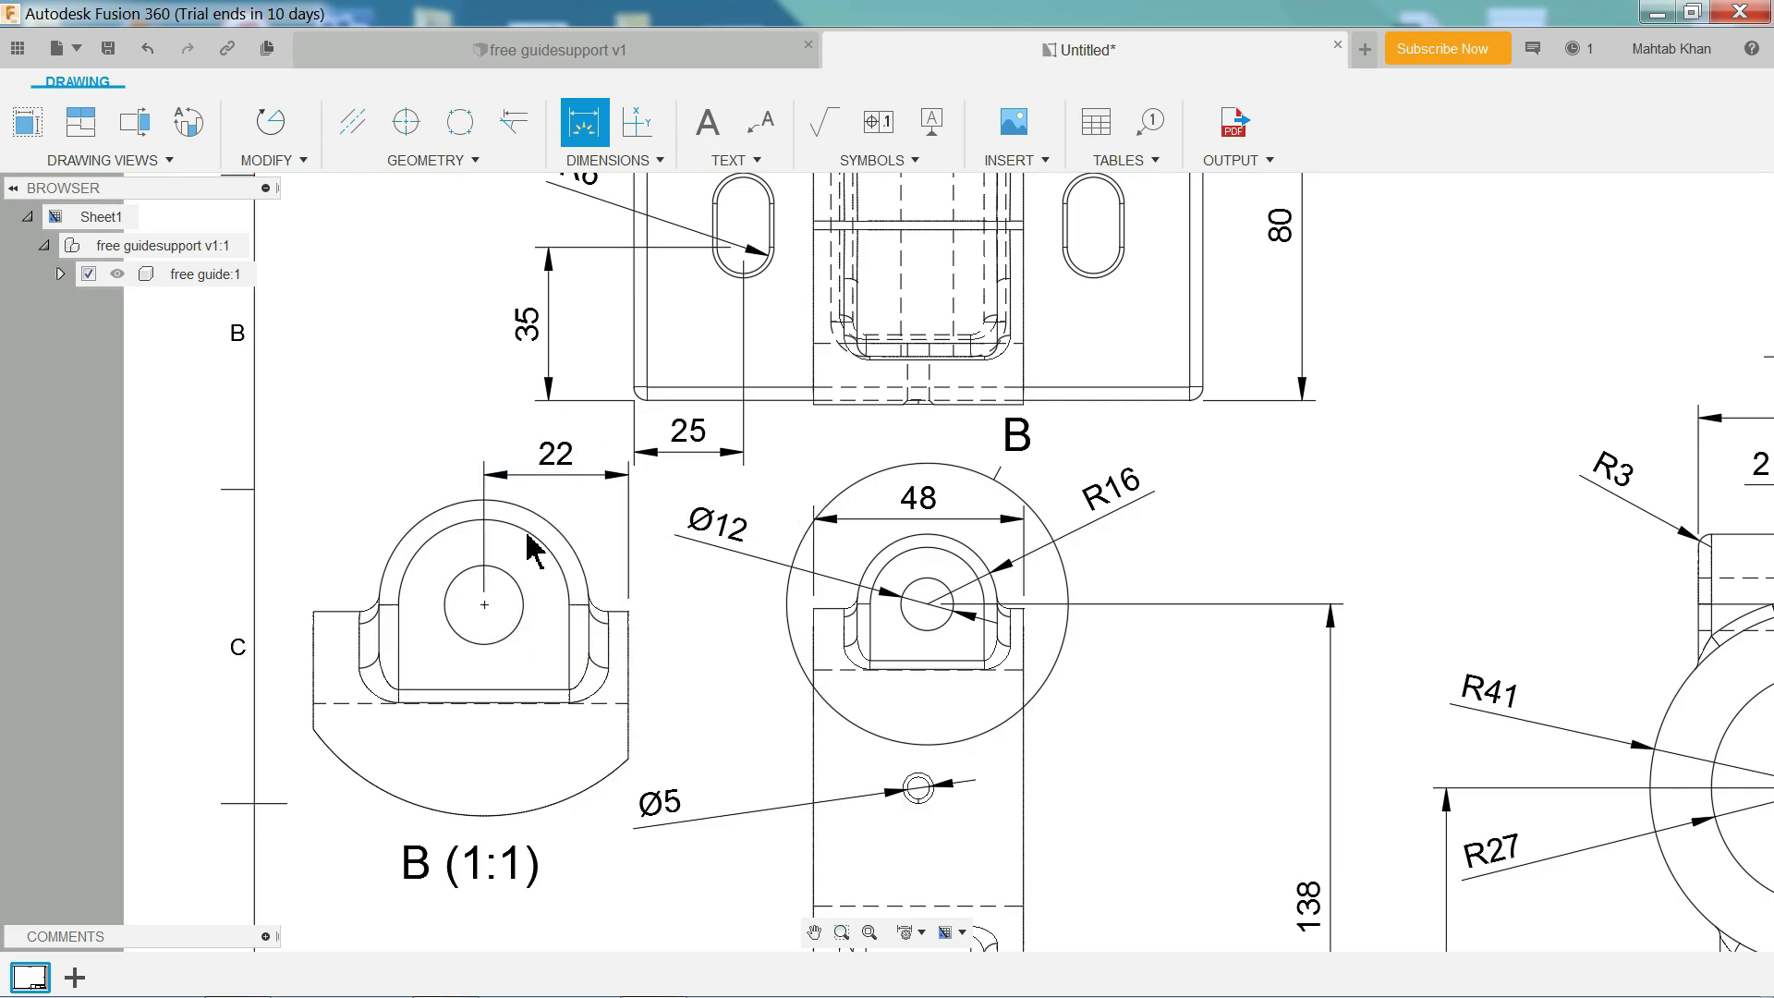
click(401, 566)
click(335, 506)
click(454, 612)
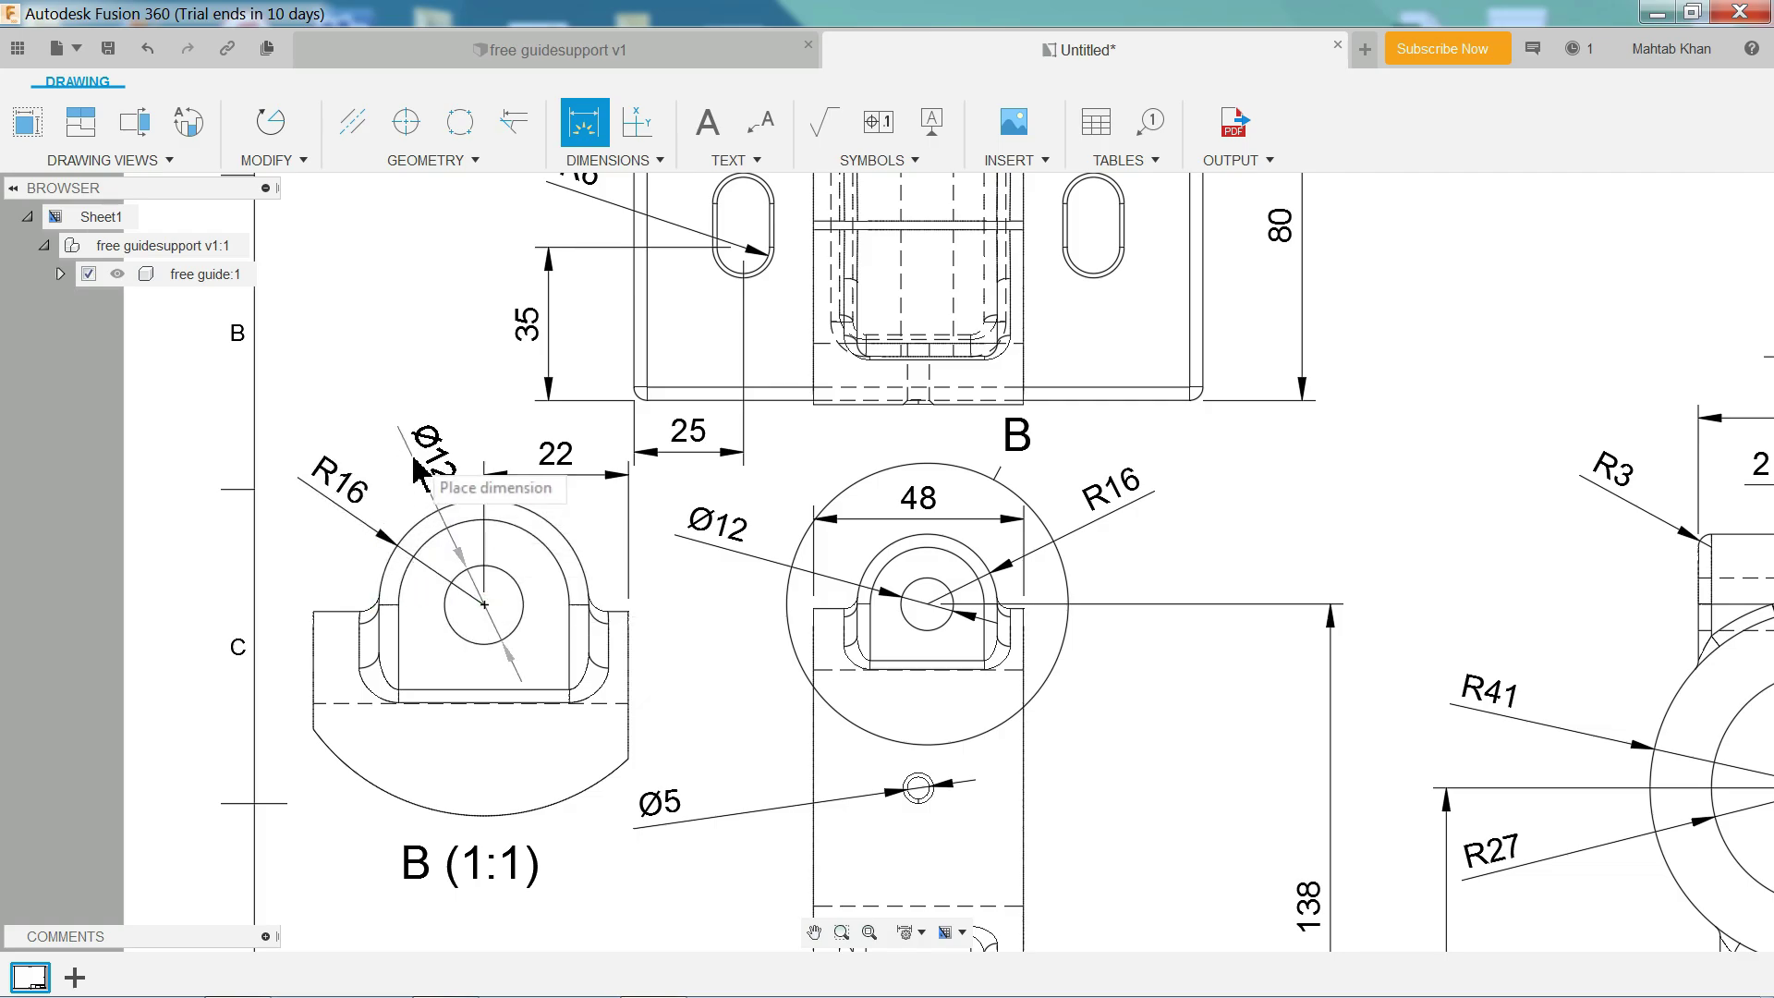
click(429, 436)
scroll(860, 517, down, 6)
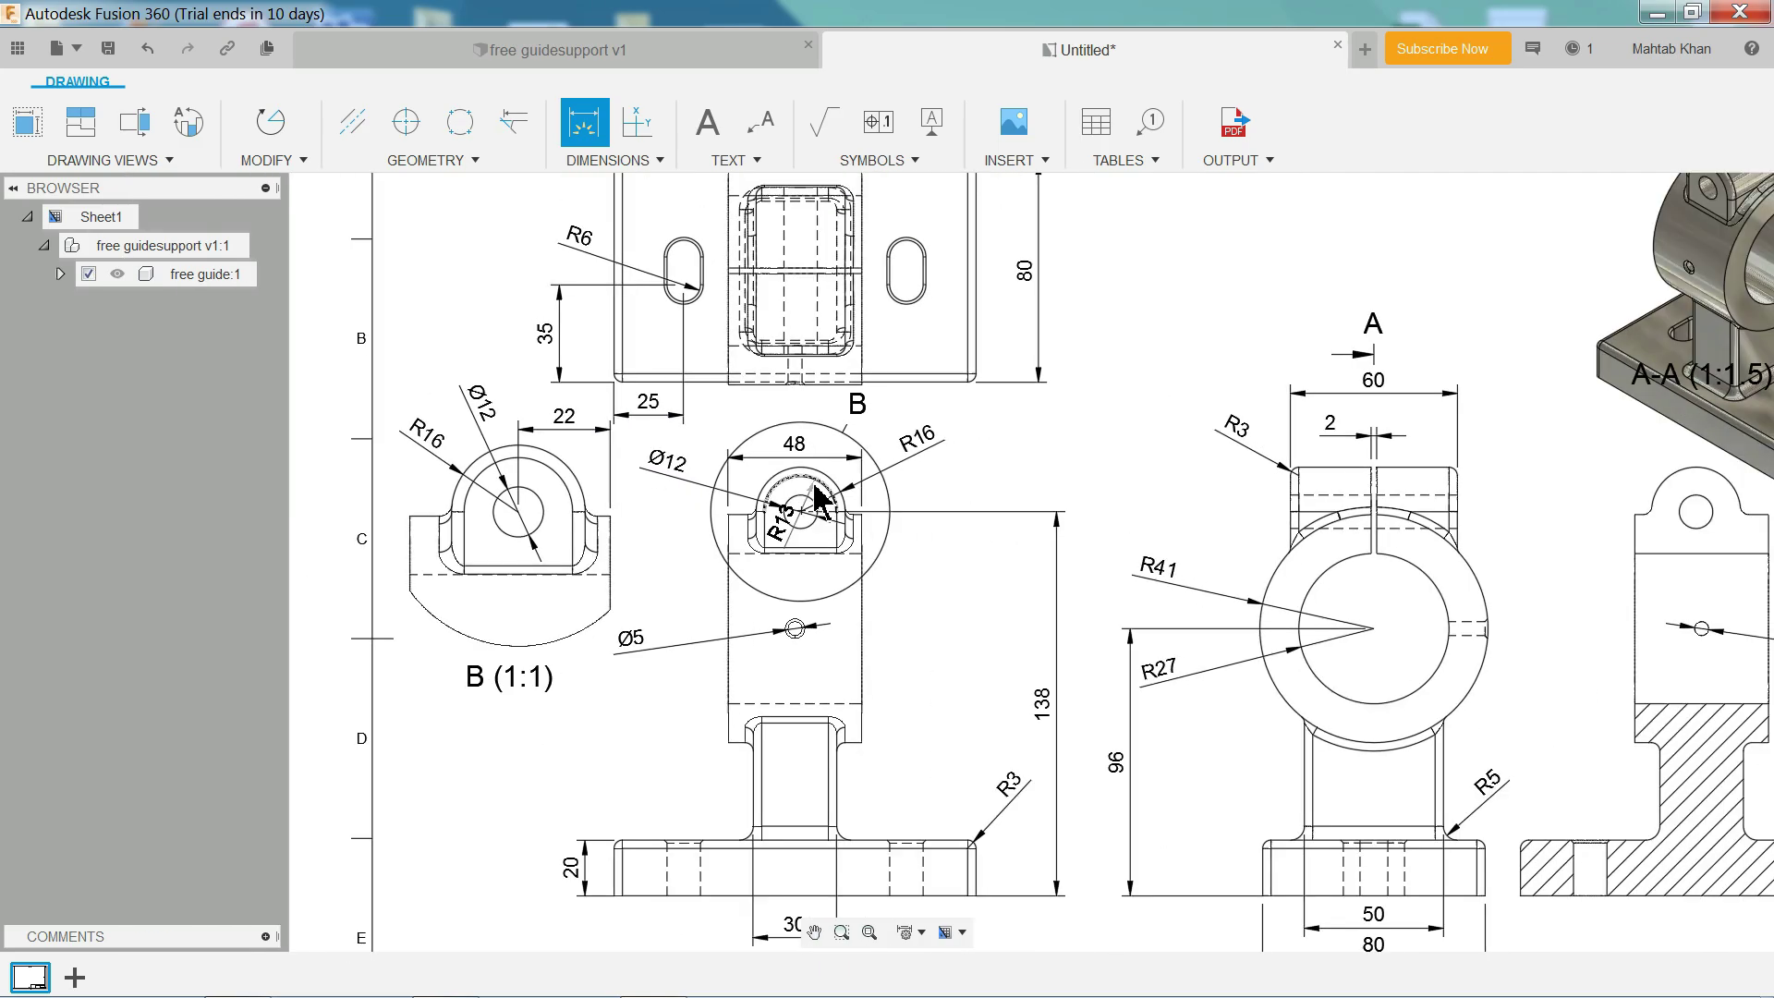
scroll(885, 498, up, 1)
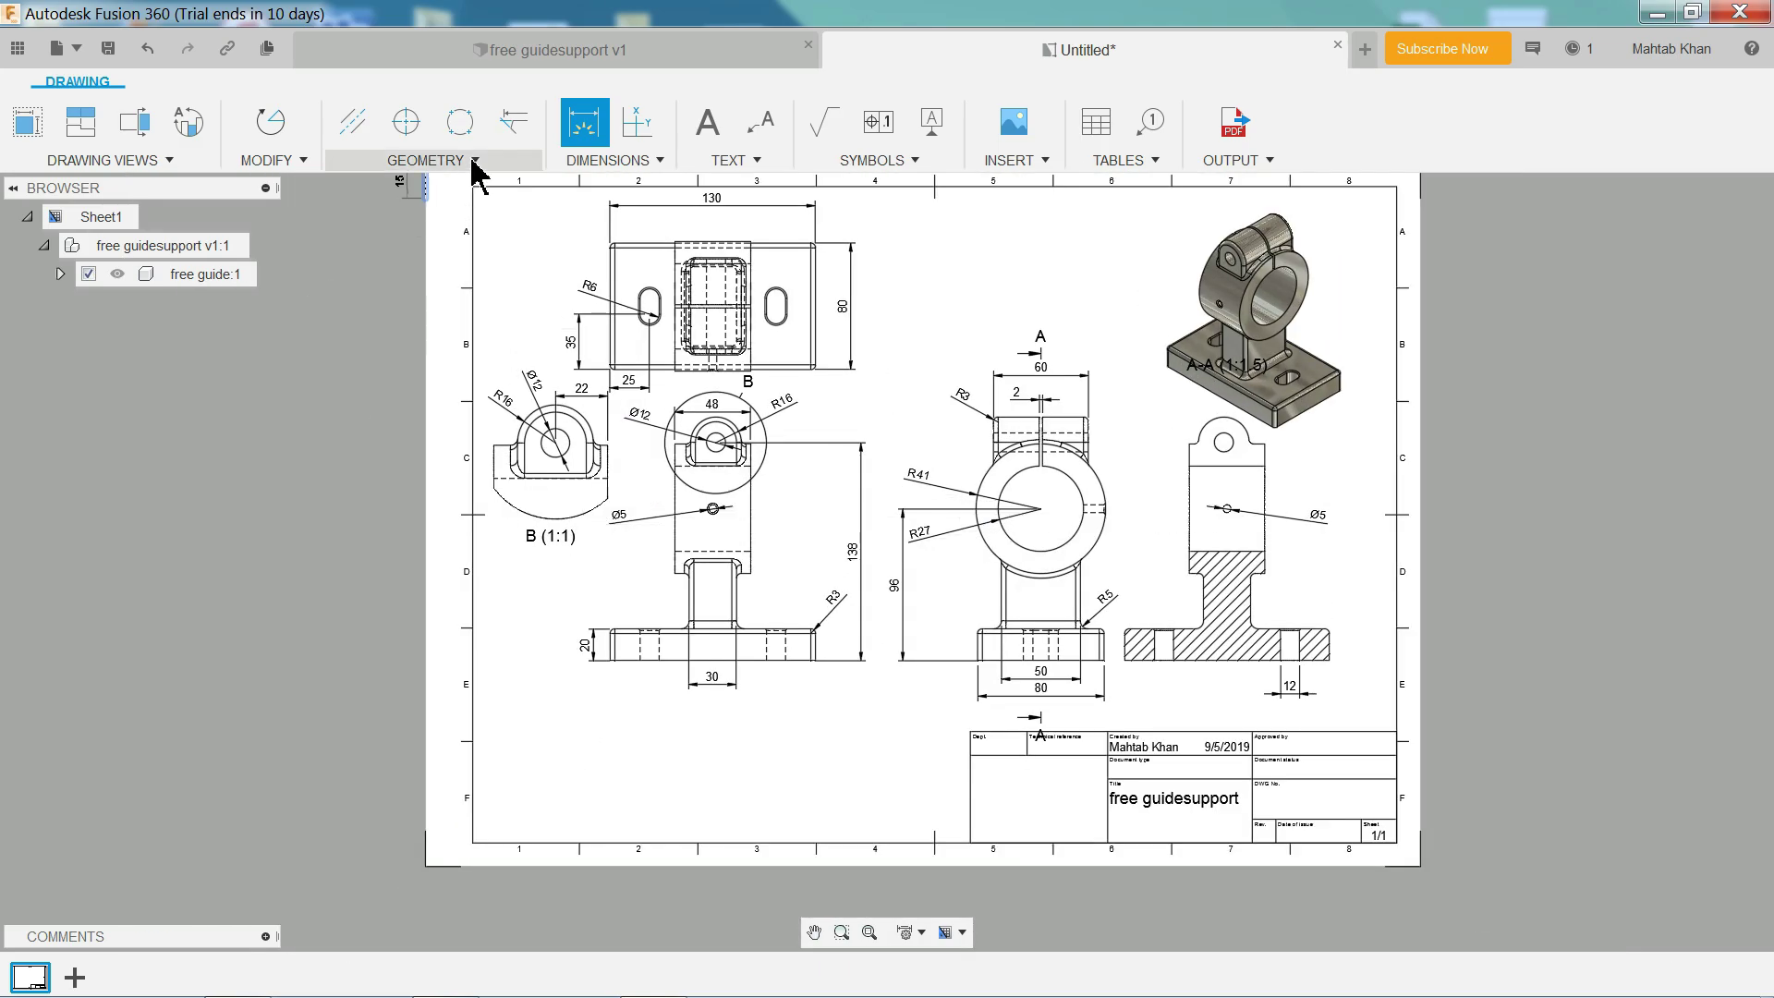
Relocate detail view B, with its 22, R16 and Ø12 dimensions, to the sheet top beside the top view.
click(650, 299)
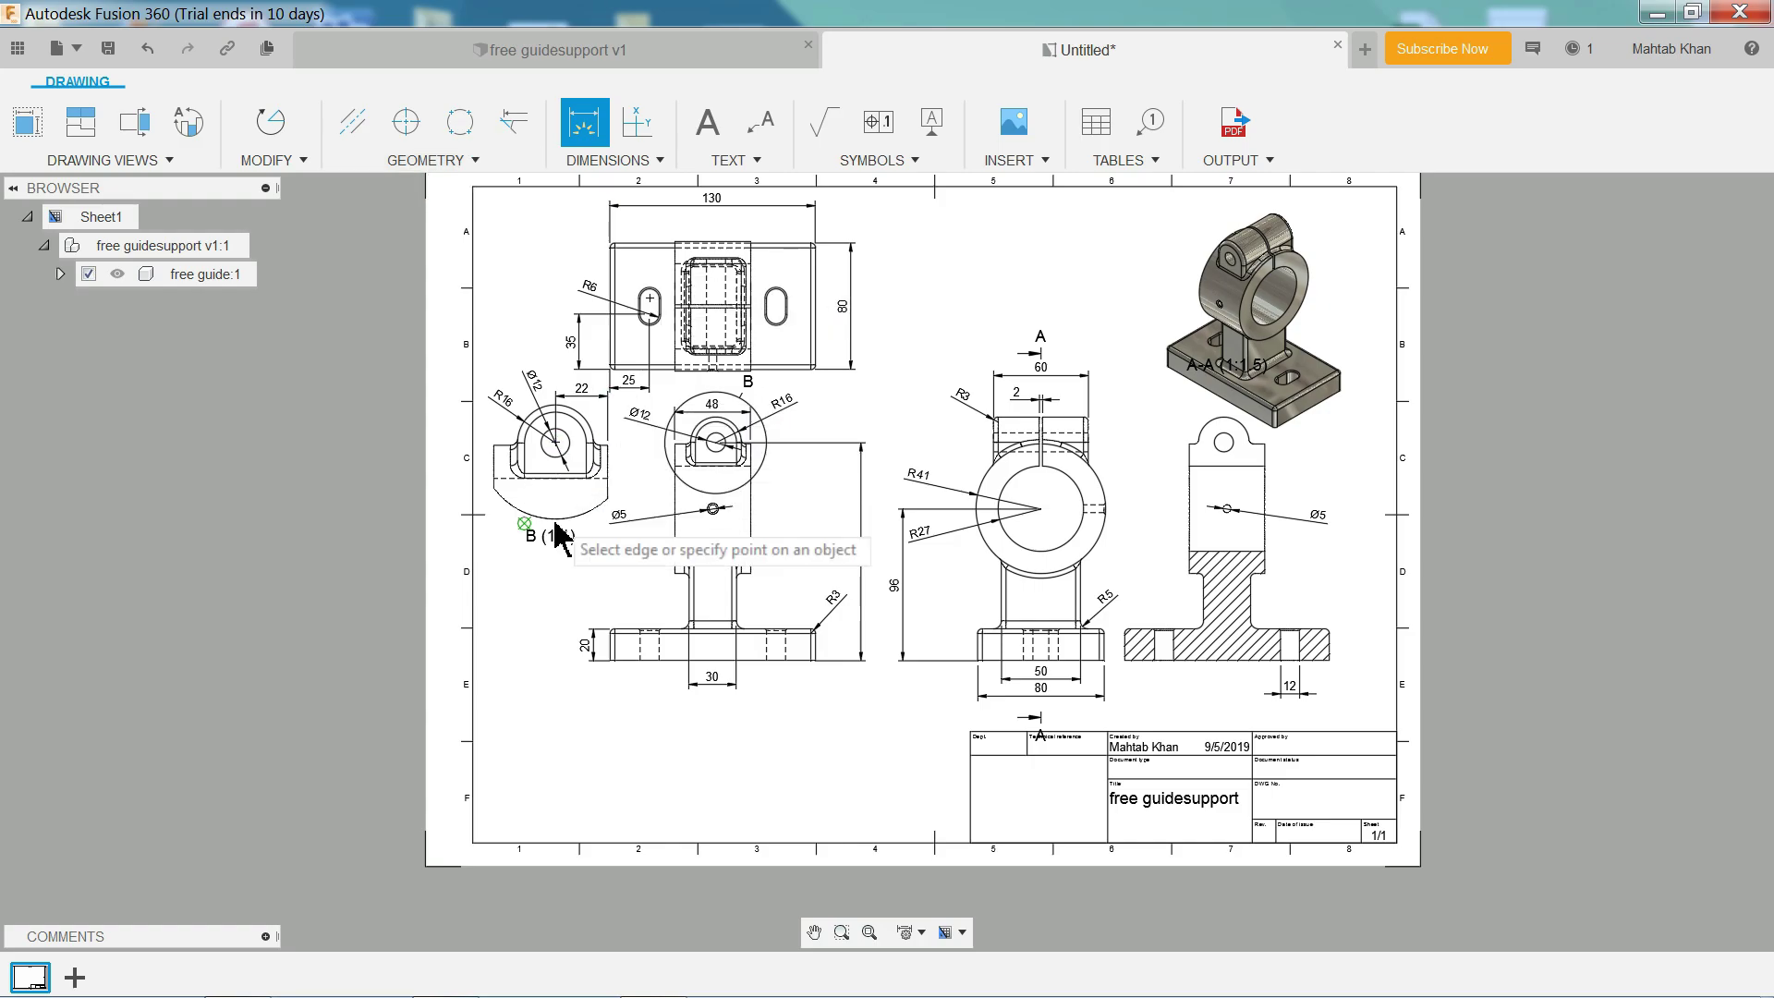
key(Escape)
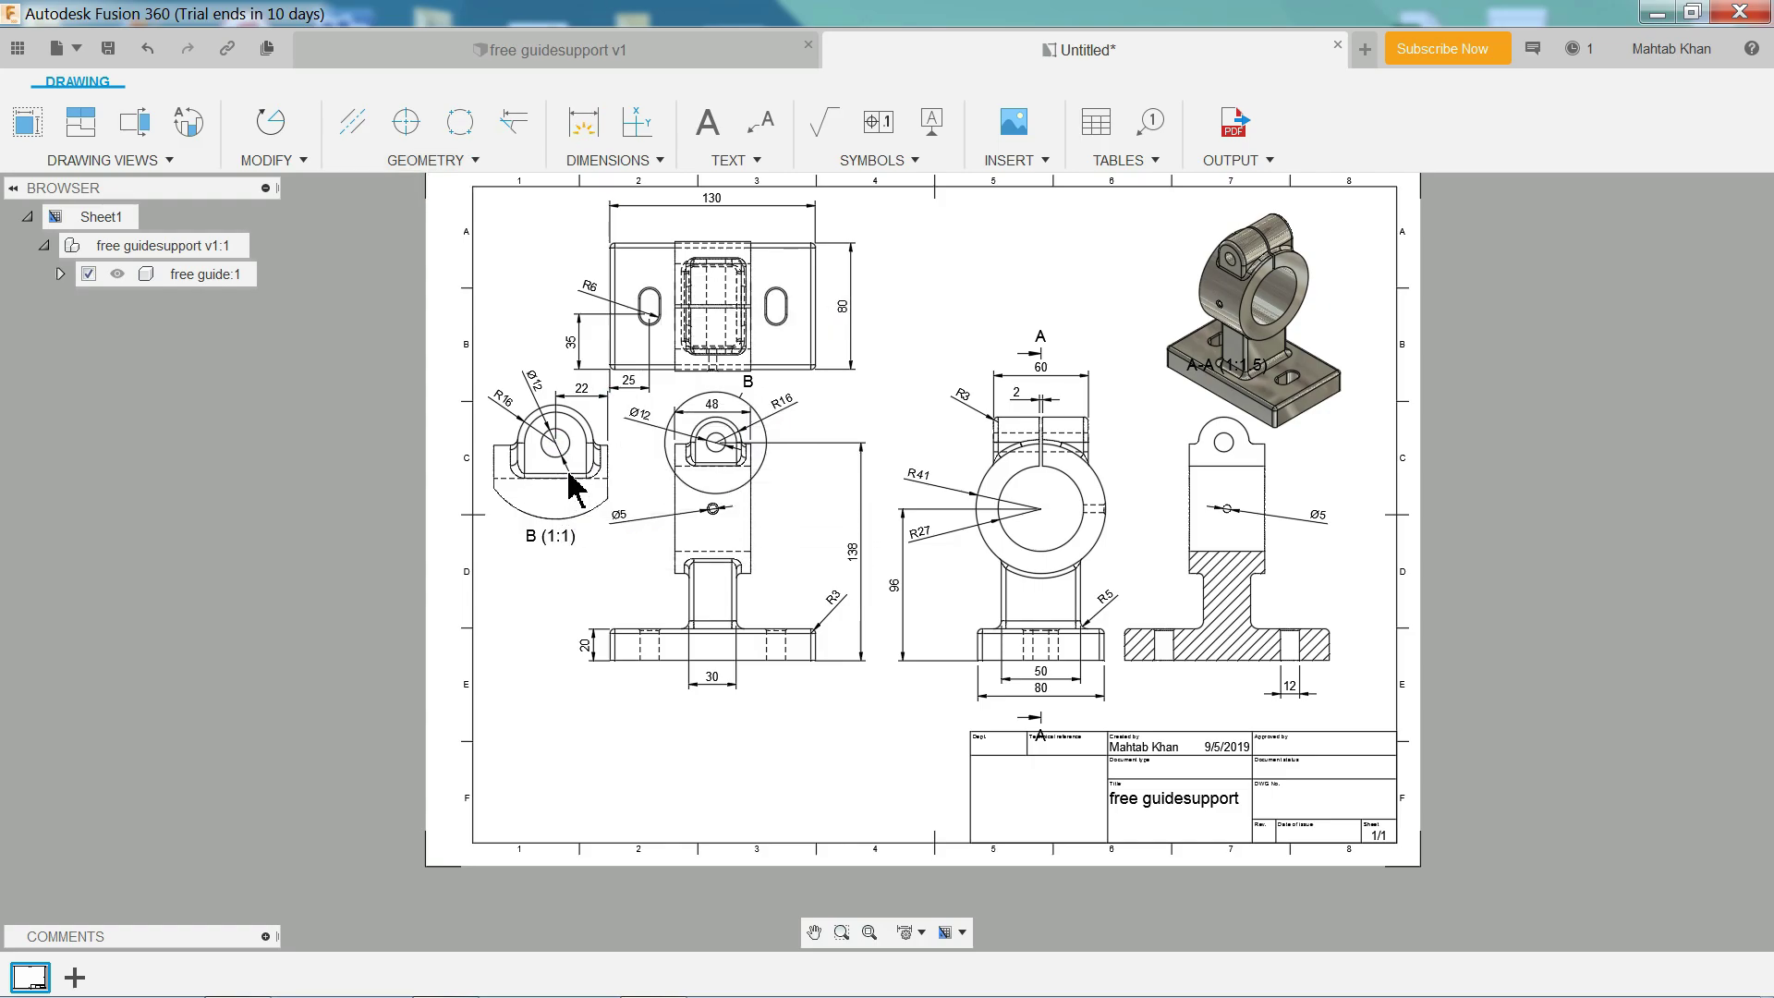
scroll(563, 498, up, 2)
click(558, 479)
click(615, 539)
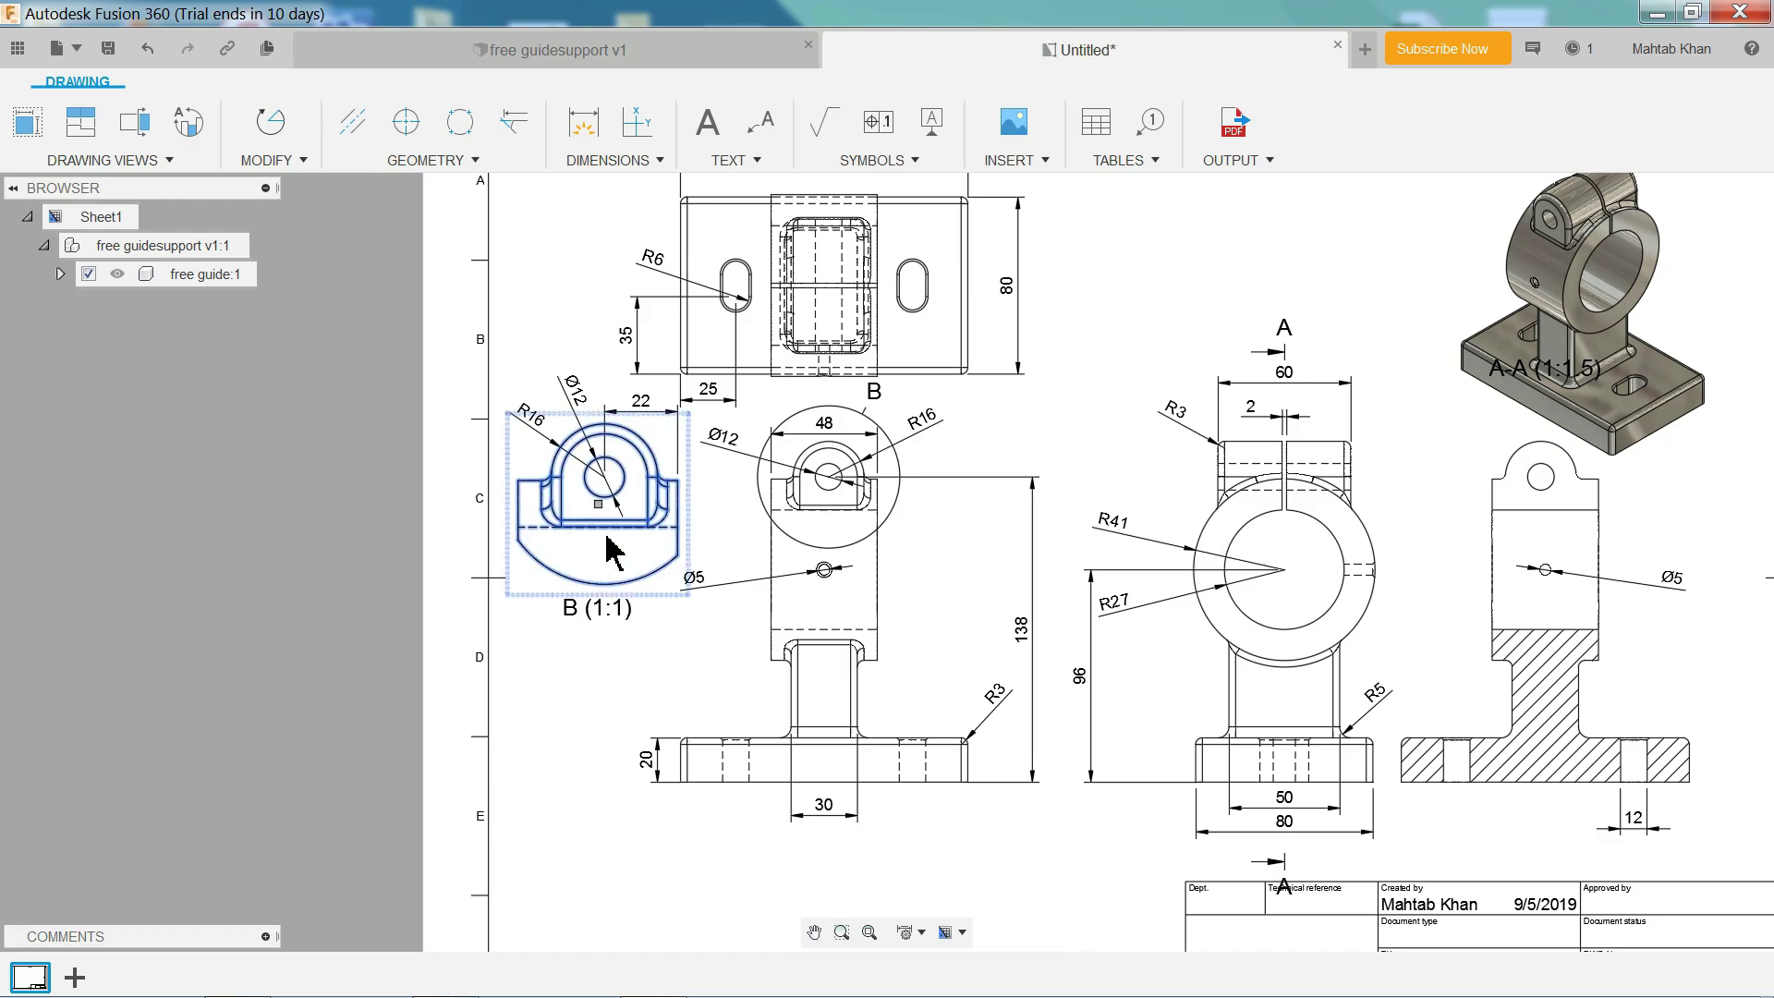
click(597, 504)
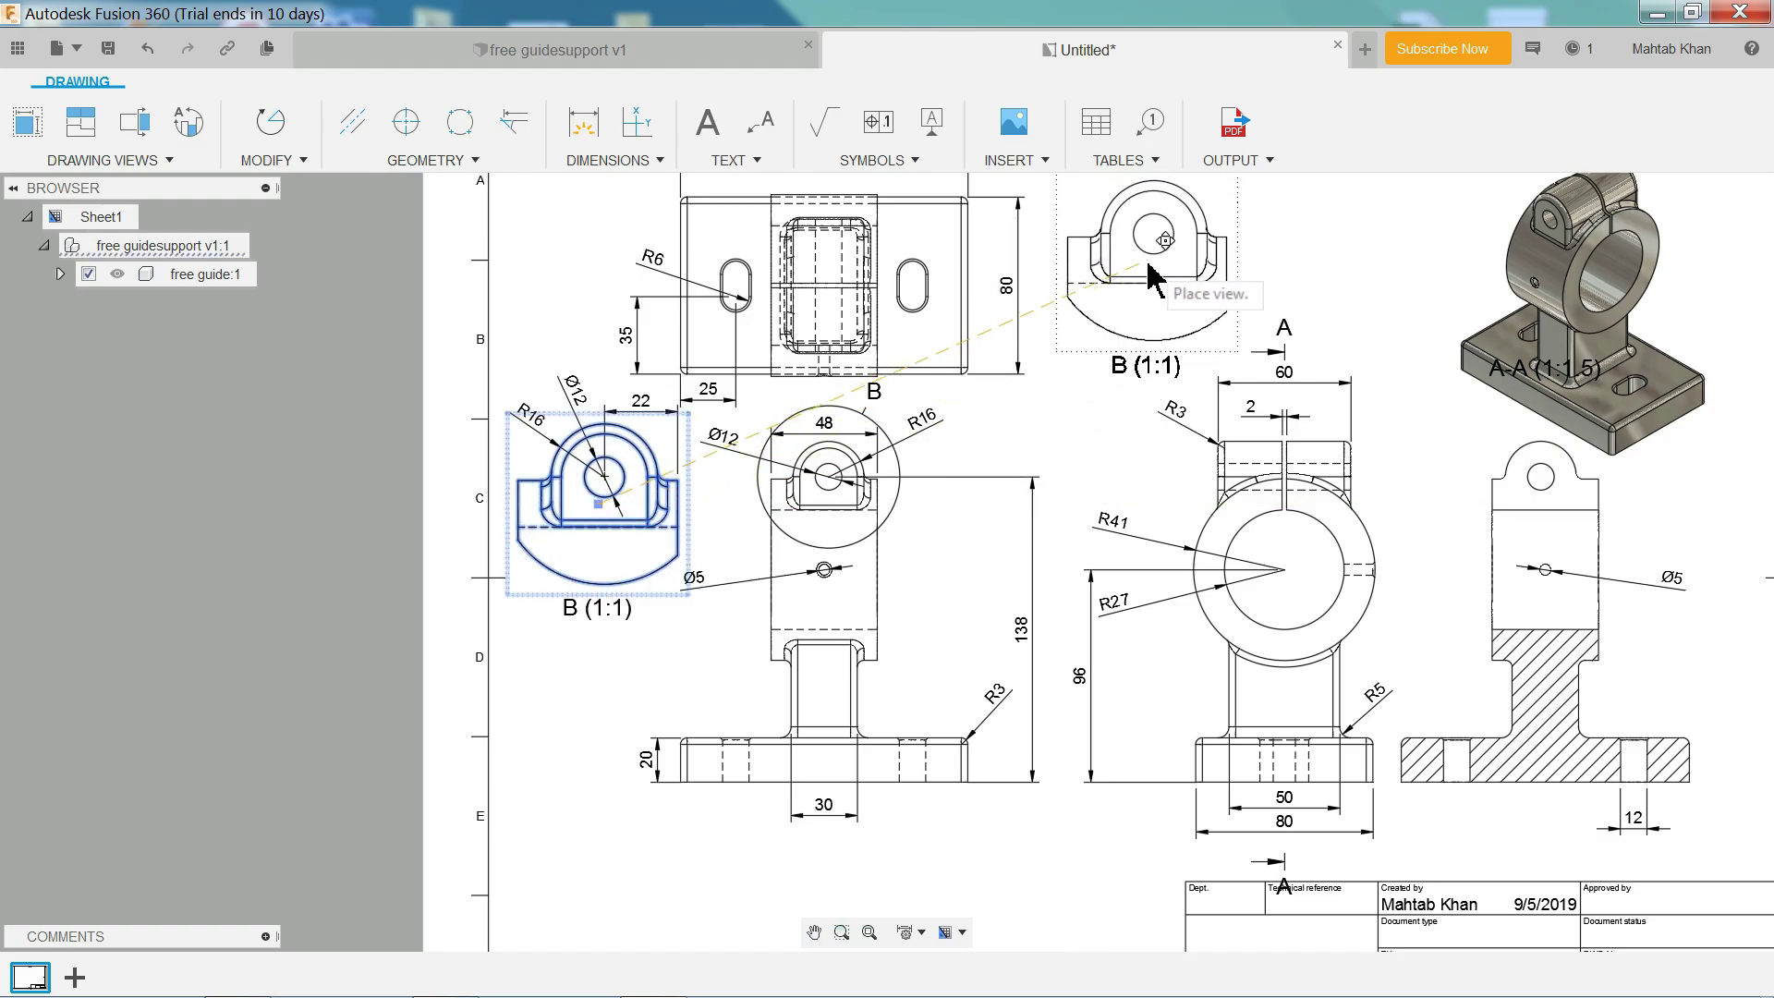
click(1151, 270)
scroll(1151, 296, down, 4)
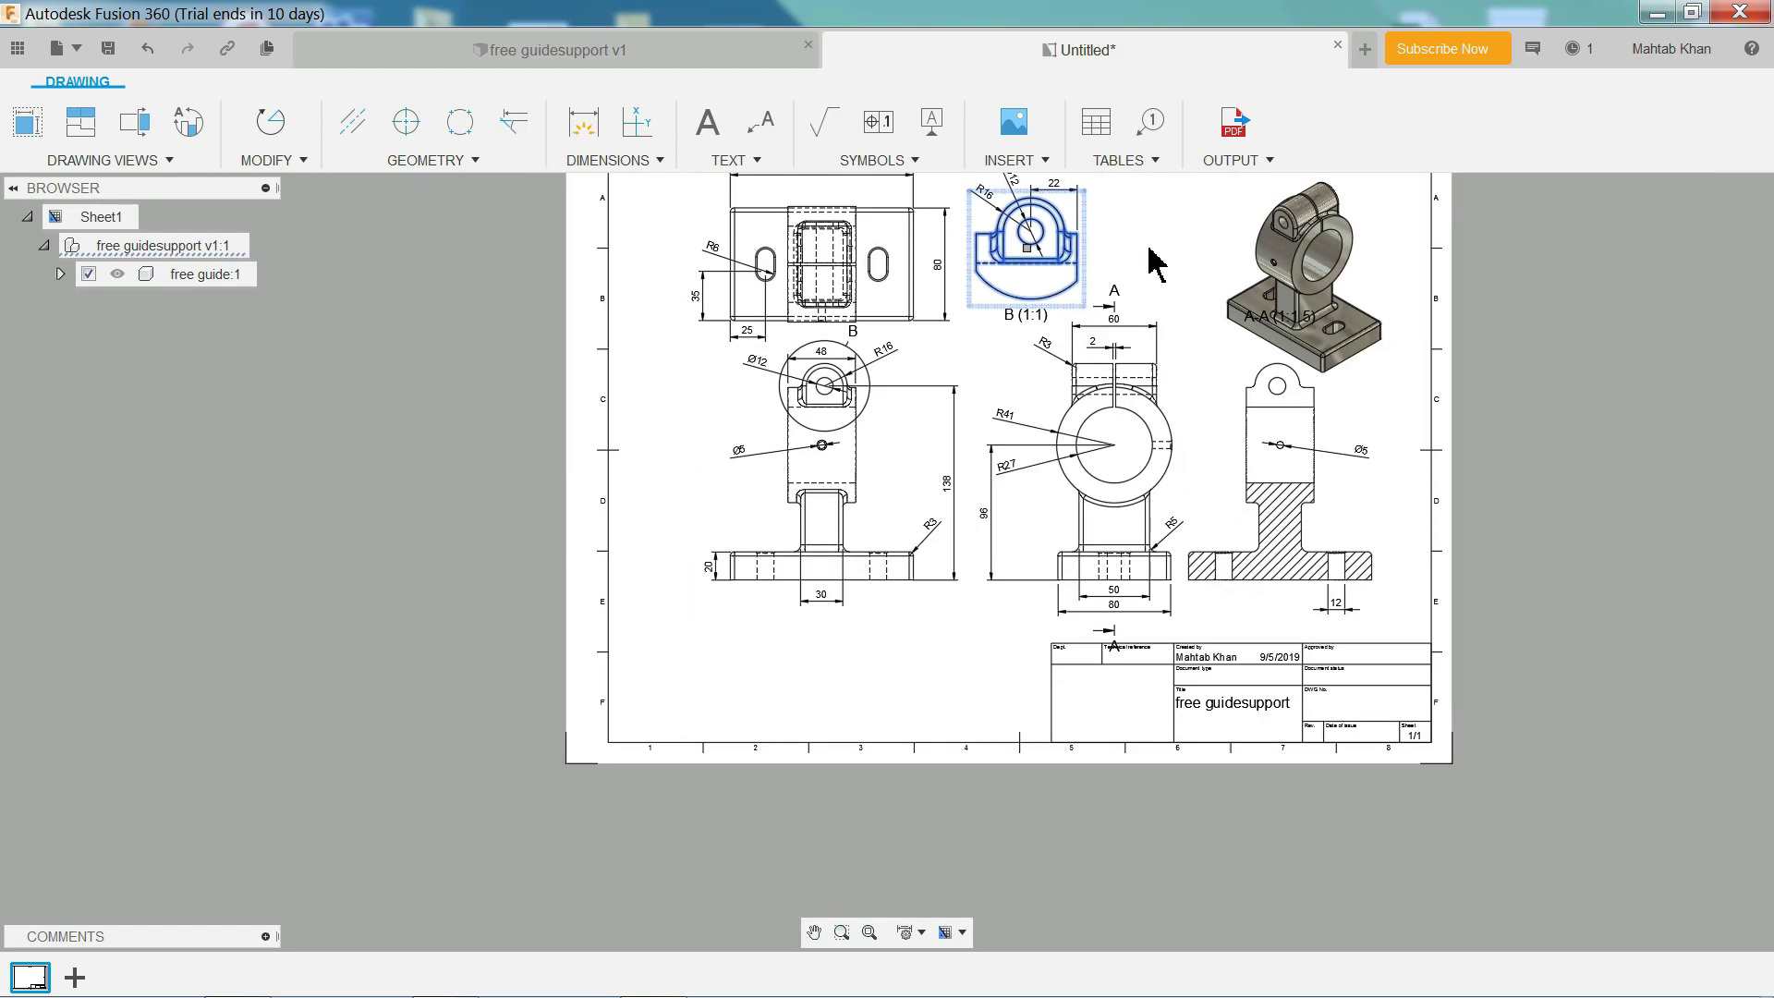
scroll(1134, 407, up, 2)
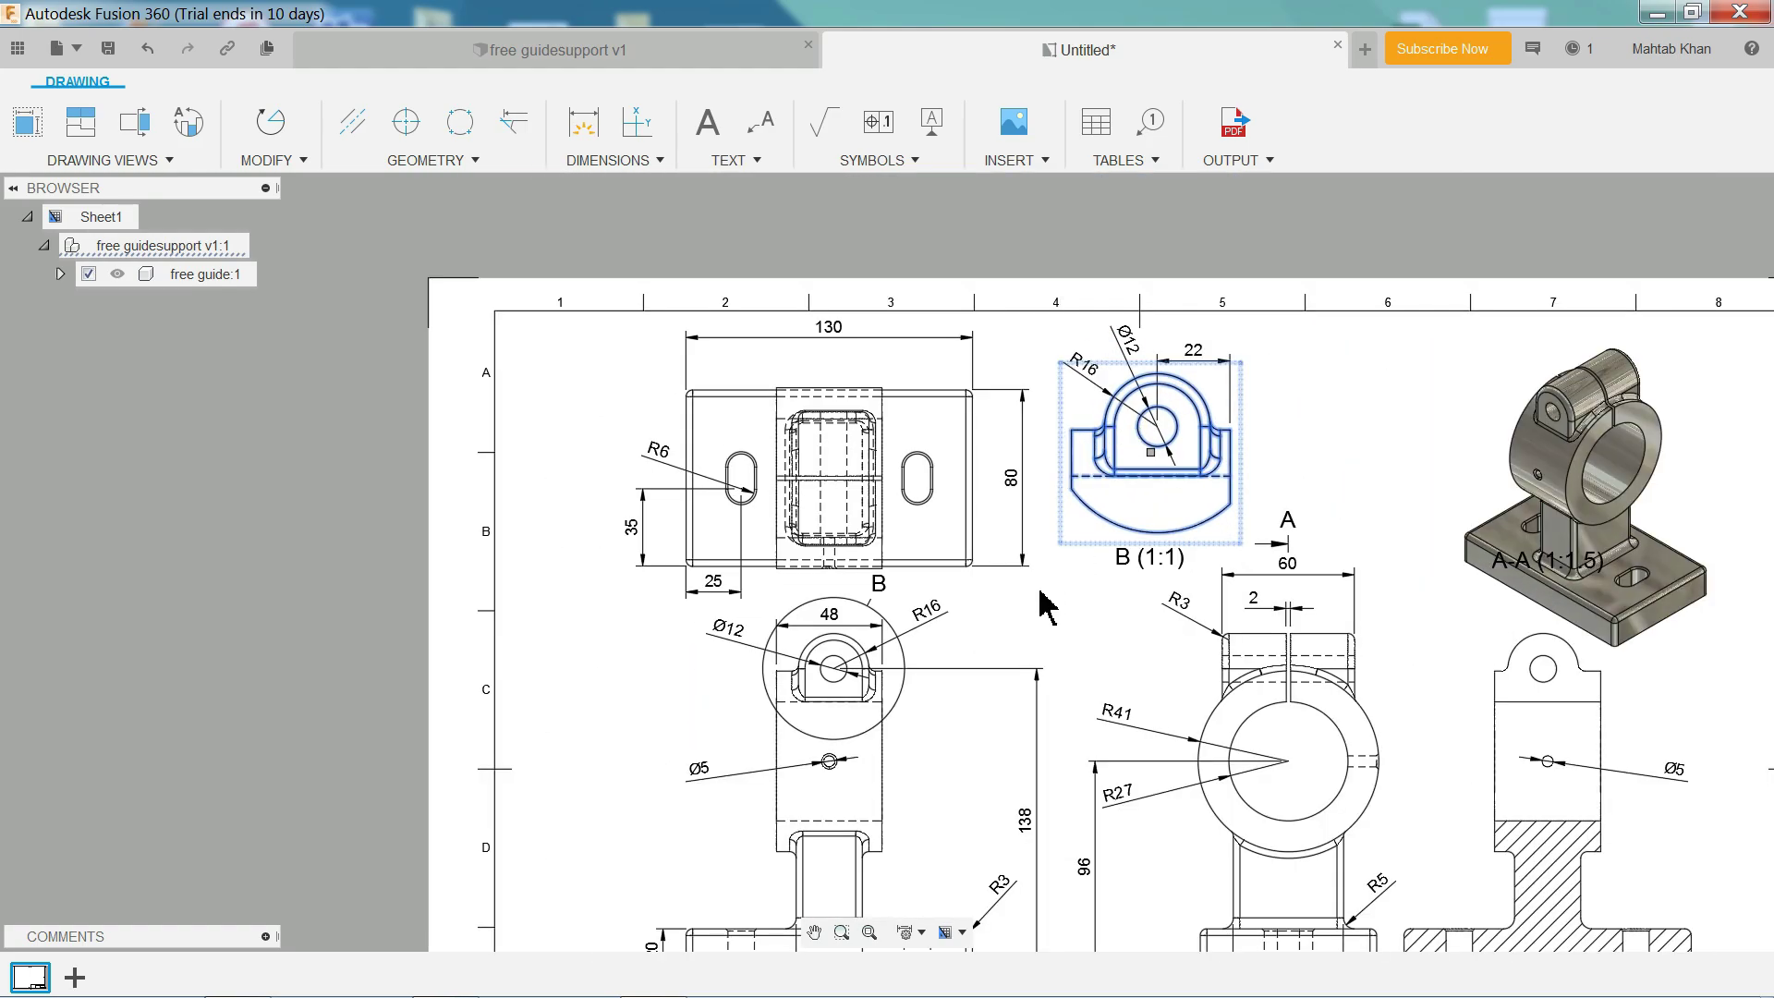
mouse_move(770, 441)
middle_down()
mouse_move(678, 385)
mouse_move(674, 354)
middle_up()
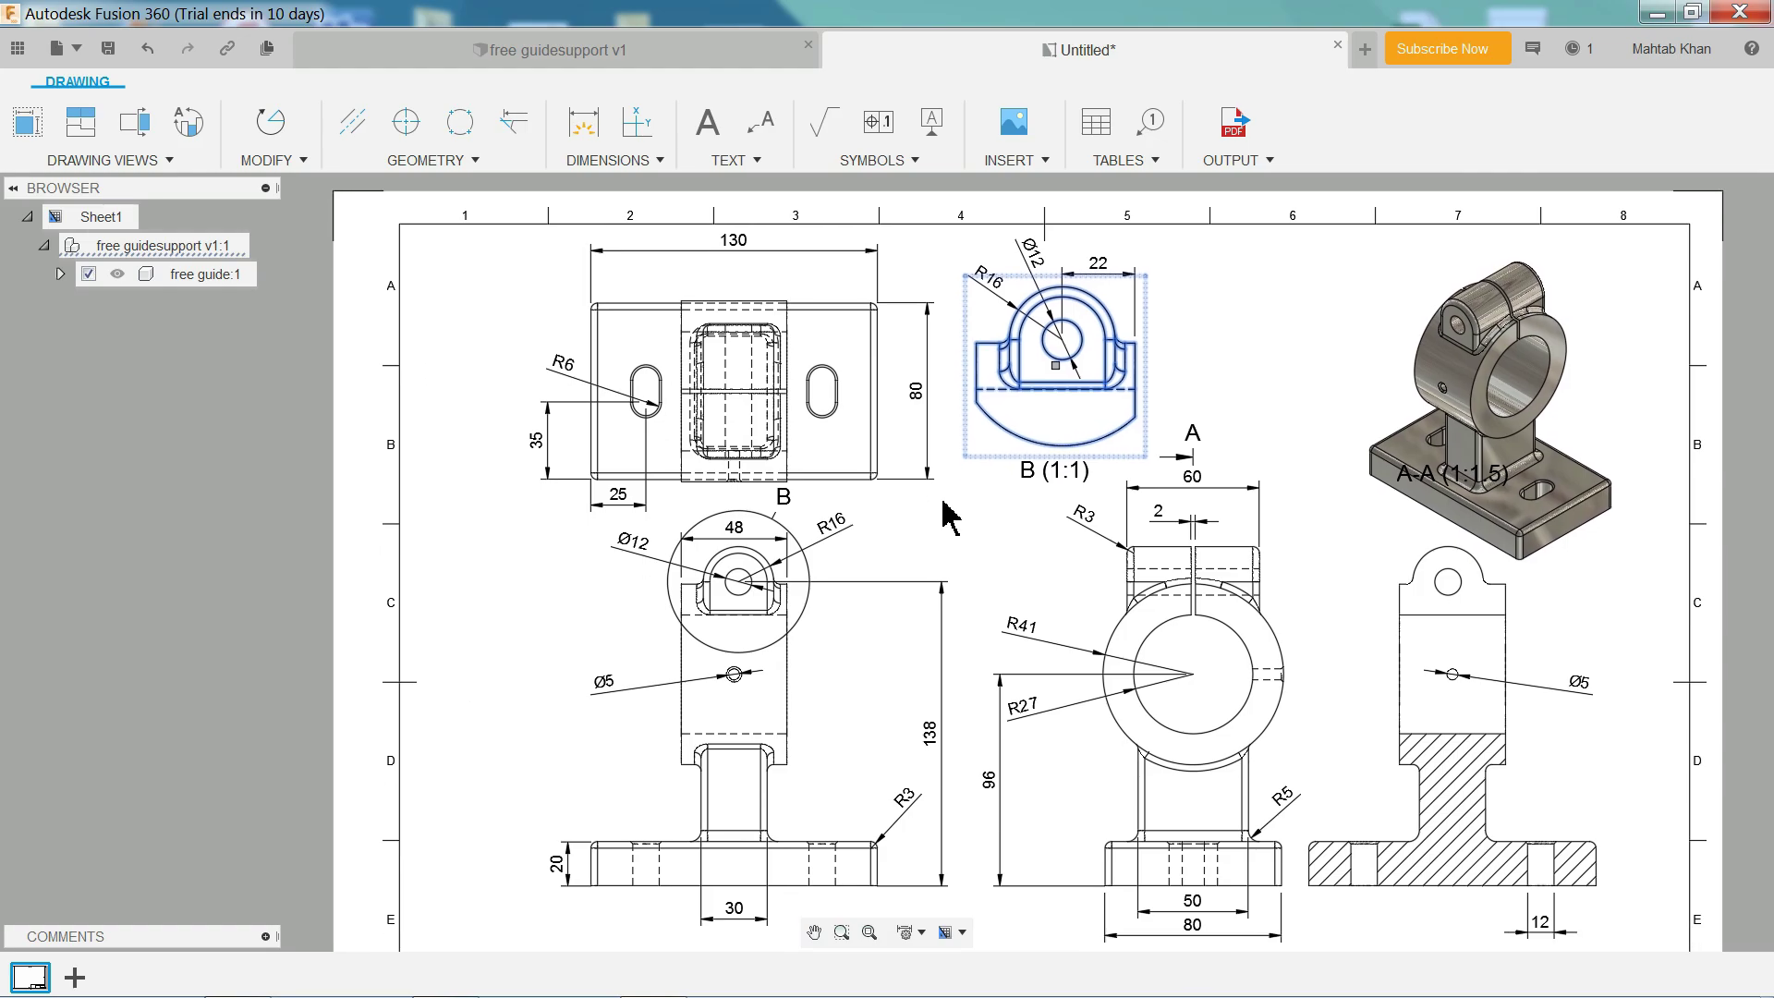
Draw a horizontal dashed centerline through the Ø5 hole in section view A-A.
click(354, 140)
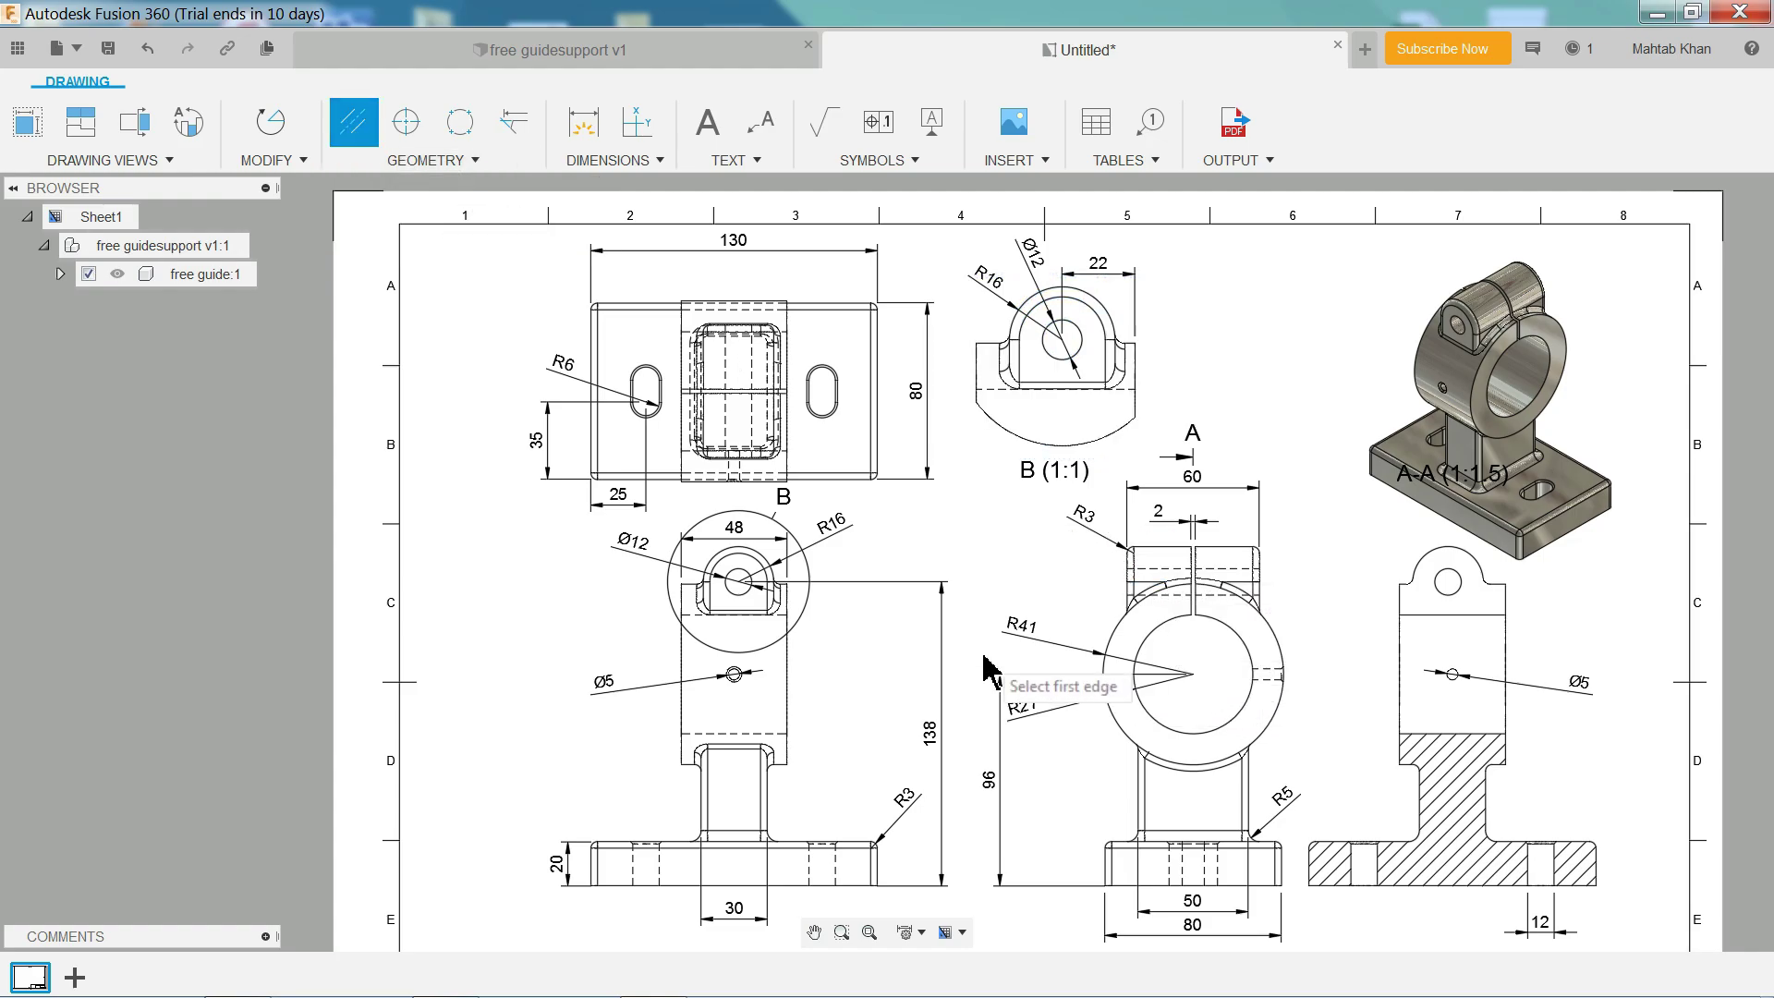
mouse_move(995, 680)
middle_down()
mouse_move(966, 628)
mouse_move(873, 549)
middle_up()
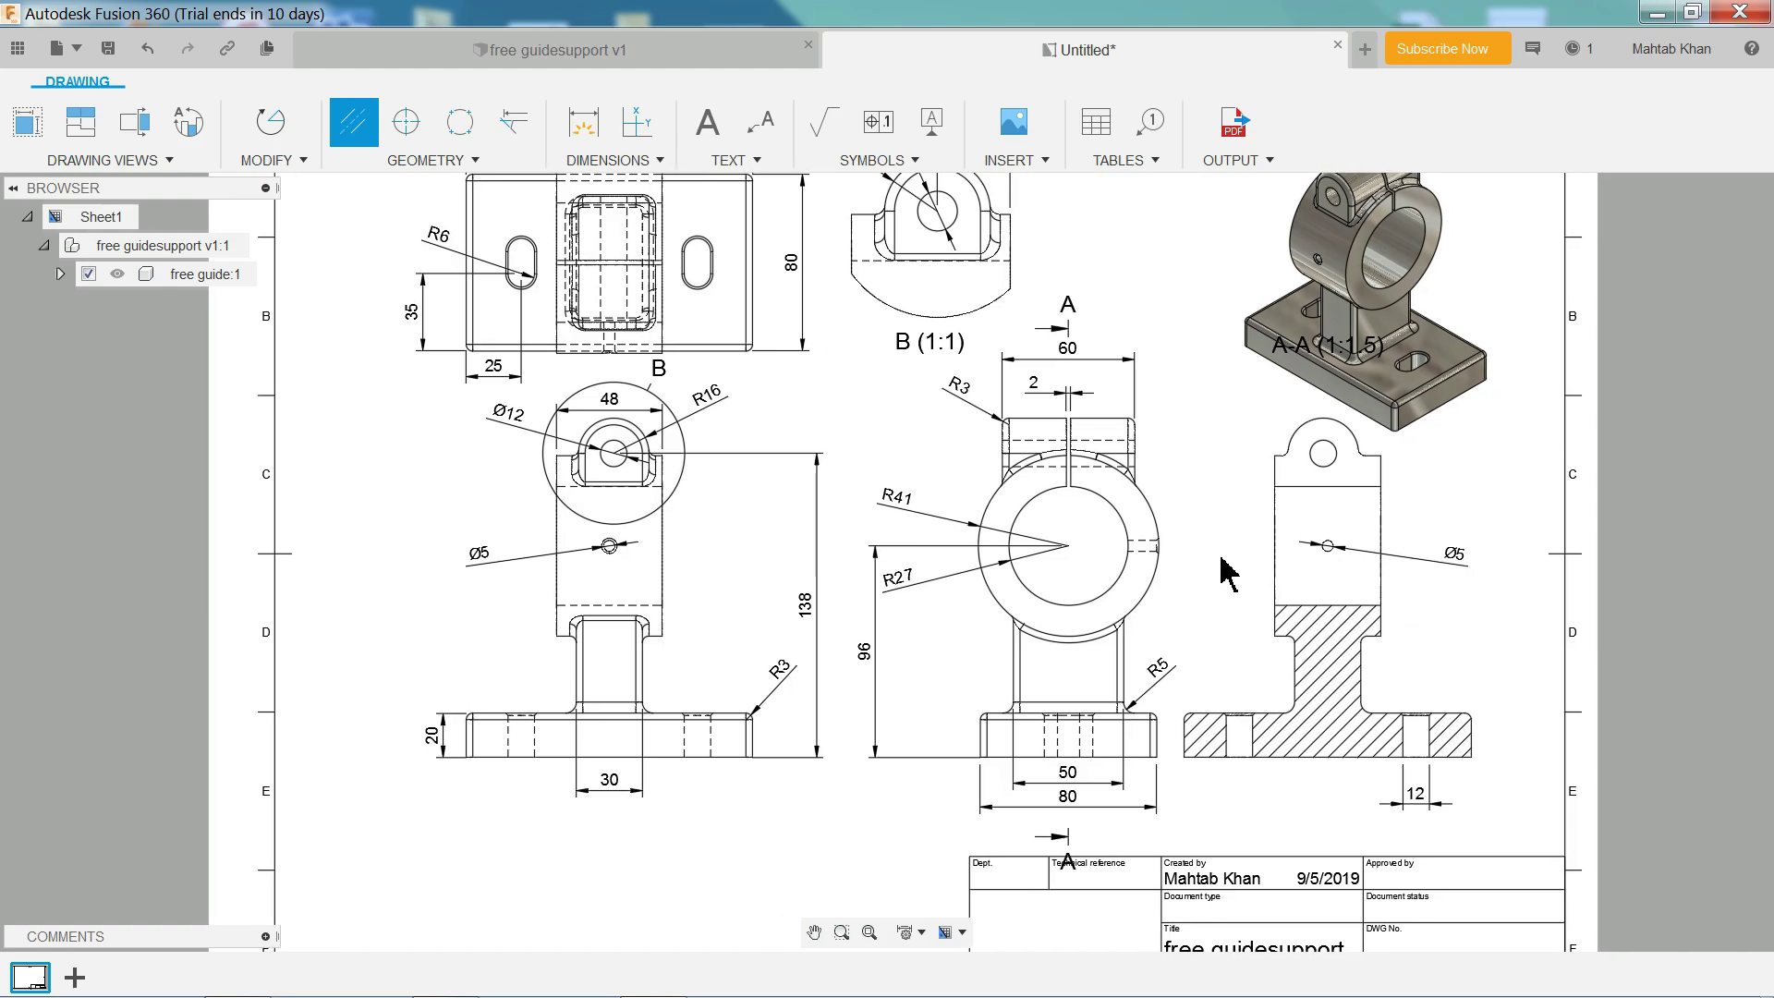
scroll(1512, 605, up, 3)
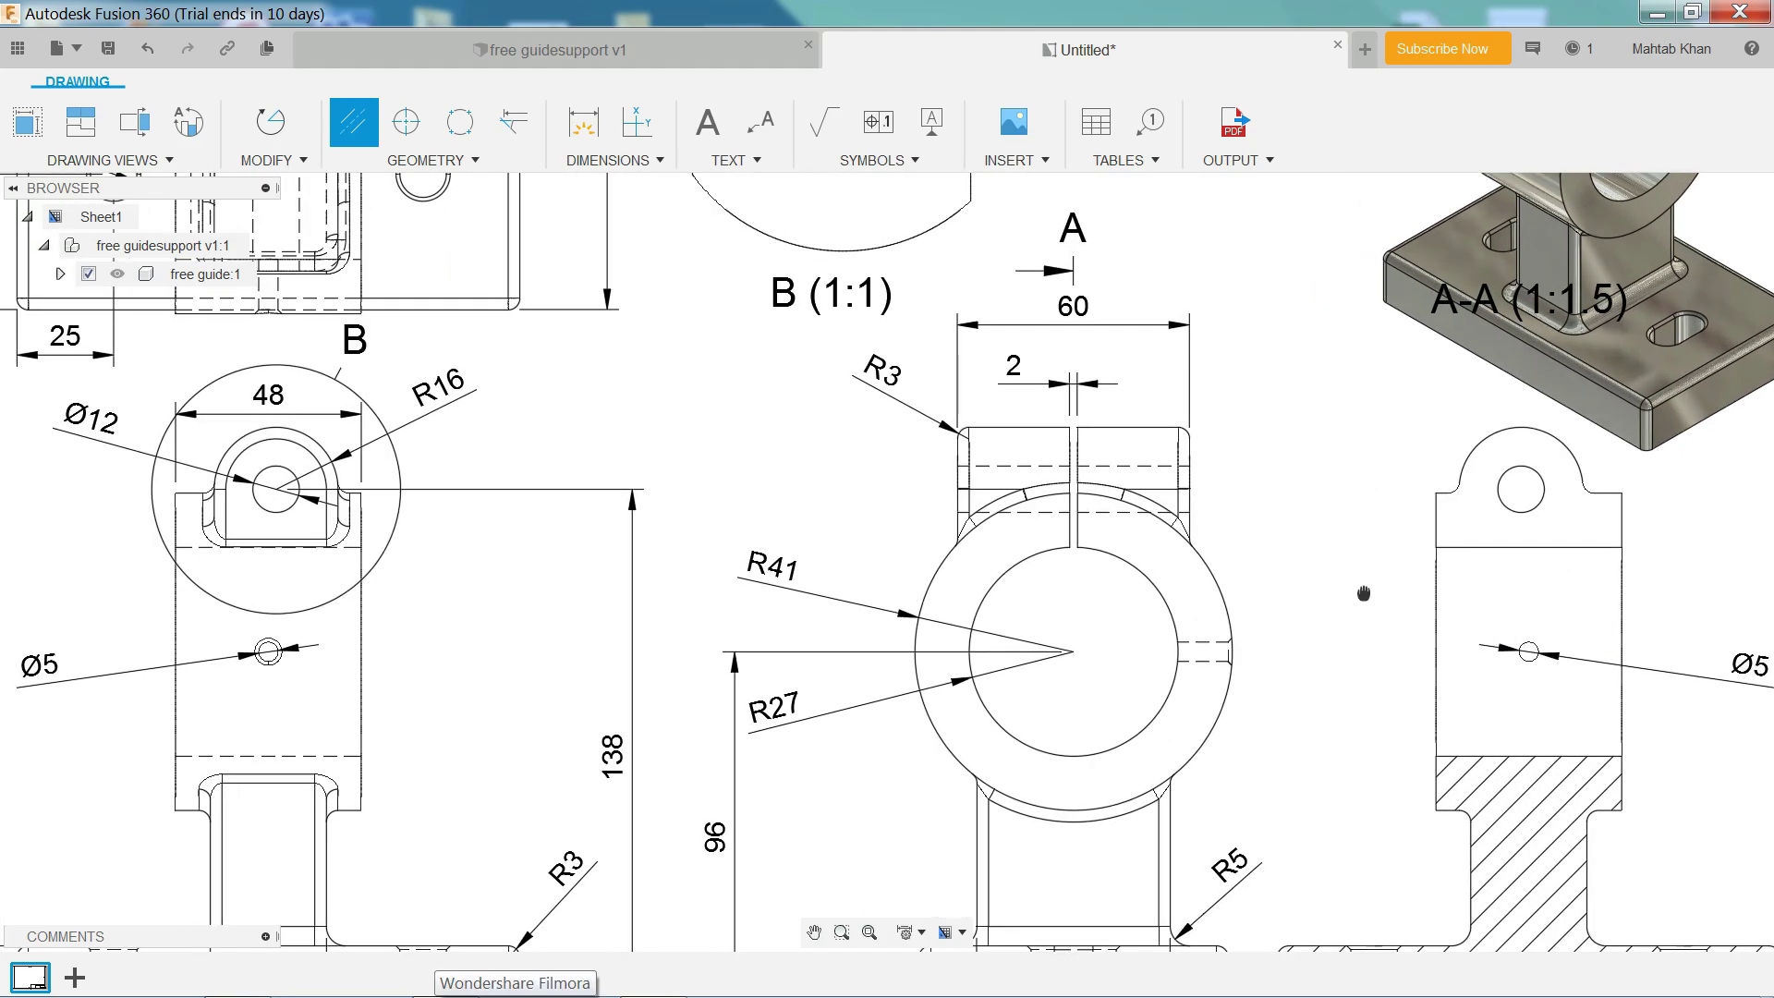
mouse_move(1364, 593)
middle_down()
mouse_move(843, 495)
mouse_move(658, 367)
middle_up()
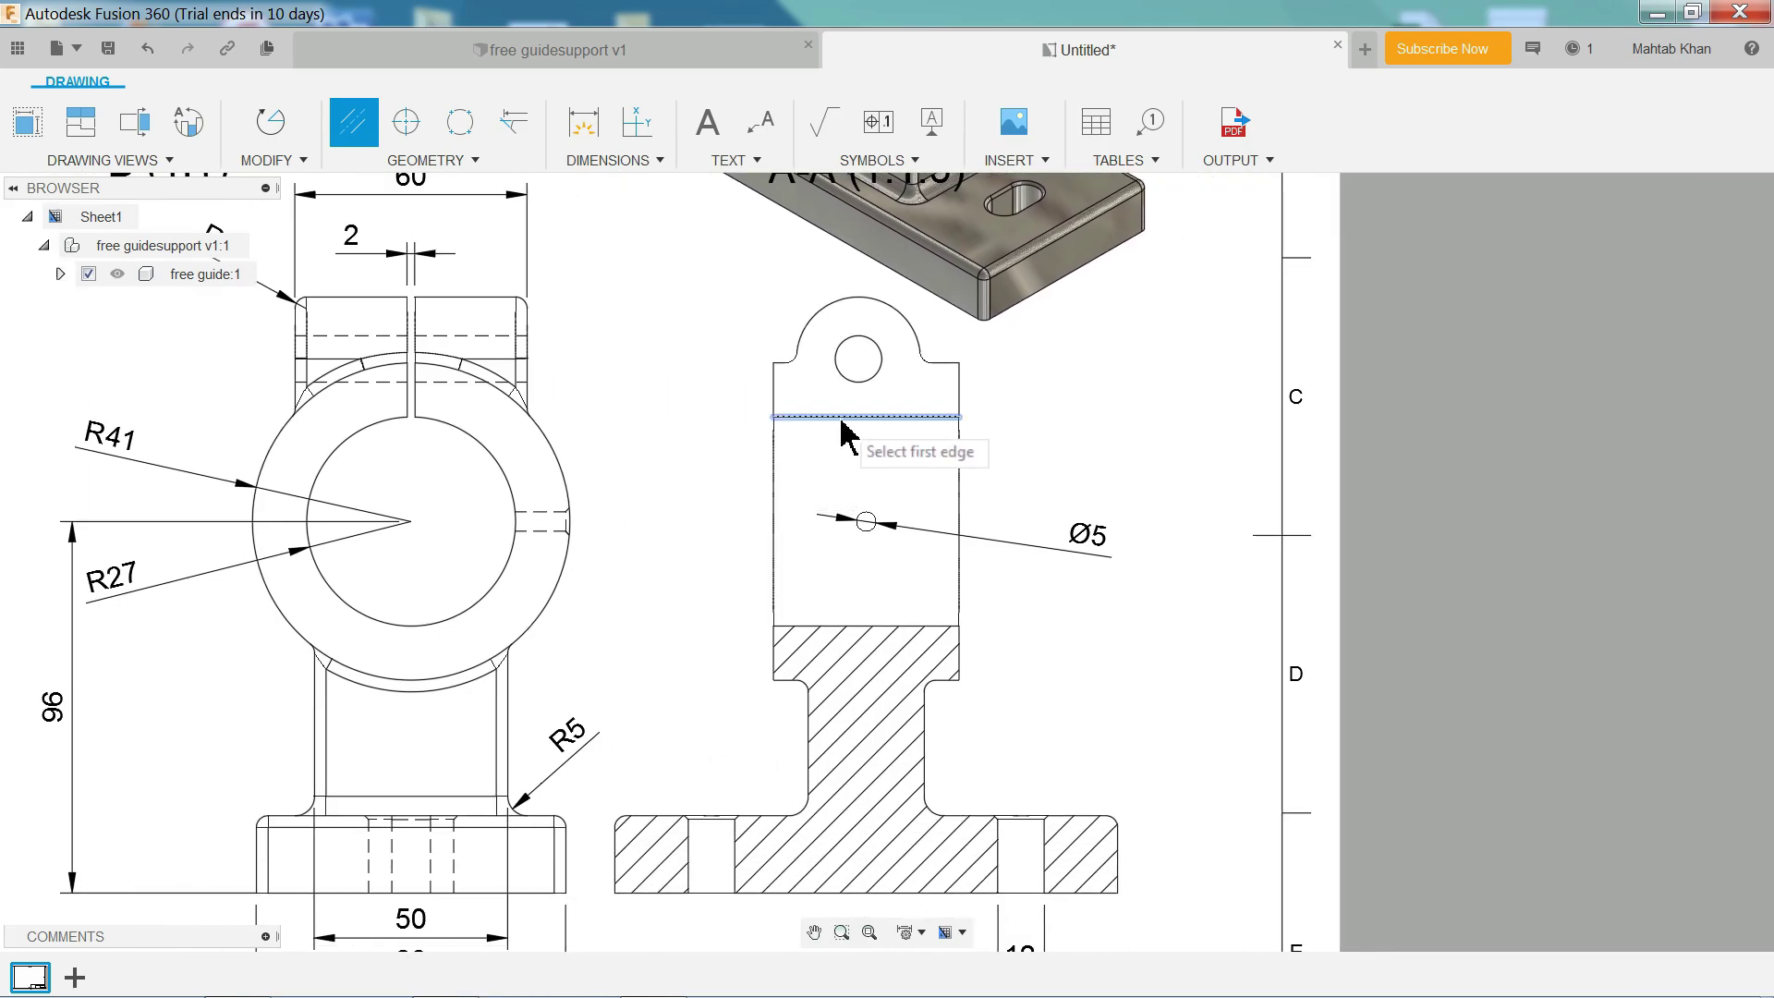
click(857, 626)
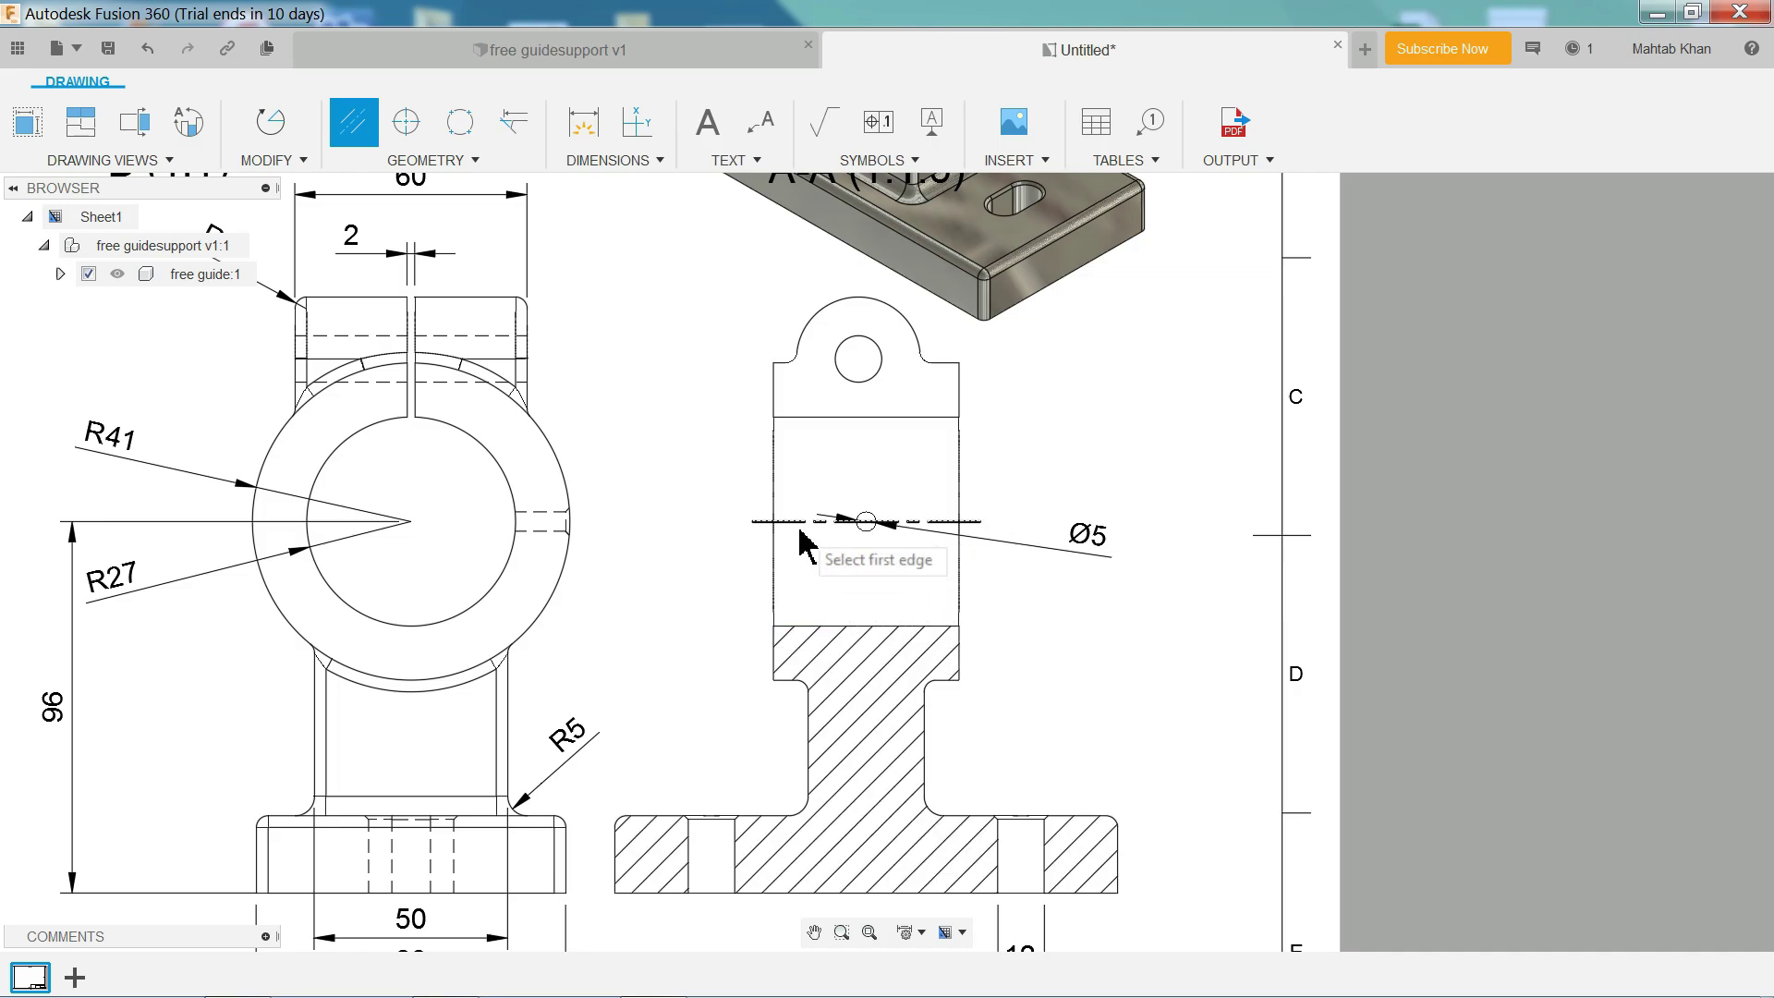
scroll(836, 527, up, 1)
scroll(859, 540, up, 1)
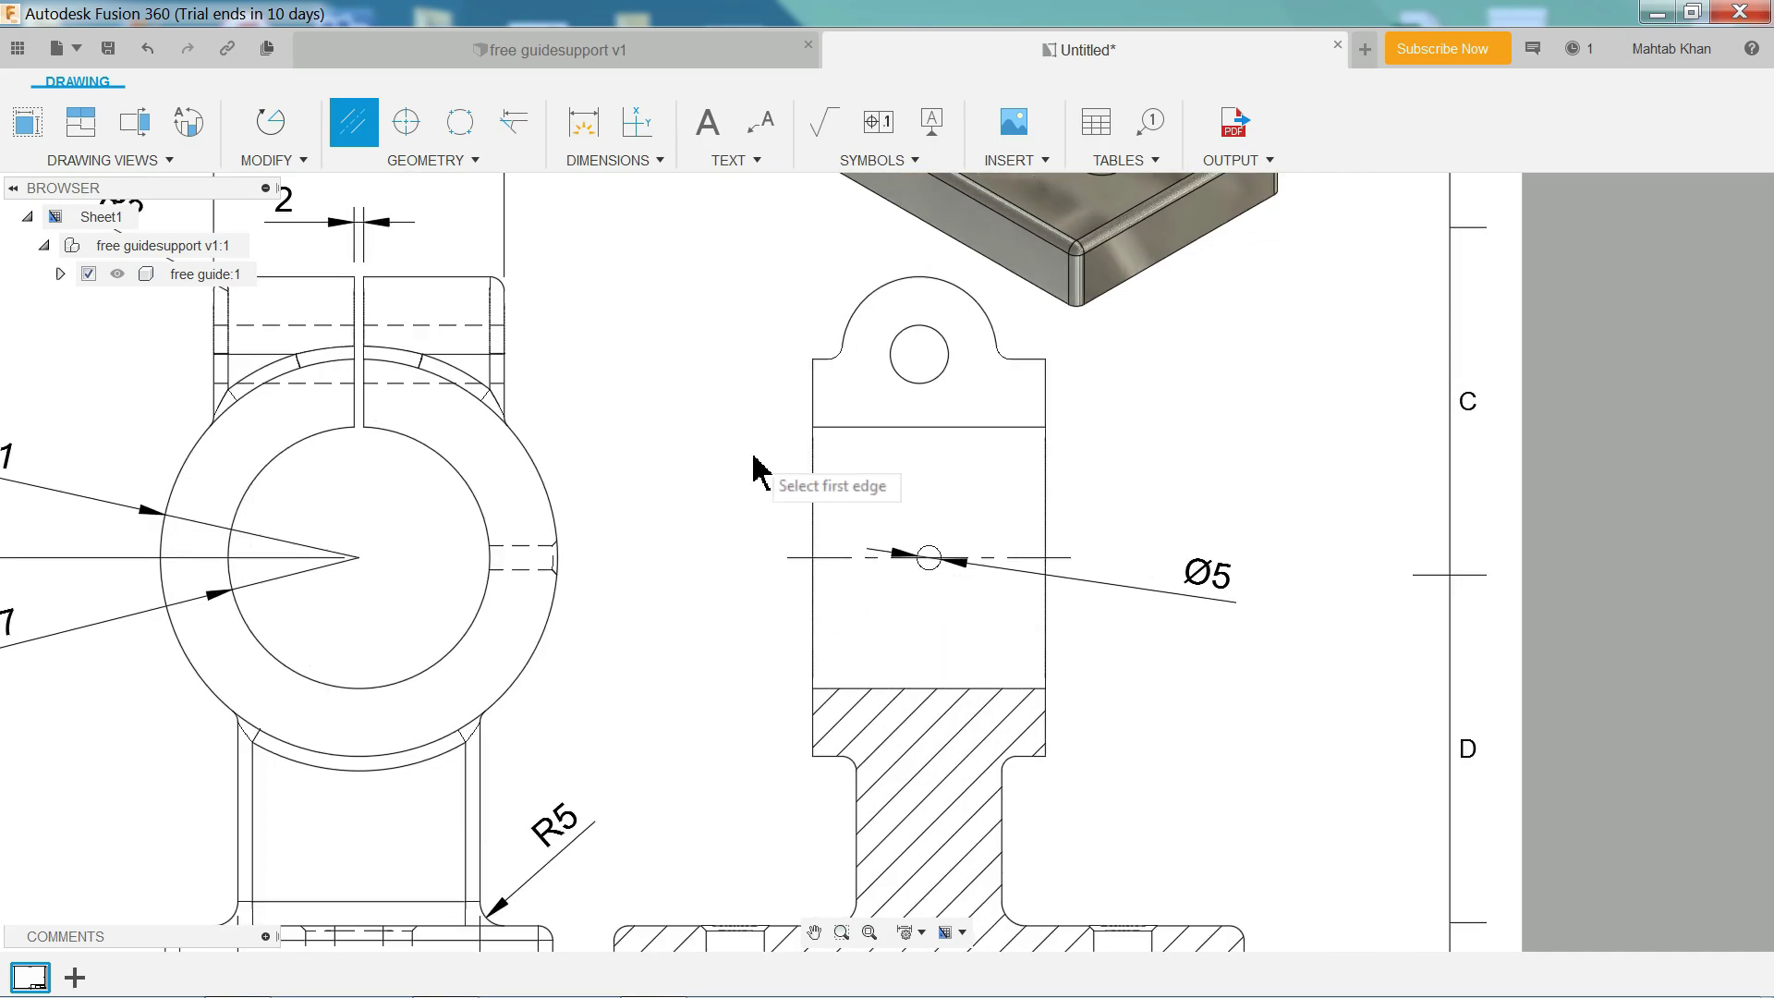
Place center marks on the small top hole and the large bore.
click(406, 138)
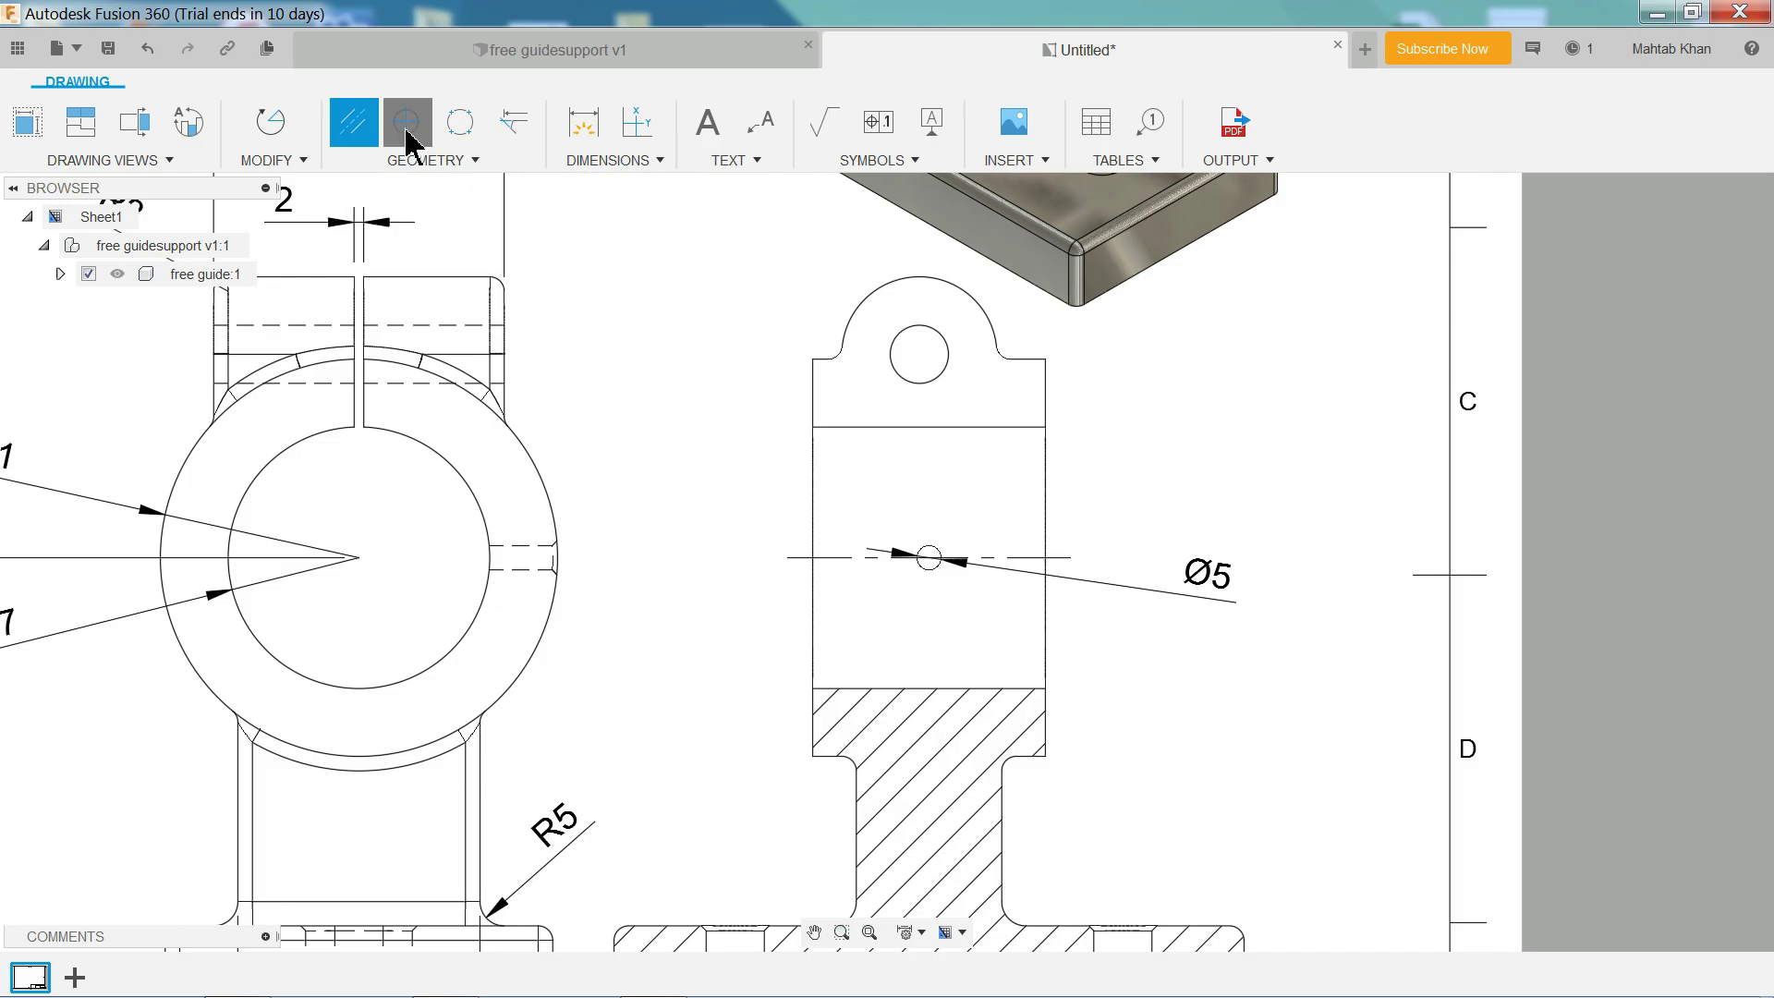
click(942, 378)
click(491, 600)
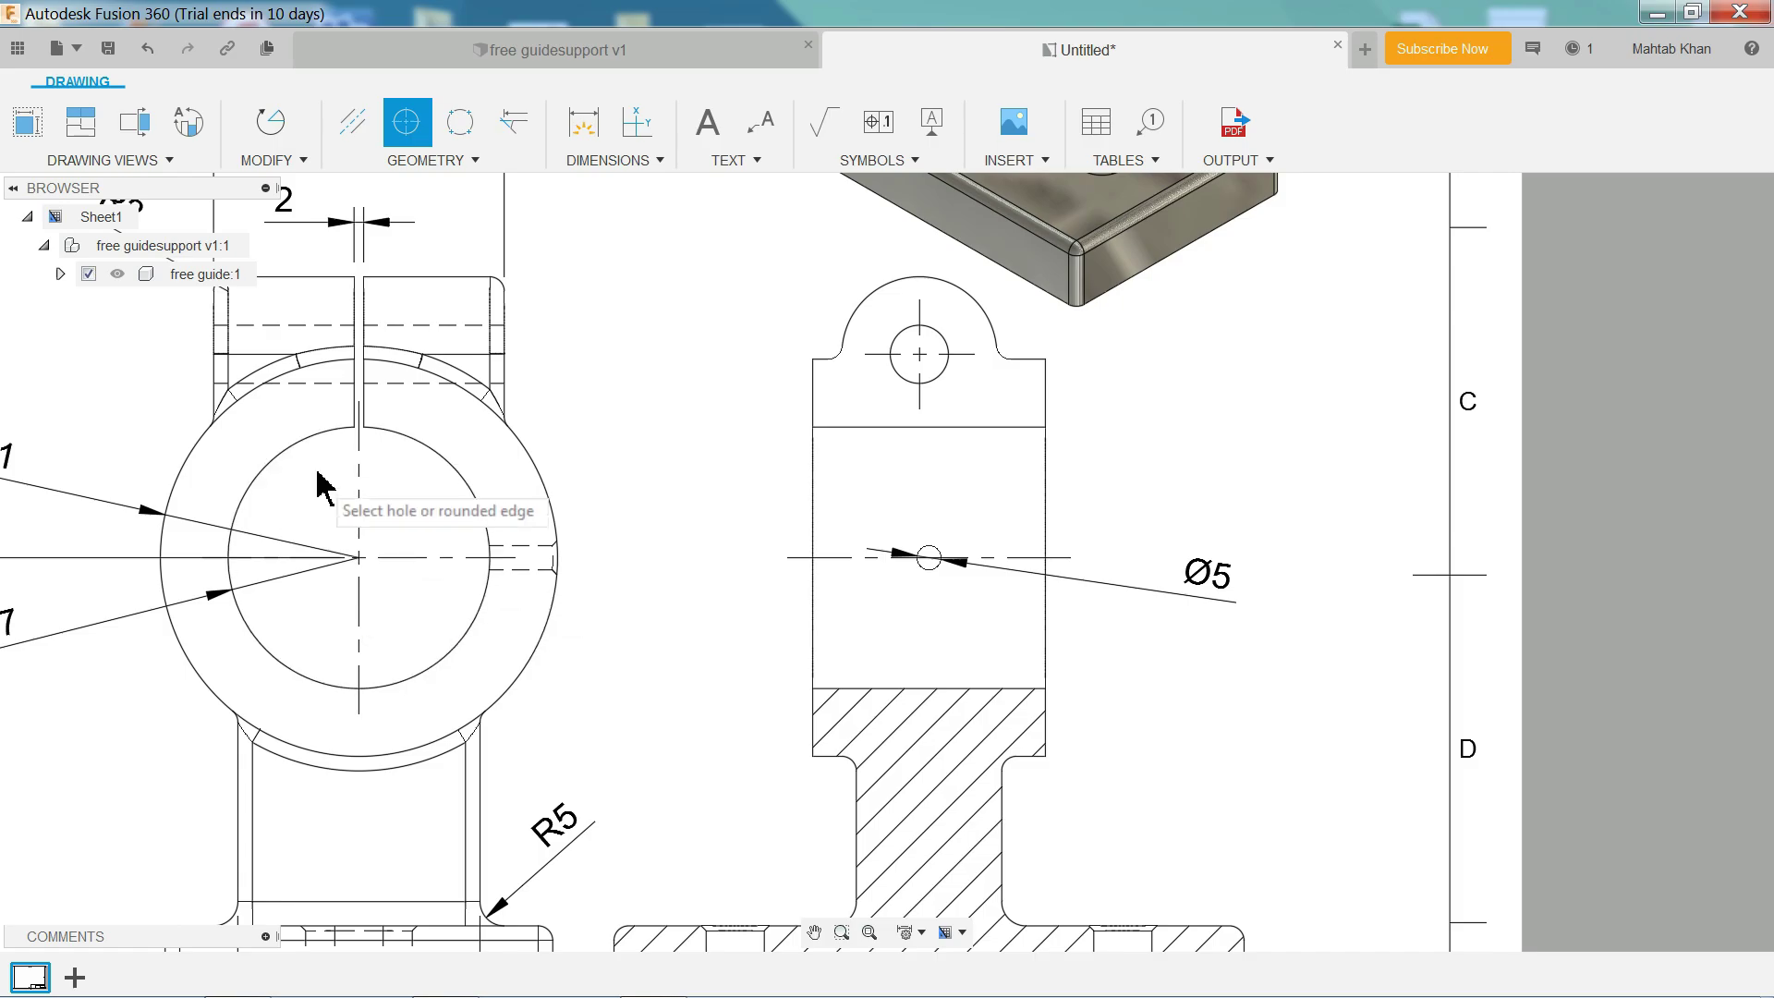
scroll(581, 240, down, 3)
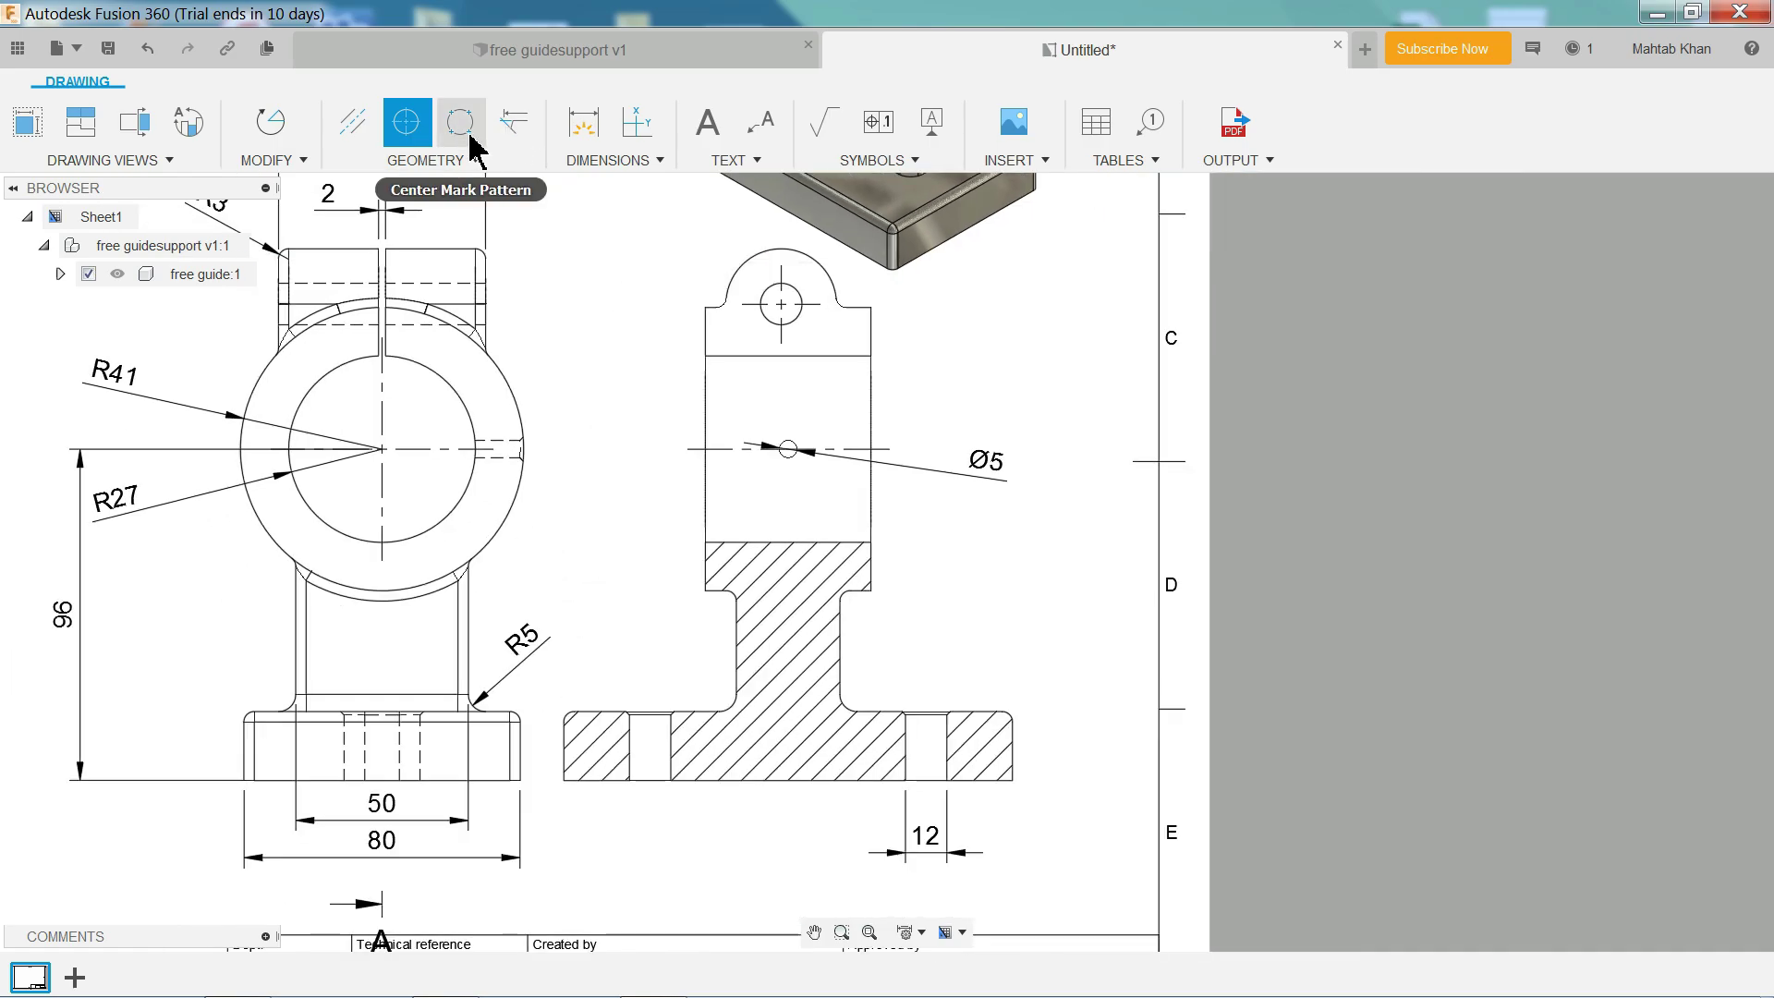
mouse_move(585, 348)
middle_down()
mouse_move(732, 419)
mouse_move(732, 547)
middle_up()
scroll(772, 507, down, 3)
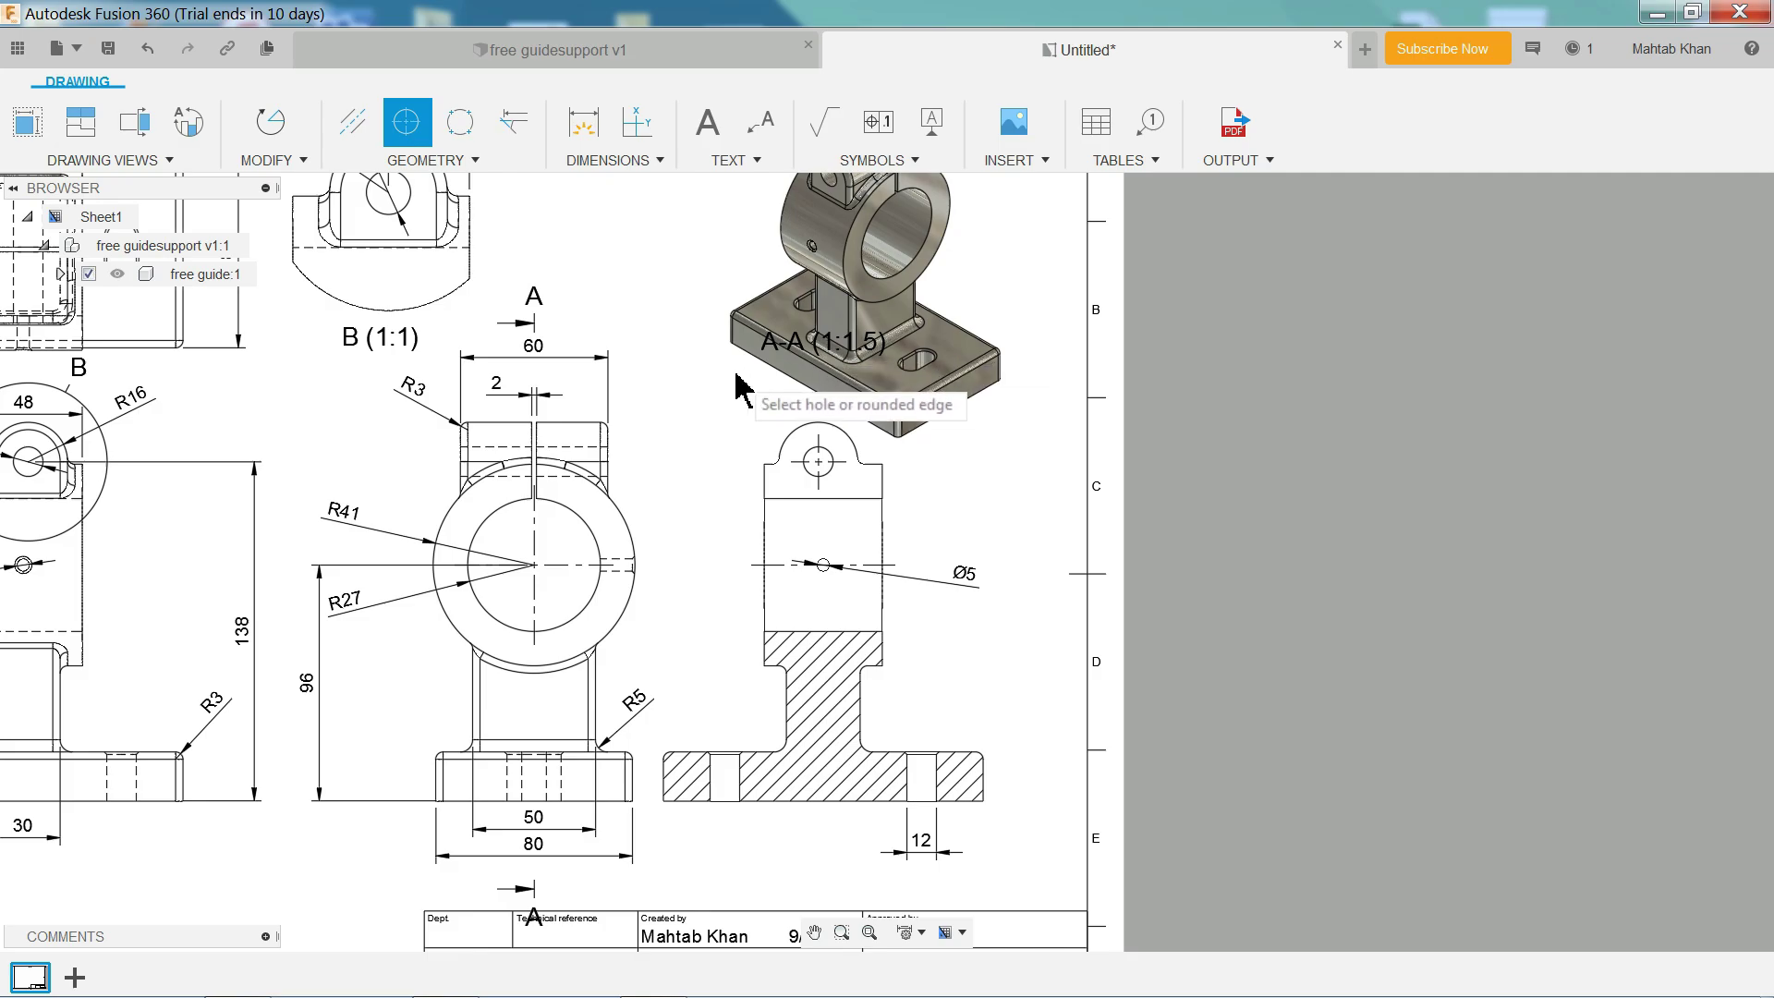
key(Escape)
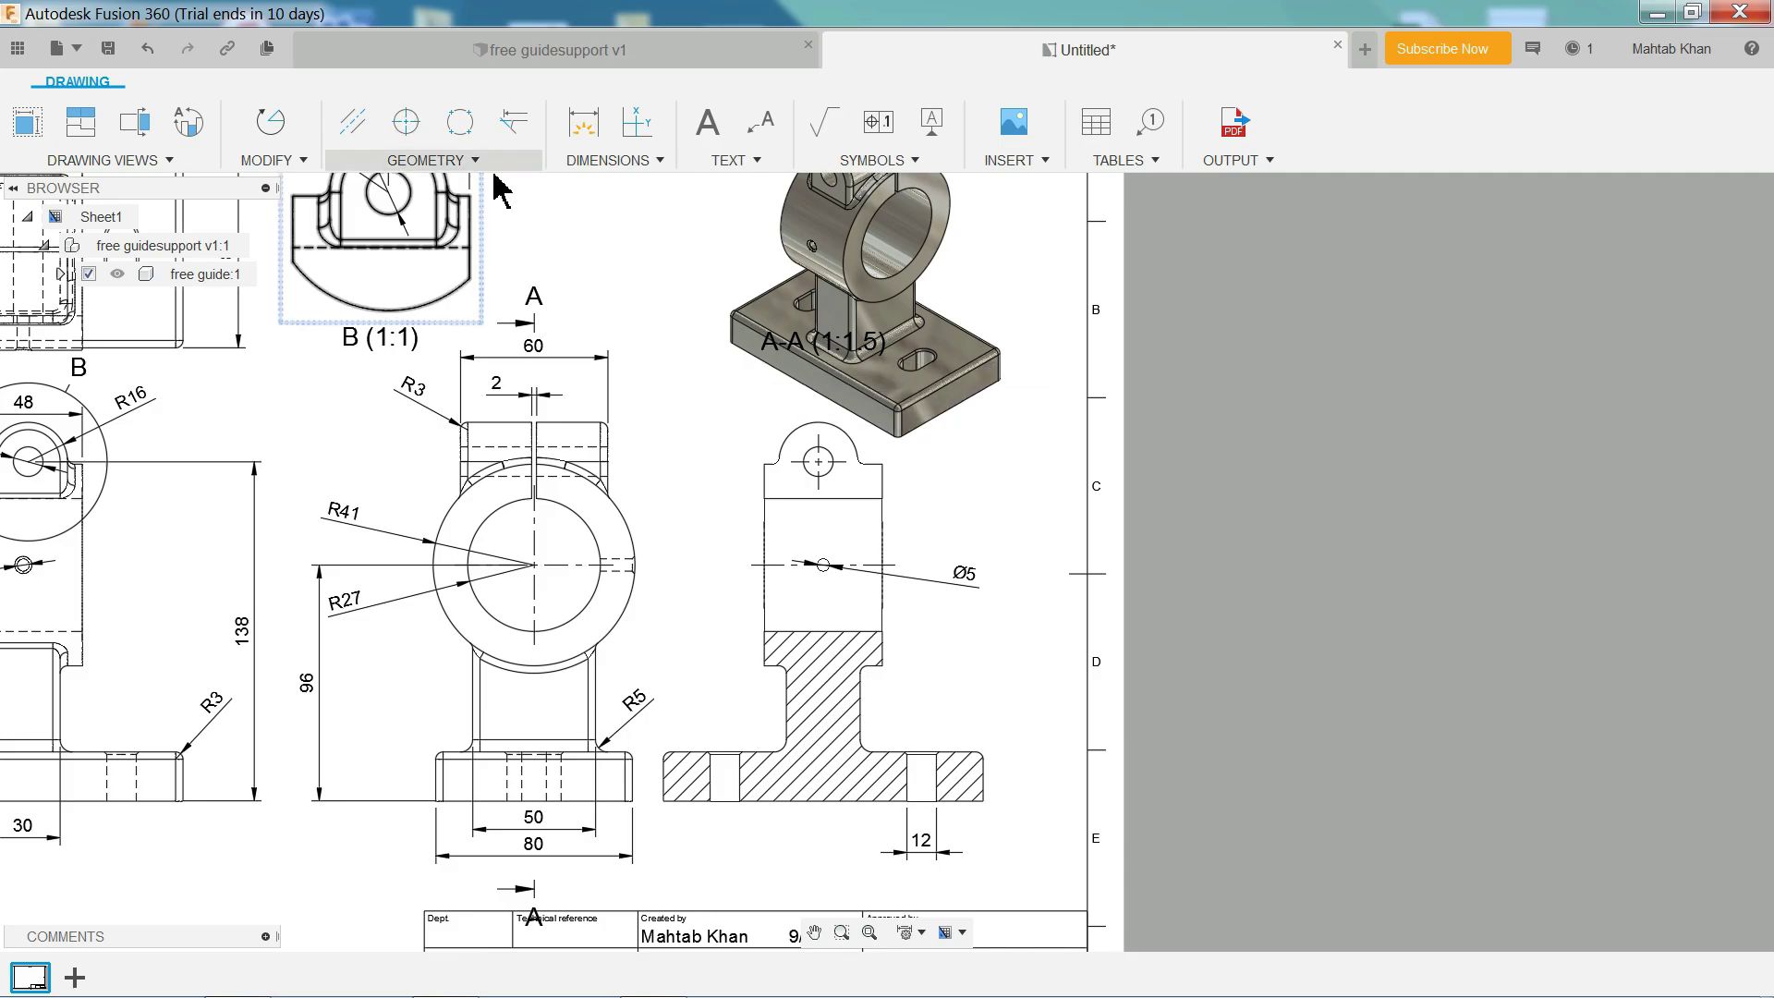
Move the A-A (1:1.5) label from the isometric view to beneath section view A-A.
click(823, 354)
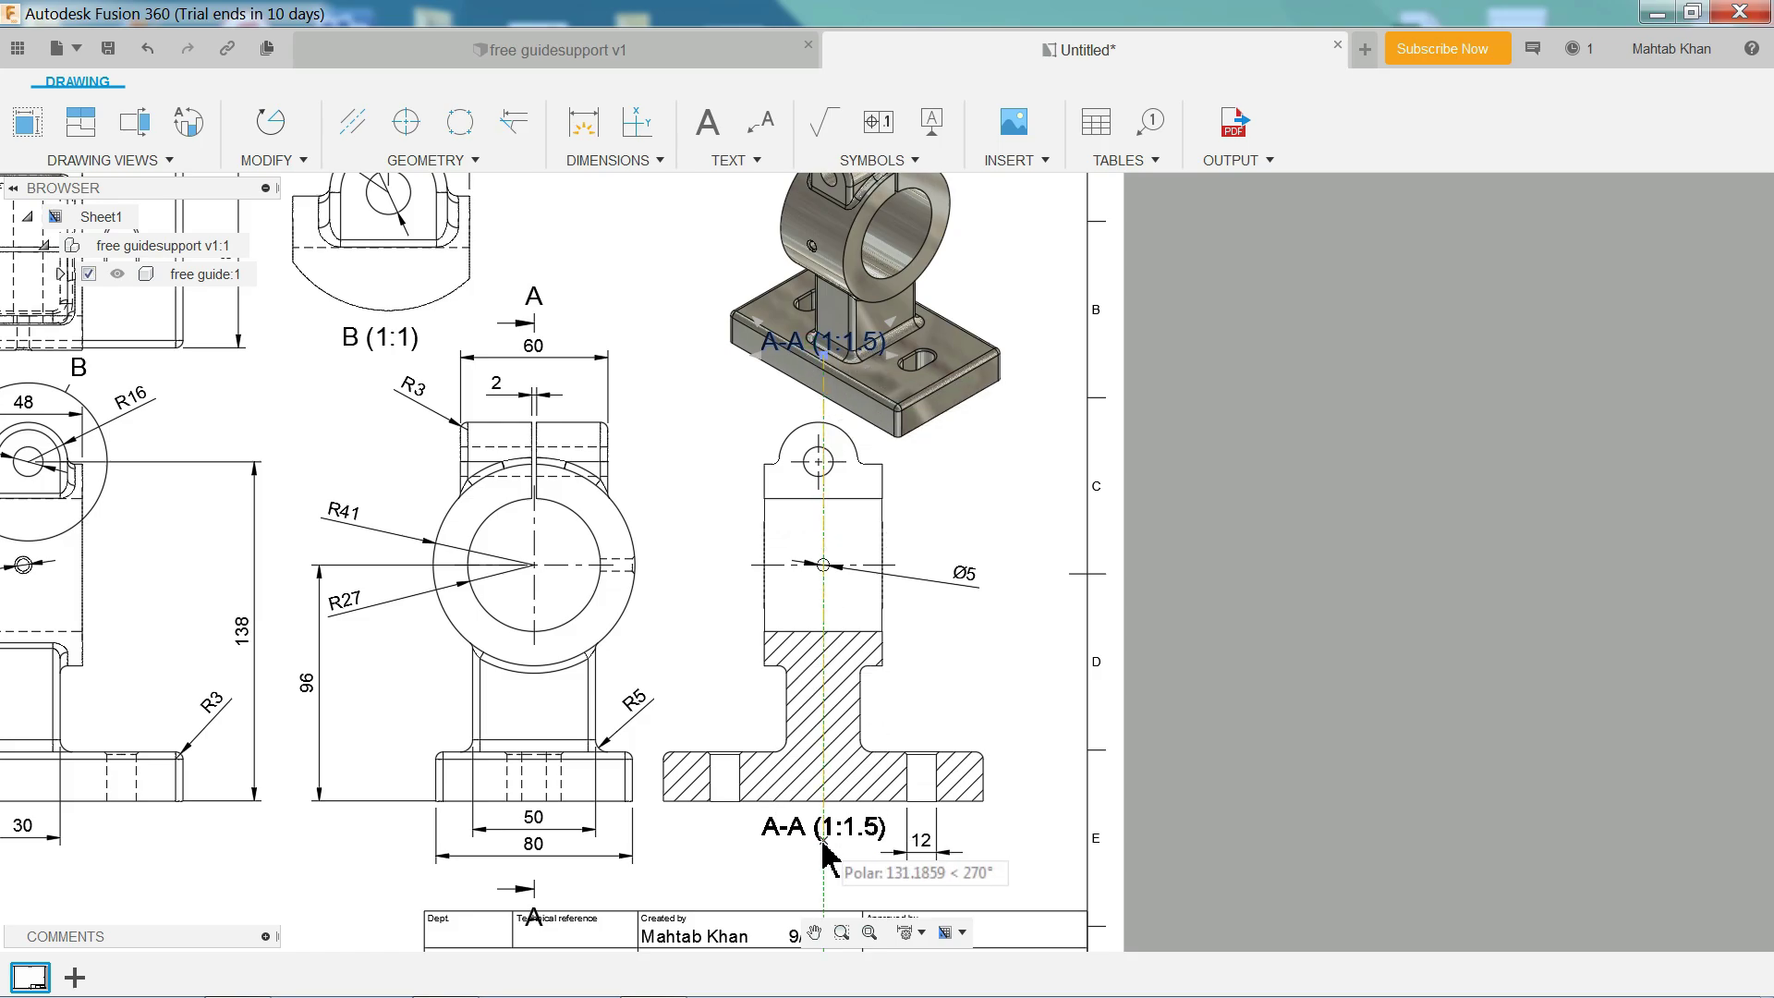
click(823, 841)
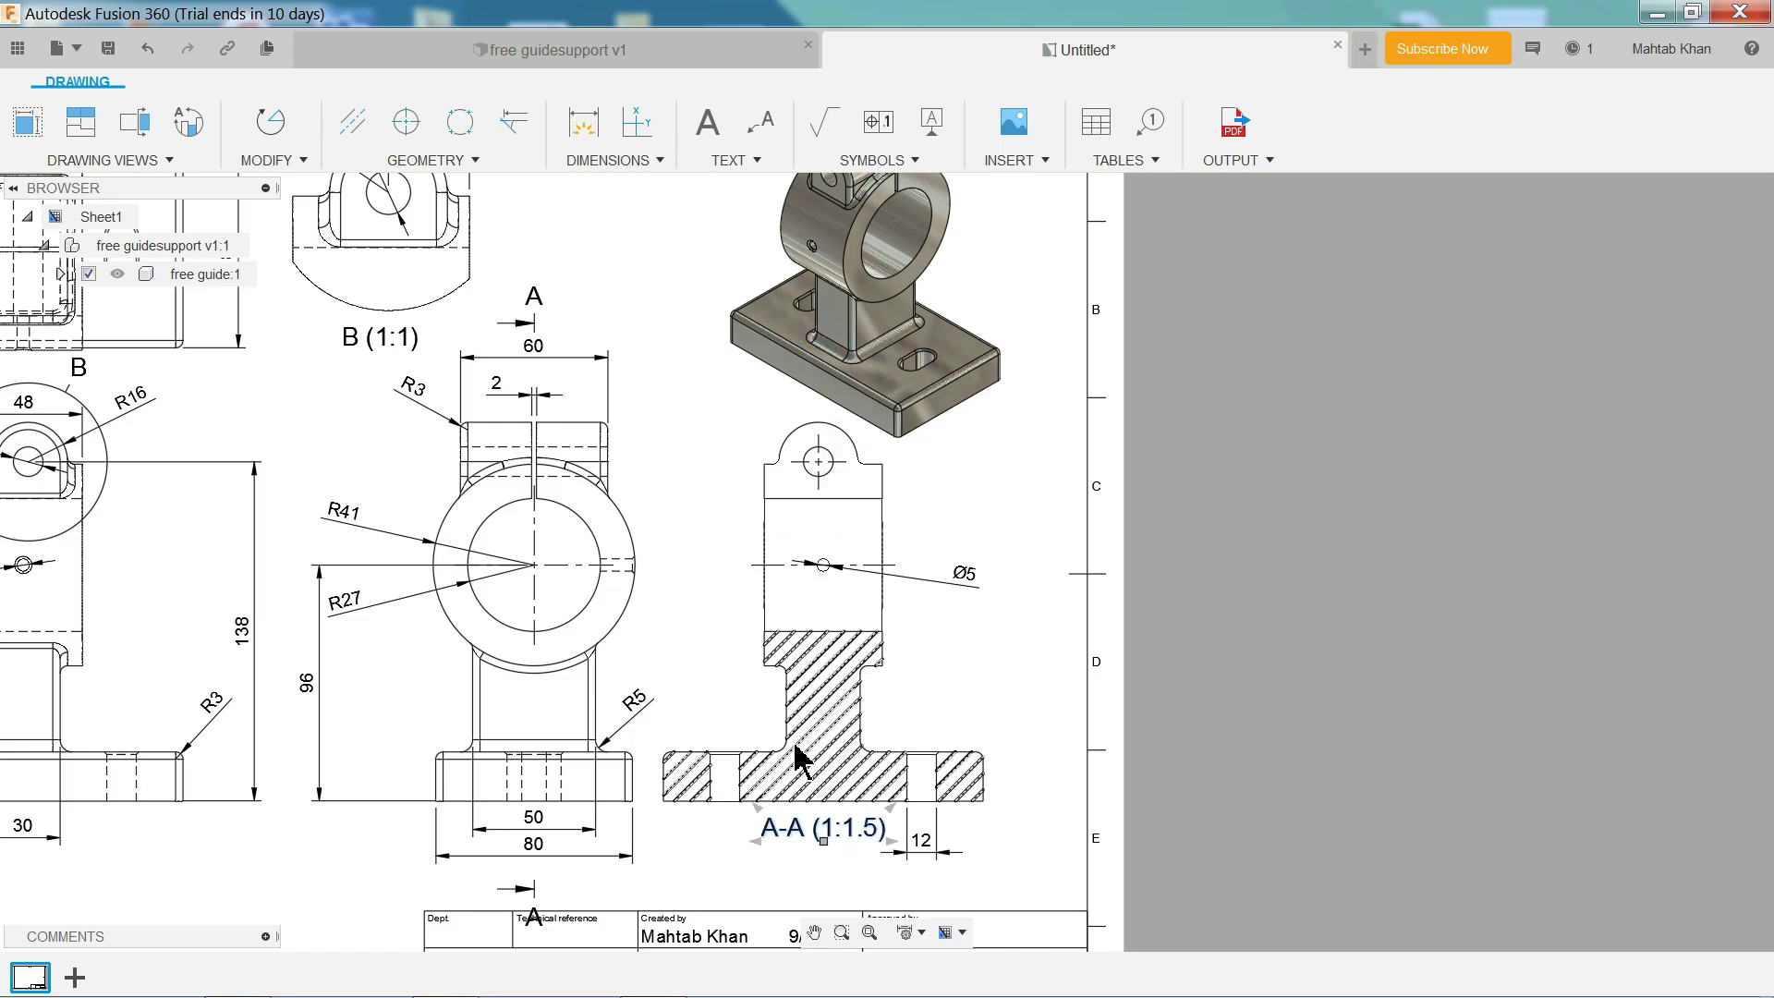
scroll(699, 279, down, 2)
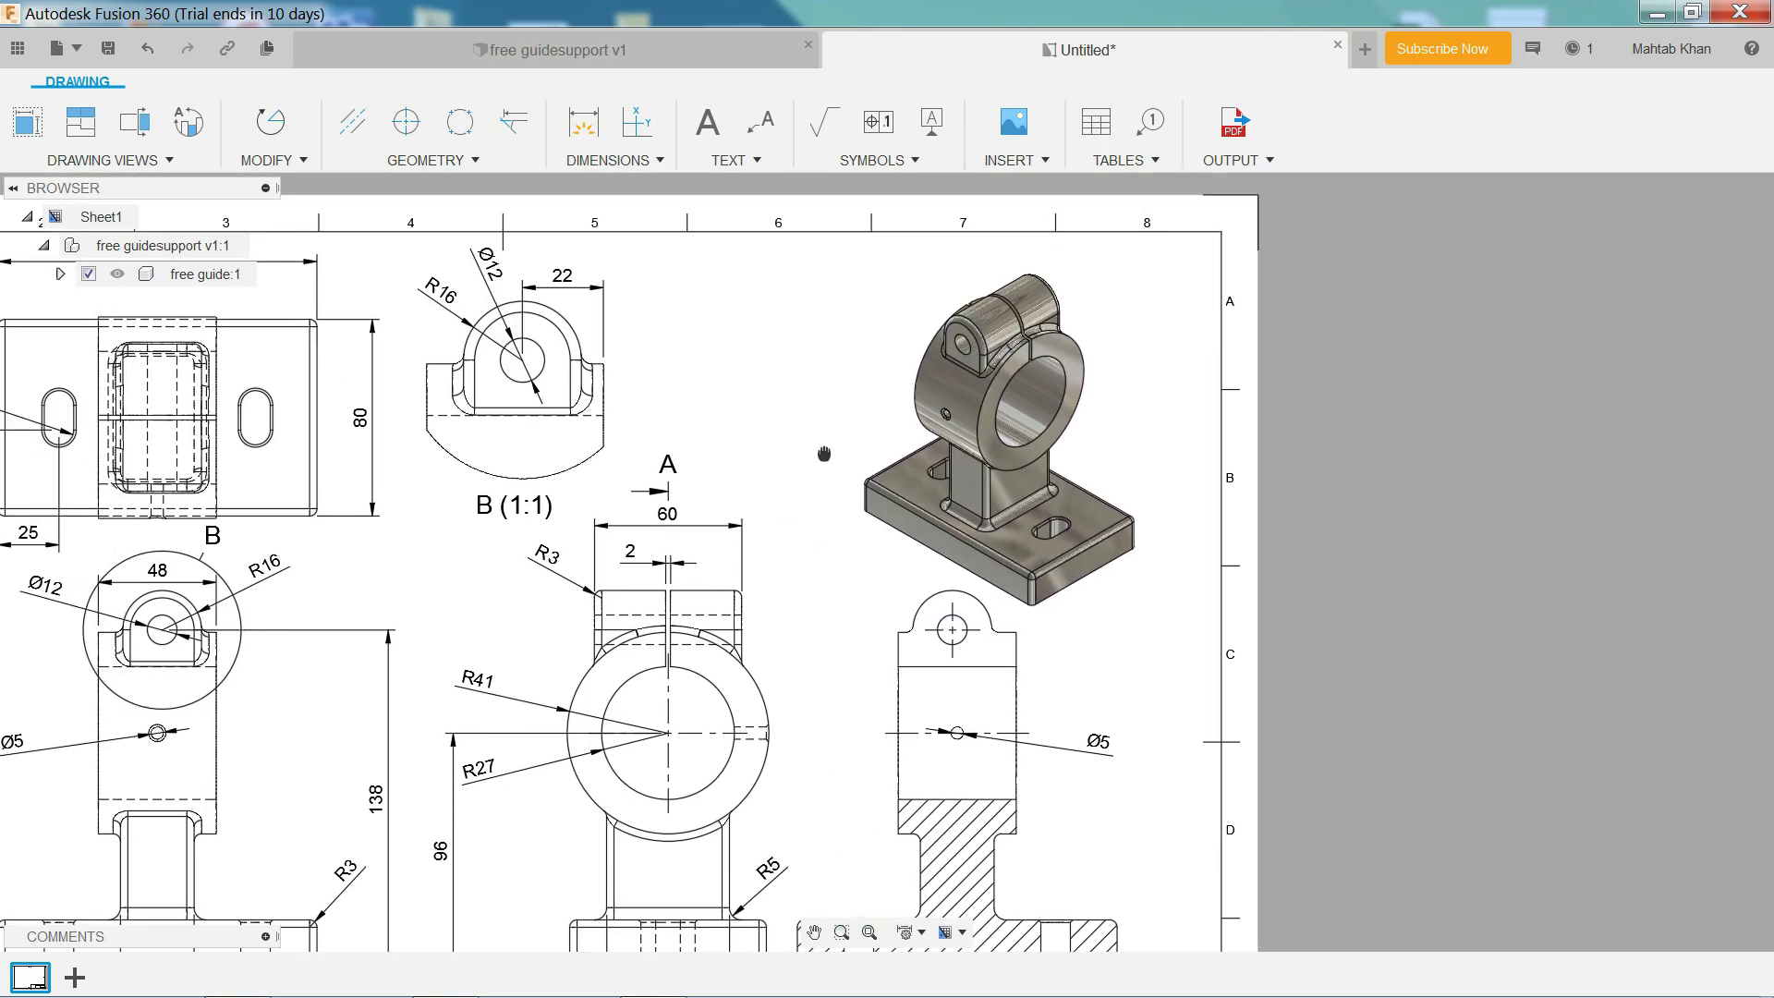
middle_drag(699, 279, 606, 335)
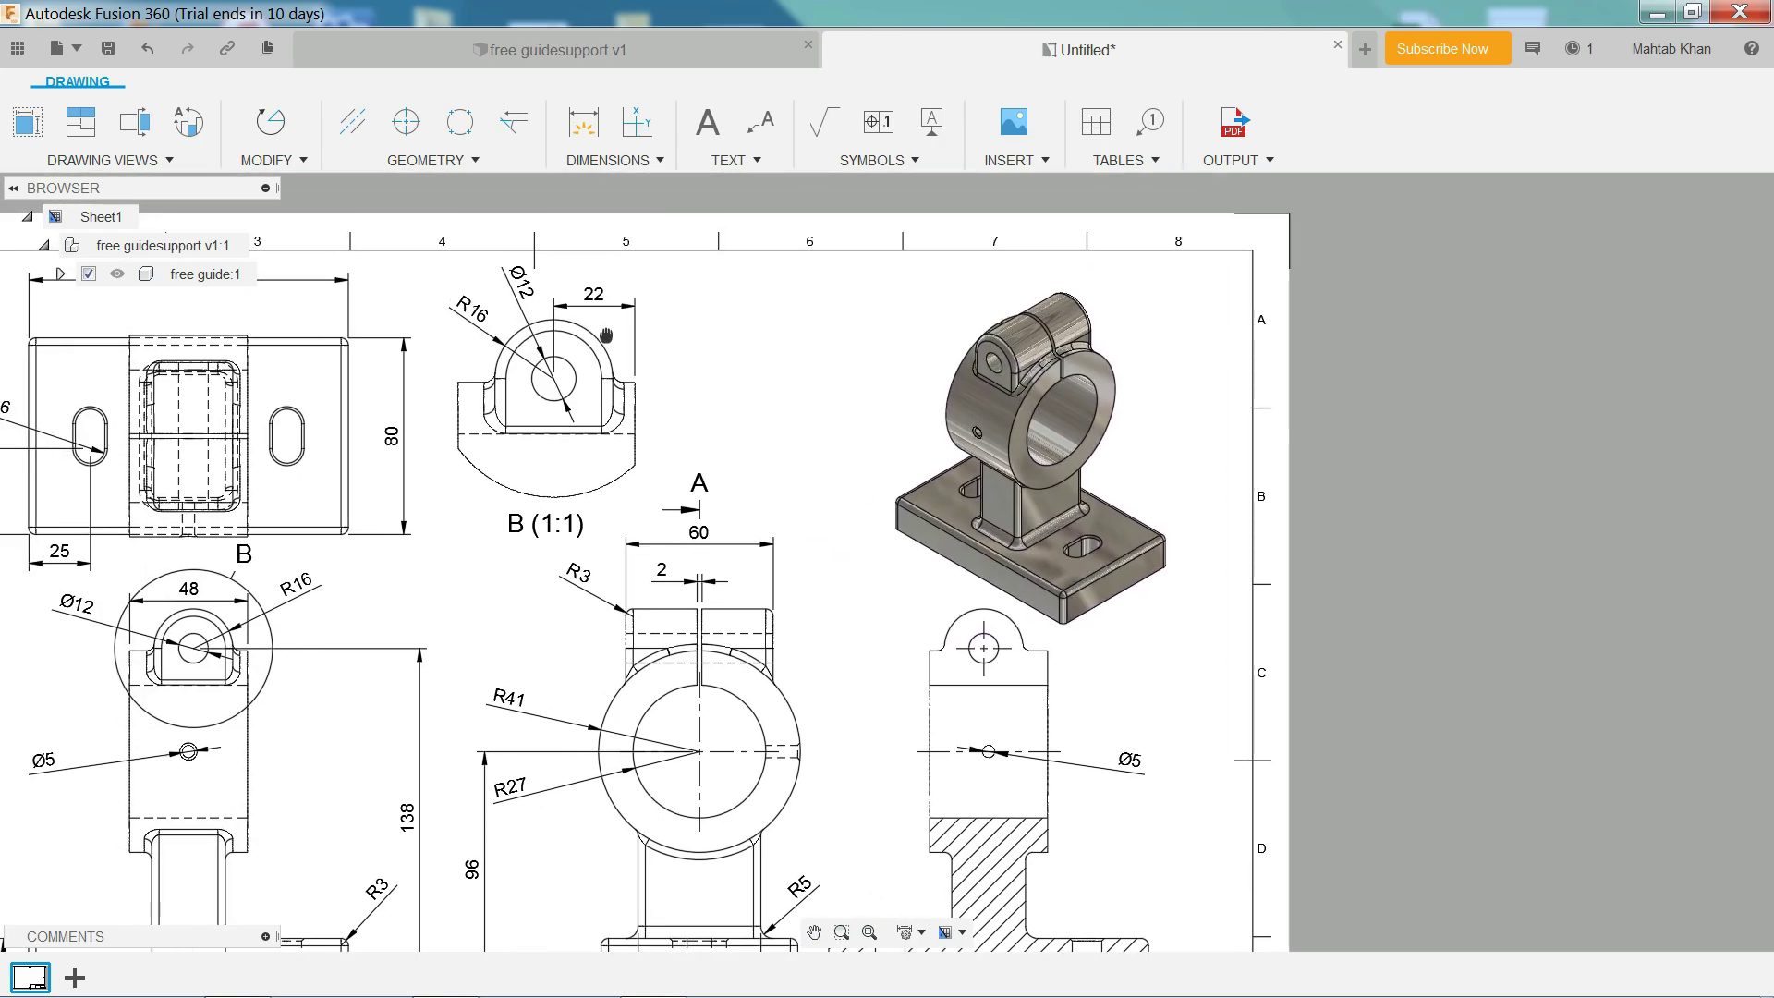
Start a Dimension Break from the dimension types list, then cancel it without adding breaks.
click(649, 164)
click(649, 164)
click(662, 160)
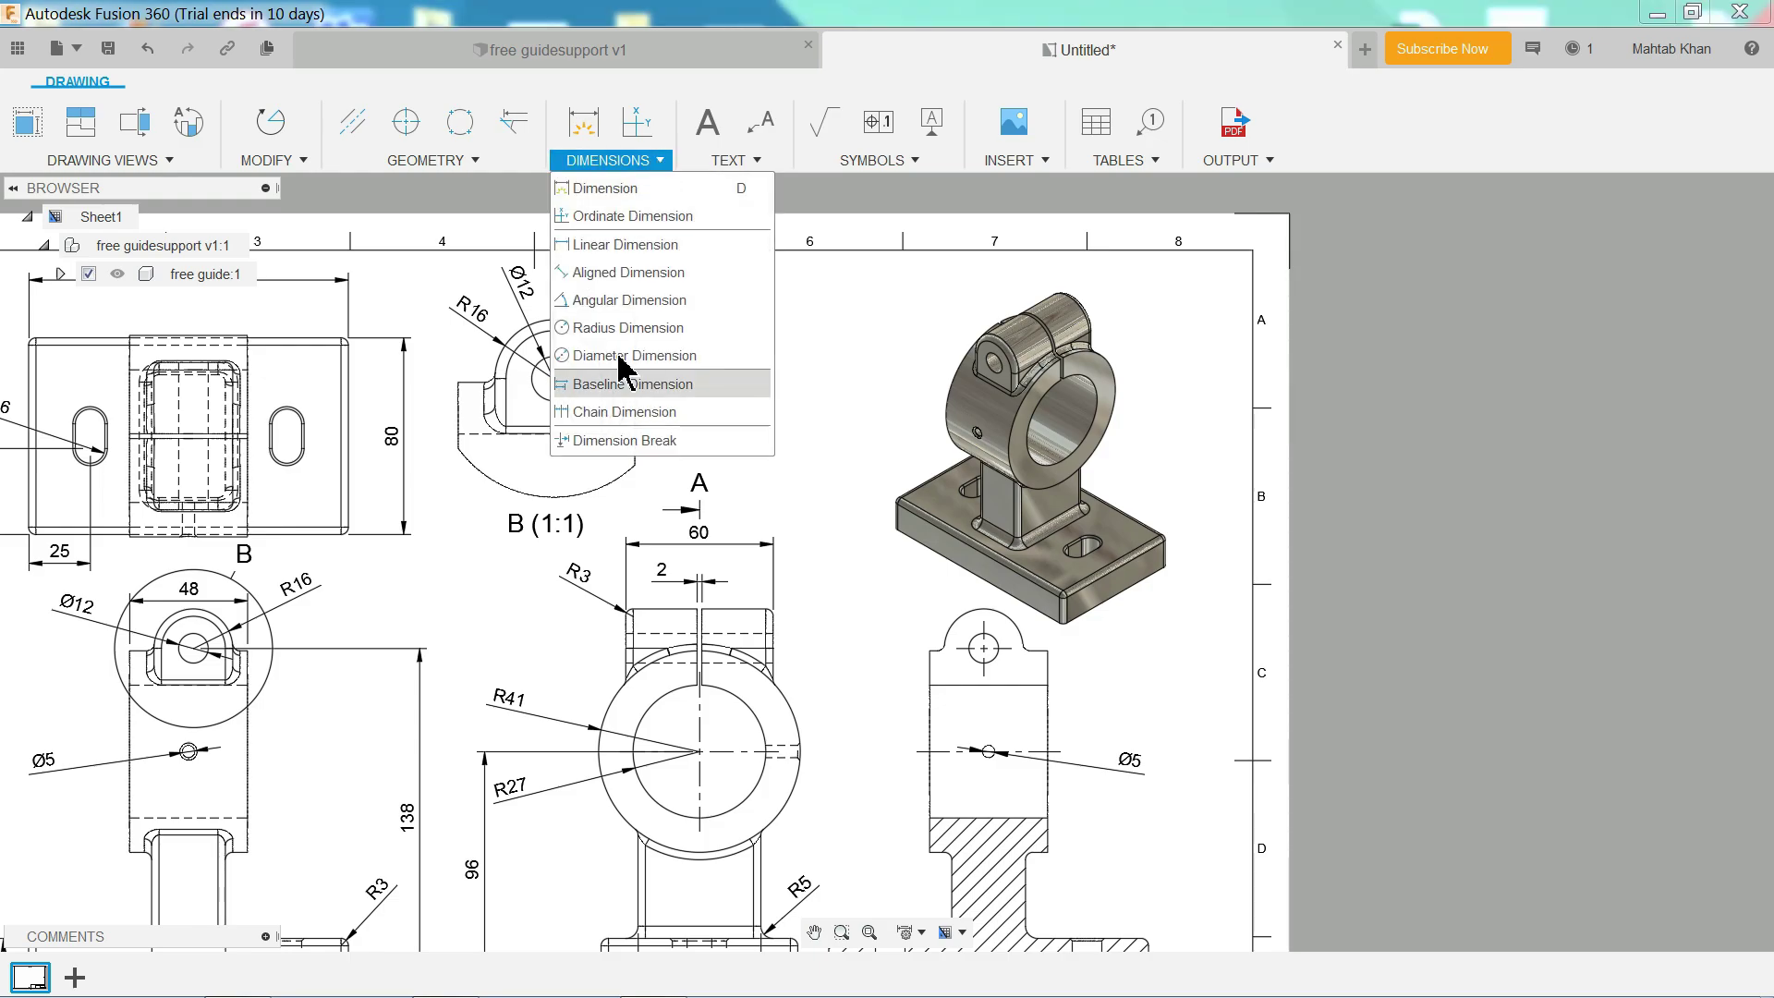
click(606, 447)
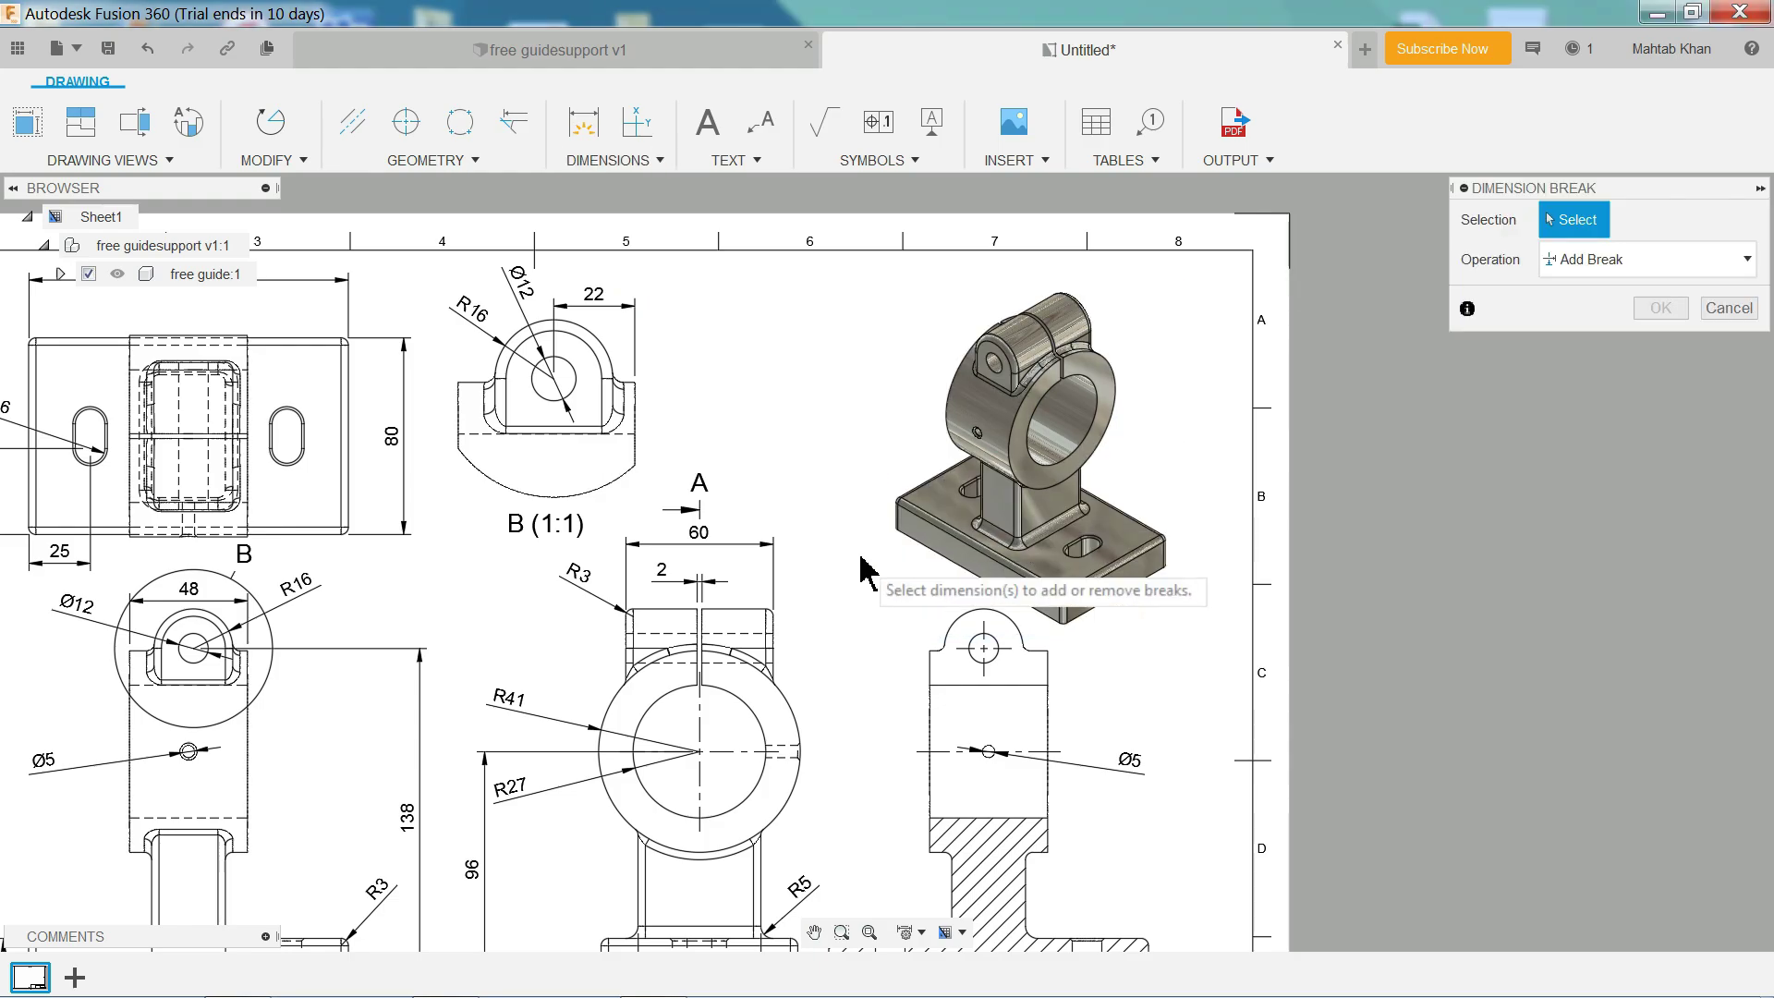
mouse_move(827, 658)
middle_down()
mouse_move(927, 360)
mouse_move(967, 316)
mouse_move(1030, 416)
mouse_move(1006, 444)
mouse_move(981, 580)
mouse_move(1057, 555)
mouse_move(985, 507)
middle_up()
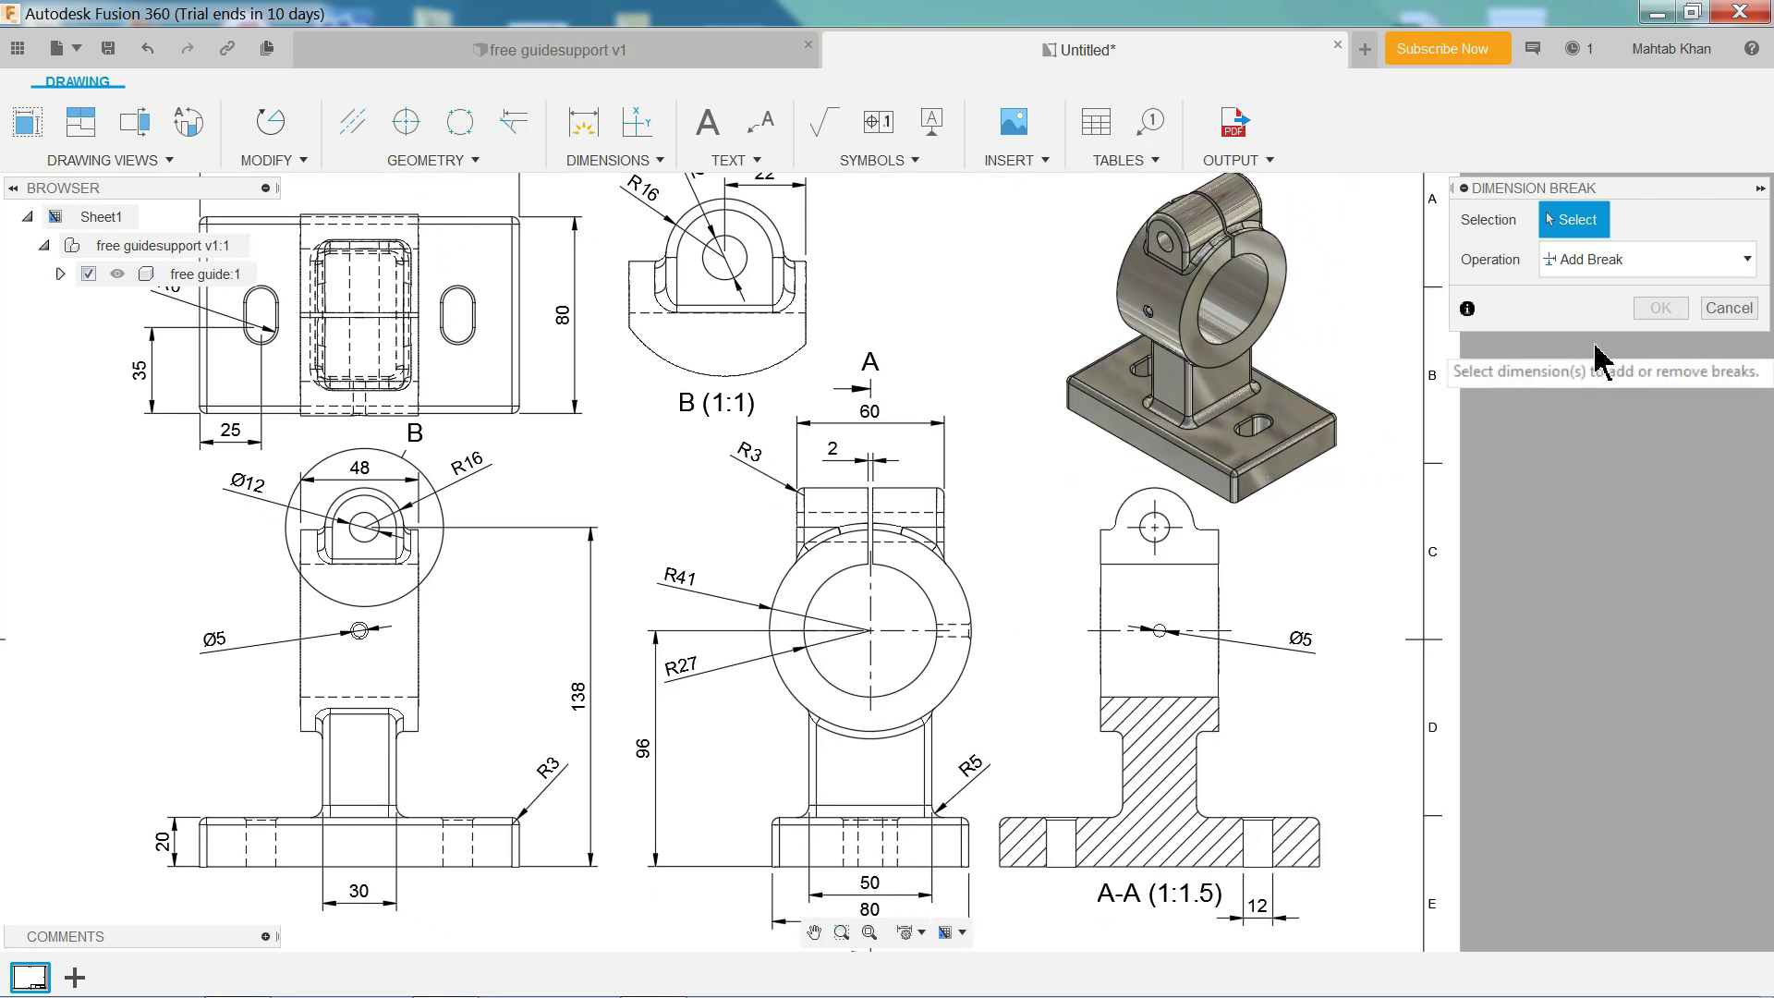
click(1713, 313)
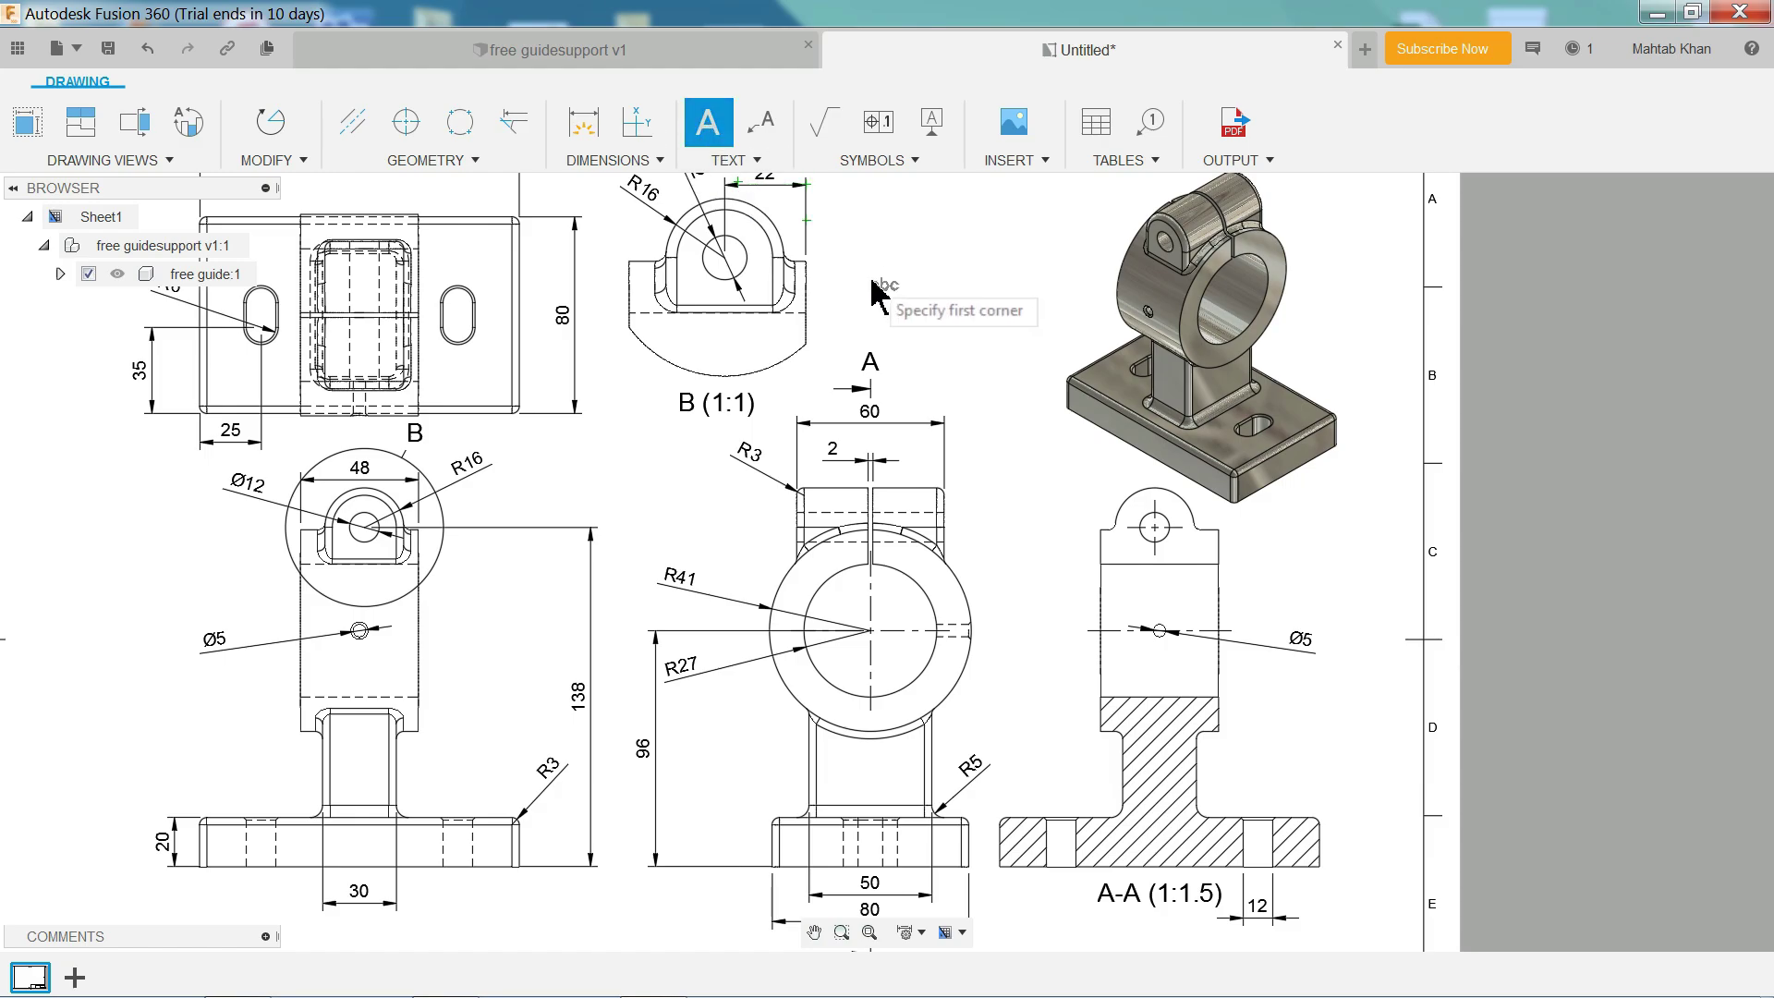
Draw a text box beside the isometric view containing 'ALL DIMENSIONS IN MM'.
click(852, 223)
click(1053, 294)
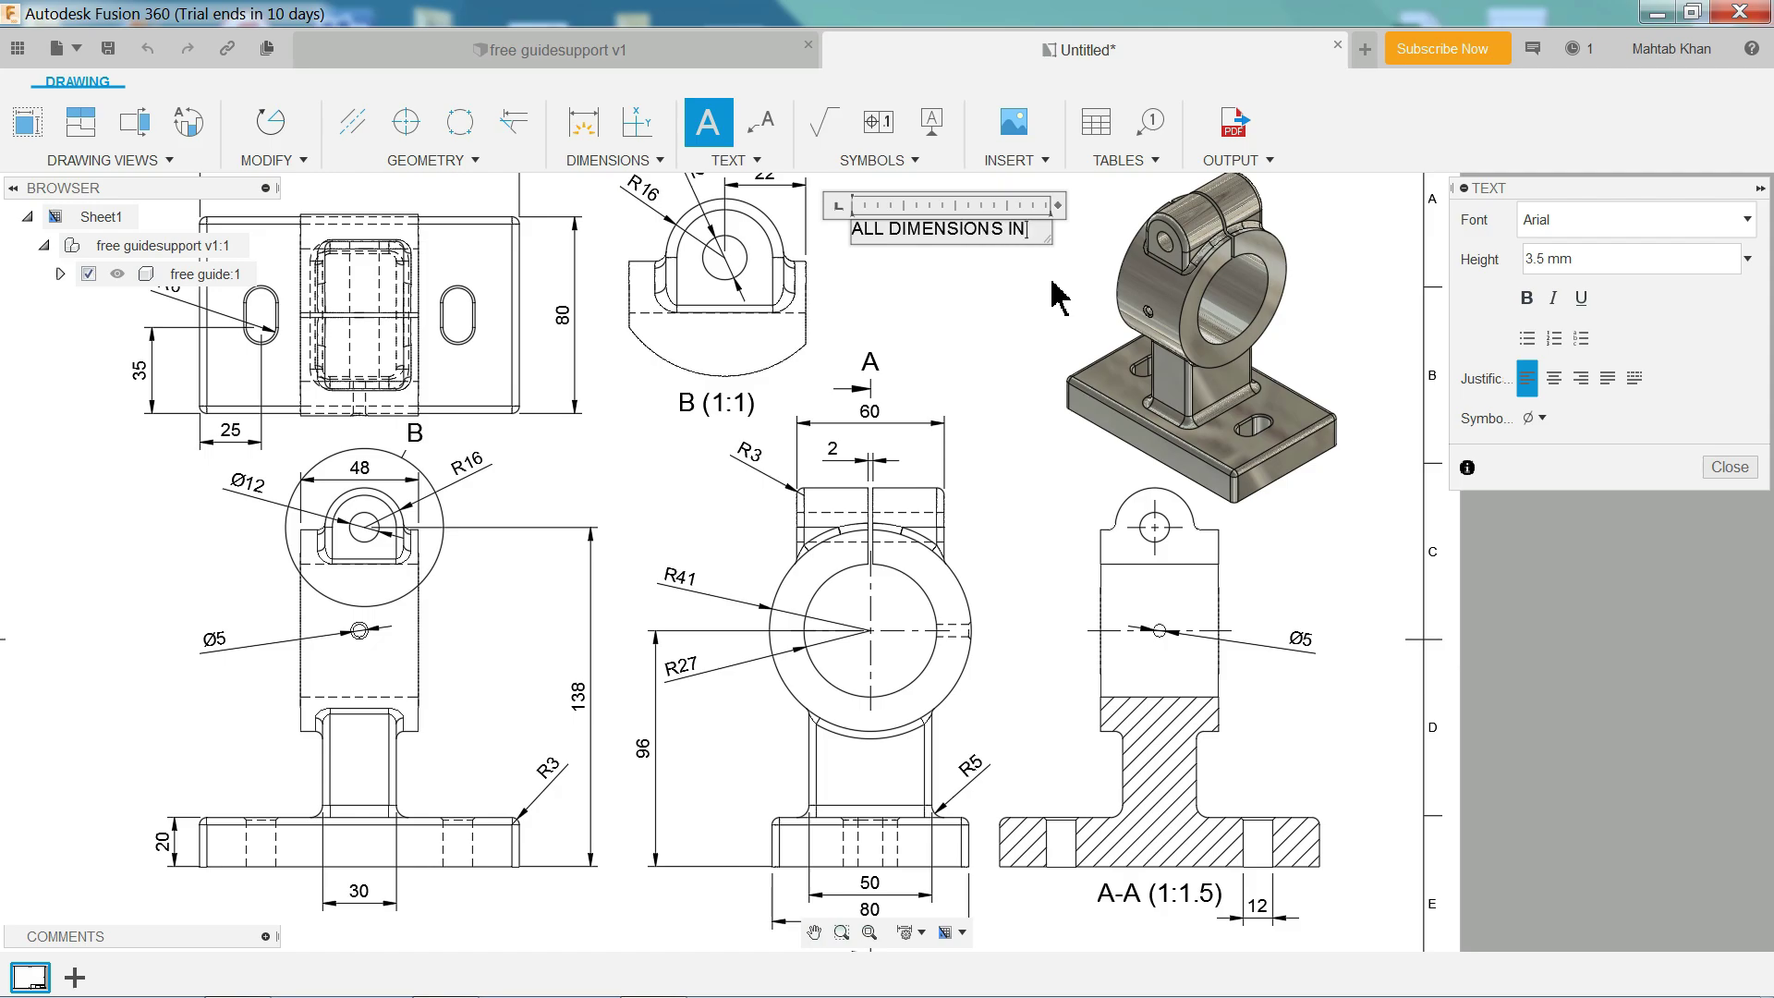
text(ALL DIMENSIONS IN MM)
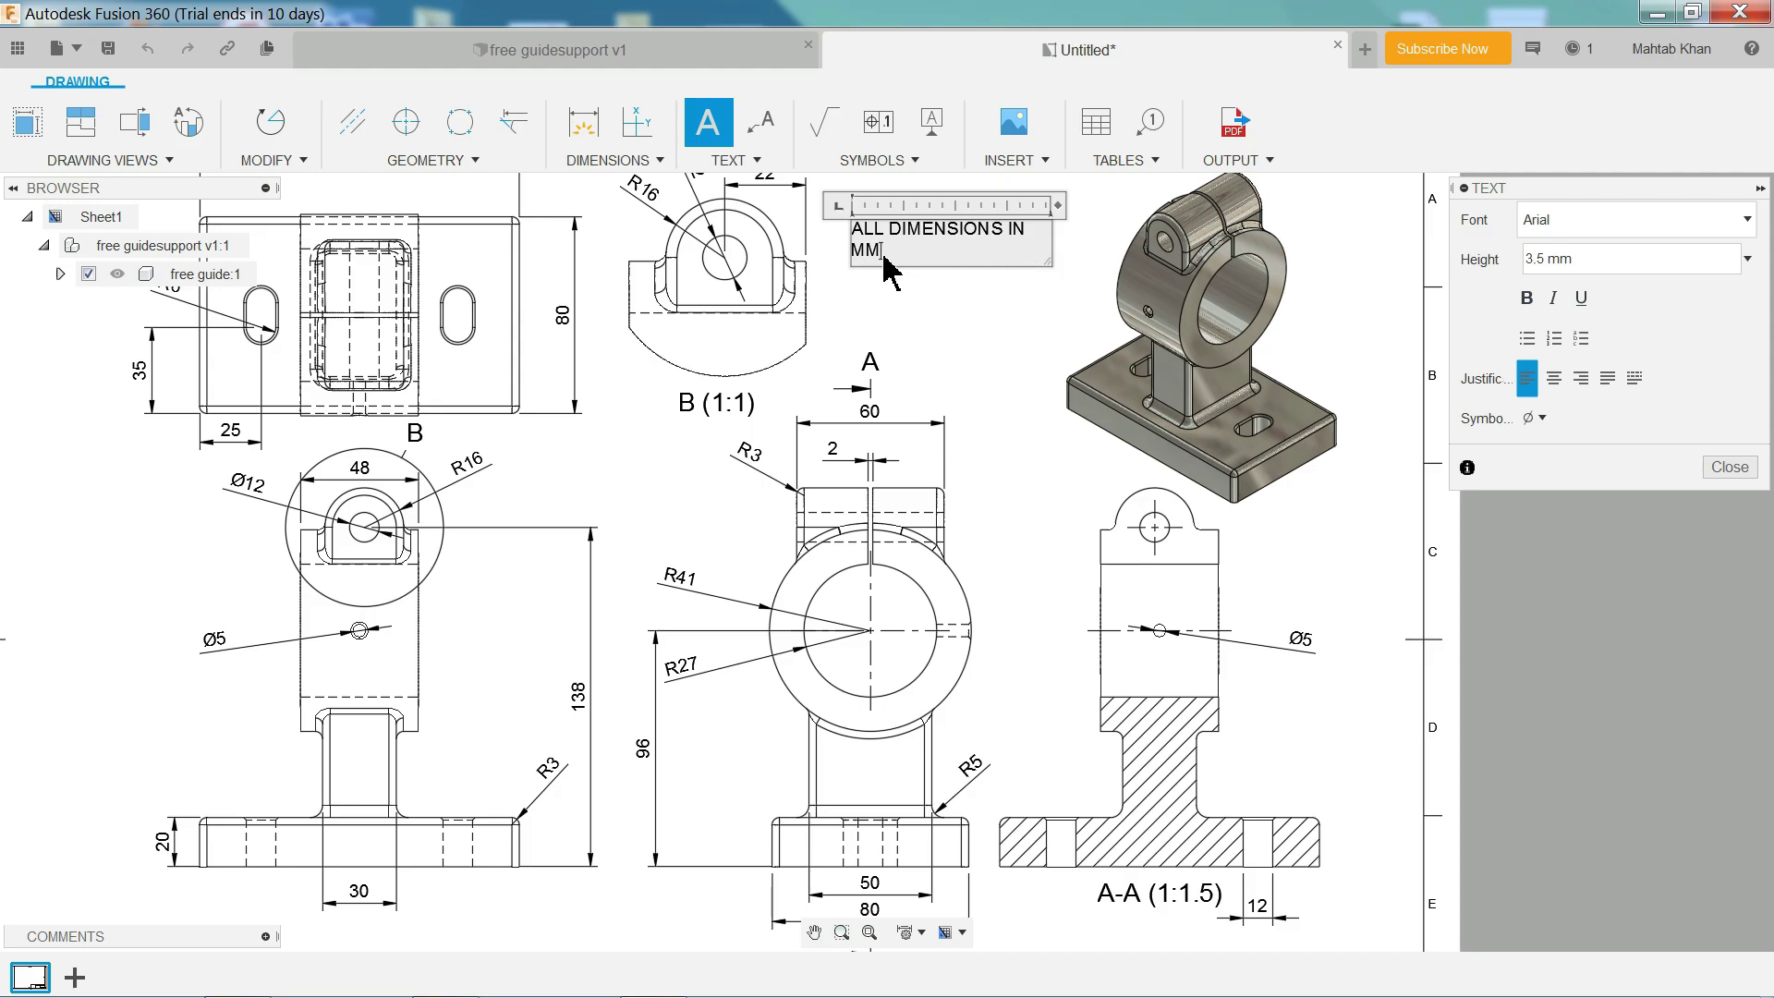
Make the note bold, italic and underlined, keeping Arial font at 3.5 mm height.
drag(874, 263, 859, 238)
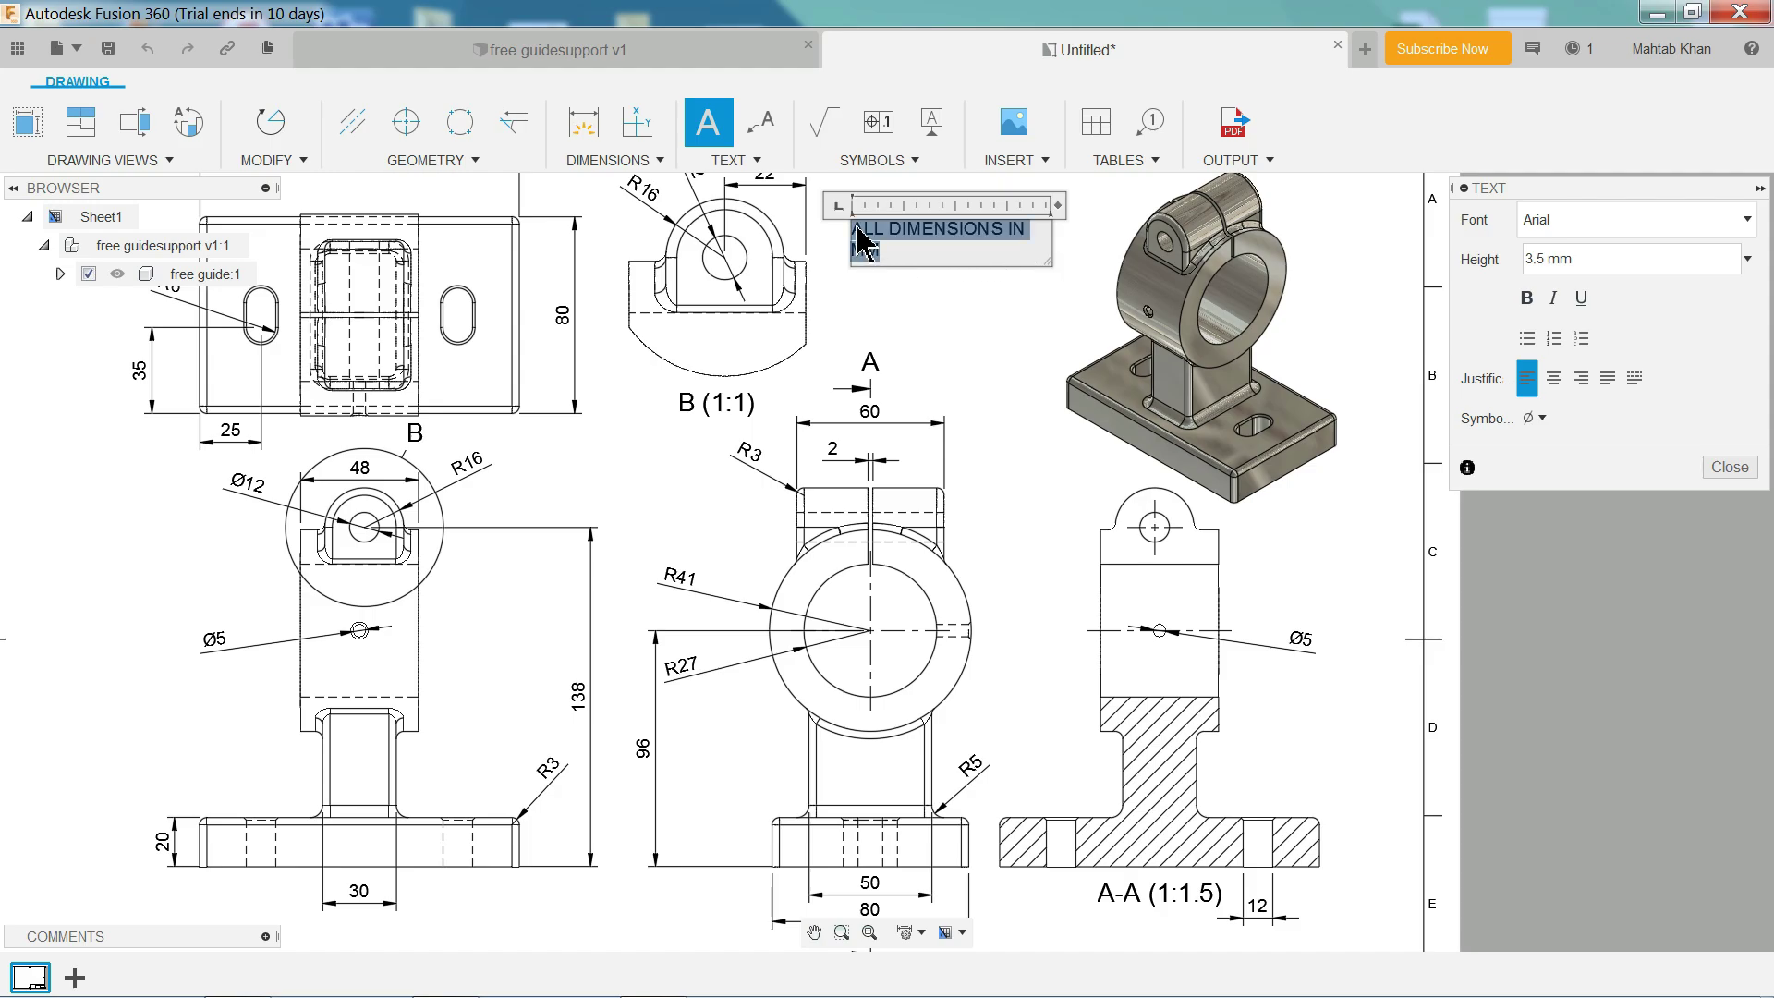
click(1527, 298)
drag(1581, 259, 1550, 260)
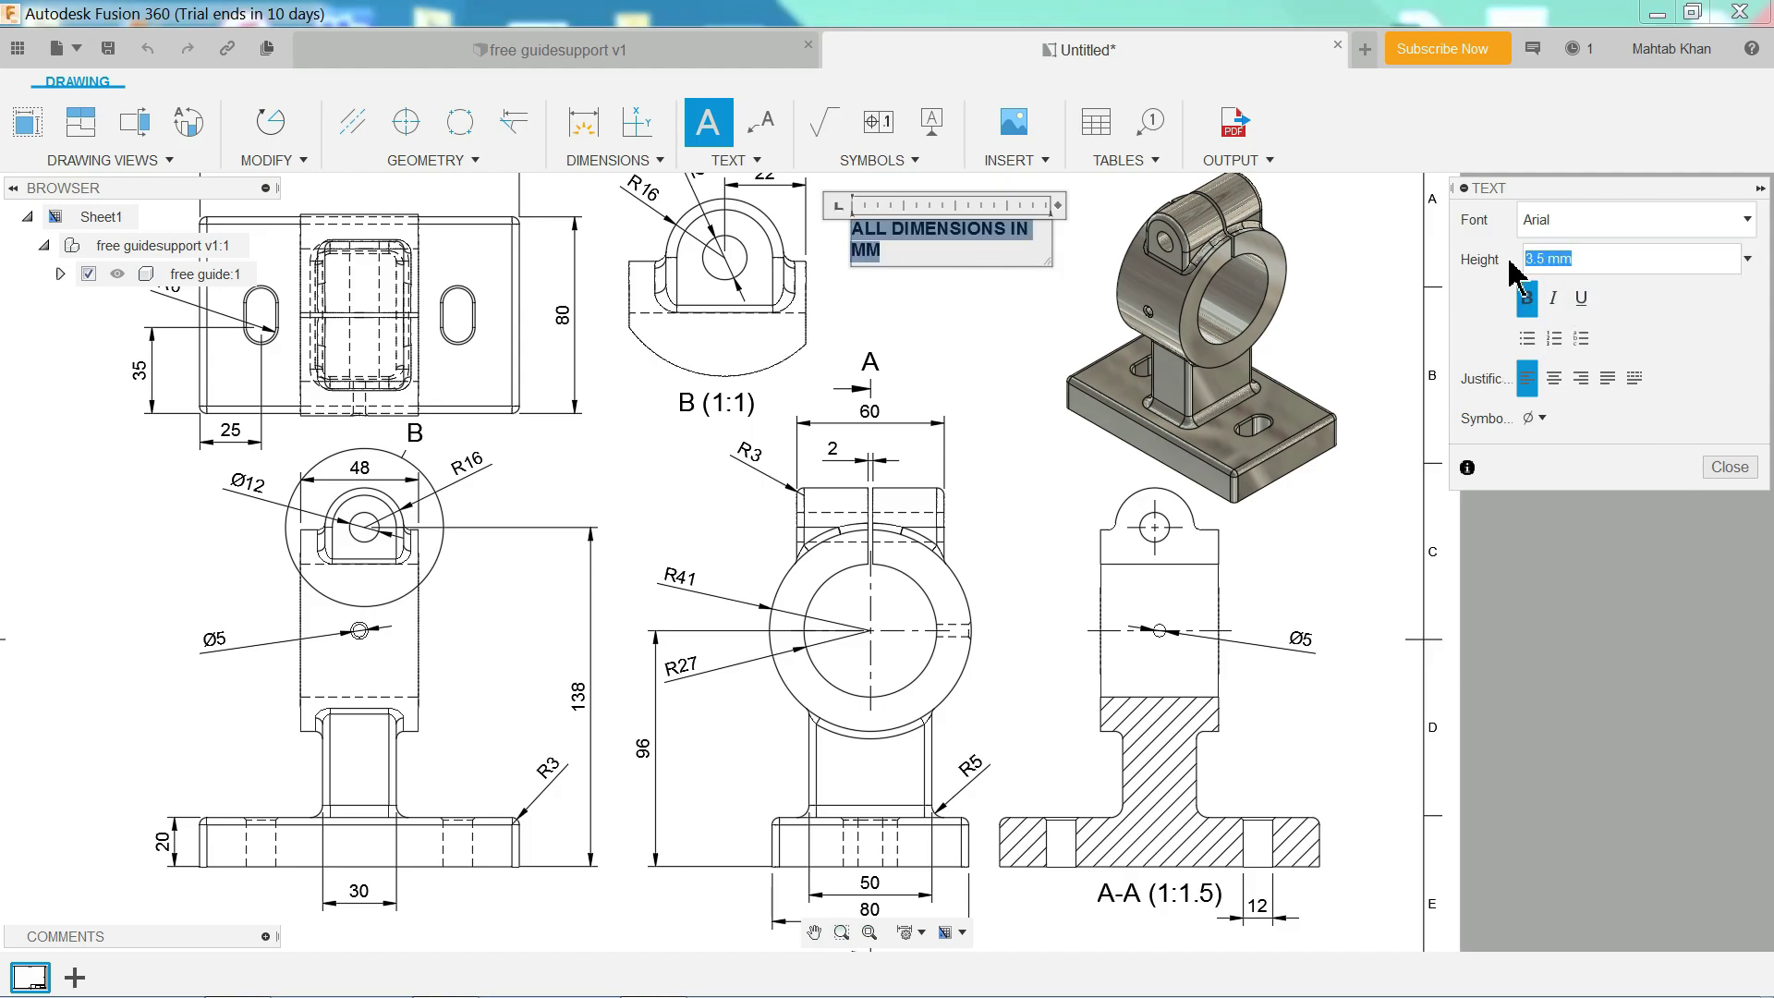
click(1746, 219)
scroll(1748, 238, down, 5)
click(1746, 218)
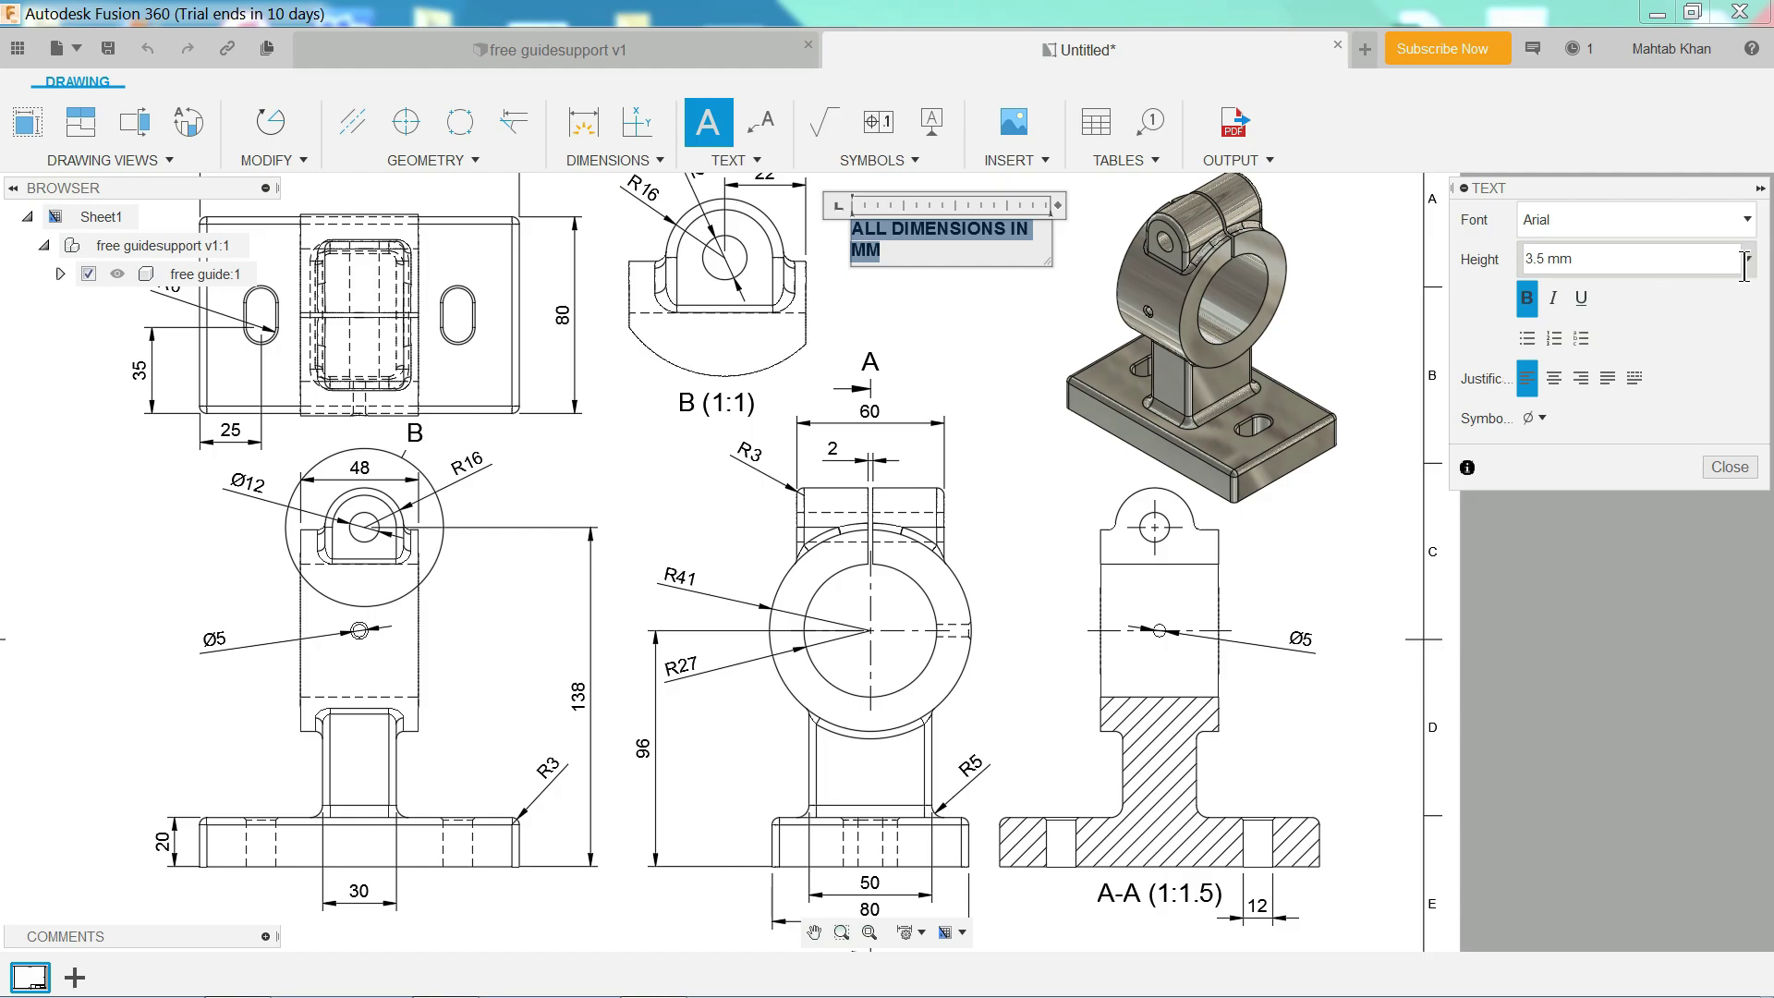
click(1746, 260)
click(1591, 268)
click(1555, 300)
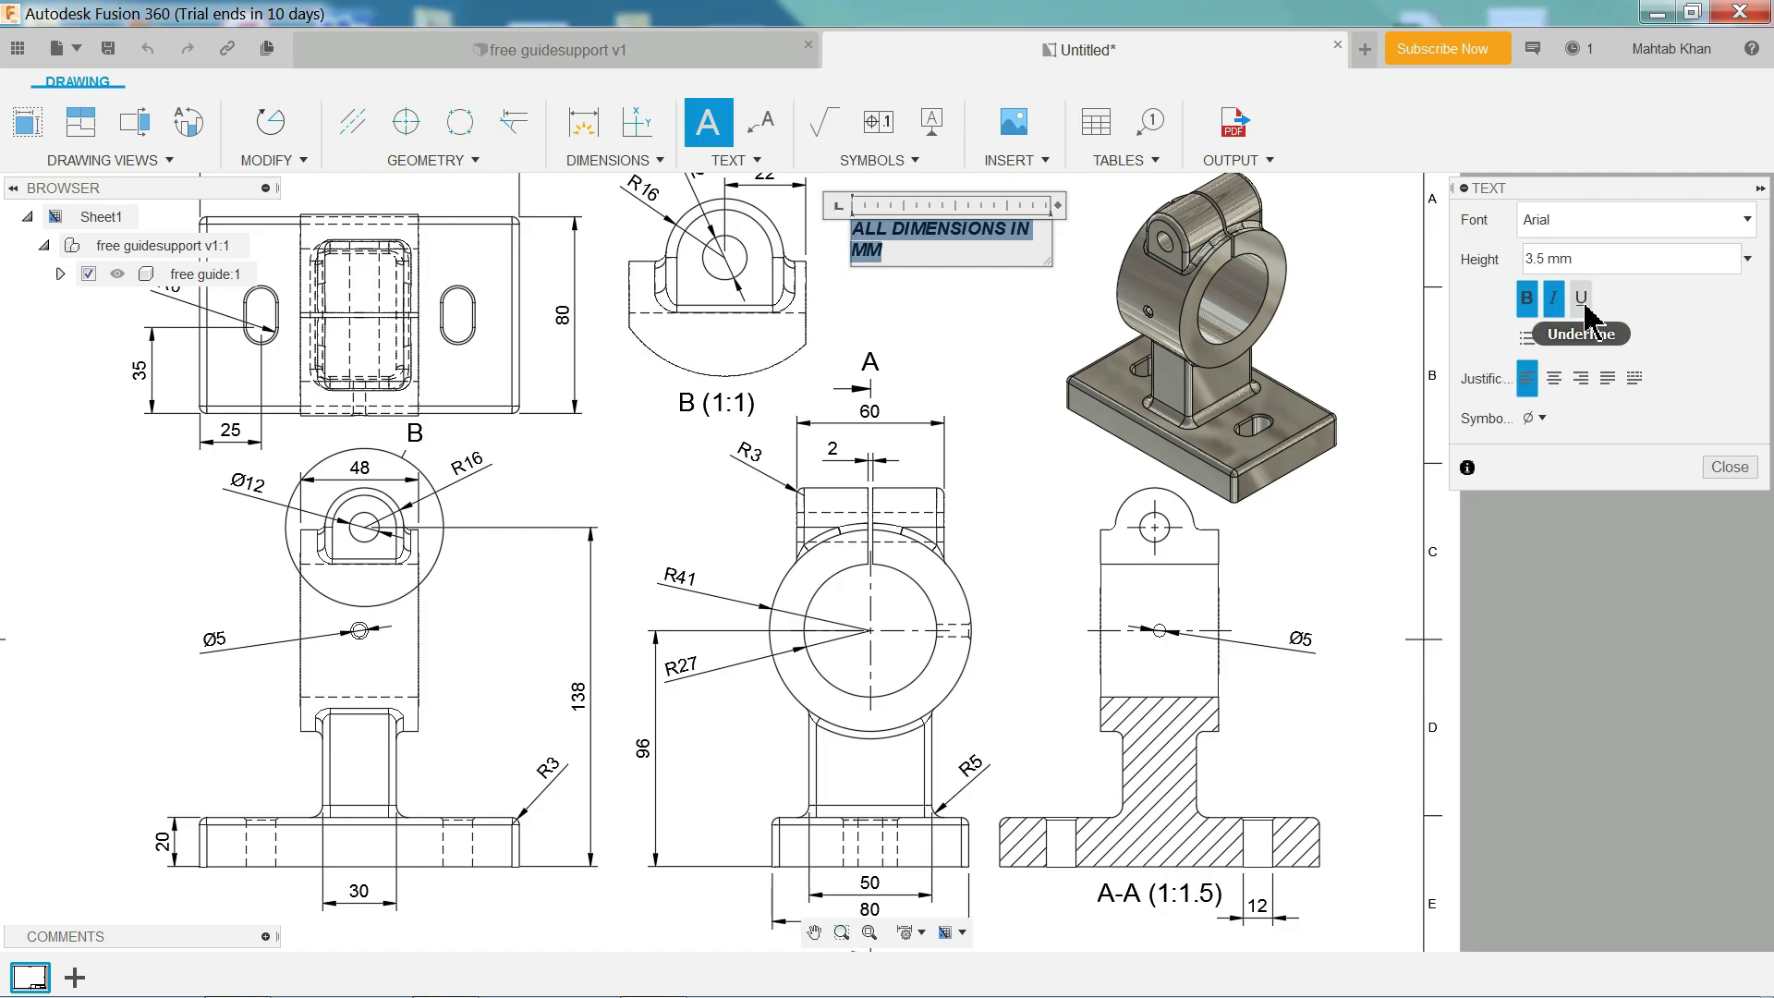
click(1582, 298)
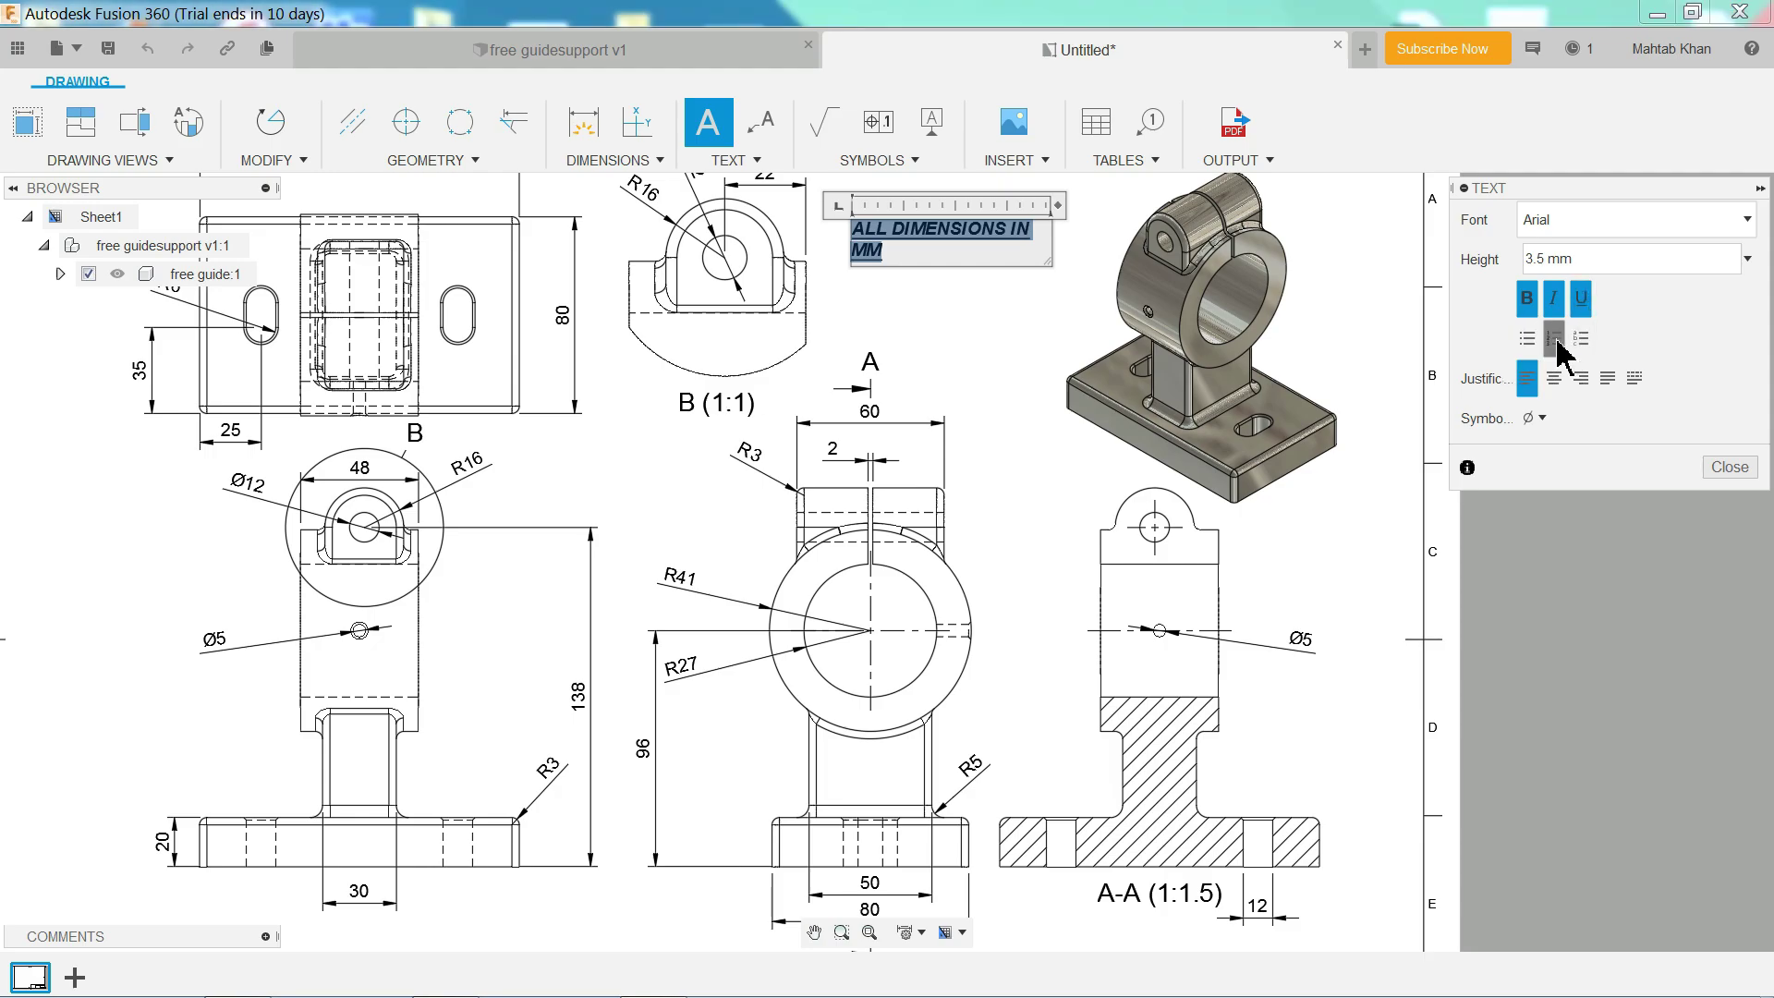
Remove the list bullet from the note, dismiss the recovery-file error, and finish the note.
click(1555, 338)
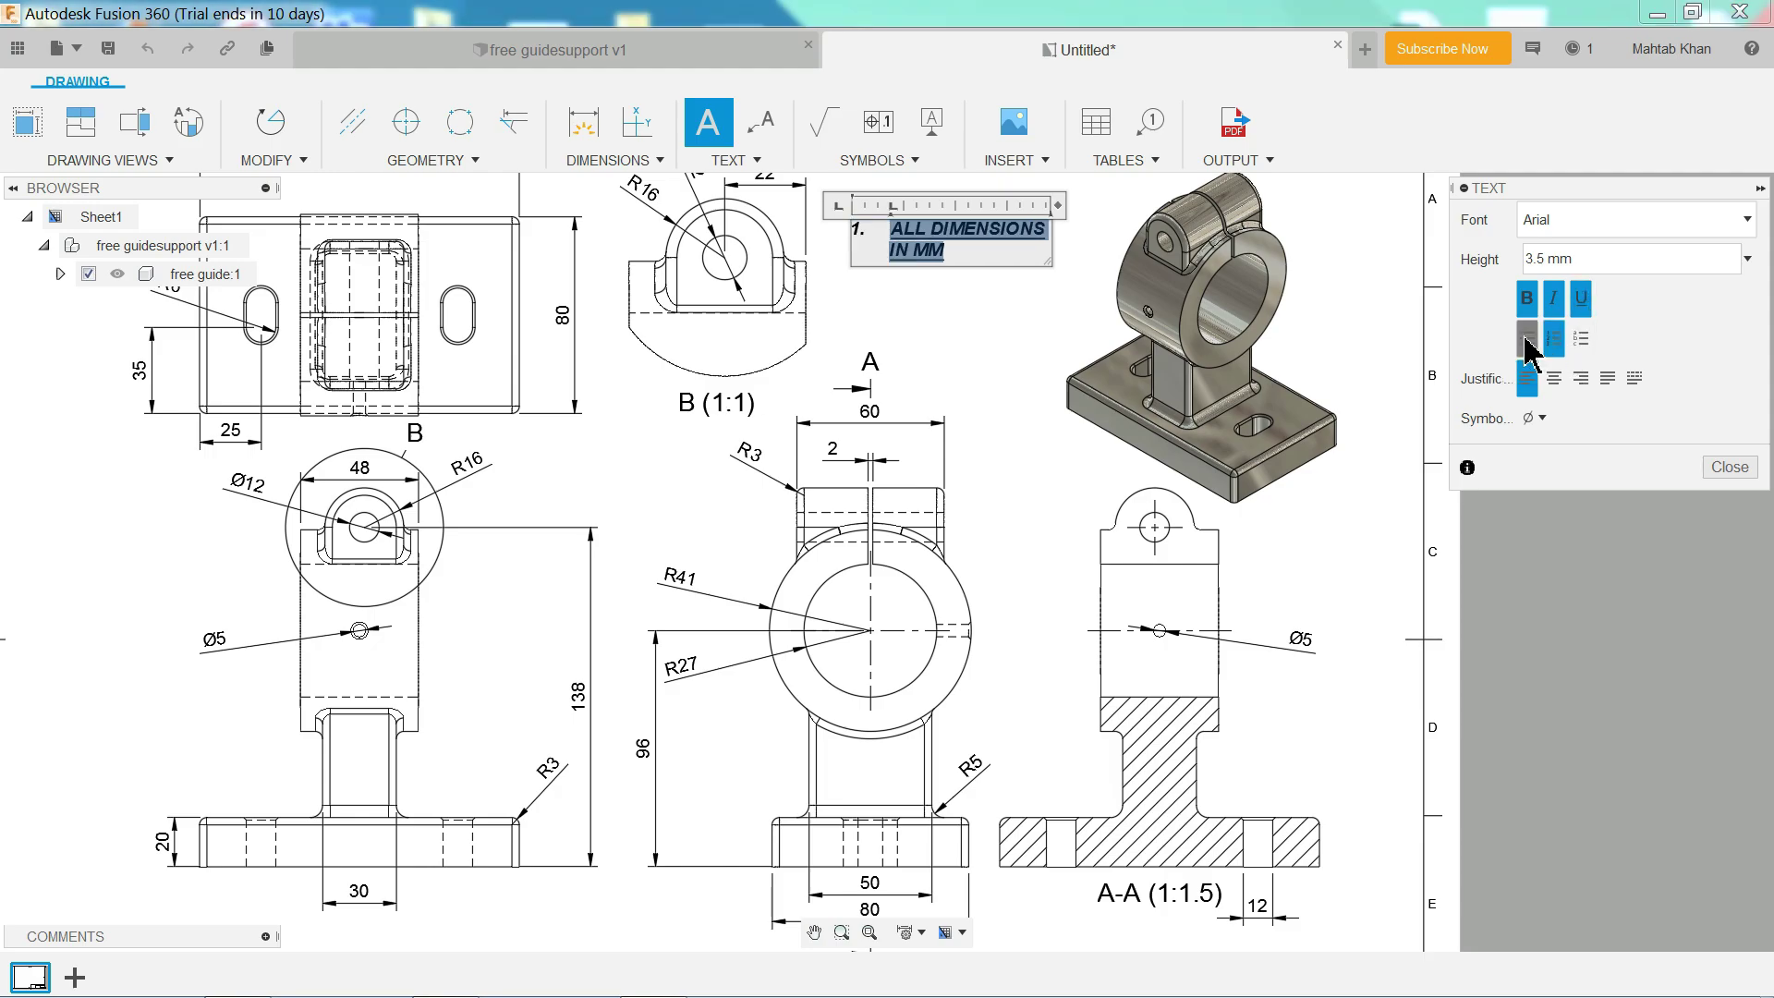
click(1526, 339)
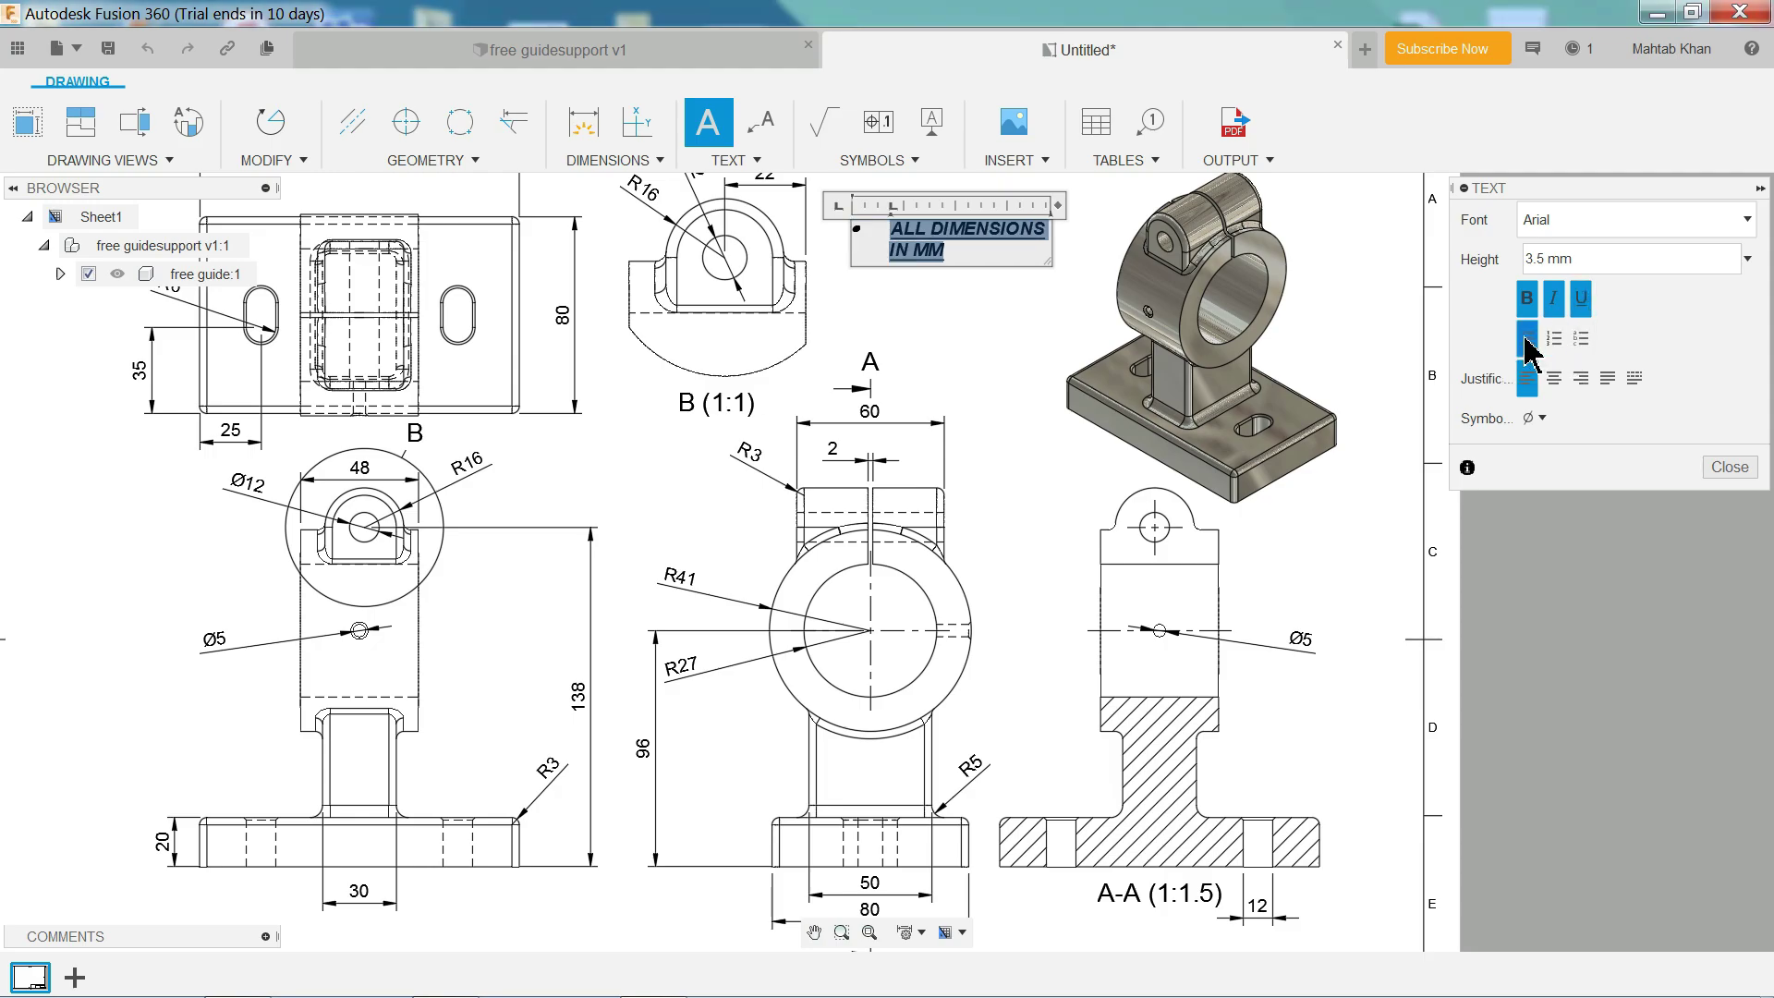
click(889, 247)
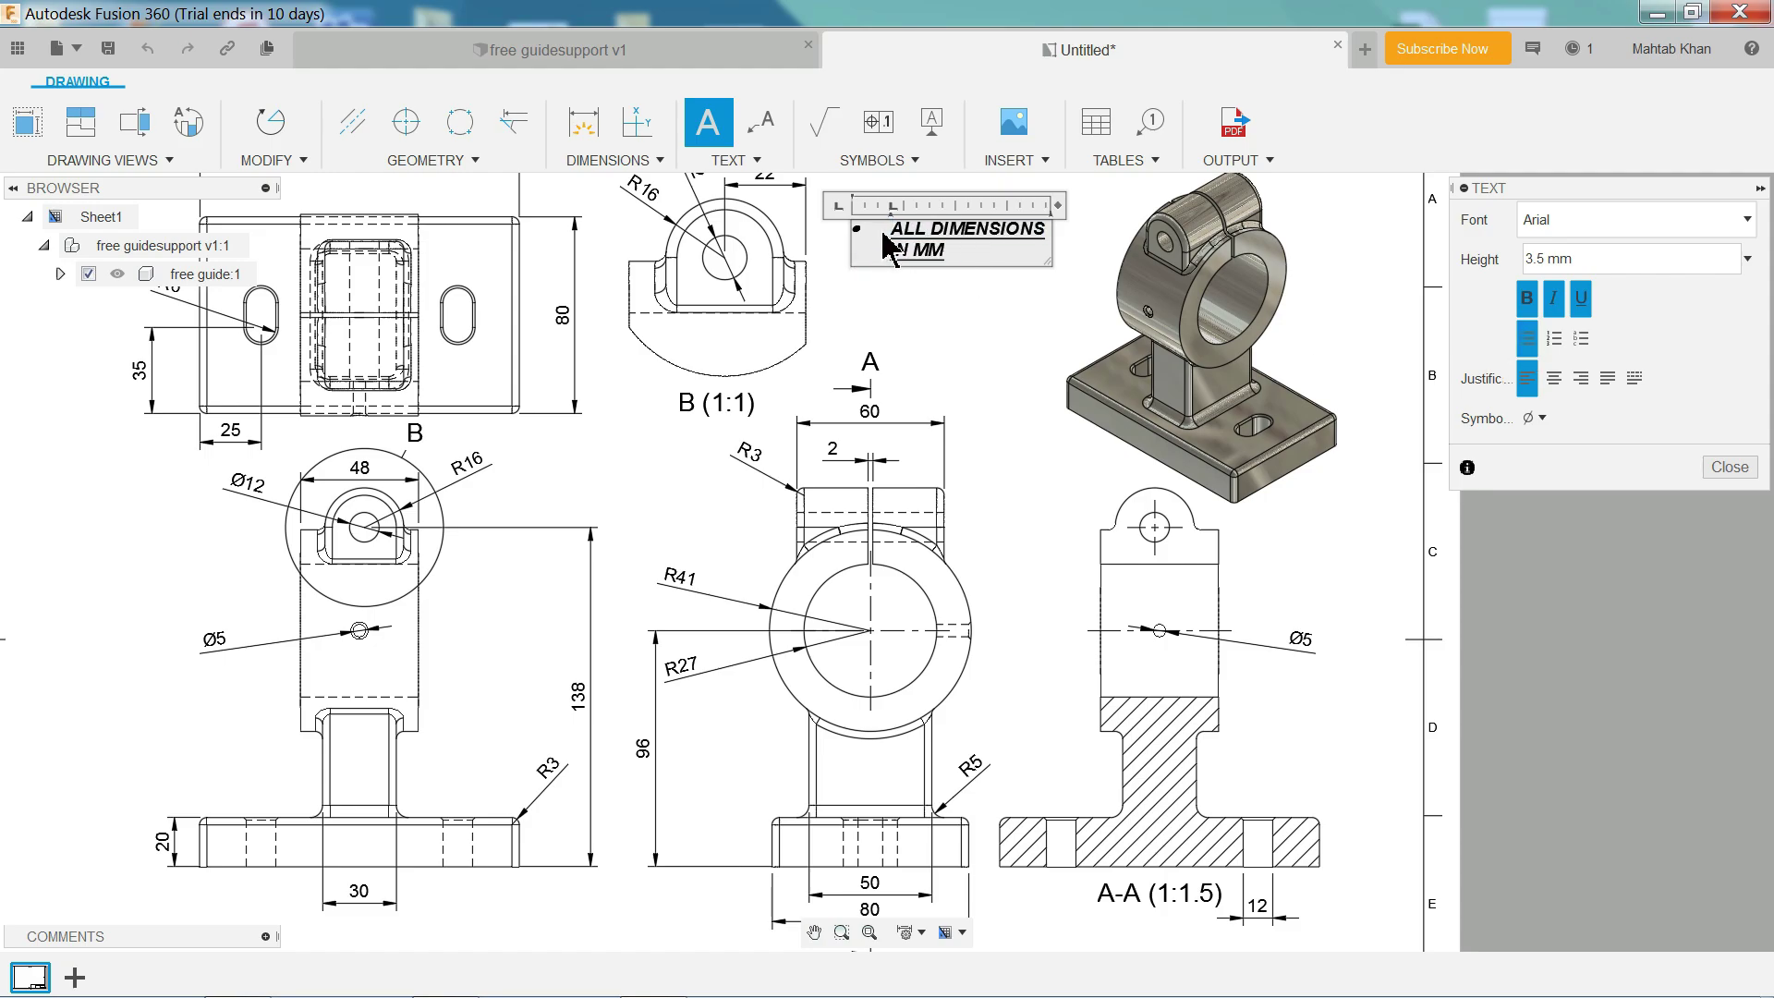
key(BackSpace)
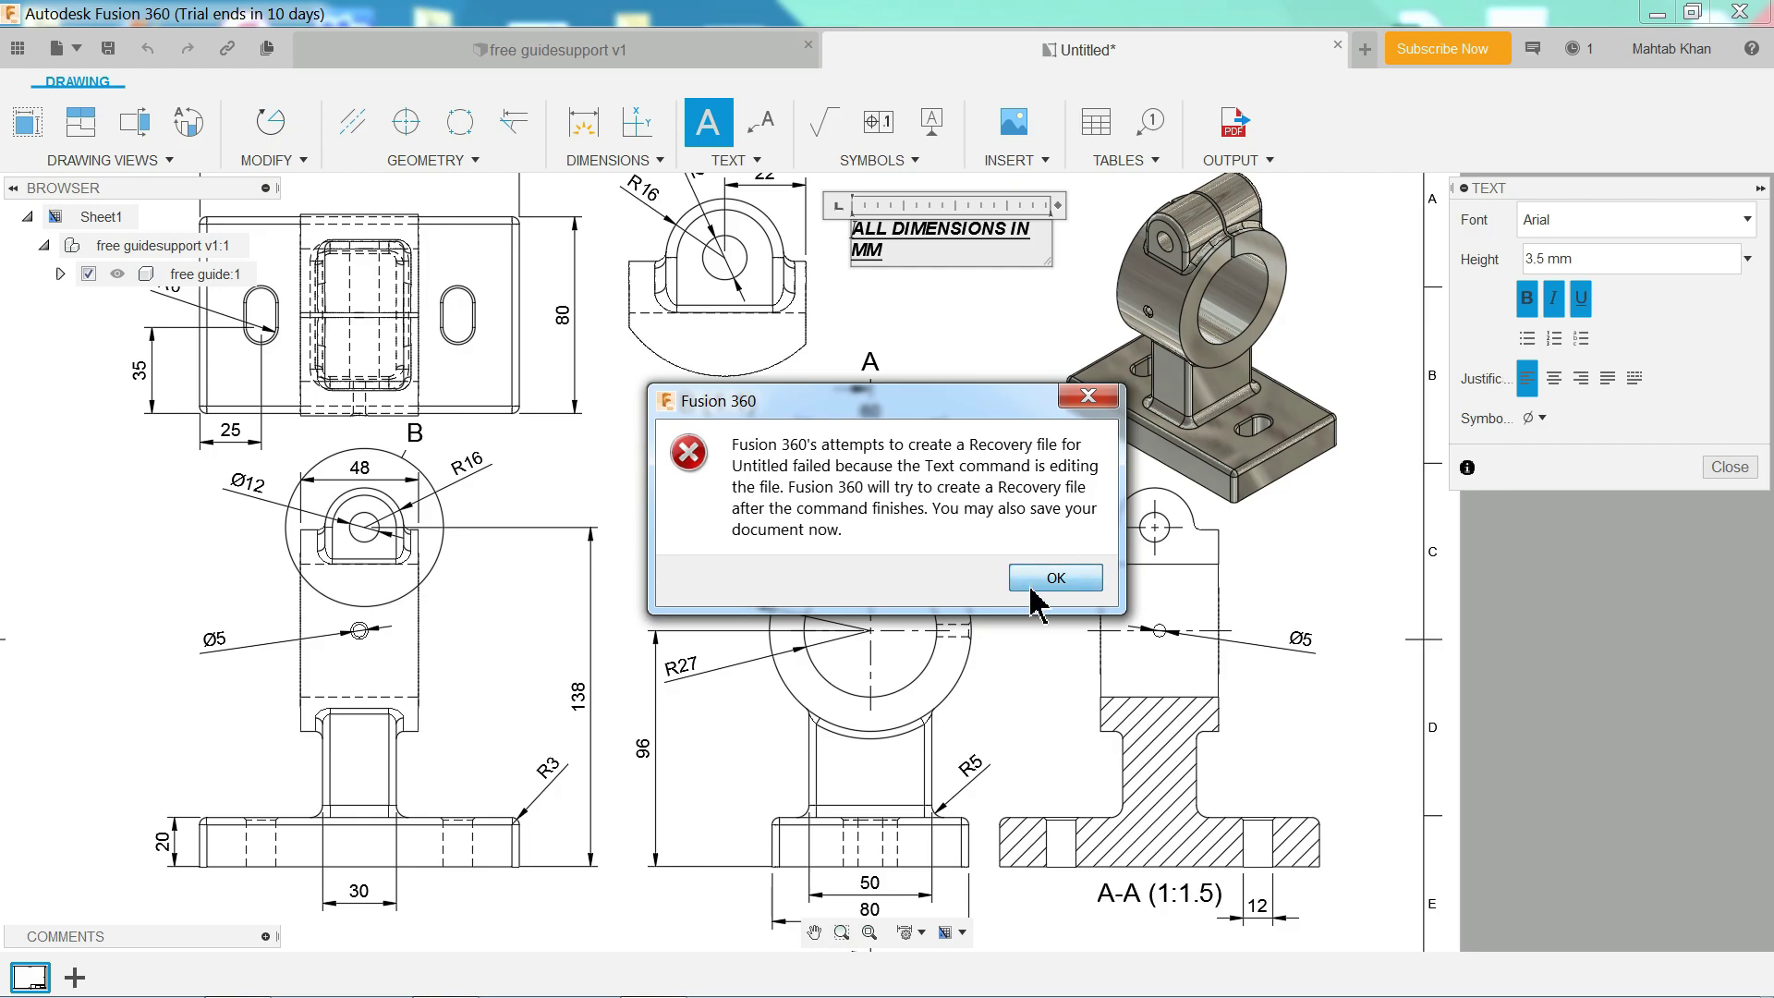
click(1030, 582)
click(1728, 469)
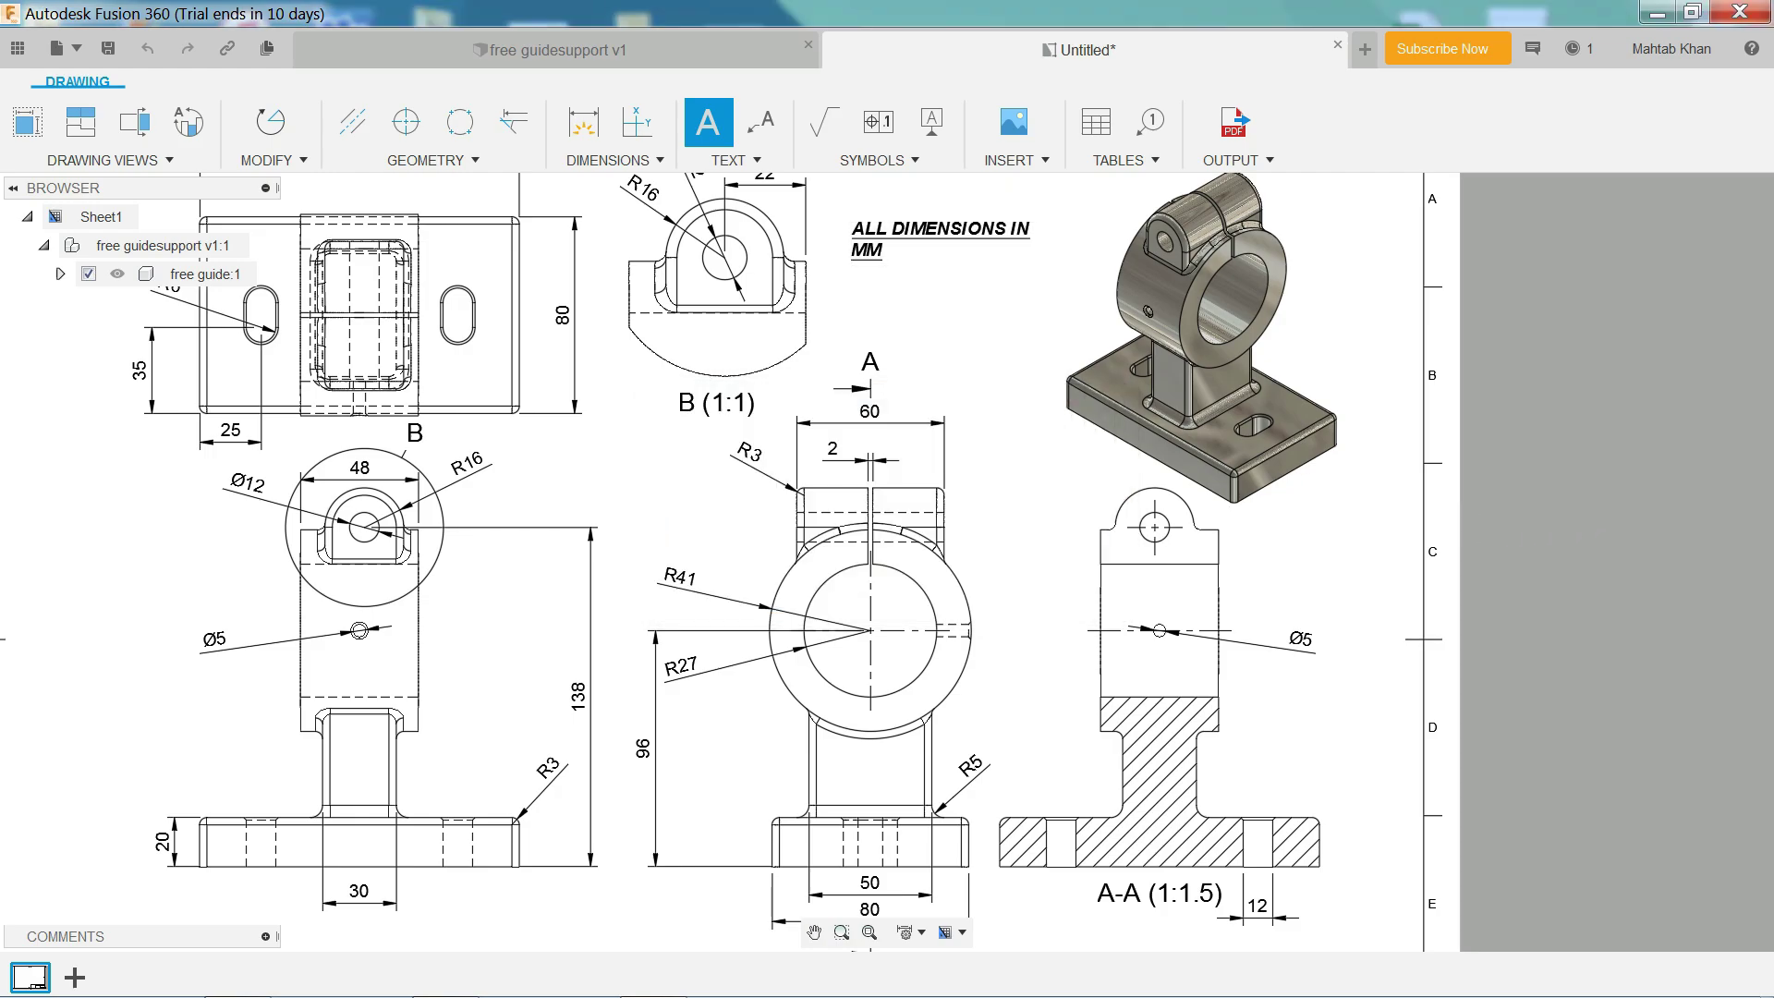
Widen the ALL DIMENSIONS IN MM note box to one line and set its text height to 5.
key(Escape)
click(965, 245)
scroll(967, 250, up, 3)
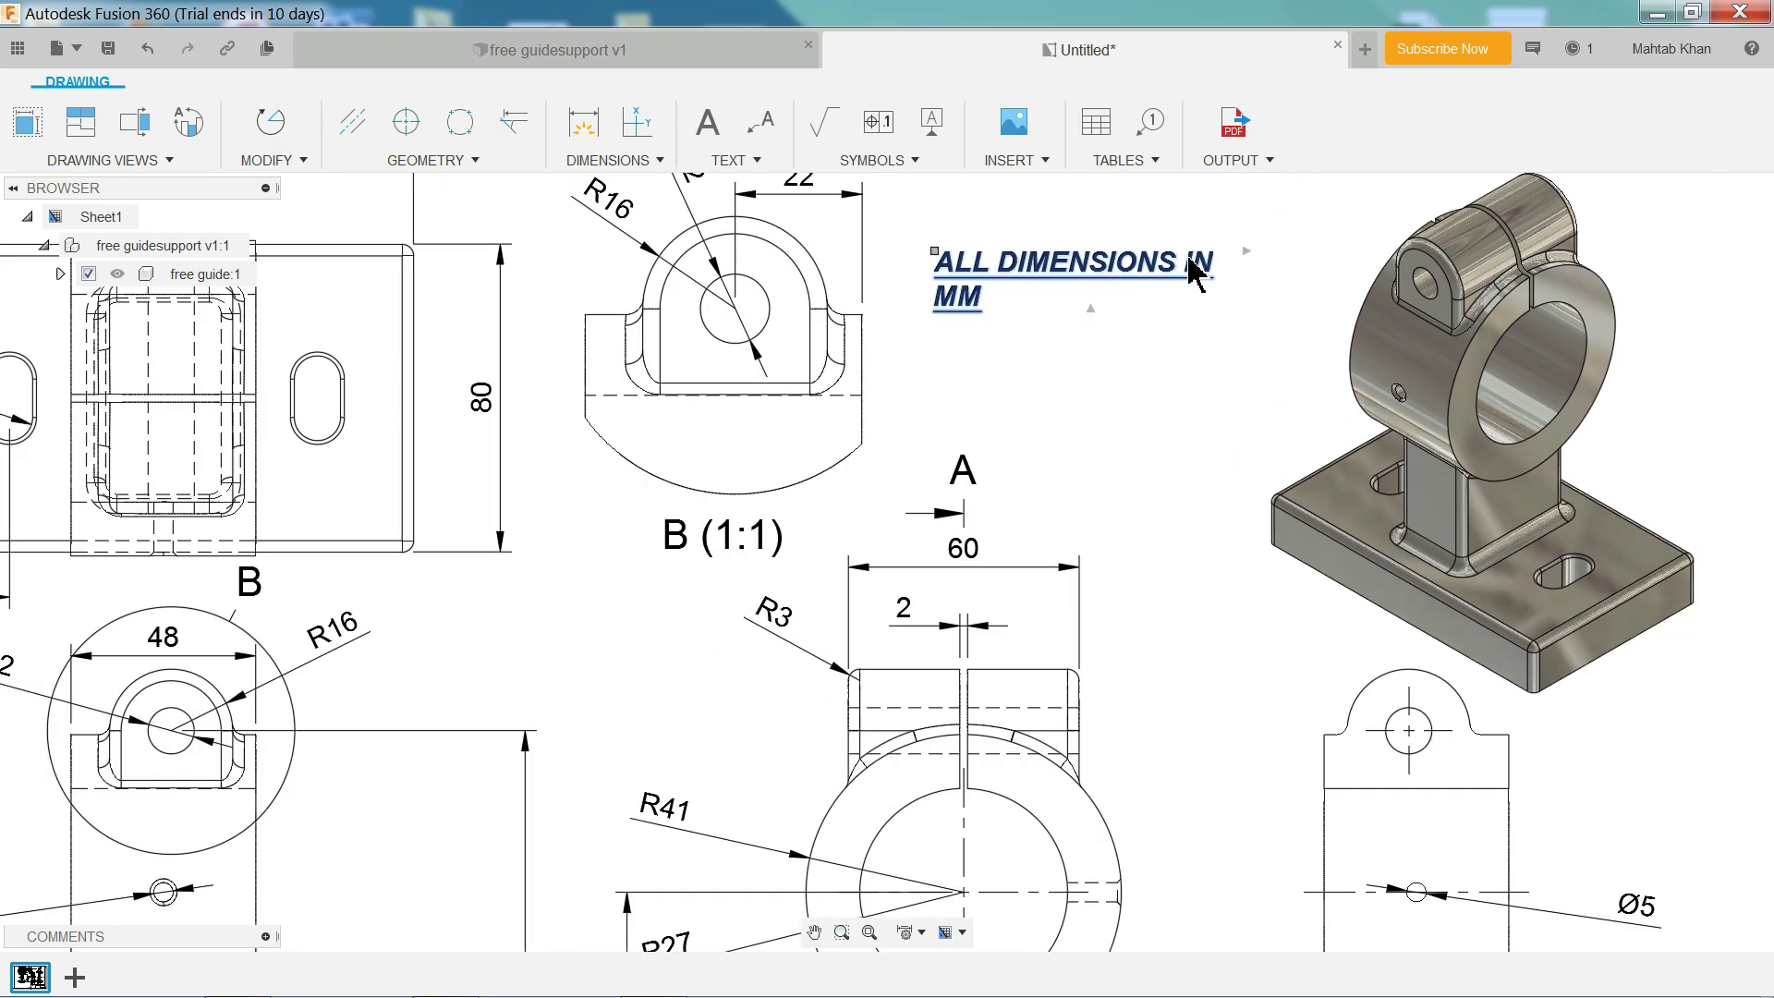
double_click(1122, 269)
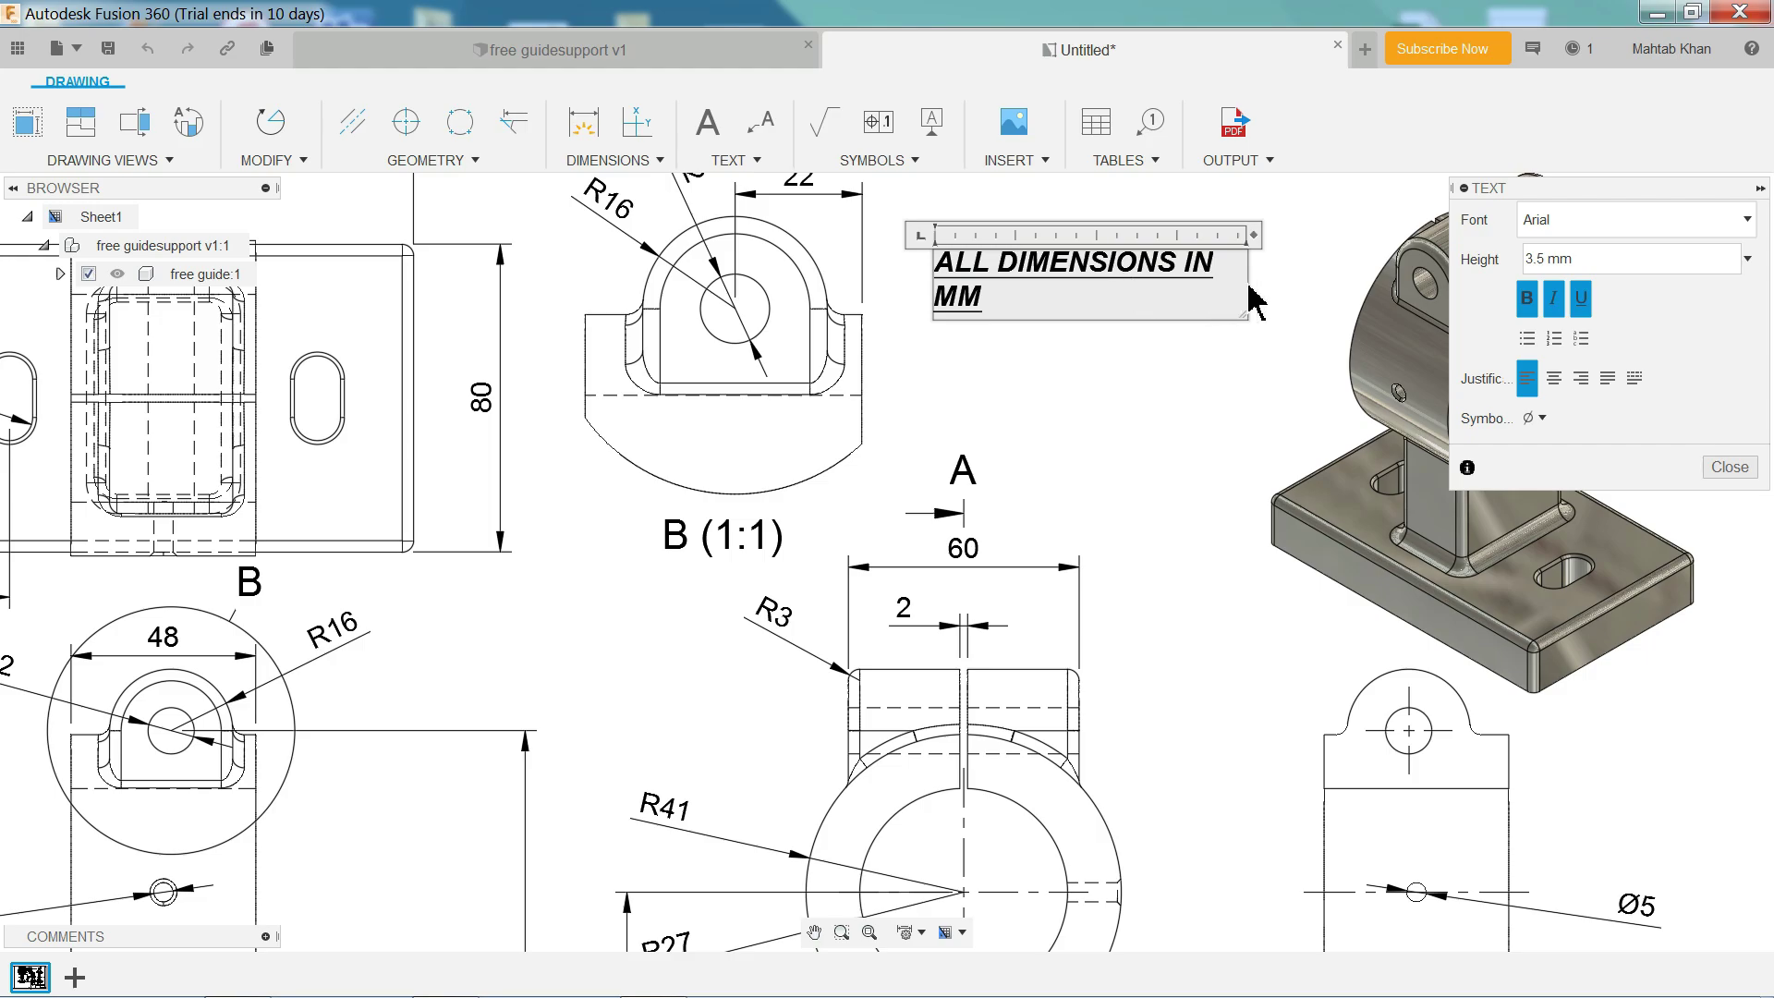
drag(1244, 323, 1327, 334)
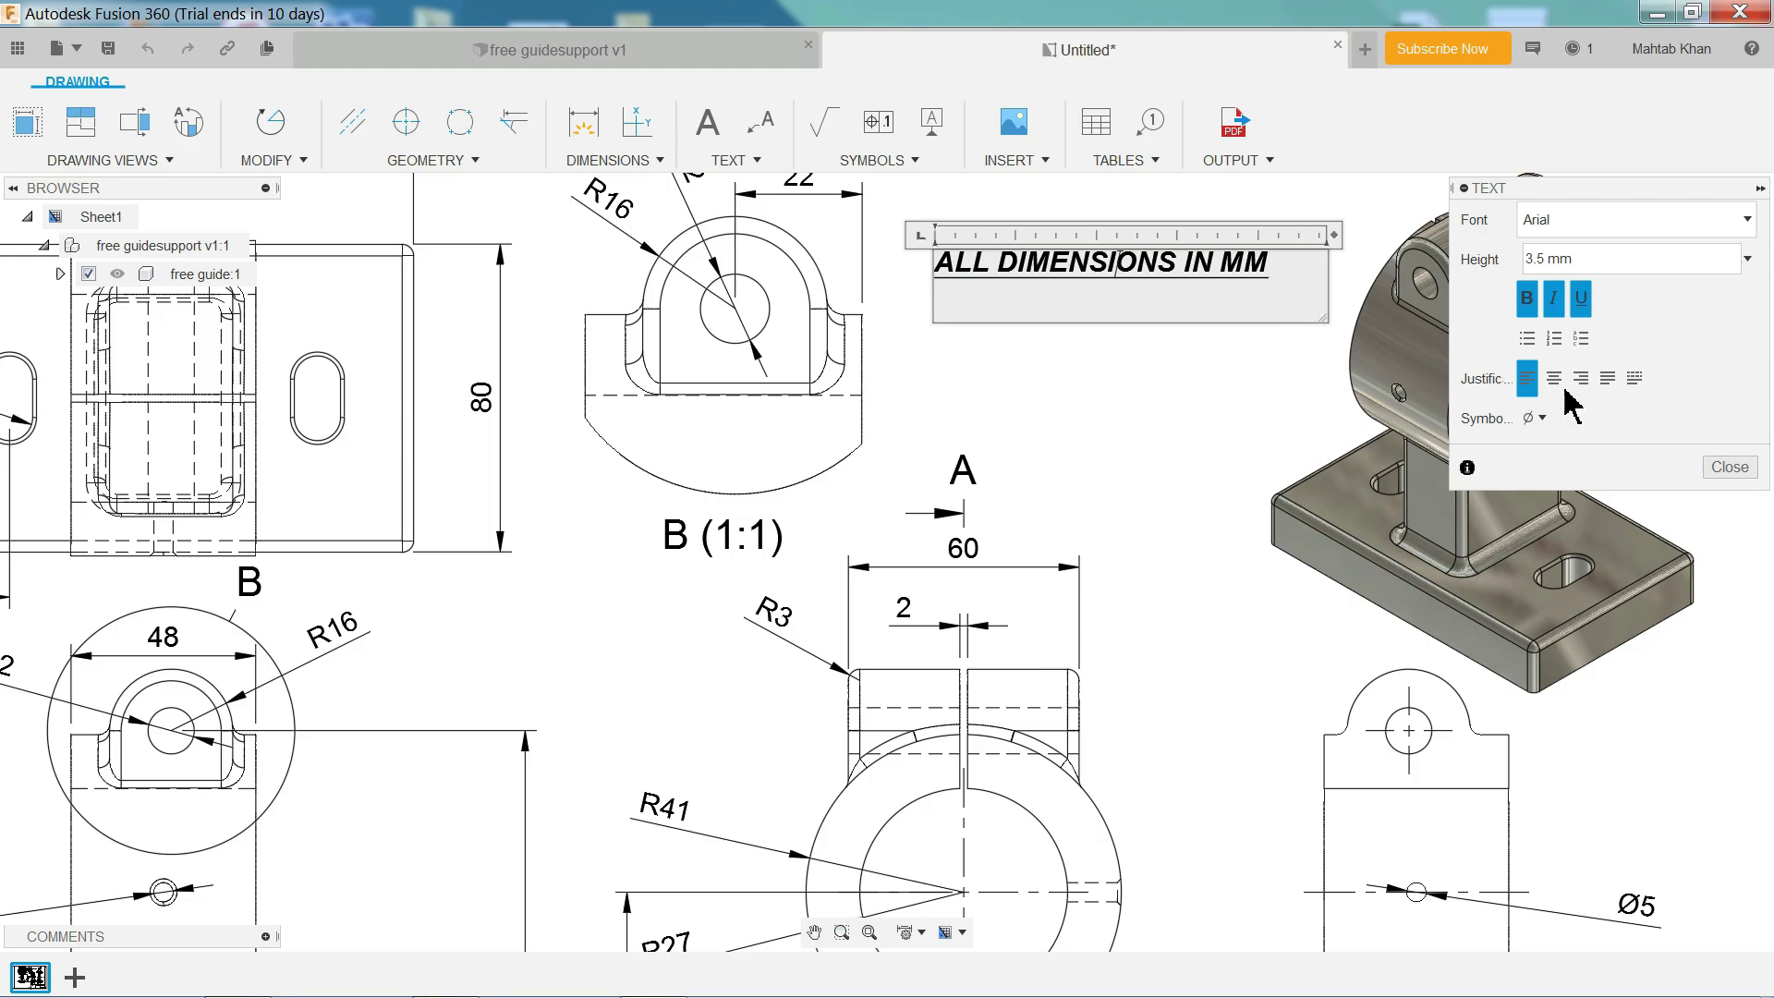
drag(1560, 260, 1576, 261)
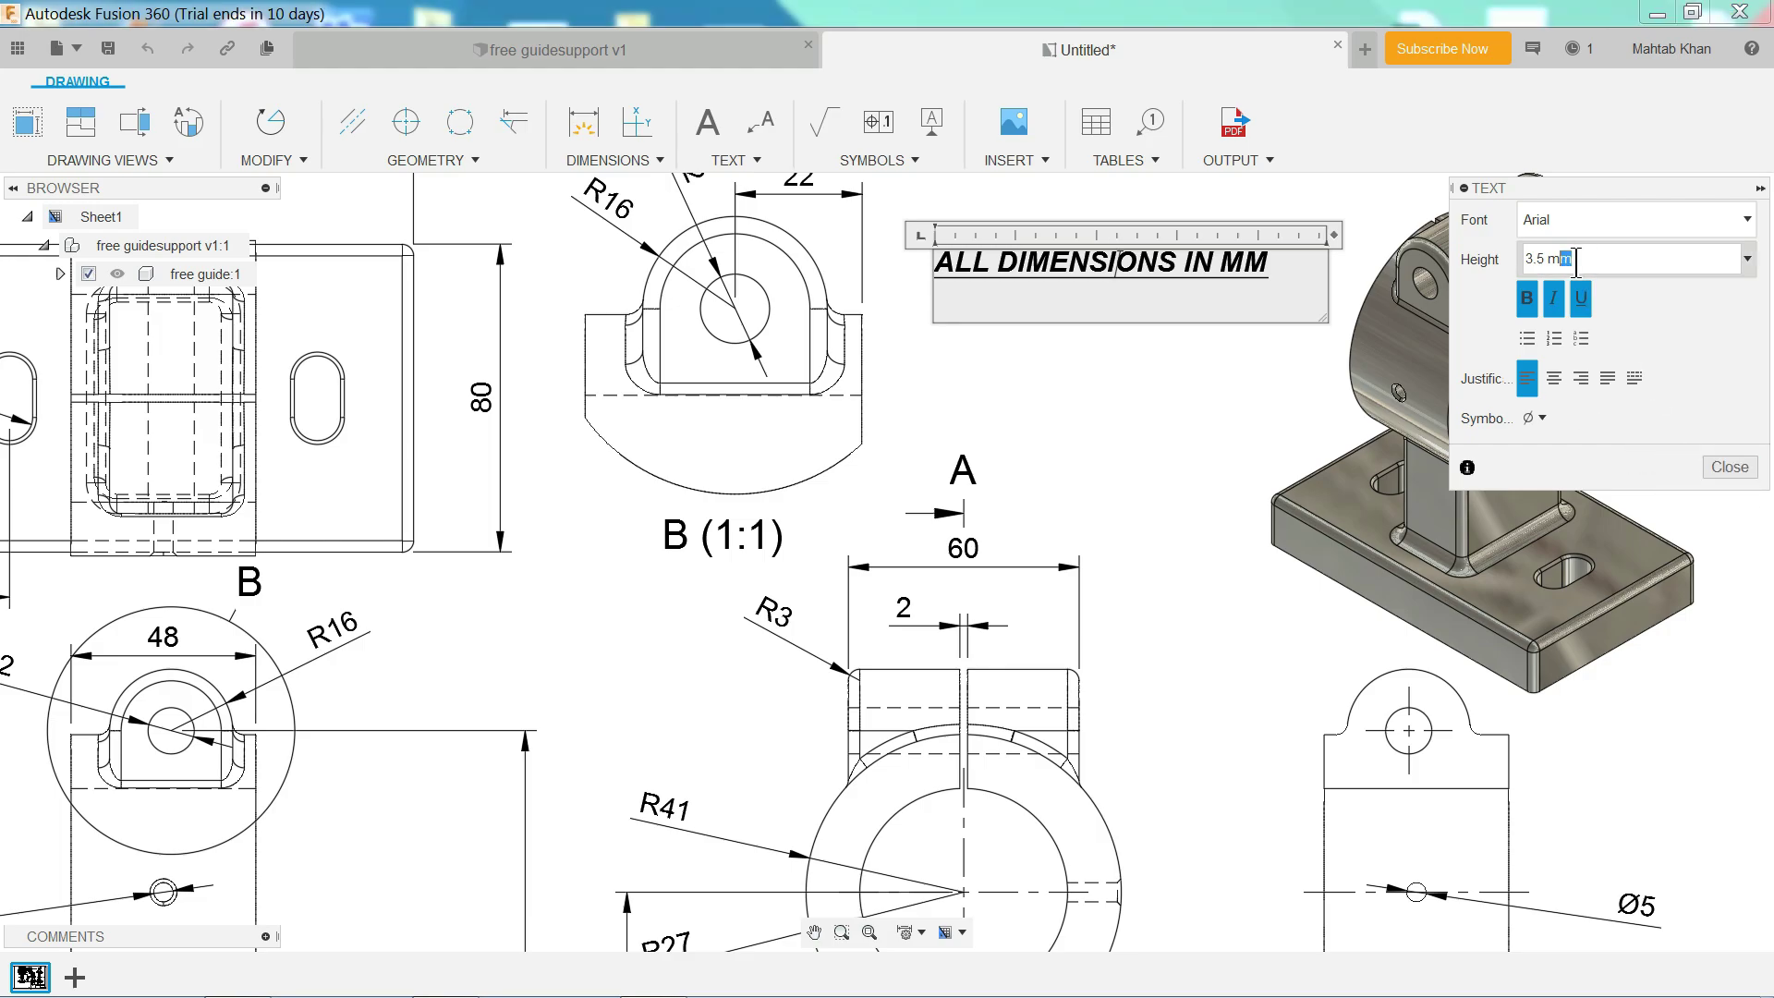
text(5)
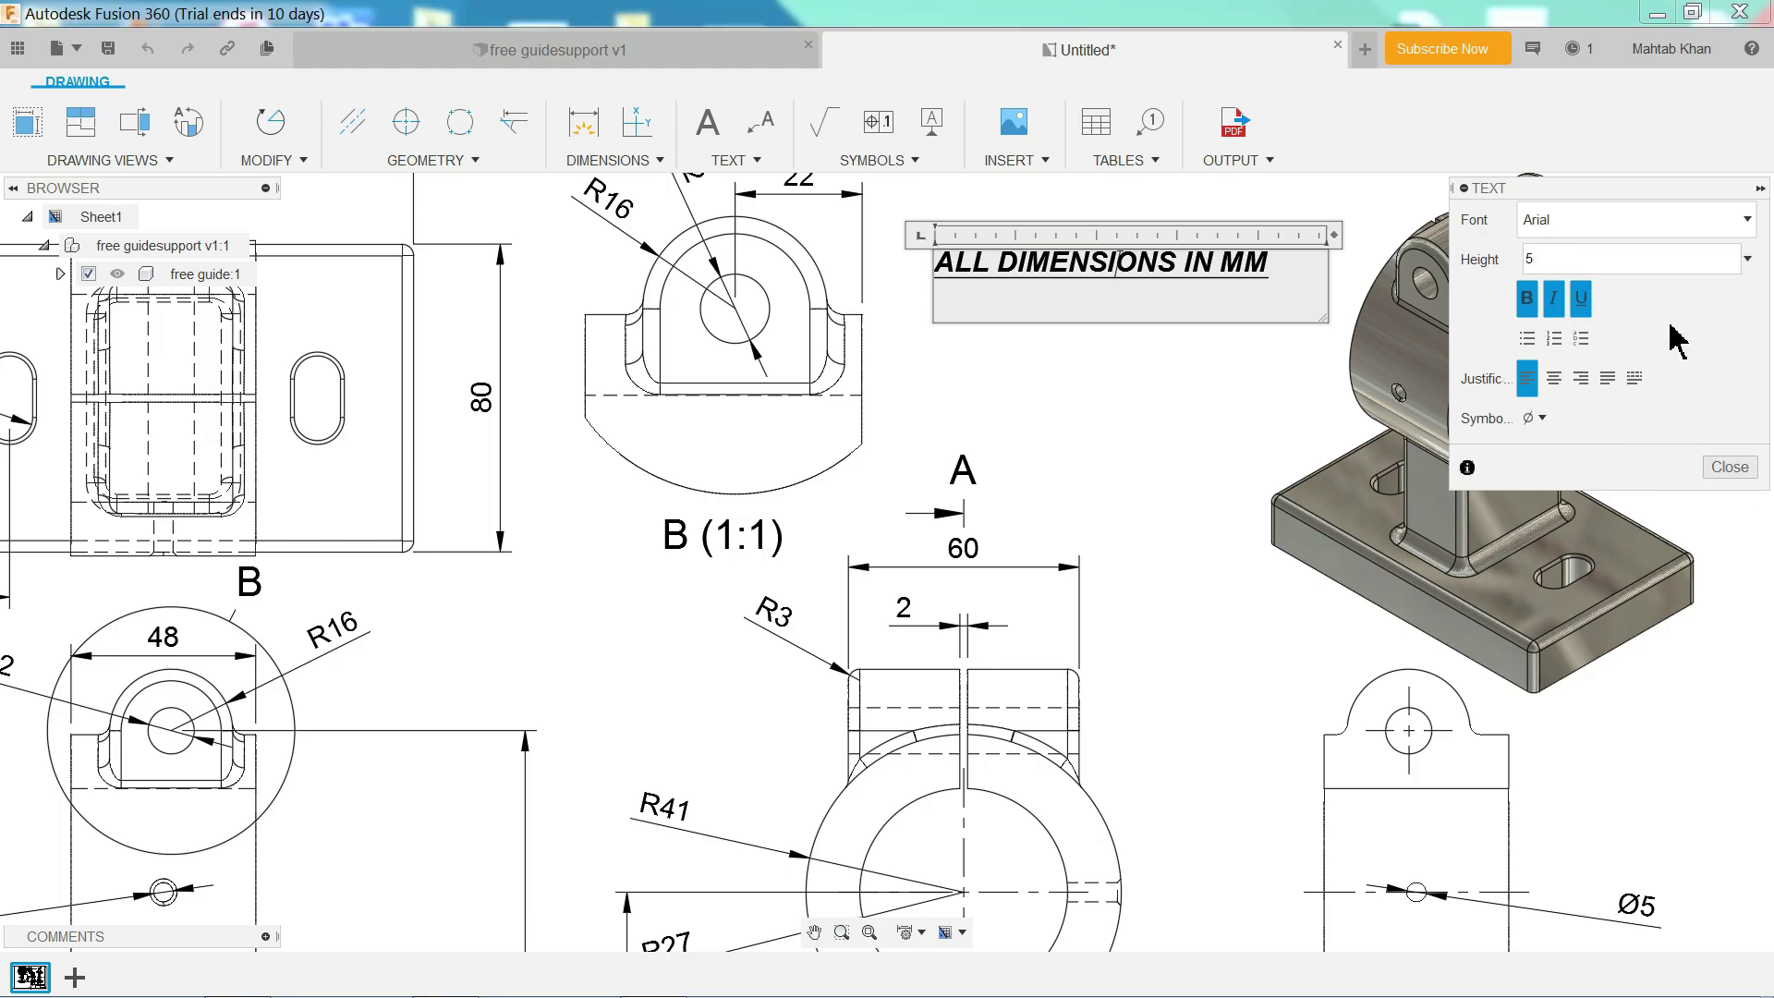
click(1730, 466)
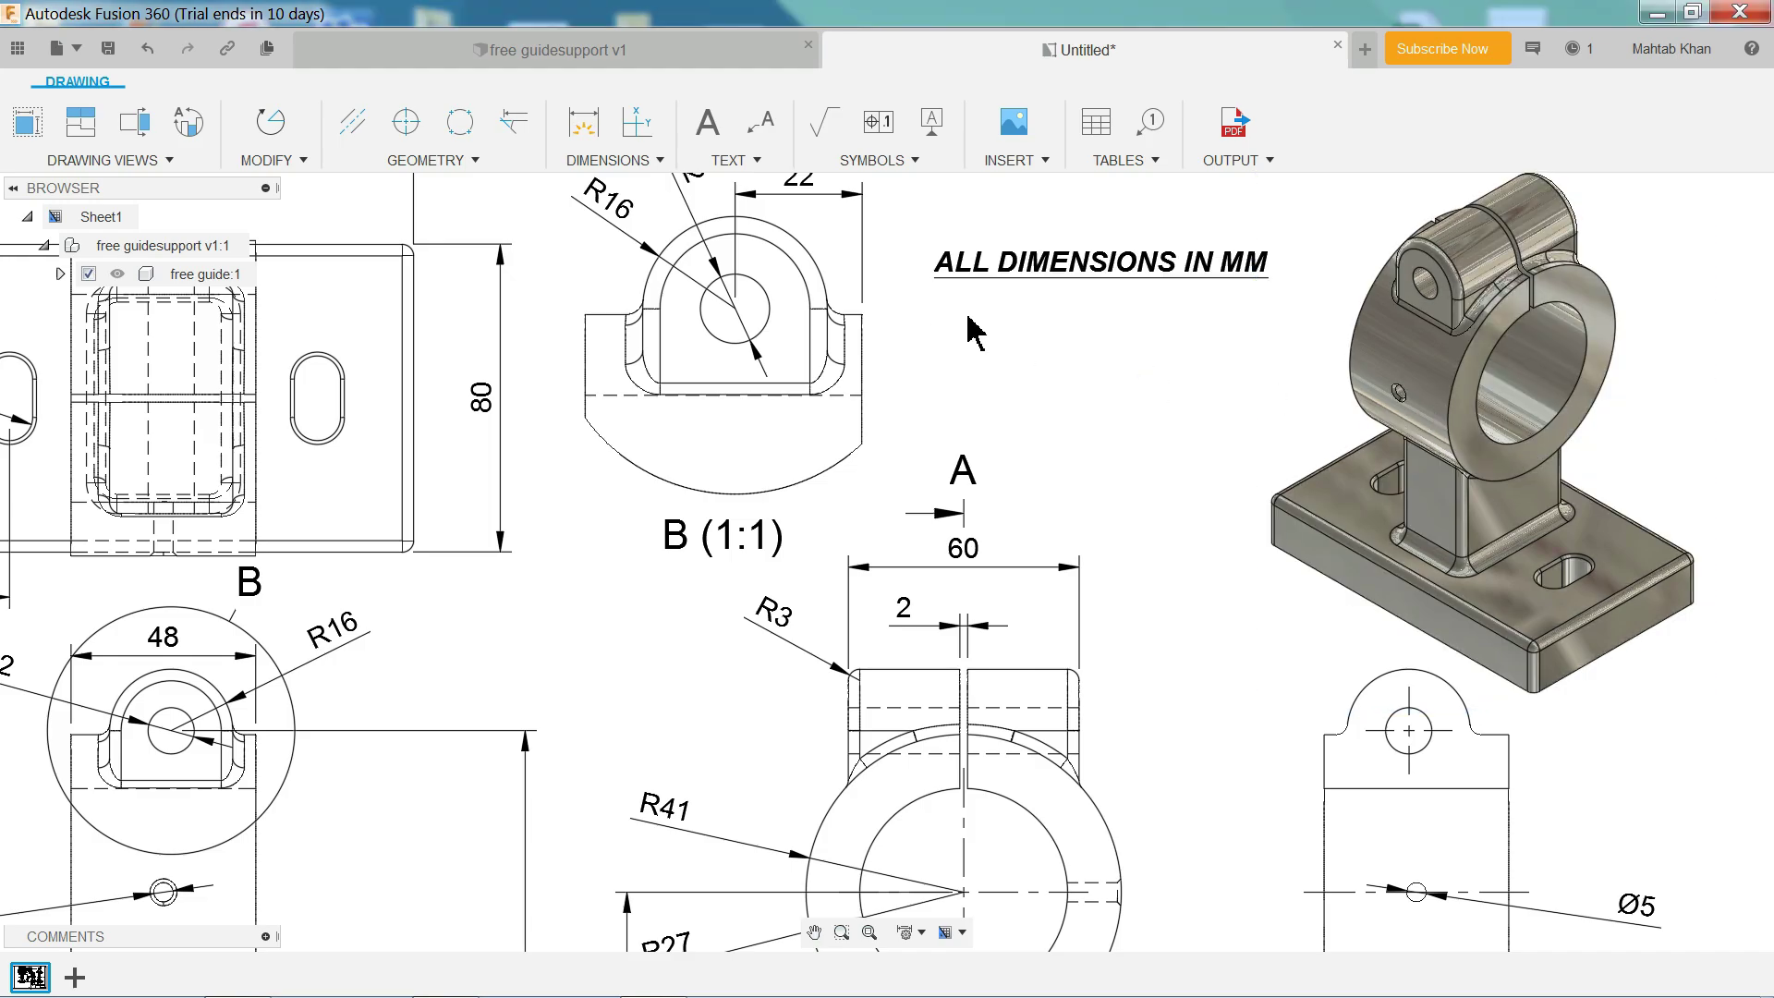
scroll(847, 268, down, 1)
scroll(843, 268, down, 1)
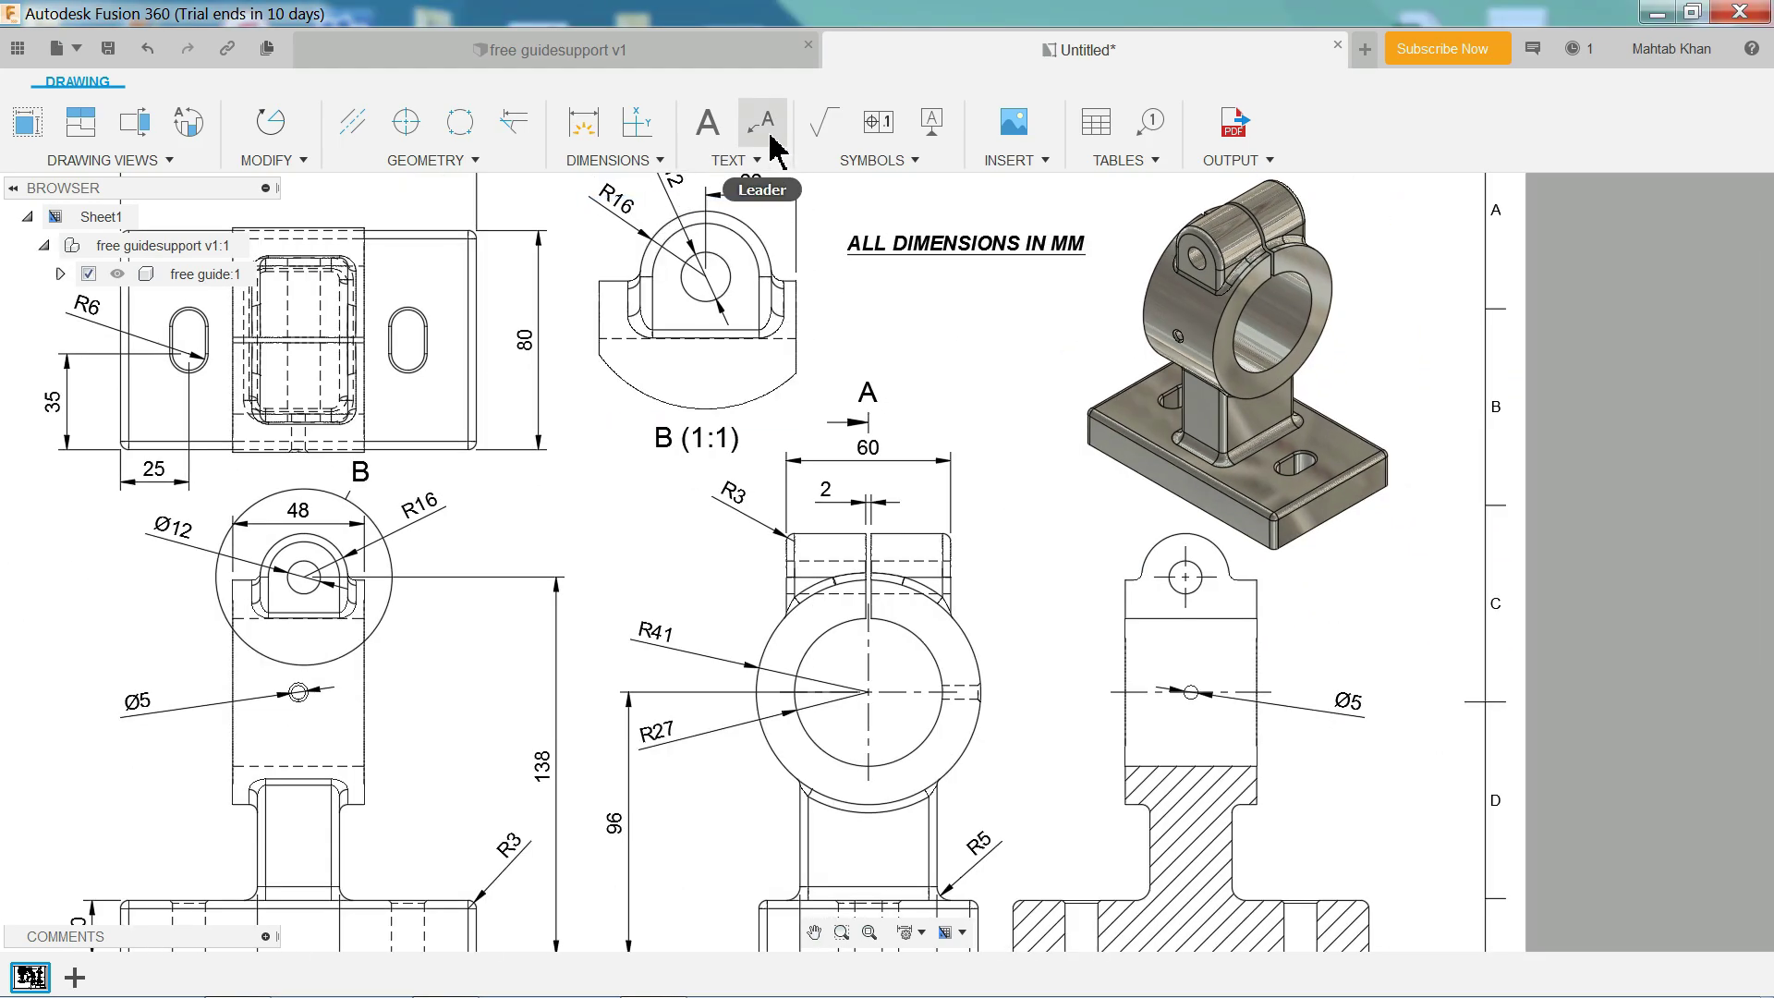
Add a '1mmx45°' leader note attached to the Ø5 hole edge in the front view.
click(764, 122)
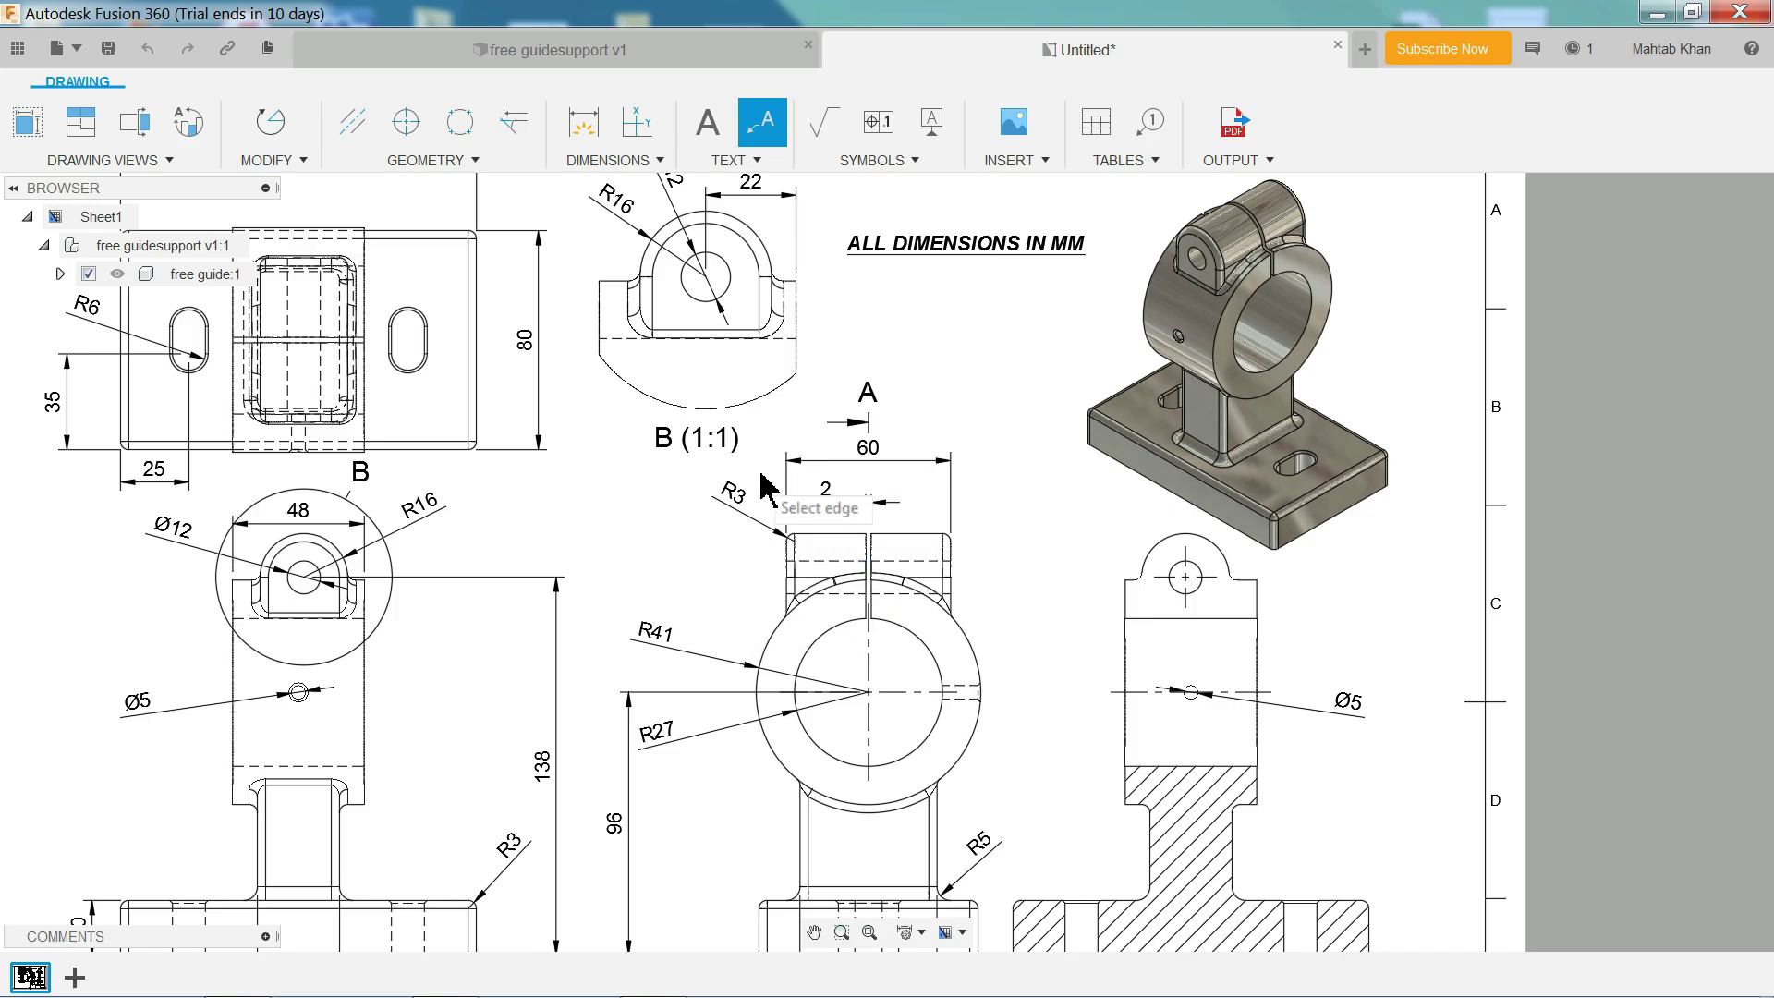
mouse_move(536, 610)
middle_down()
mouse_move(1038, 316)
mouse_move(1034, 427)
middle_up()
scroll(1039, 317, down, 2)
scroll(908, 524, up, 4)
scroll(908, 525, up, 1)
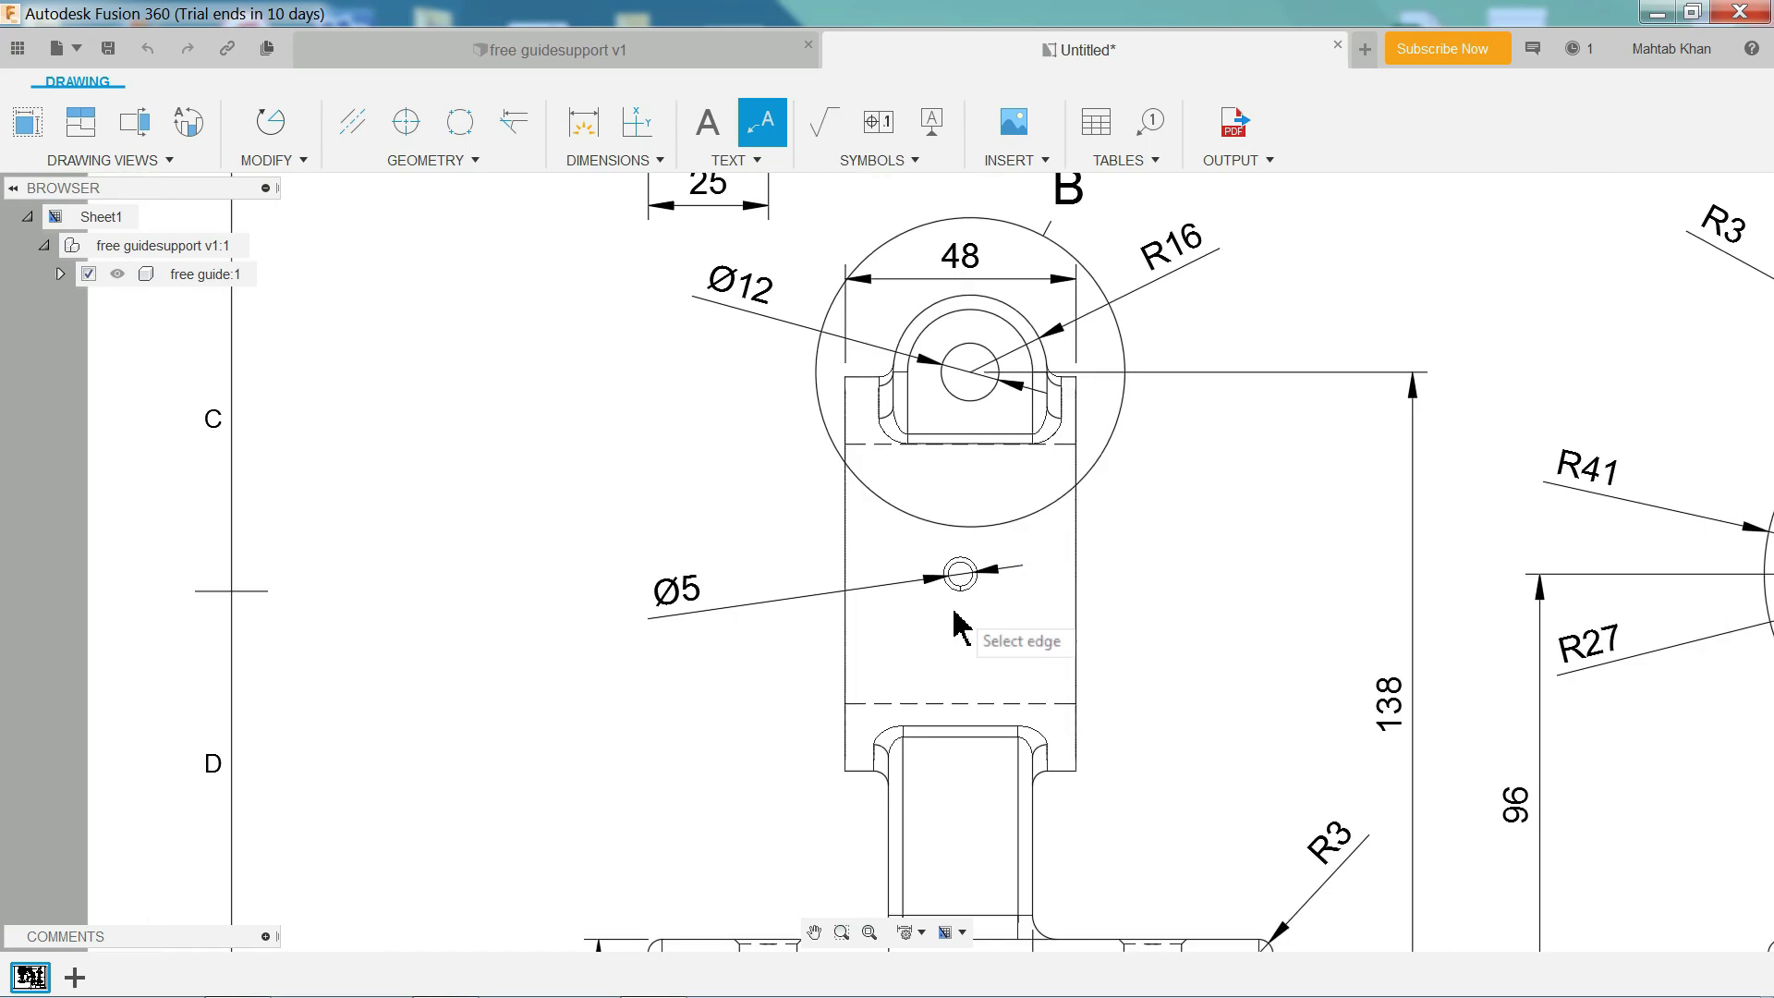
click(969, 583)
click(1172, 599)
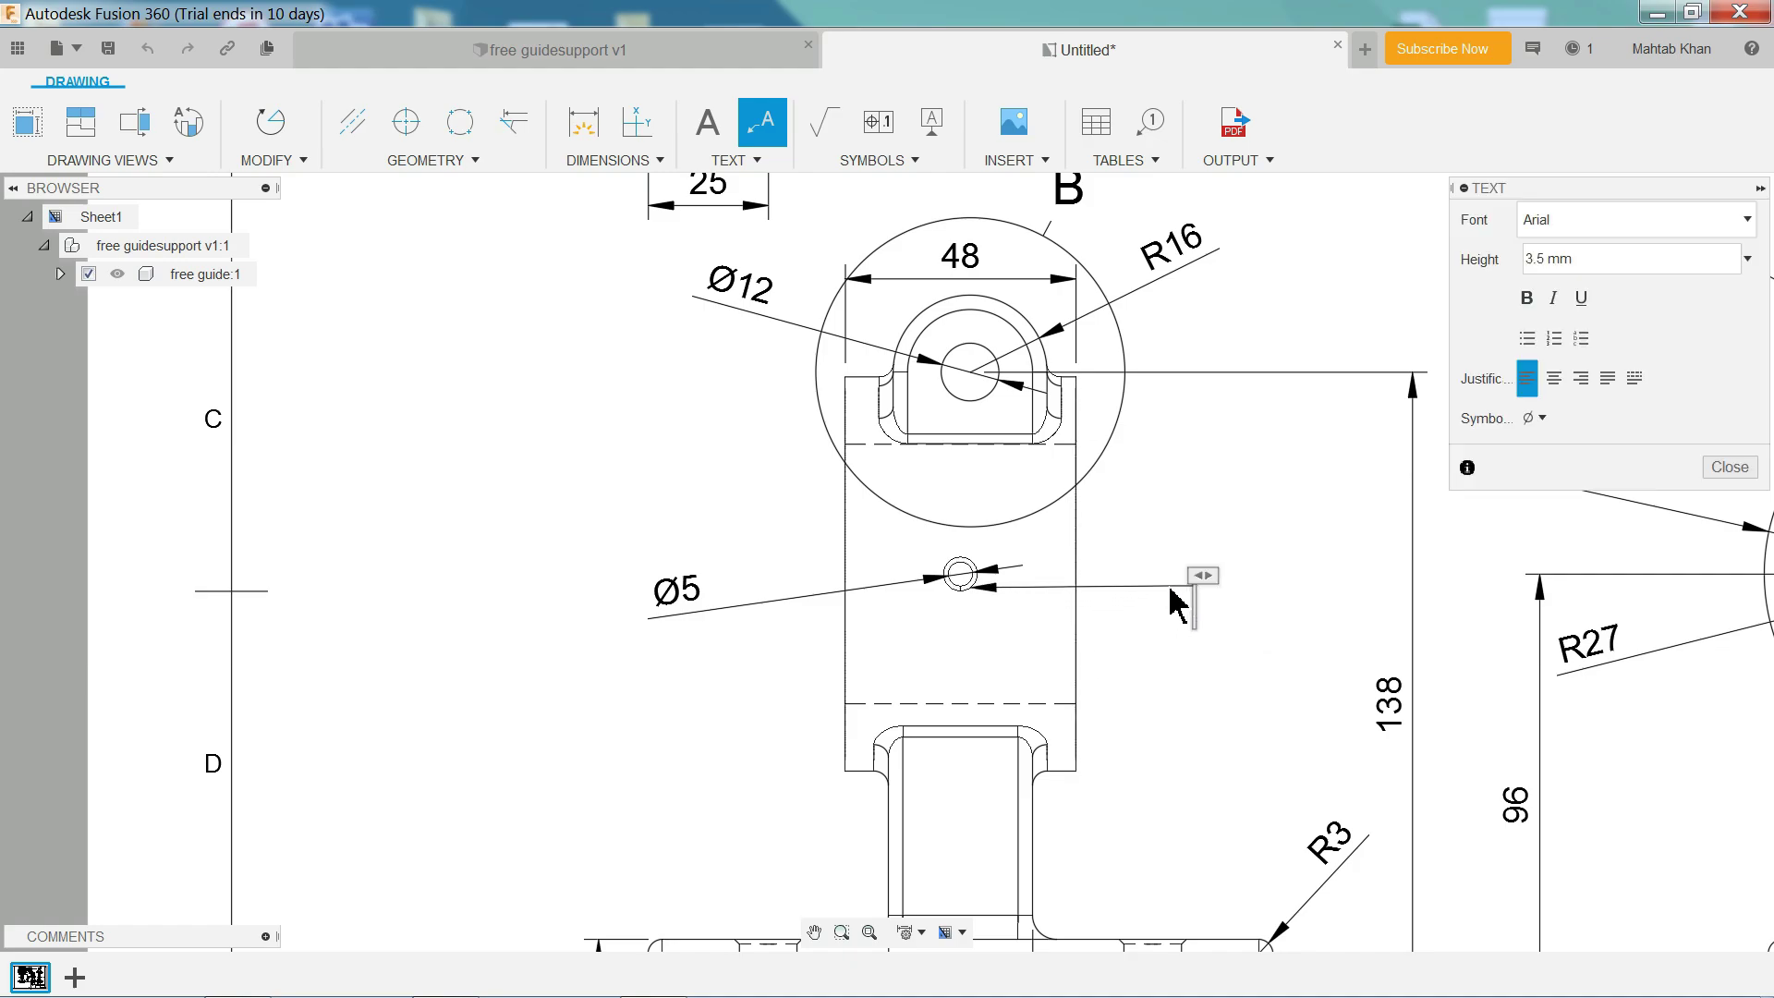
text(1mmx45)
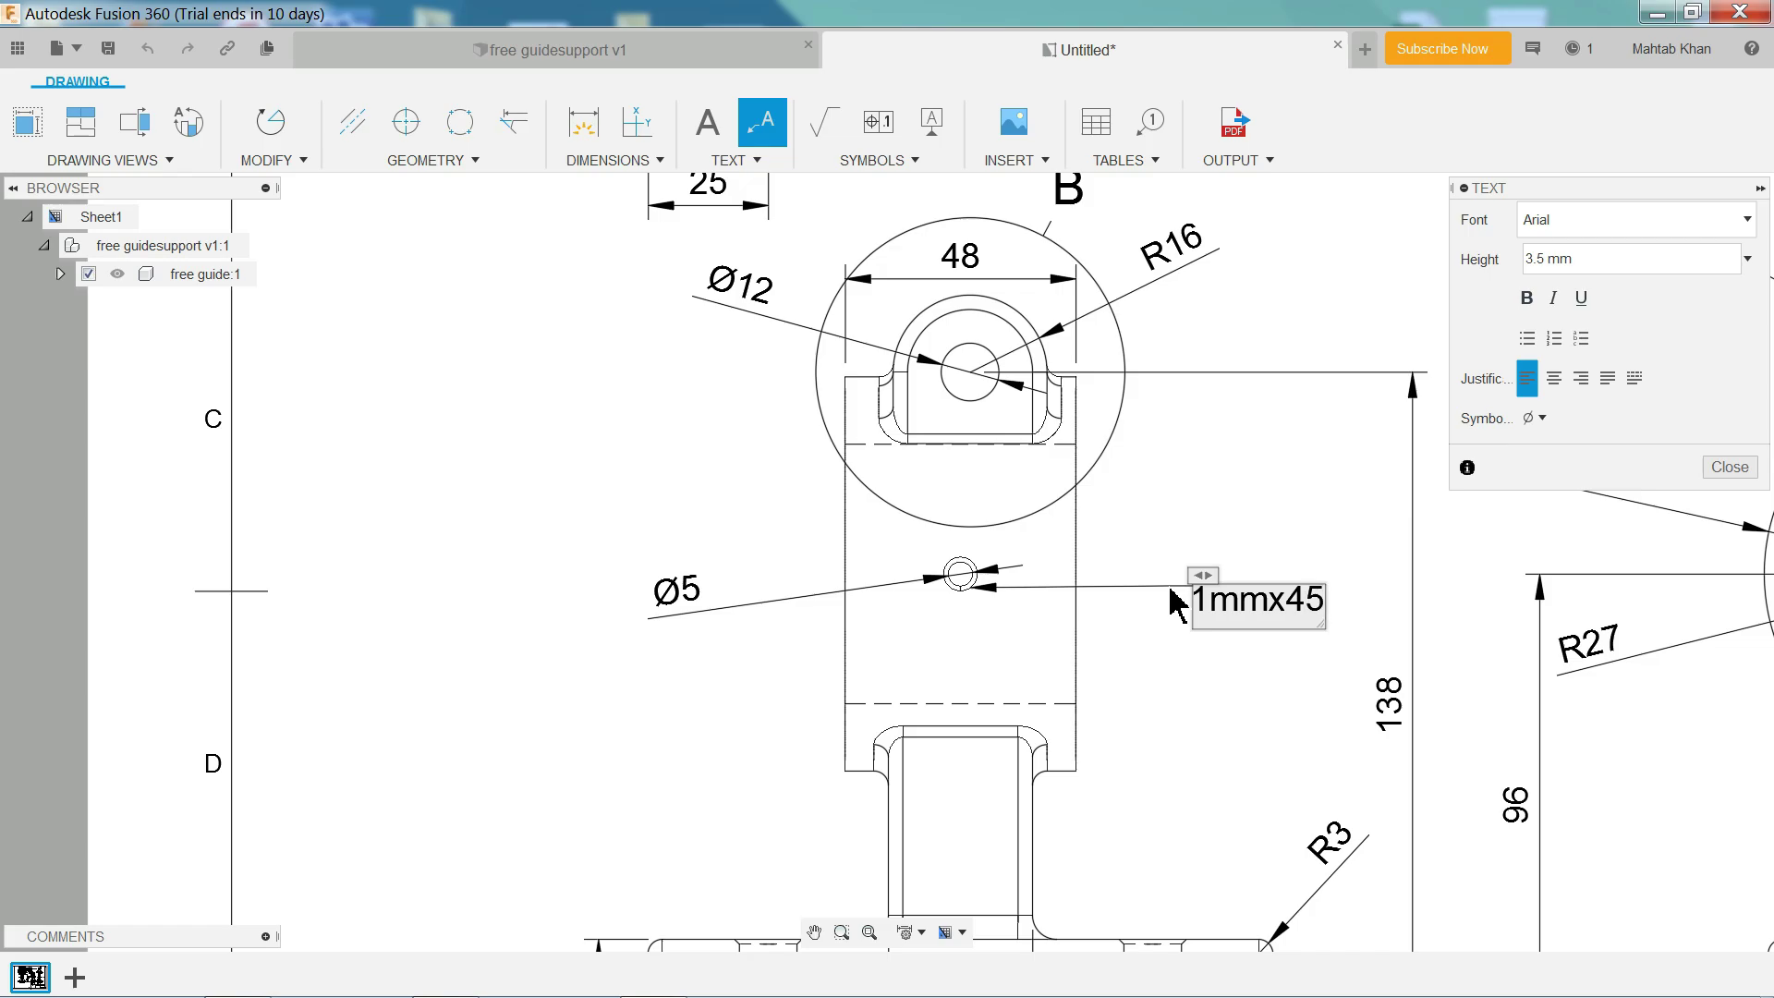
click(1535, 417)
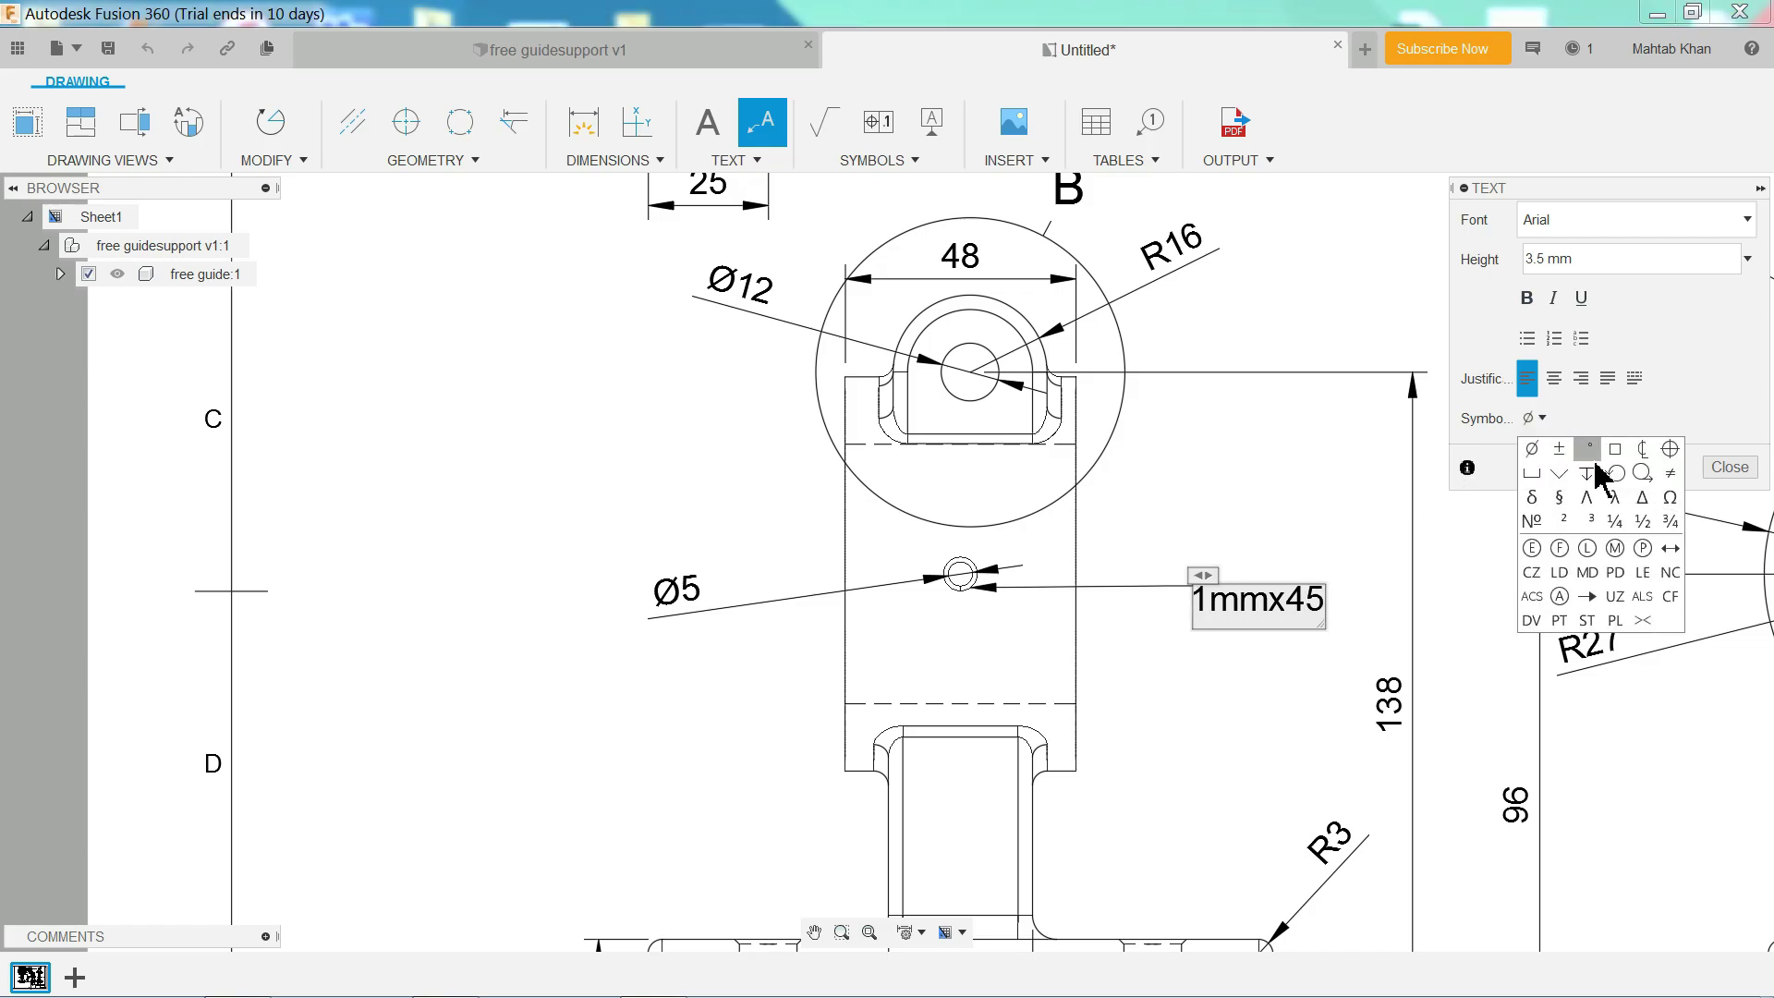
click(1590, 451)
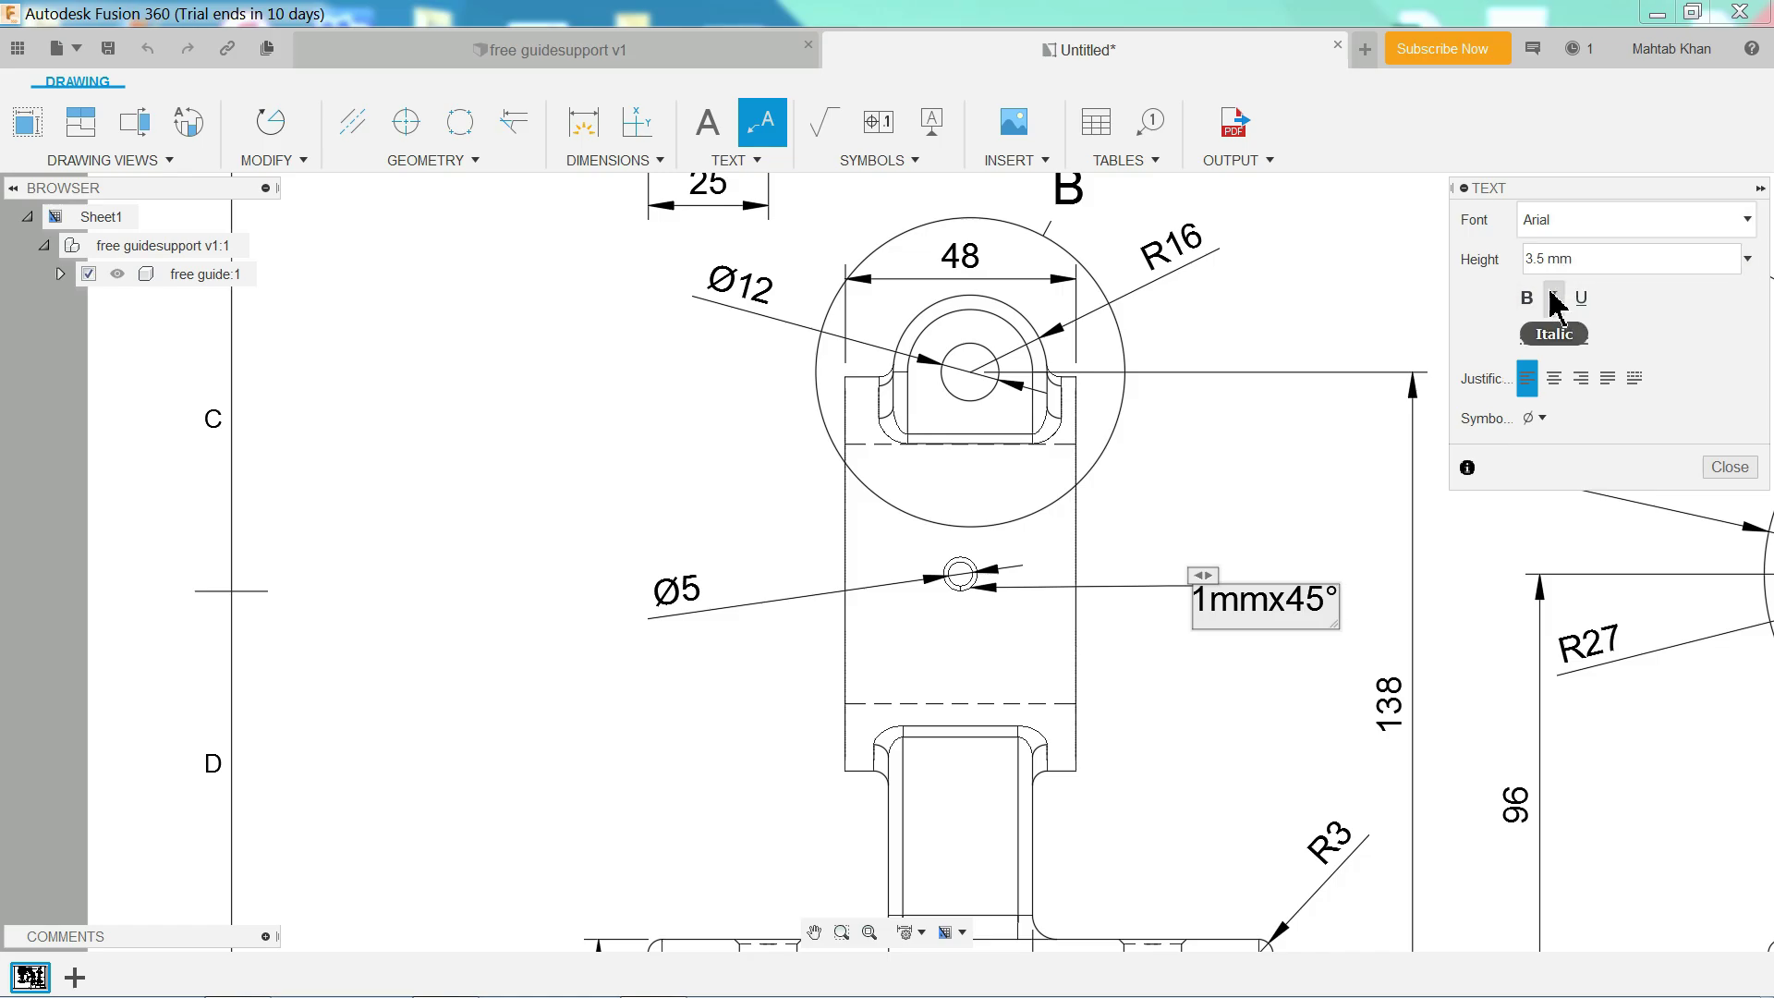
click(1733, 467)
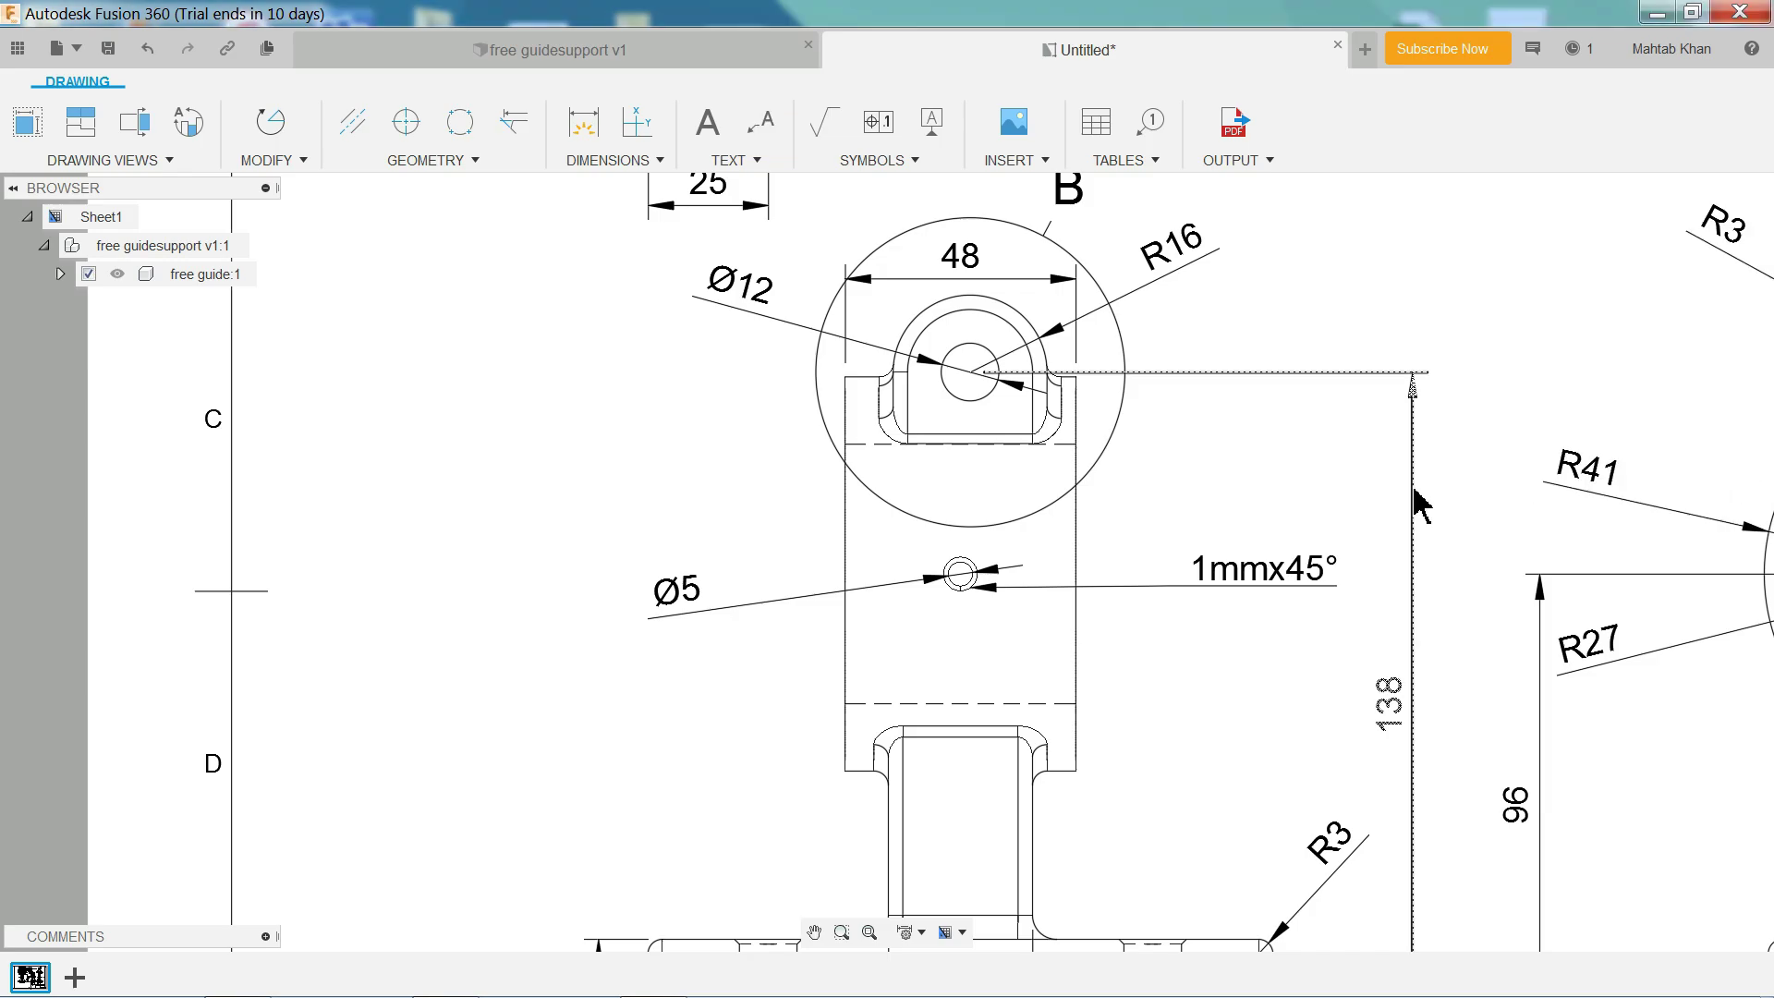
Move the 1mmx45° note text lower so its leader runs at an angle.
click(1224, 560)
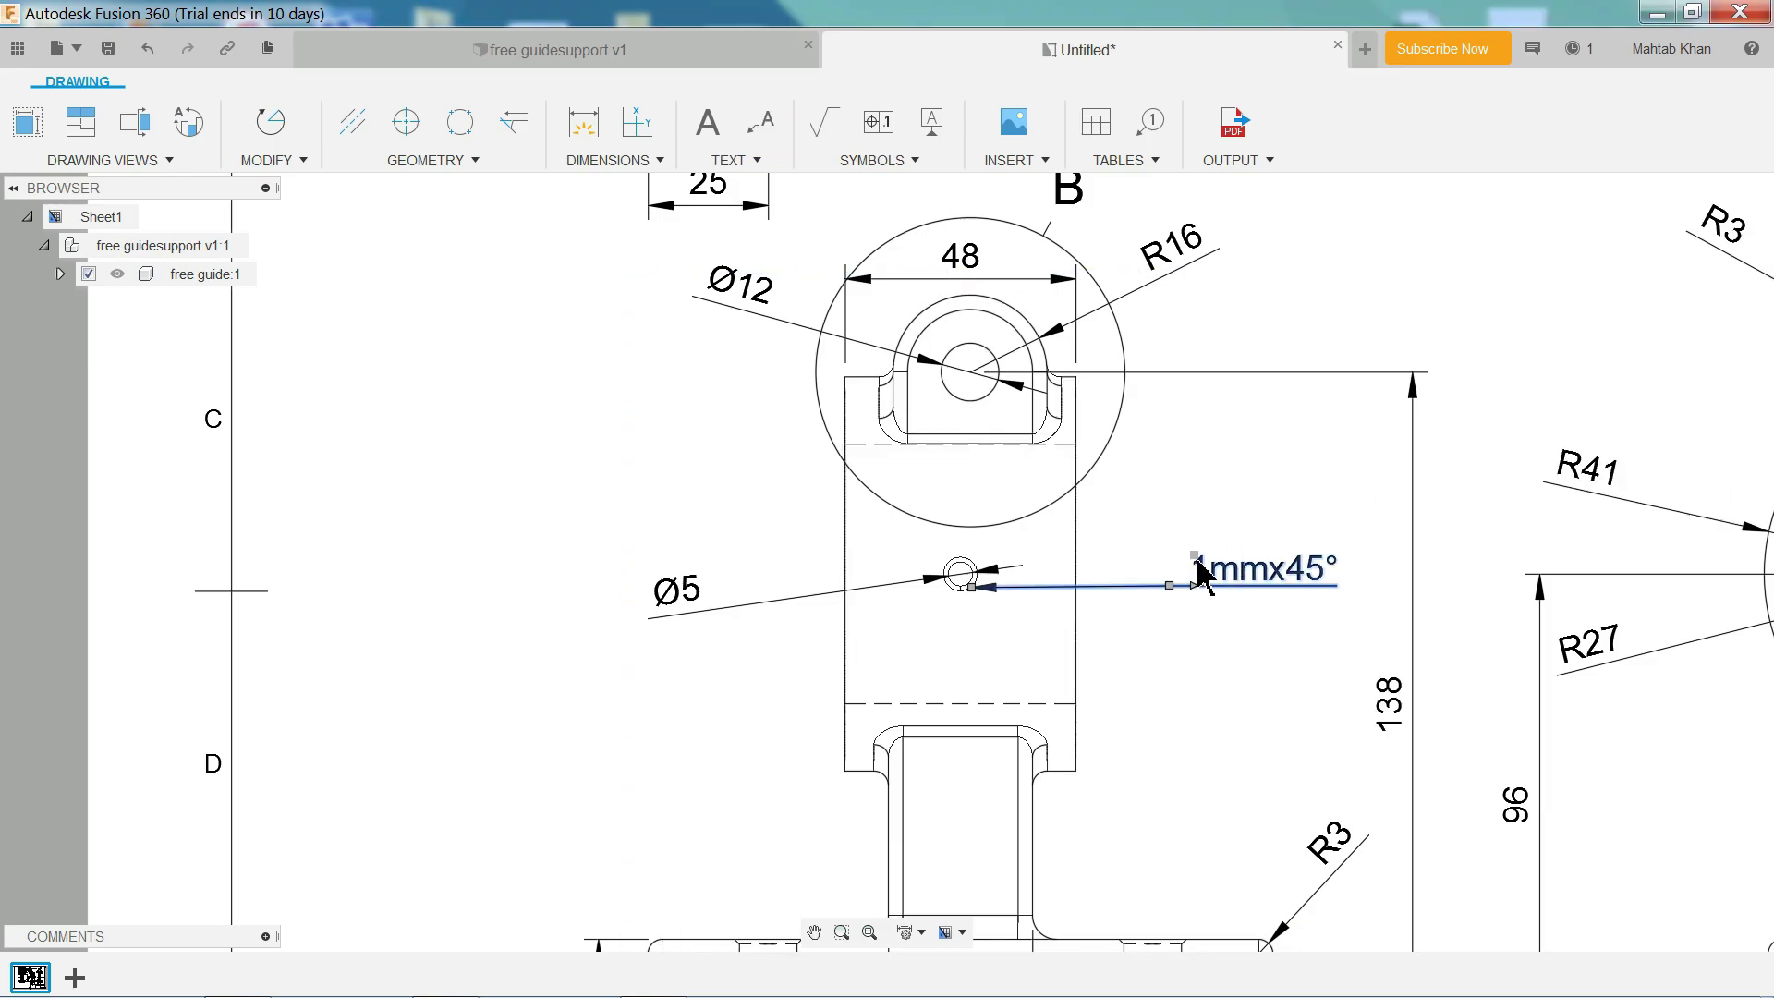
click(1195, 559)
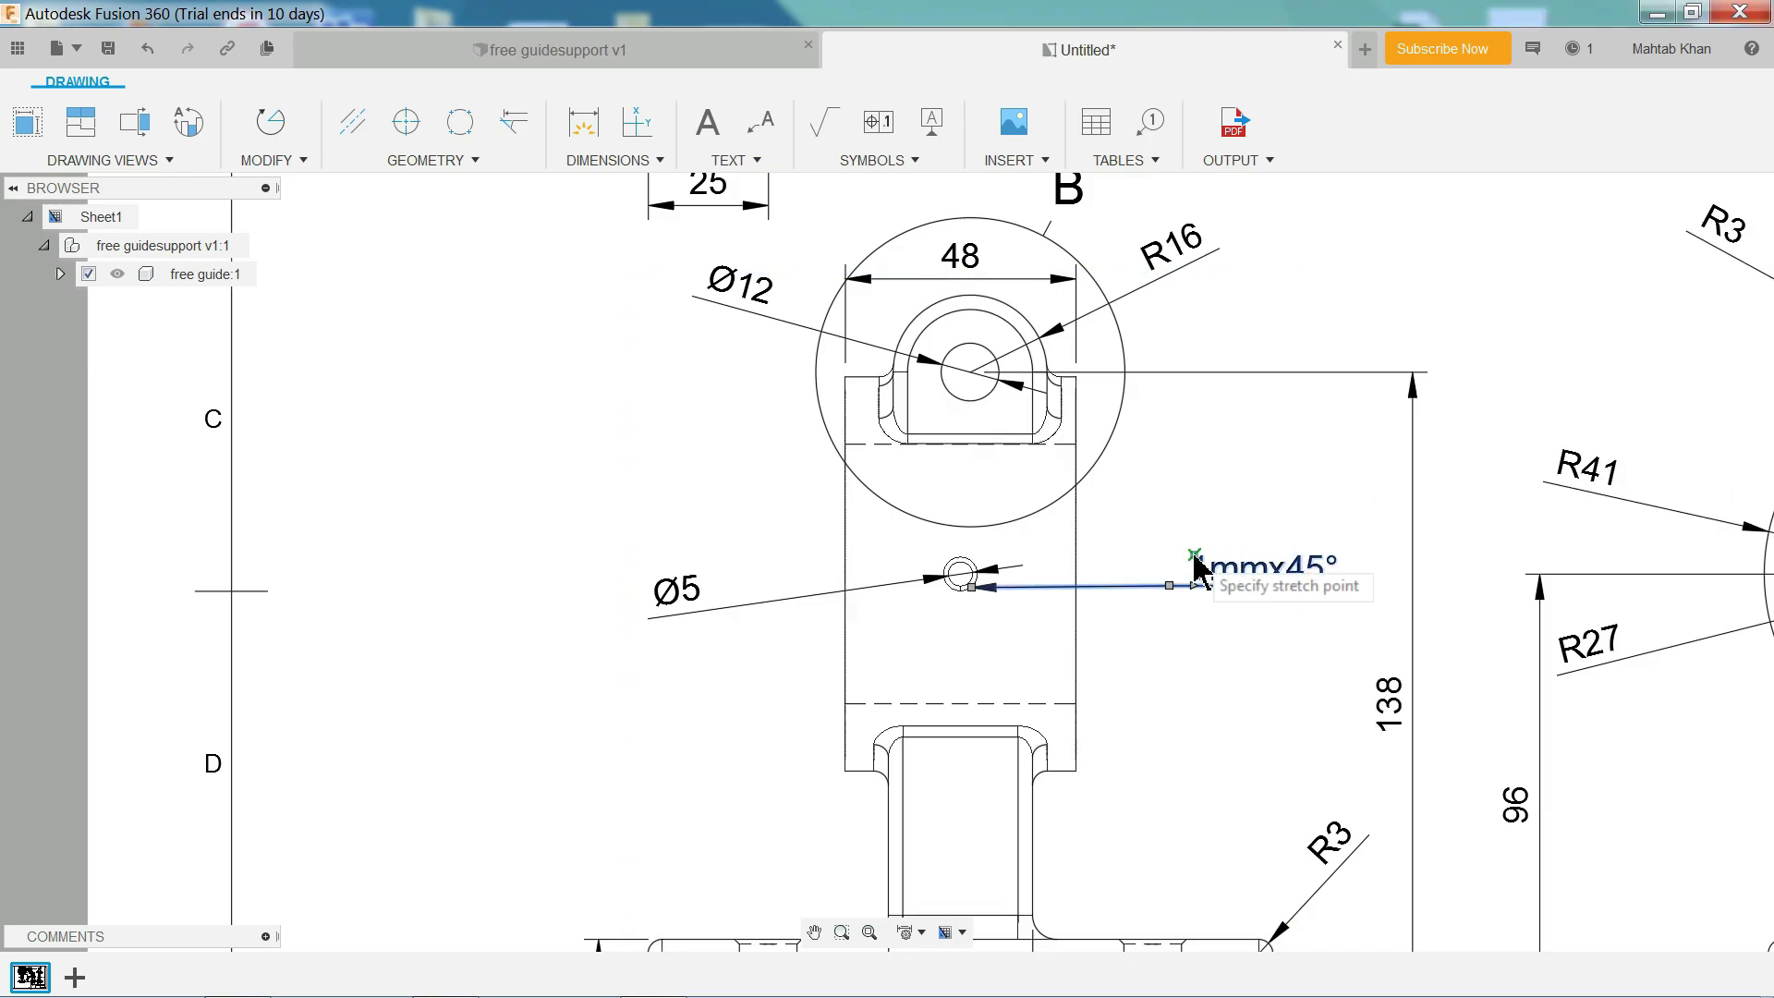
click(1167, 648)
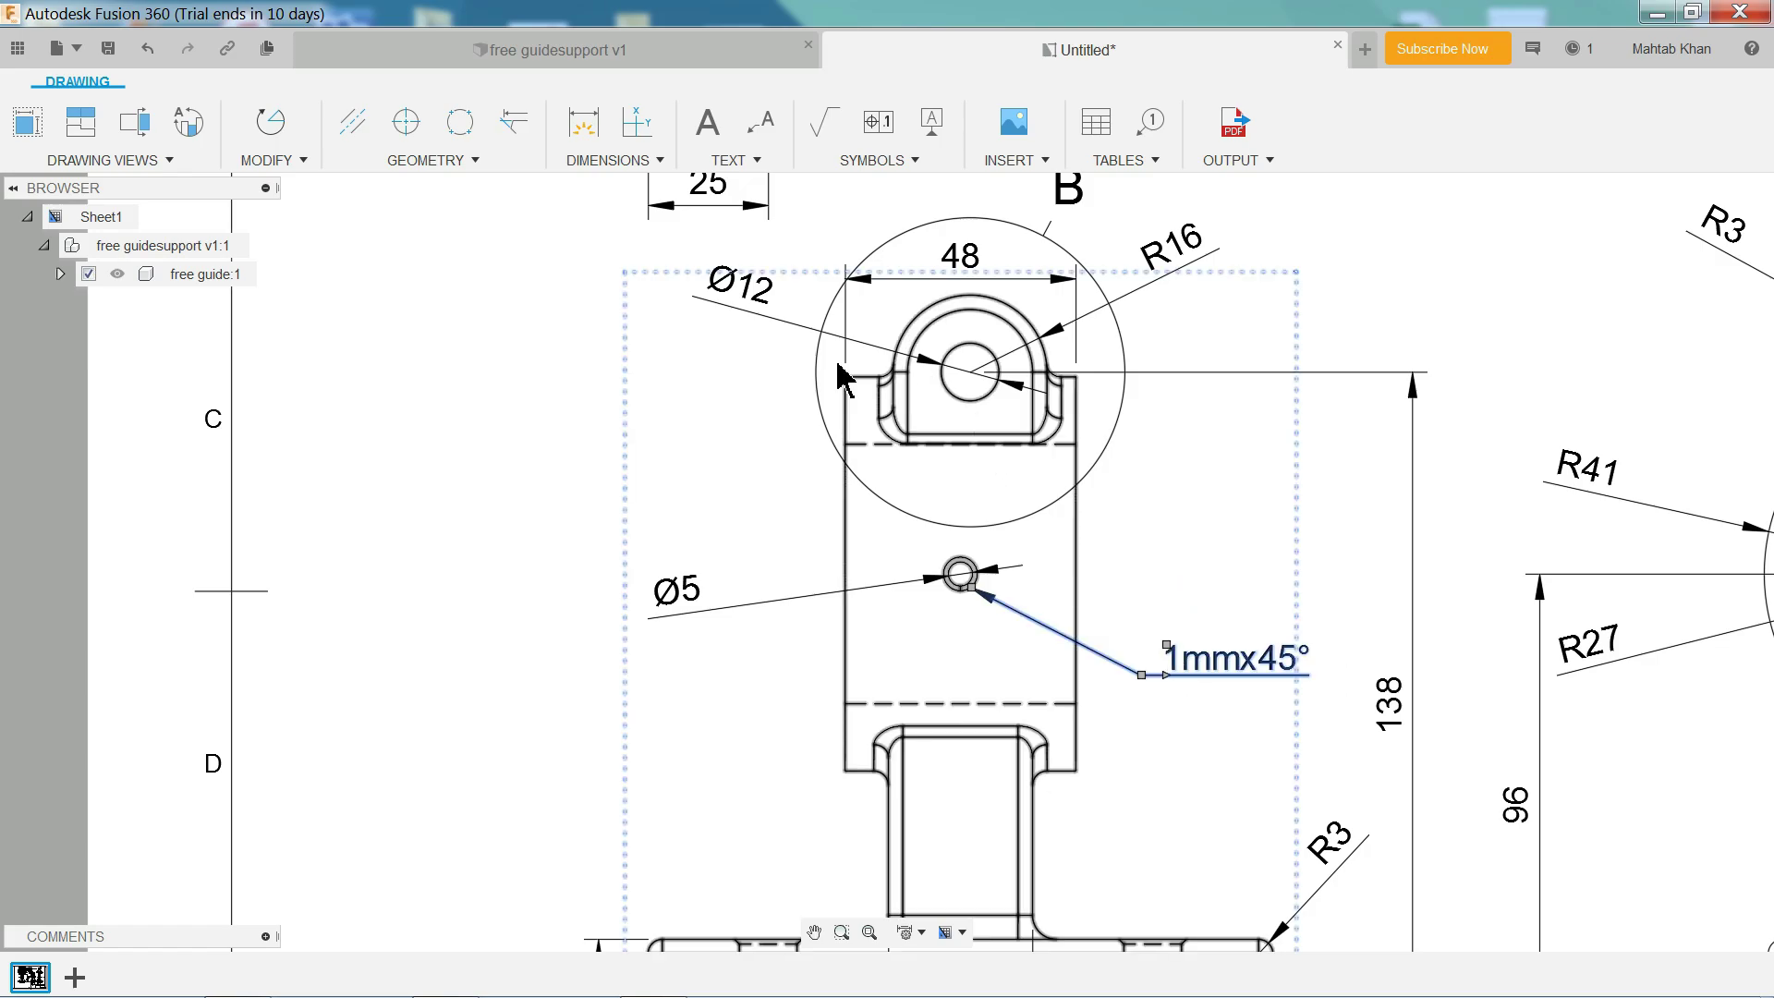
Attach a second '1mmx45°' leader note to the right-hand slot edge in the top view.
middle_drag(841, 375, 789, 833)
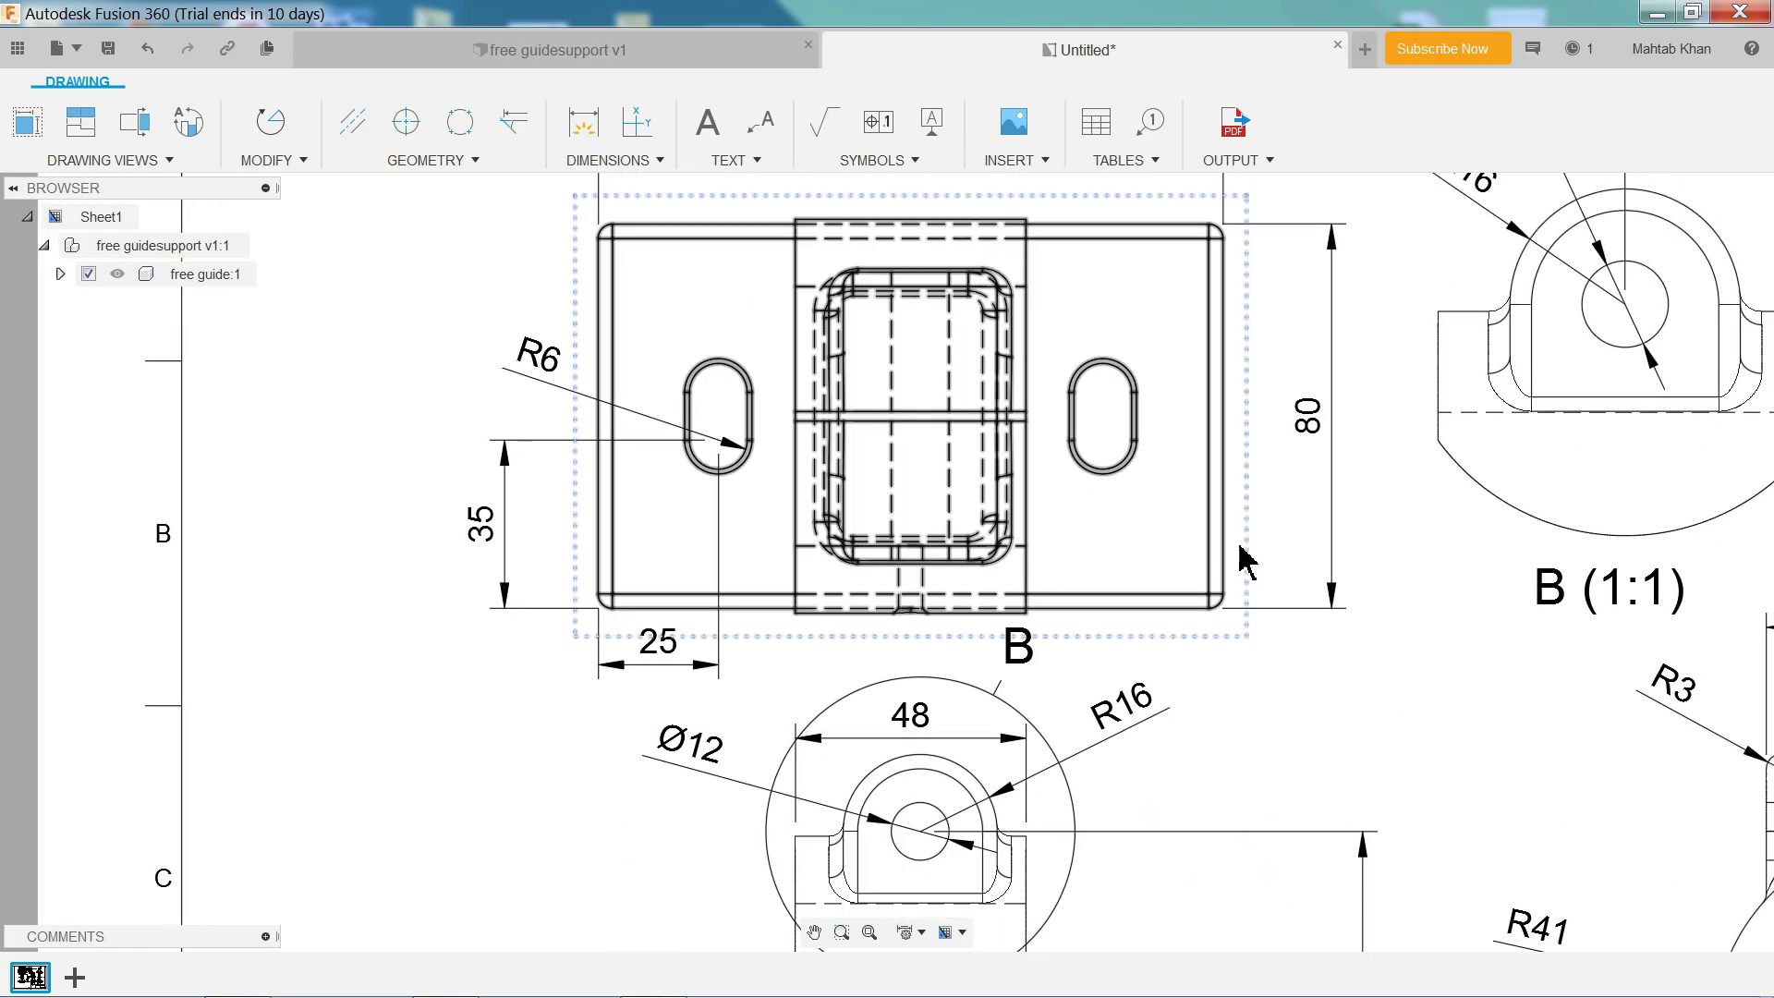
middle_drag(1245, 560, 985, 641)
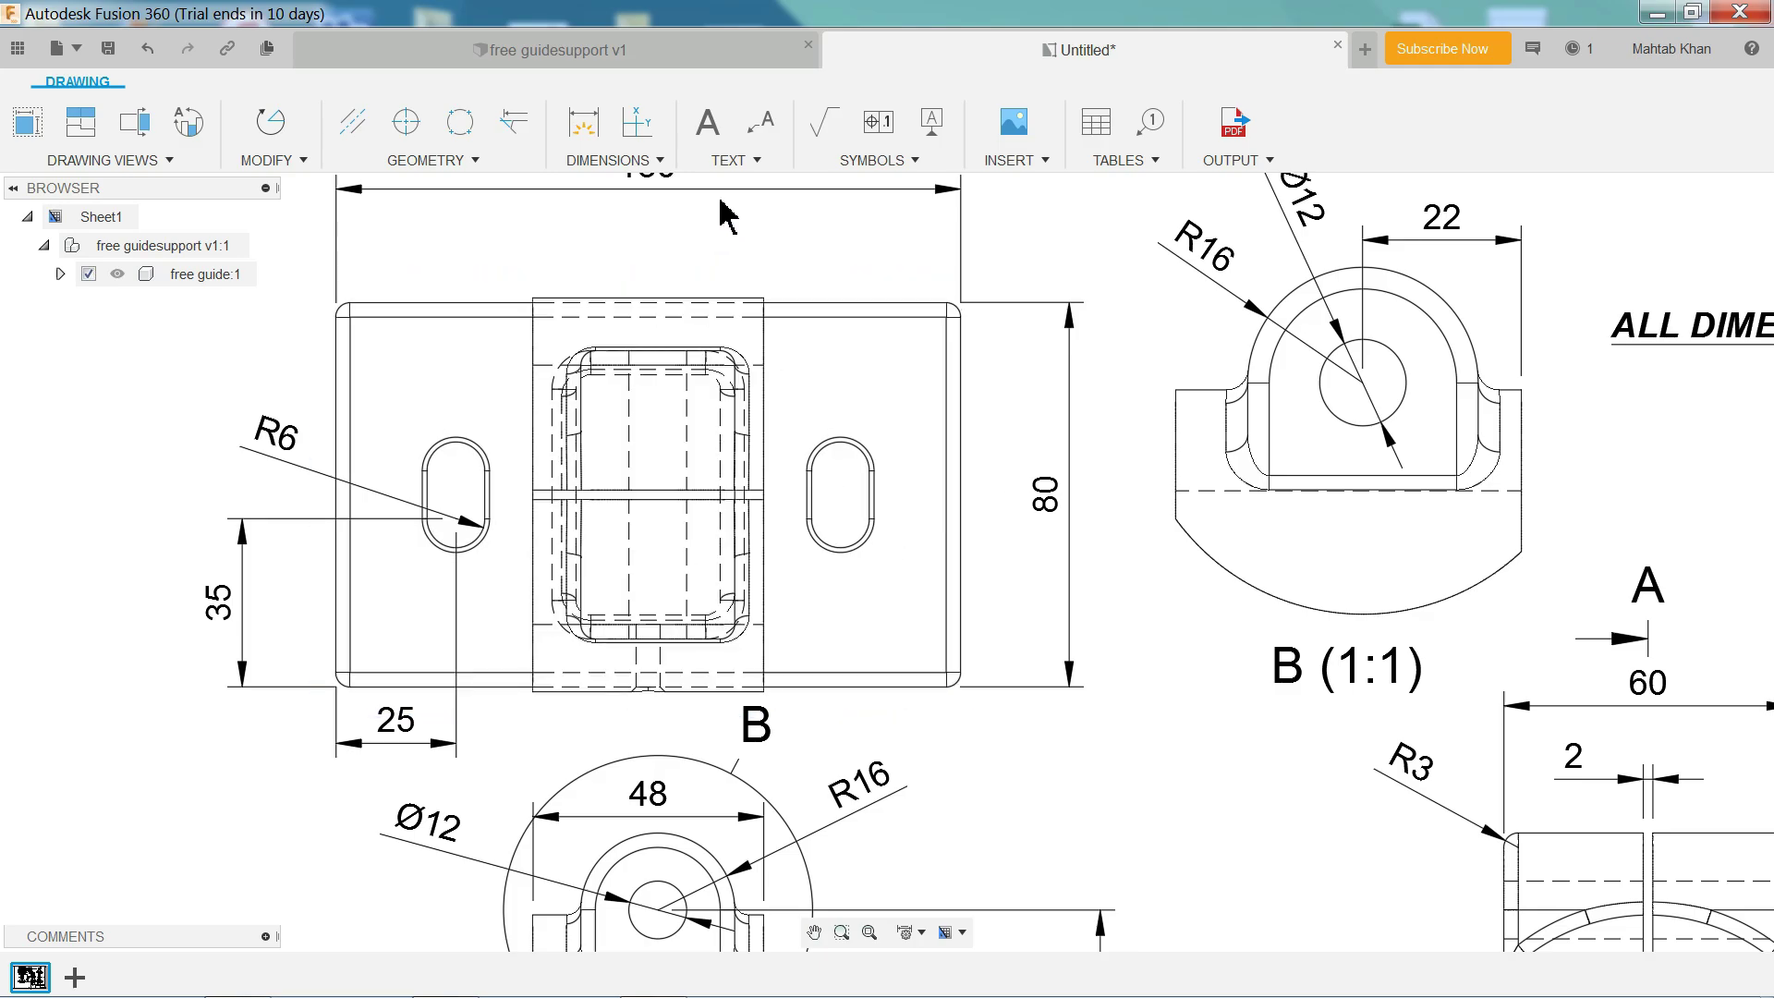
click(763, 123)
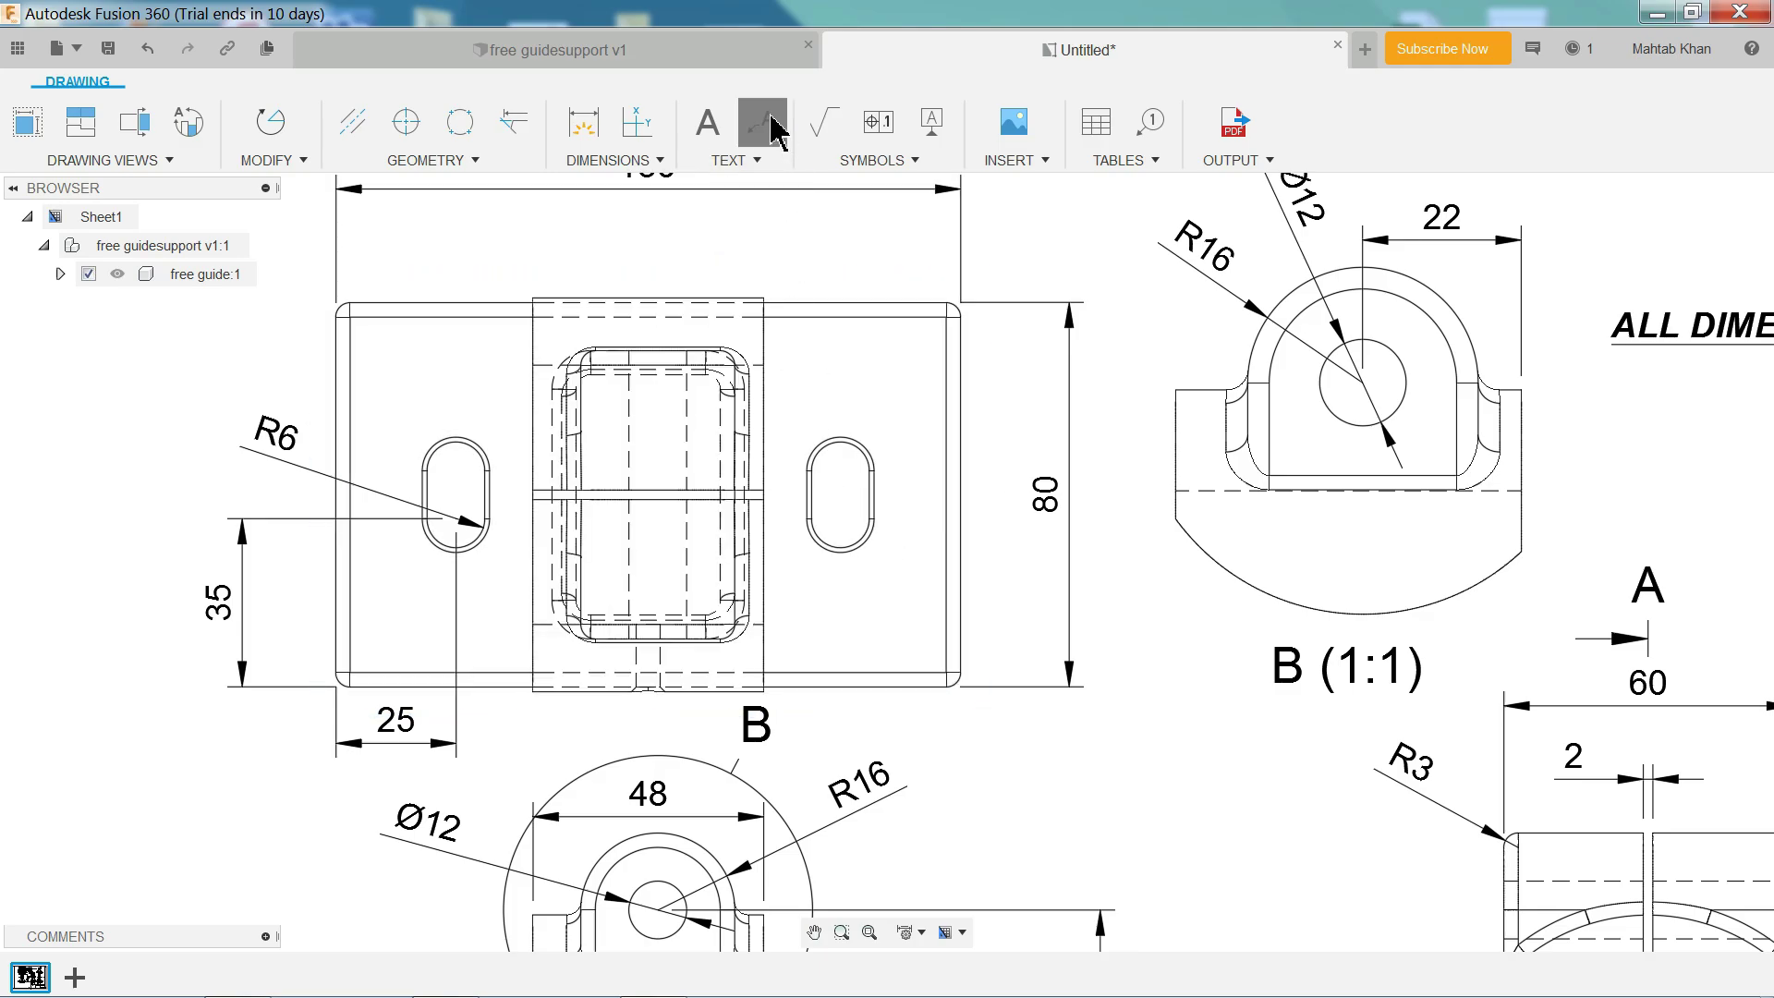
click(862, 546)
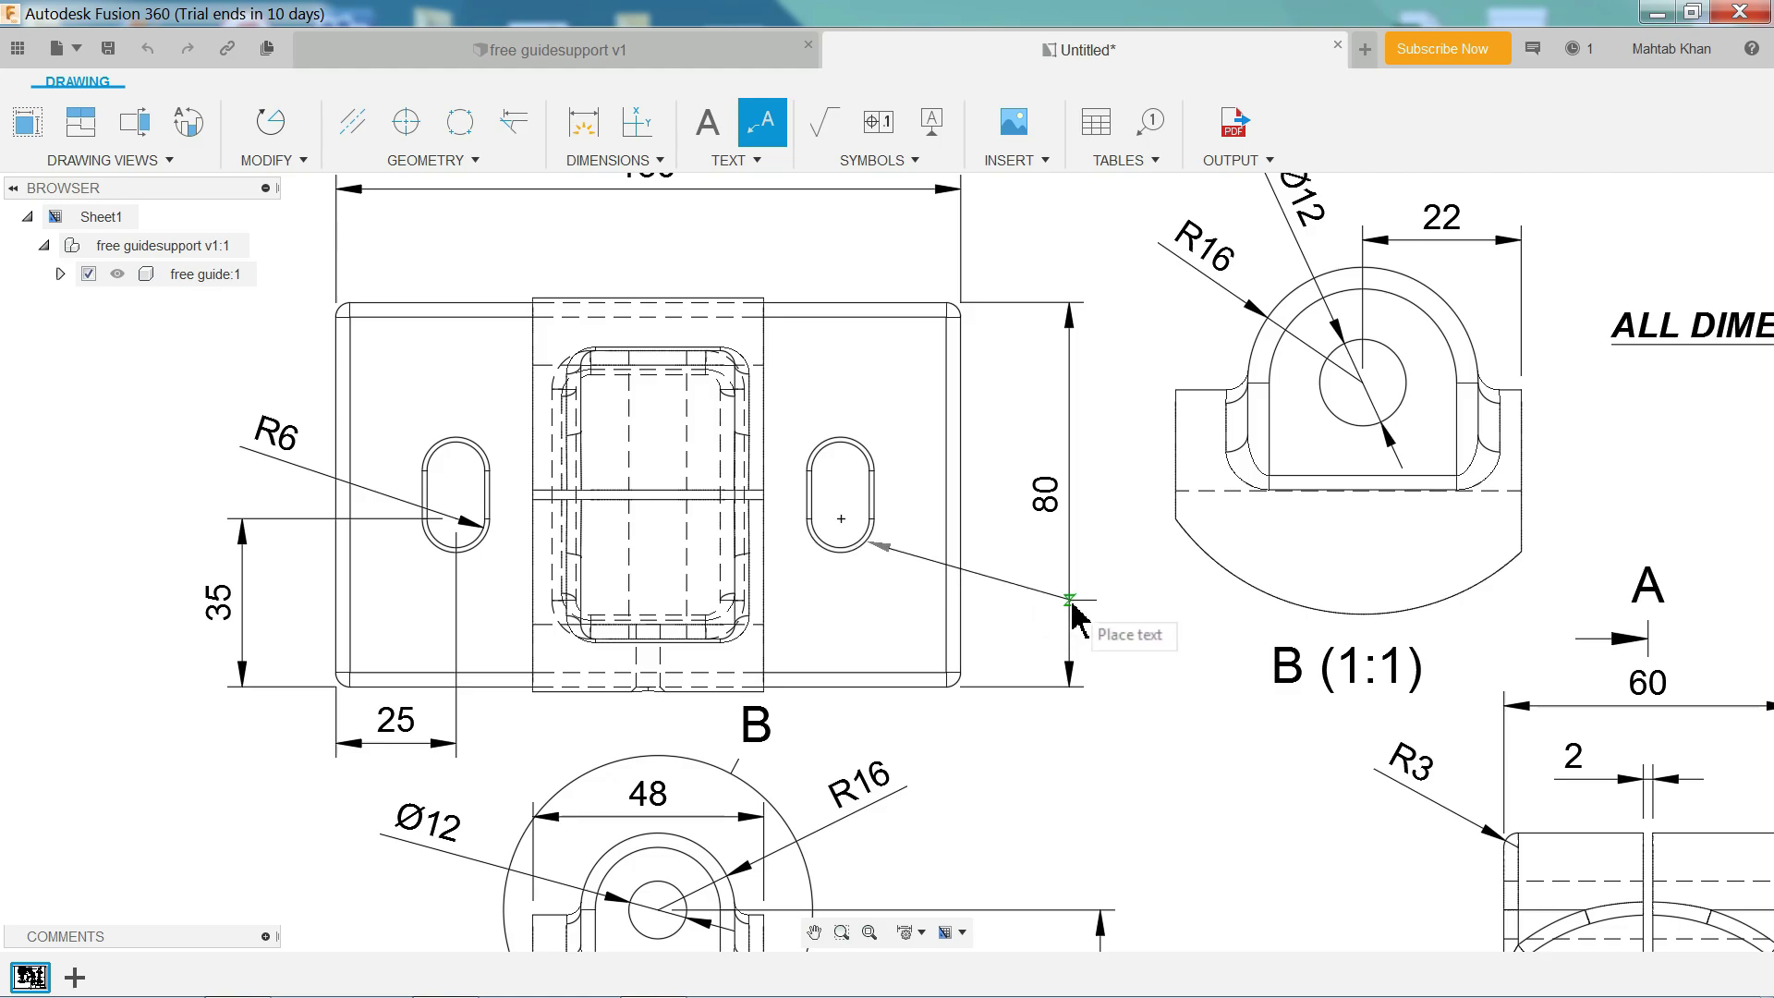
click(1008, 794)
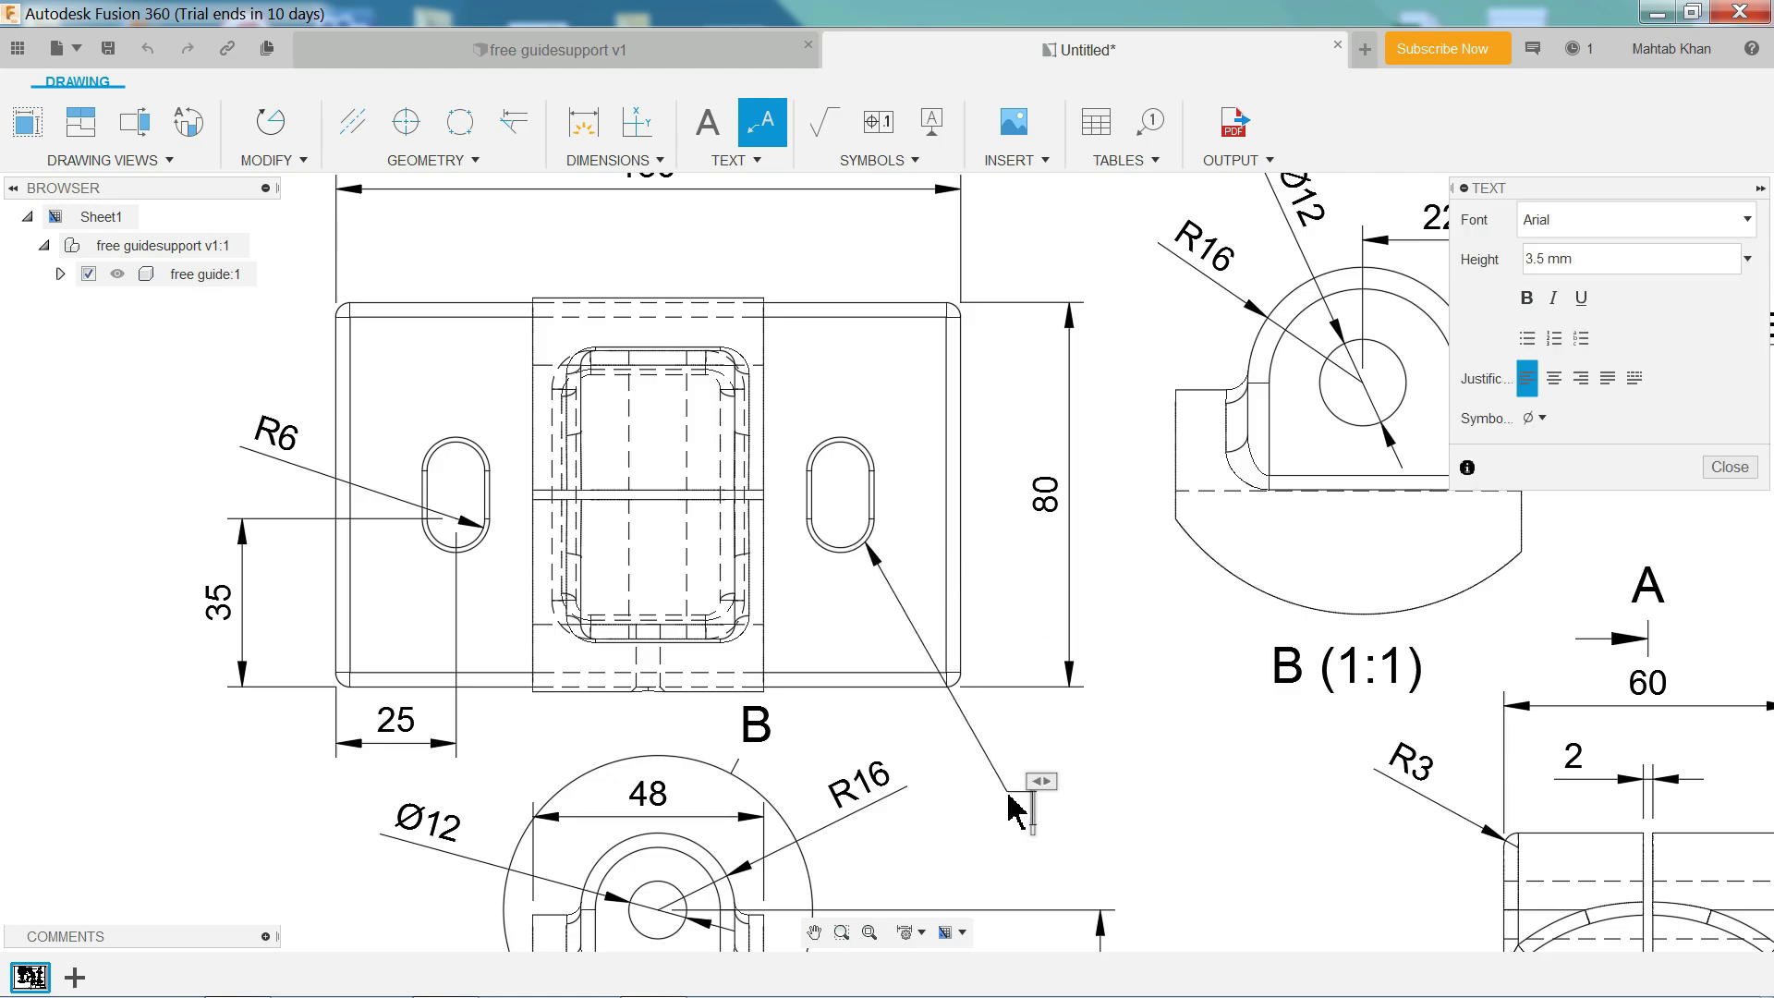
text(1xx)
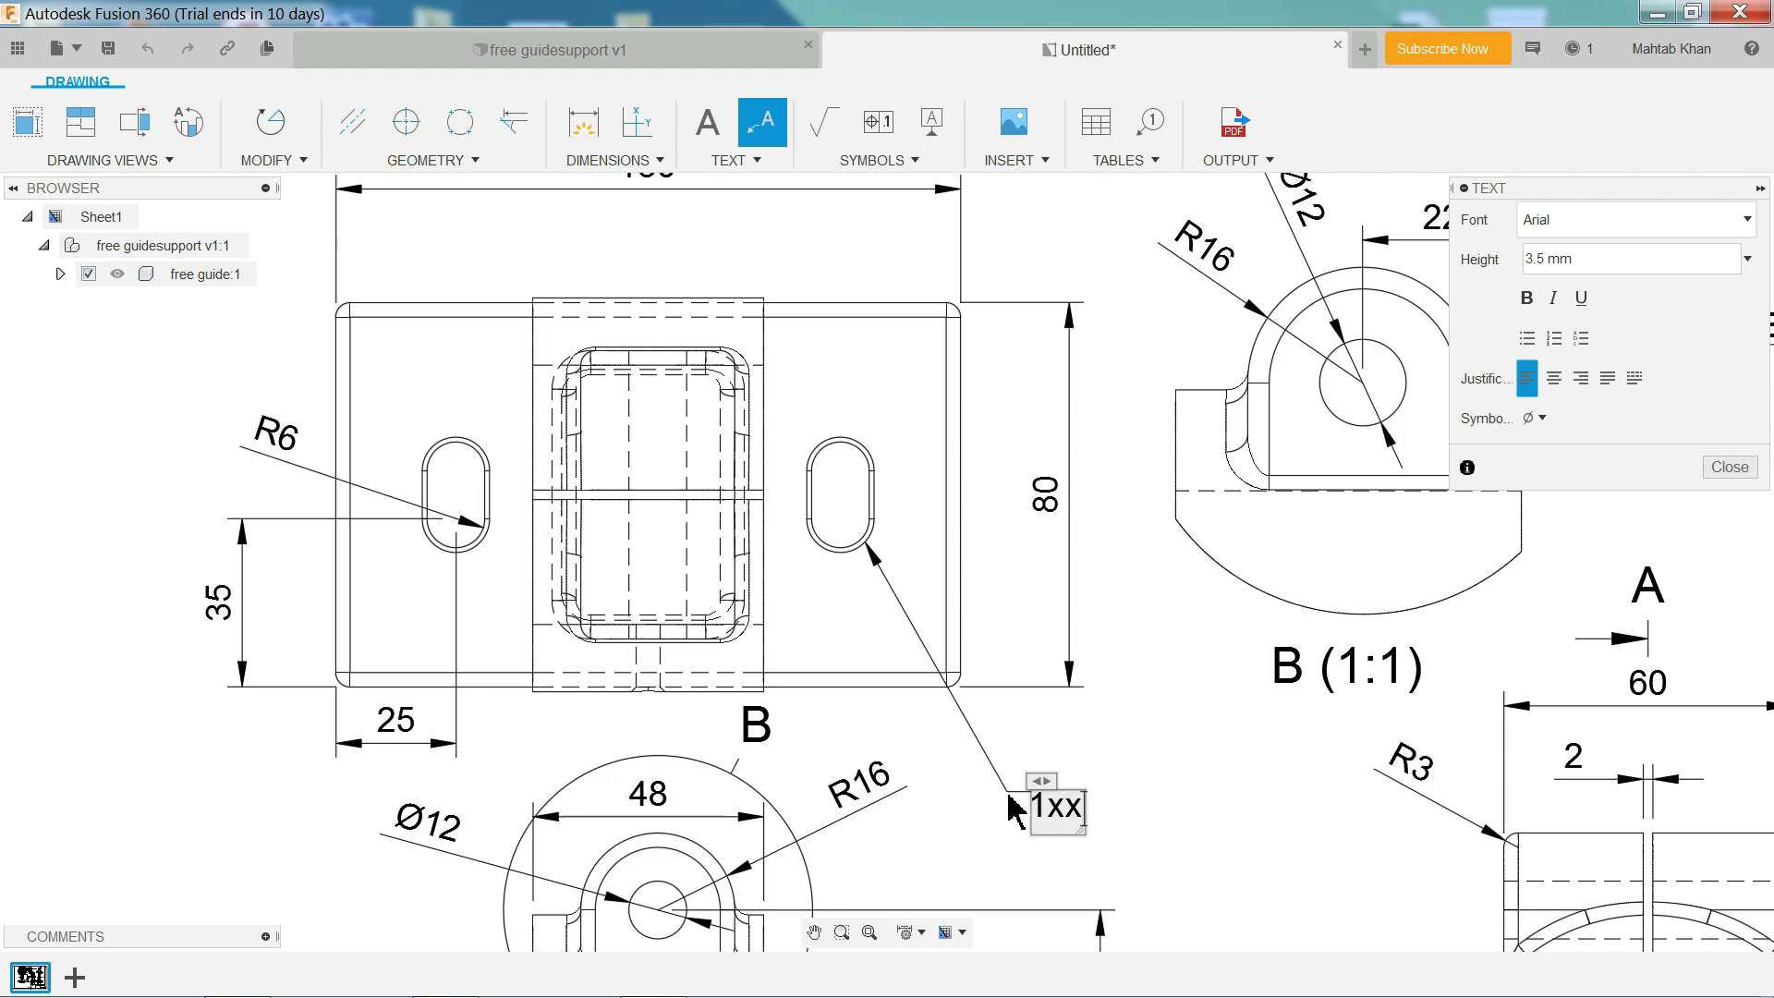
key(BackSpace)
key(BackSpace)
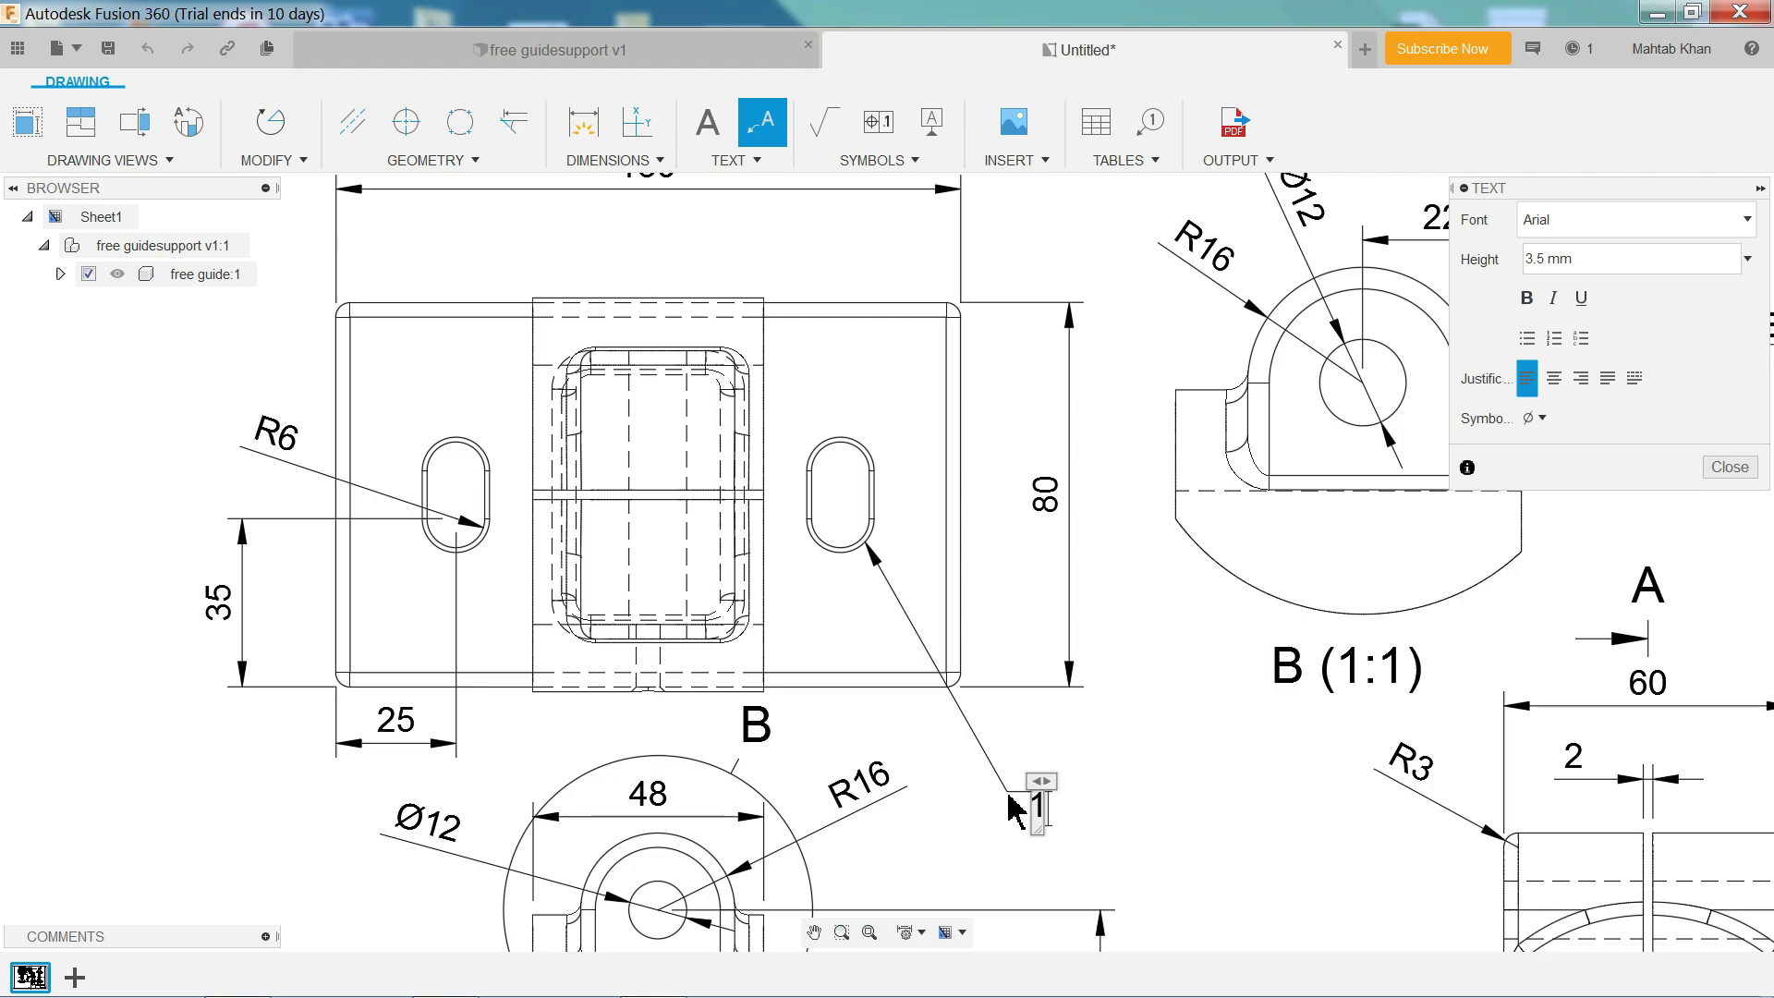
text(mmx45)
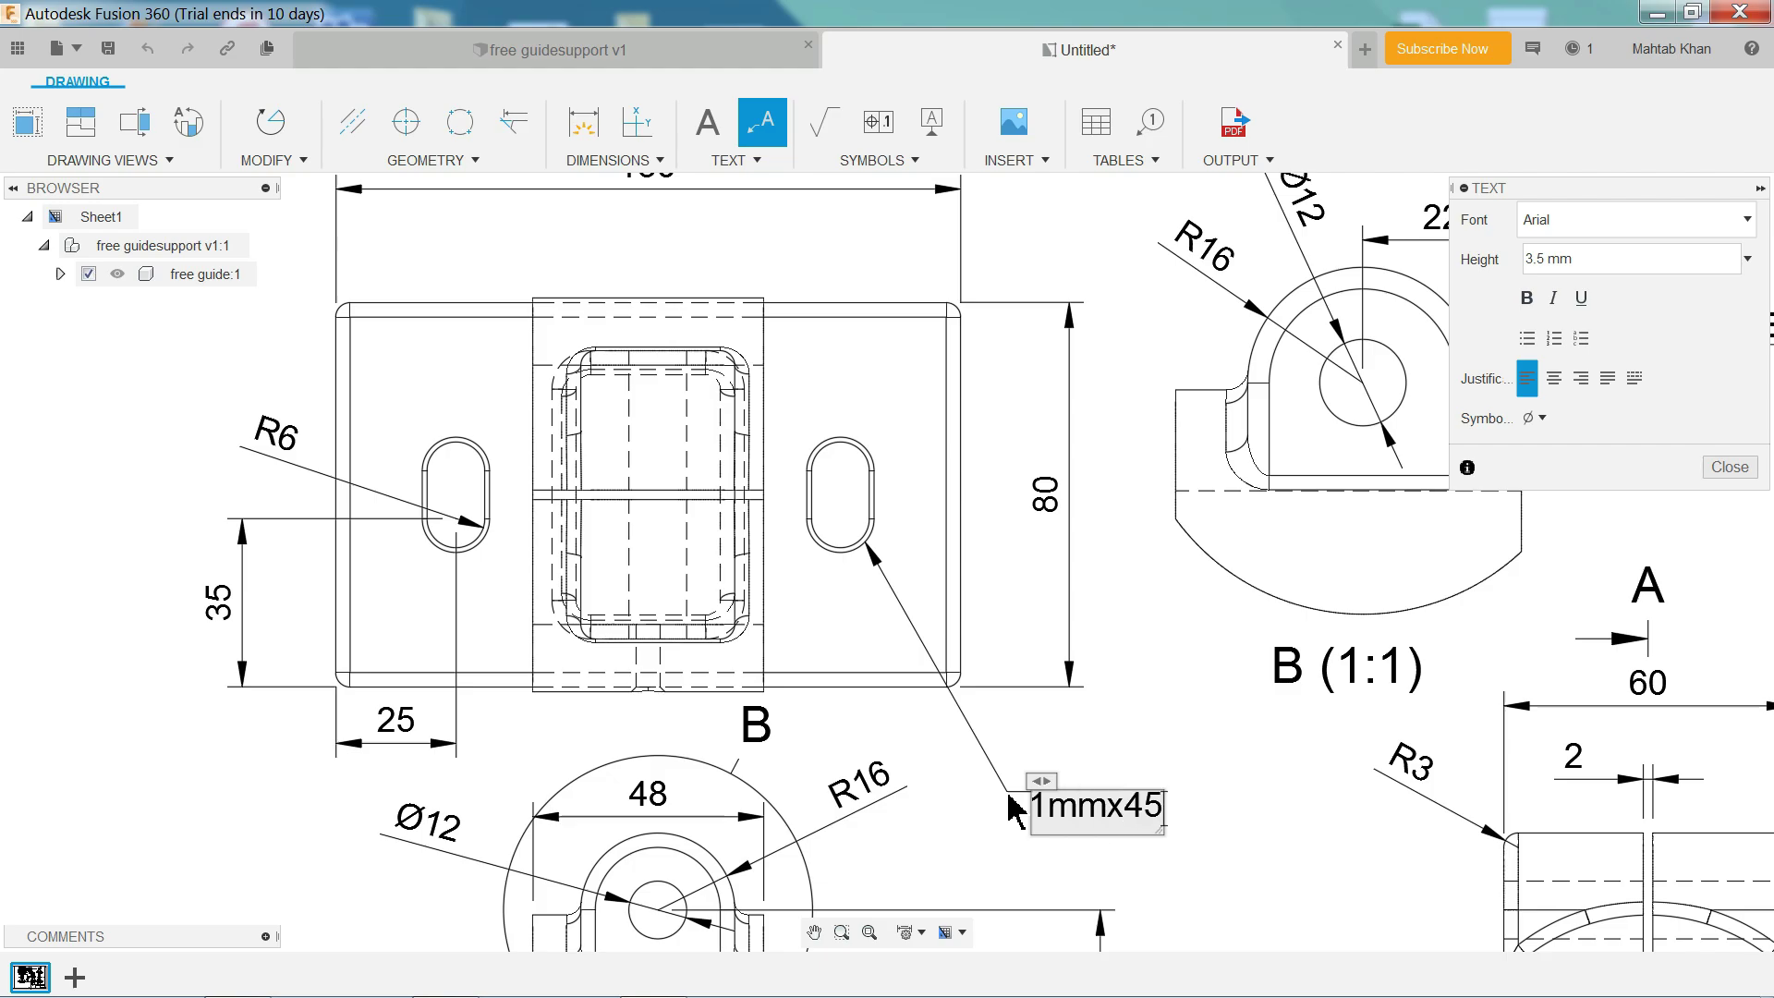
click(1534, 418)
click(1587, 450)
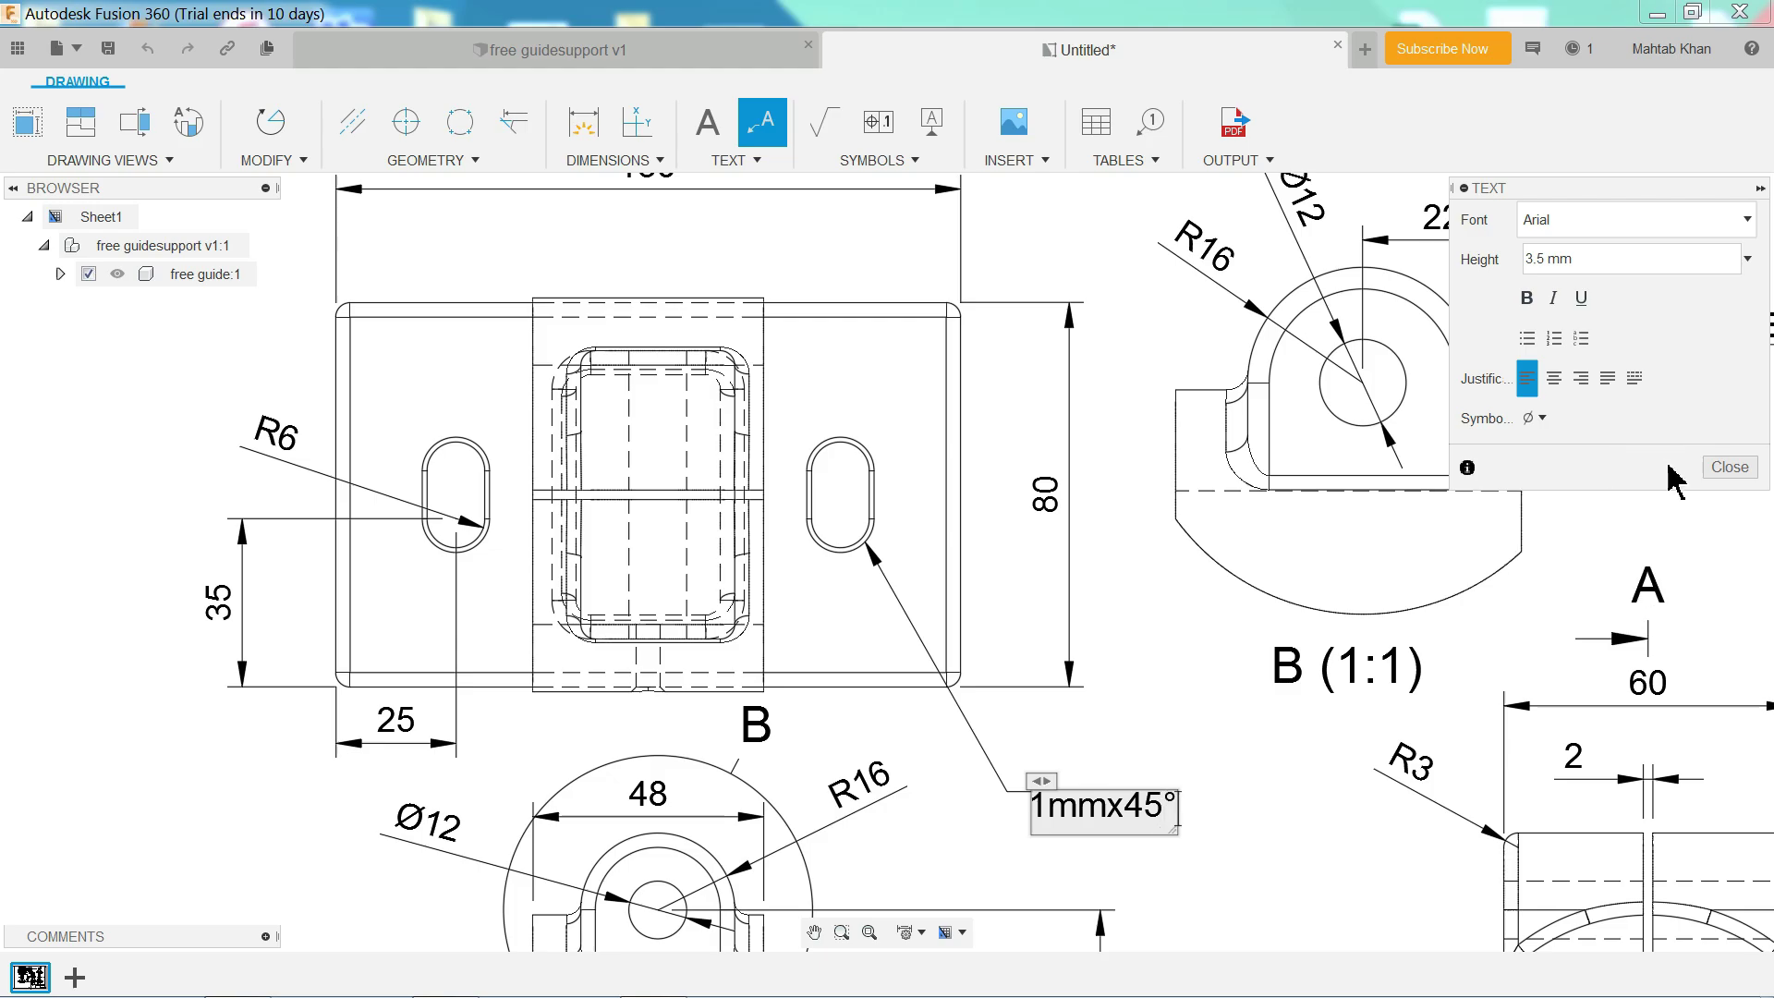
click(1729, 466)
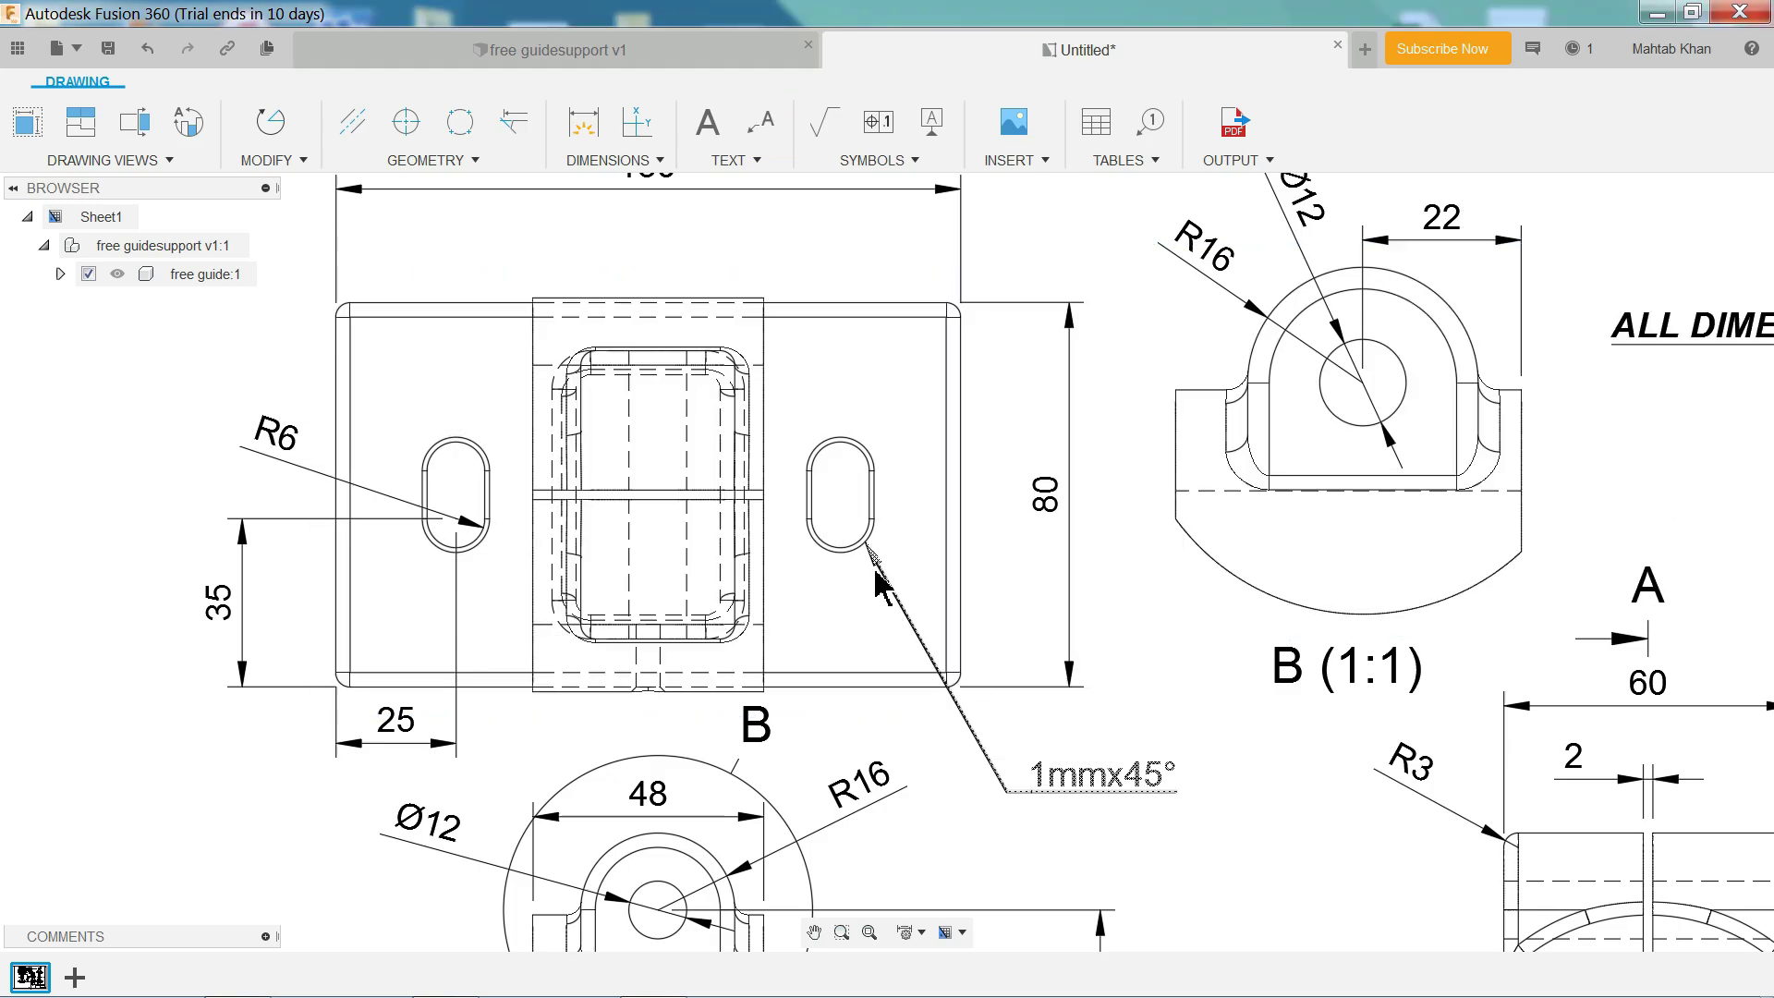
scroll(1063, 628, down, 5)
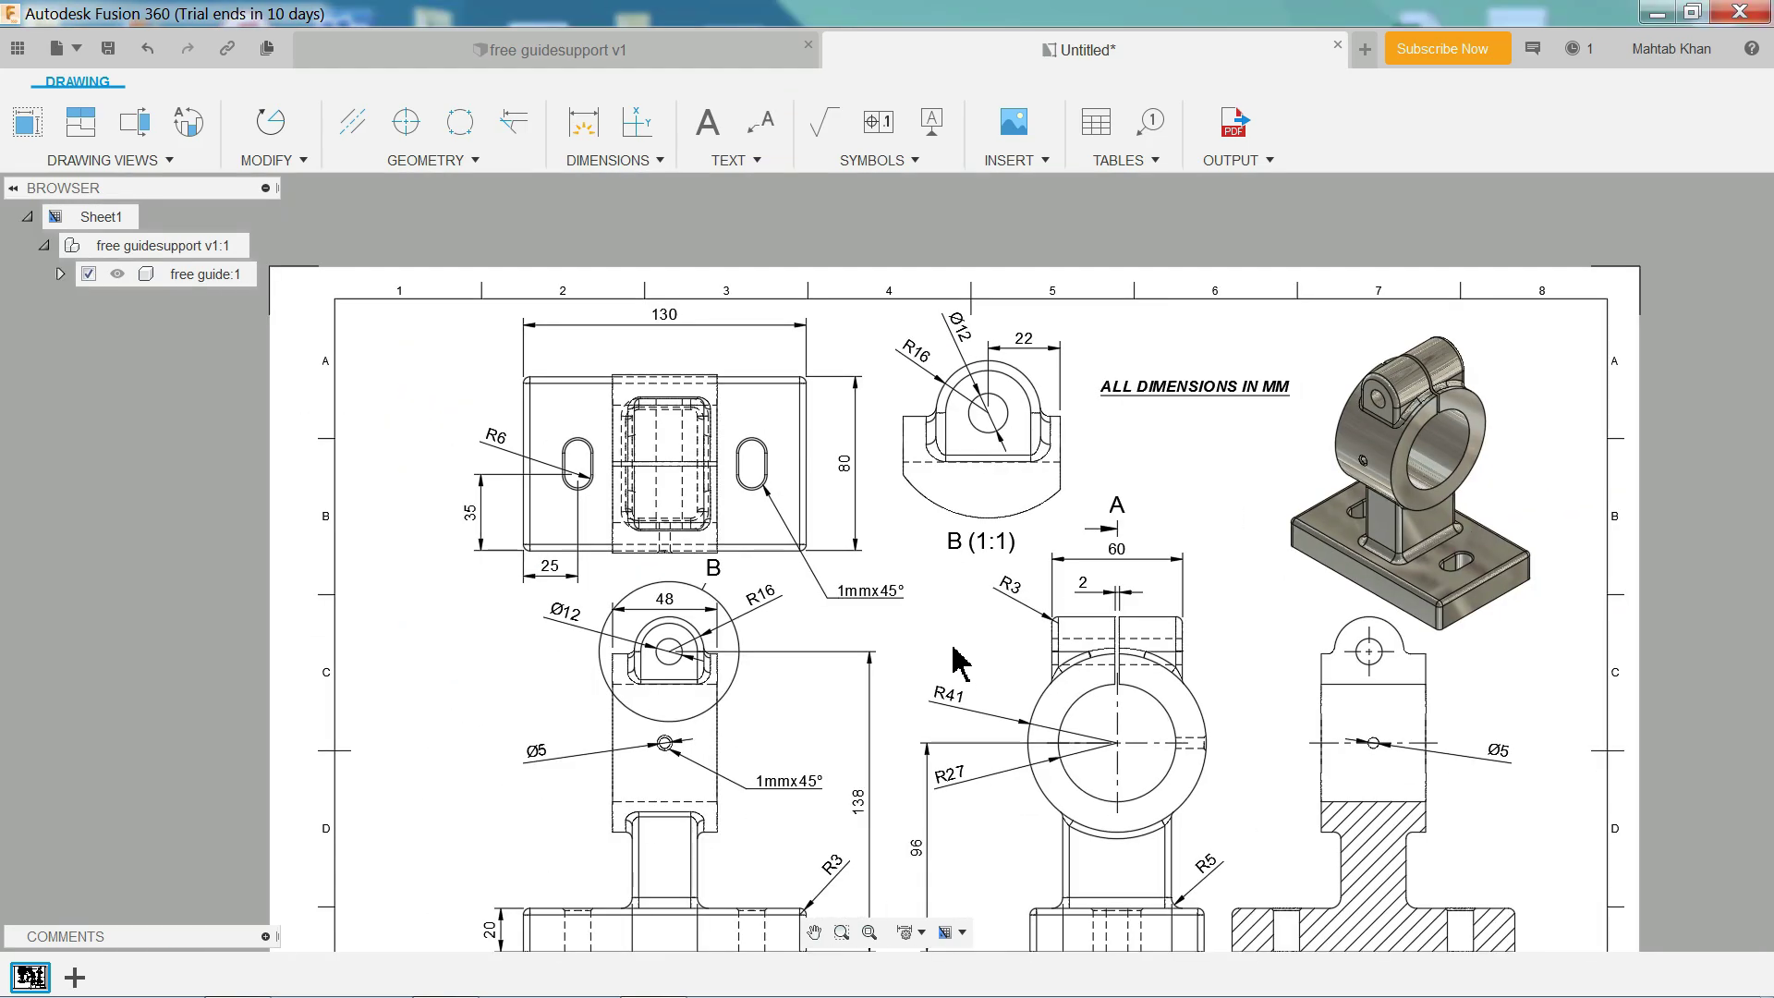
middle_drag(685, 523, 670, 308)
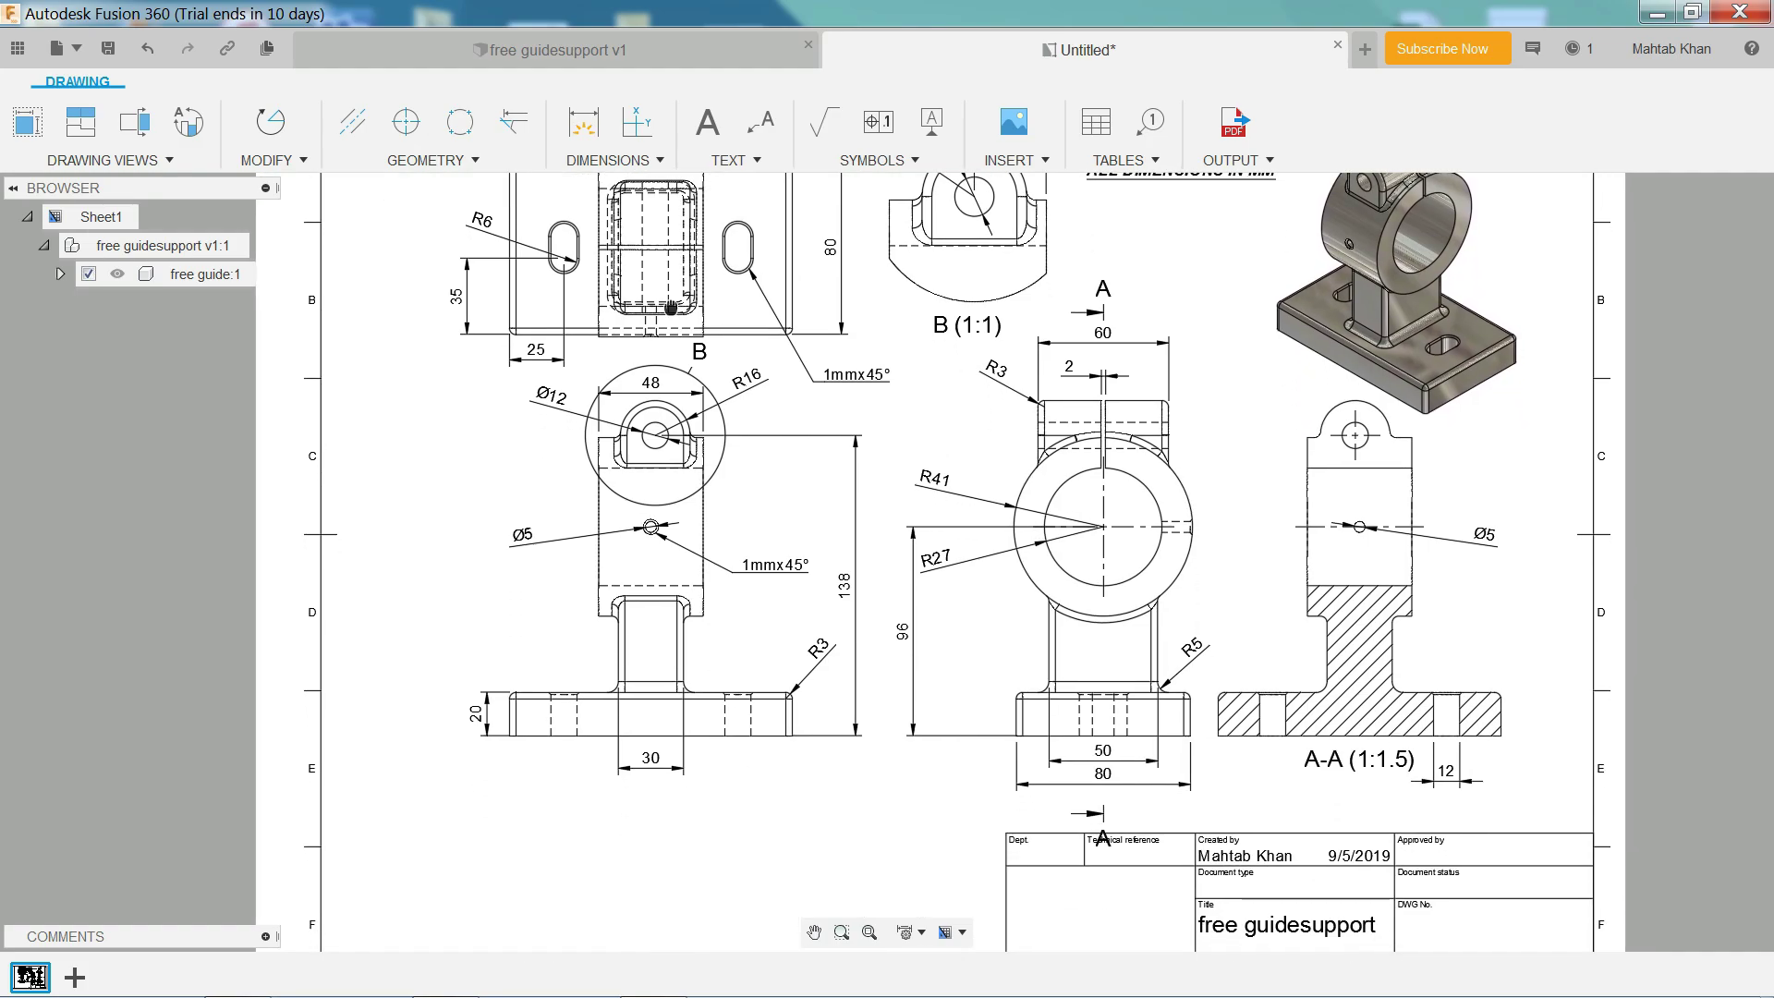
click(790, 184)
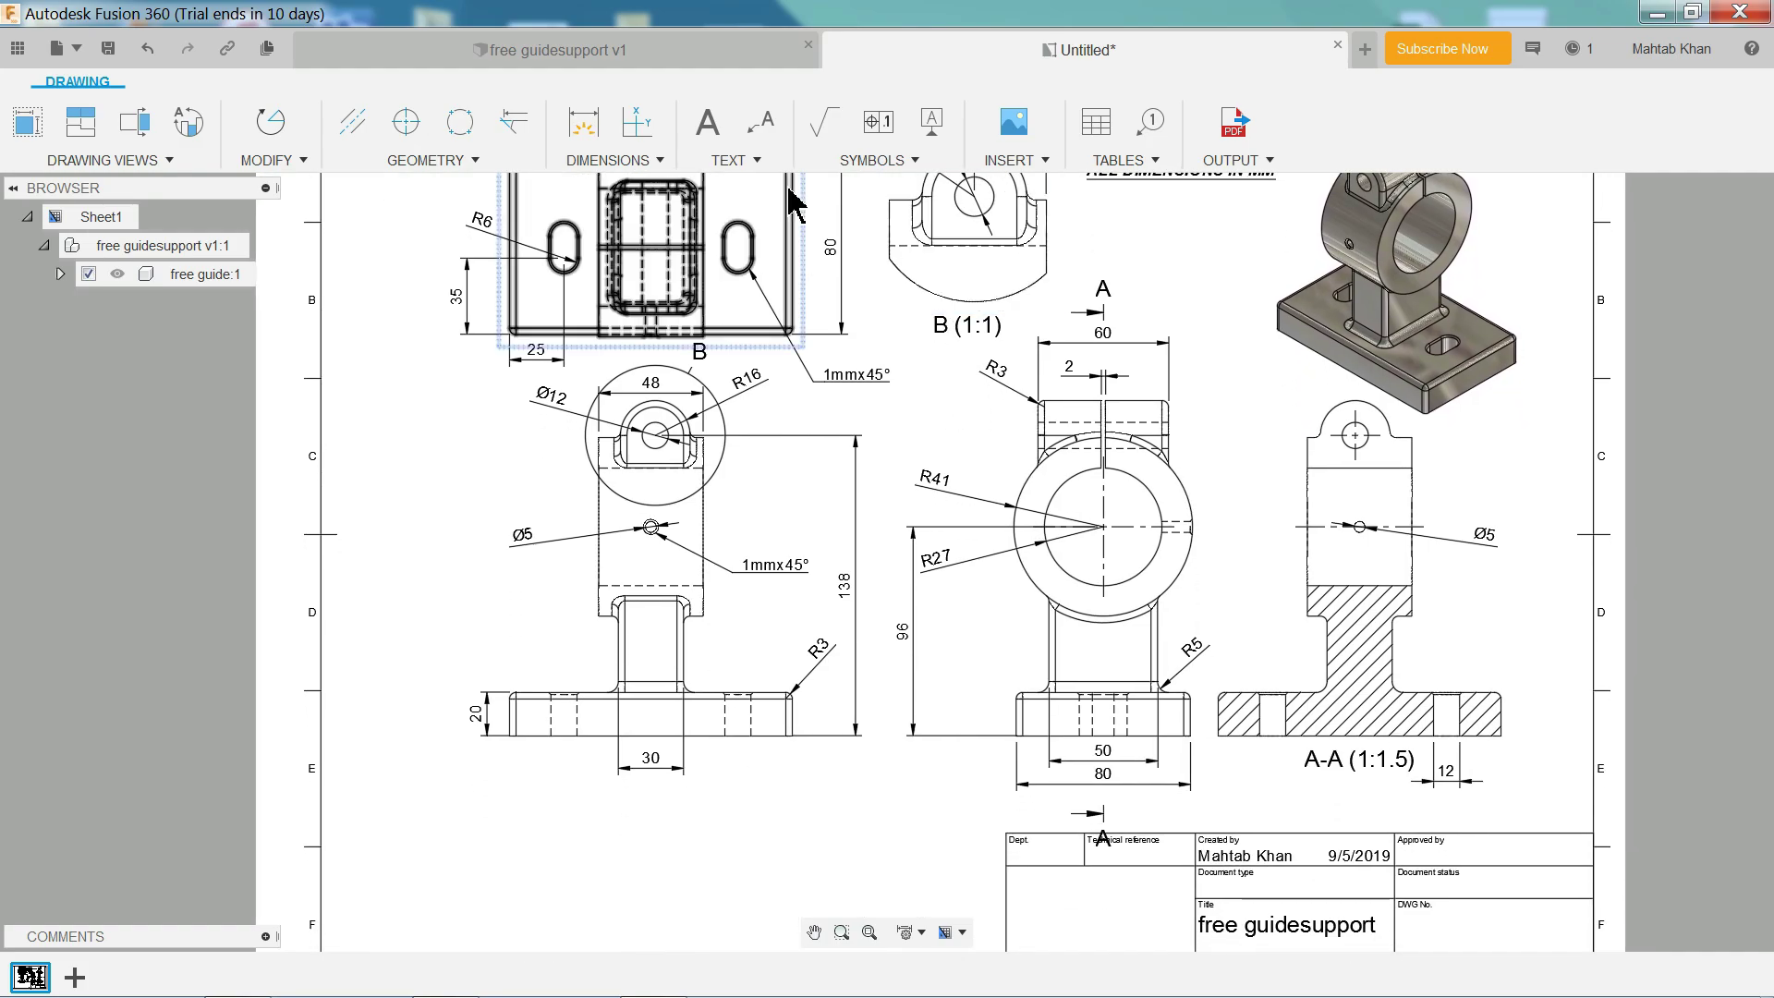
click(874, 162)
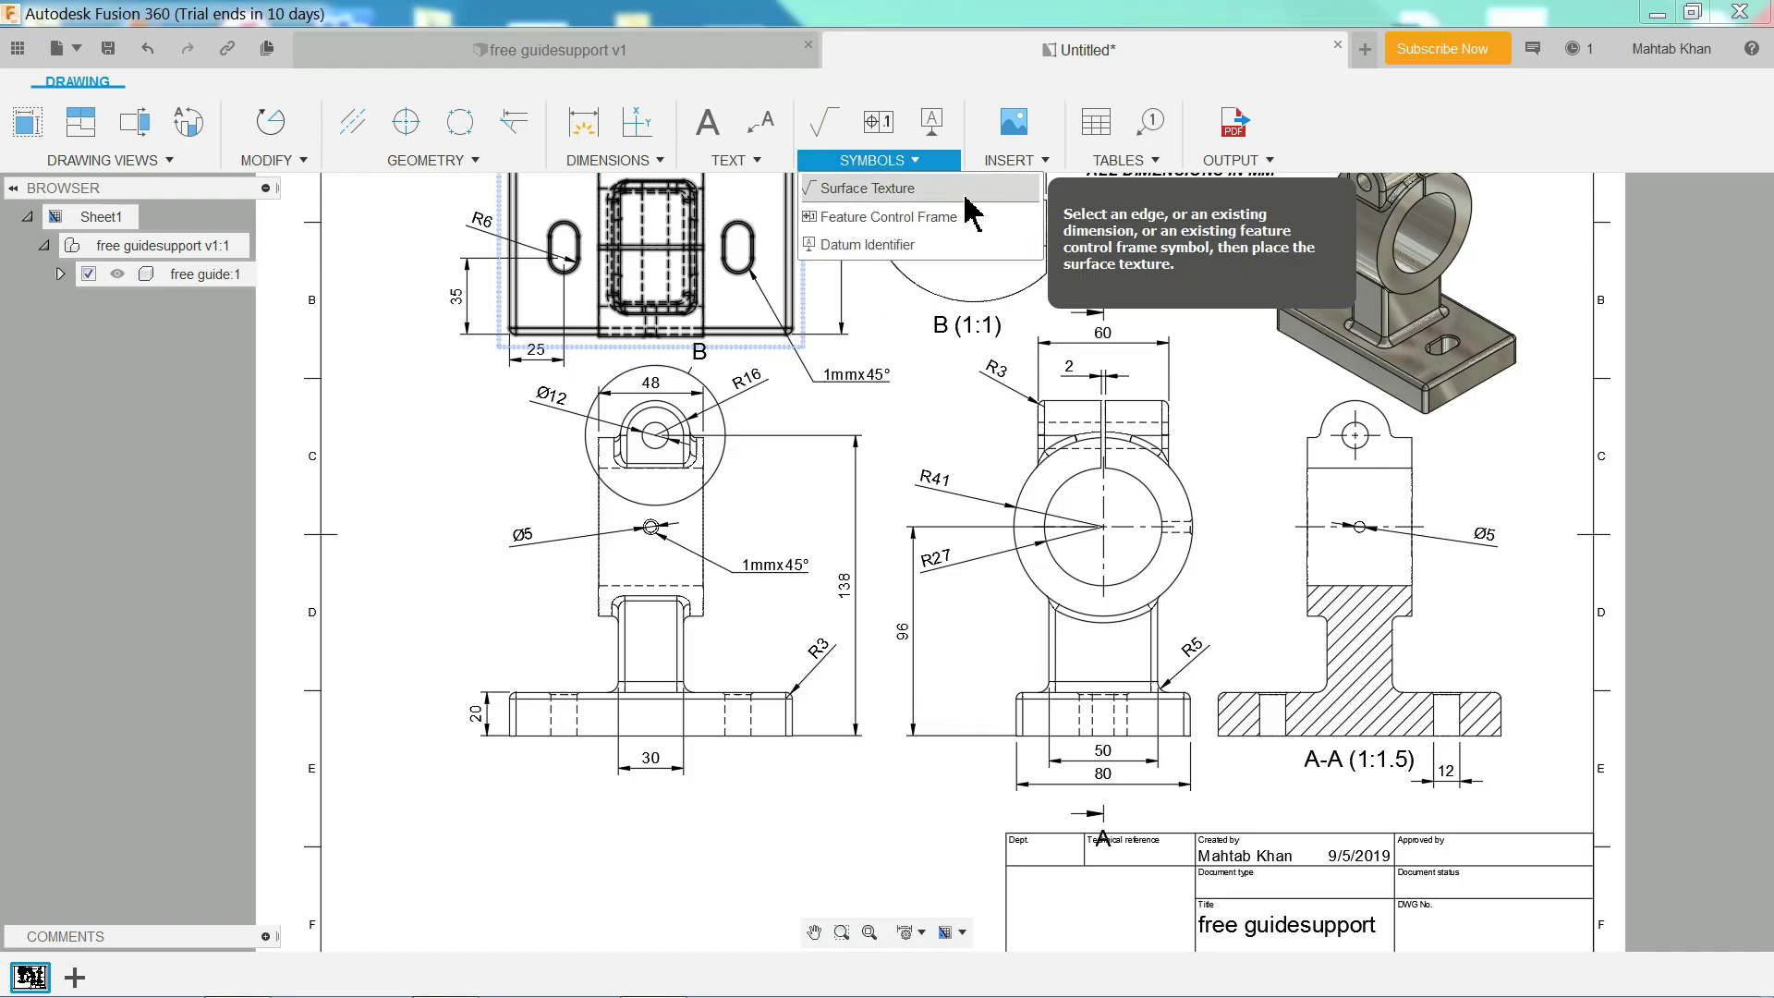
click(1005, 162)
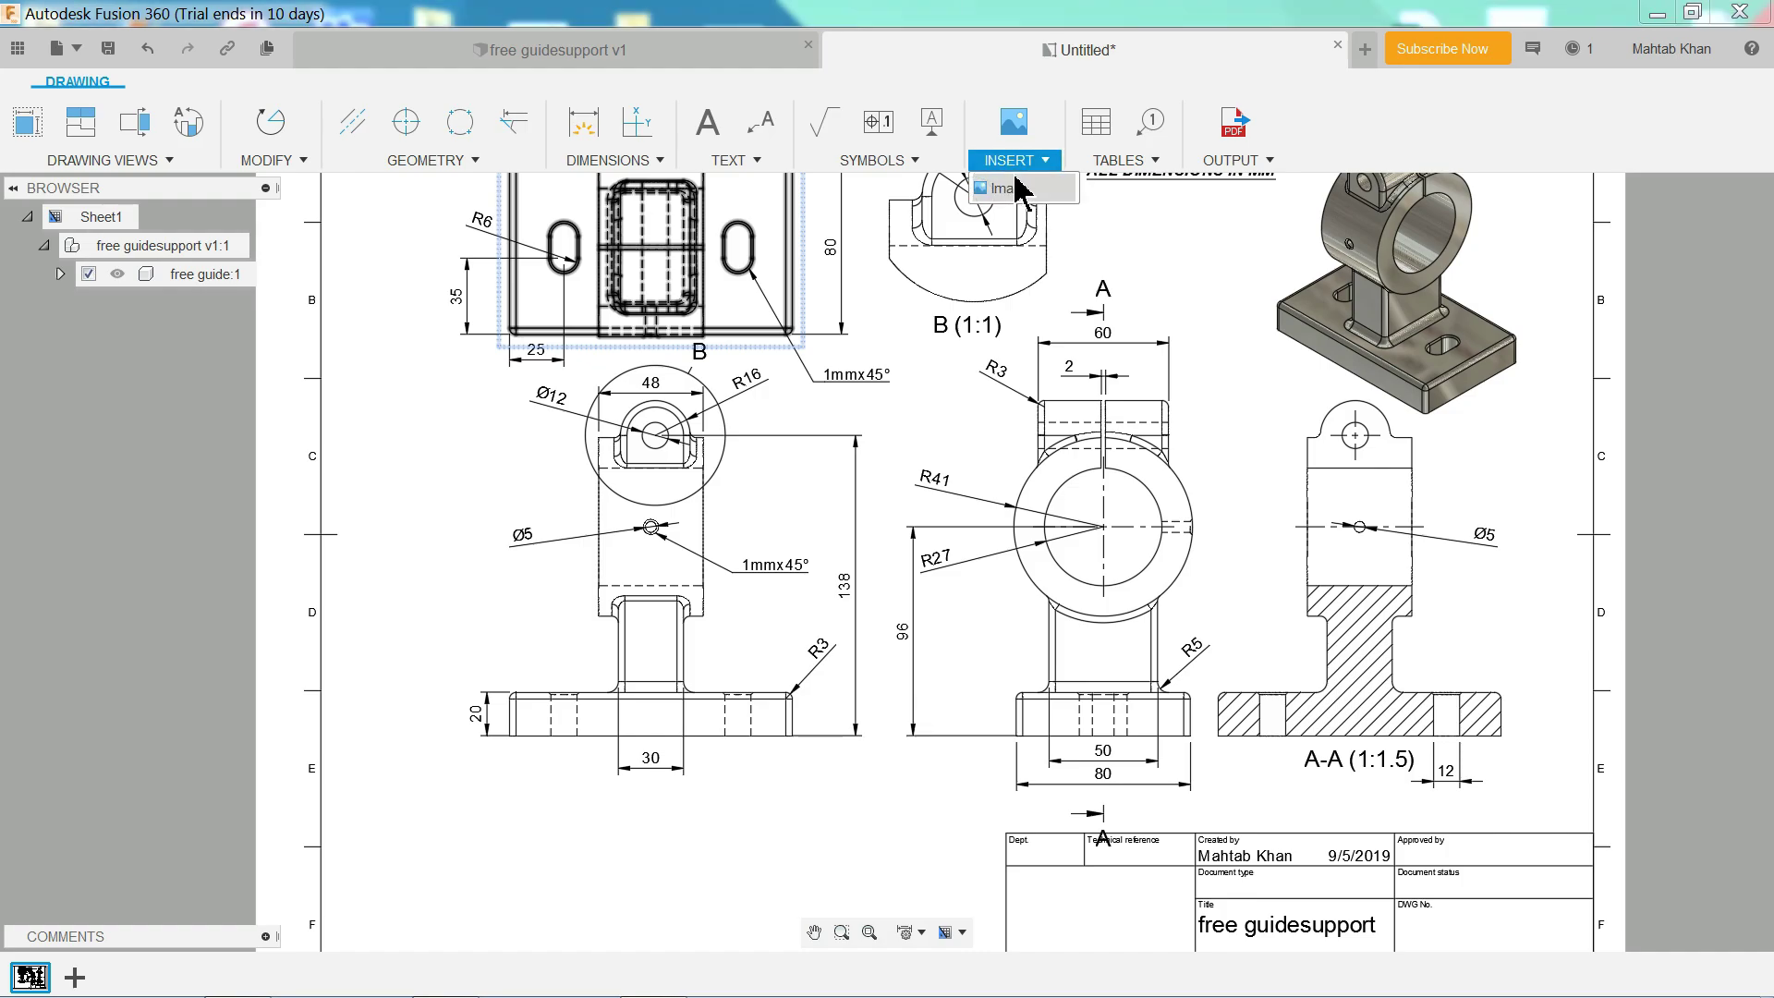
click(1011, 189)
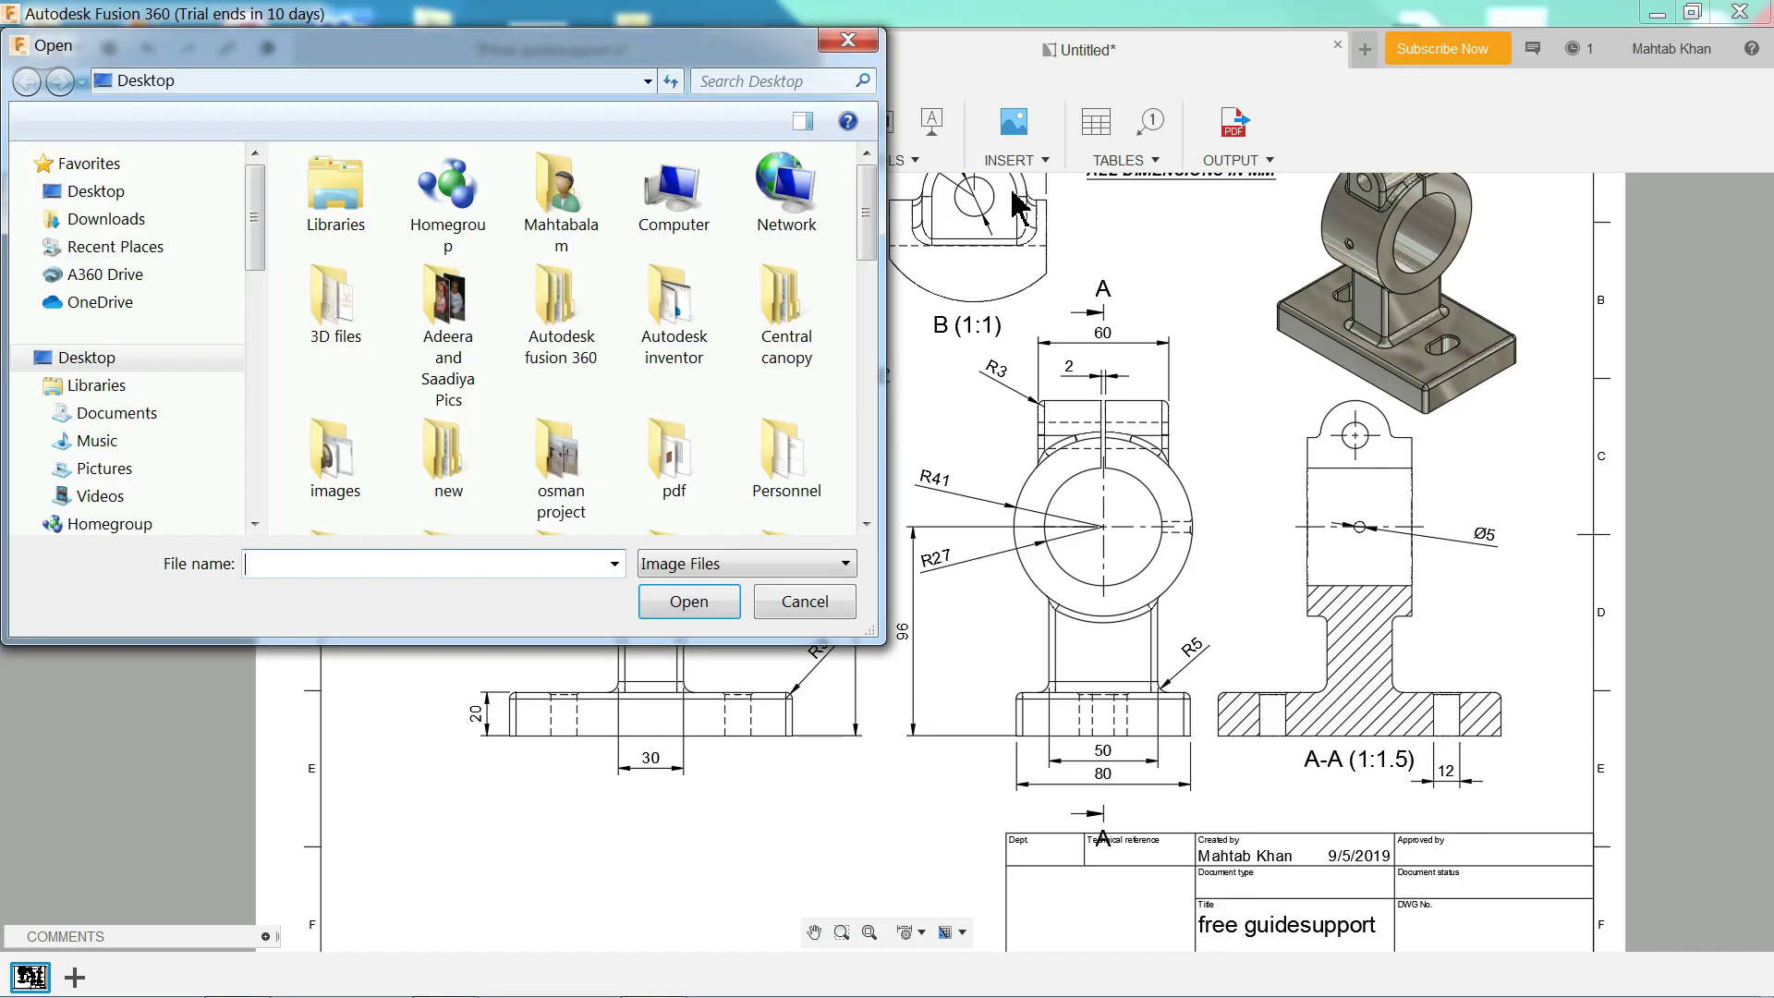
drag(866, 210, 861, 445)
click(449, 414)
click(678, 601)
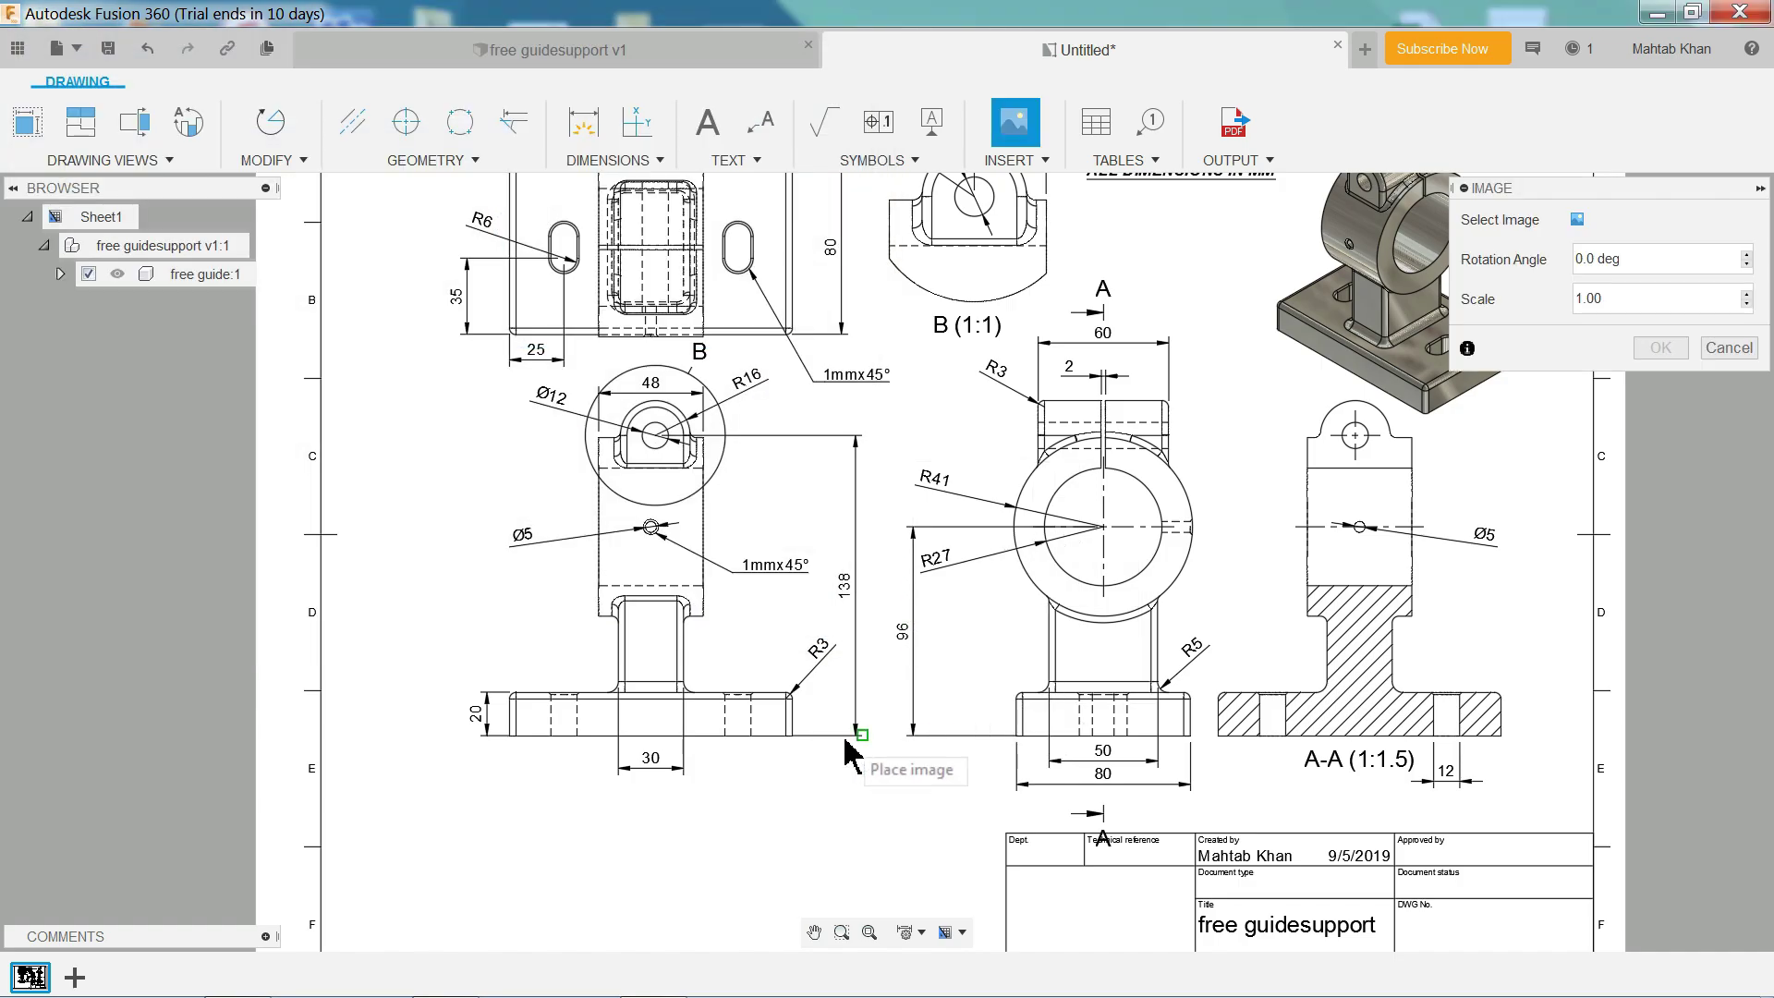
scroll(1070, 617, down, 2)
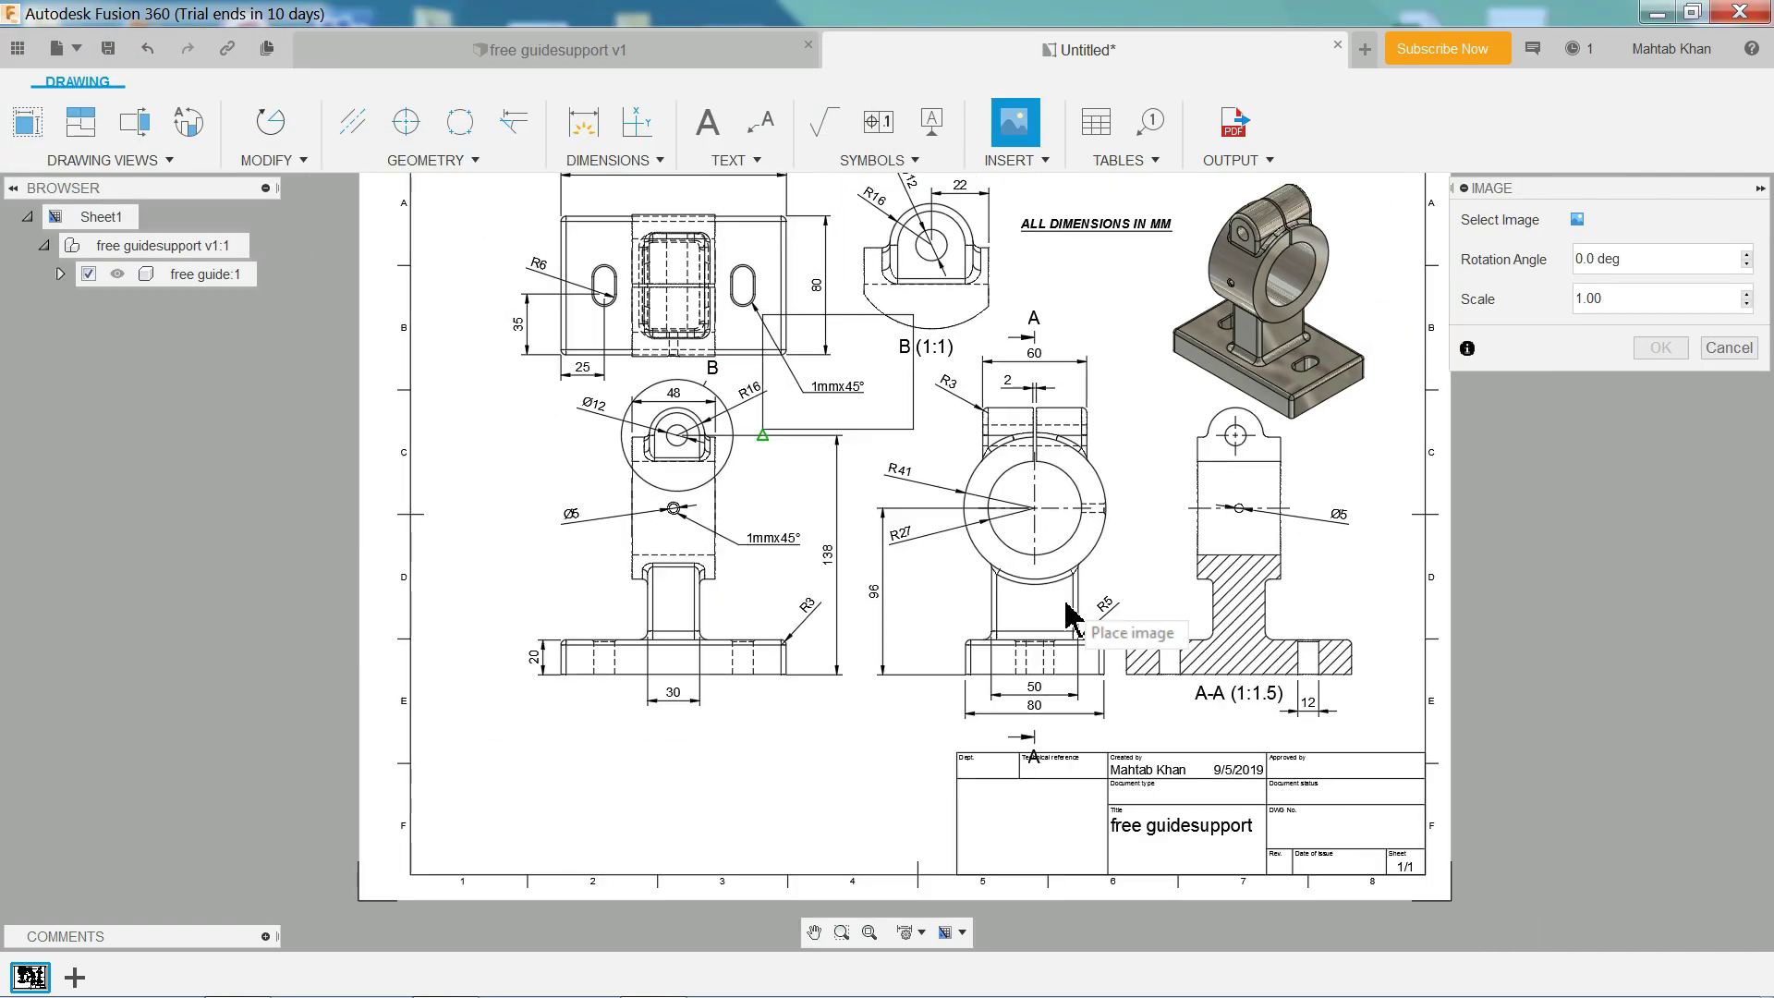
click(961, 877)
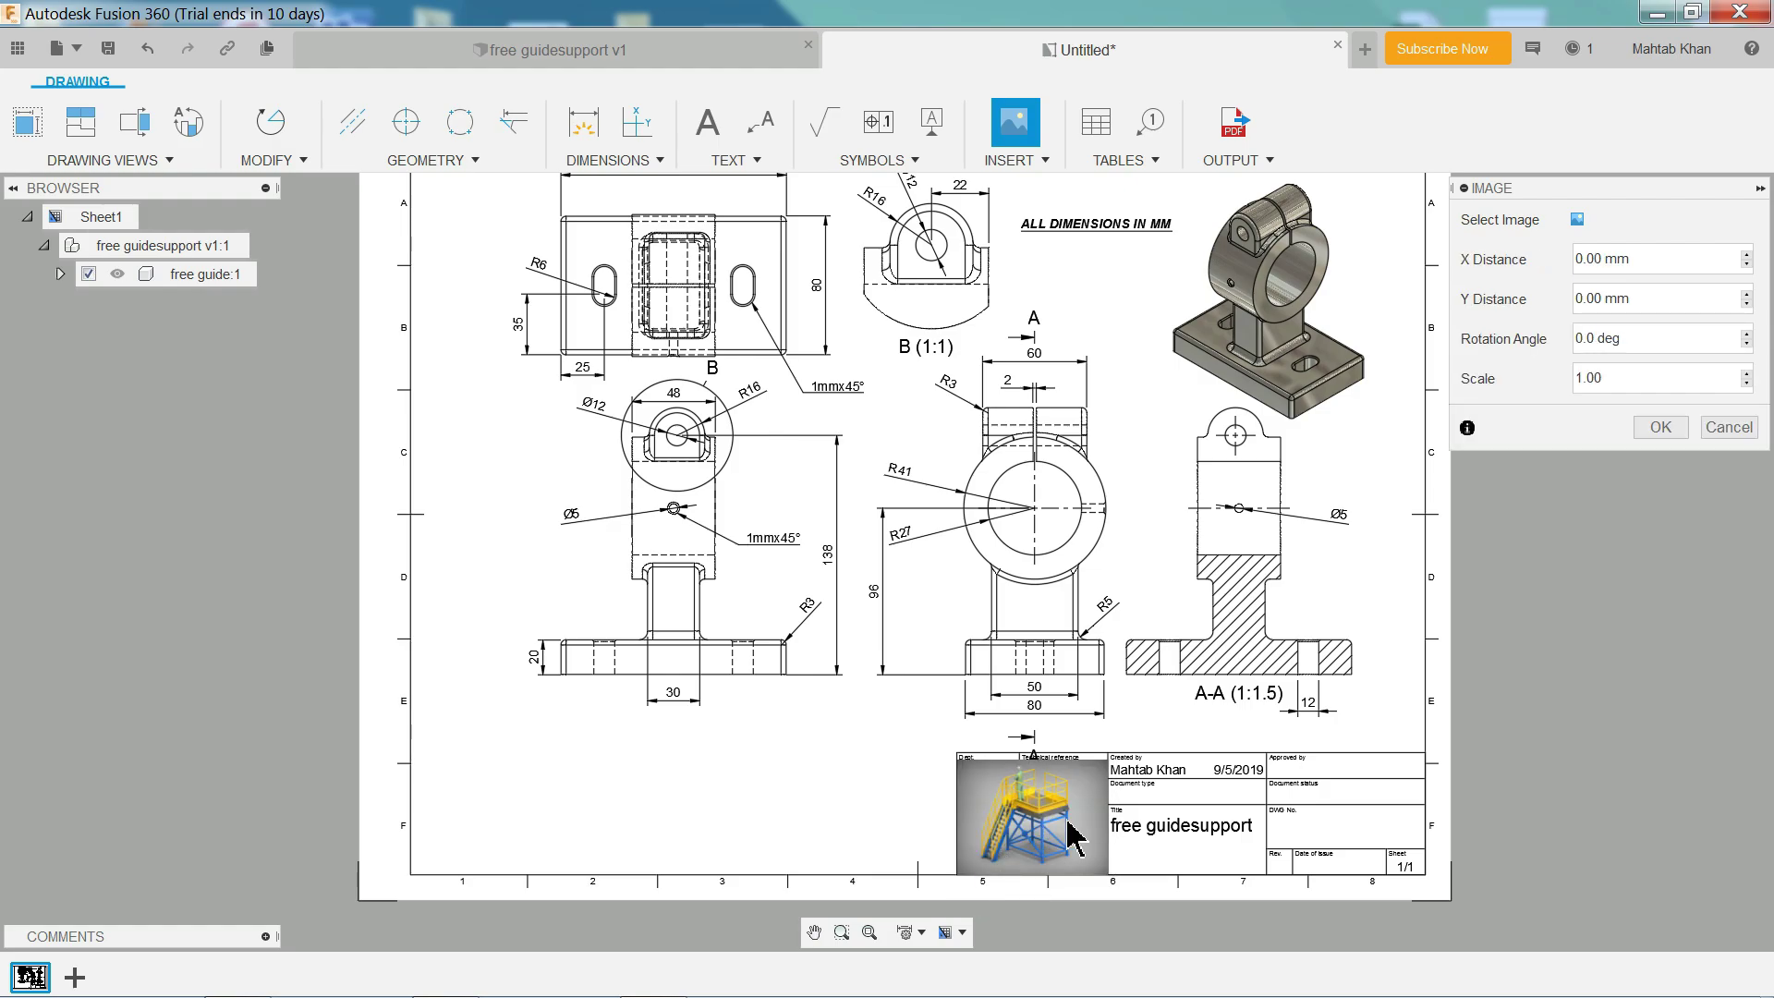
click(1729, 427)
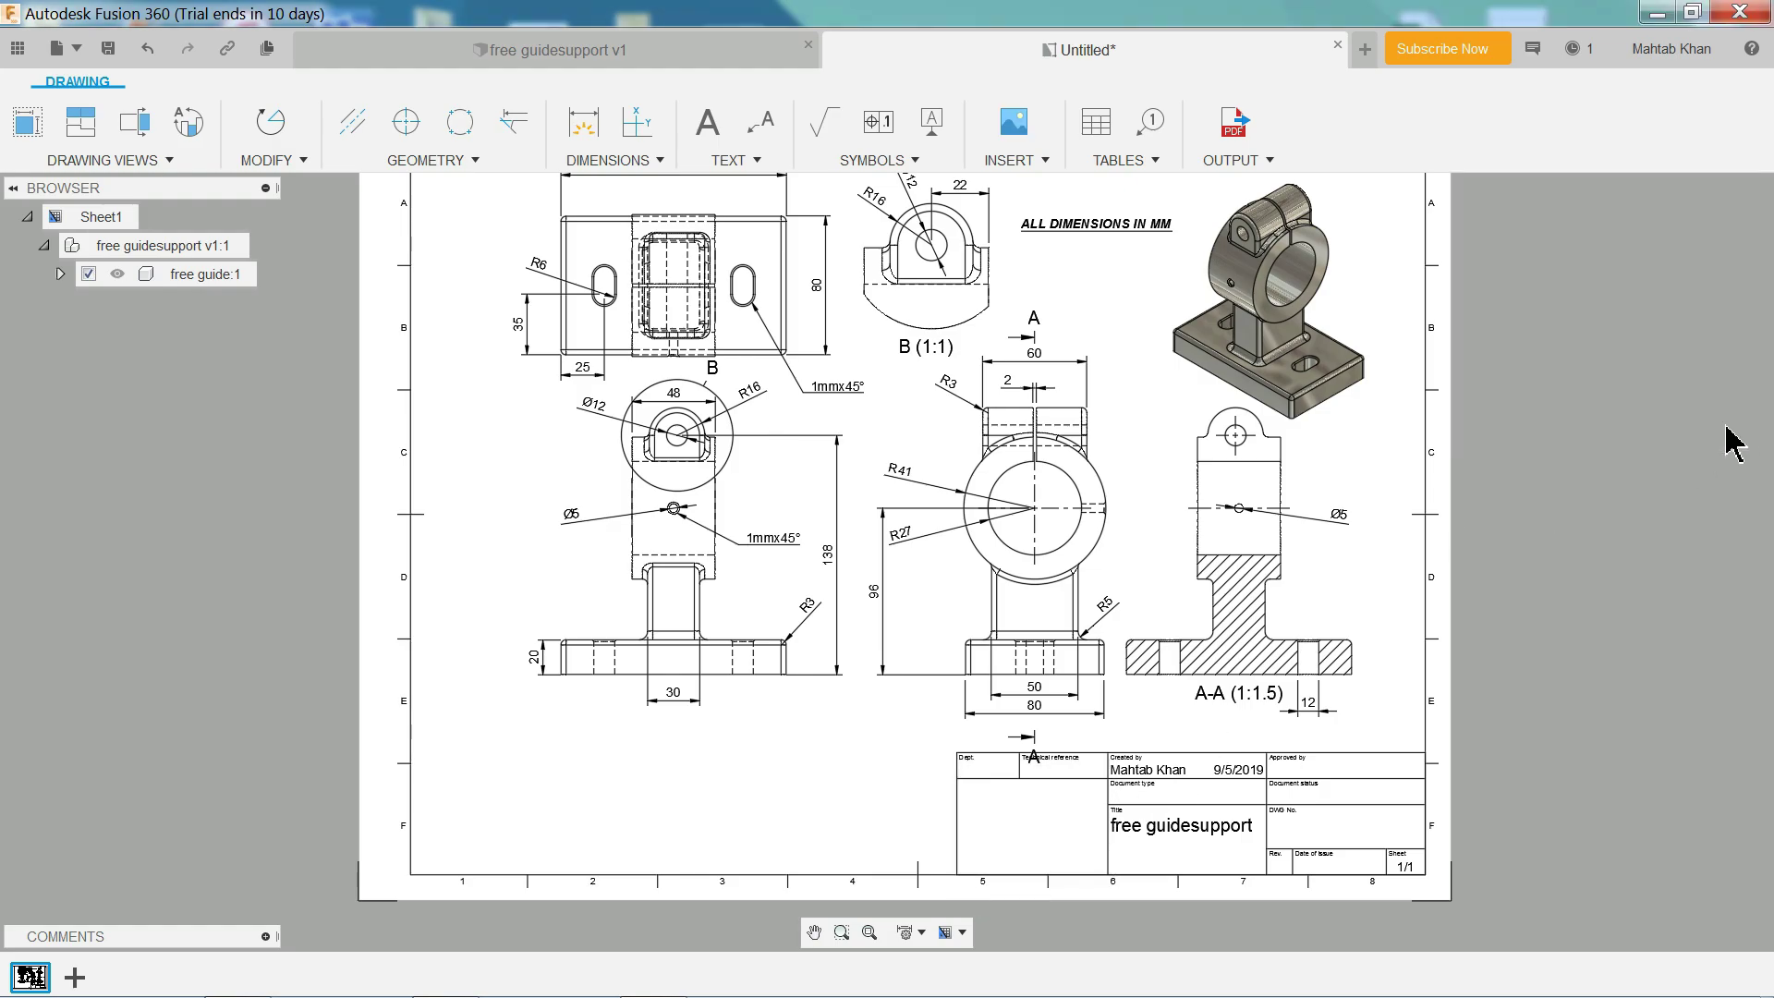
middle_drag(811, 261, 815, 375)
Add part balloon 1 to an edge of the isometric view and close the Balloon command.
click(1141, 162)
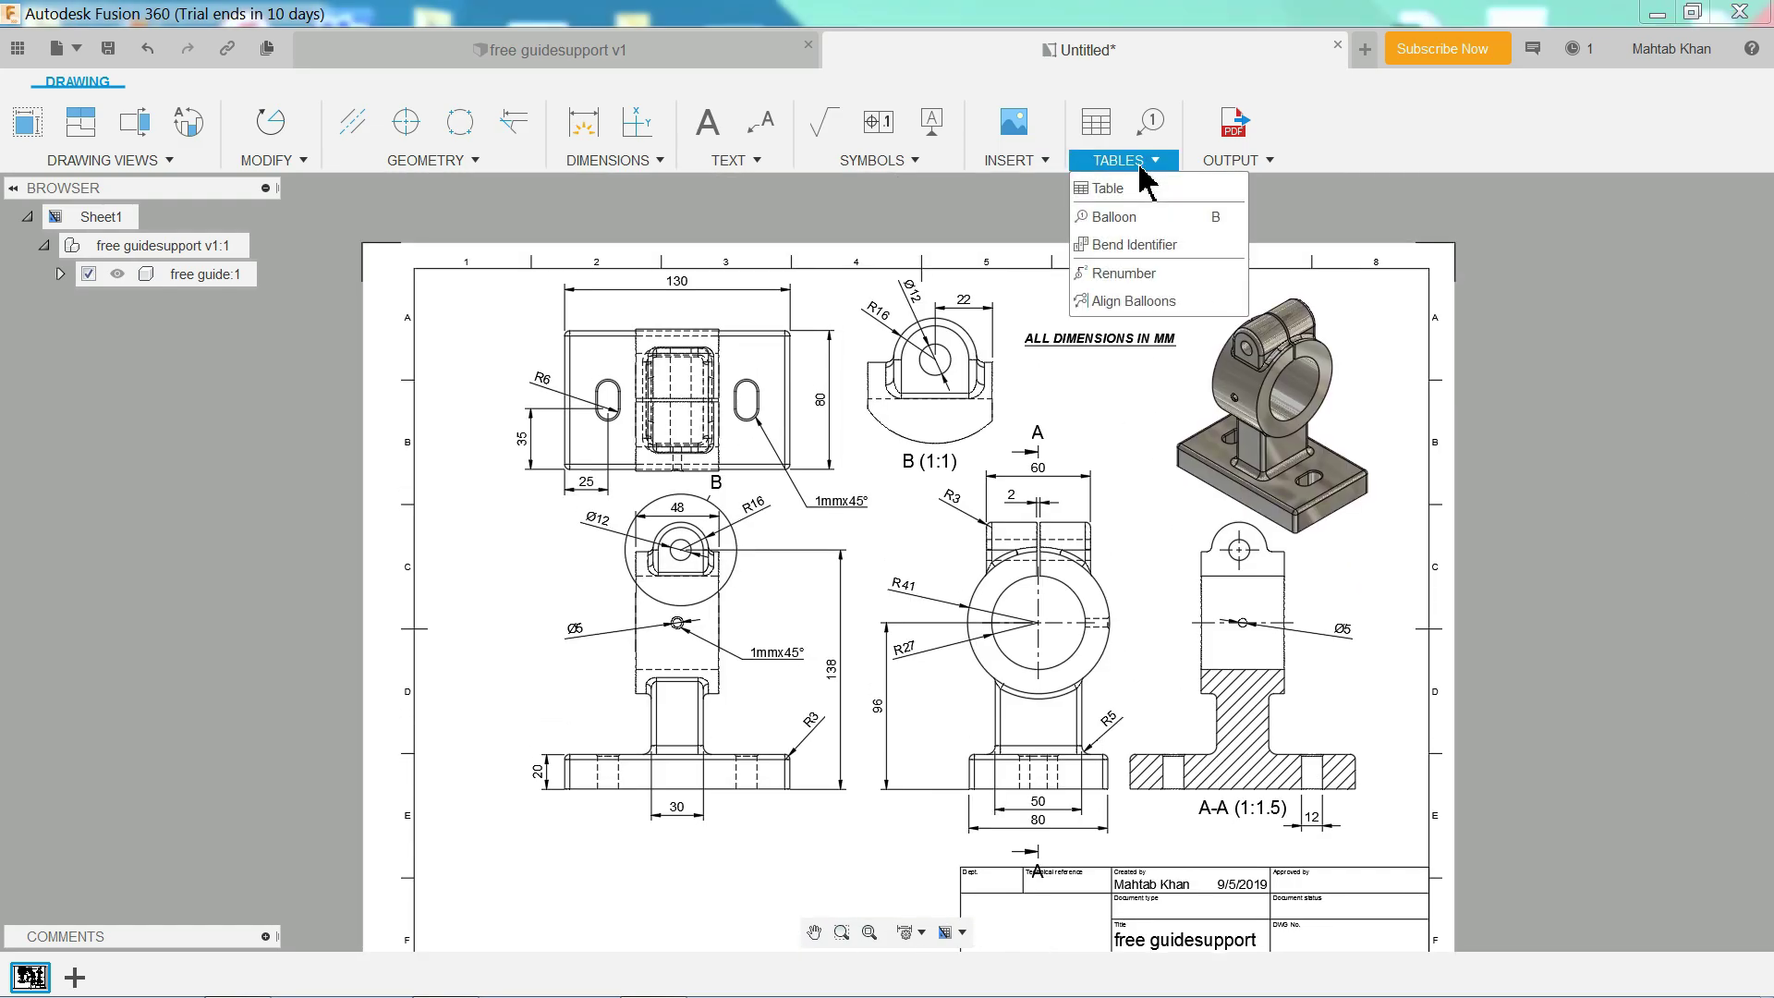
click(1113, 218)
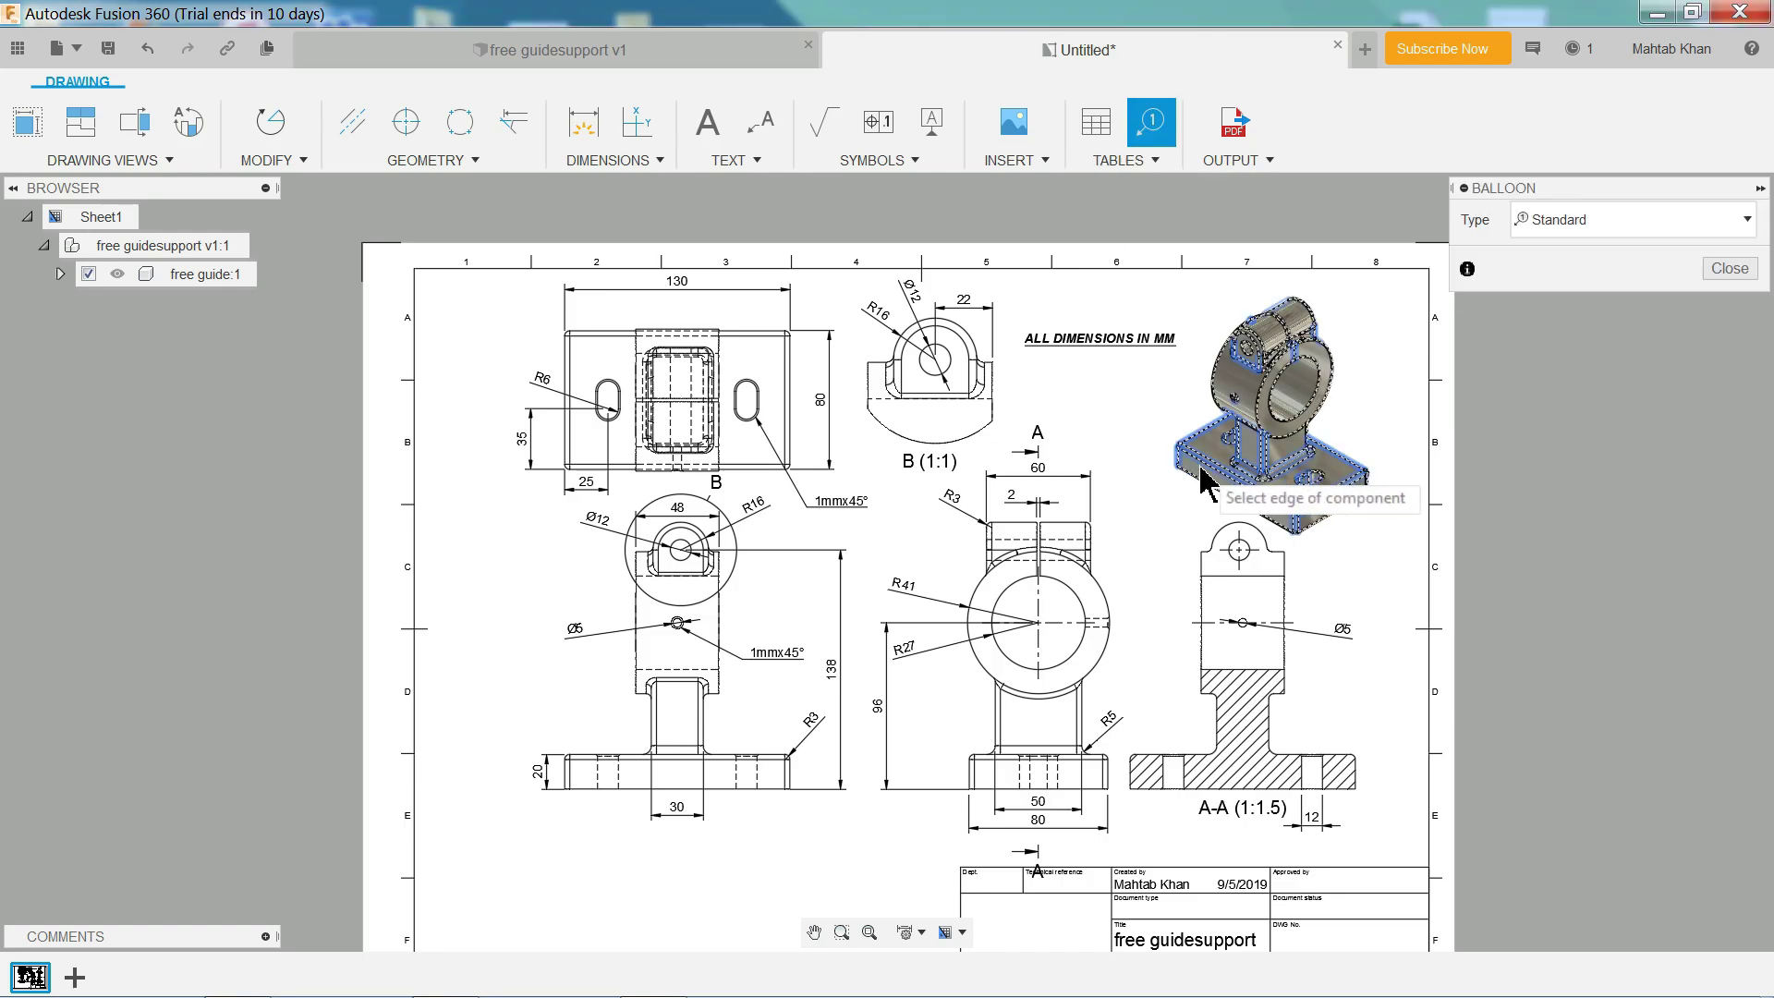
click(1120, 411)
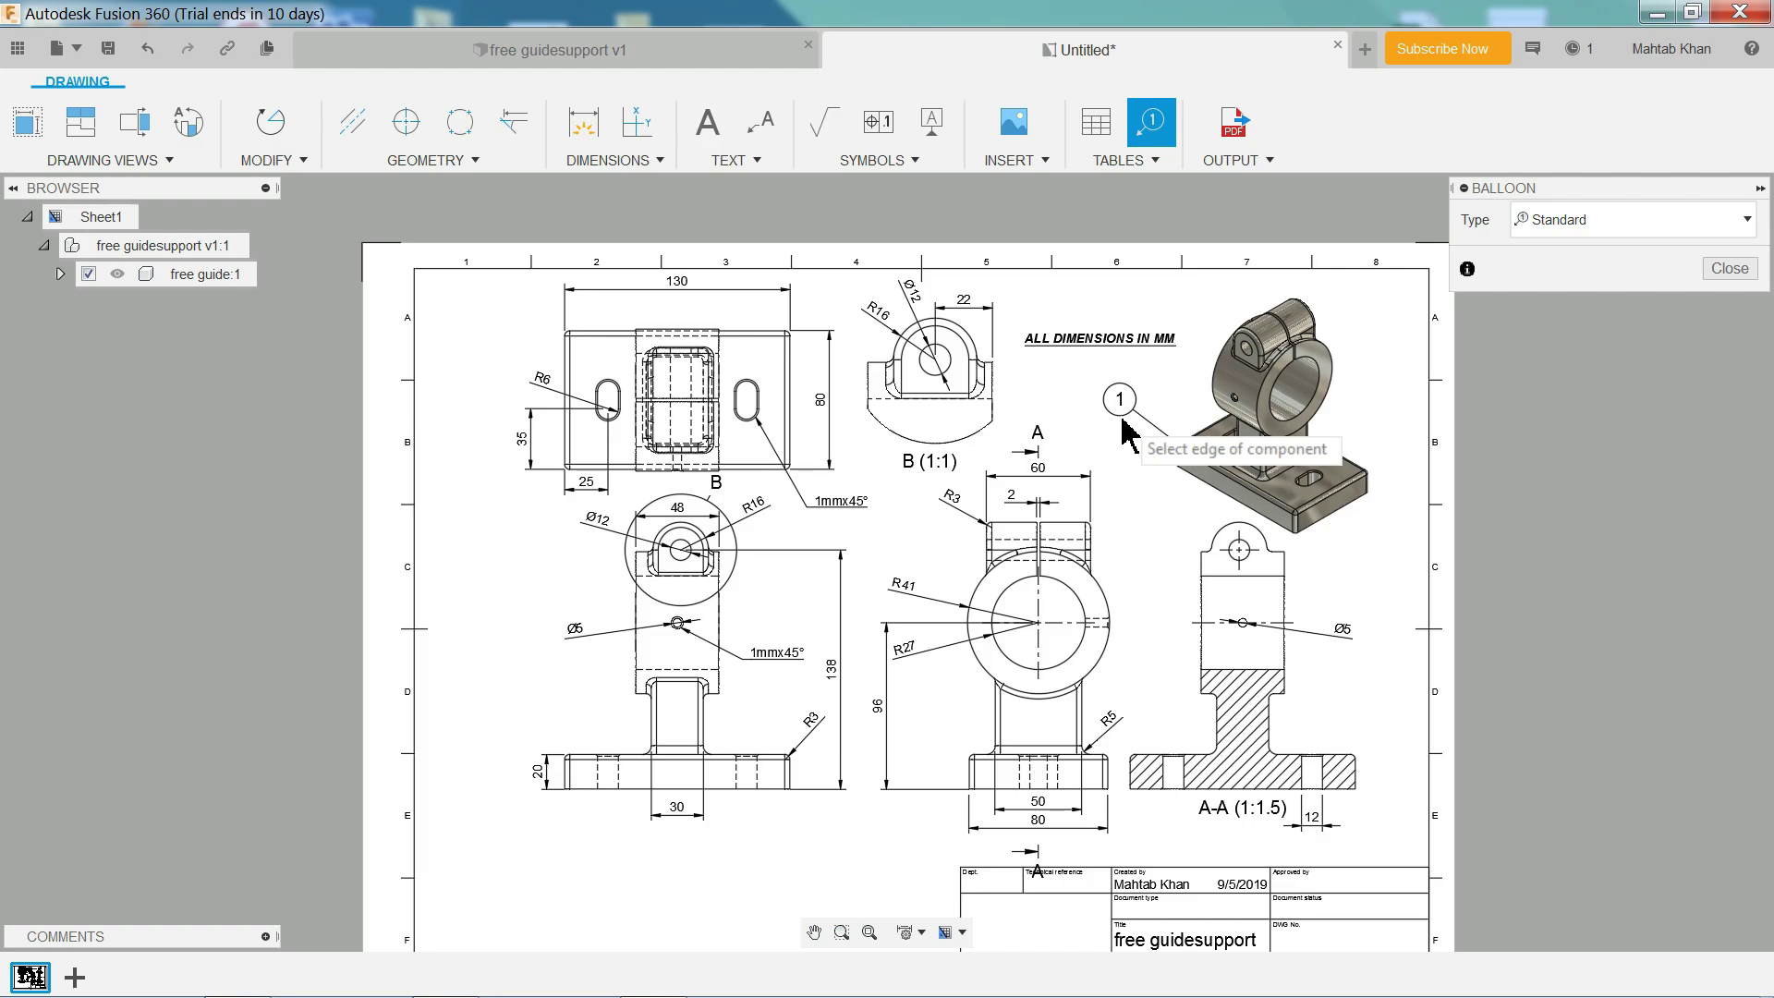
click(1729, 268)
click(1124, 163)
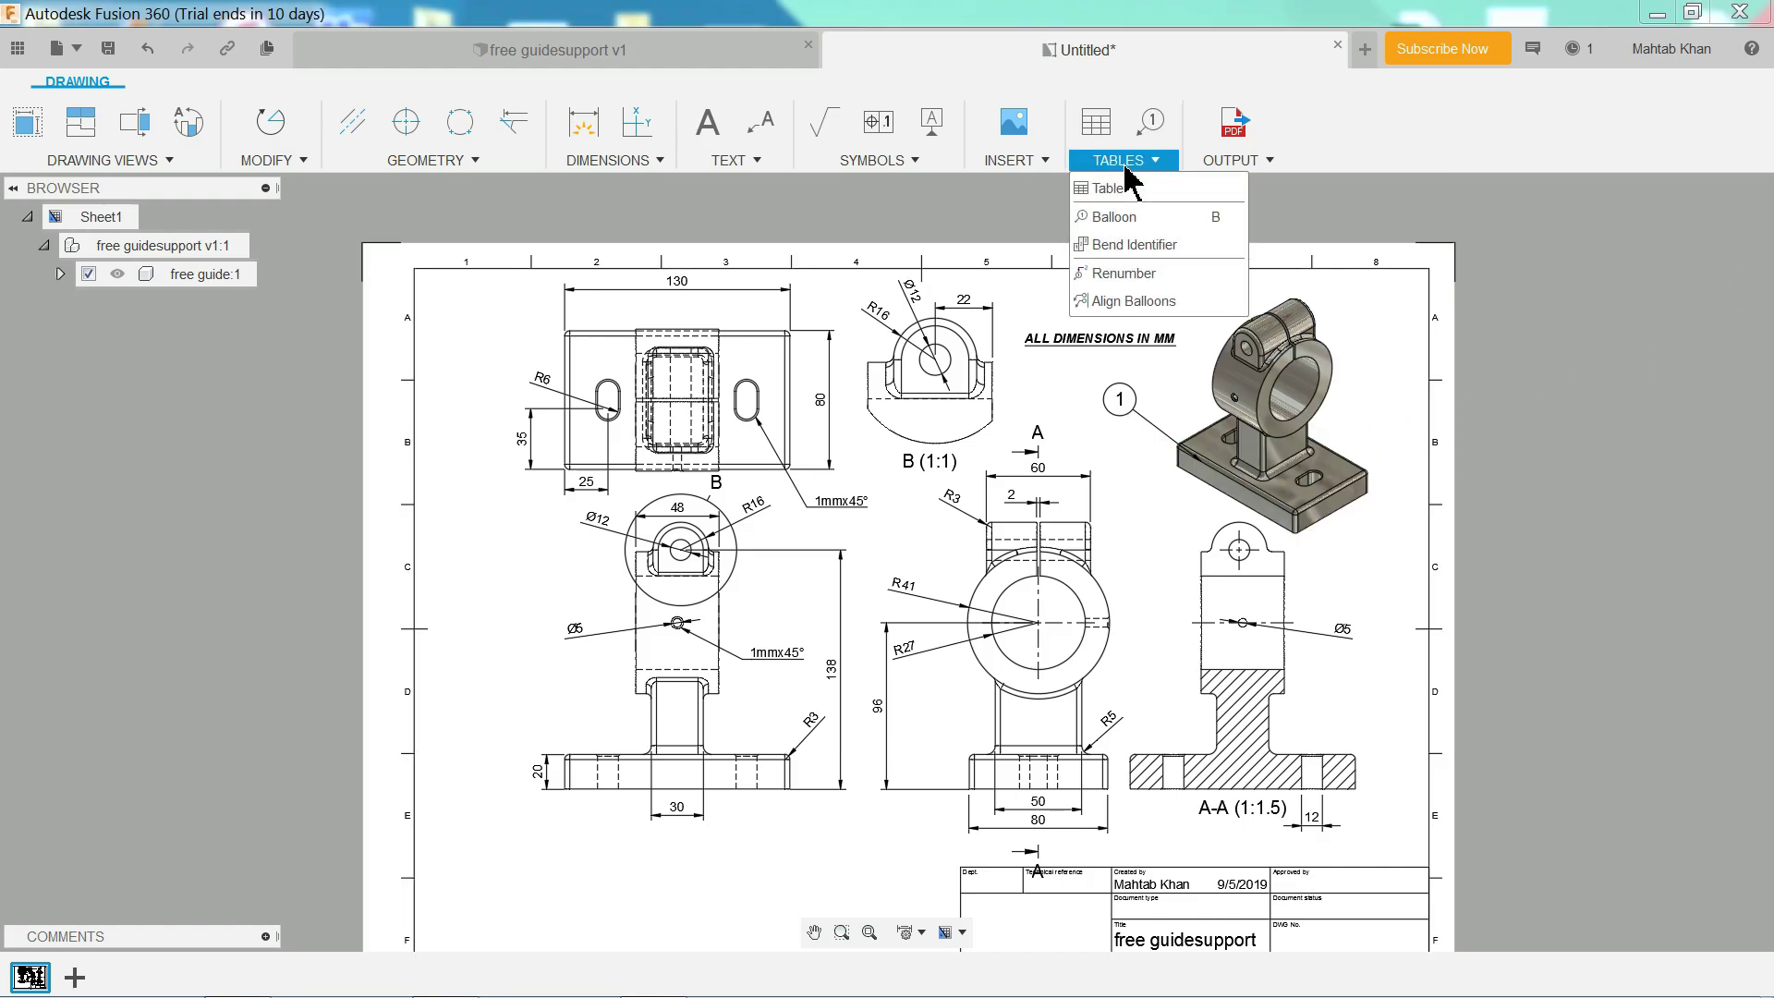
click(1126, 164)
click(1231, 163)
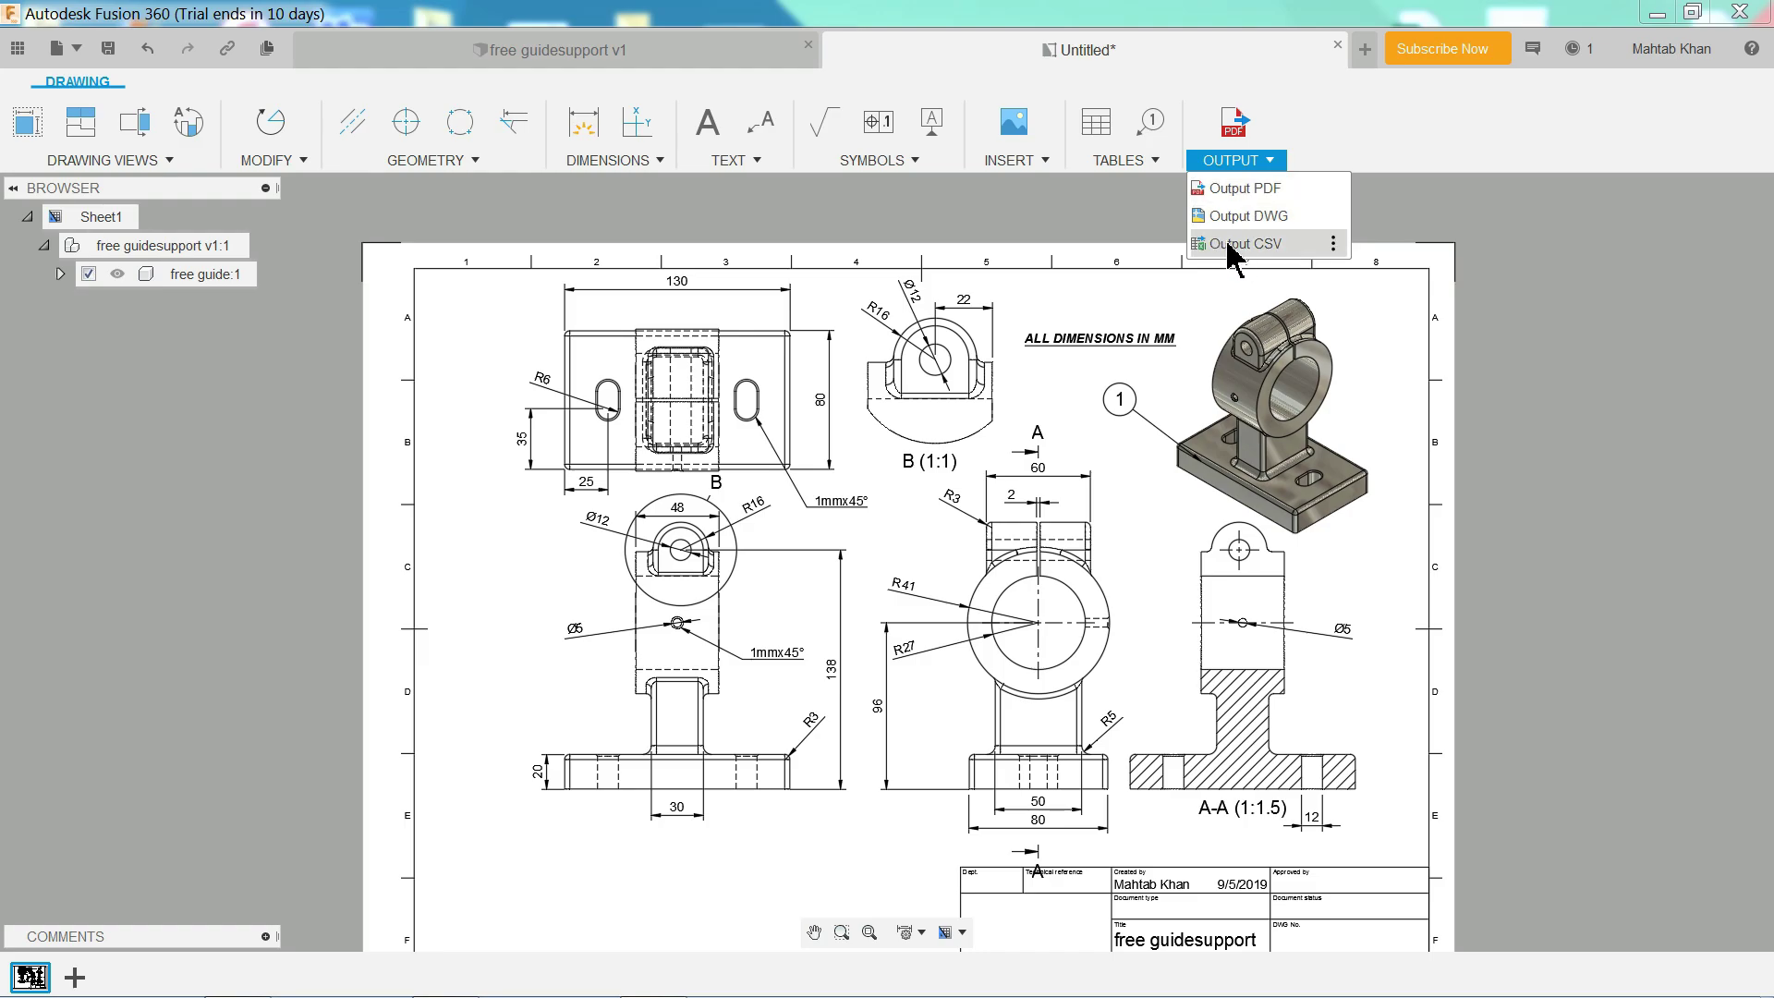
Output the sheet as a PDF with default settings, saved as 'guide' on the Desktop.
click(1235, 189)
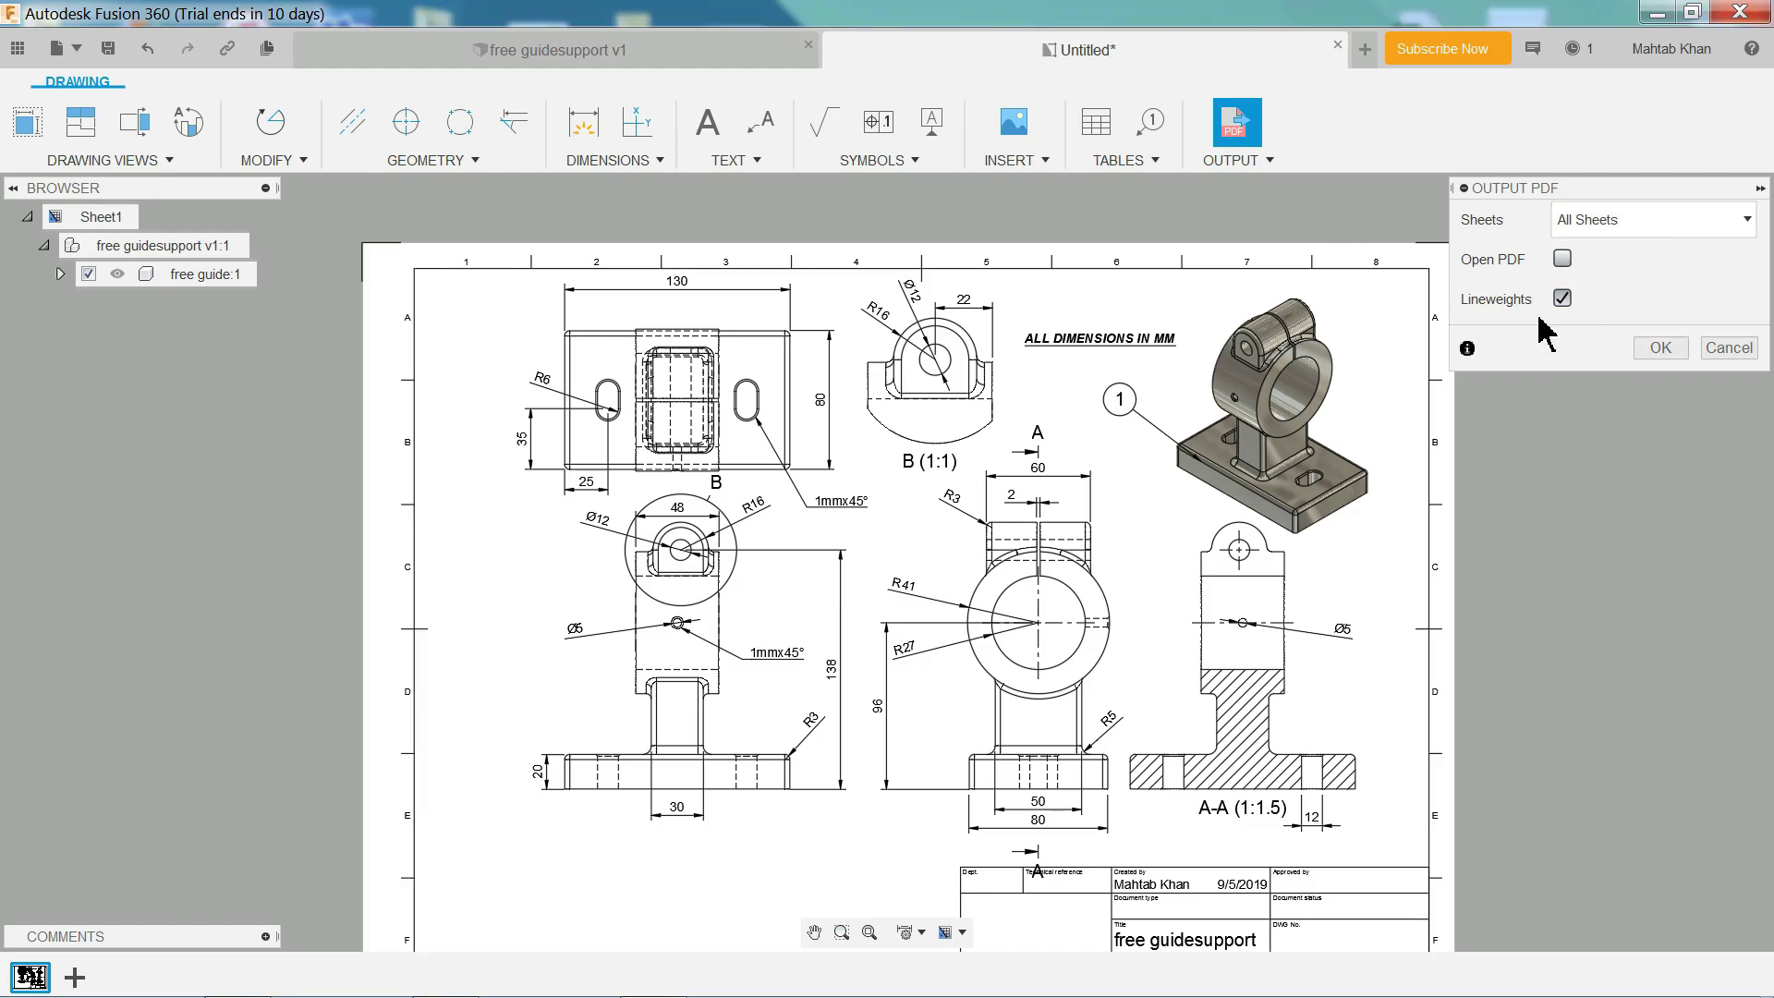
click(1661, 349)
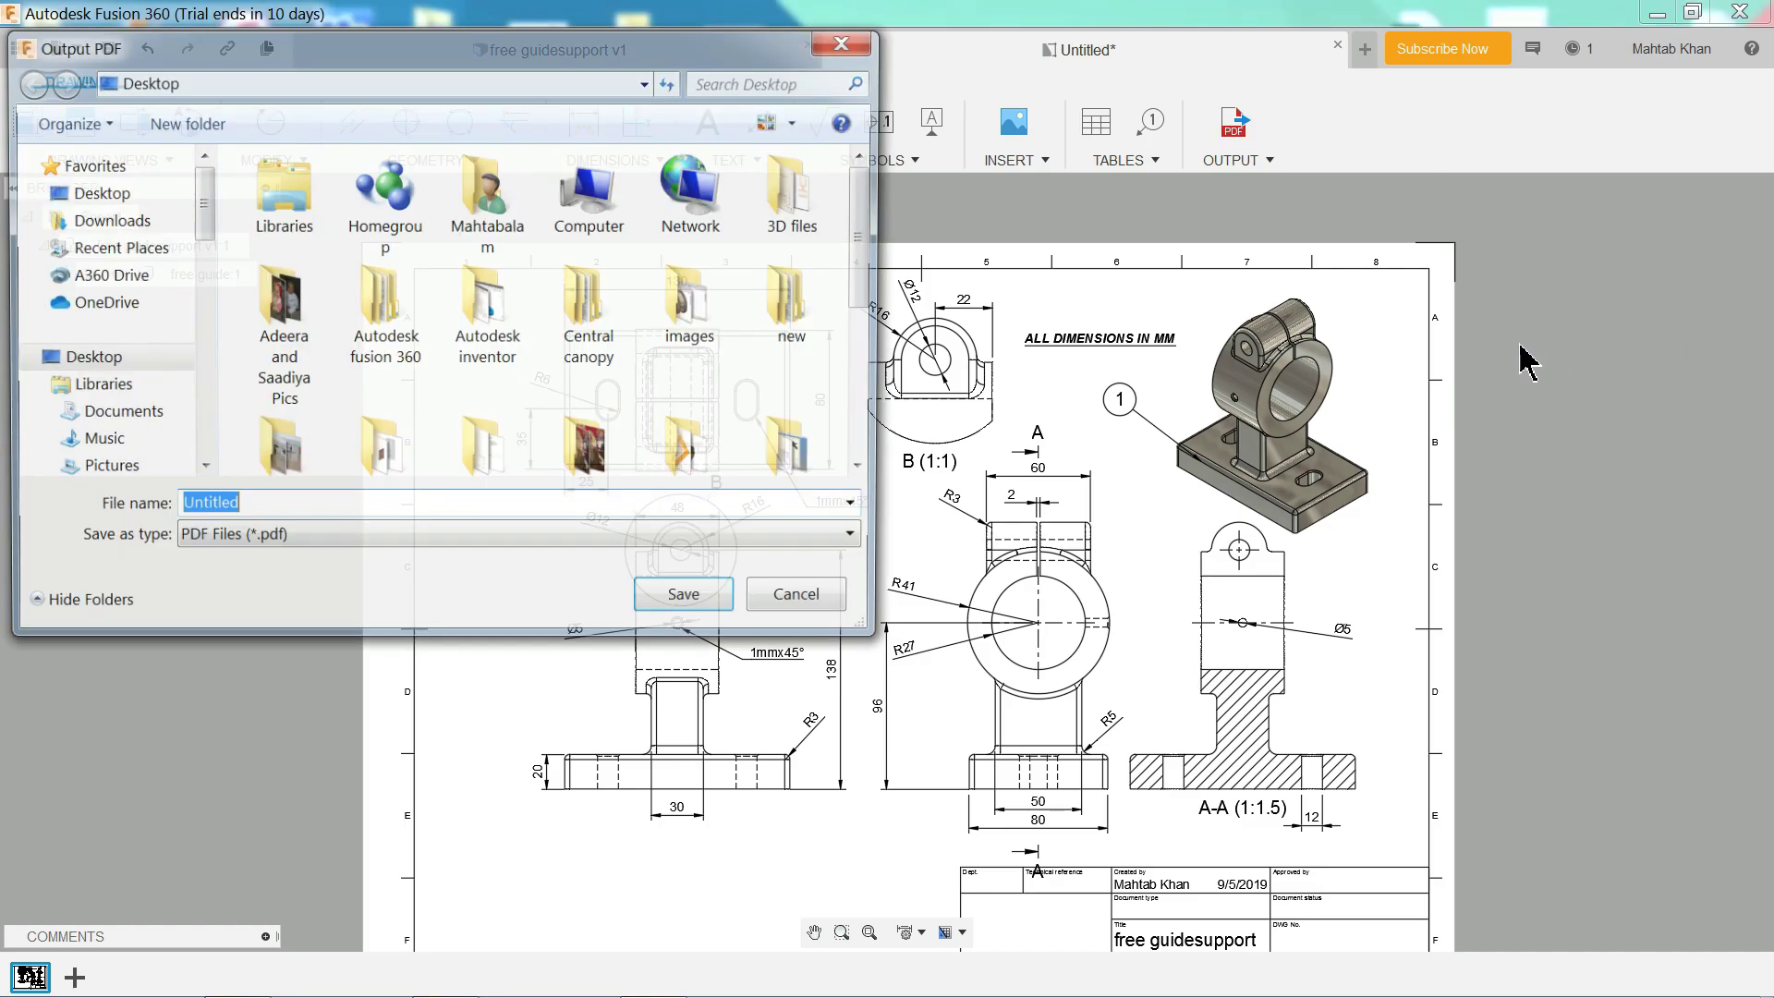
click(248, 545)
click(242, 558)
click(259, 510)
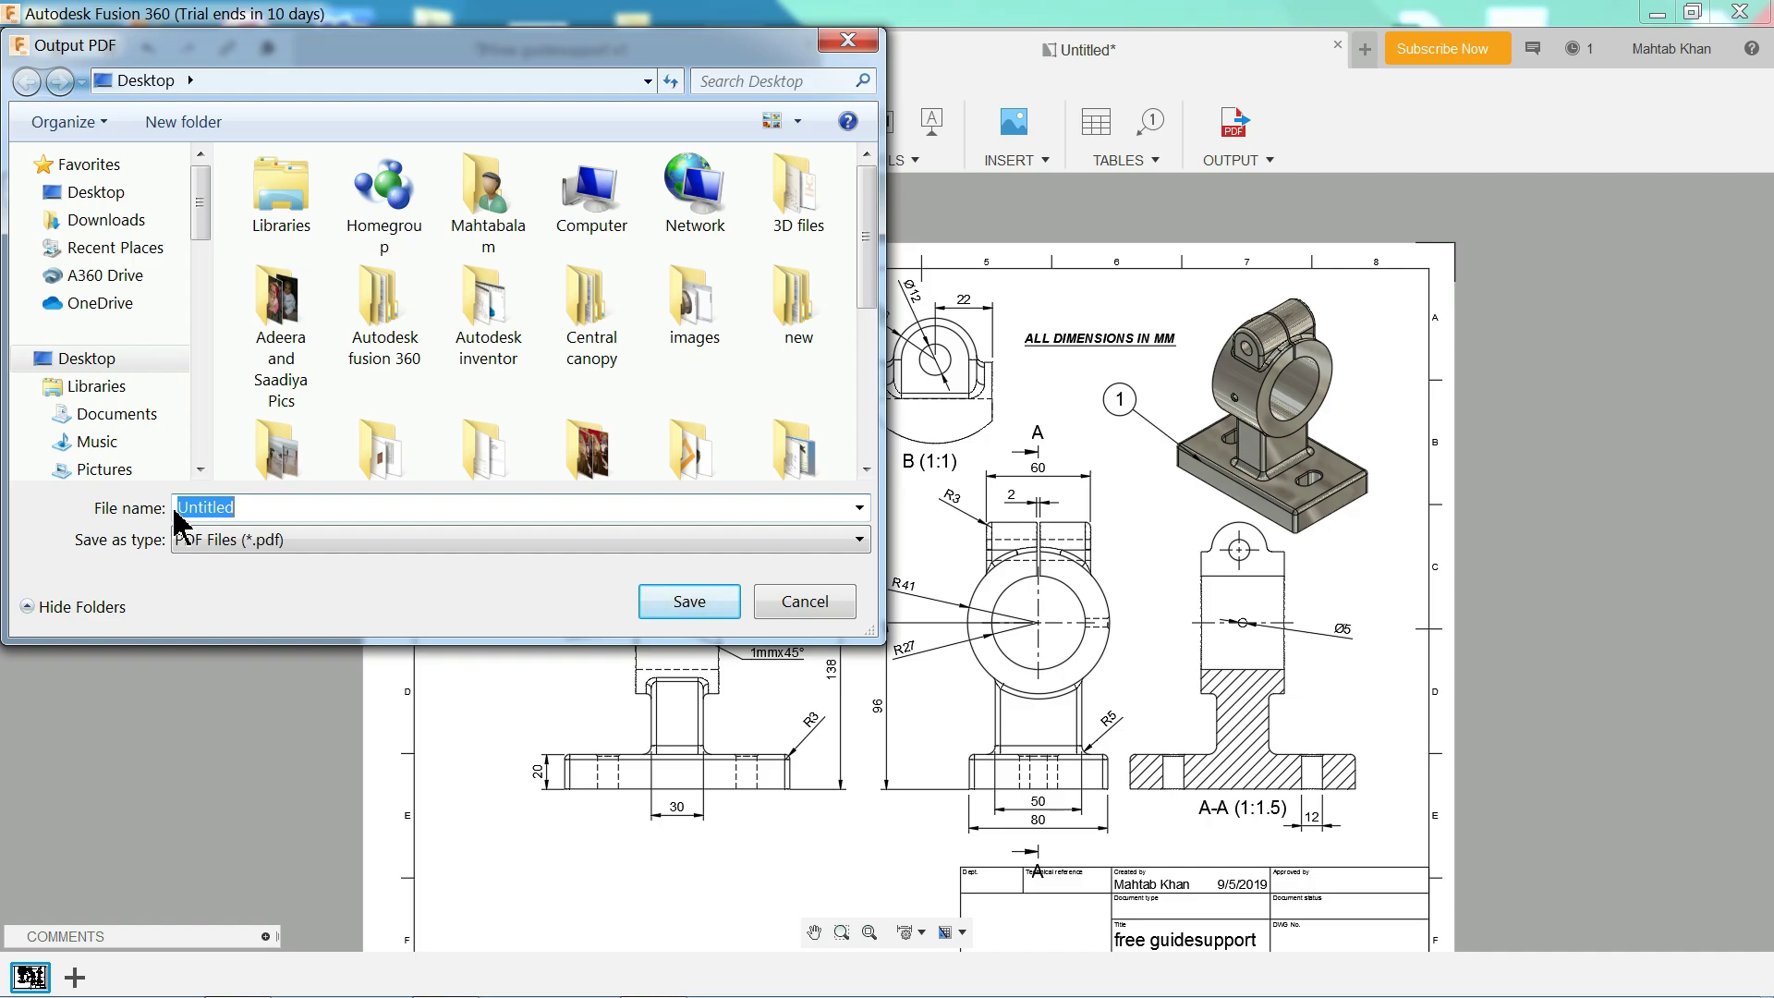
text(guide)
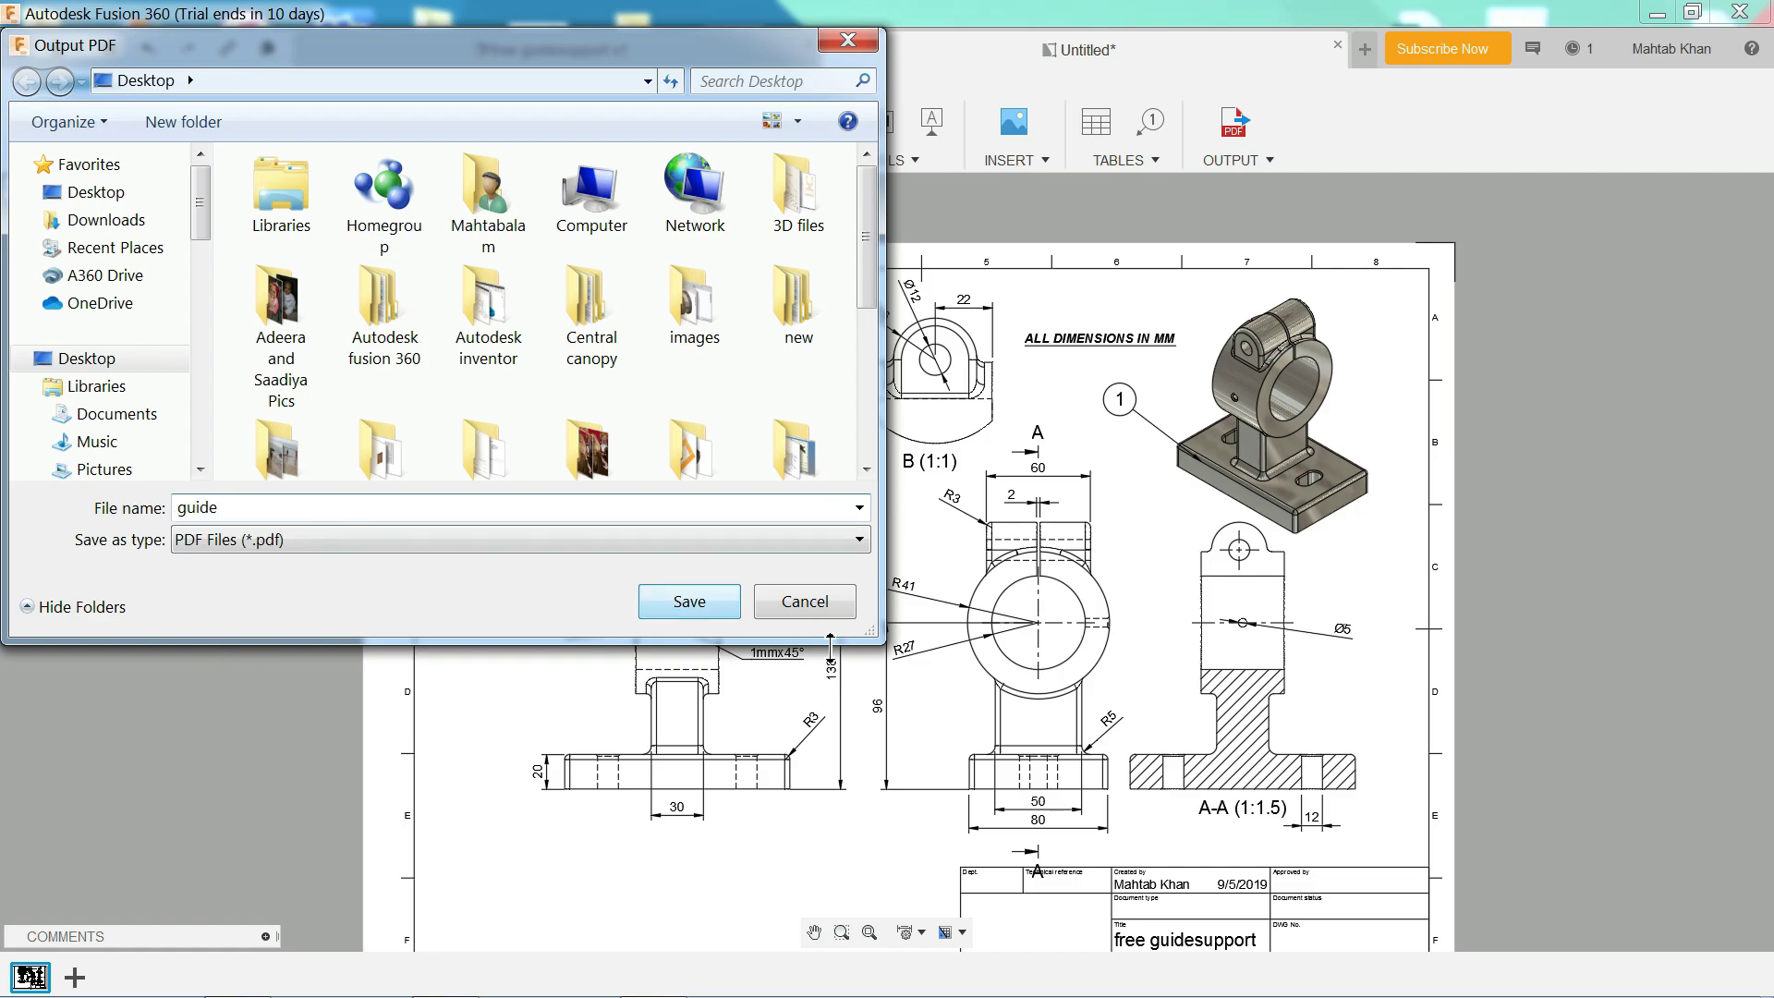
click(691, 603)
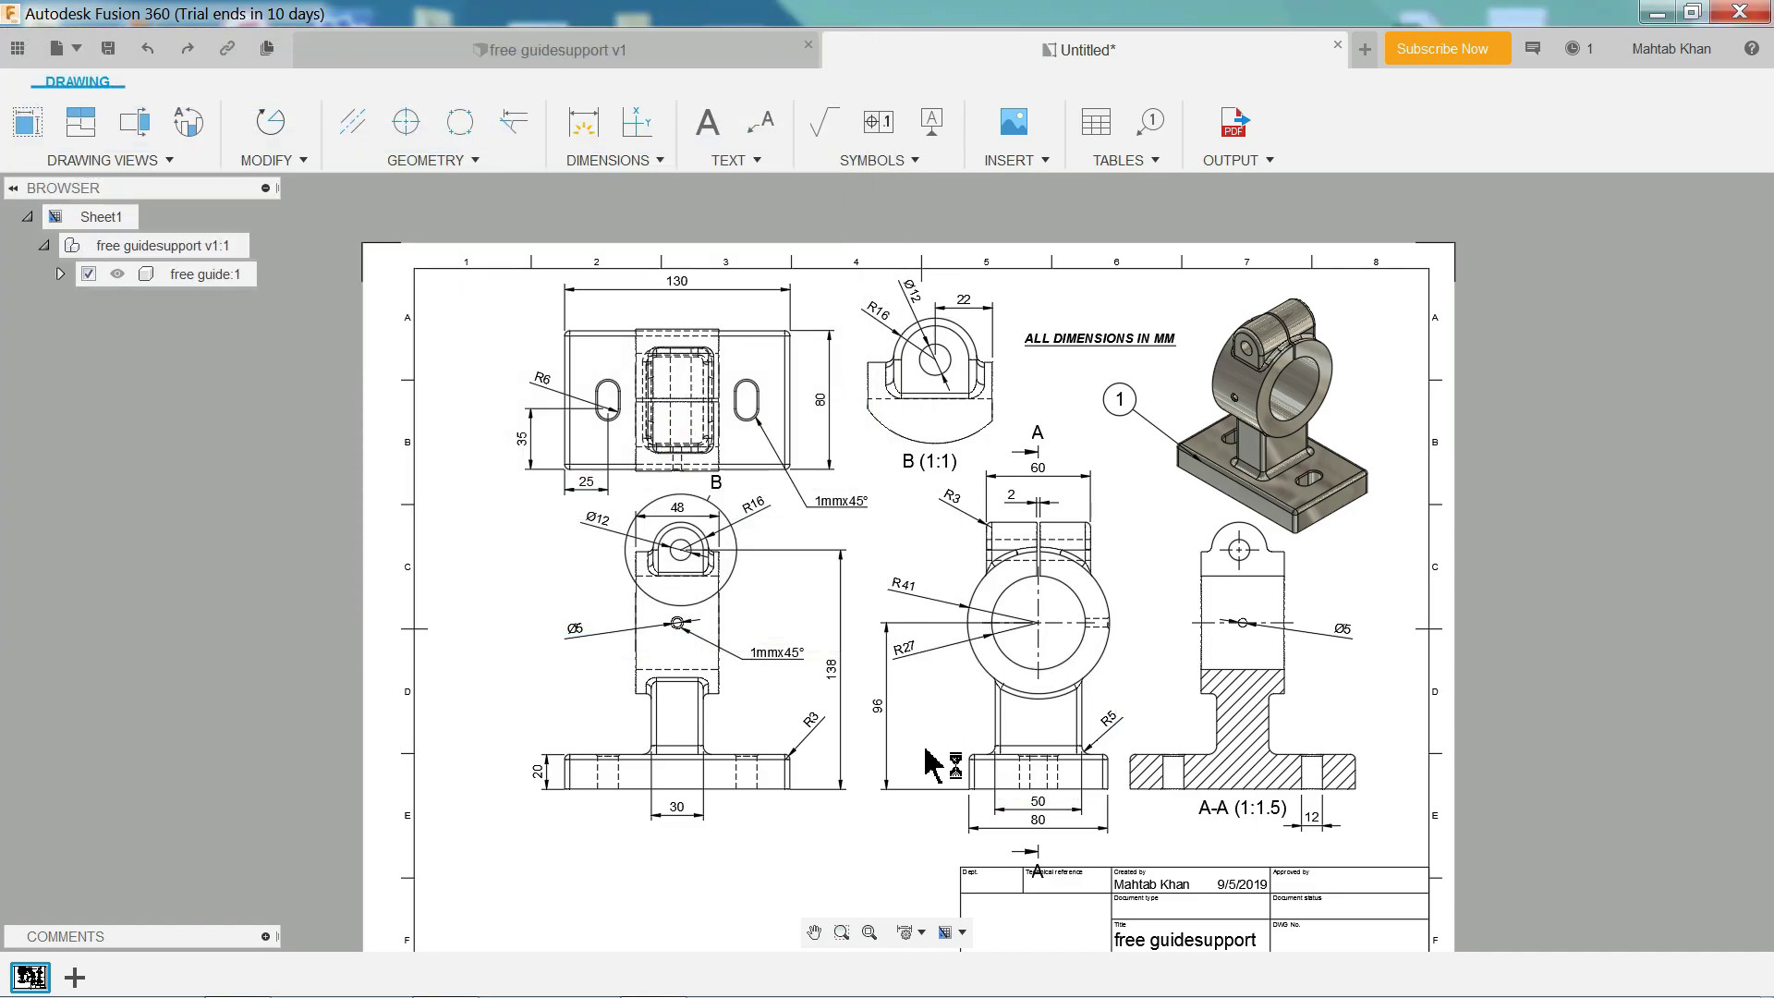
Zoom in on the title block and enter the approver's name in Approved by.
mouse_move(917, 831)
middle_down()
mouse_move(832, 613)
mouse_move(851, 591)
middle_up()
scroll(1259, 715, up, 3)
middle_drag(1253, 733, 988, 582)
scroll(984, 582, up, 2)
scroll(984, 582, up, 1)
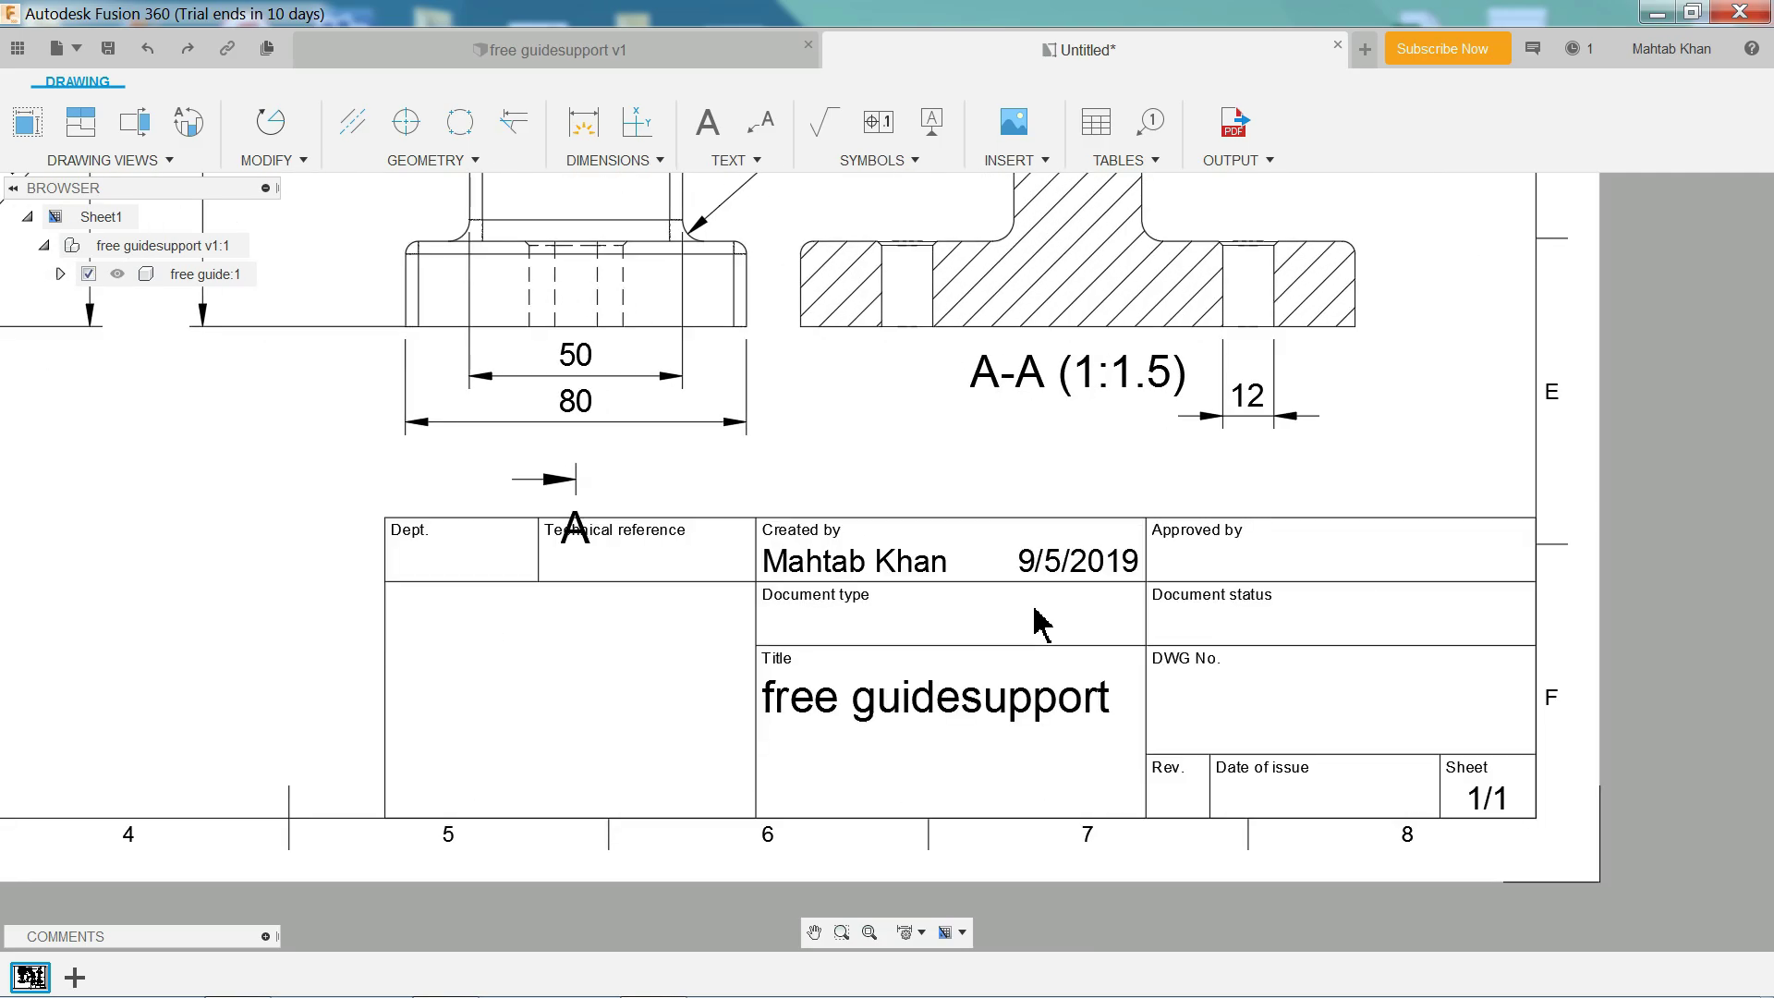
double_click(1184, 630)
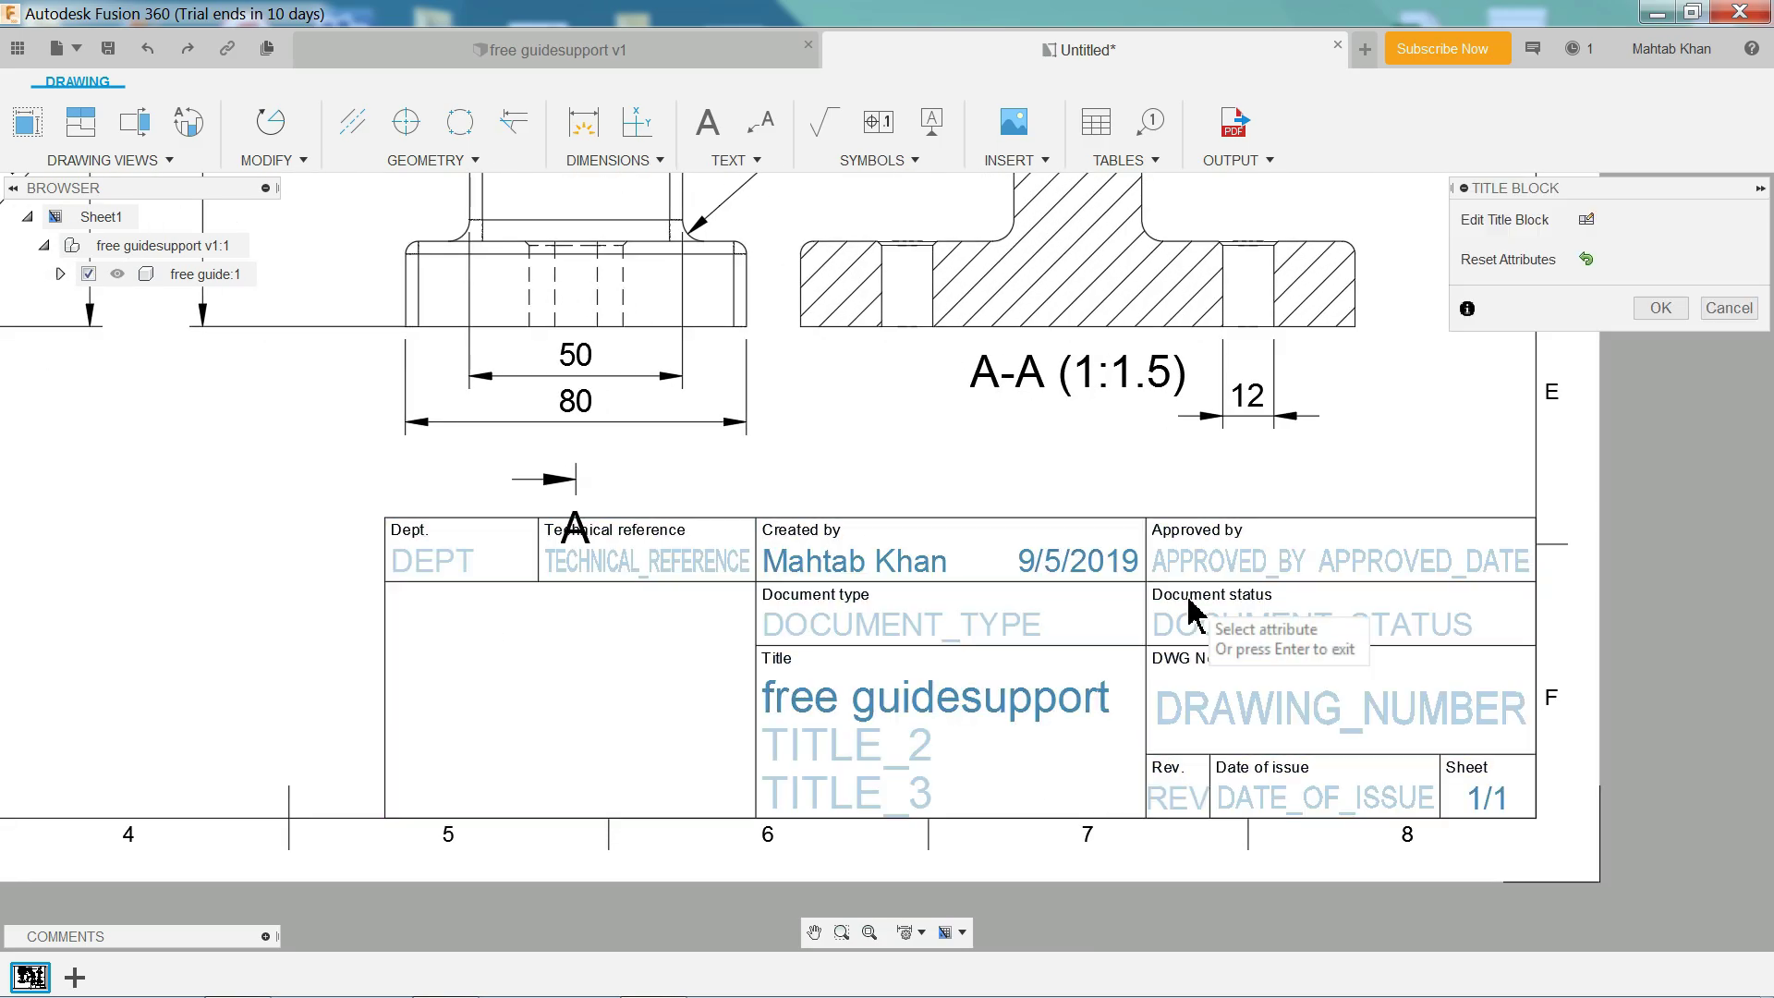
click(1206, 569)
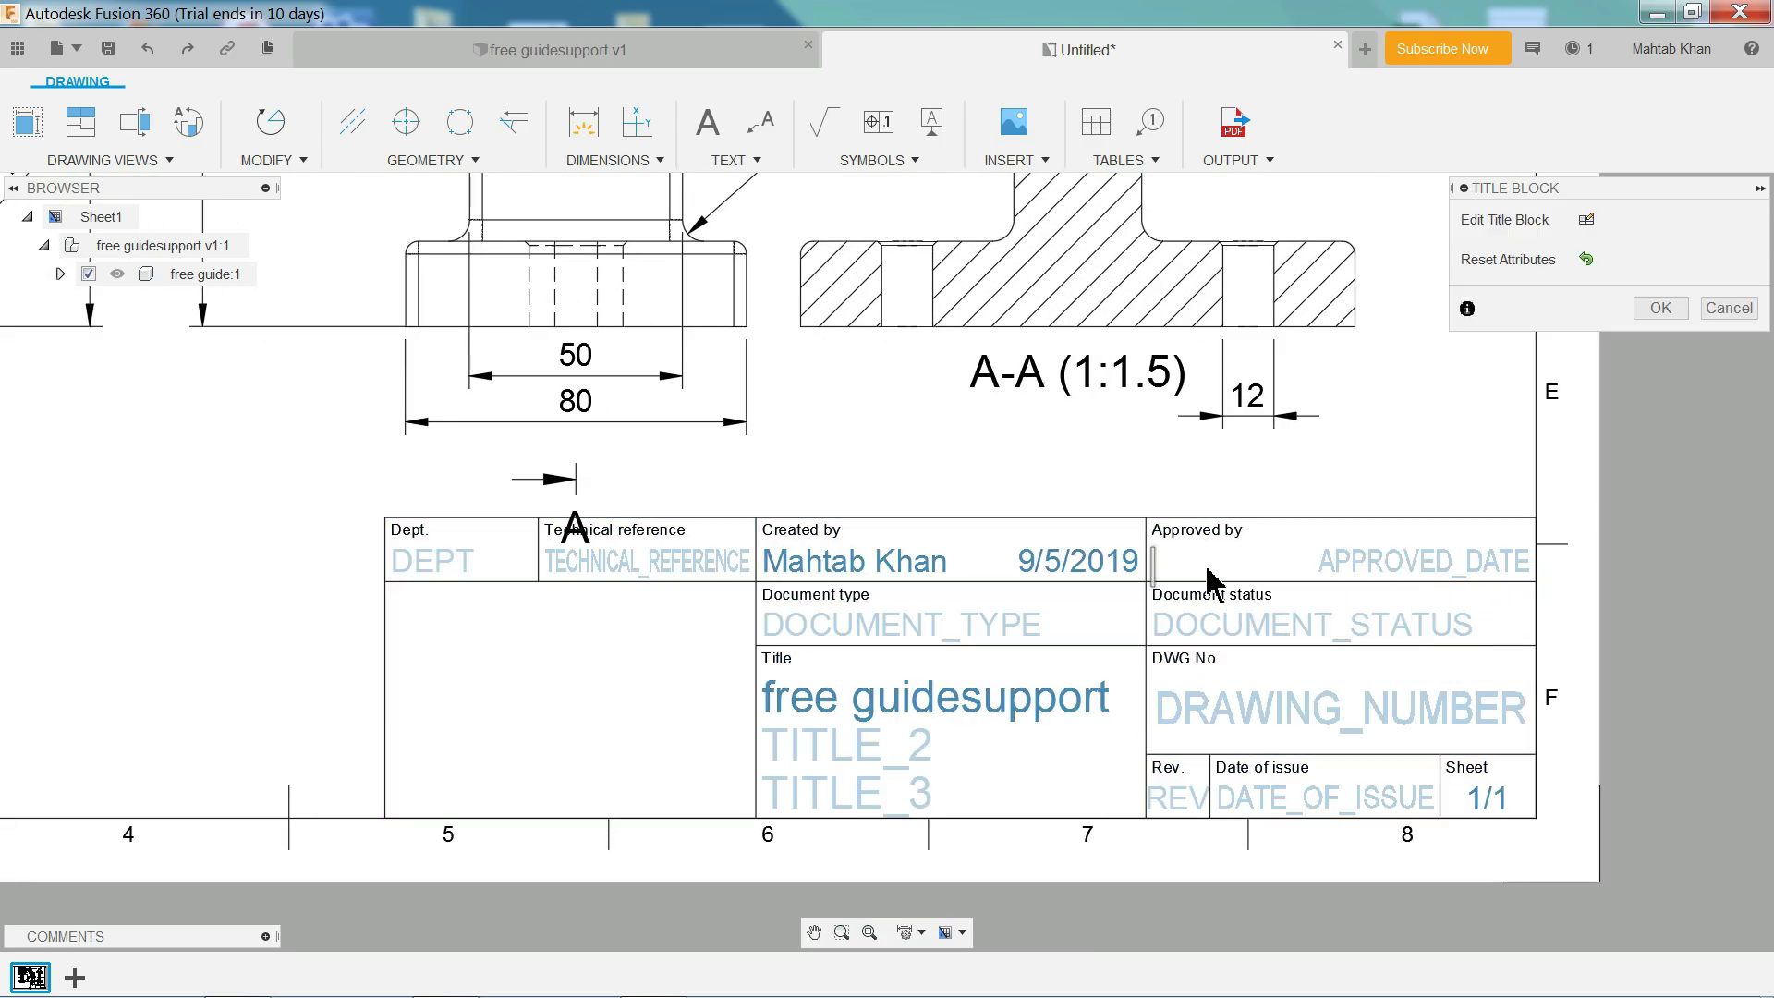
text(Mahtabalam)
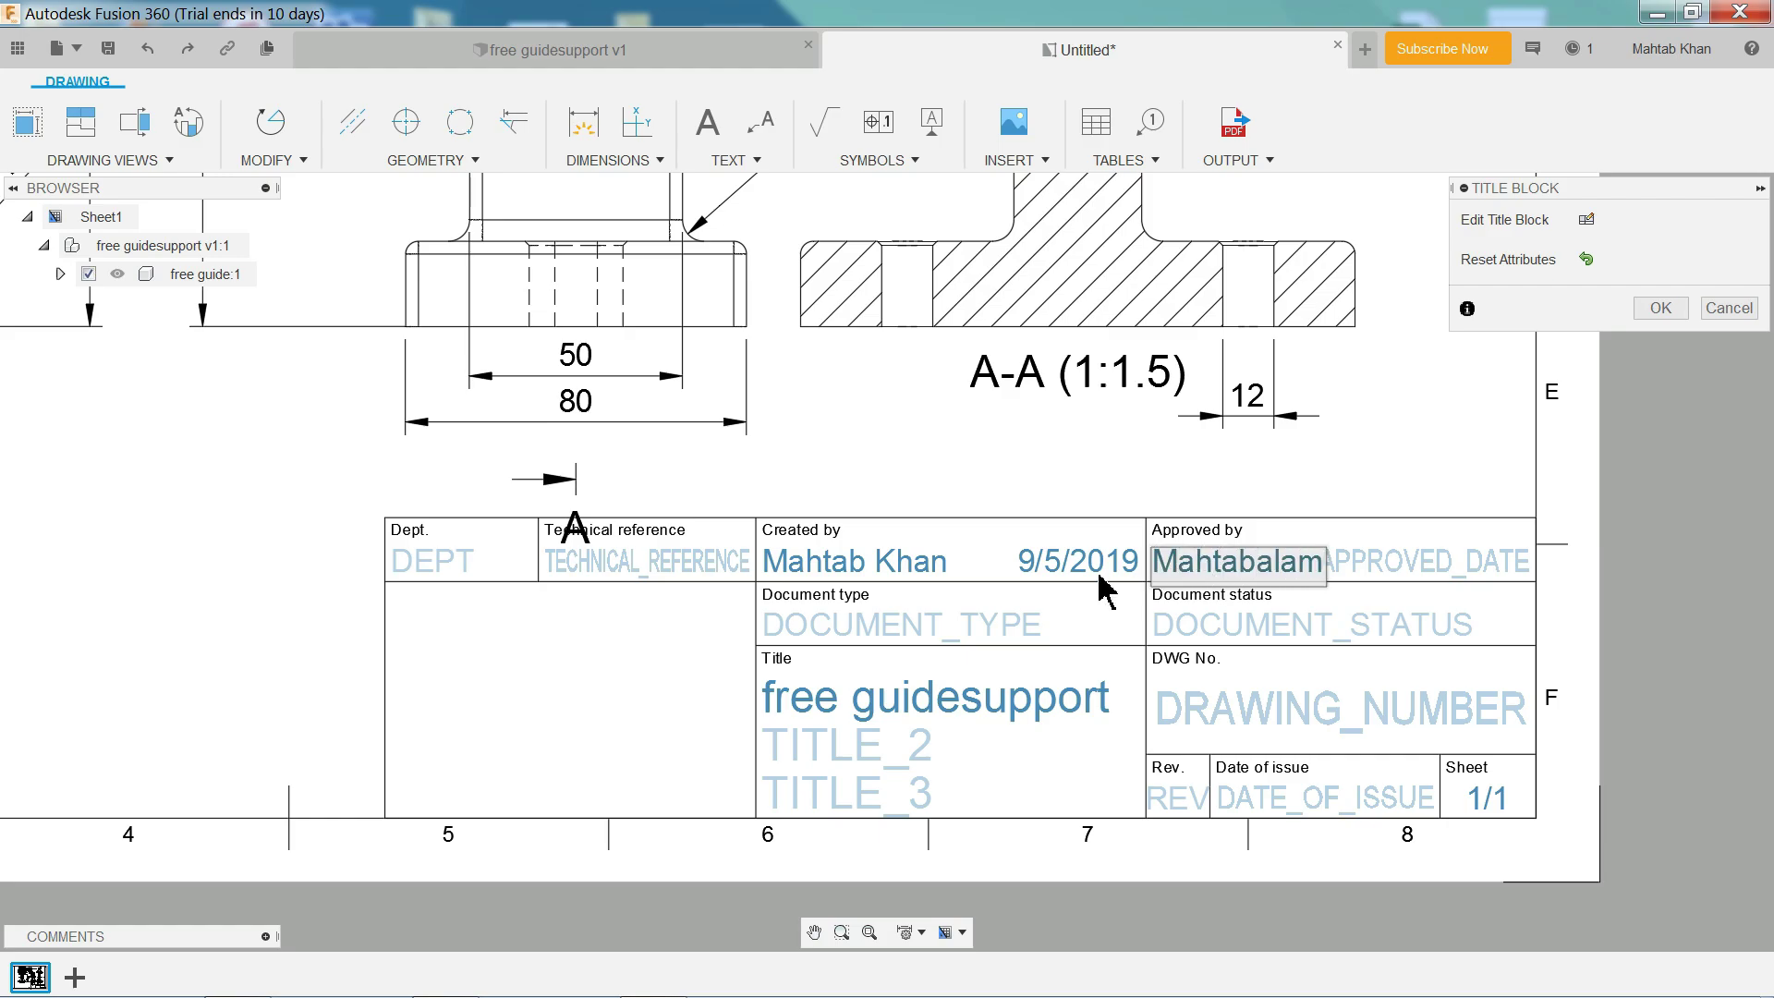
key(Return)
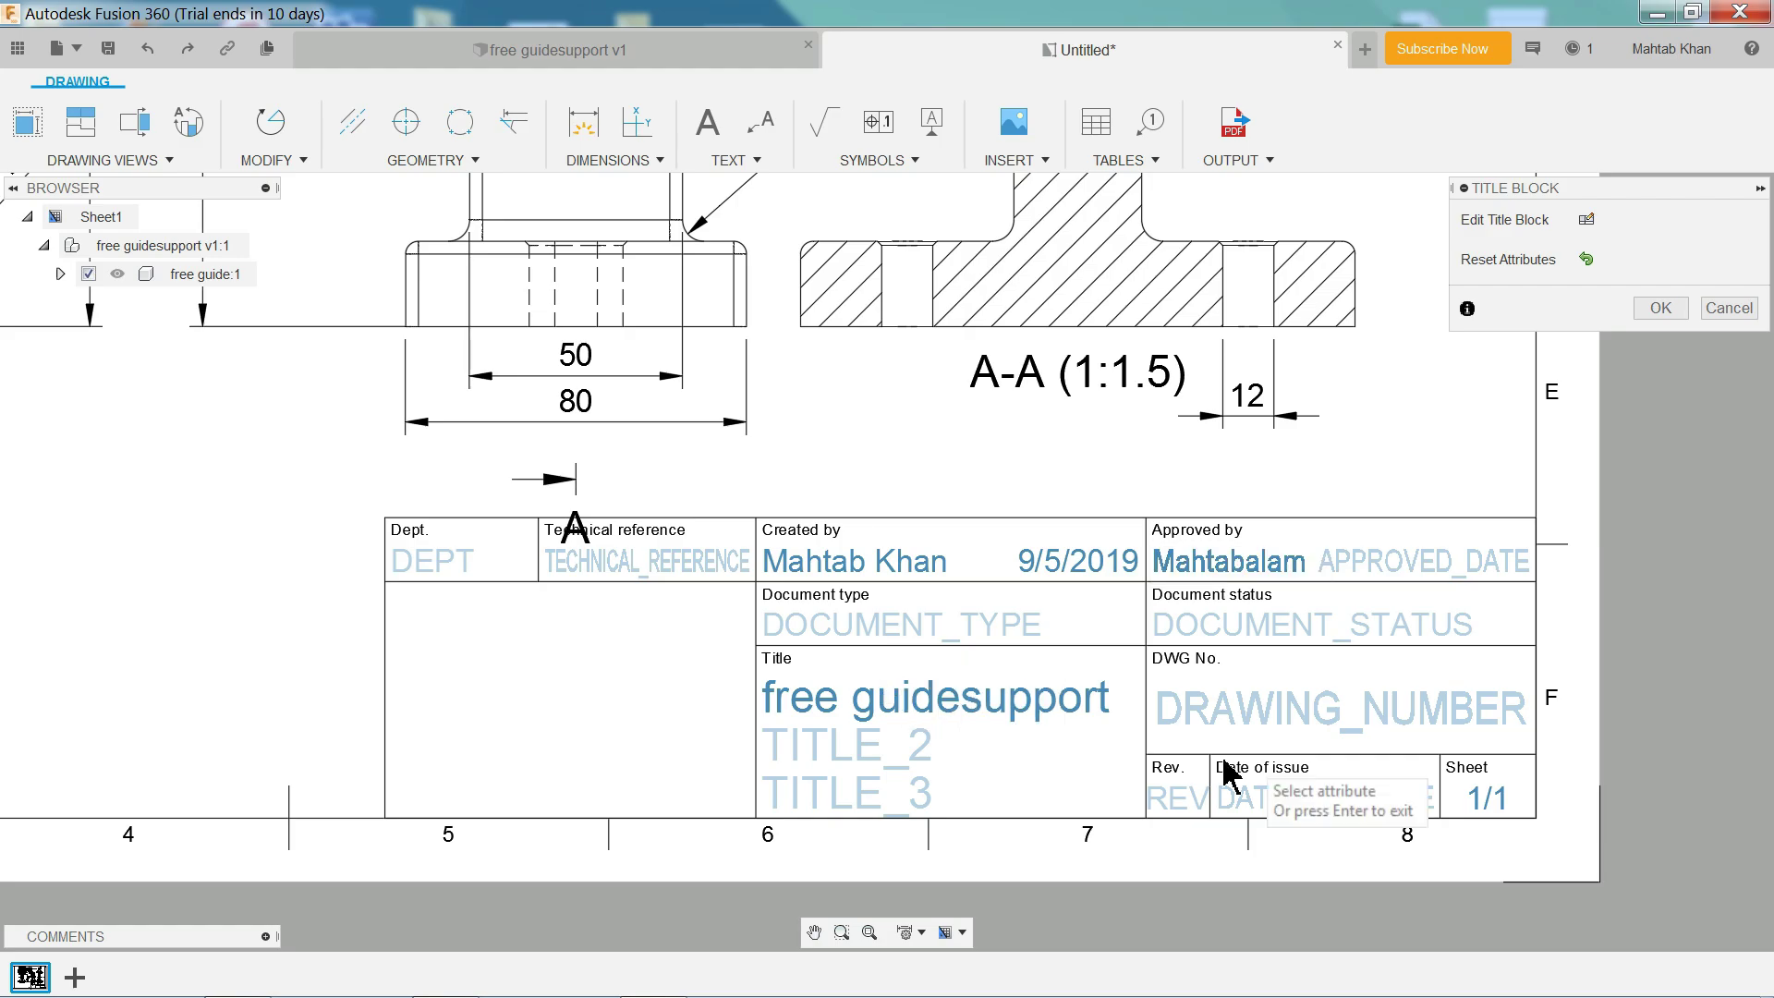
Fill in drawing number 'No 135' and issue date '5/08/2019' in the title block.
click(1264, 722)
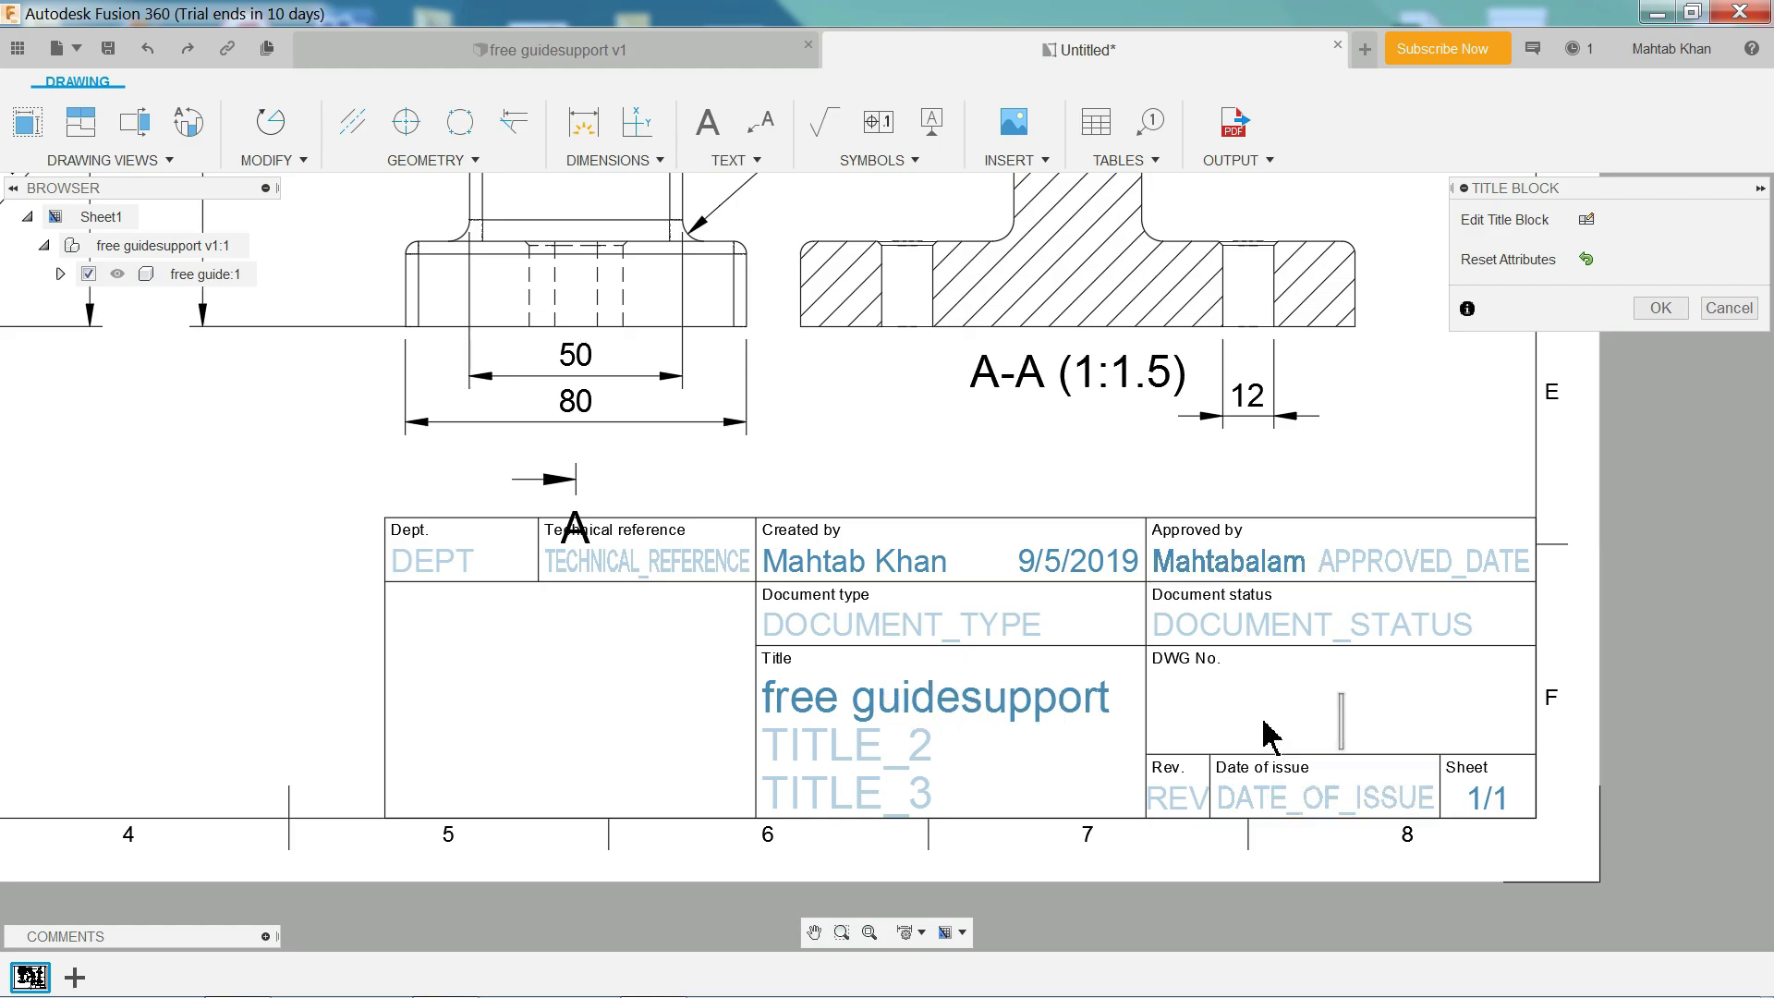
text(No )
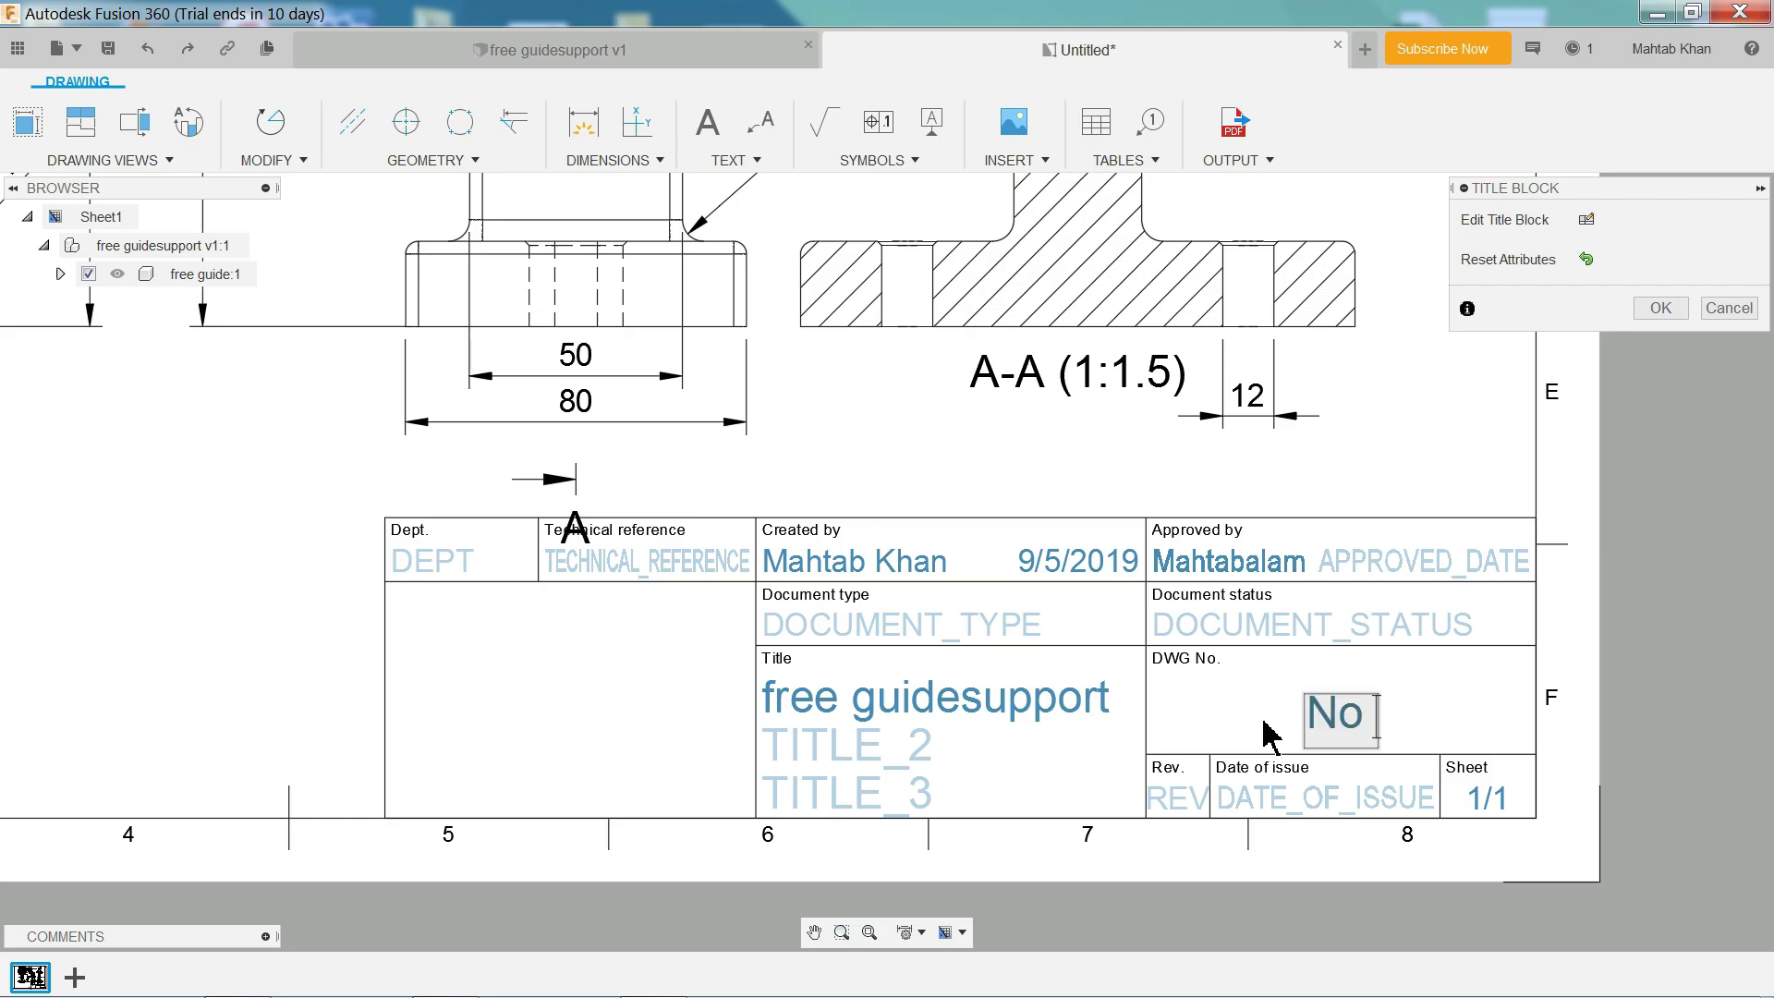
text(135)
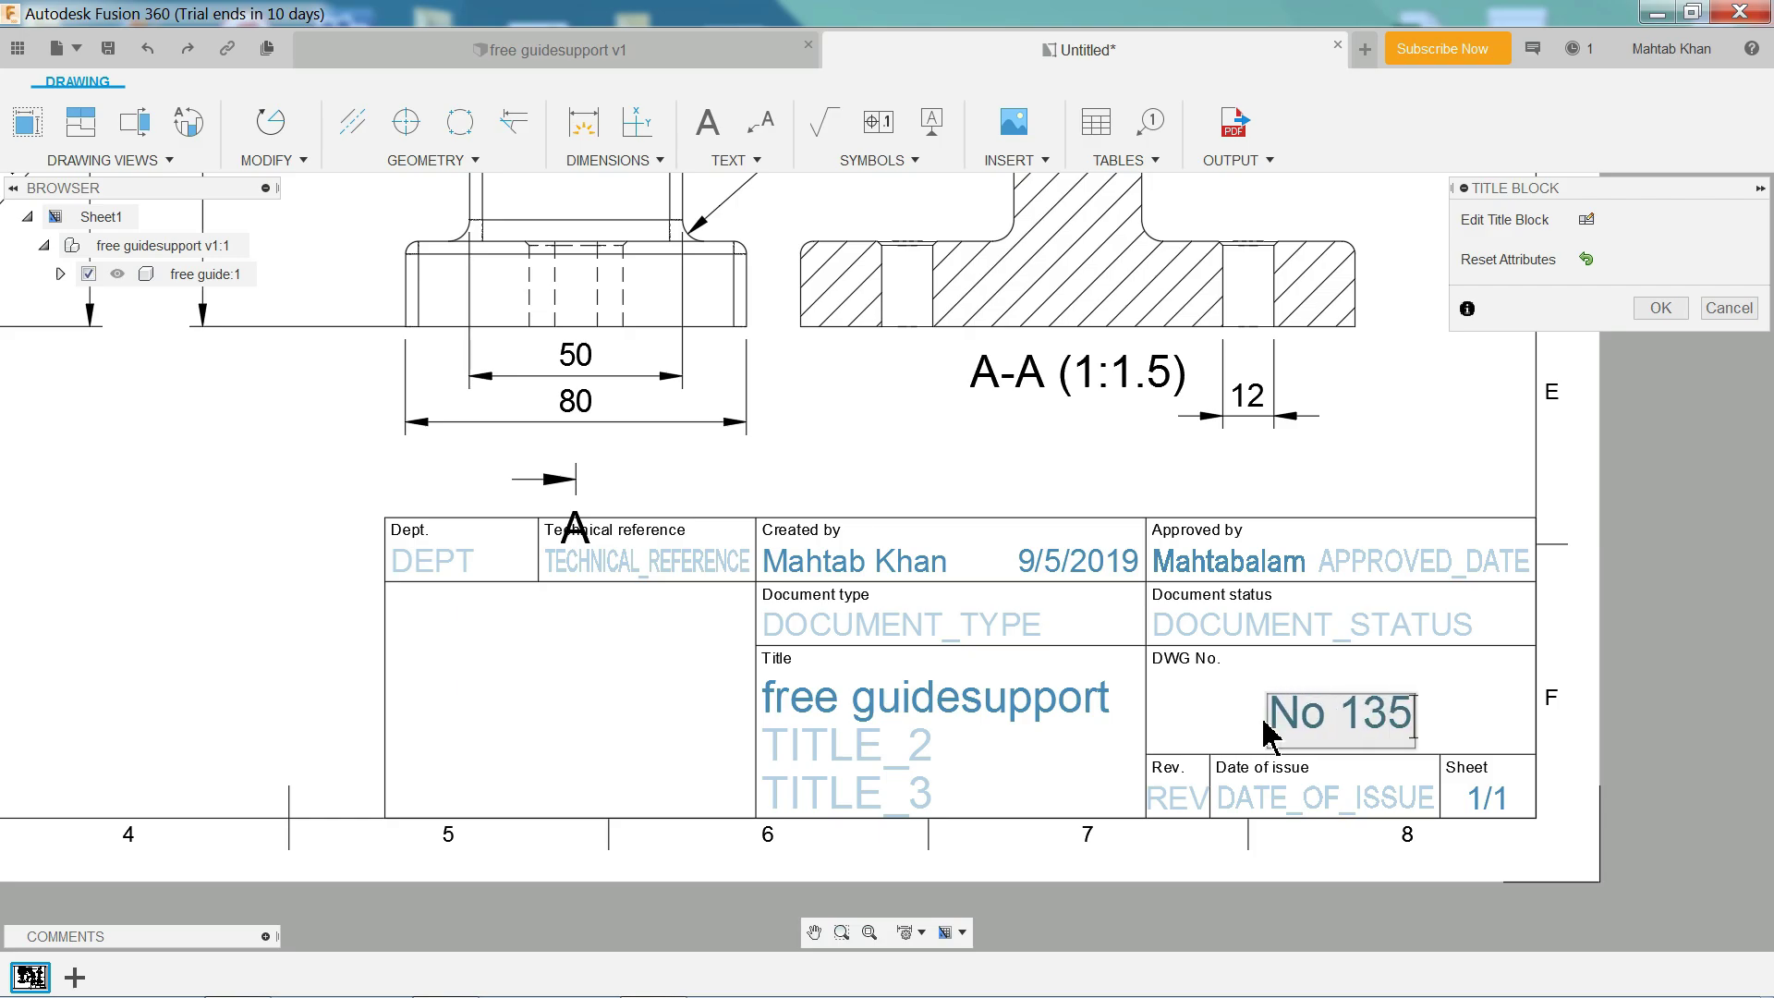
click(1282, 800)
click(1282, 802)
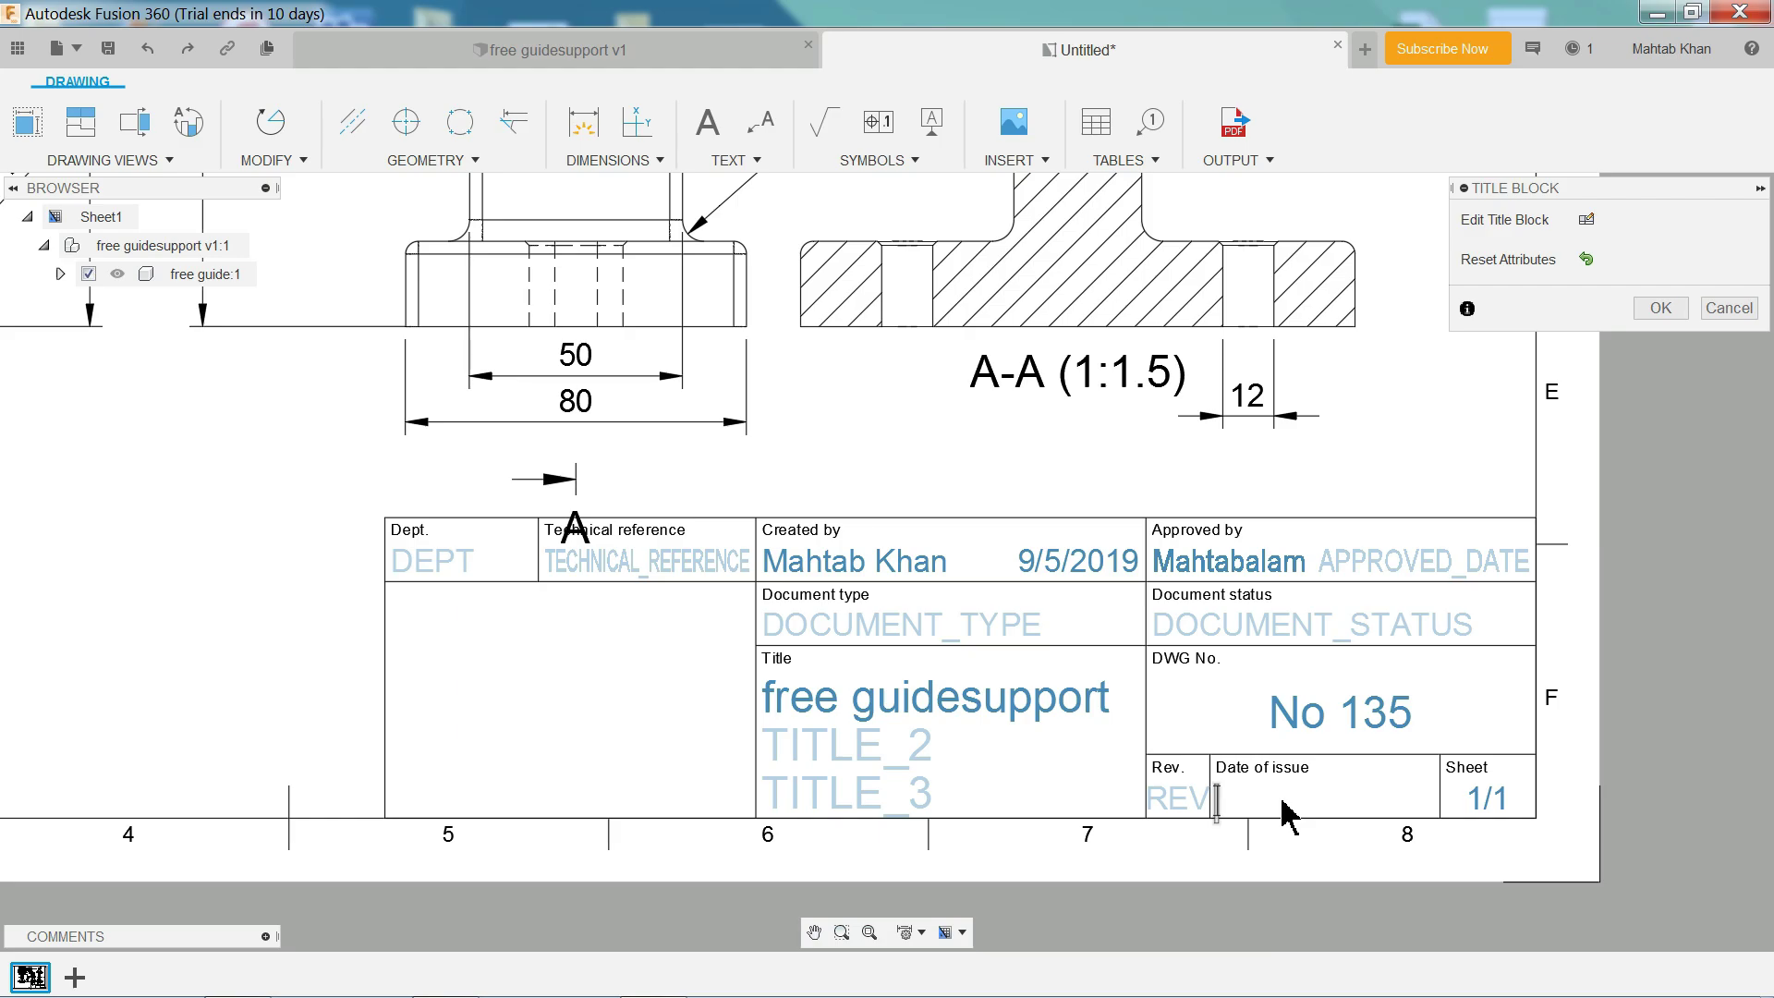
text(5/08/2)
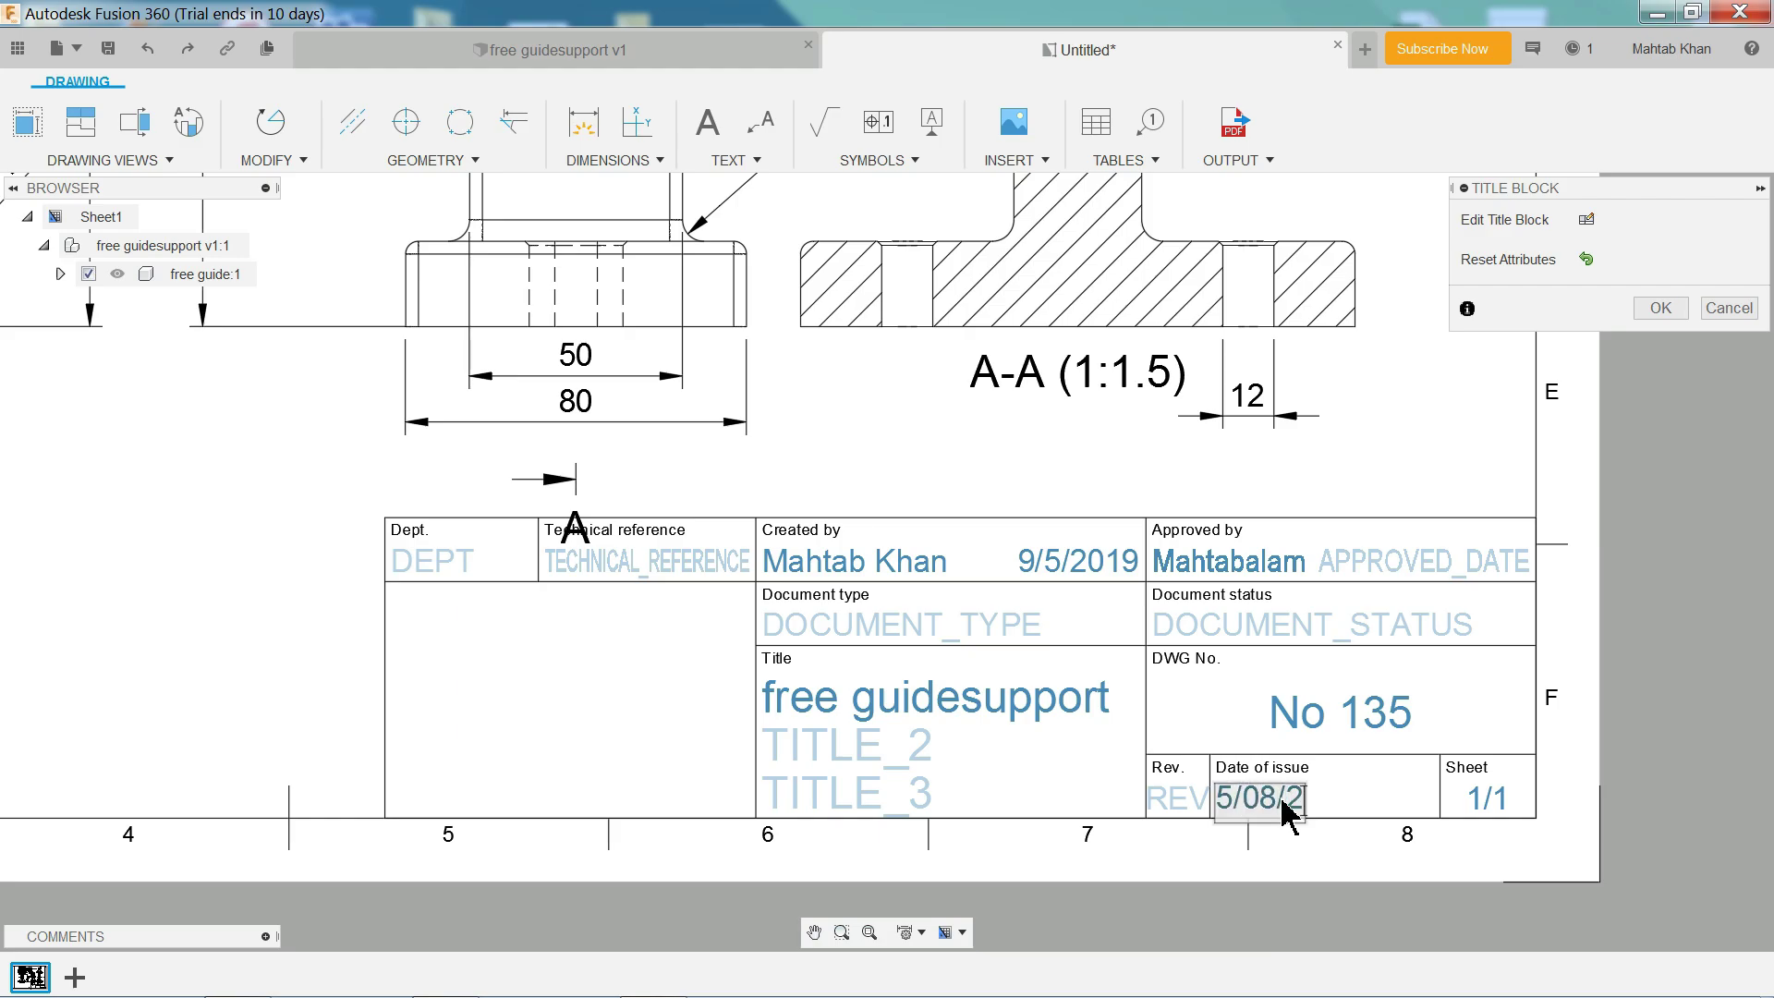
text(019)
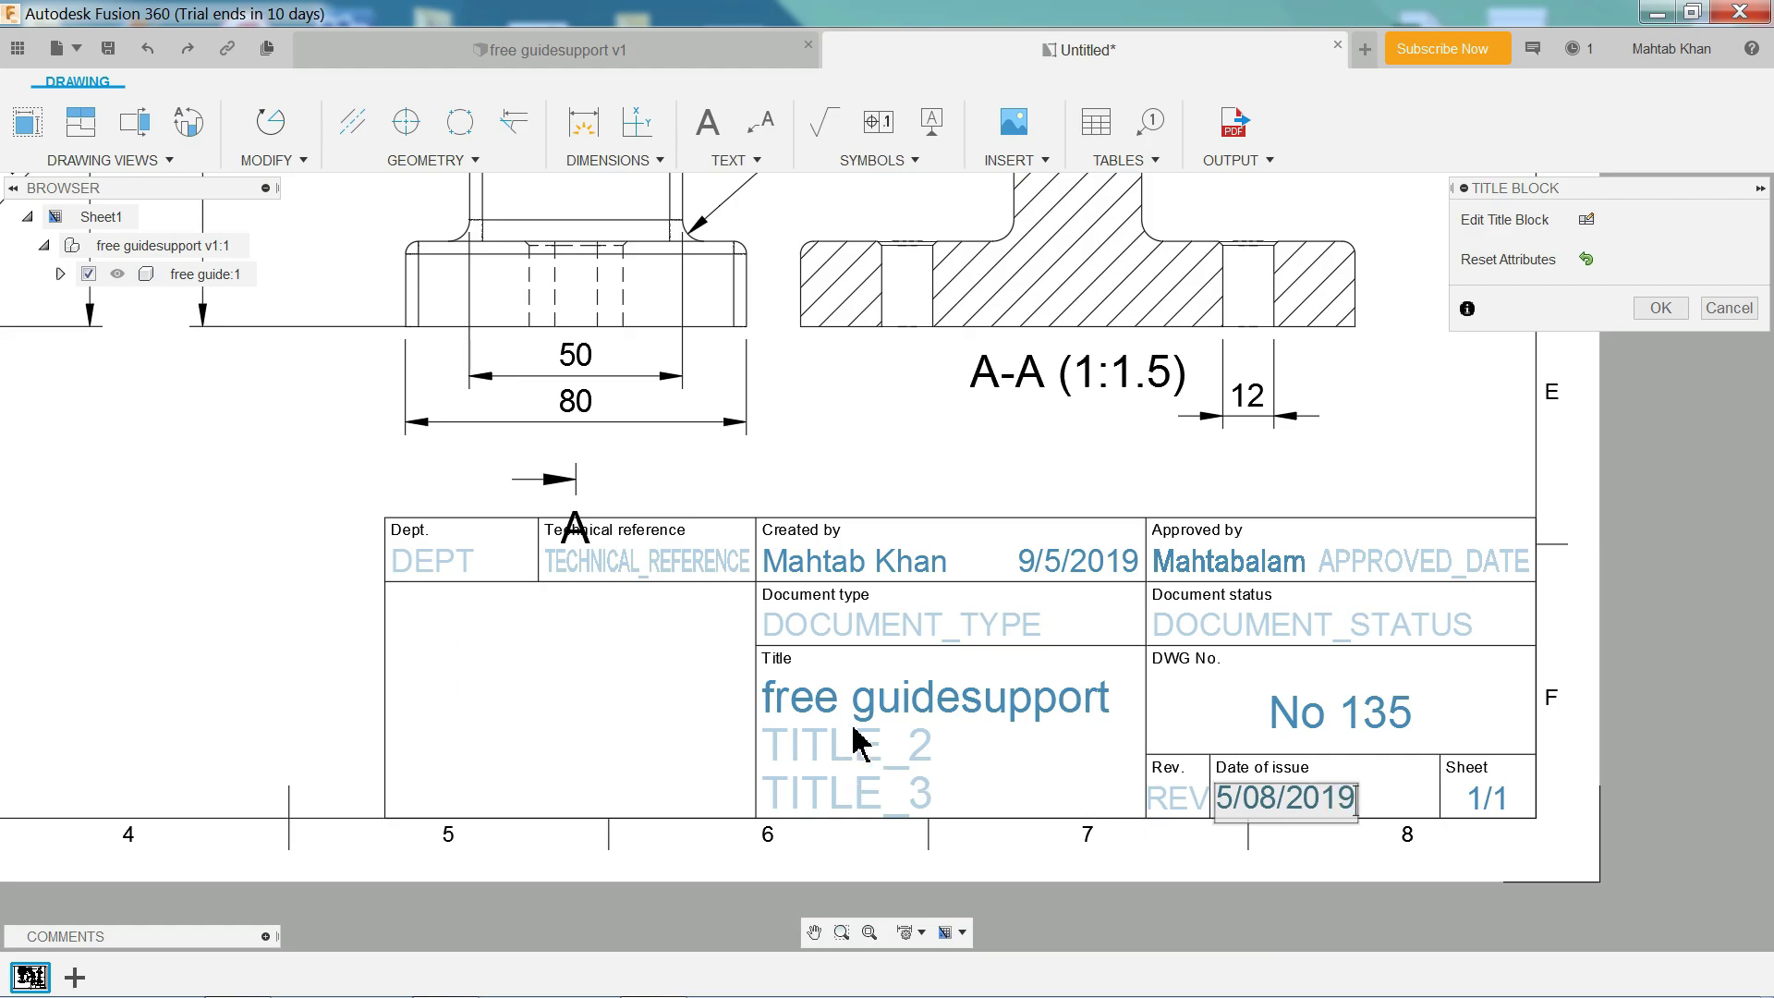
key(Return)
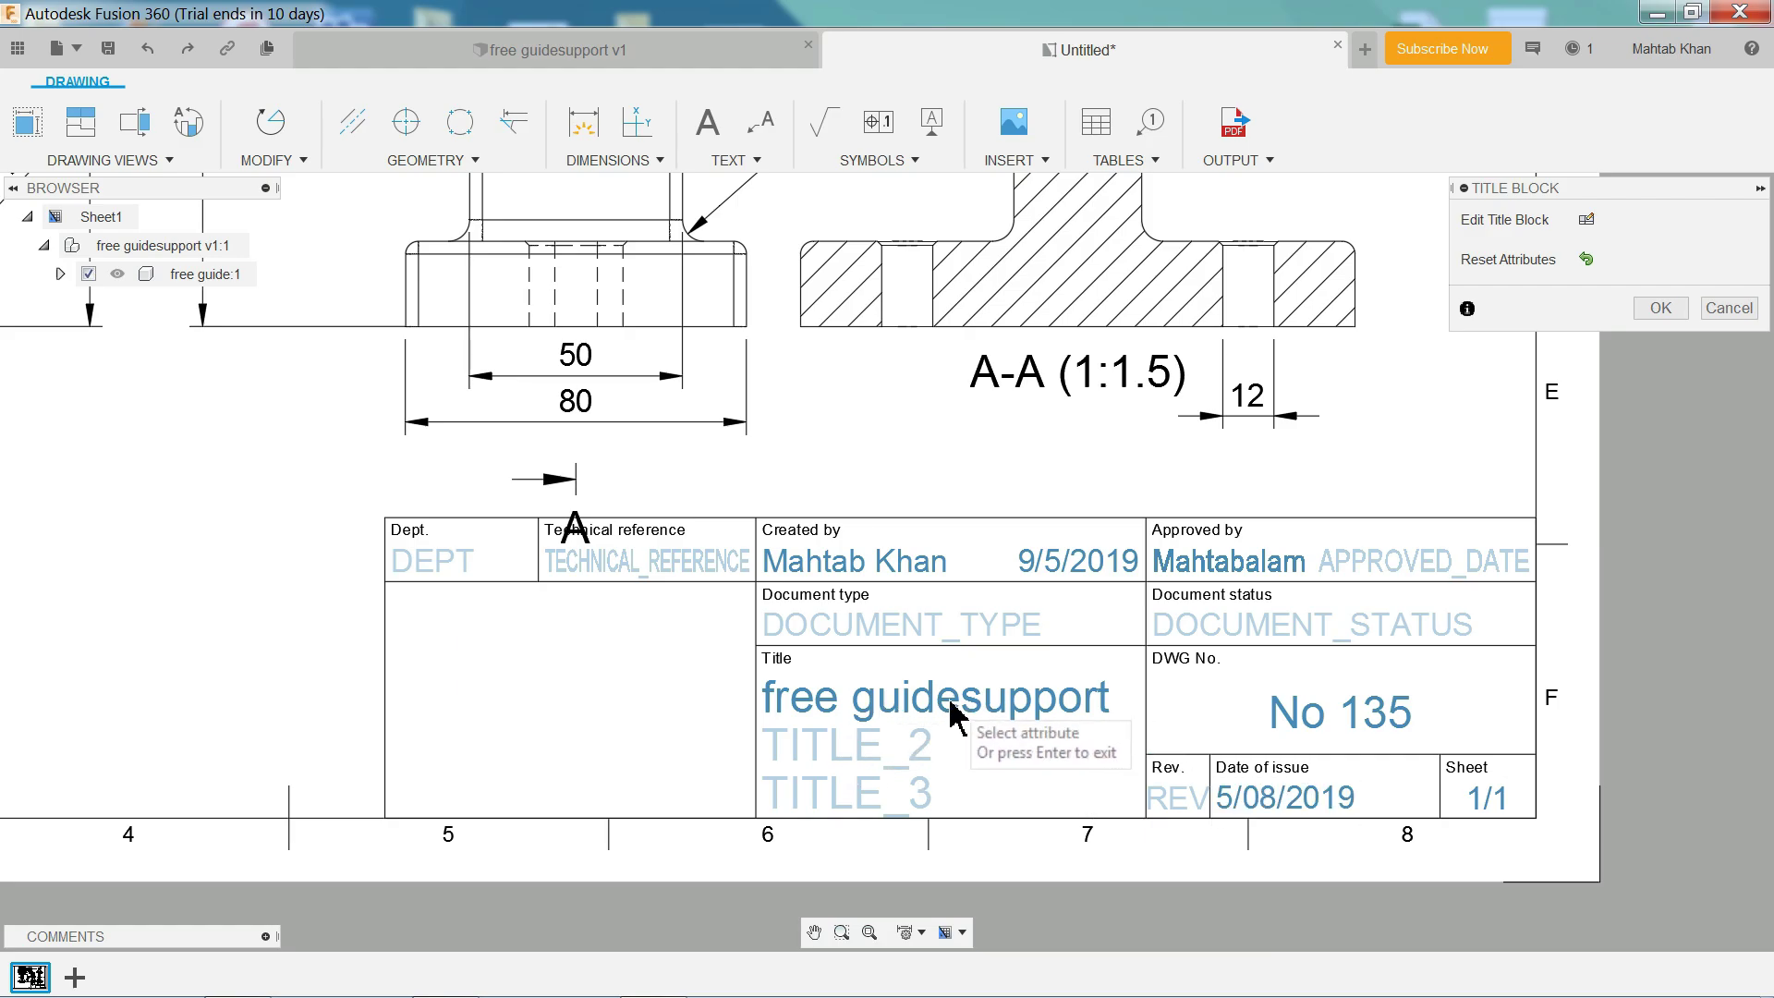
Set the title block's document type to 'NEW' and finish editing.
click(843, 628)
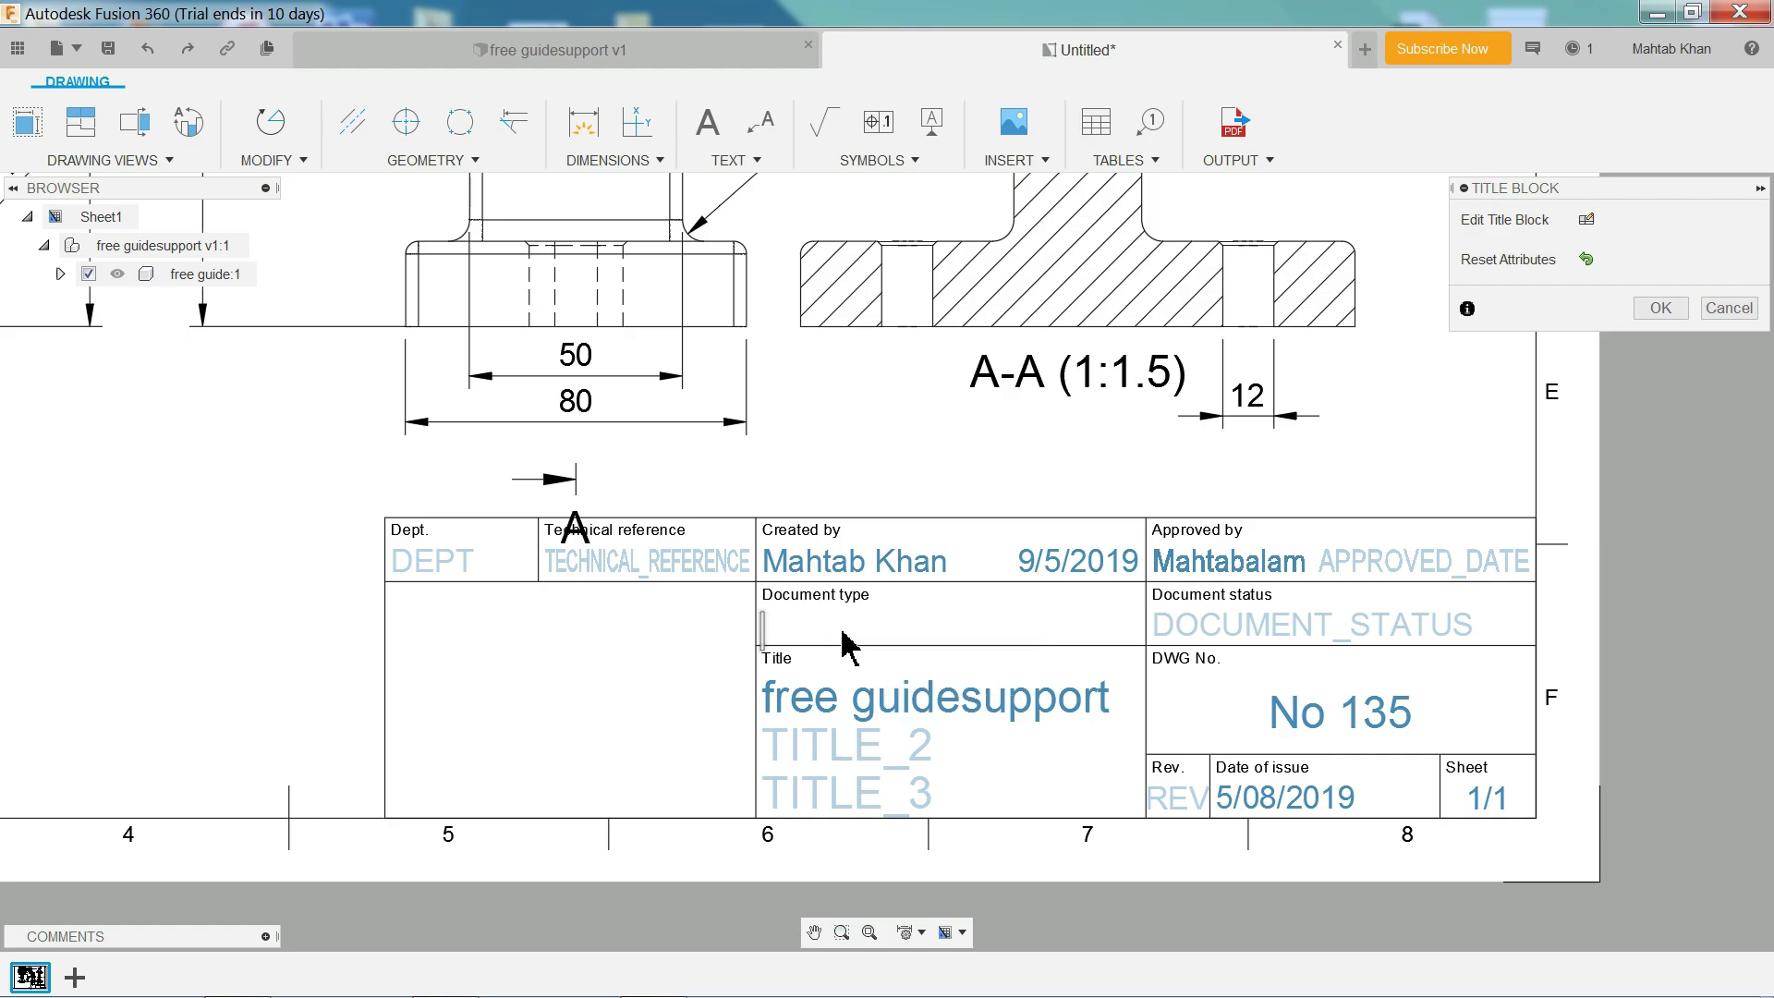
text(NEW)
key(Return)
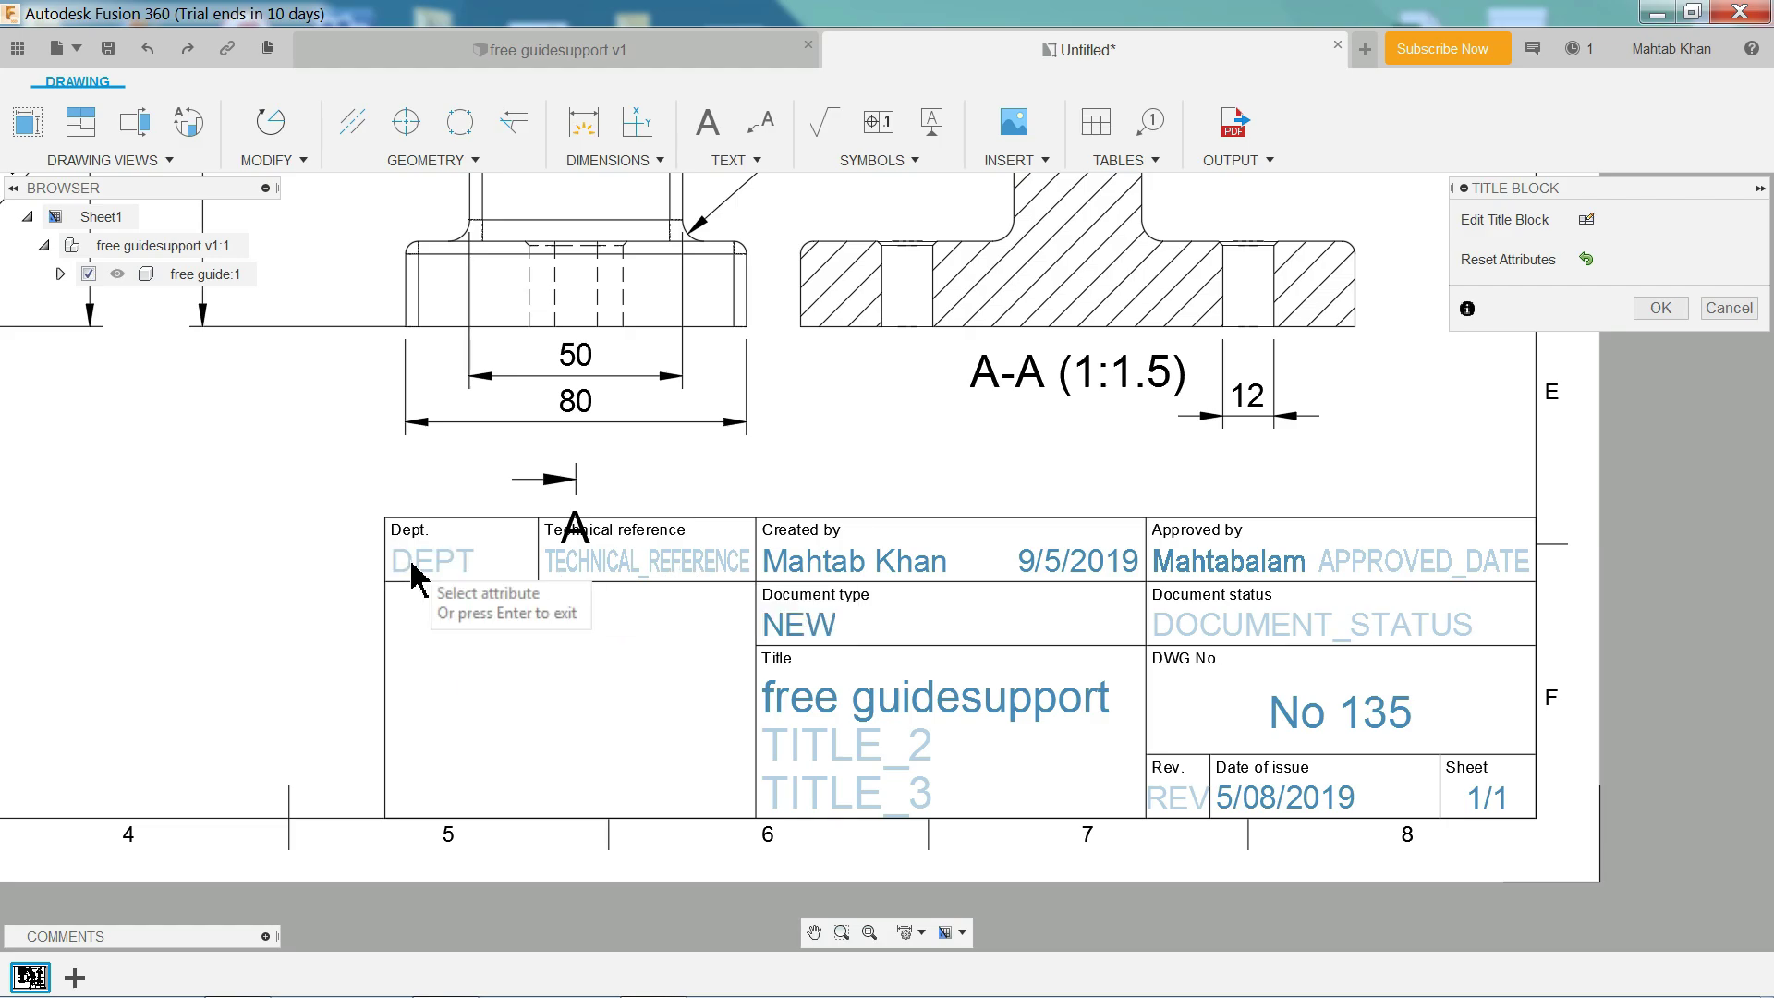
key(Return)
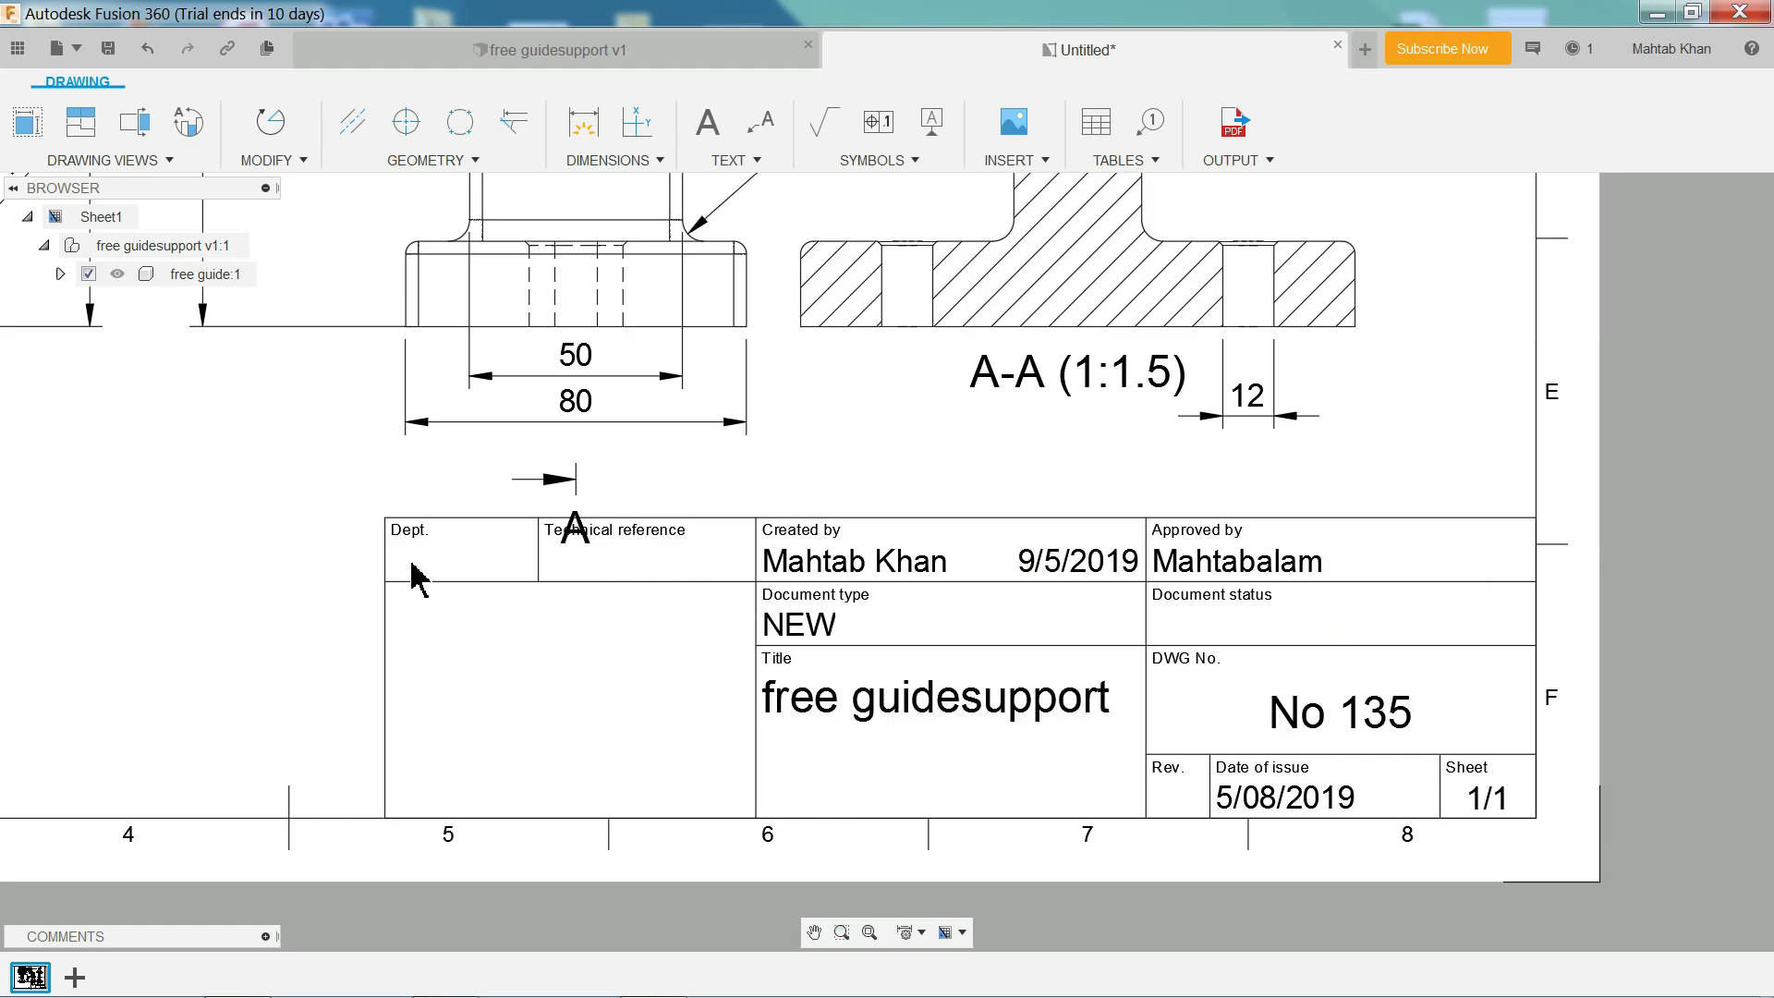
key(m)
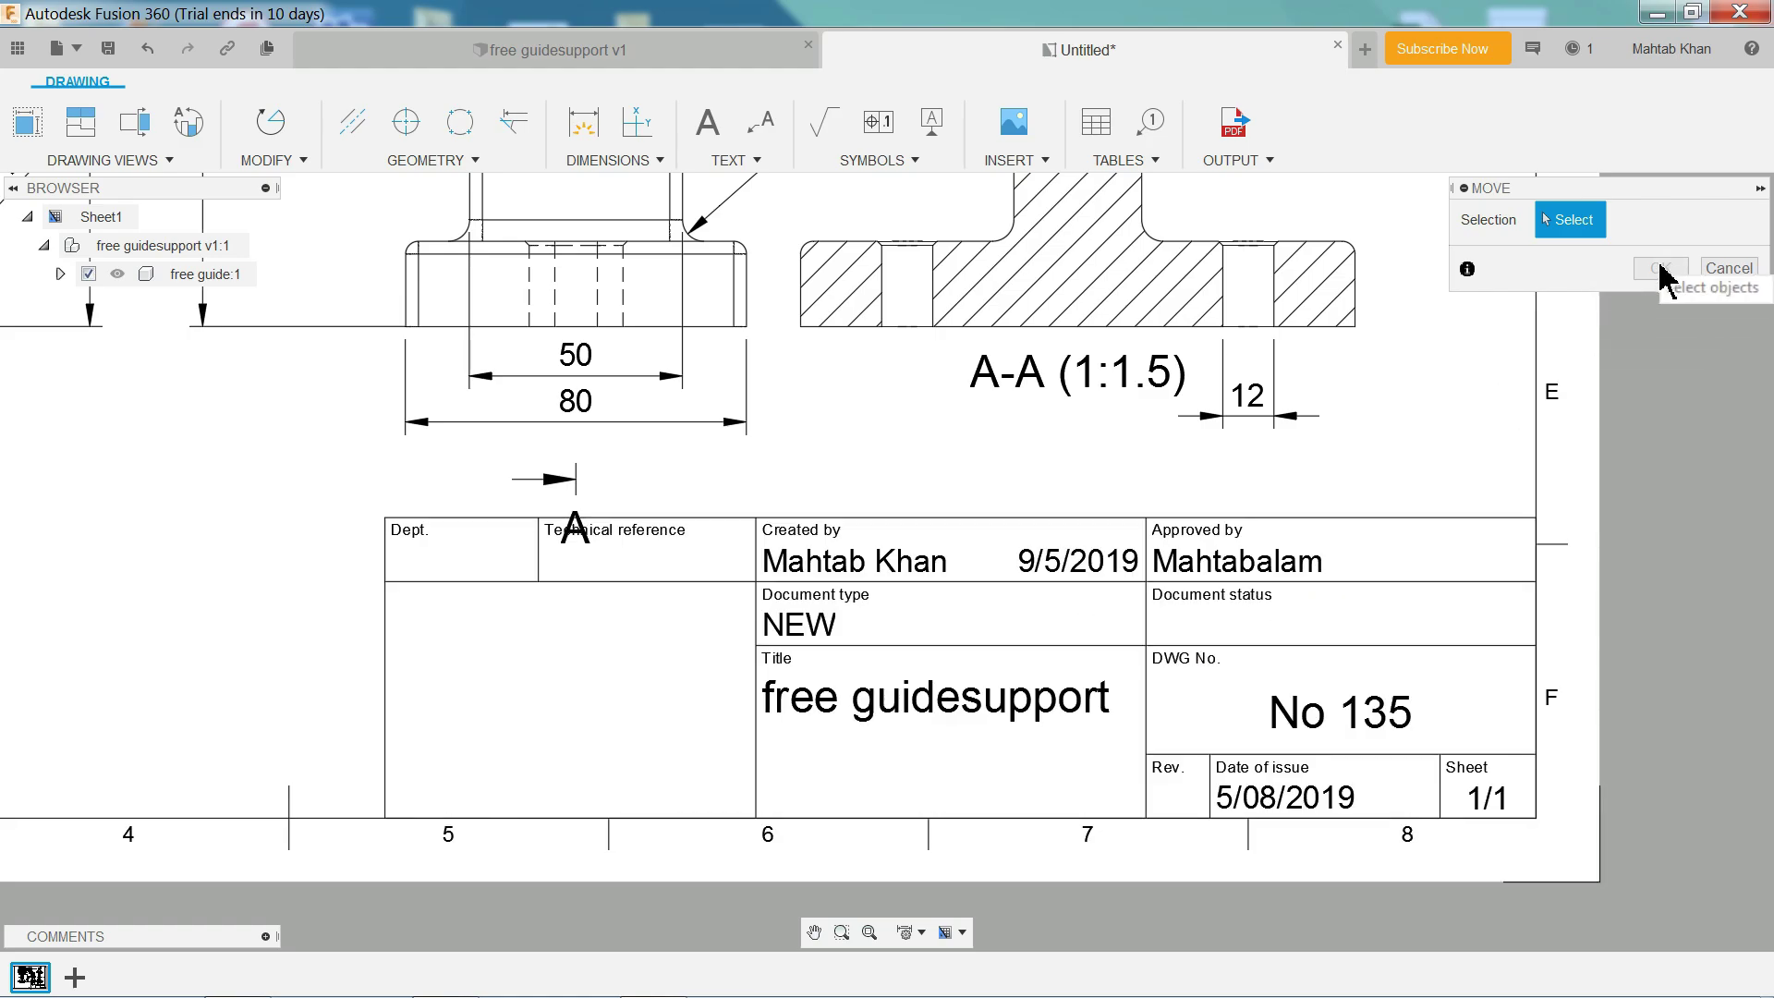
click(1728, 268)
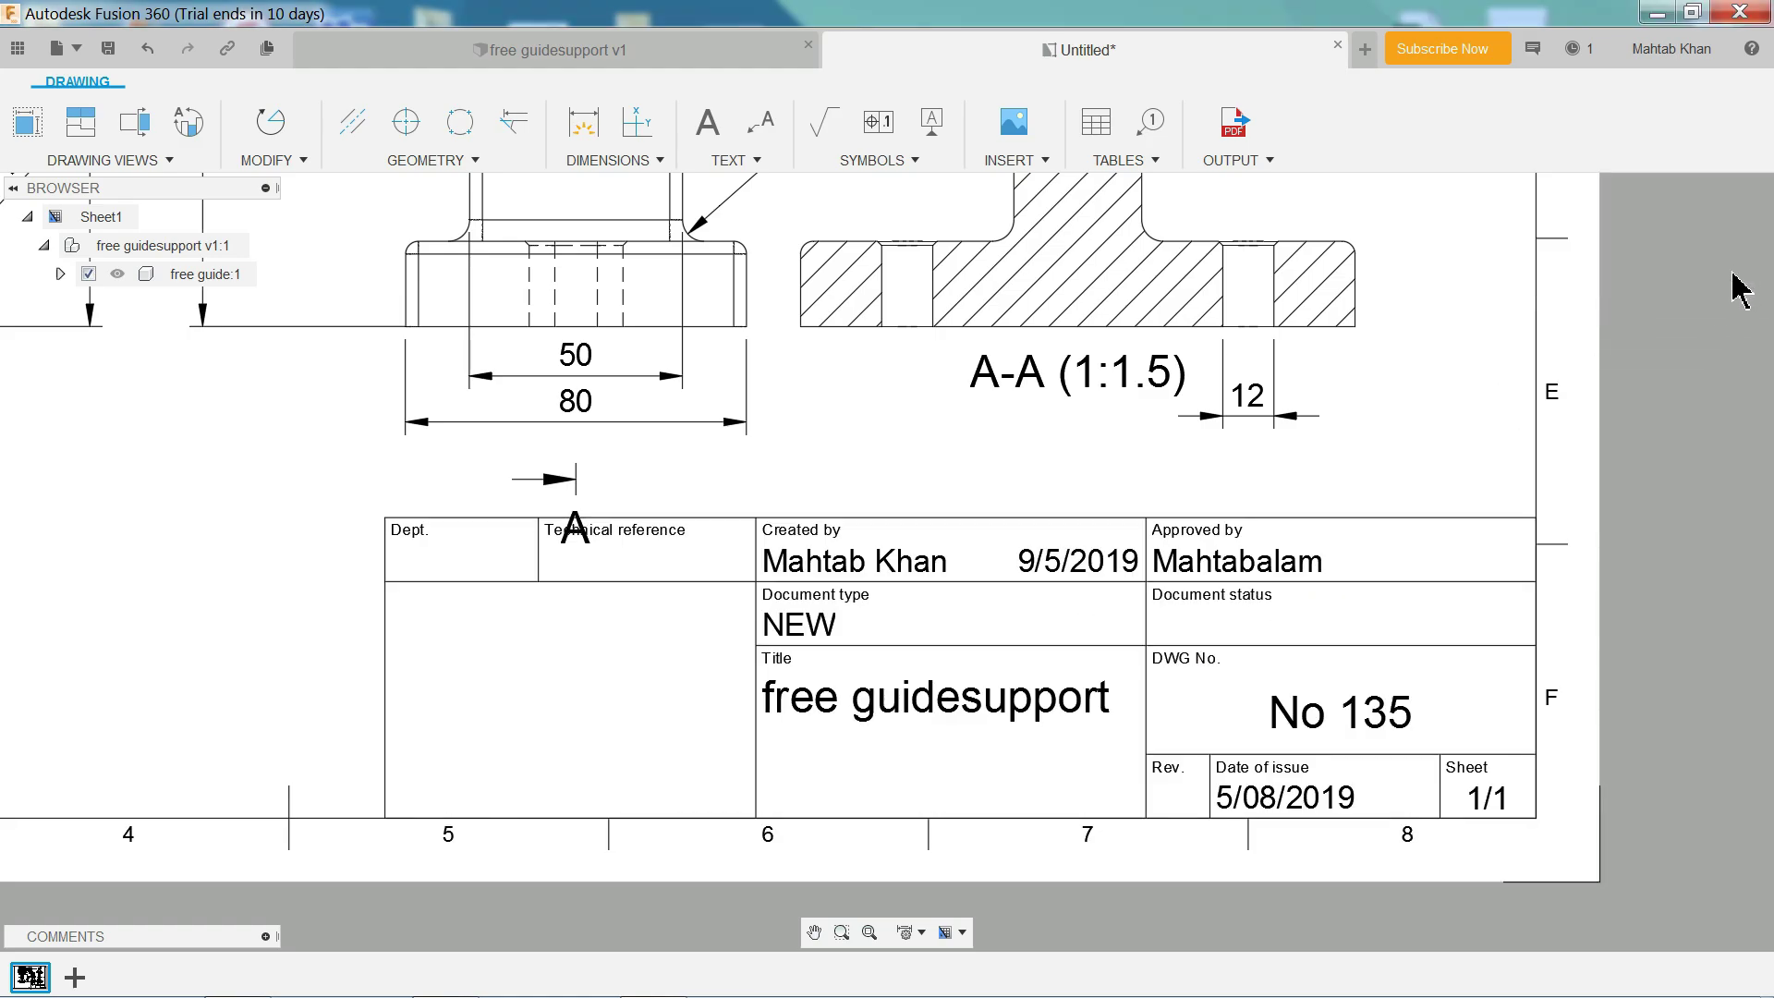
scroll(924, 573, down, 2)
mouse_move(938, 428)
middle_down()
mouse_move(1000, 518)
mouse_move(1164, 653)
mouse_move(1244, 665)
mouse_move(1265, 705)
middle_up()
scroll(961, 554, up, 2)
scroll(960, 554, down, 3)
mouse_move(693, 297)
middle_down()
mouse_move(757, 335)
mouse_move(924, 536)
middle_up()
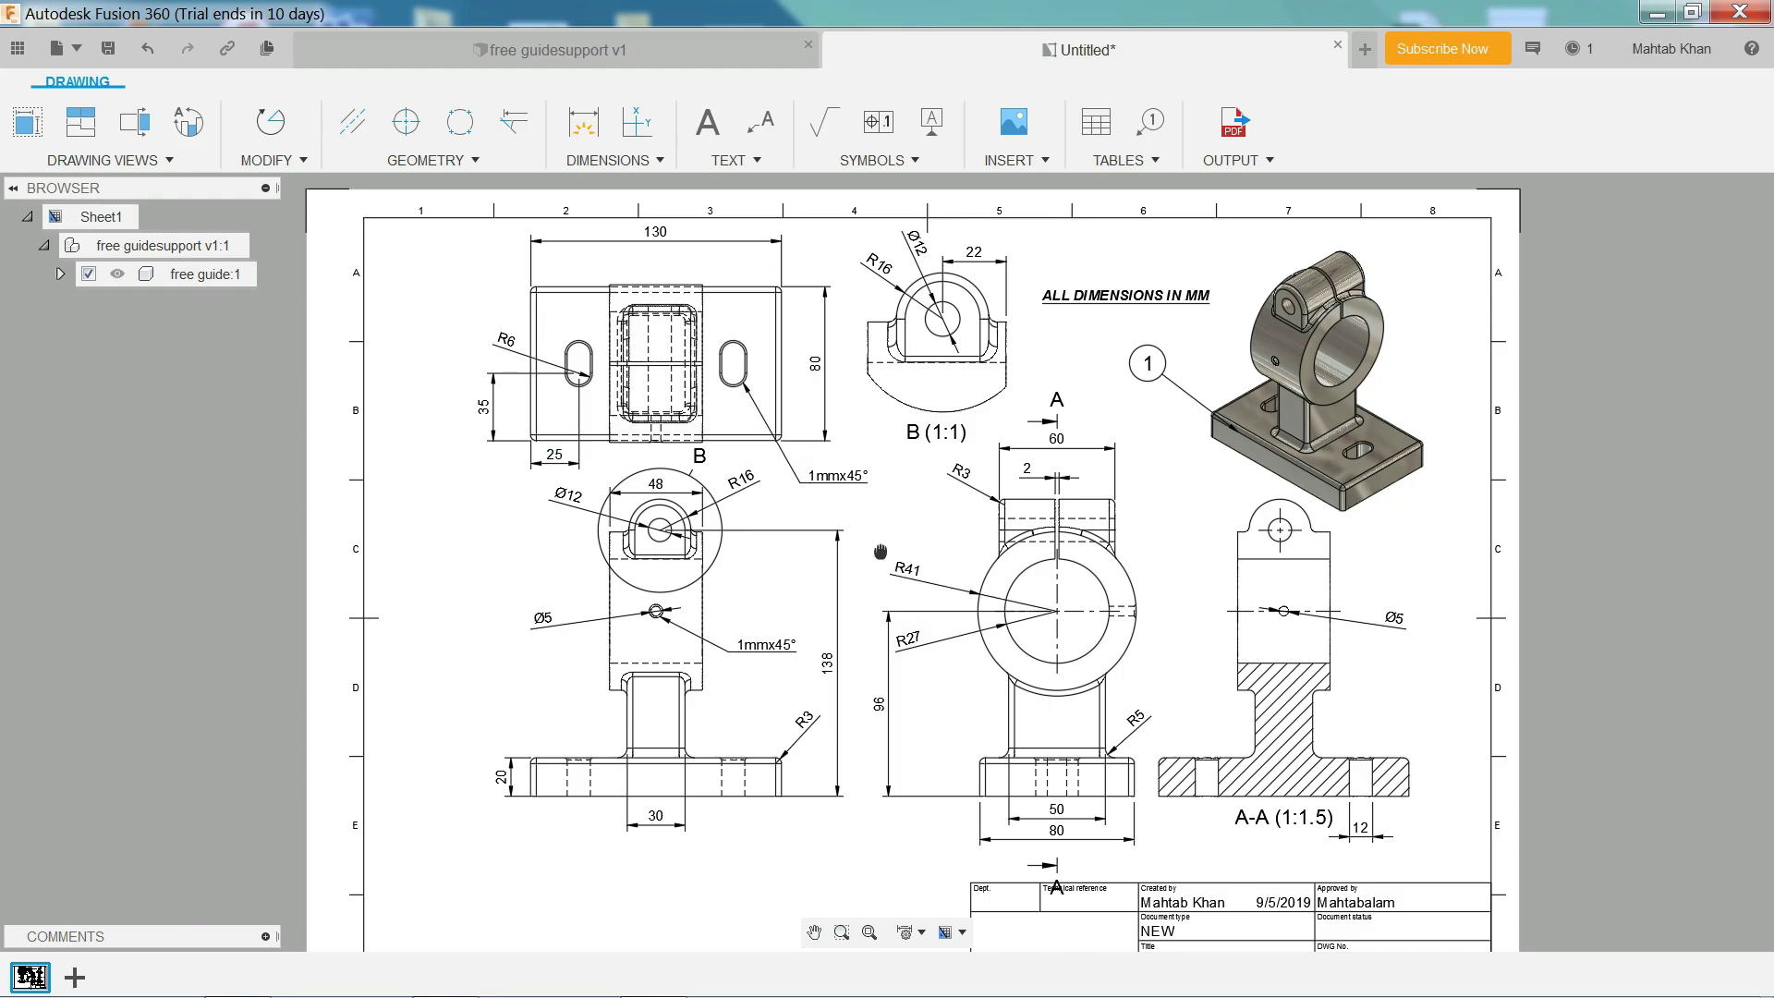
middle_drag(879, 551, 851, 540)
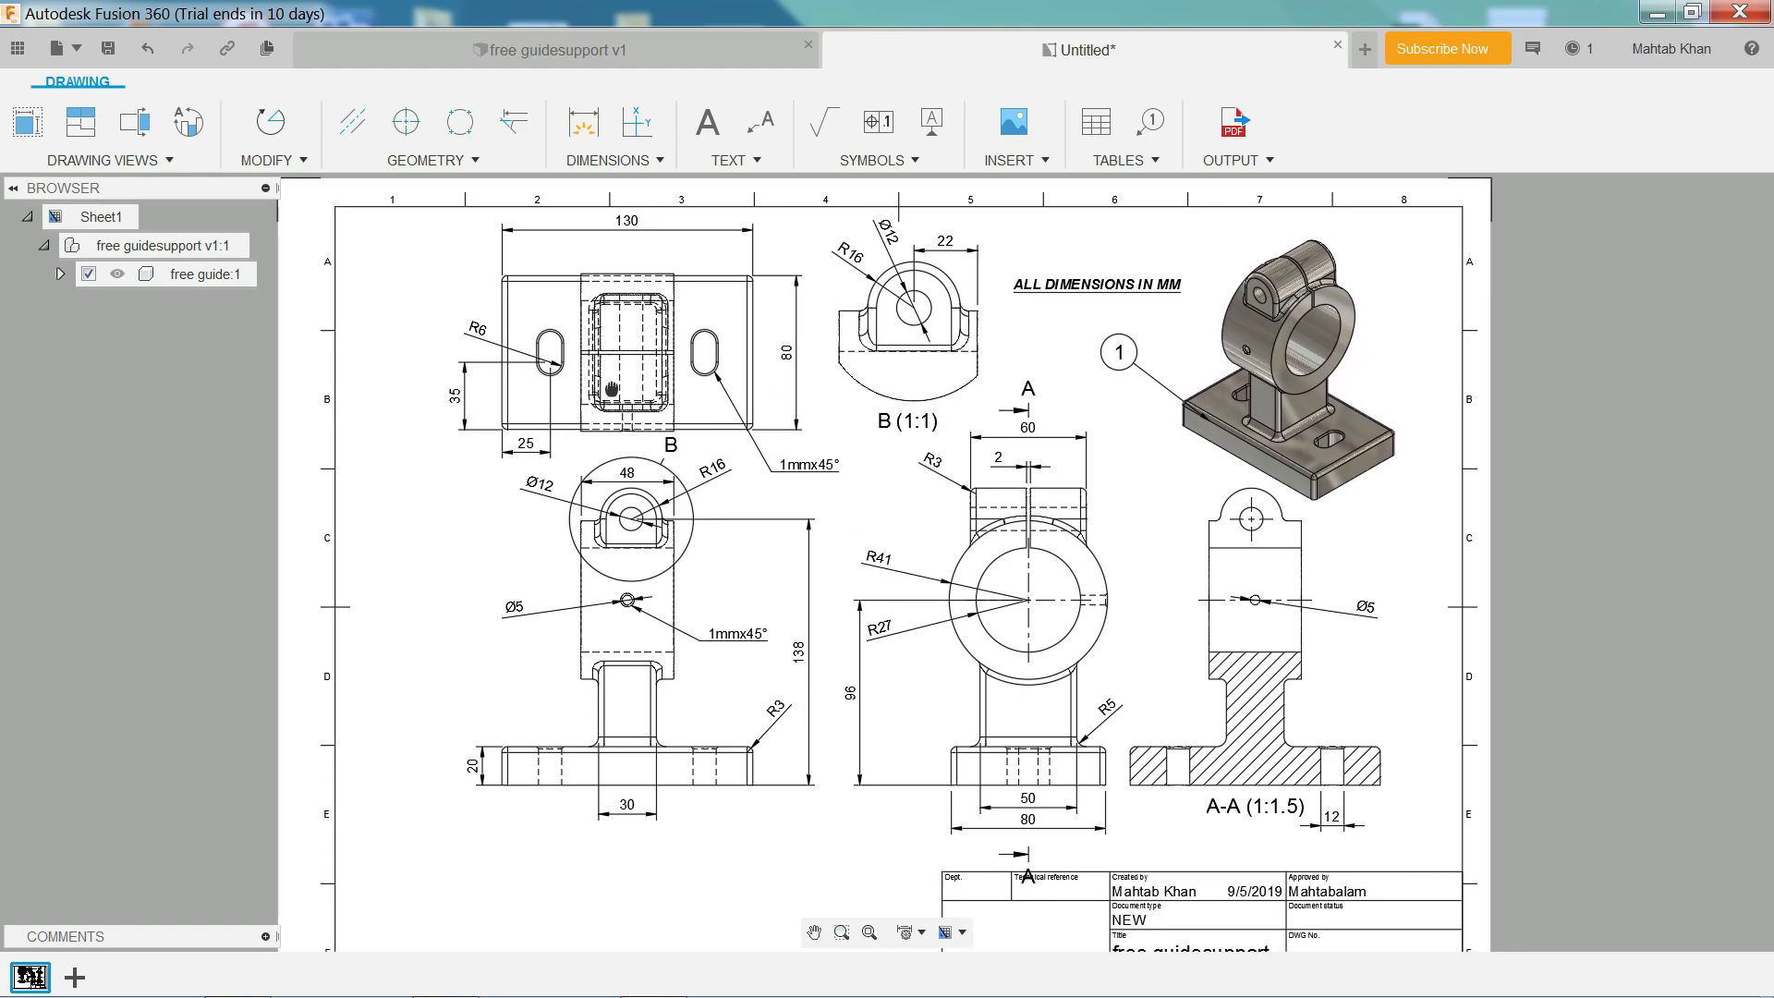